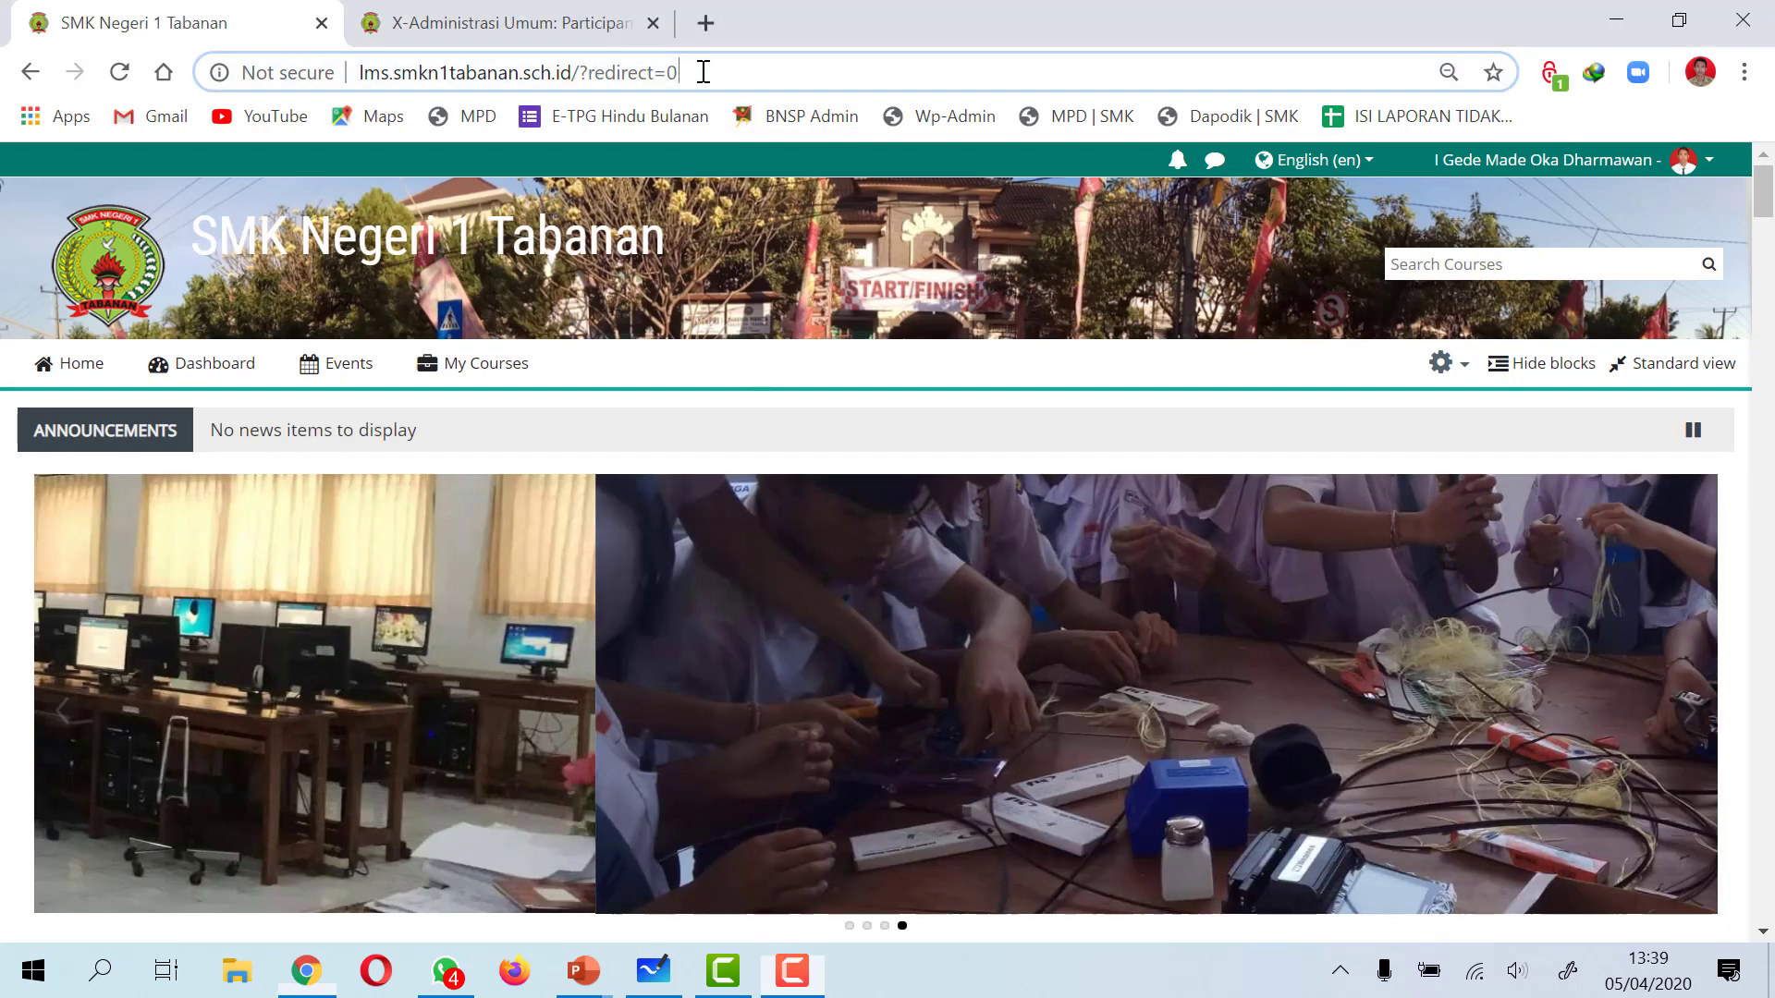
- Highlight the school LMS site address and display the list of enrolled courses
left_click_drag(702, 72, 335, 81)
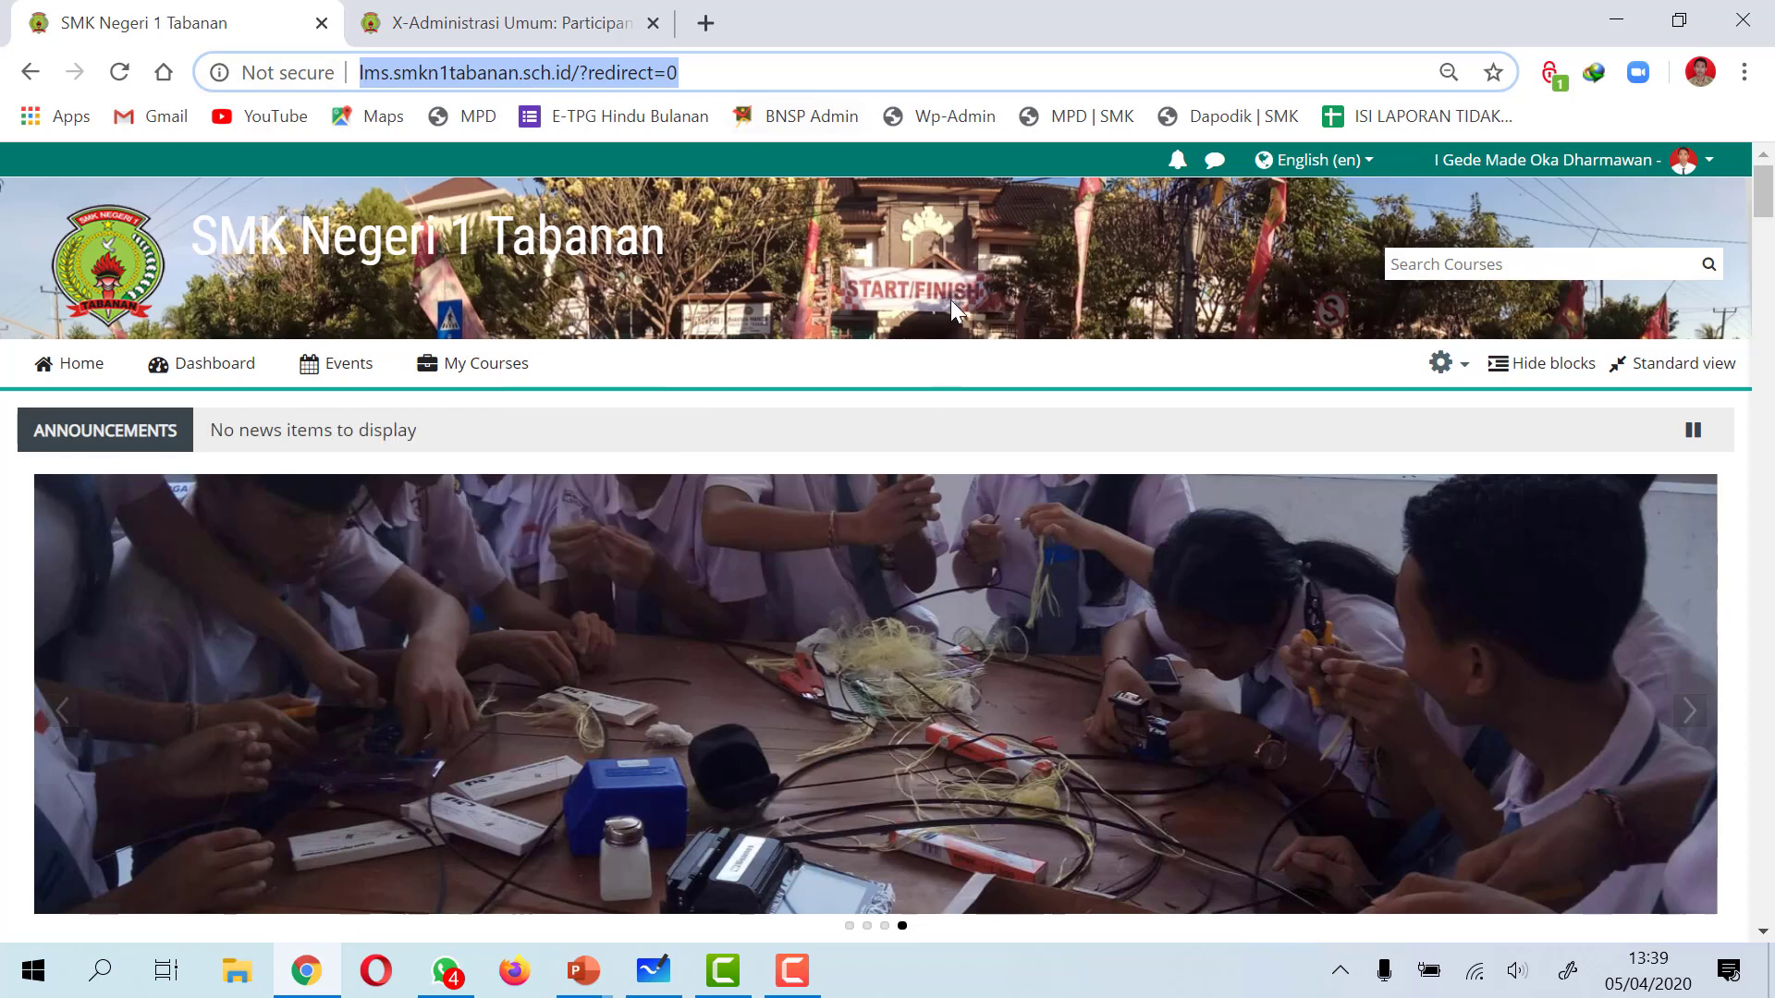
left_click(705, 66)
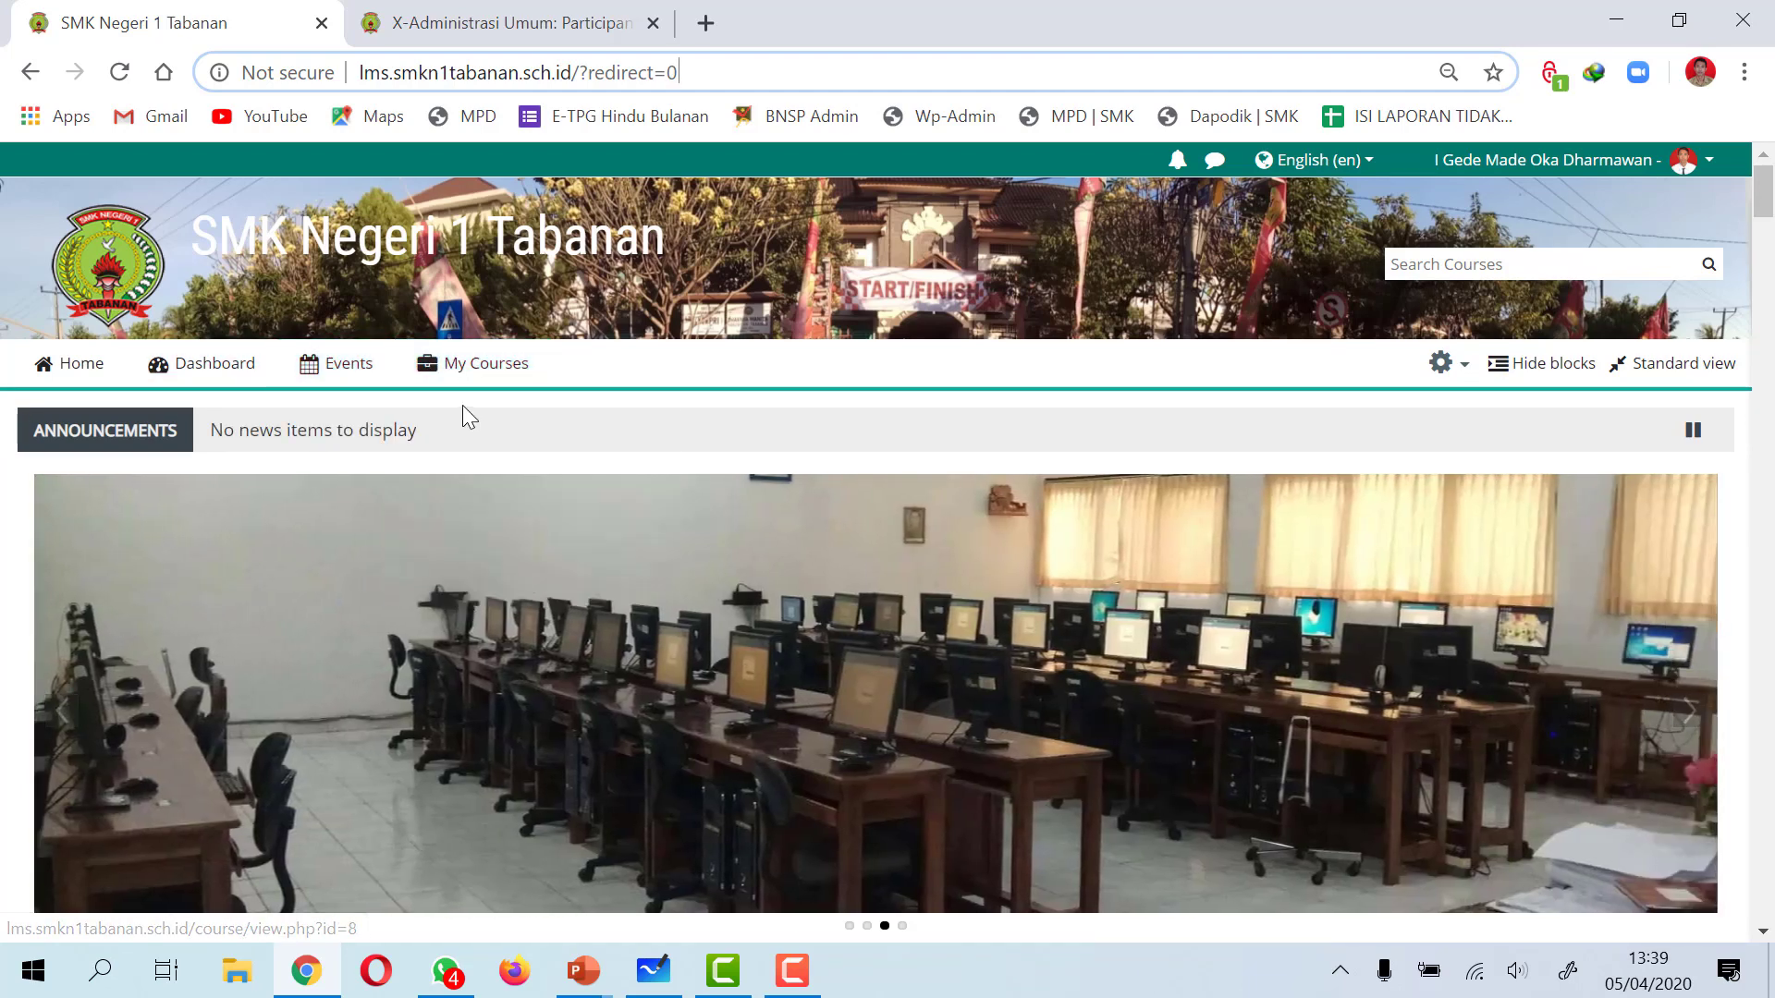
mouse_move(476, 363)
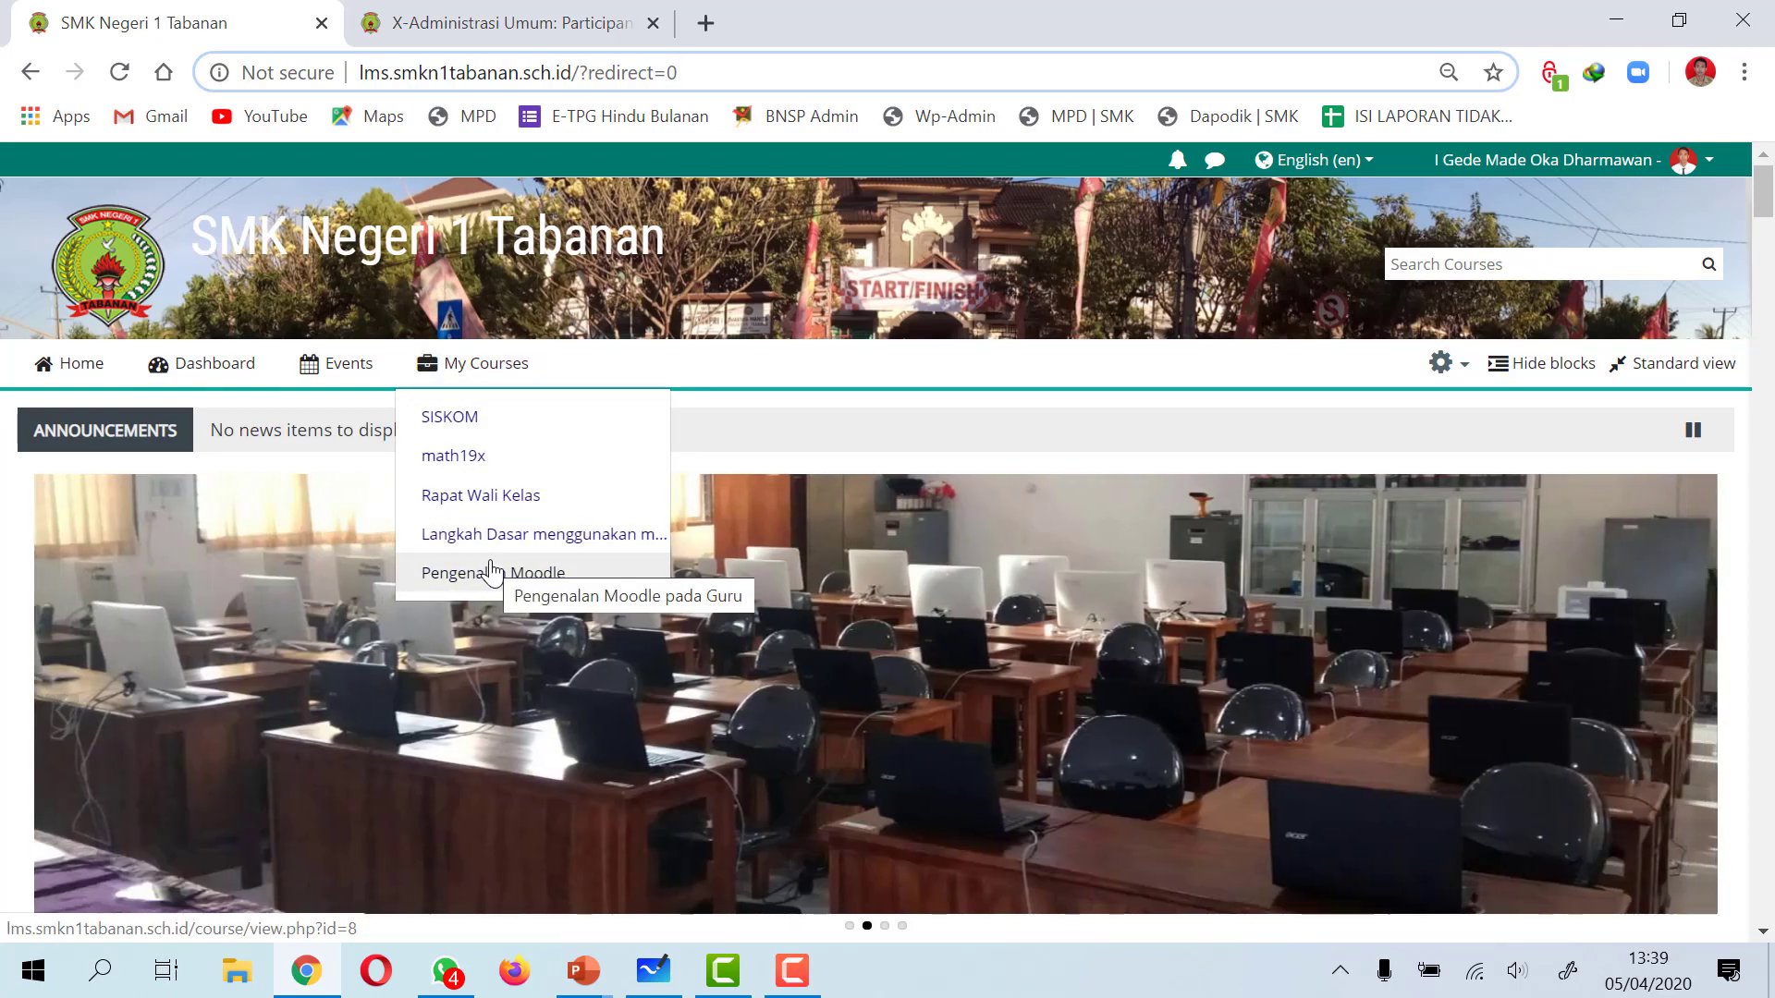
- Switch to the X-Administrasi Umum participants page and open that course's main page
left_click(488, 28)
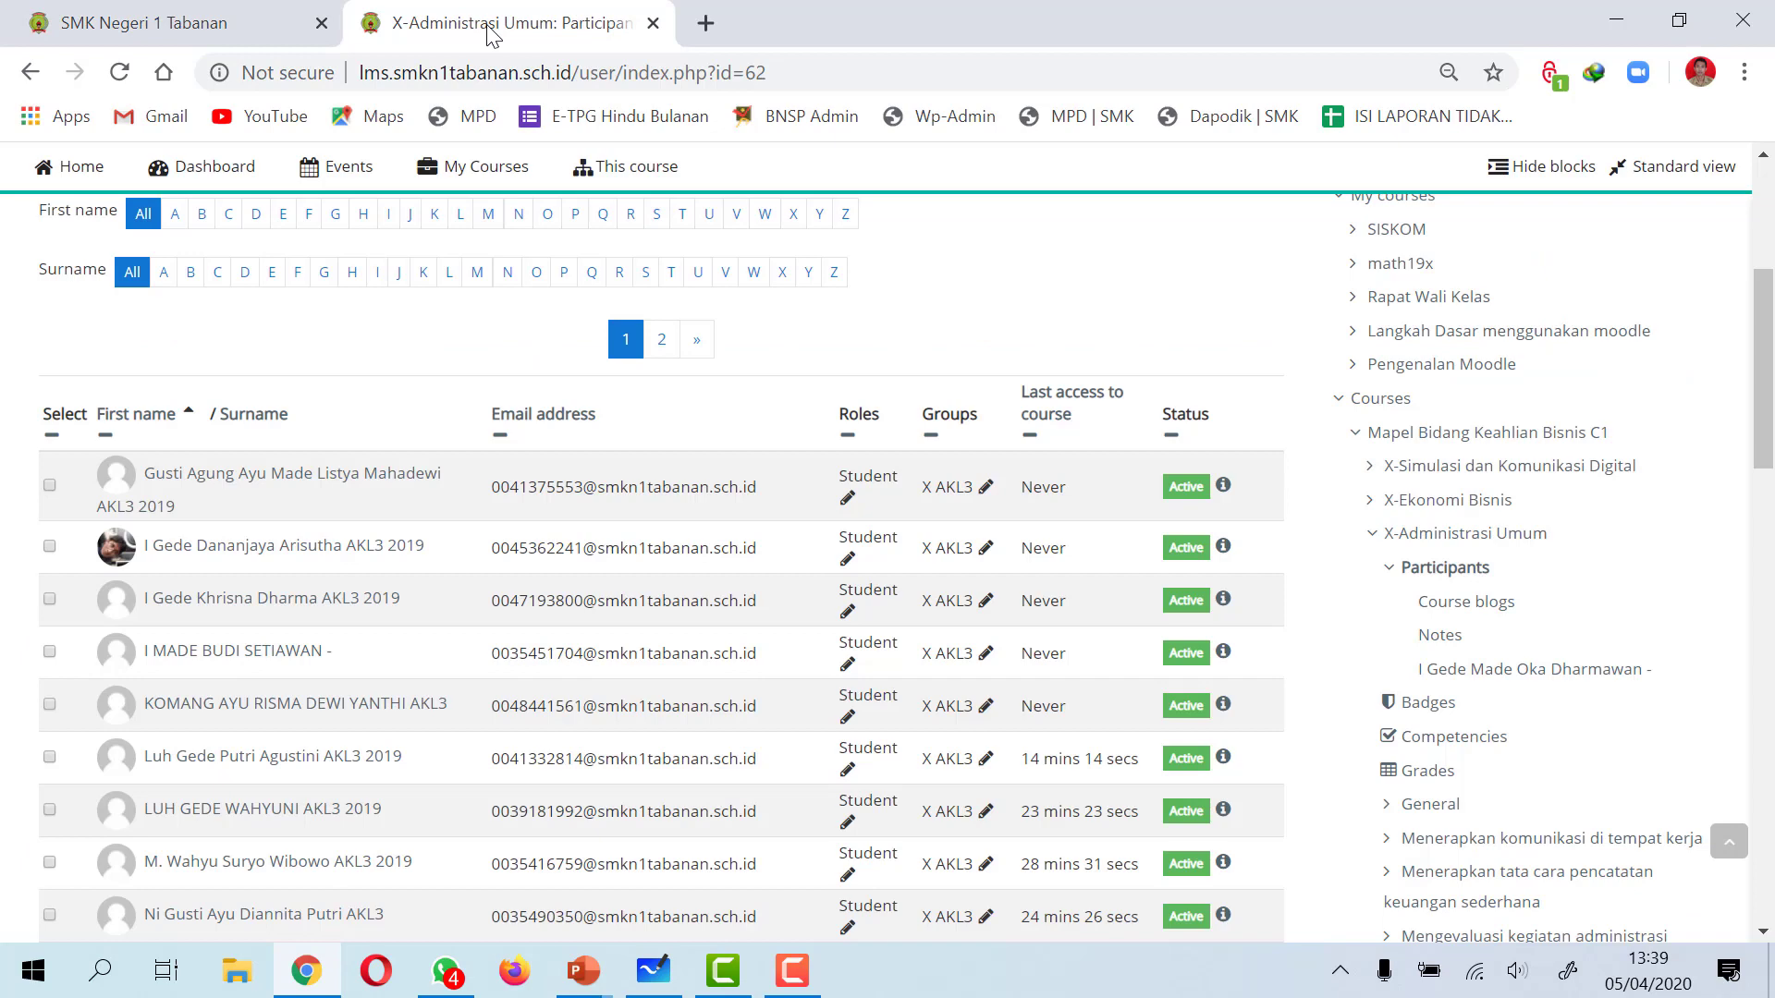
scroll(757, 547, "up", 5)
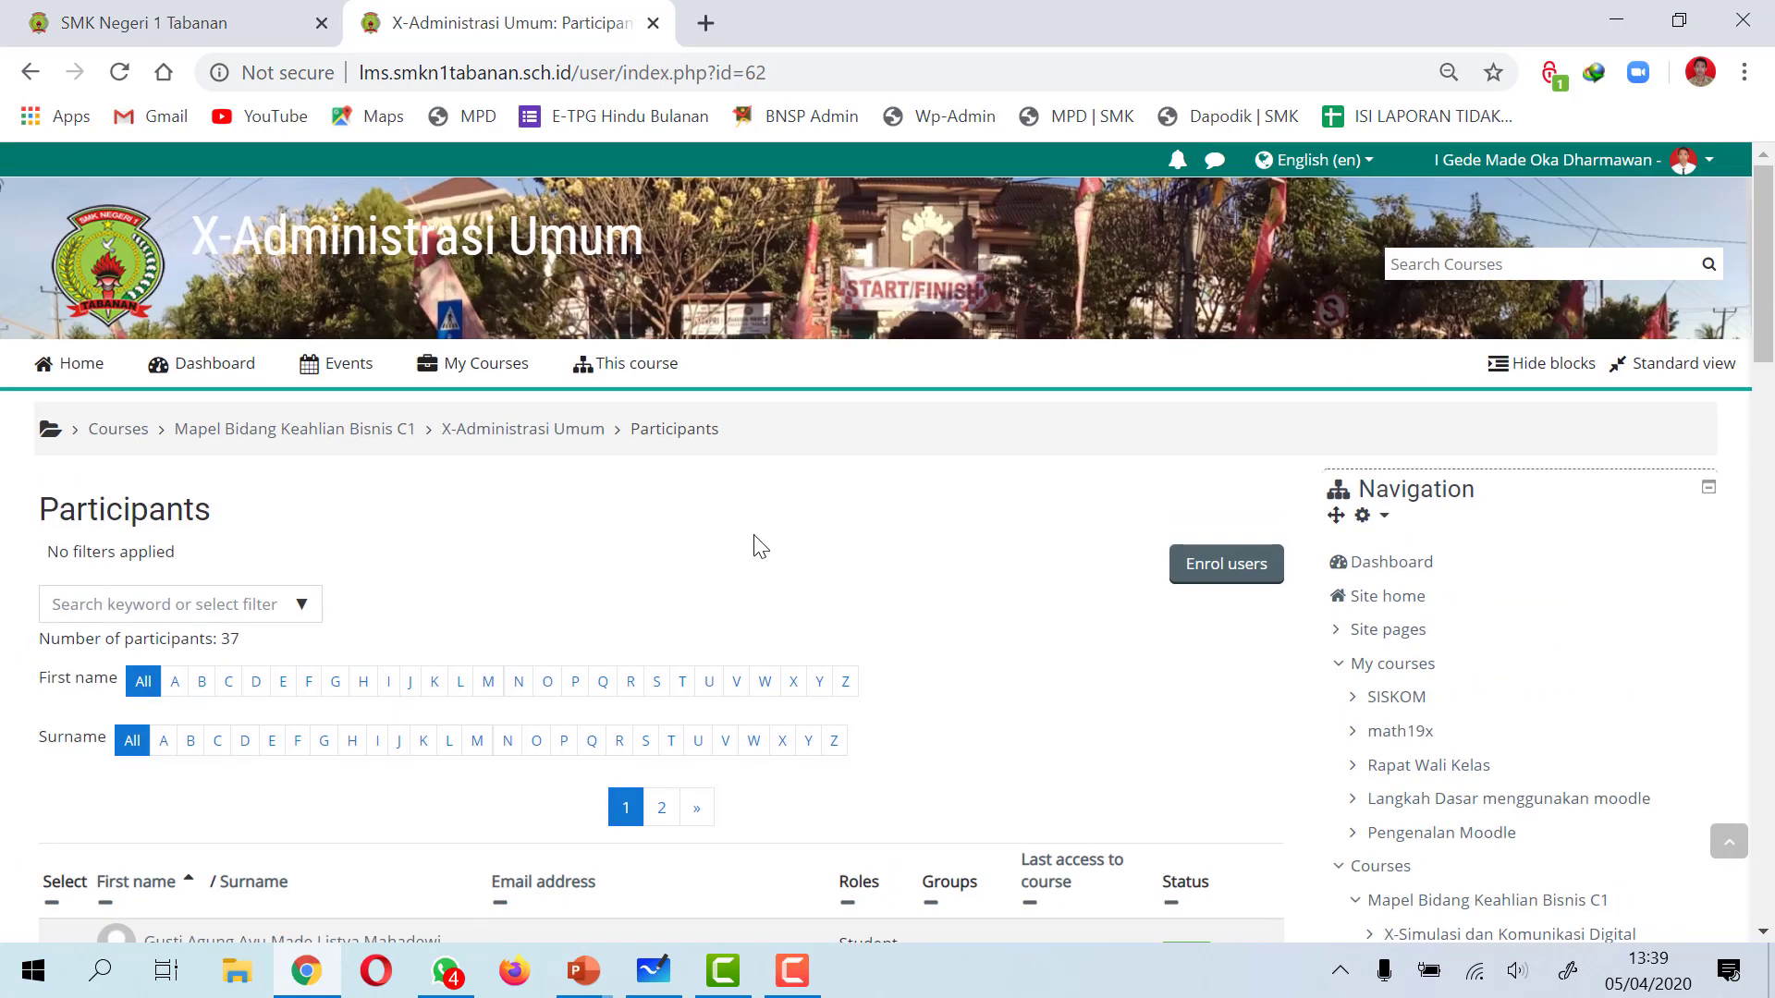
left_click(459, 435)
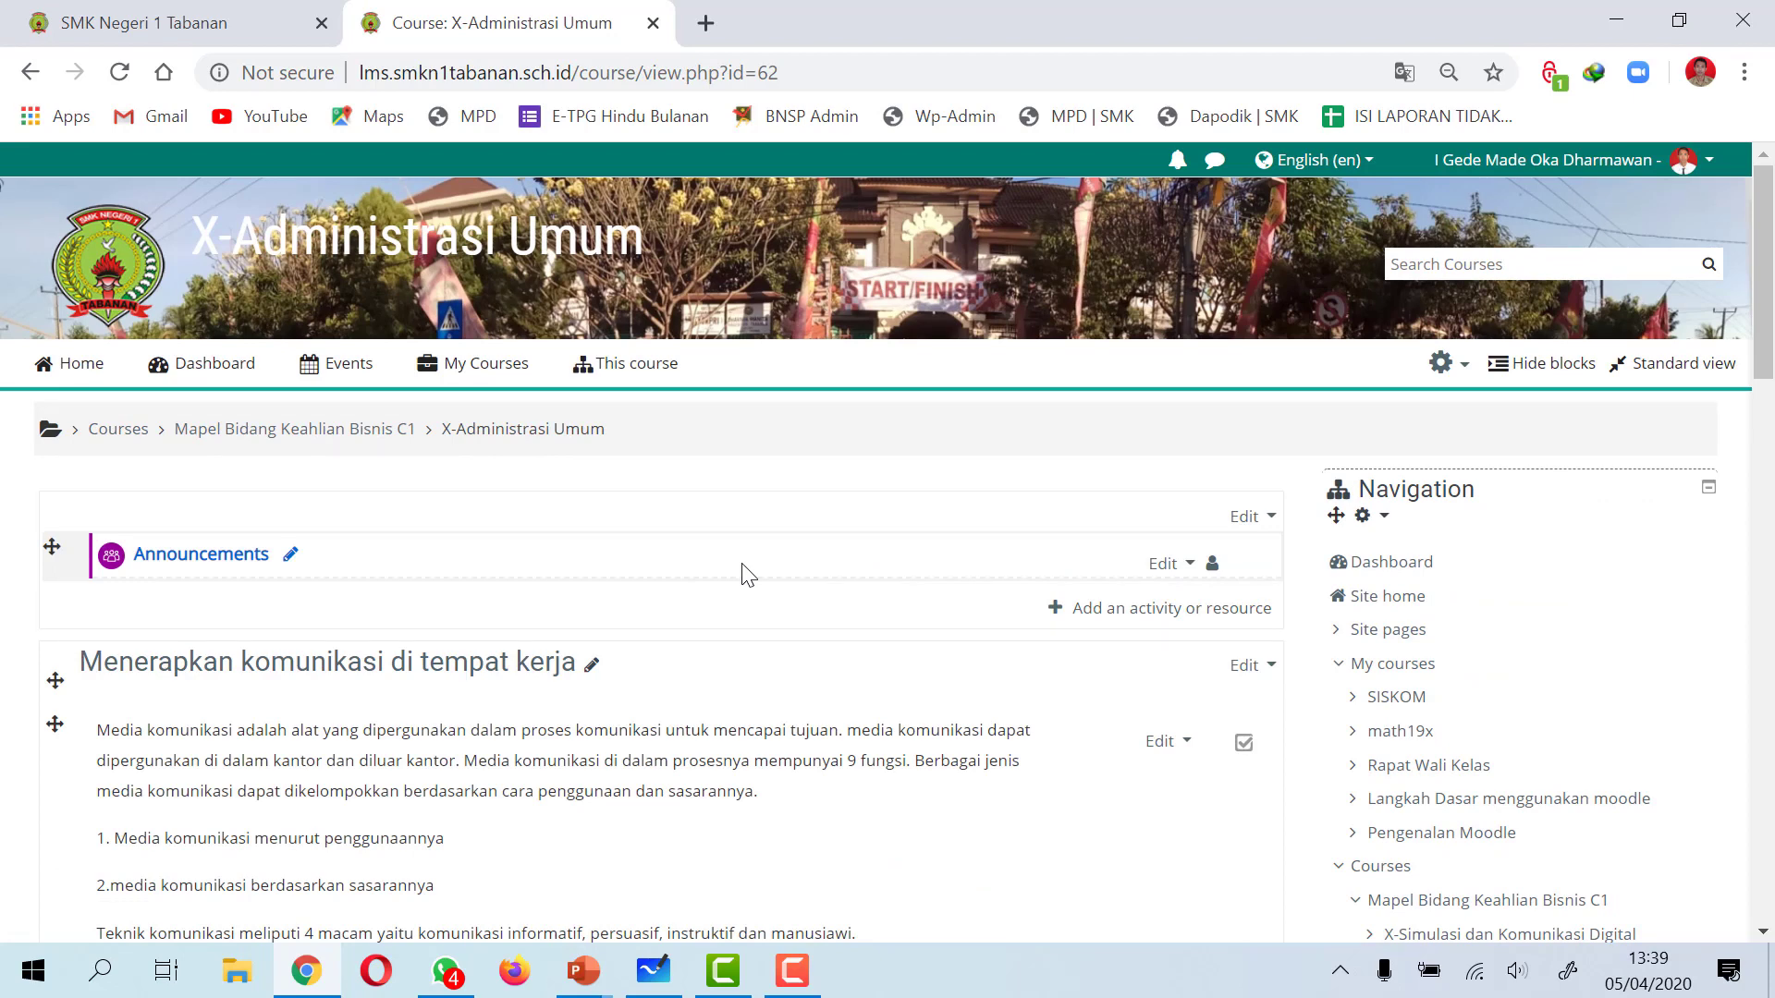
- Examine the course page's announcements and the material and assignment under "Menerapkan komunikasi di tempat kerja"
scroll(749, 573, "down", 2)
scroll(749, 573, "up", 2)
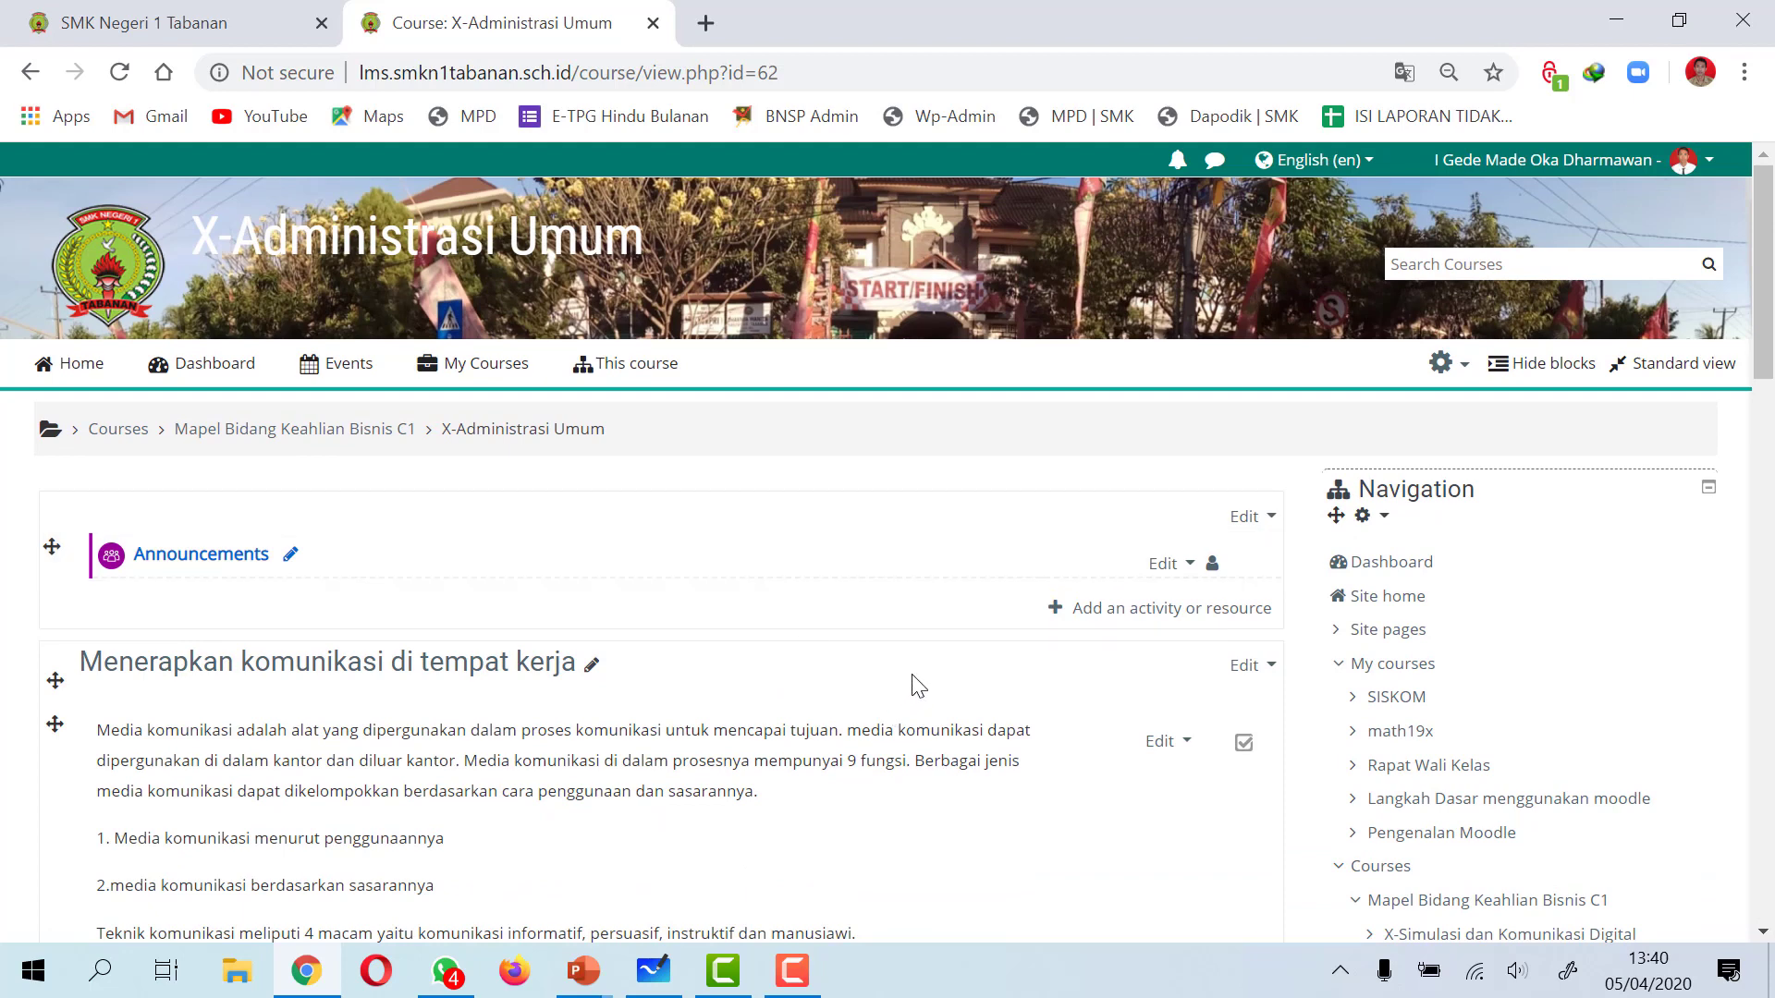
scroll(915, 684, "down", 2)
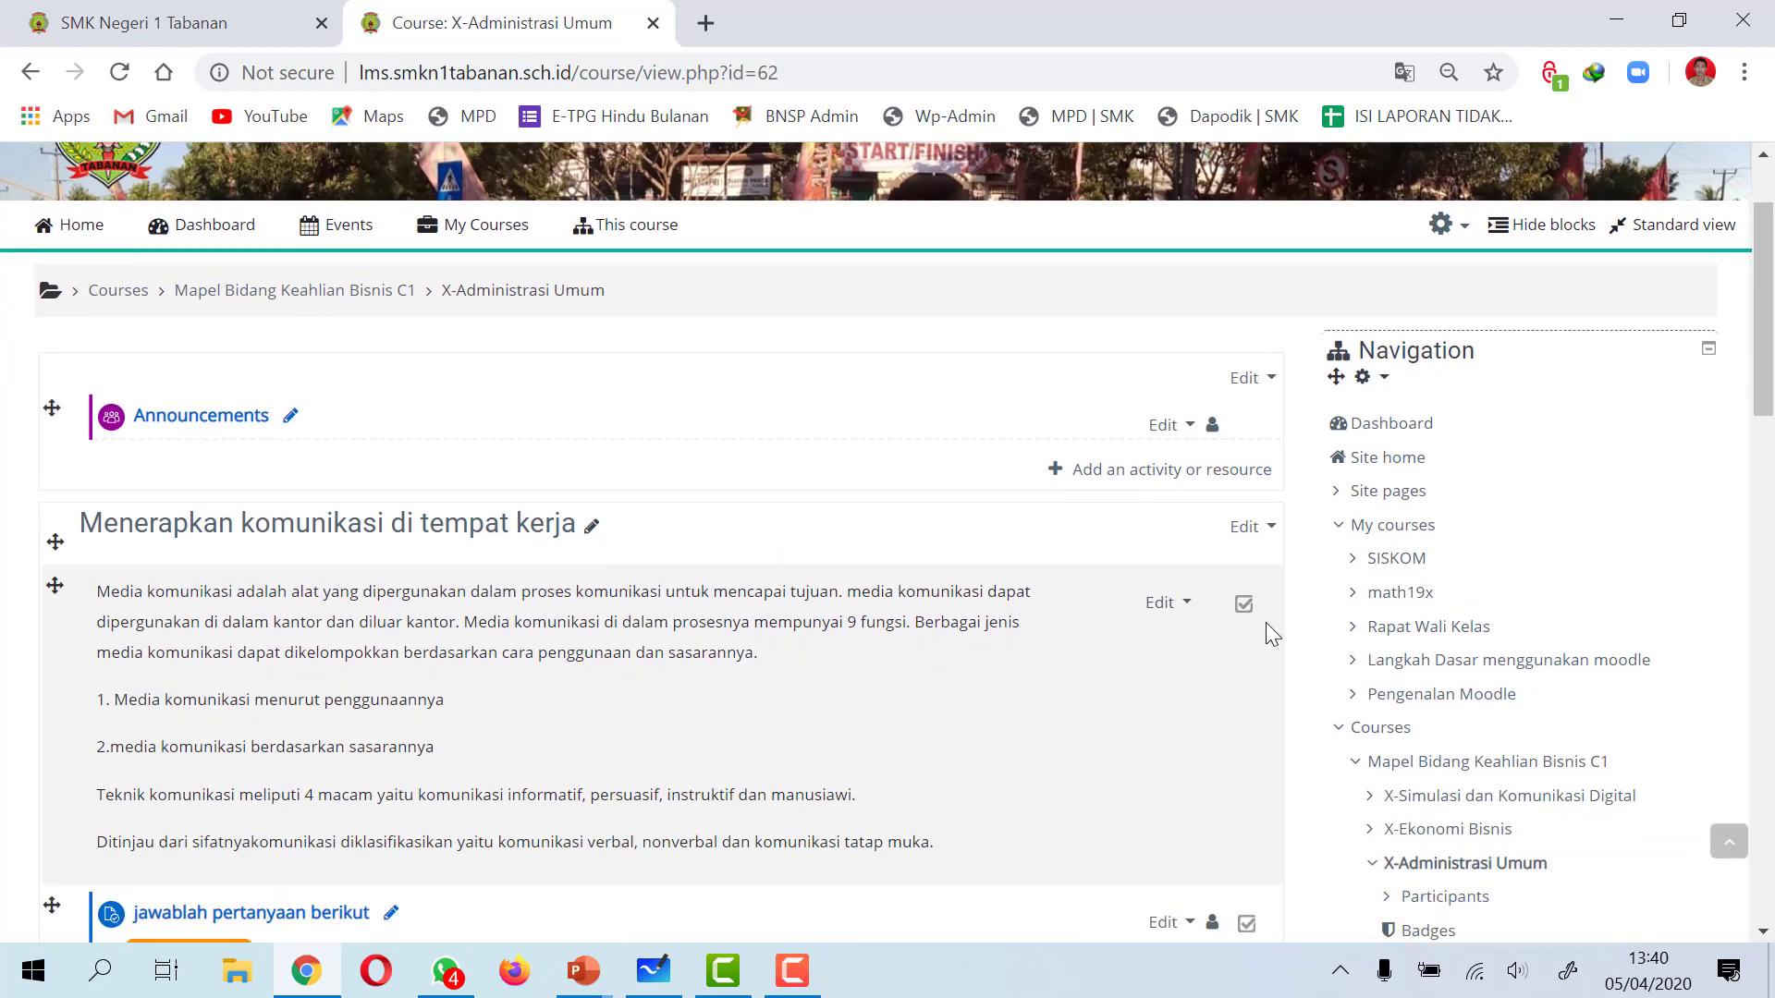
scroll(1331, 650, "down", 2)
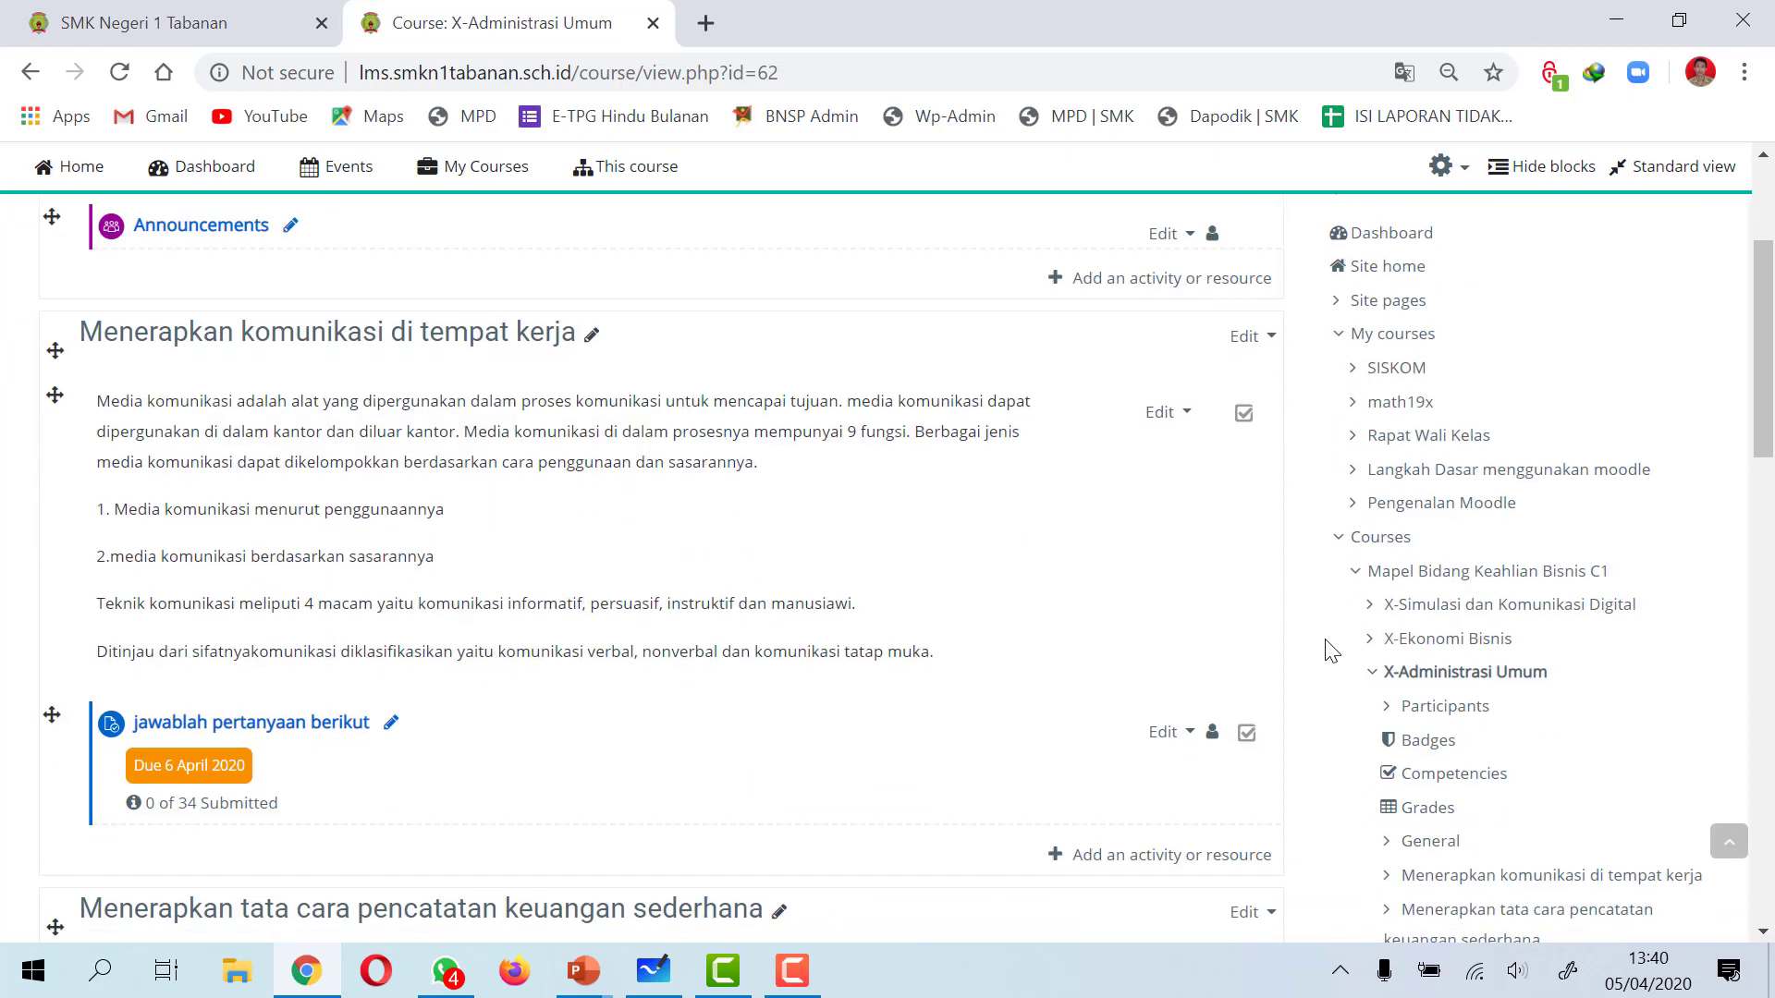
scroll(1331, 649, "up", 2)
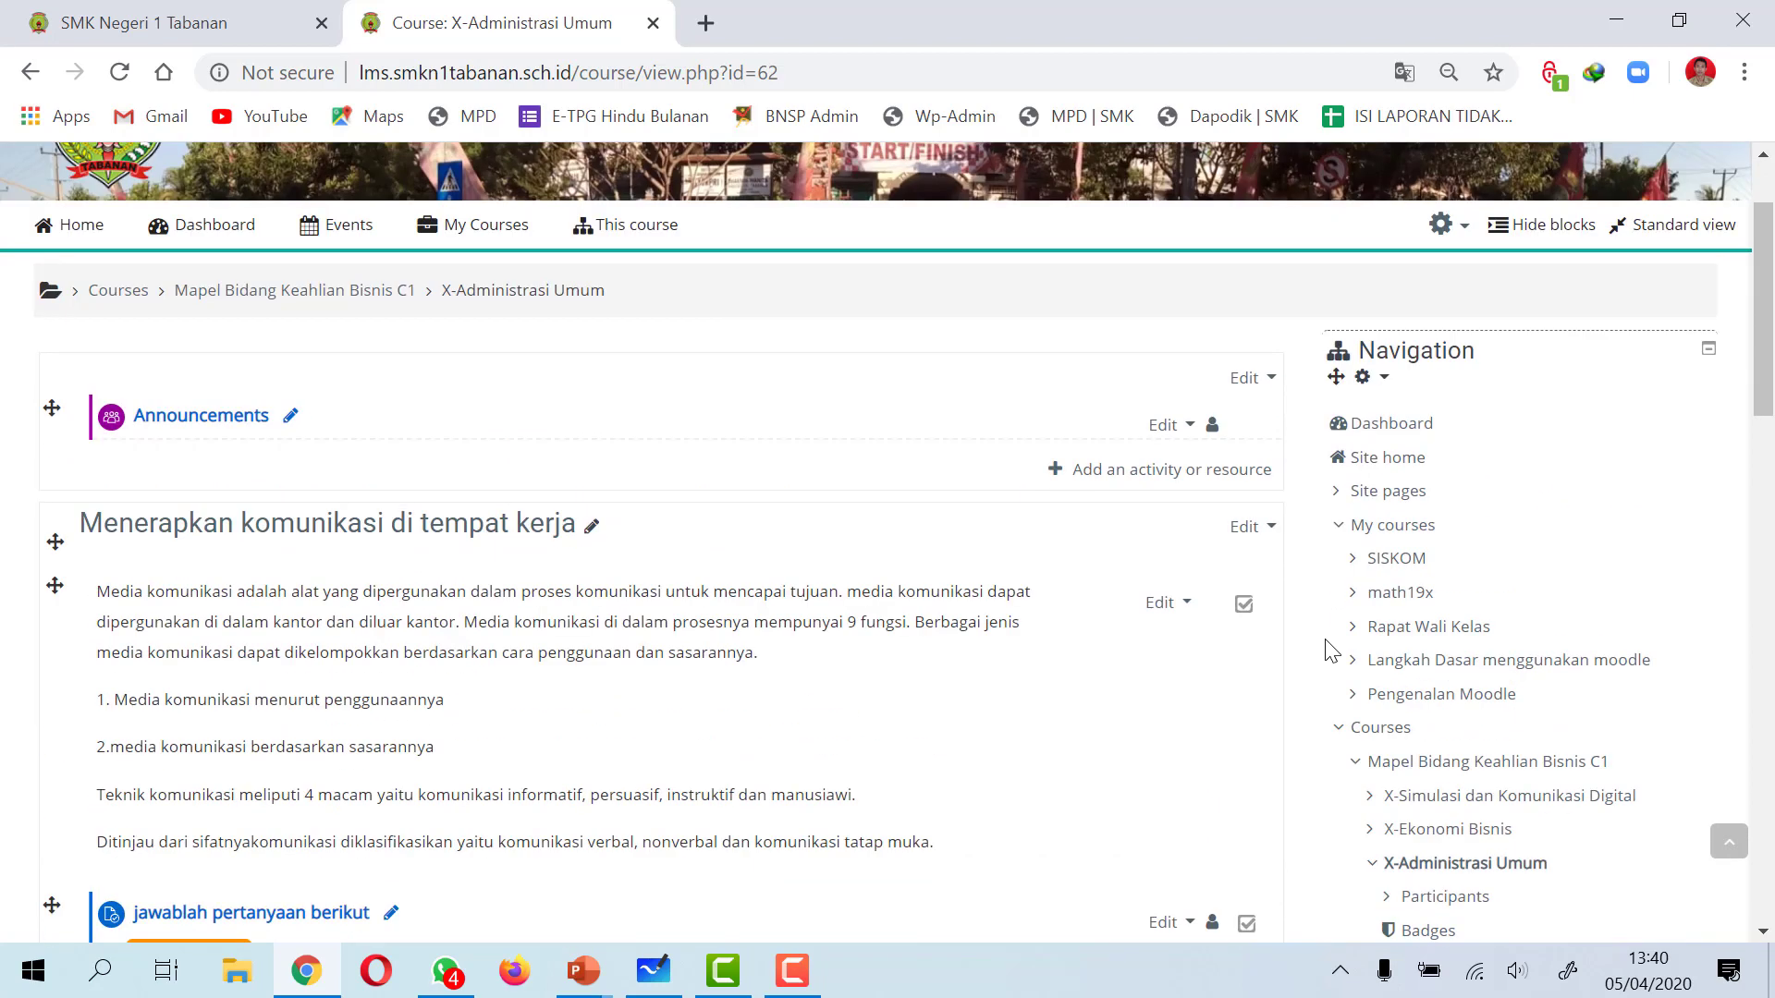
scroll(1331, 650, "down", 2)
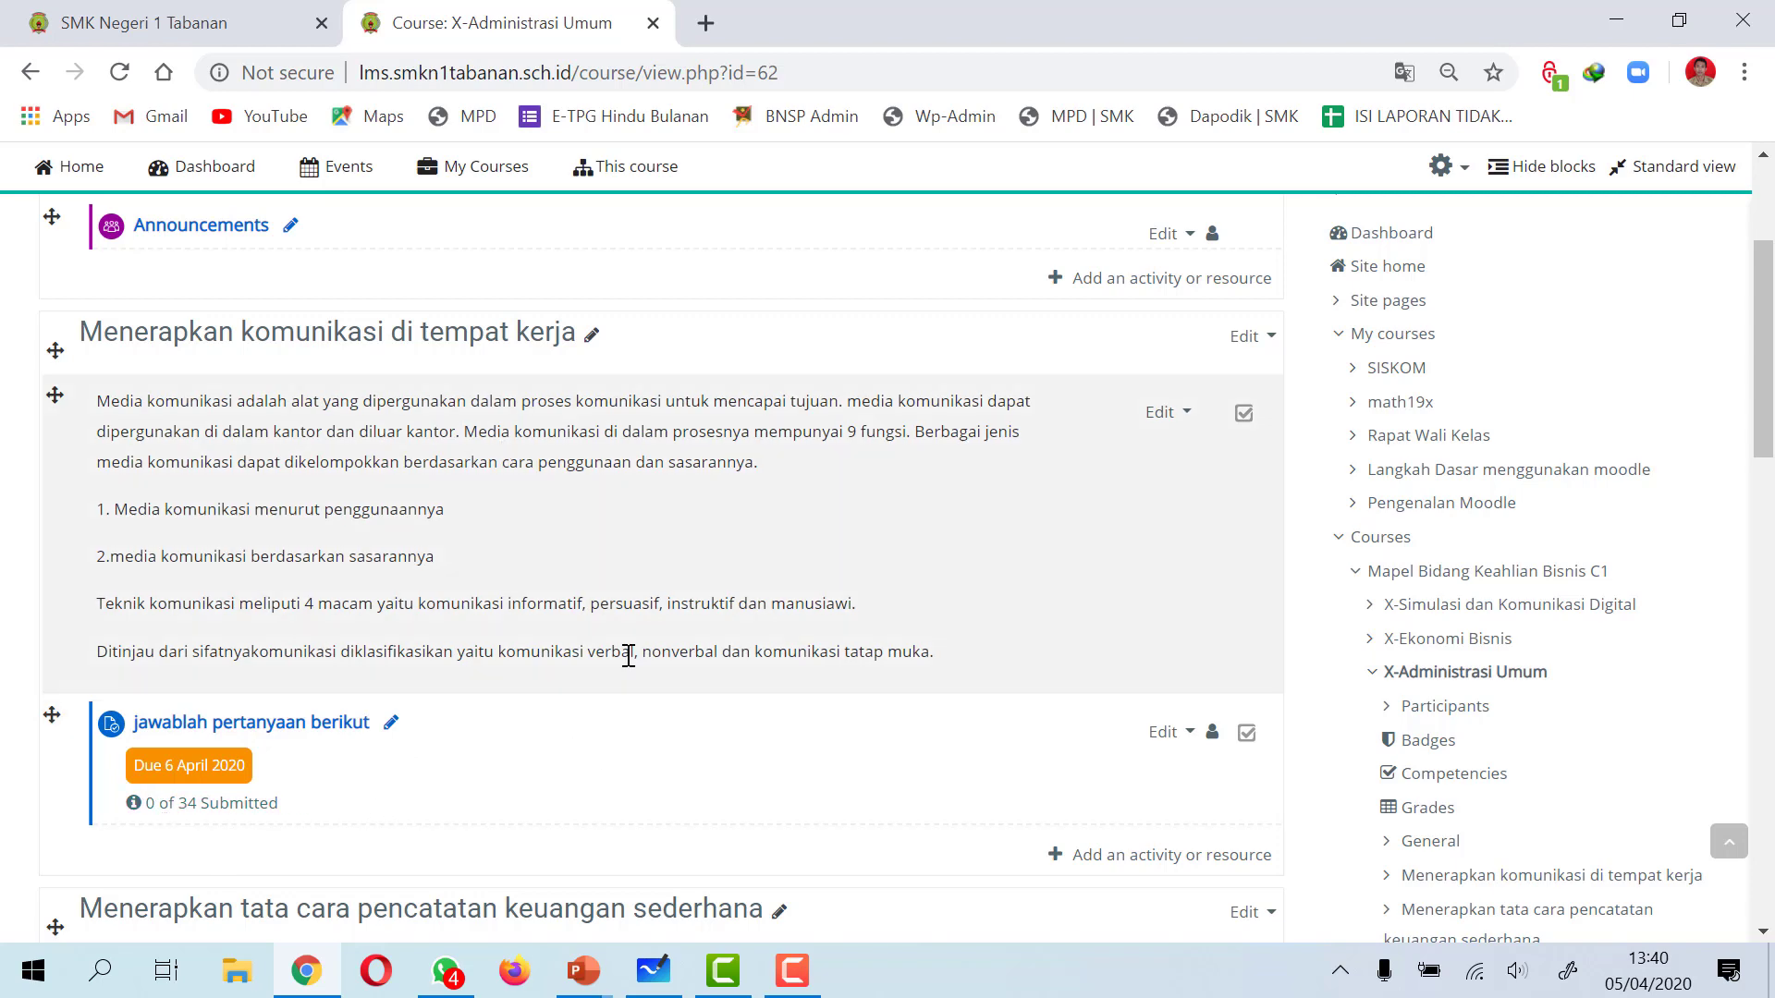
- Review the activity and resource types that can be added to "Menerapkan komunikasi di tempat kerja", and close the chooser without adding any
scroll(739, 592, "down", 1)
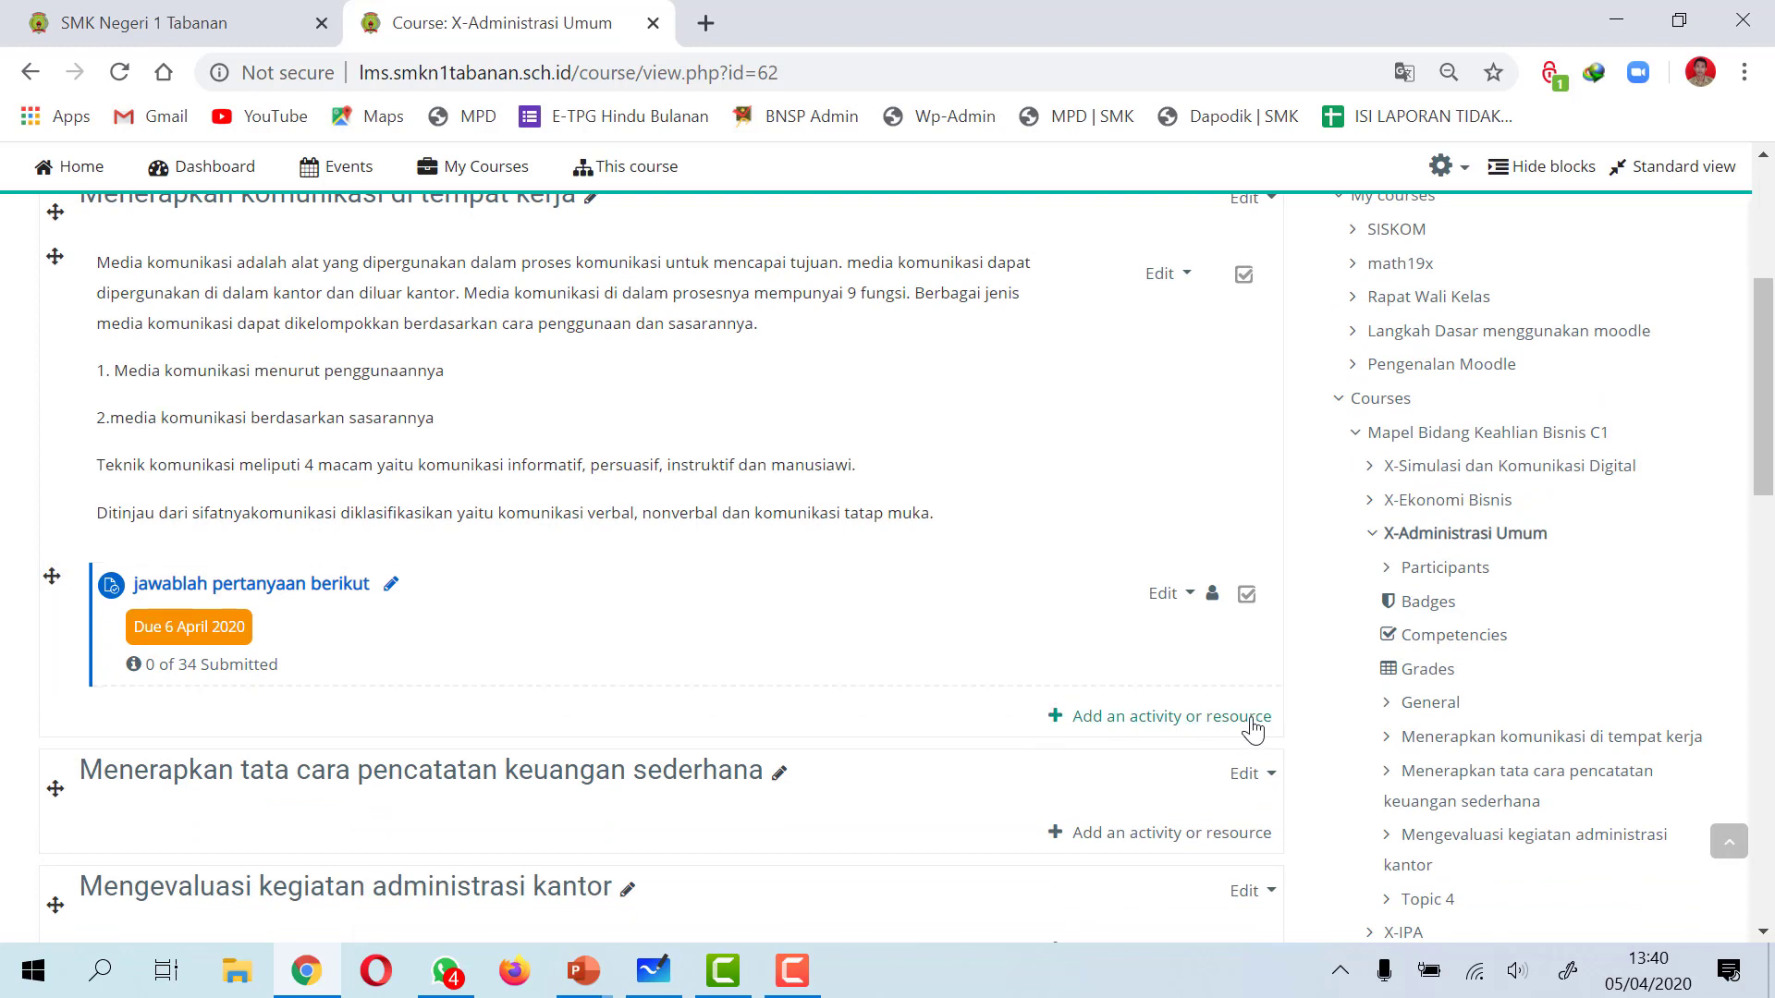
left_click(1190, 724)
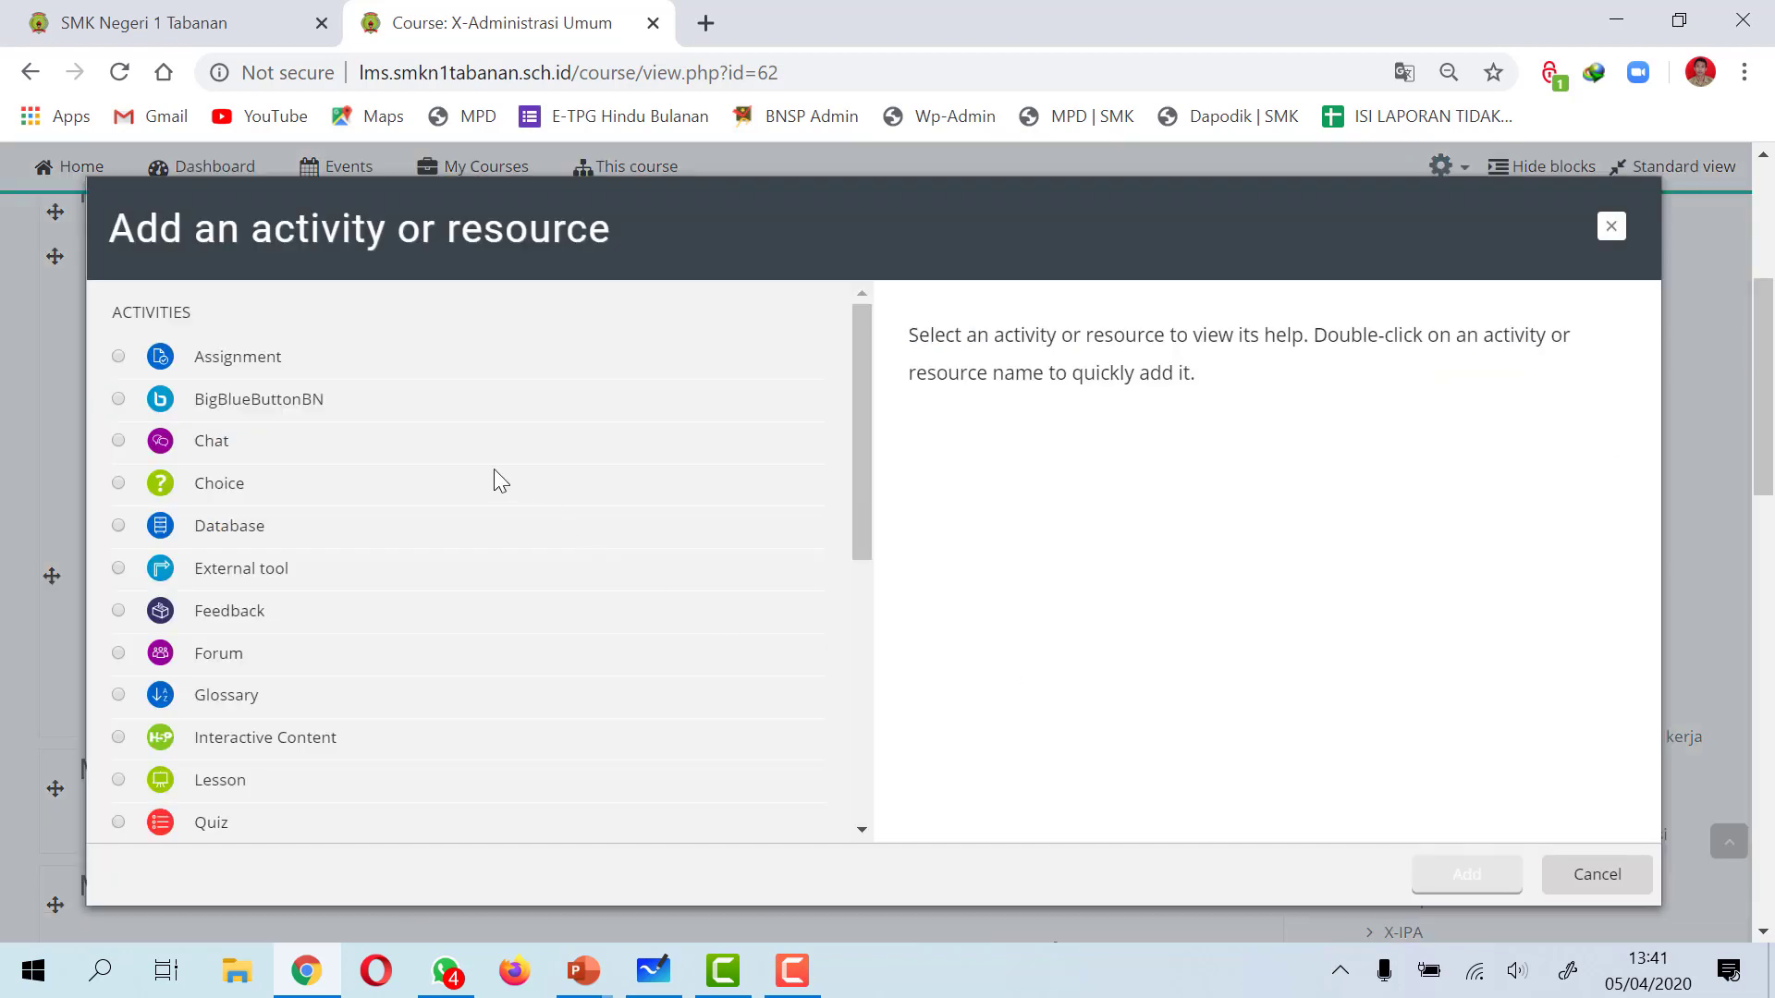
scroll(220, 364, "down", 2)
scroll(281, 377, "up", 2)
scroll(263, 603, "down", 2)
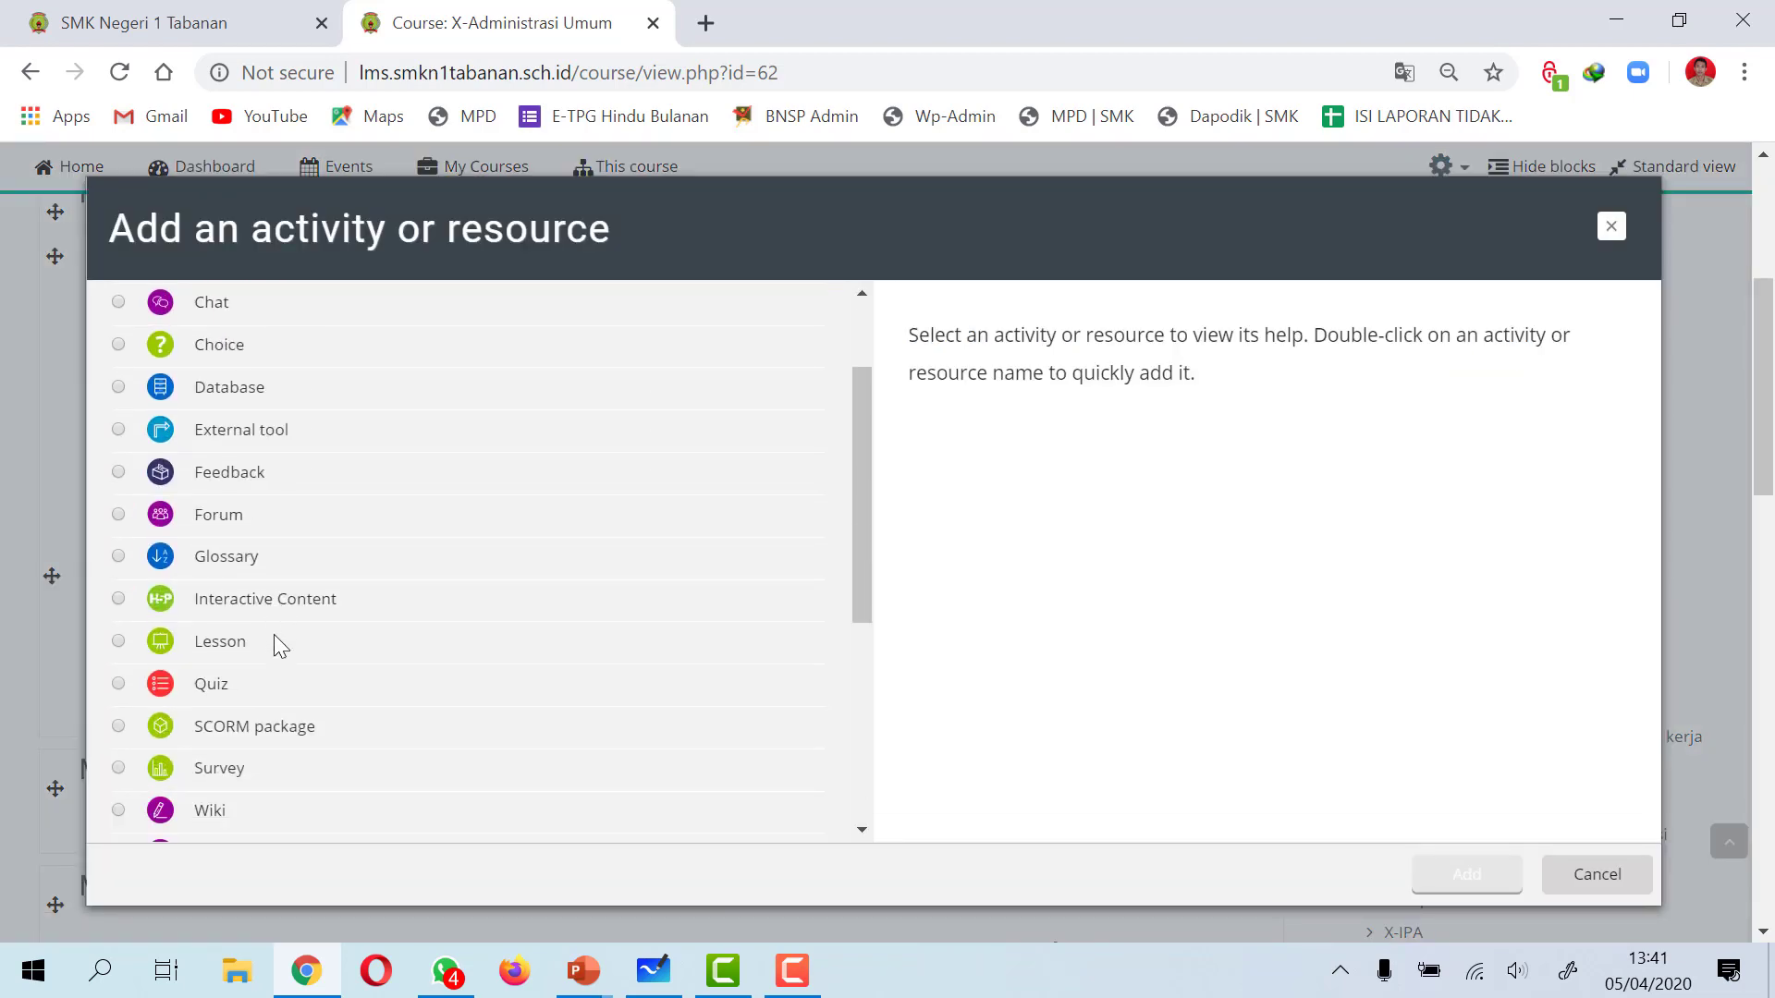
scroll(274, 634, "up", 2)
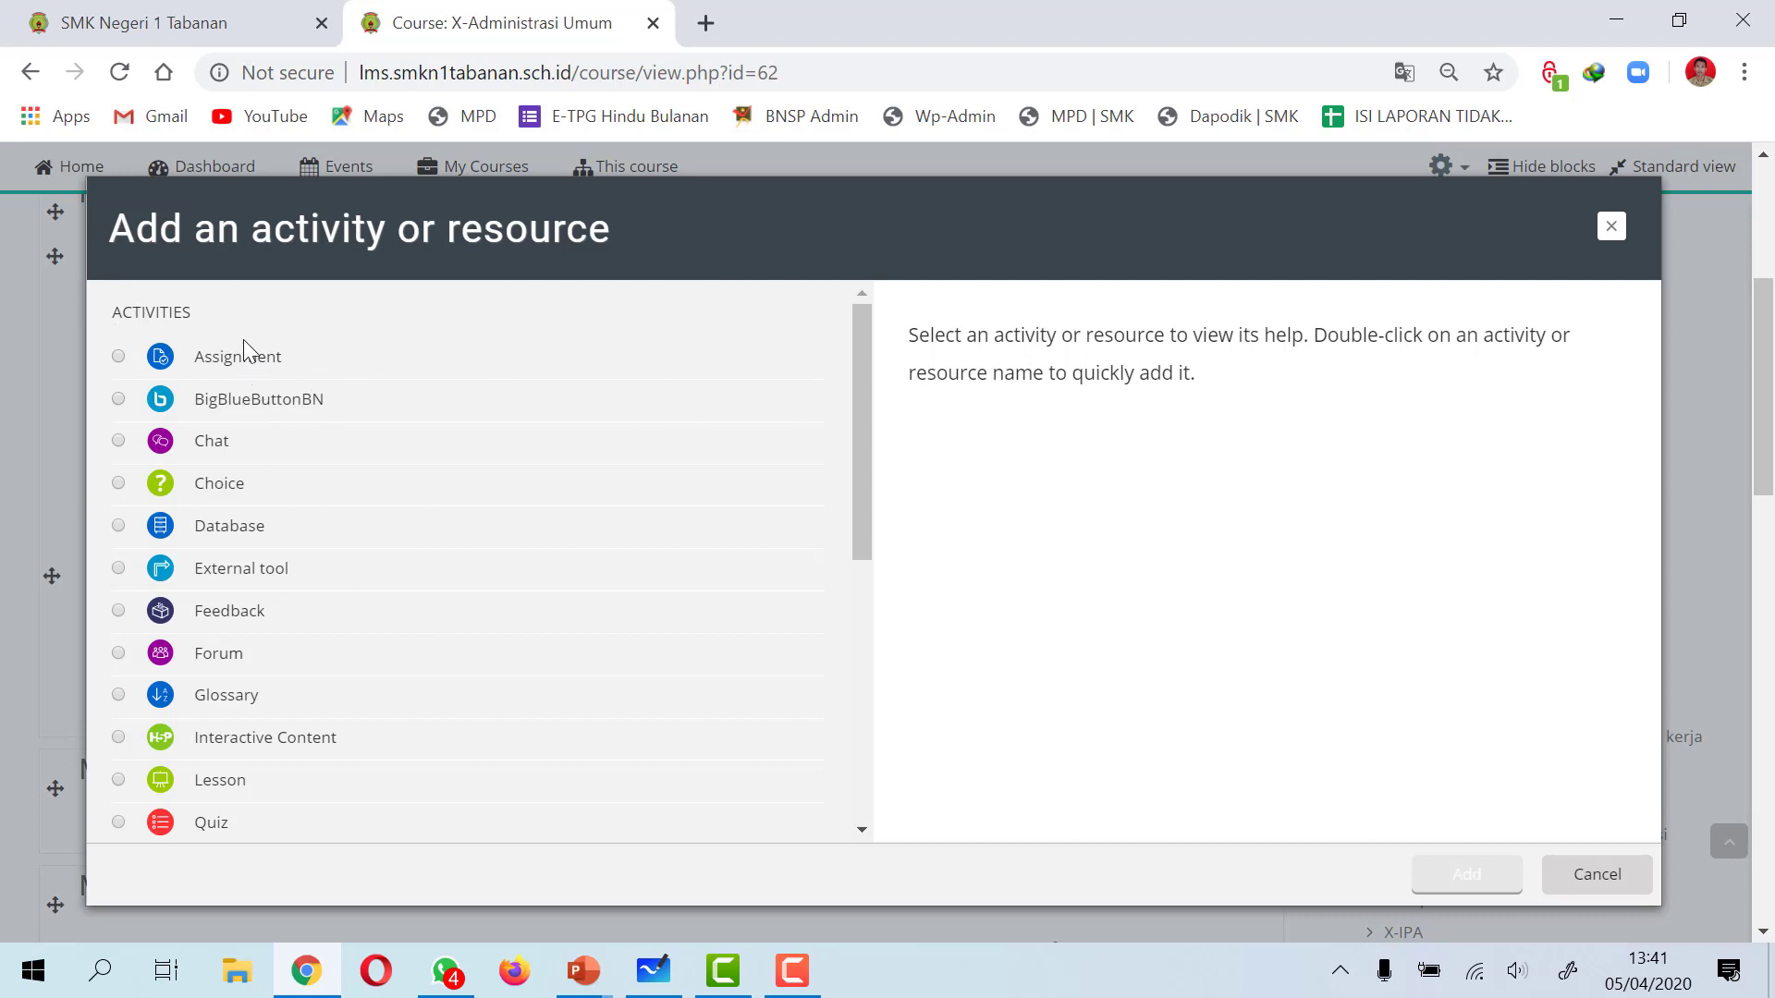
scroll(250, 369, "down", 6)
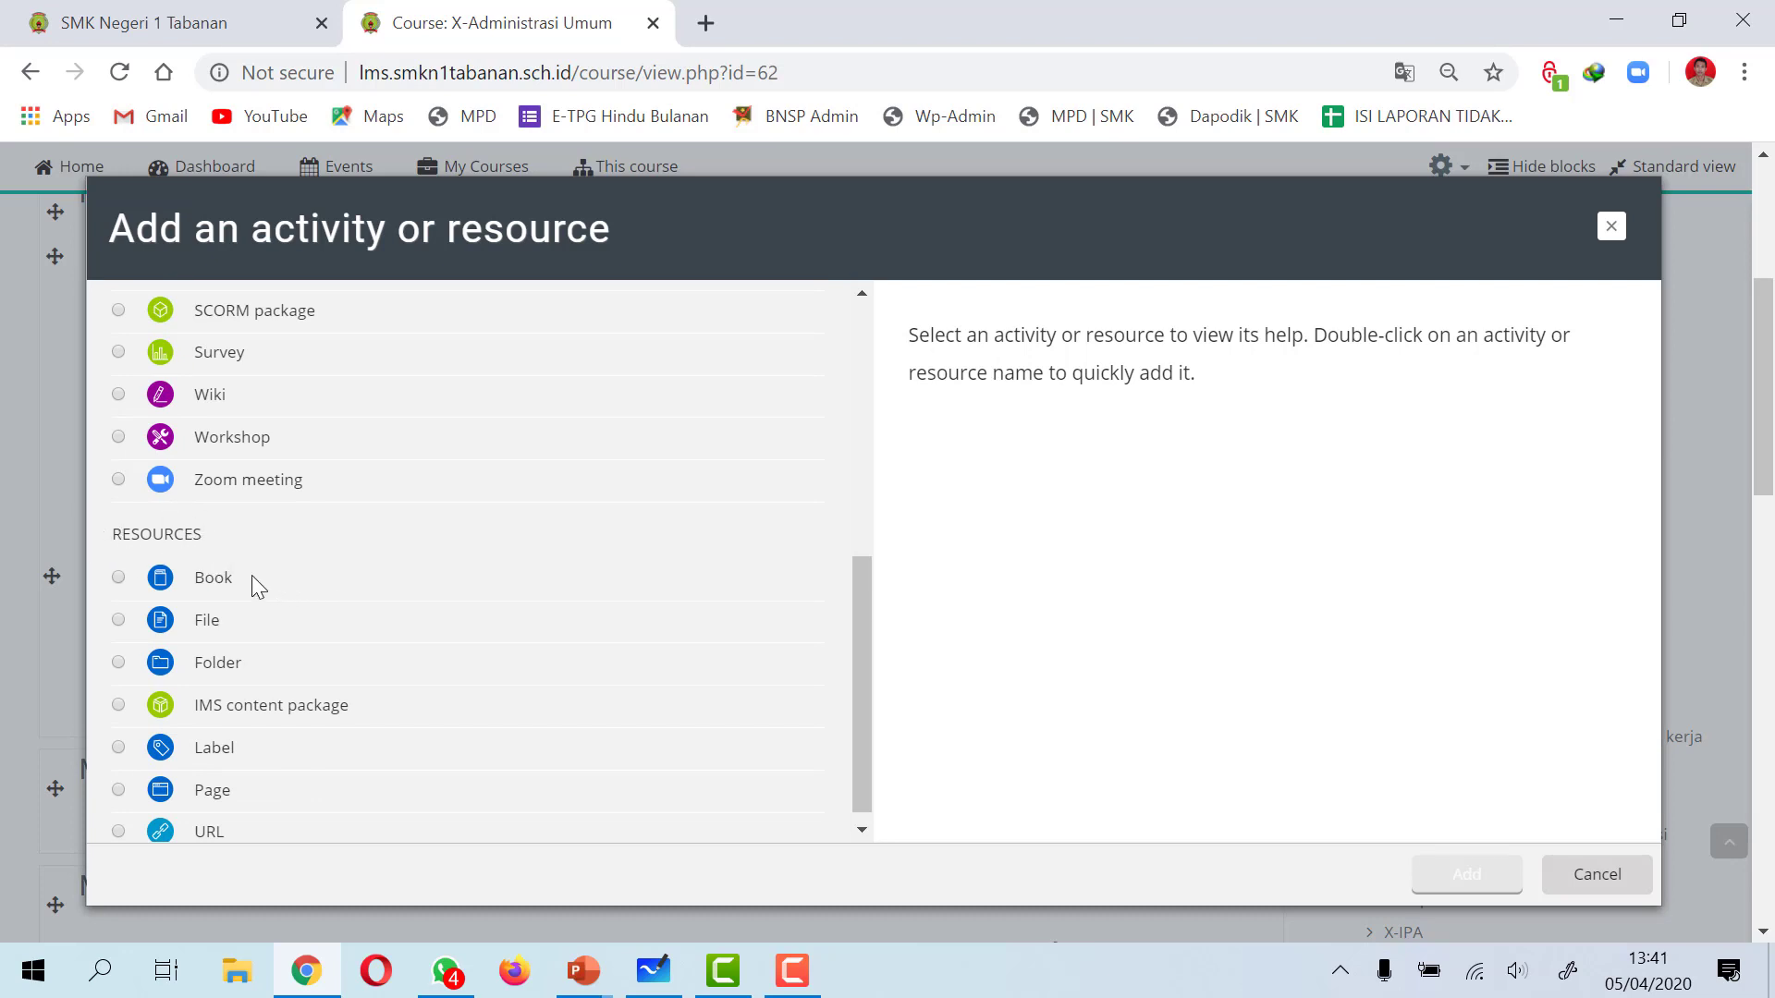
scroll(251, 577, "down", 1)
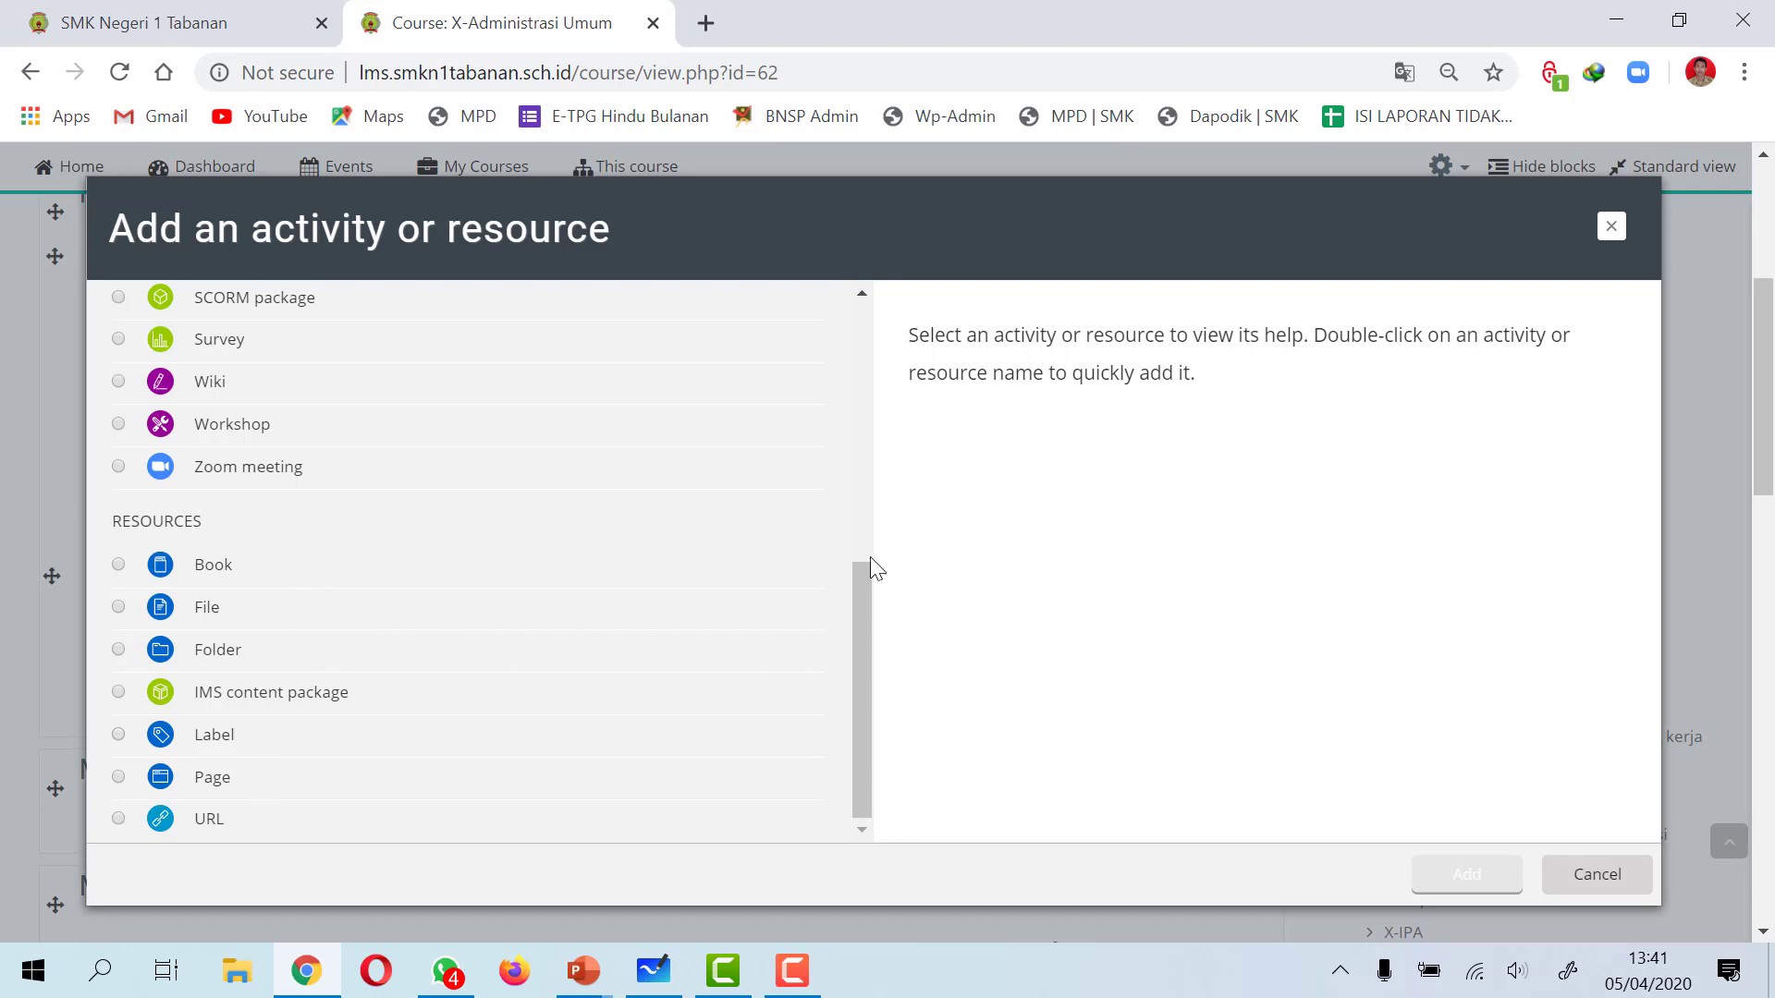
left_click(1598, 874)
- Look through the course's topic sections from "Menerapkan komunikasi di tempat kerja" down to Topic 4
scroll(508, 601, "up", 3)
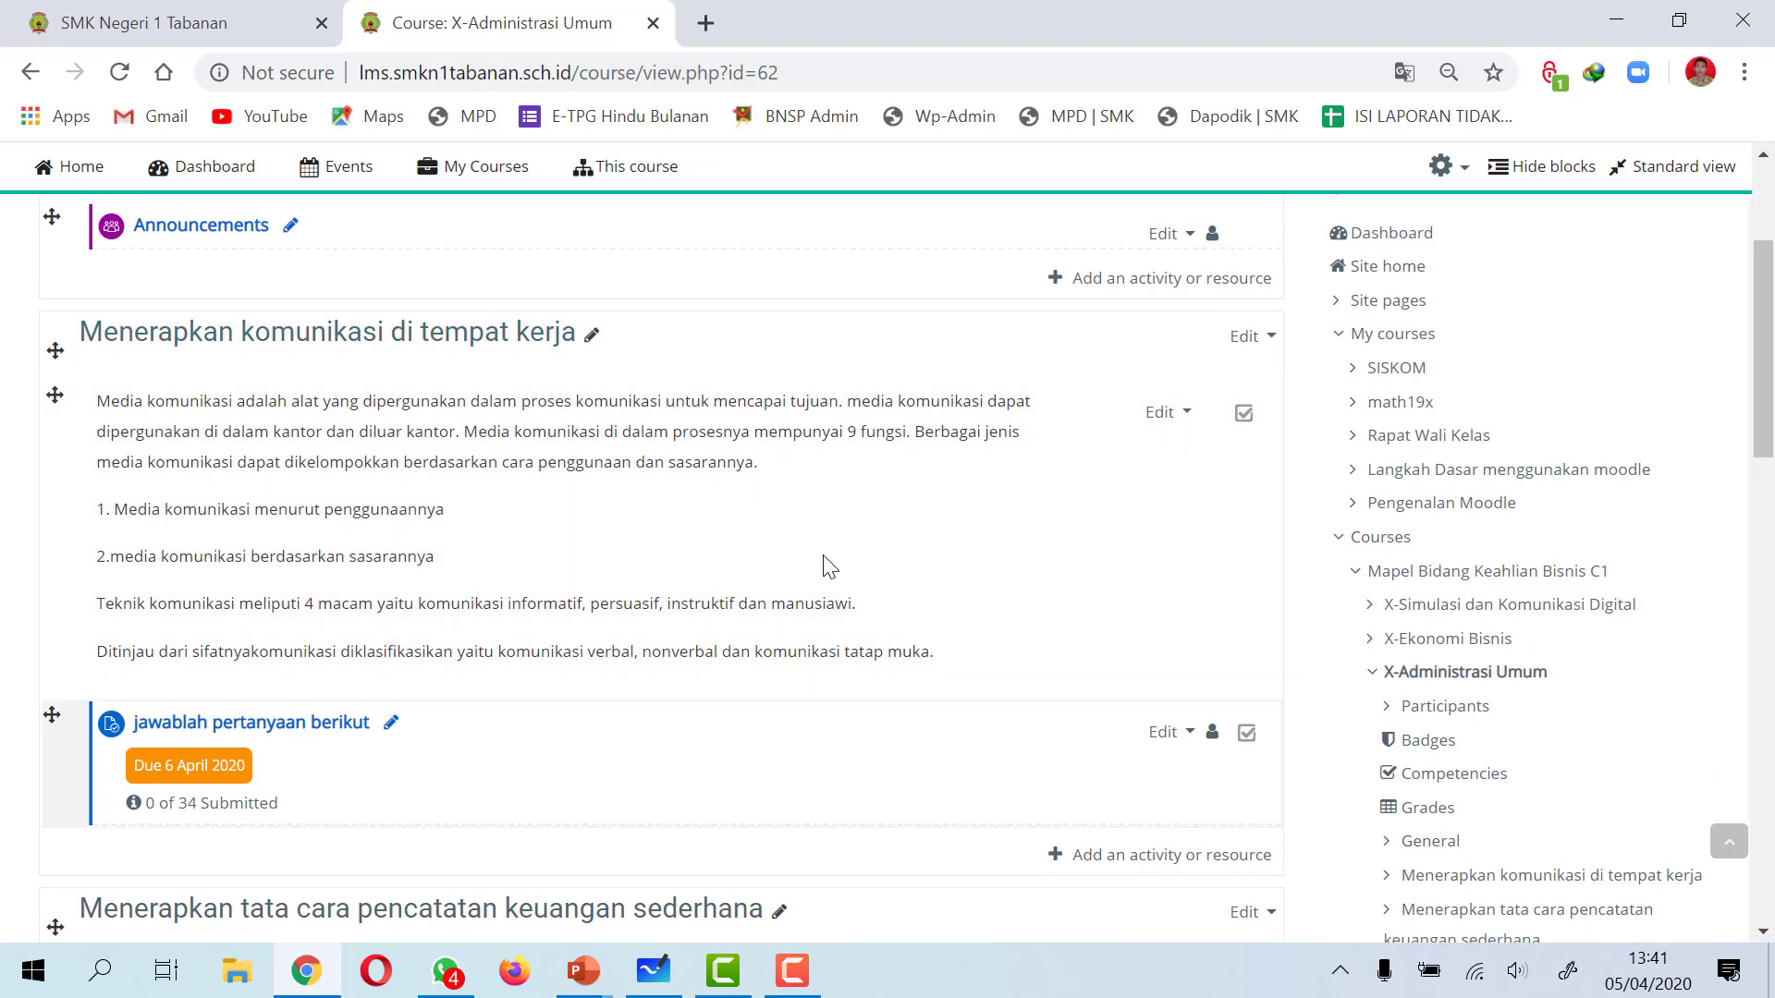
scroll(666, 355, "up", 2)
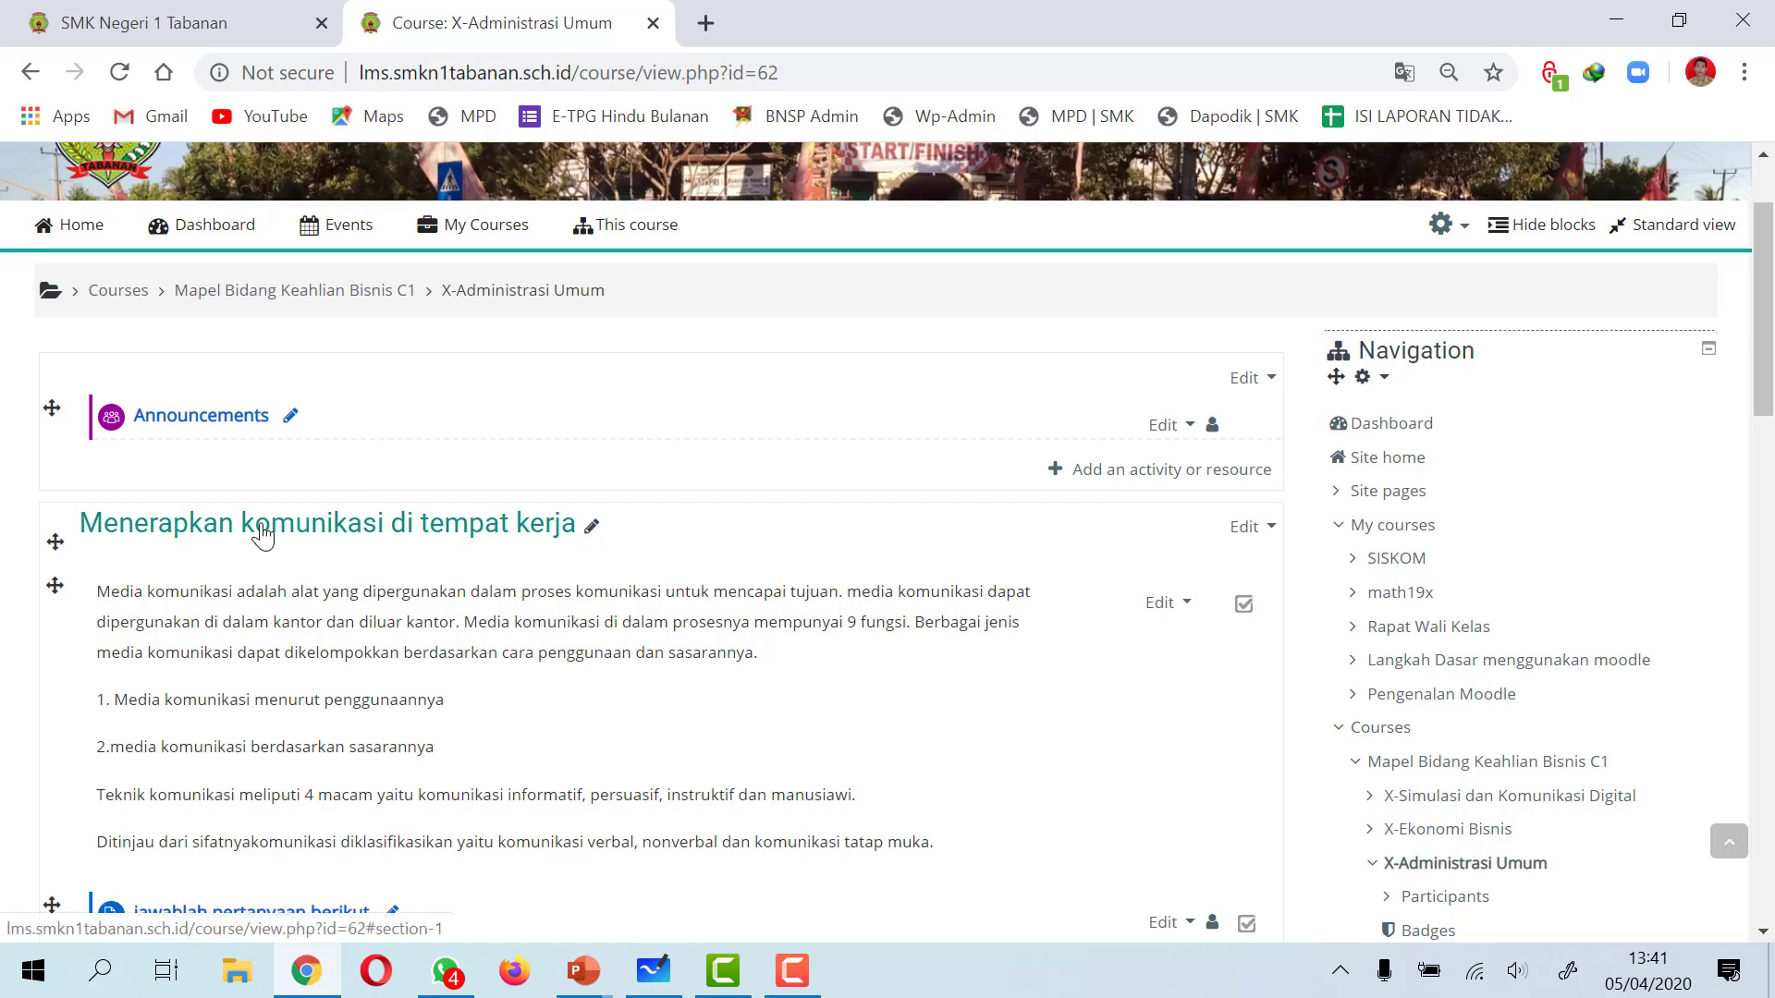
scroll(263, 535, "down", 5)
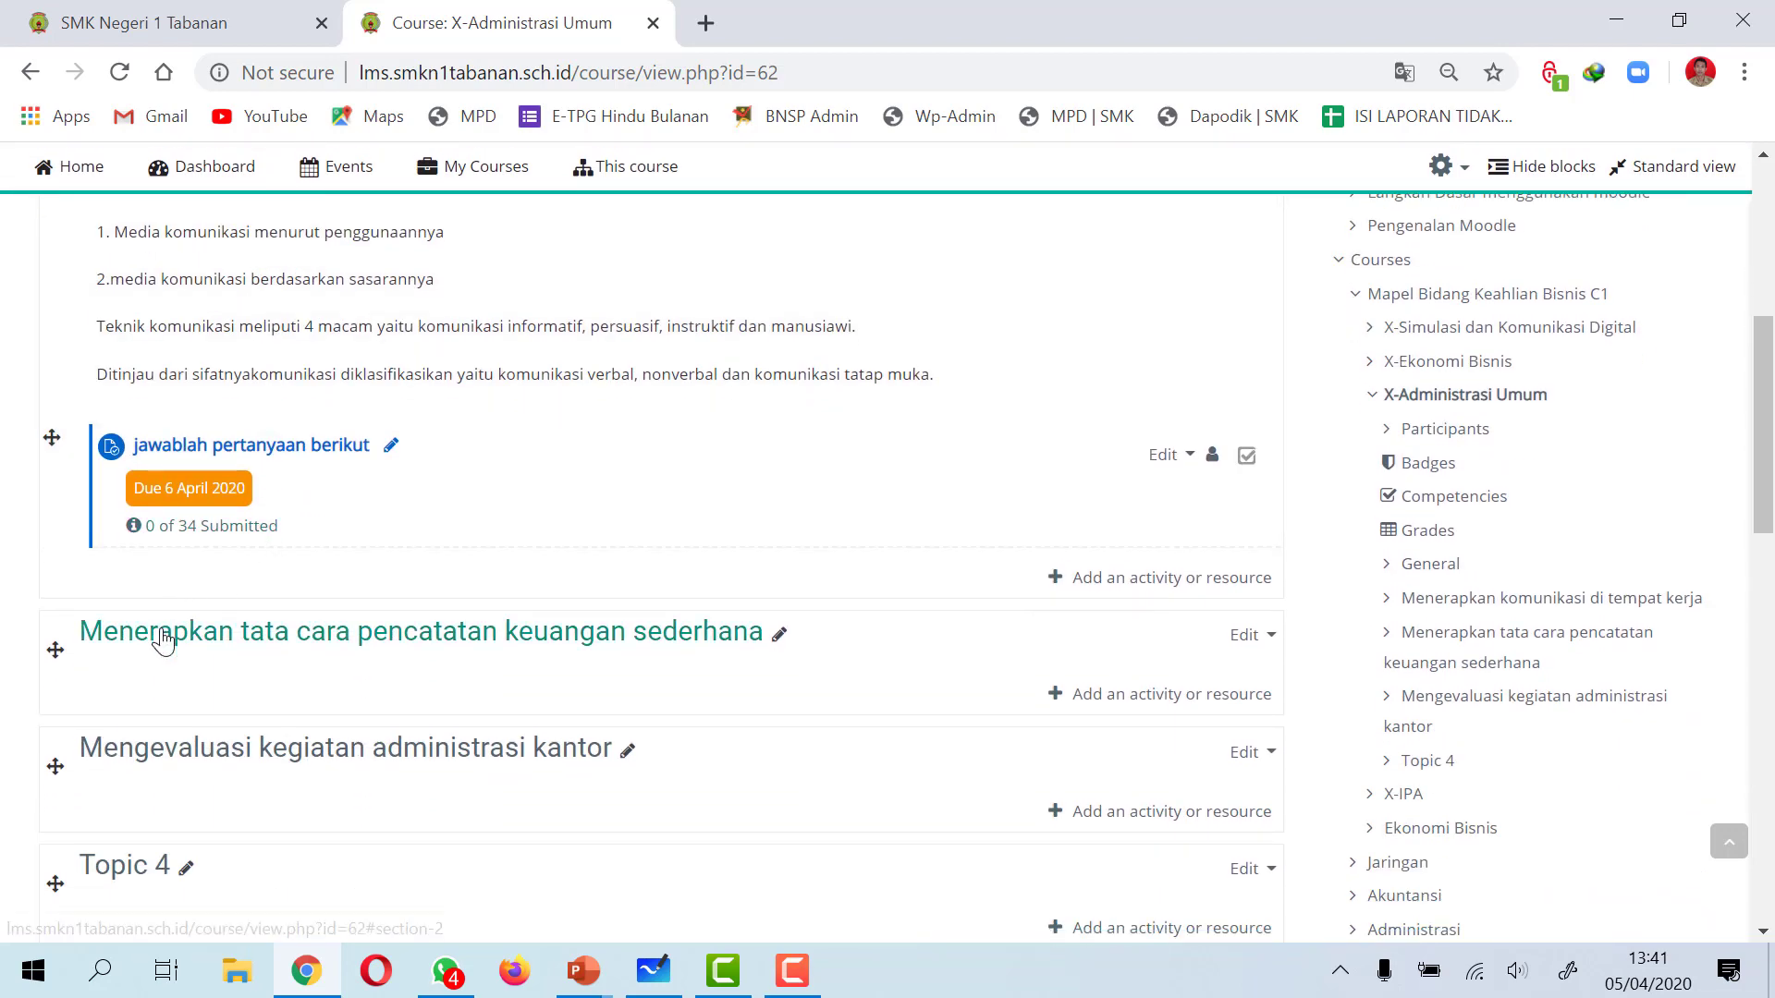
scroll(185, 652, "down", 2)
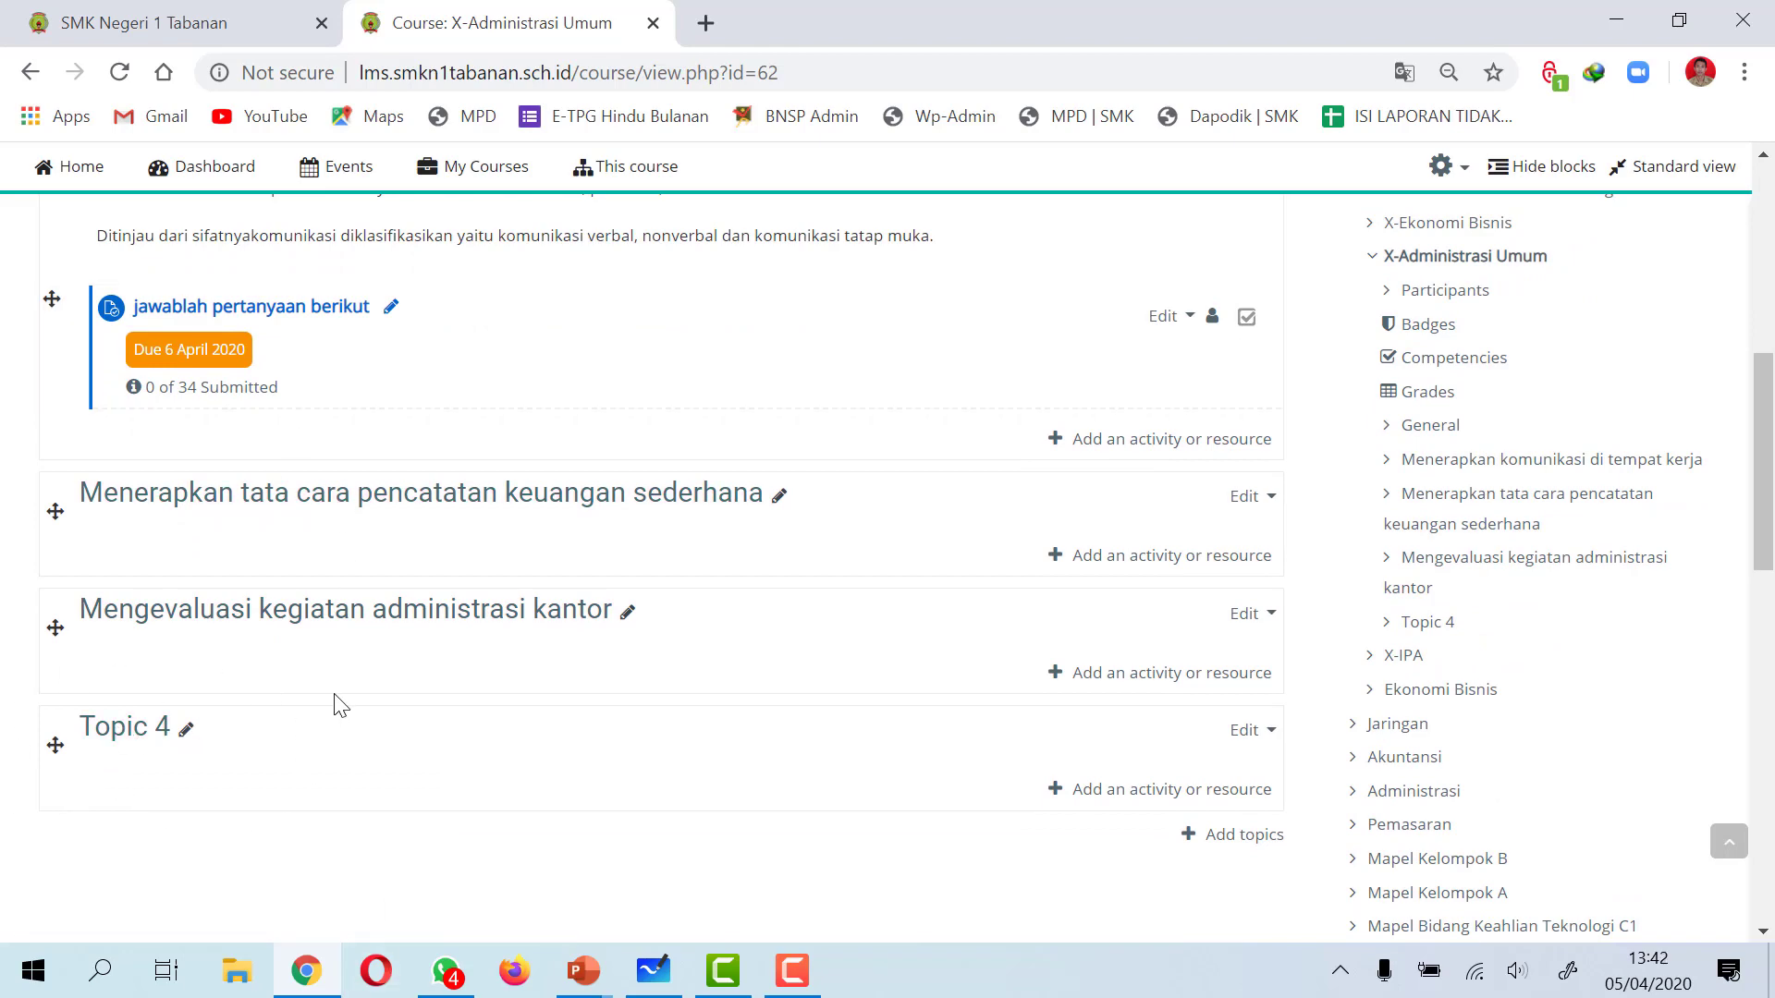
- View the available edit options for the "jawablah pertanyaan berikut" assignment without choosing one
scroll(337, 704, "up", 2)
scroll(337, 704, "up", 3)
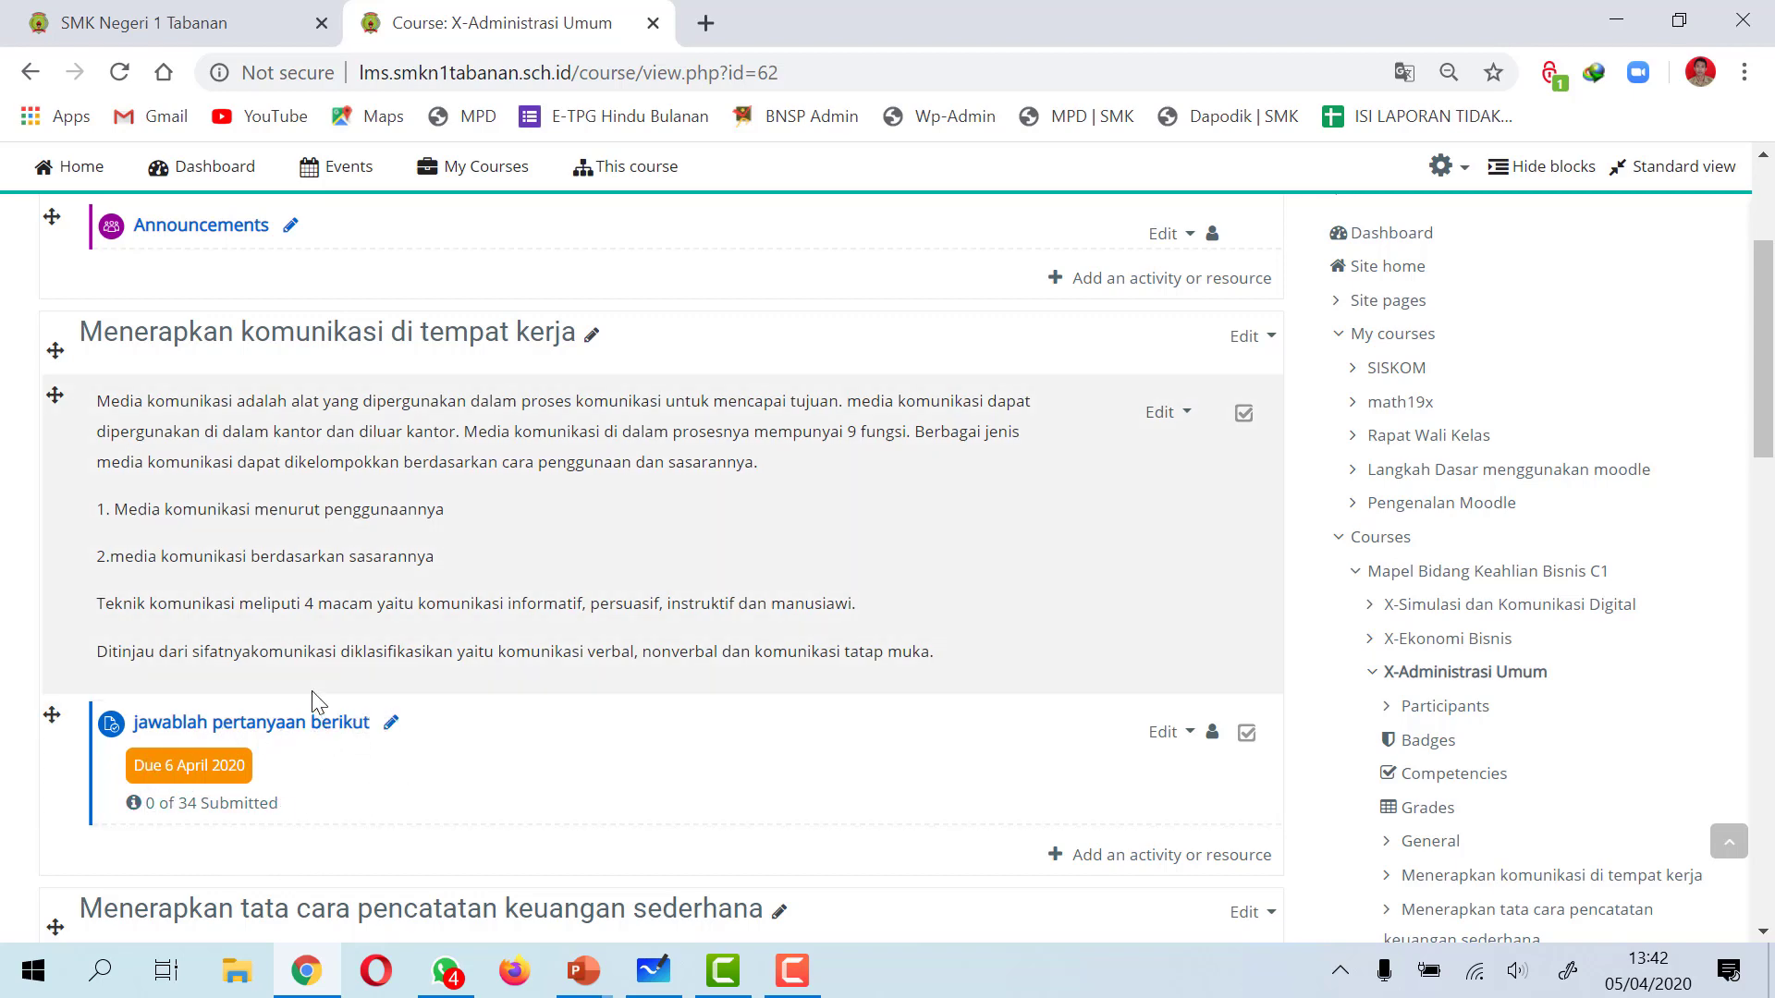
left_click(1190, 737)
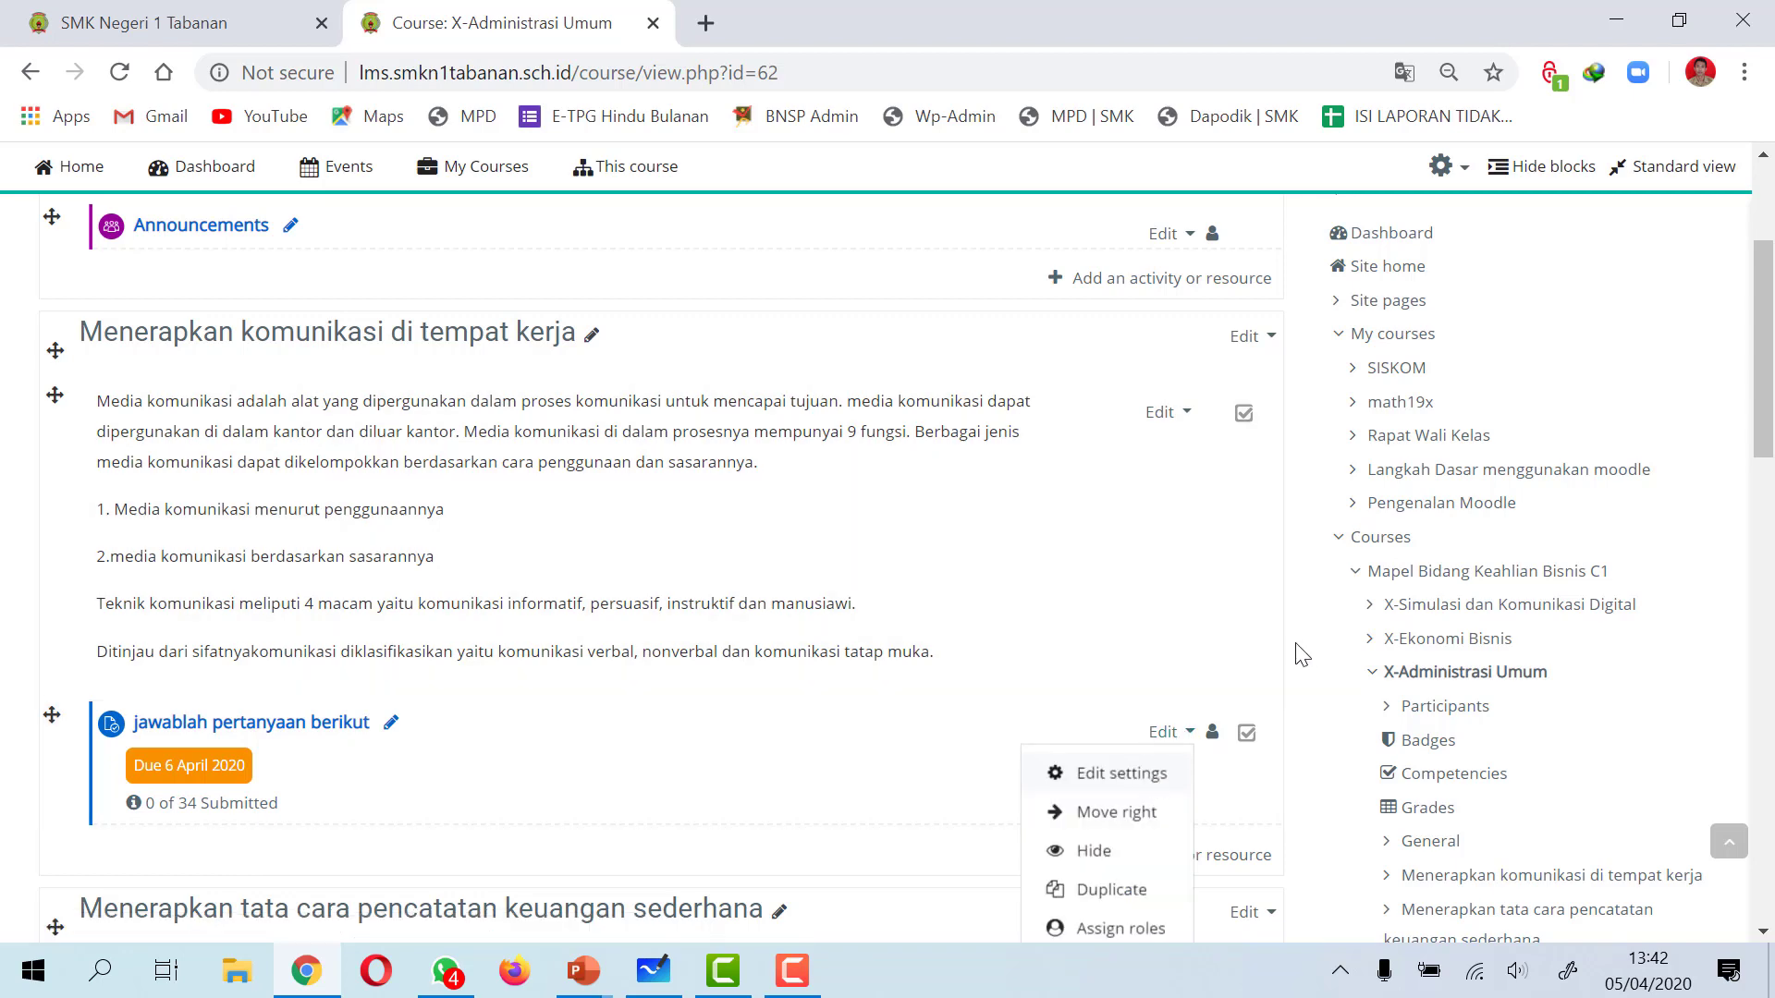
left_click(895, 855)
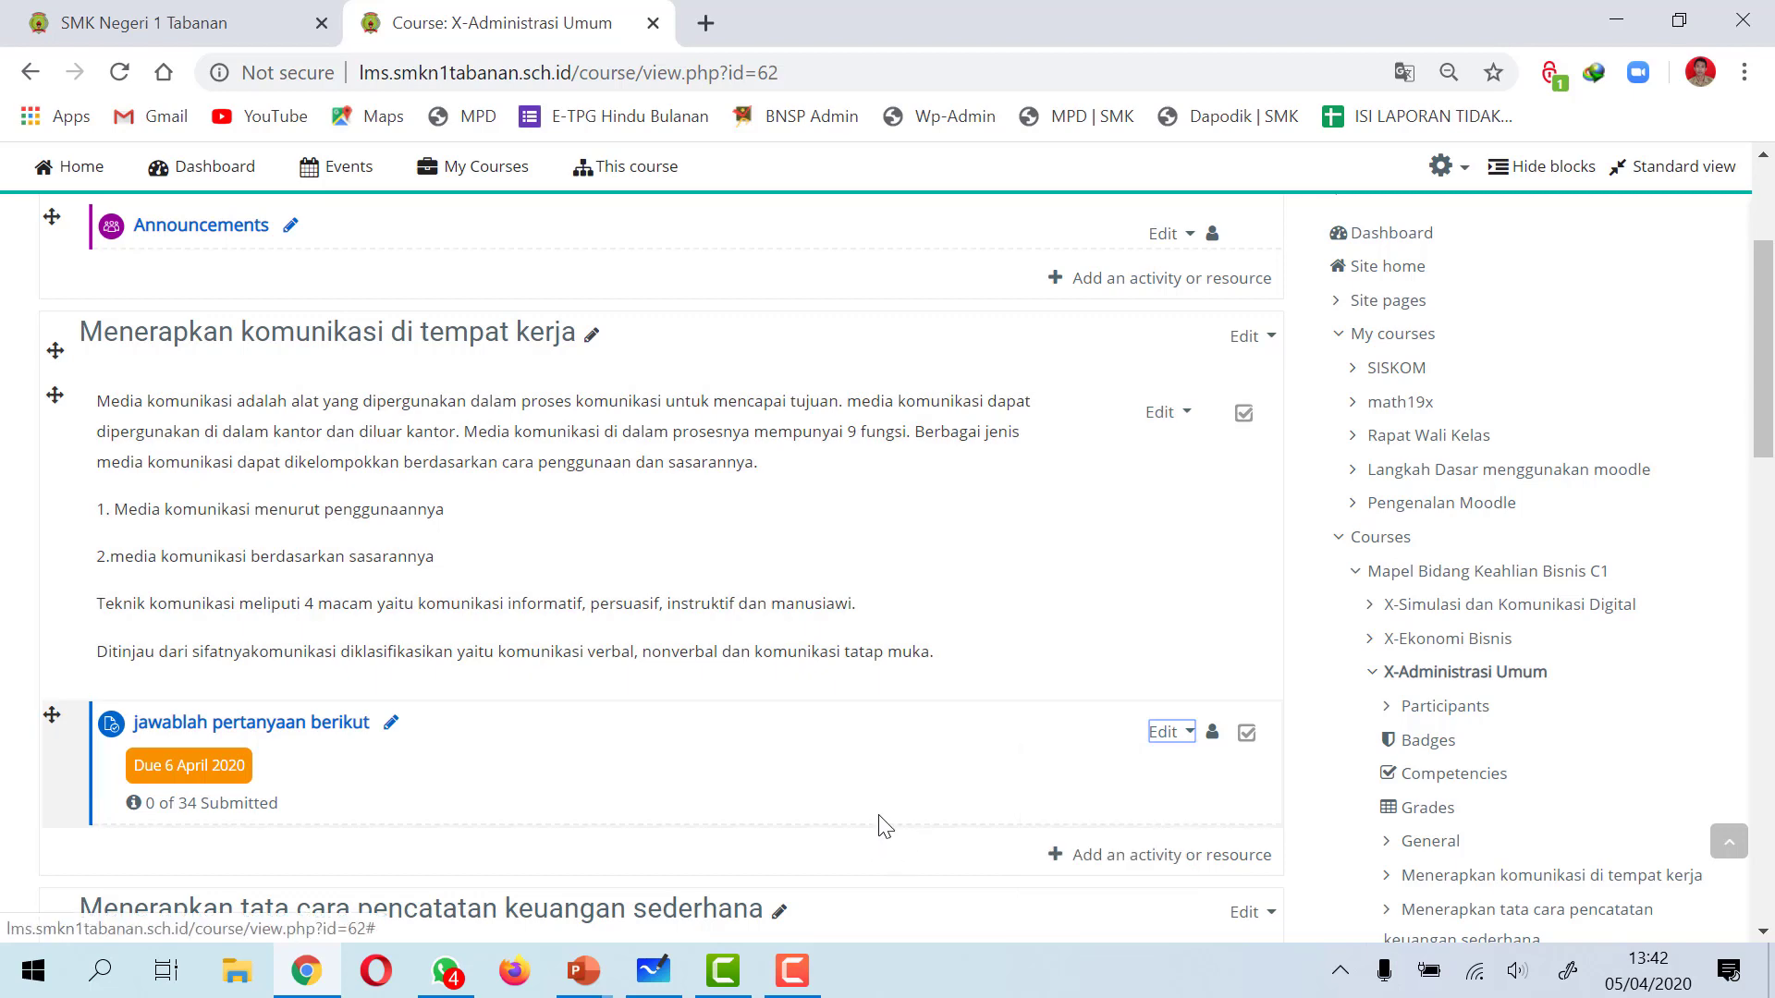
- Open the participants list of the X-Administrasi Umum course
scroll(869, 804, "up", 3)
scroll(845, 744, "up", 1)
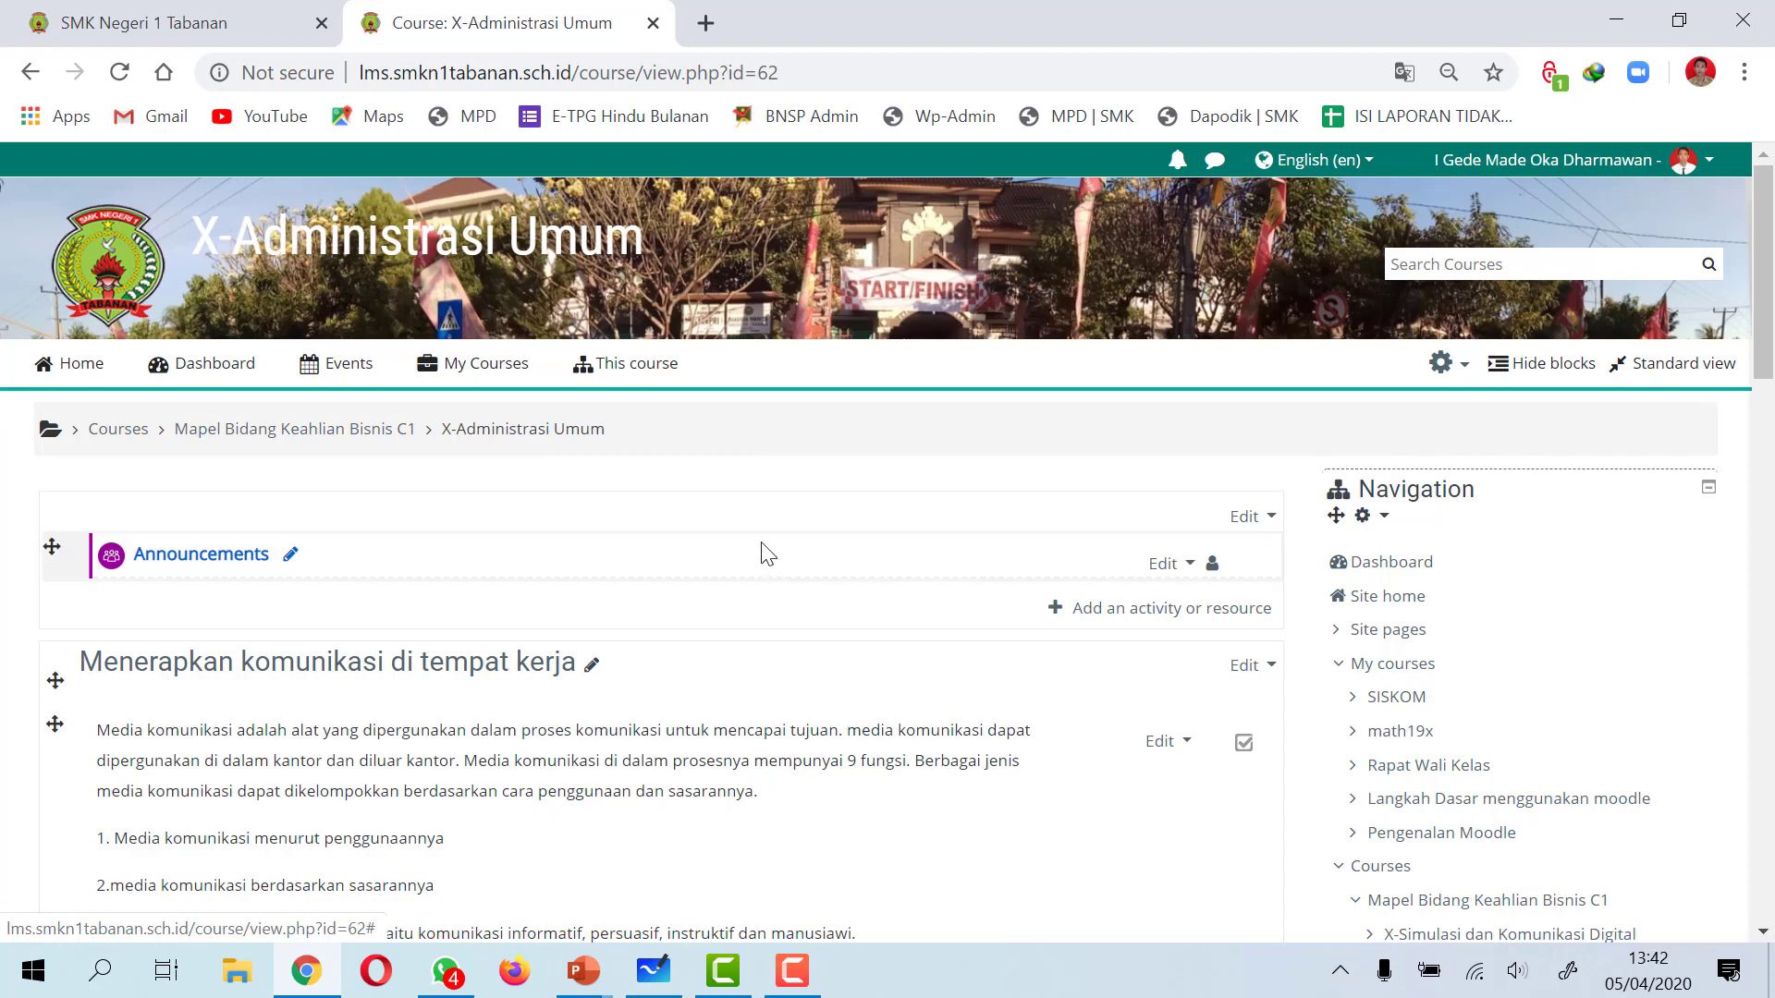
scroll(1387, 490, "down", 2)
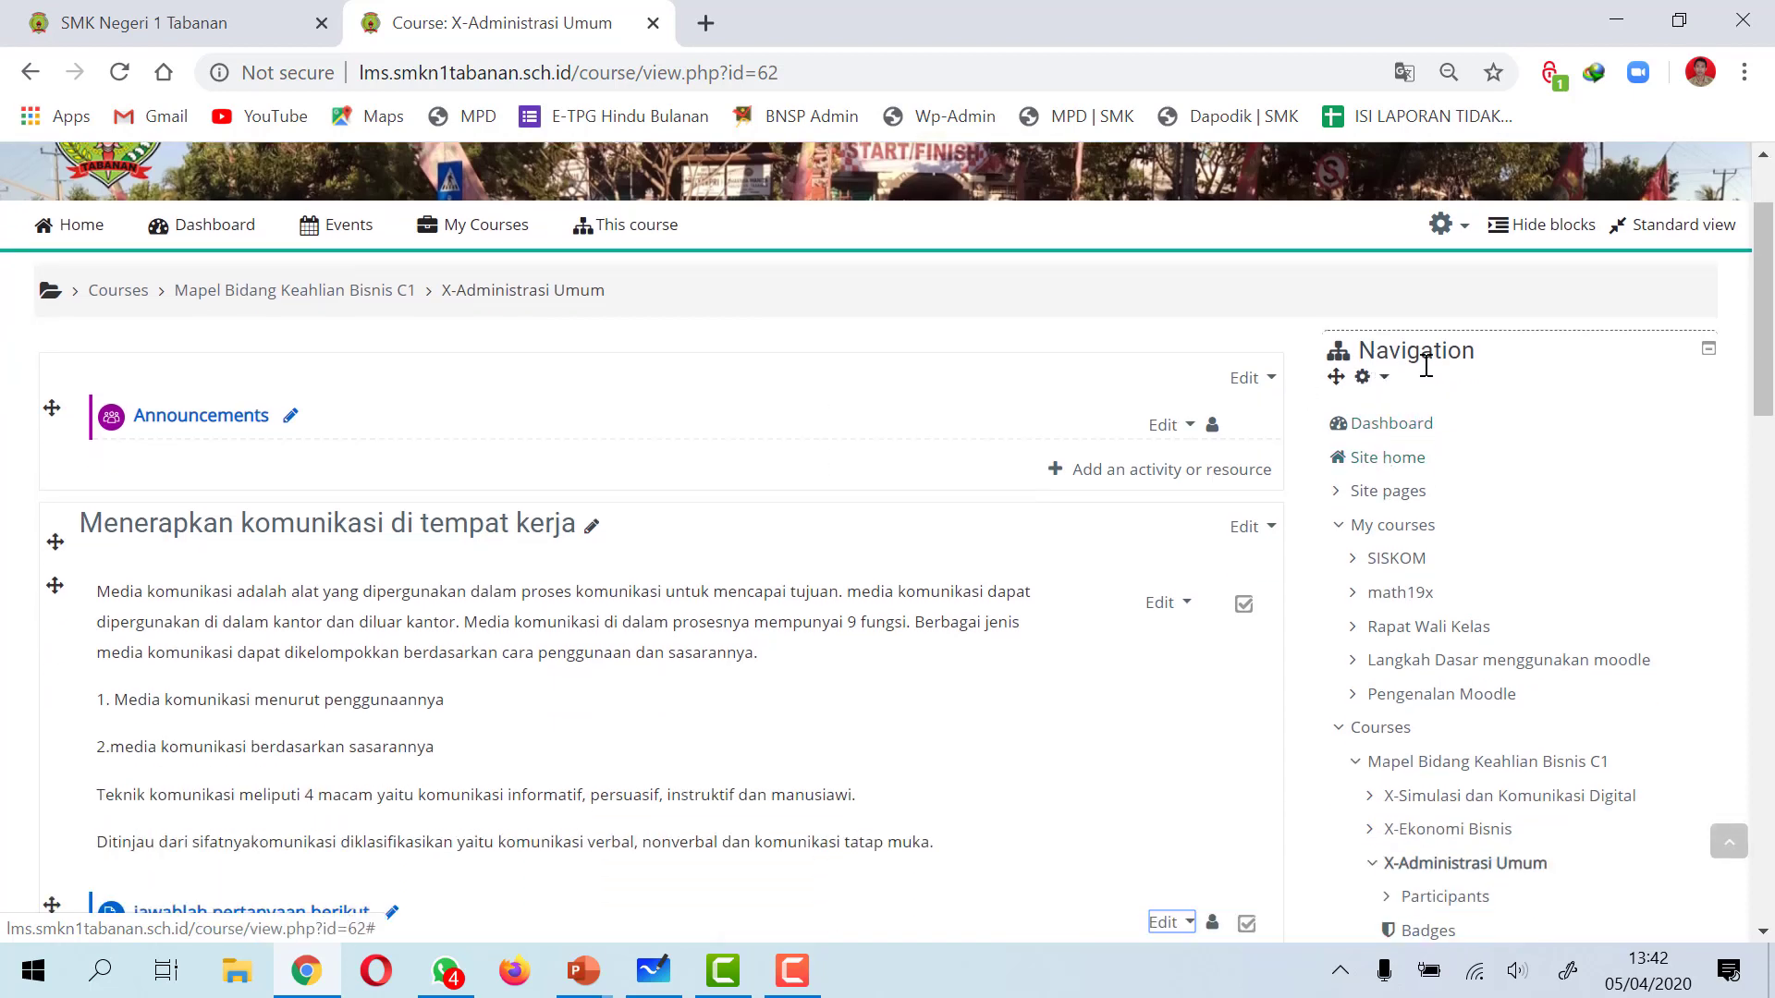
scroll(1426, 404, "down", 2)
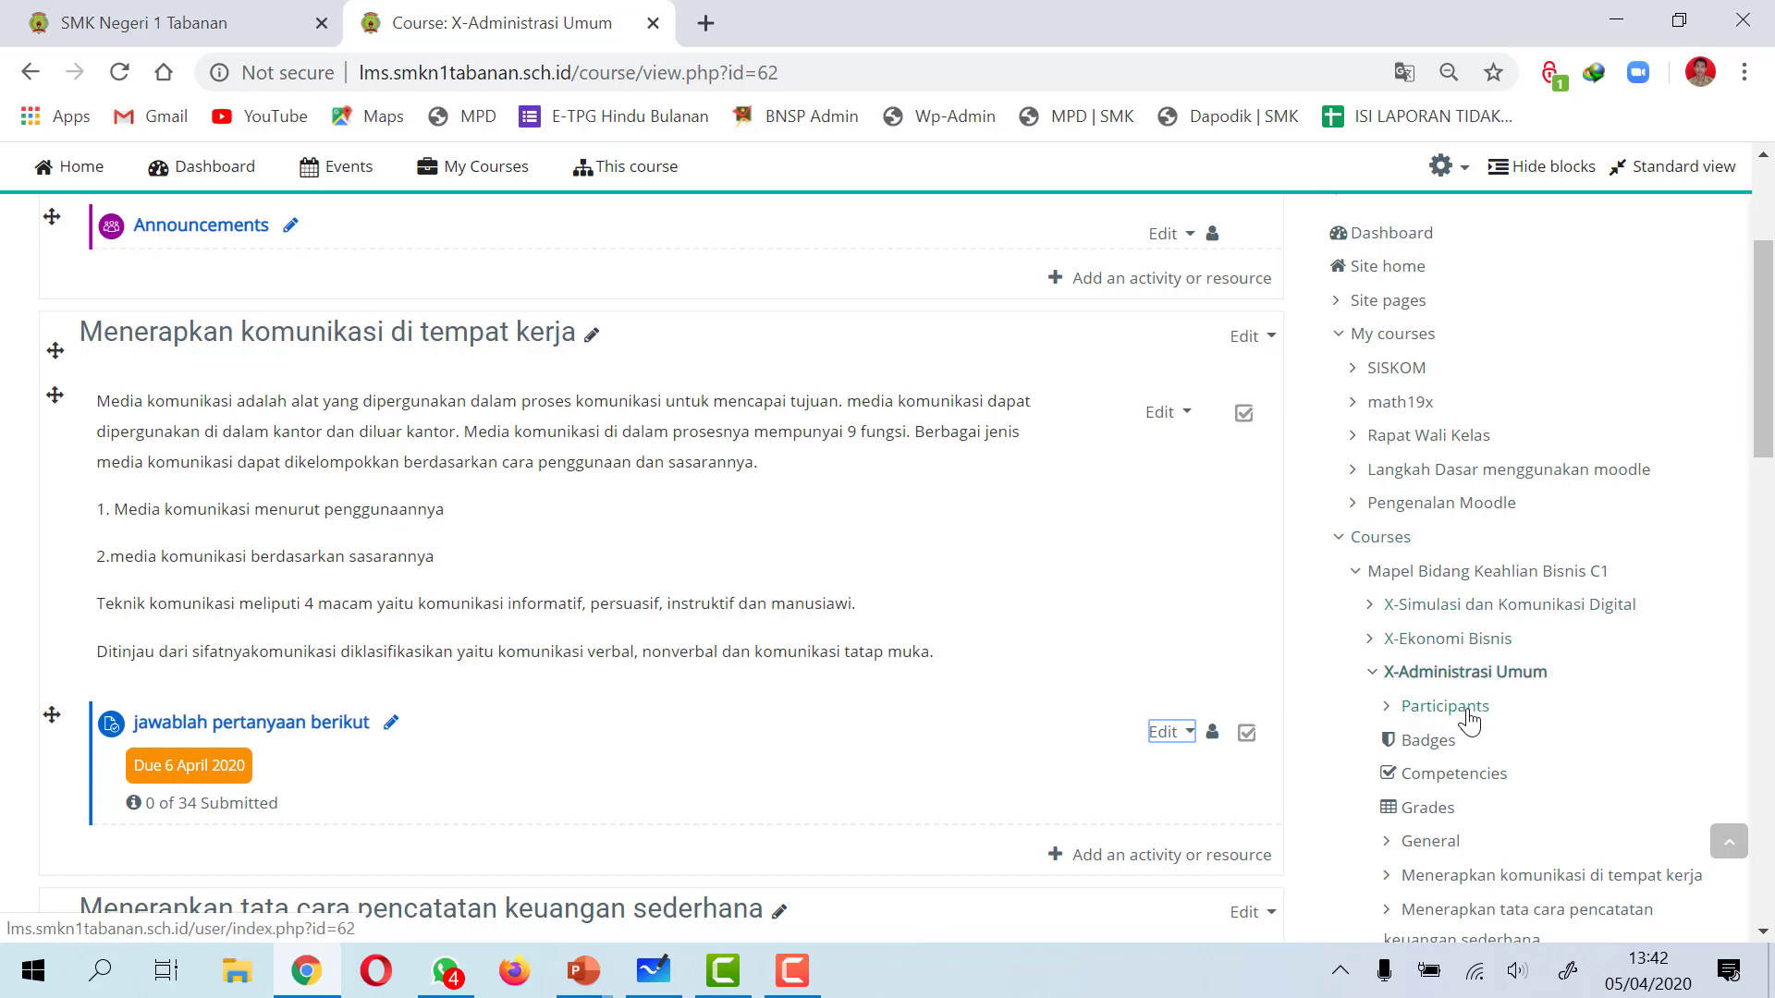
left_click(1470, 720)
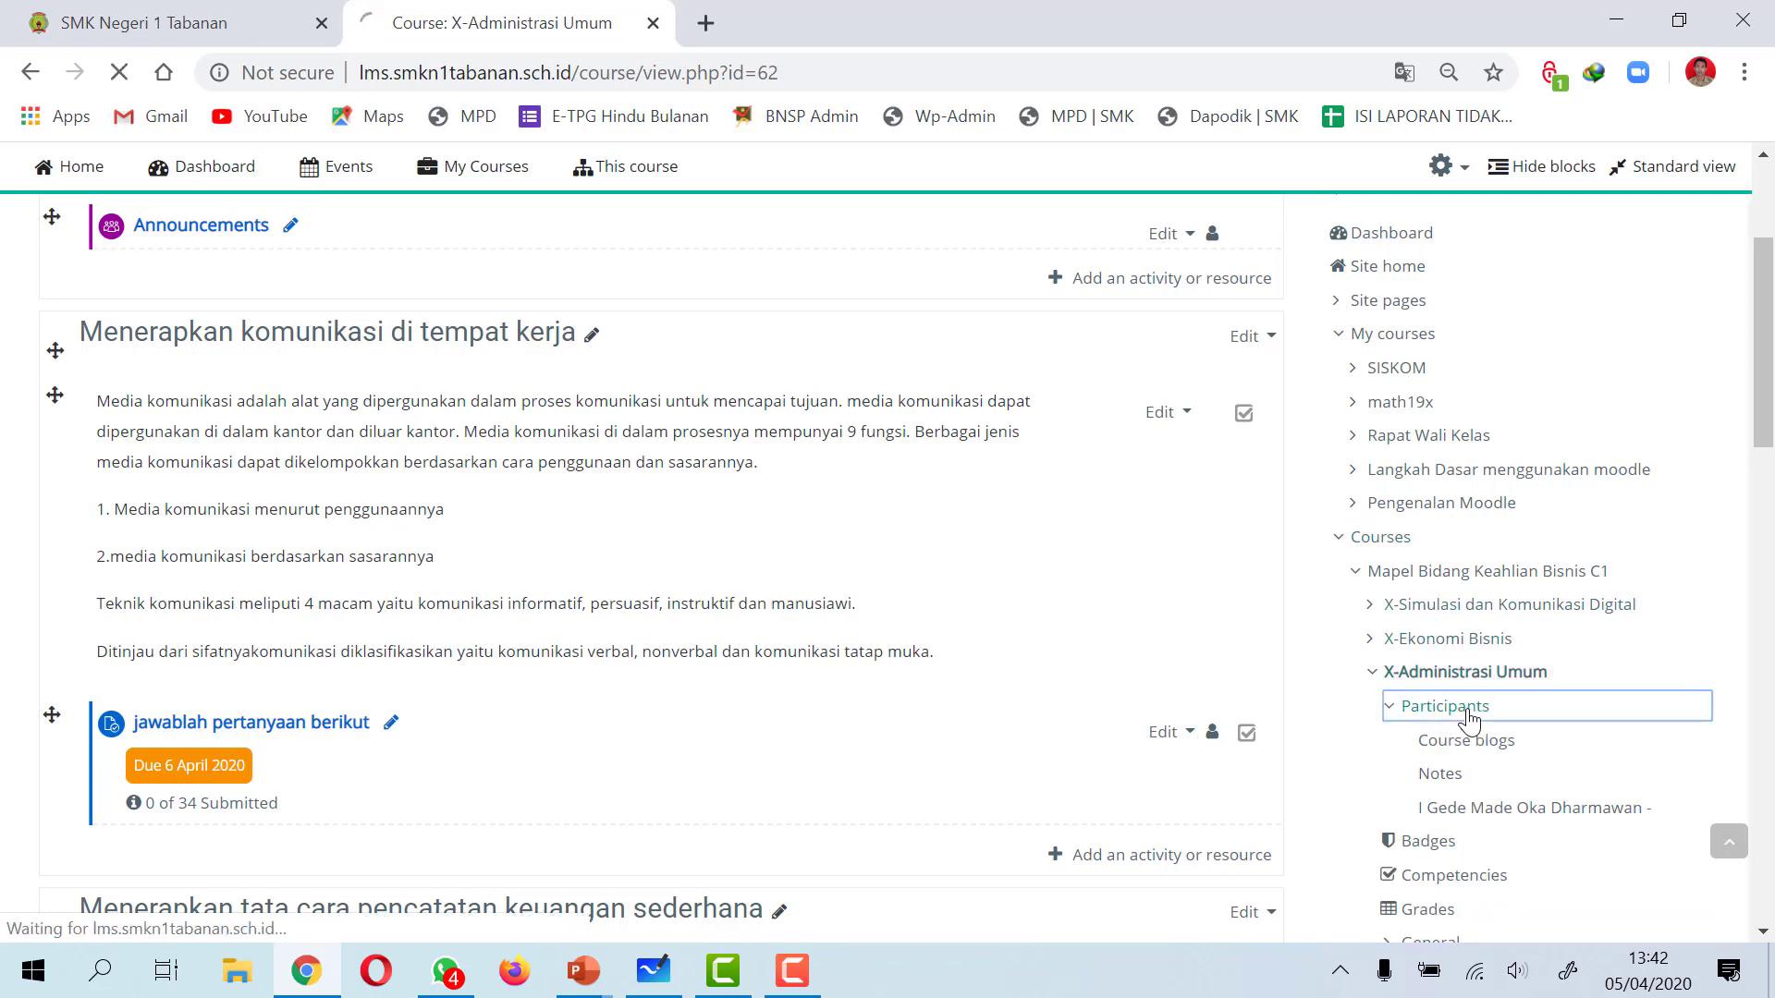
- Examine the participants list, including each person's role, group, last access and enrolment status
scroll(1075, 665, "down", 8)
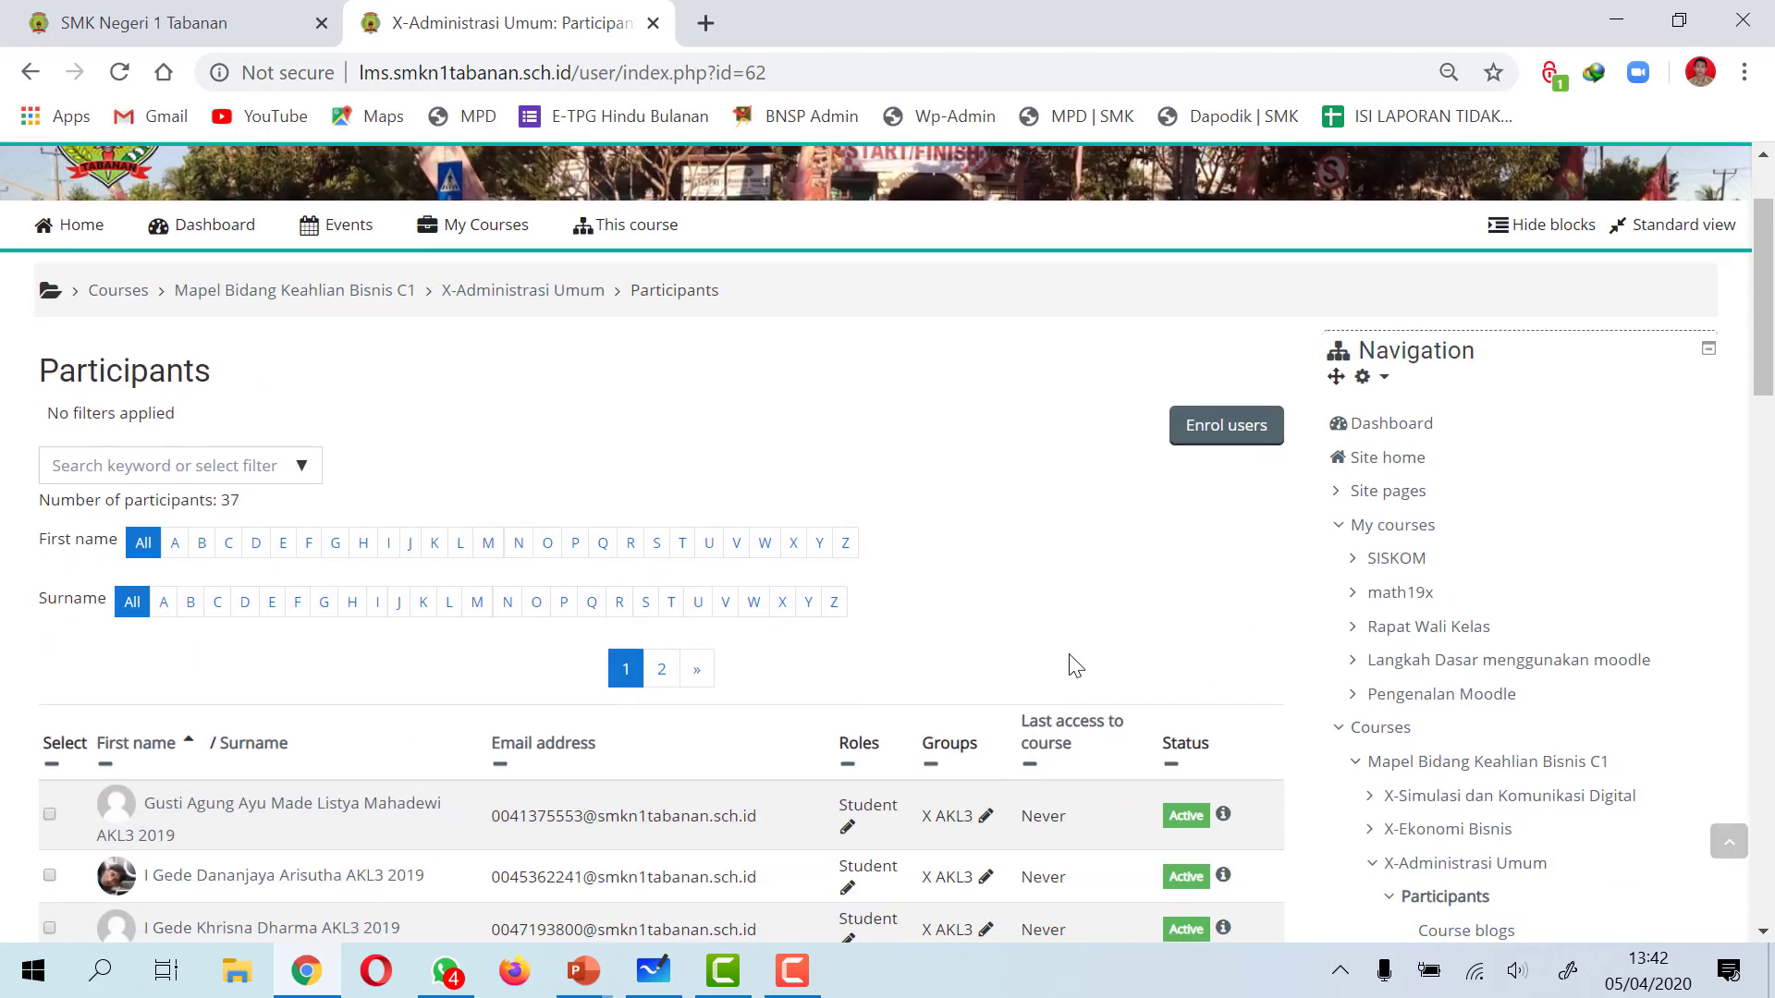
scroll(1072, 663, "down", 6)
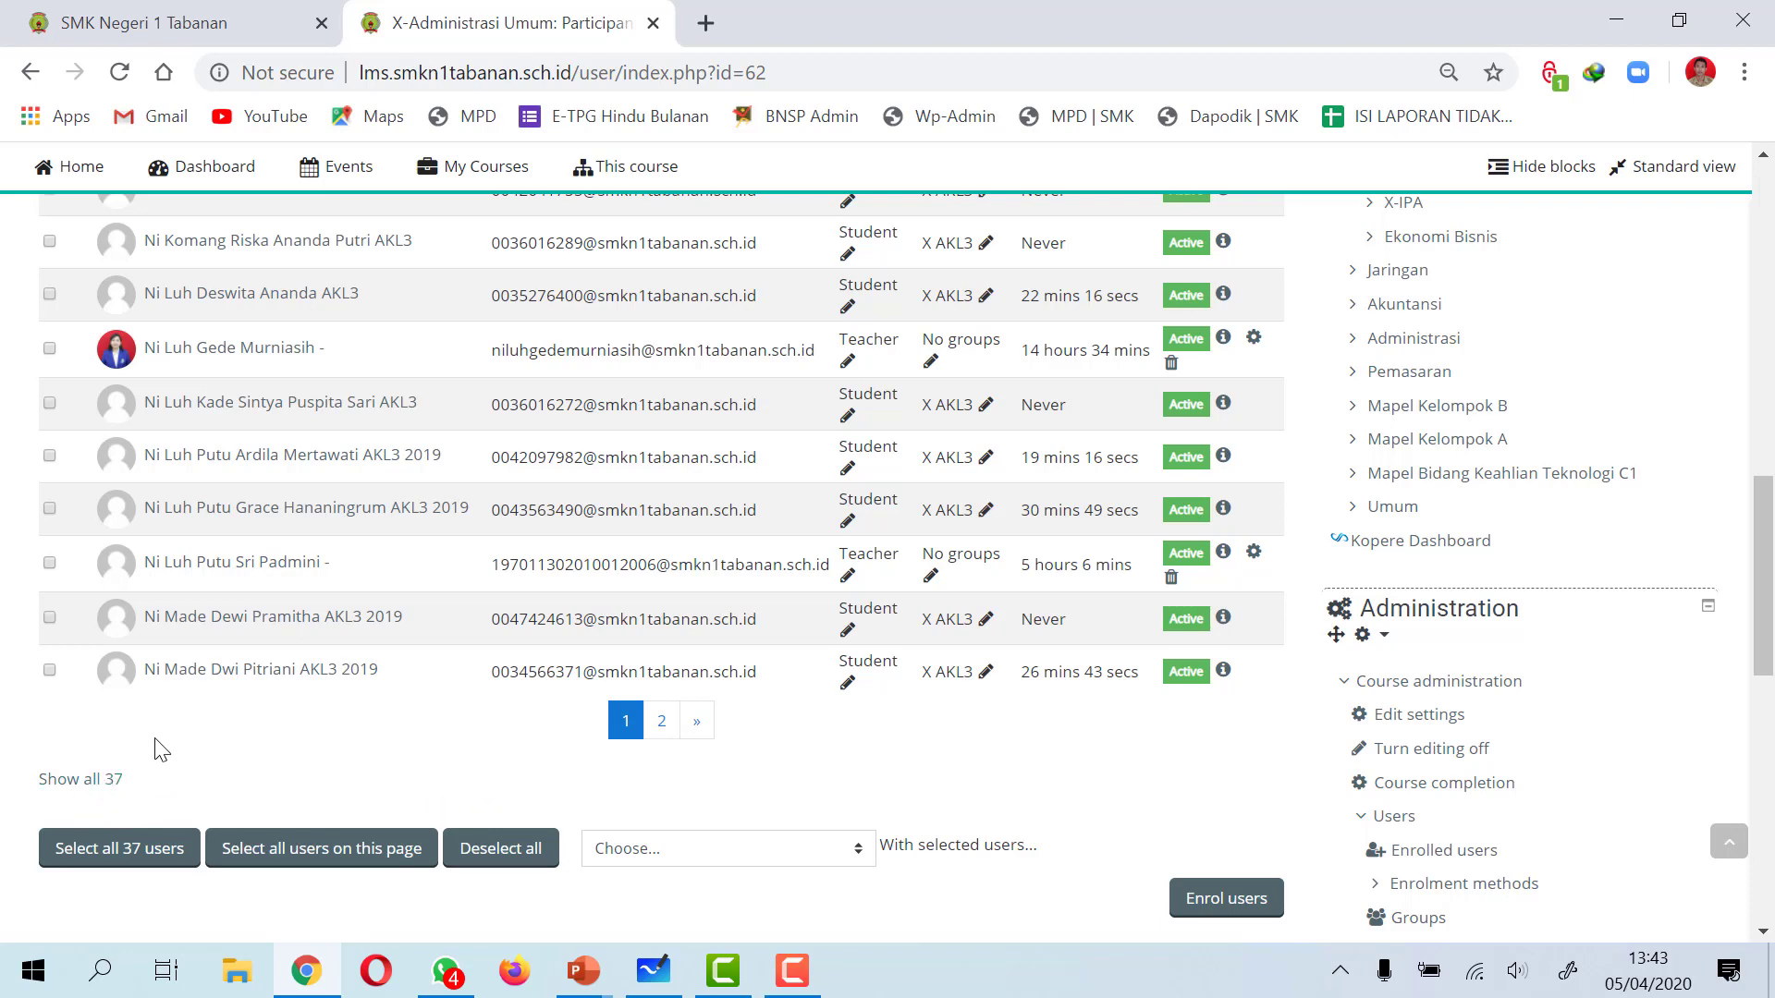
scroll(979, 555, "up", 5)
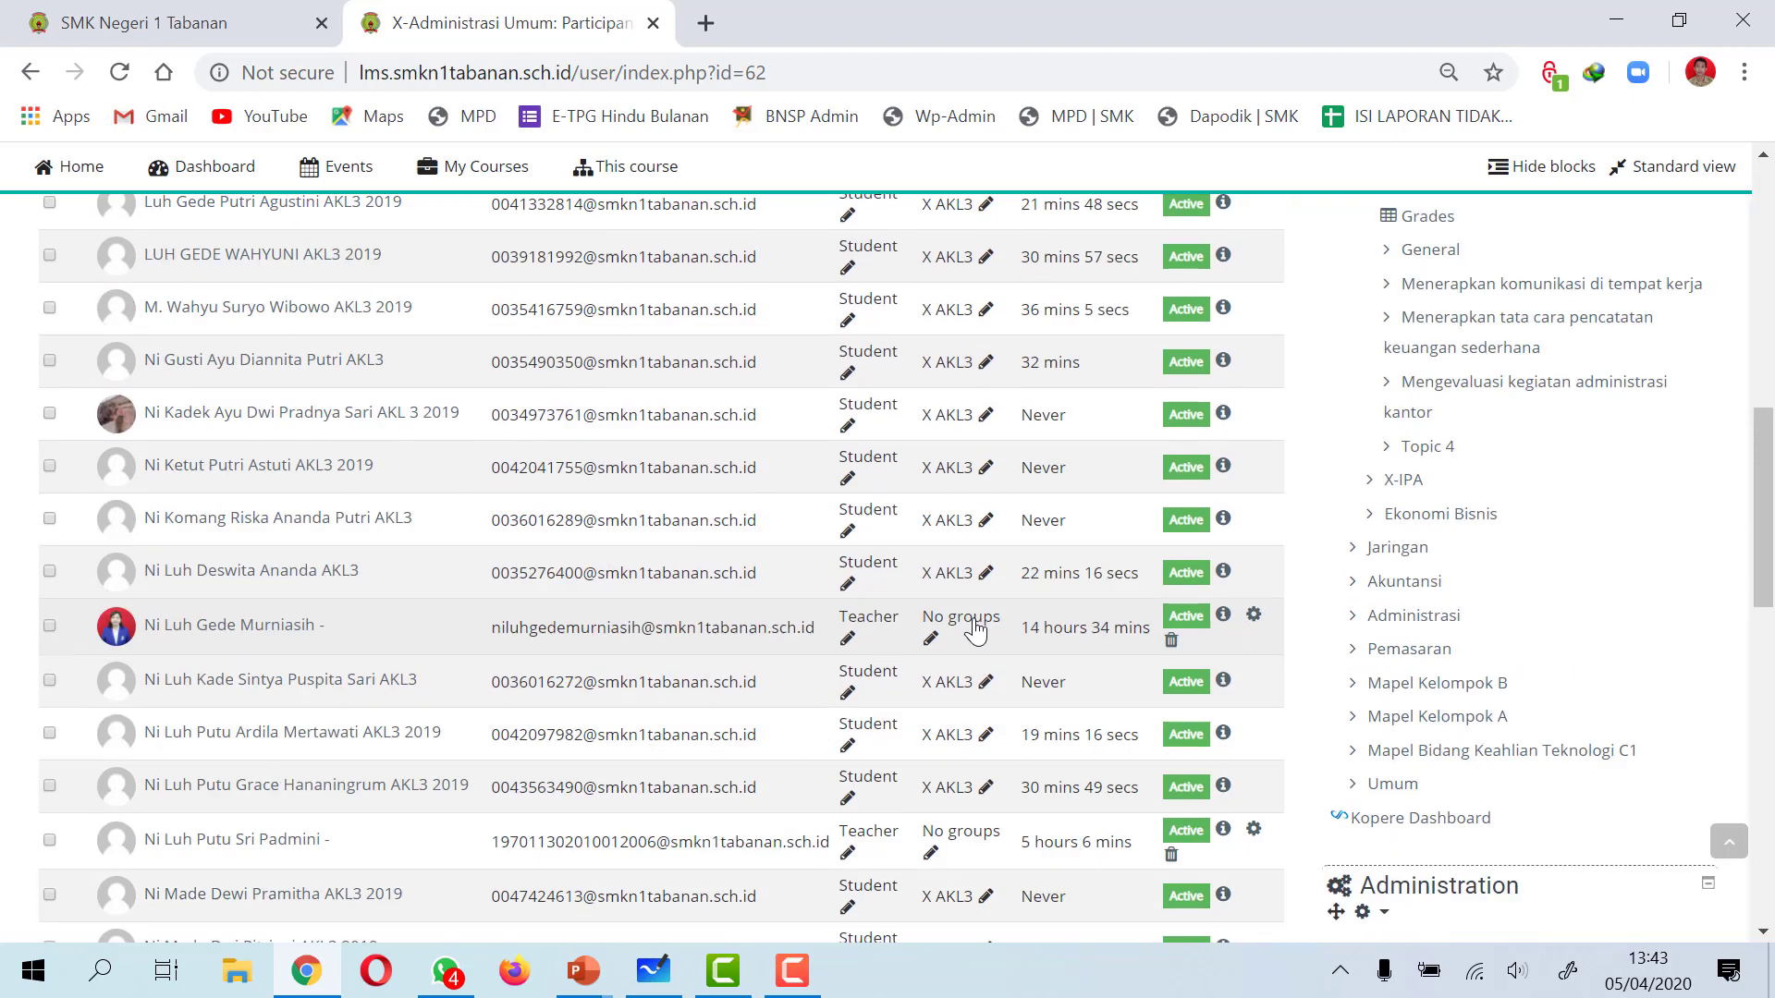
scroll(729, 592, "down", 6)
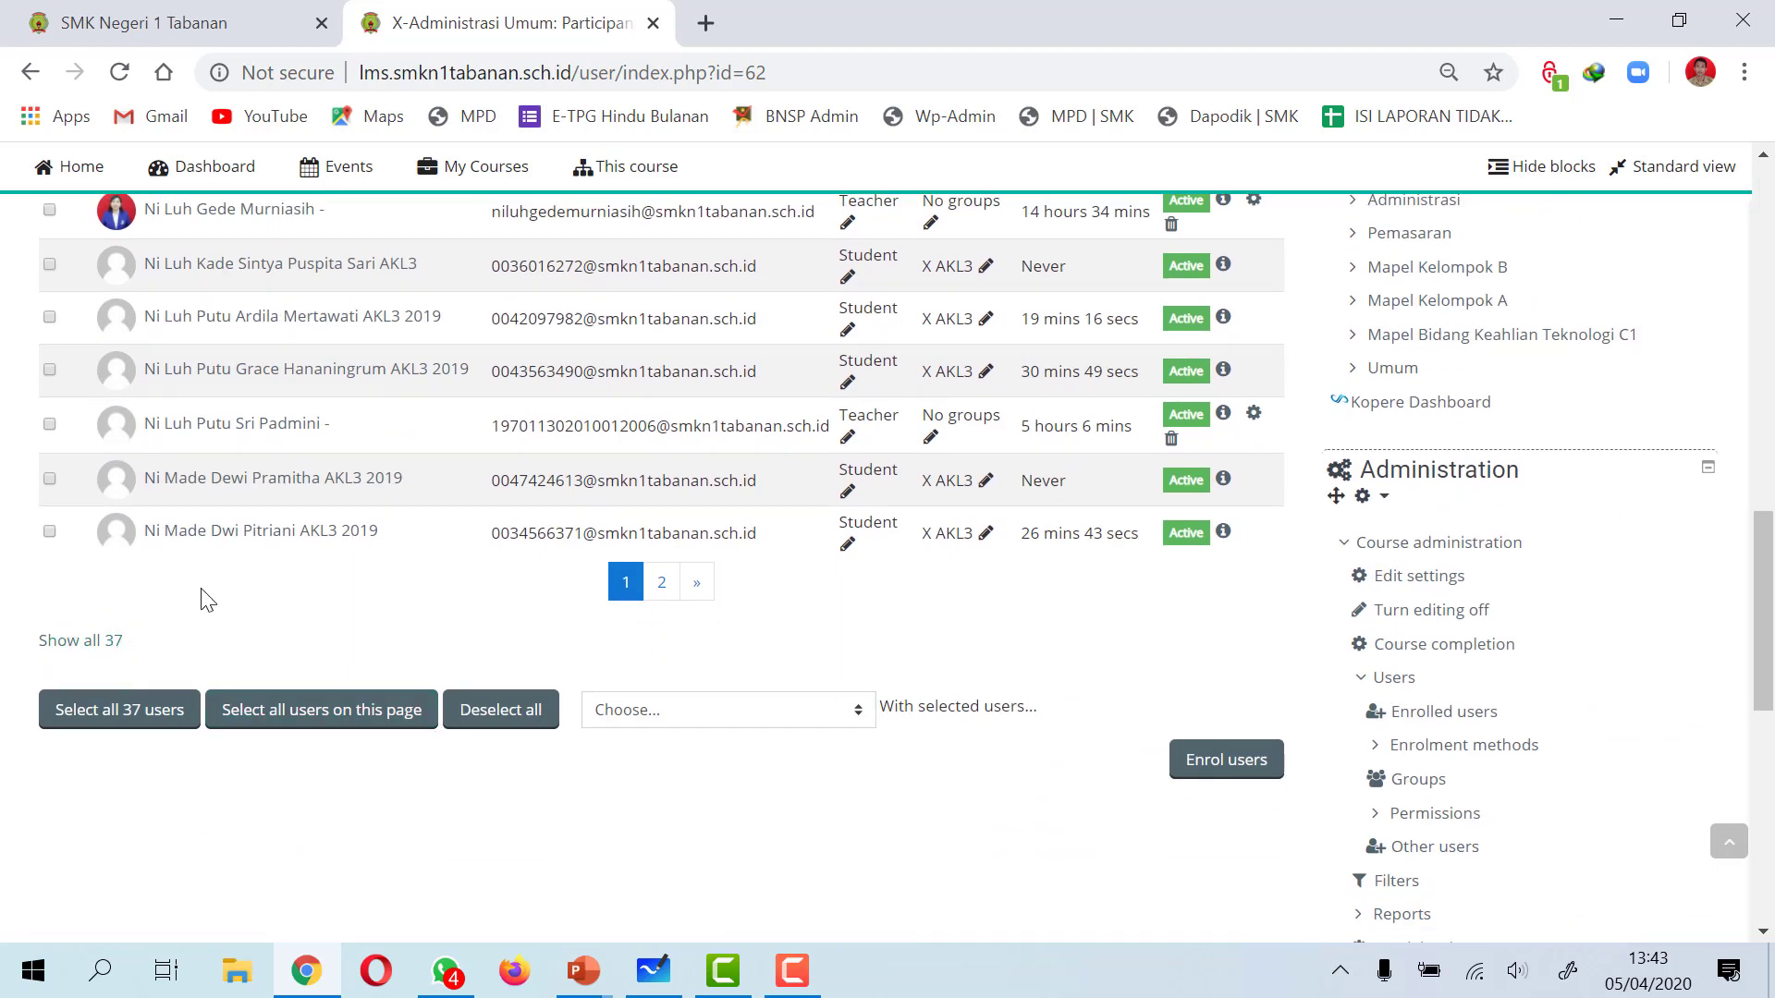
scroll(381, 567, "up", 6)
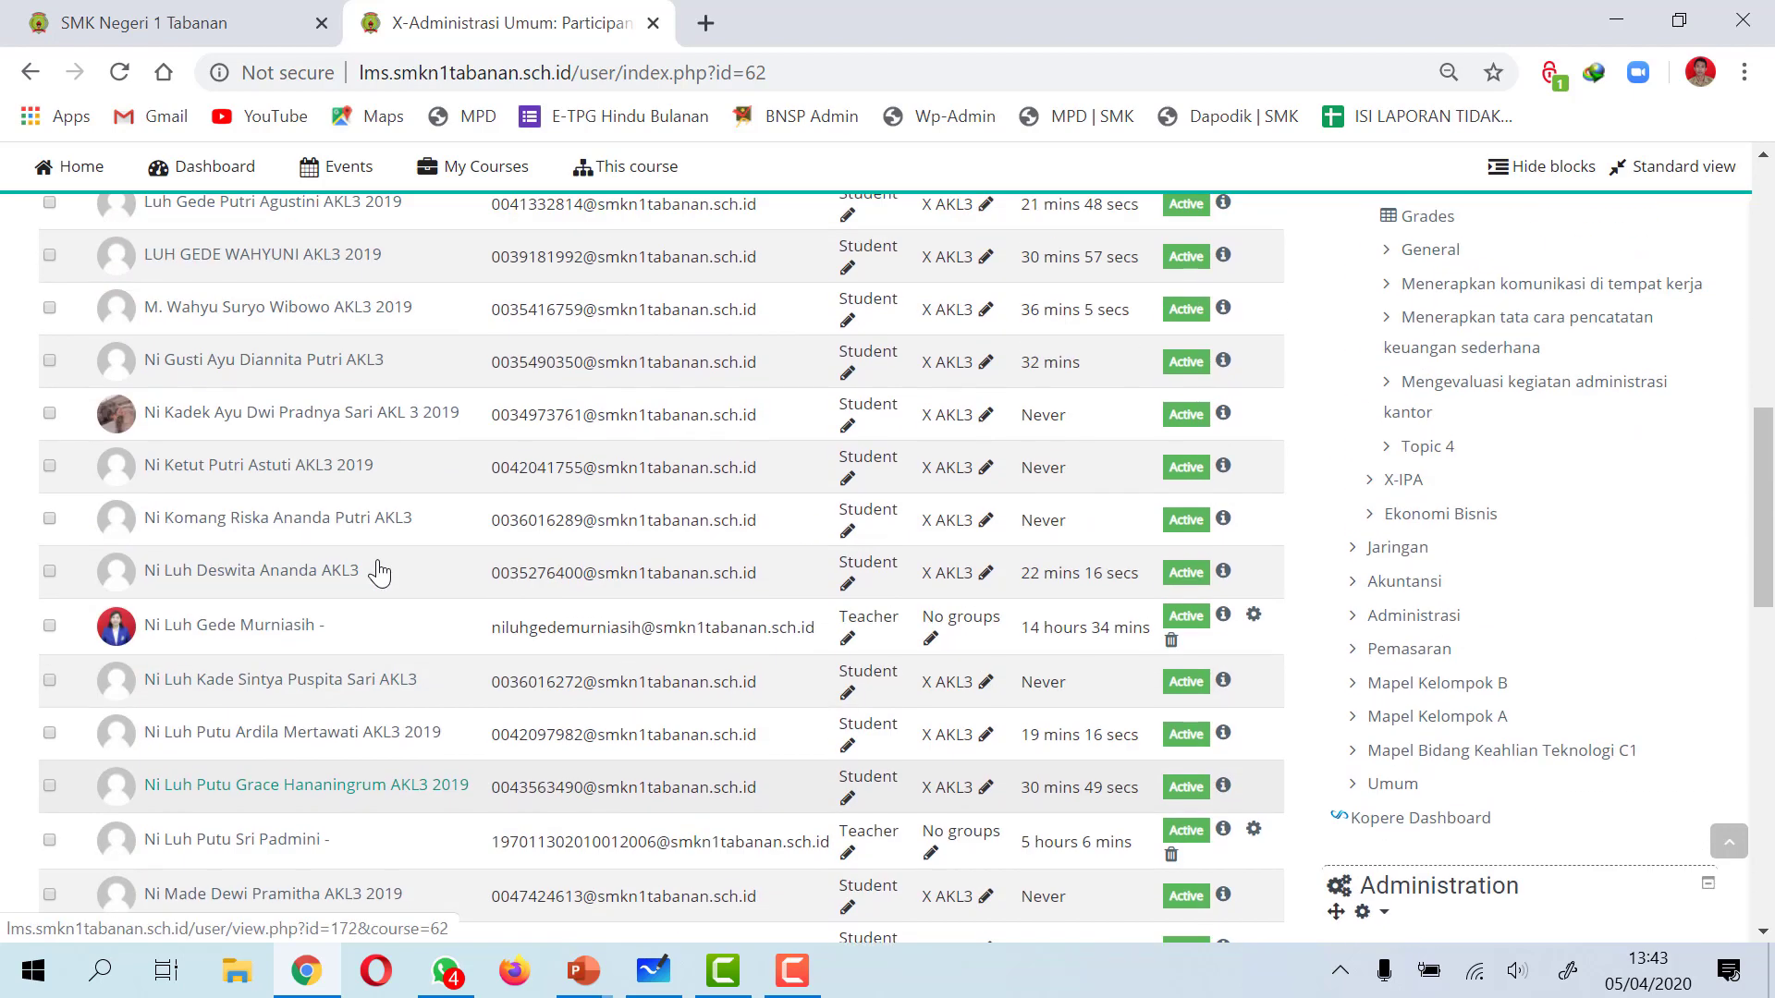
scroll(379, 566, "up", 5)
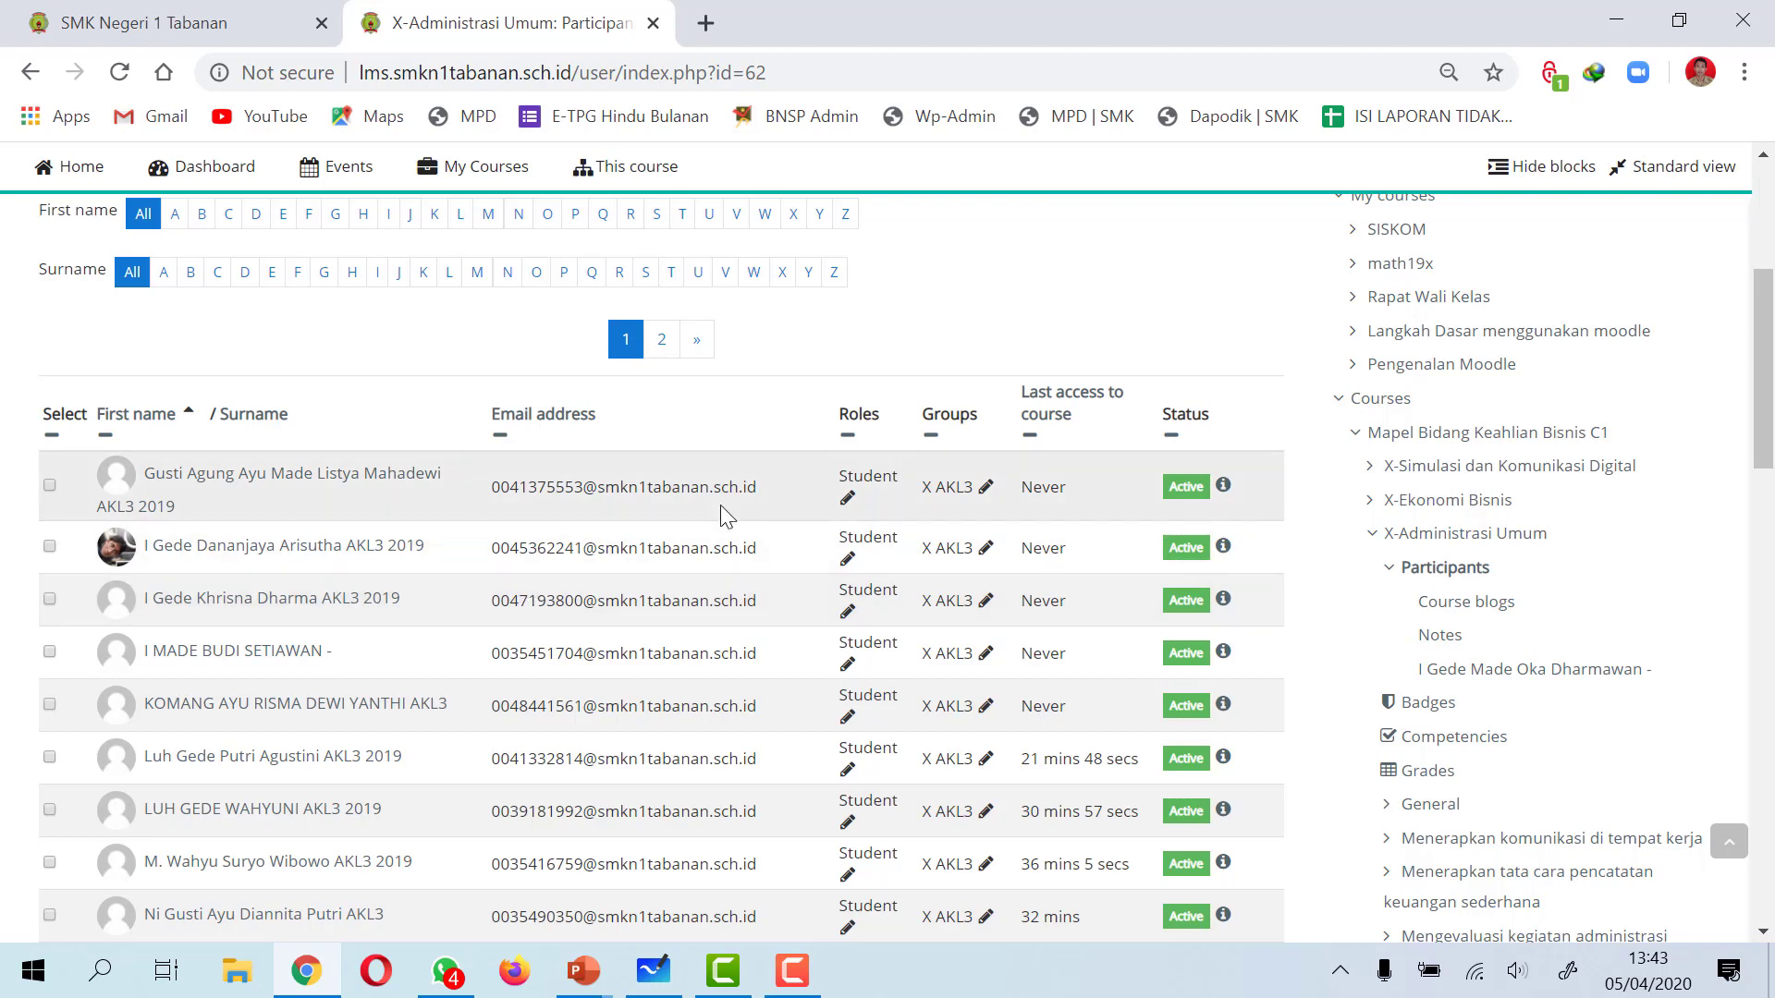
scroll(722, 515, "down", 1)
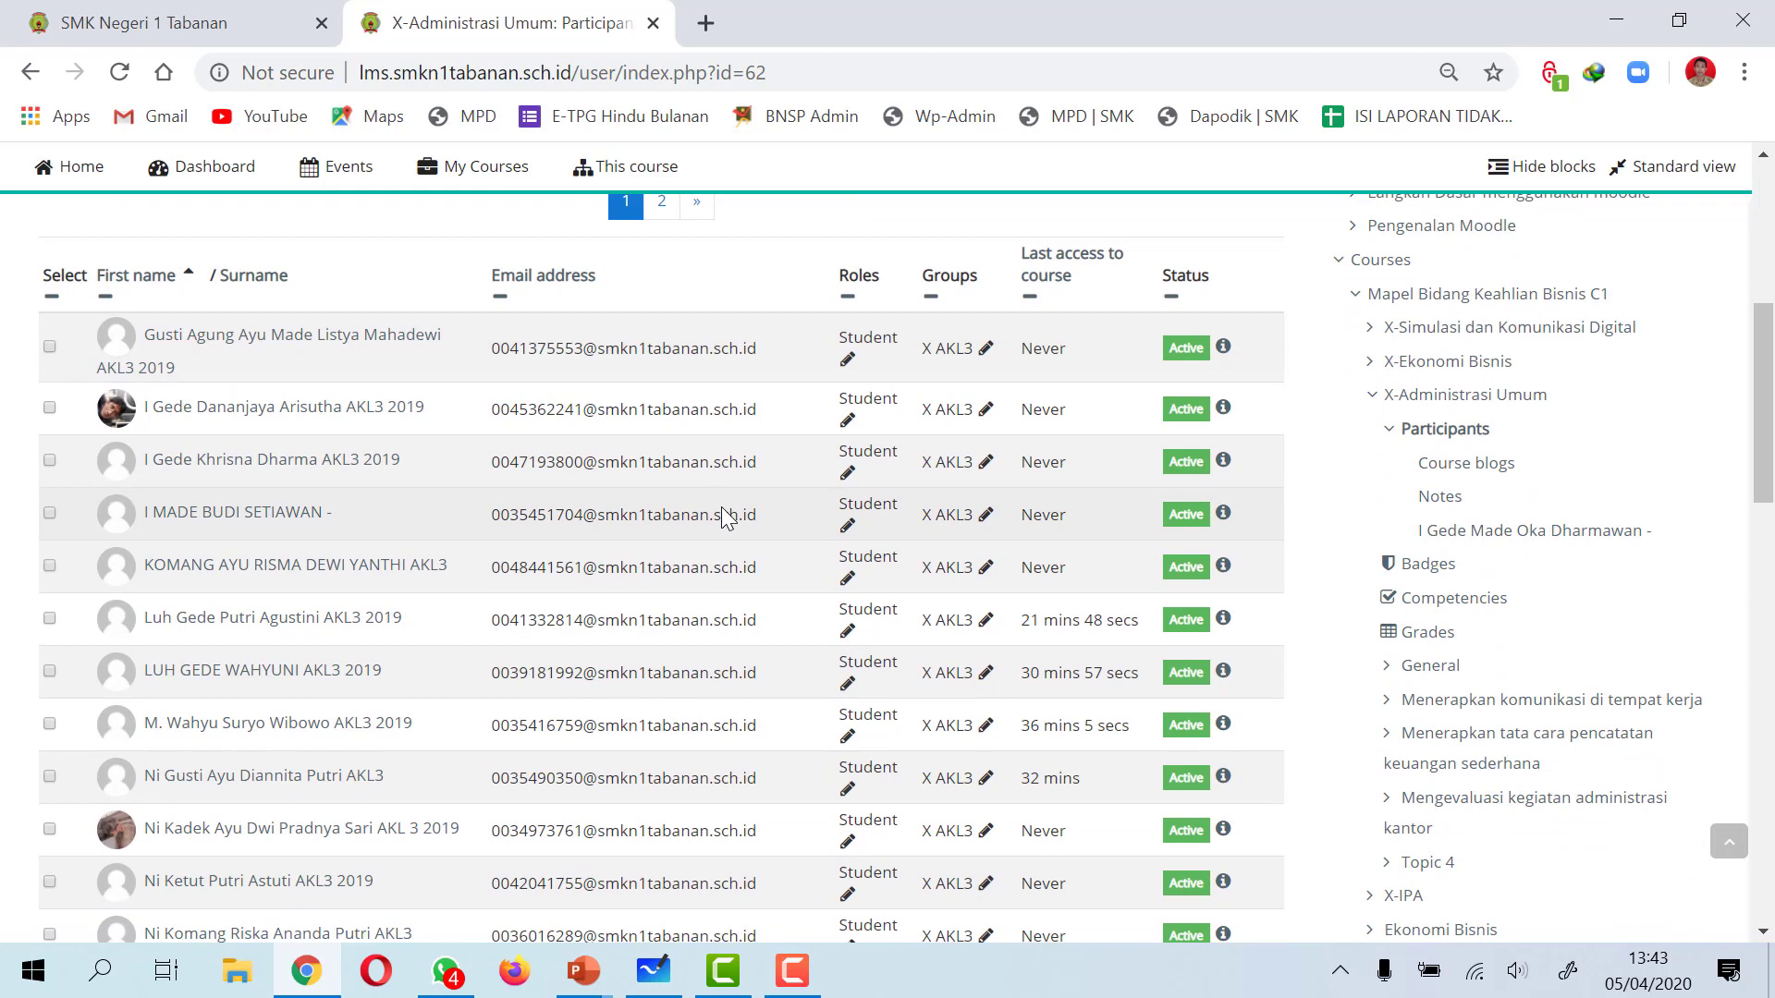
- Open the enrolment methods page of the X-Administrasi Umum course
scroll(735, 496, "up", 1)
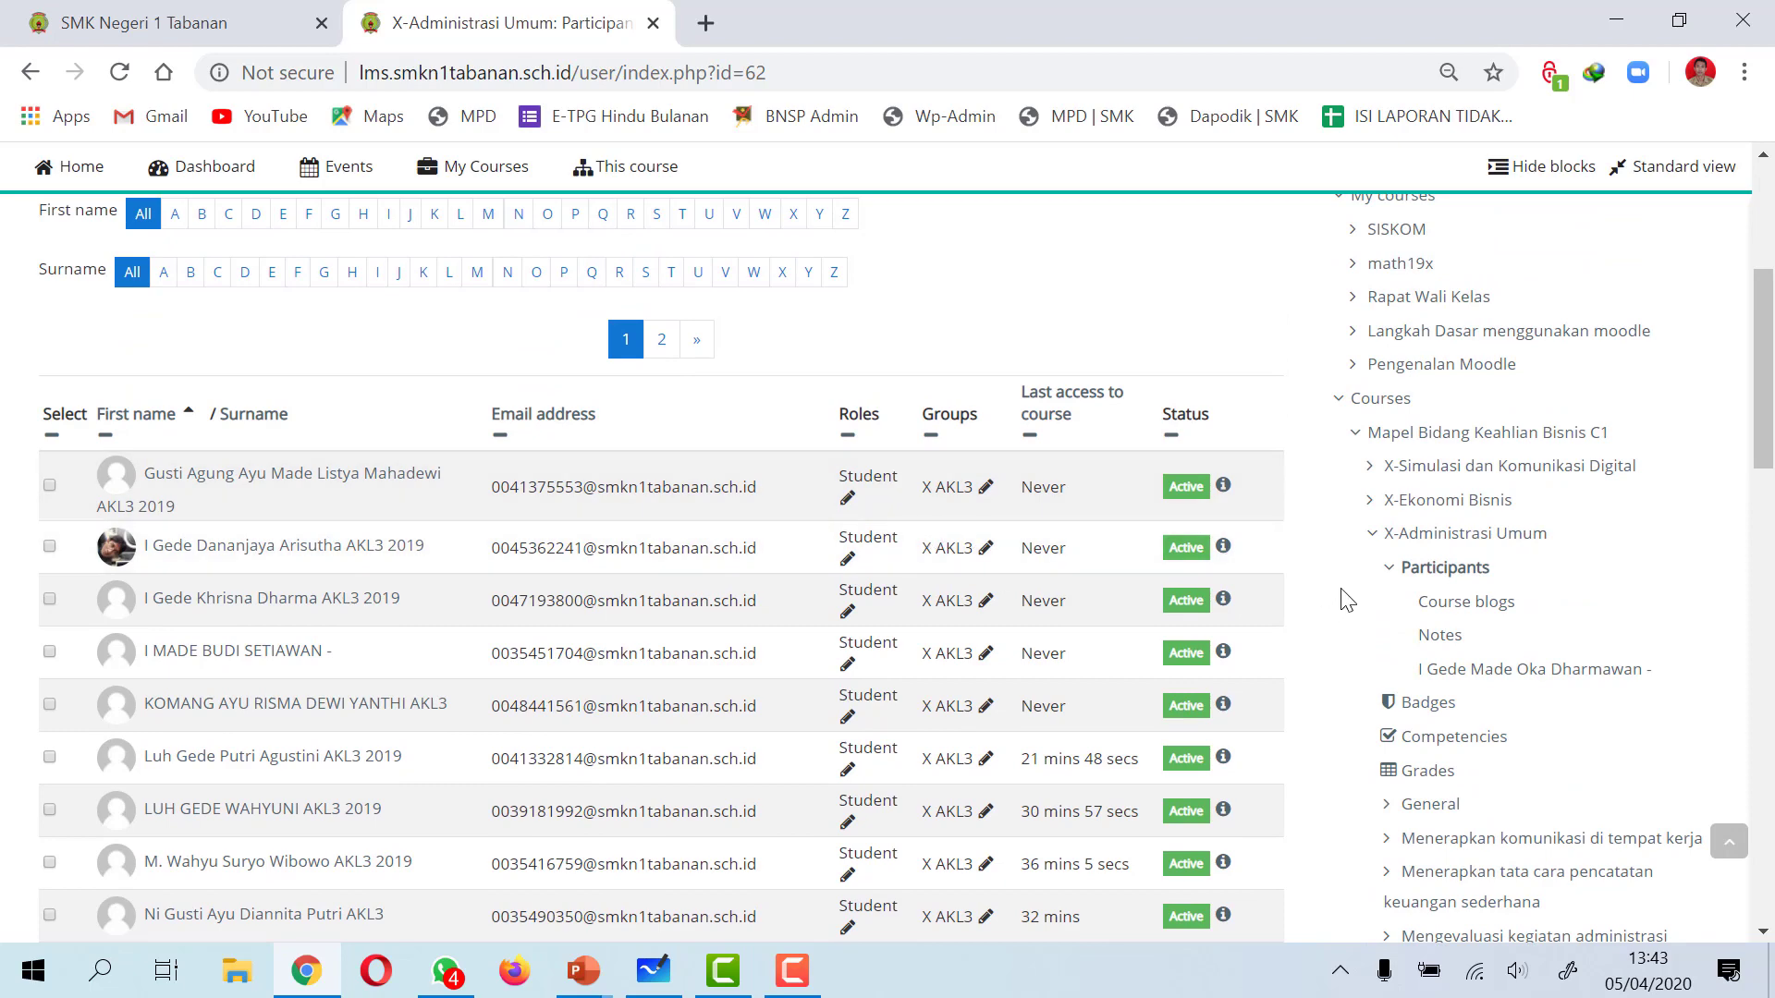
left_click(1391, 566)
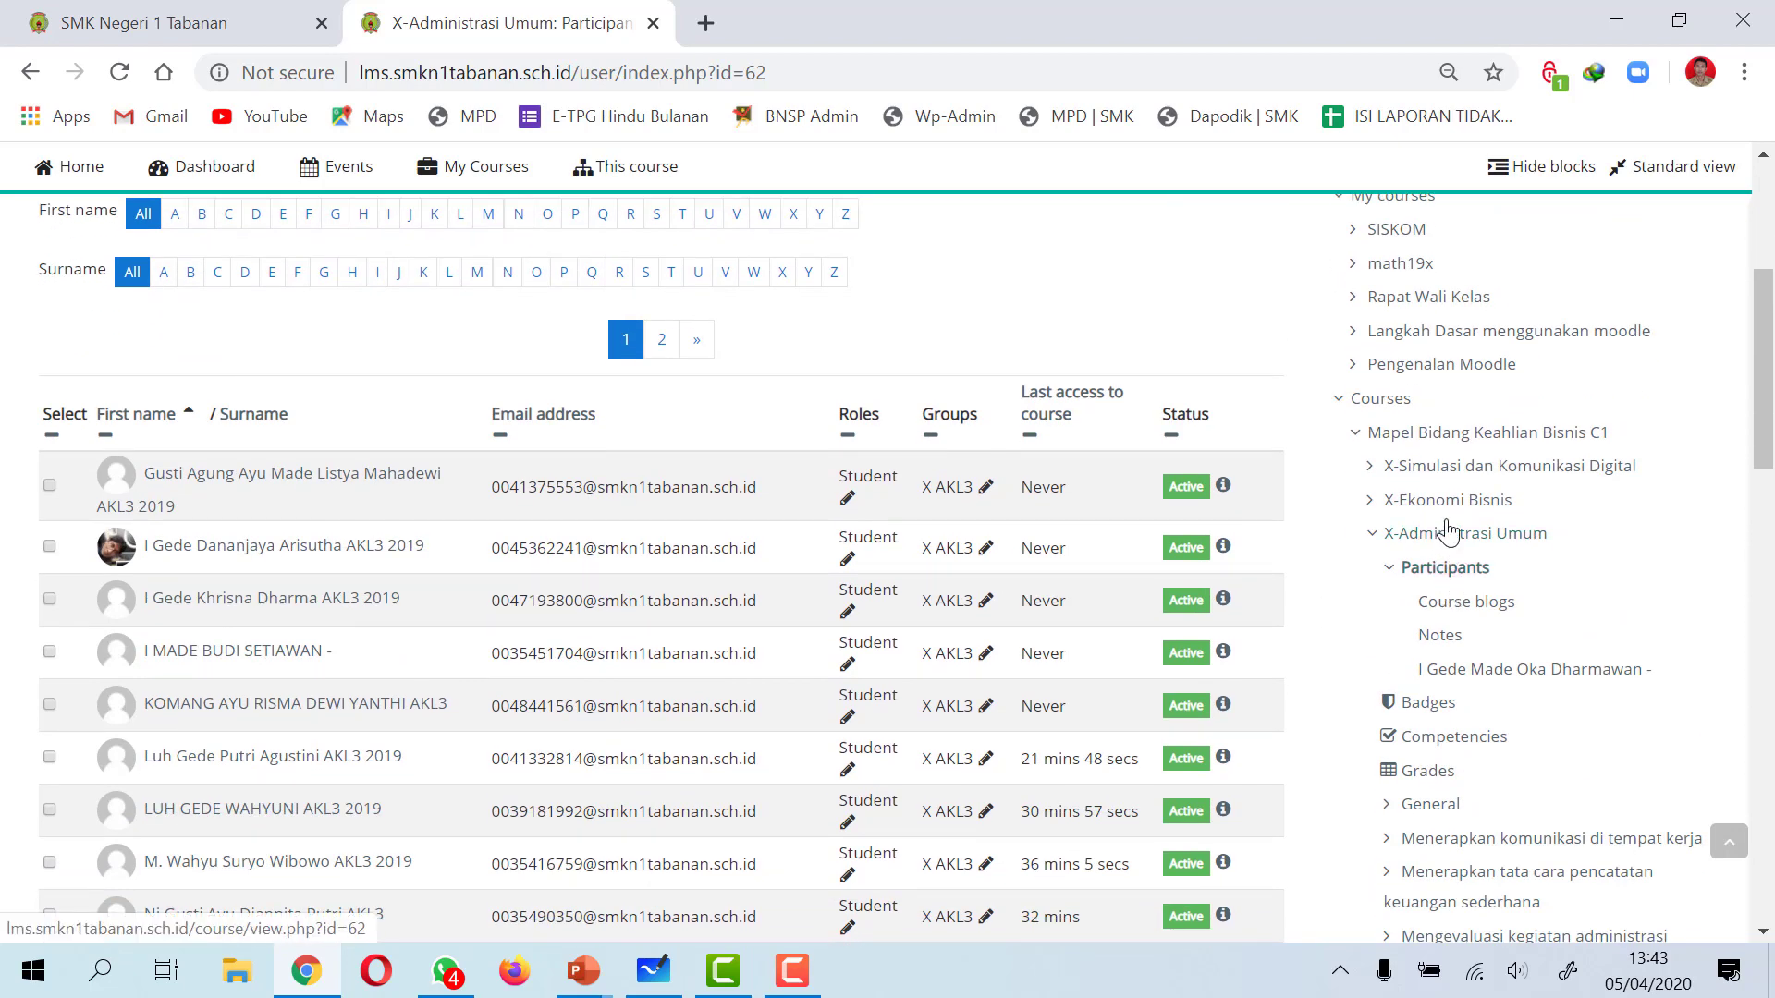
scroll(1453, 568, "down", 3)
scroll(1453, 548, "down", 2)
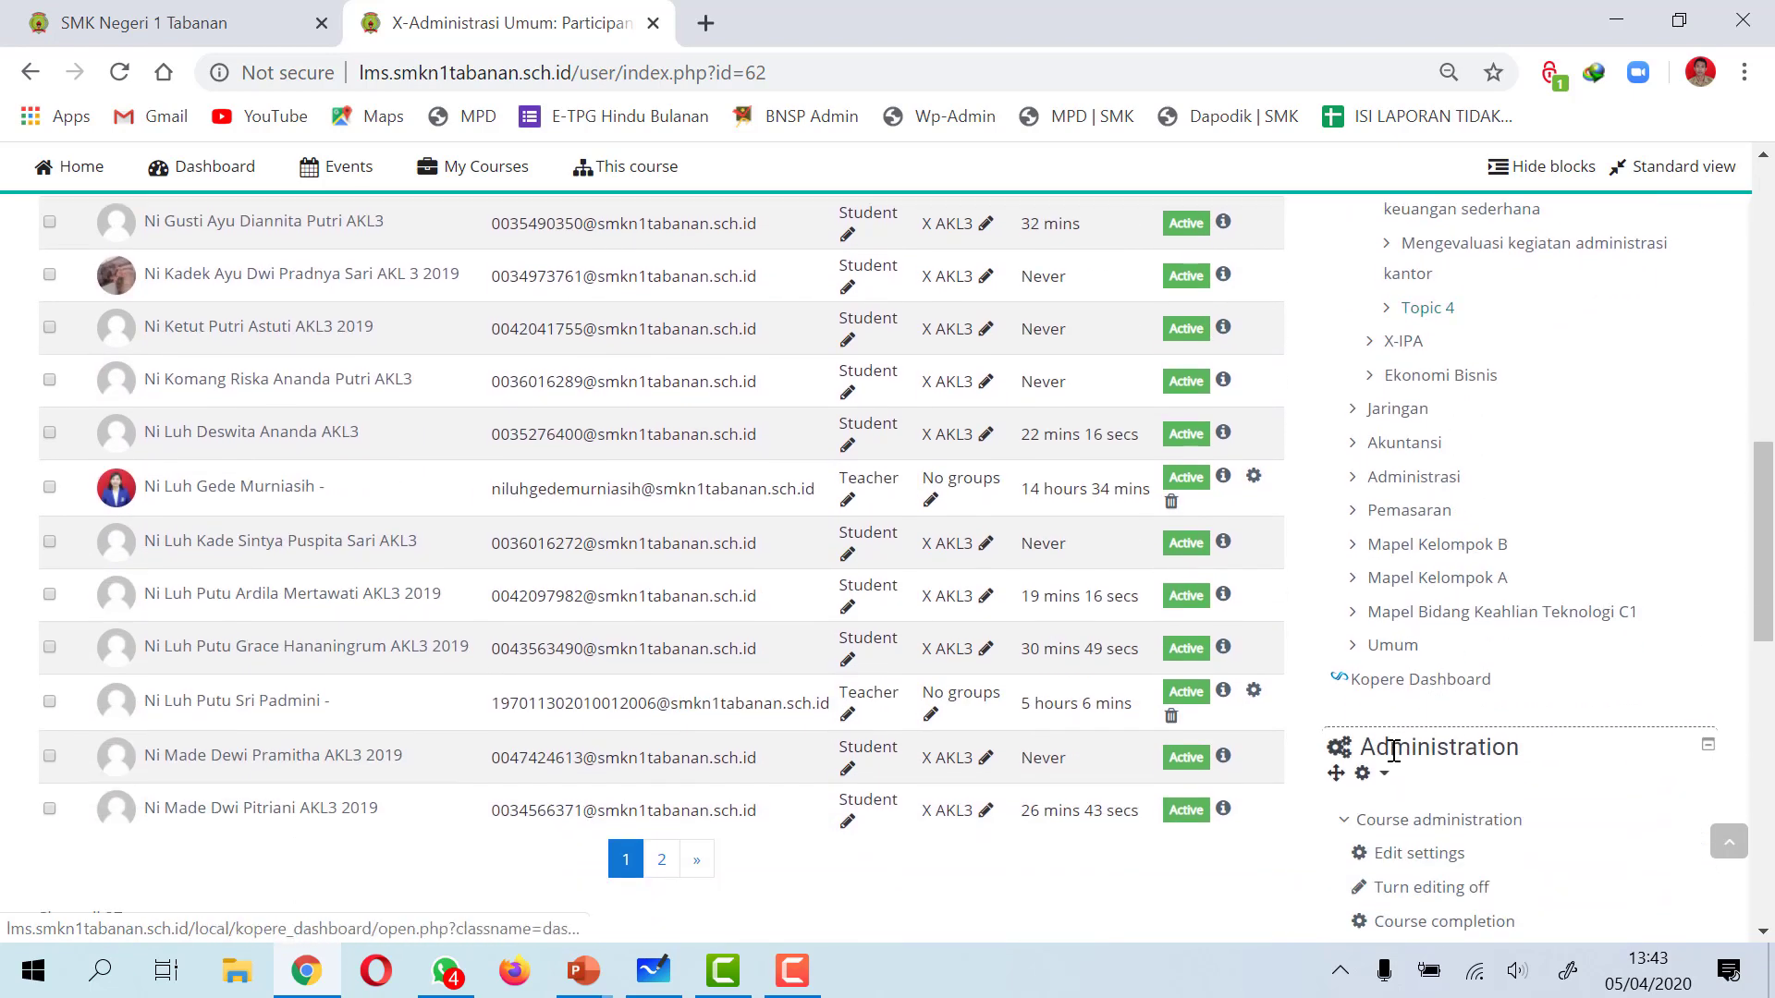
scroll(1483, 749, "down", 1)
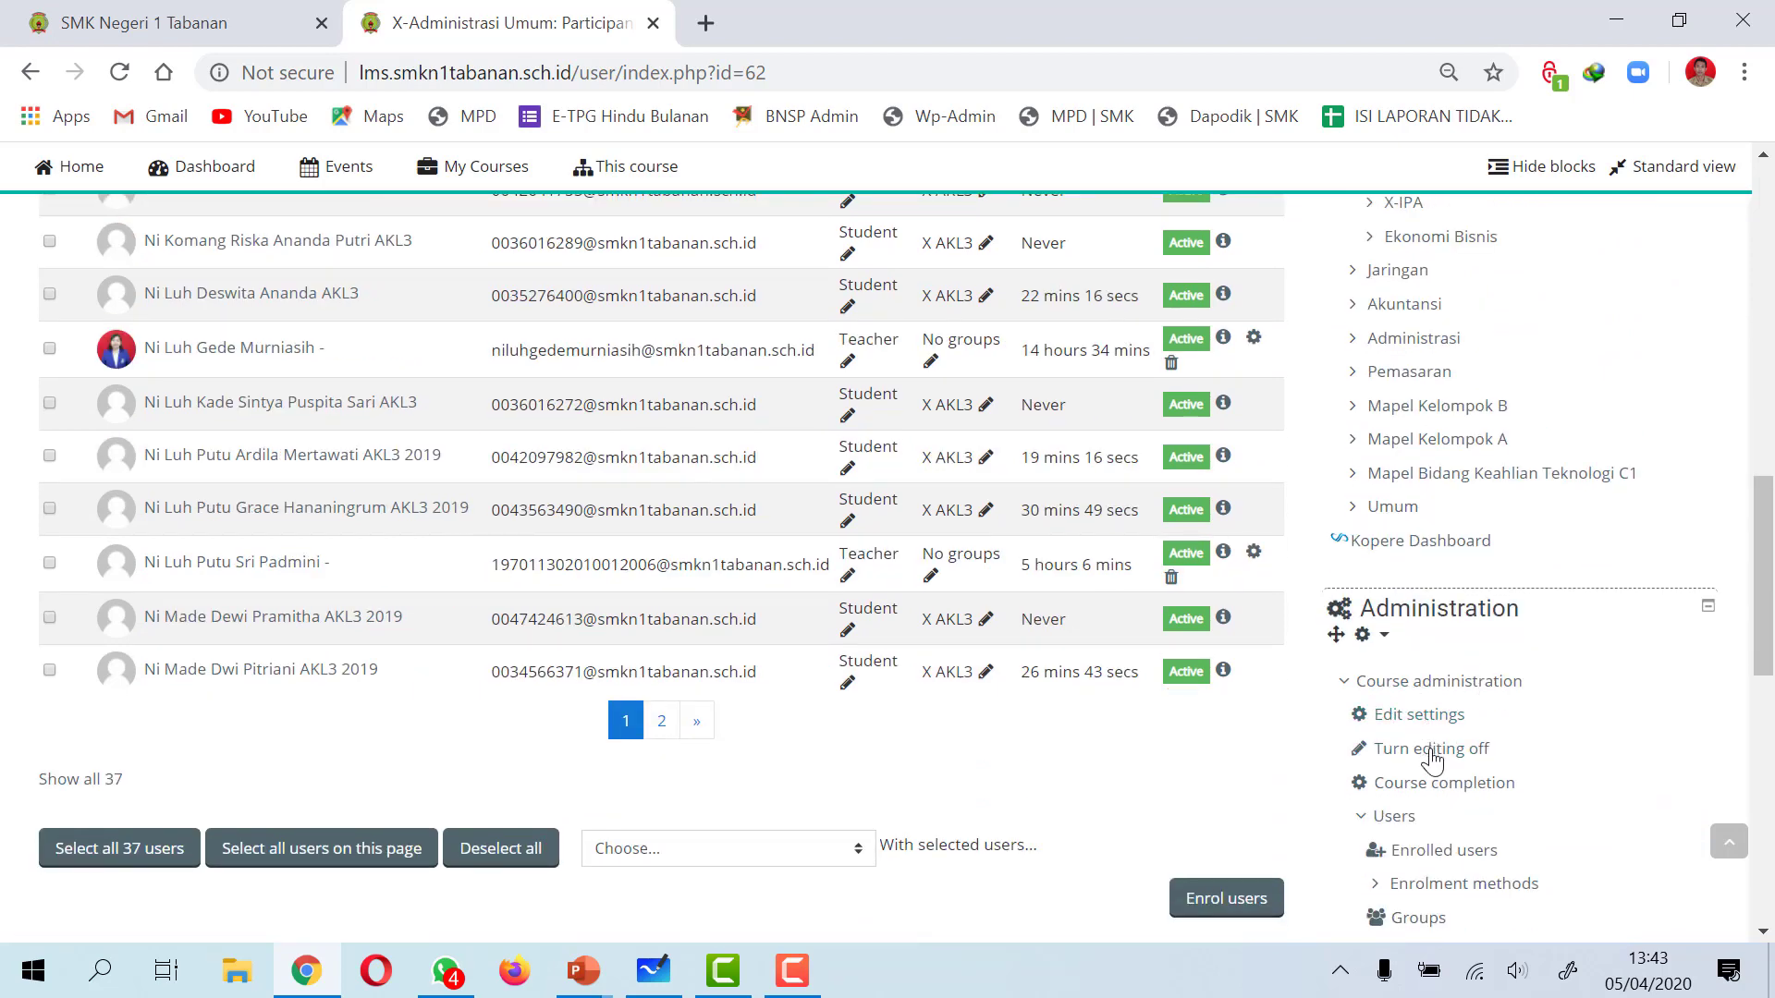
scroll(1432, 849, "down", 1)
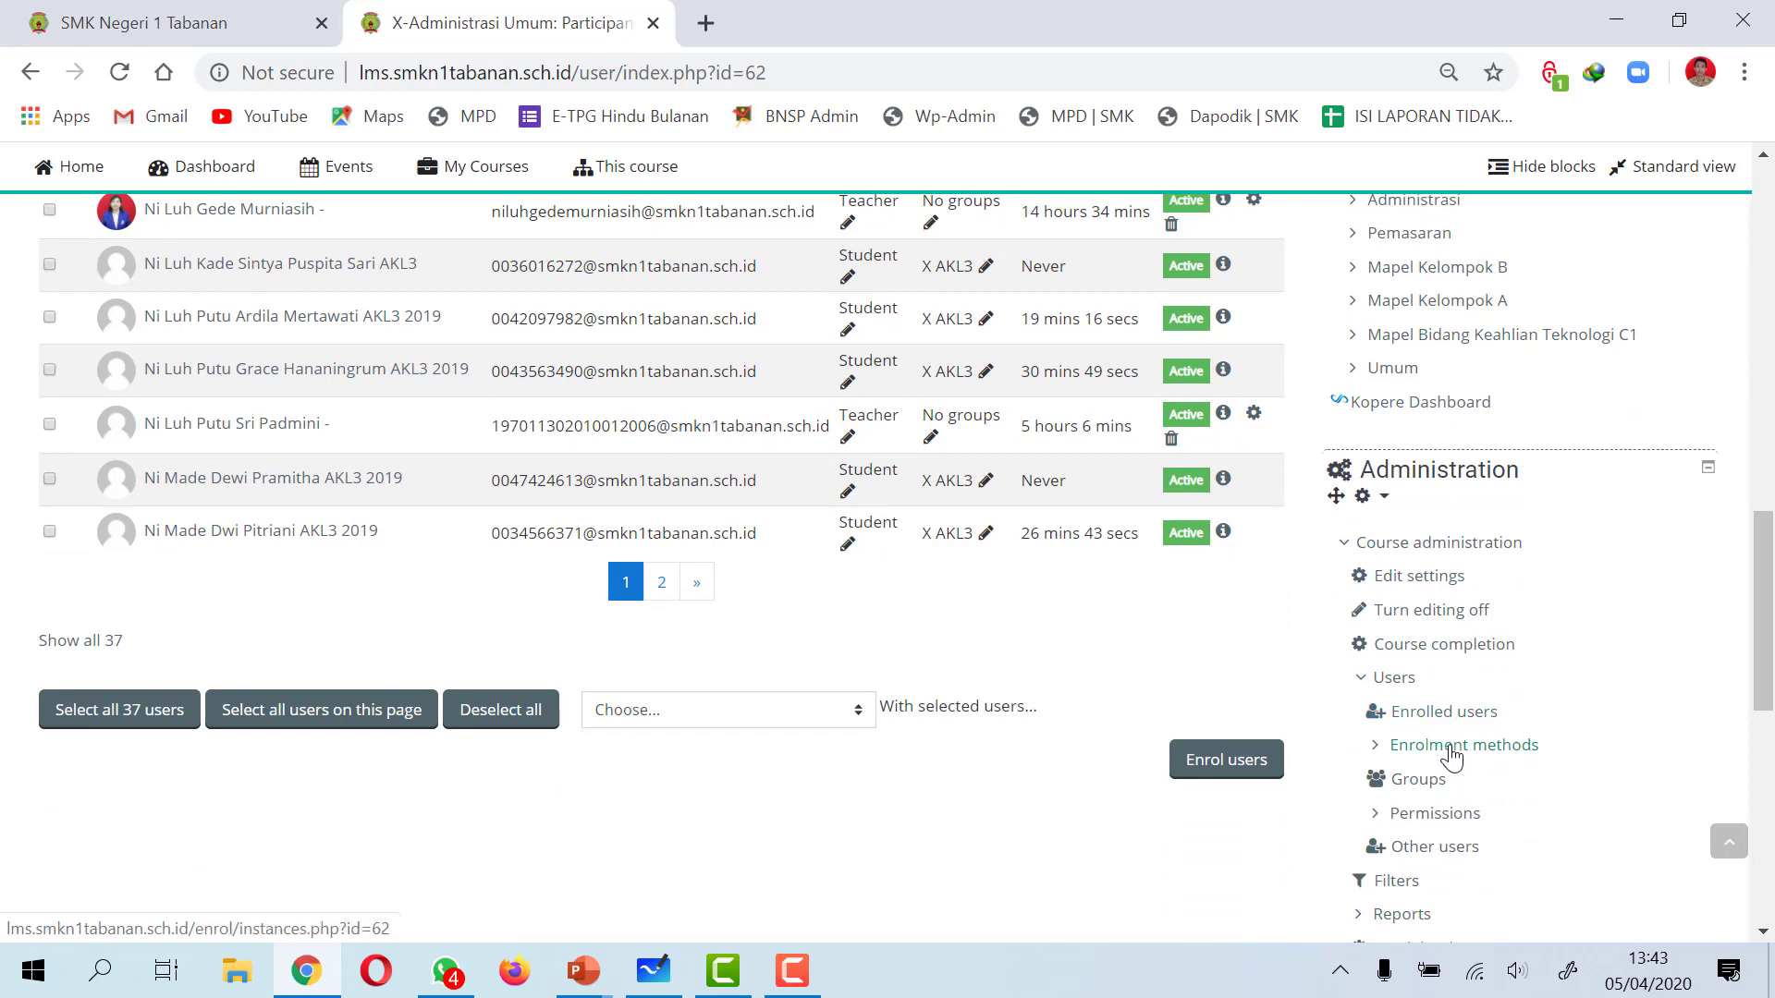
left_click(1463, 745)
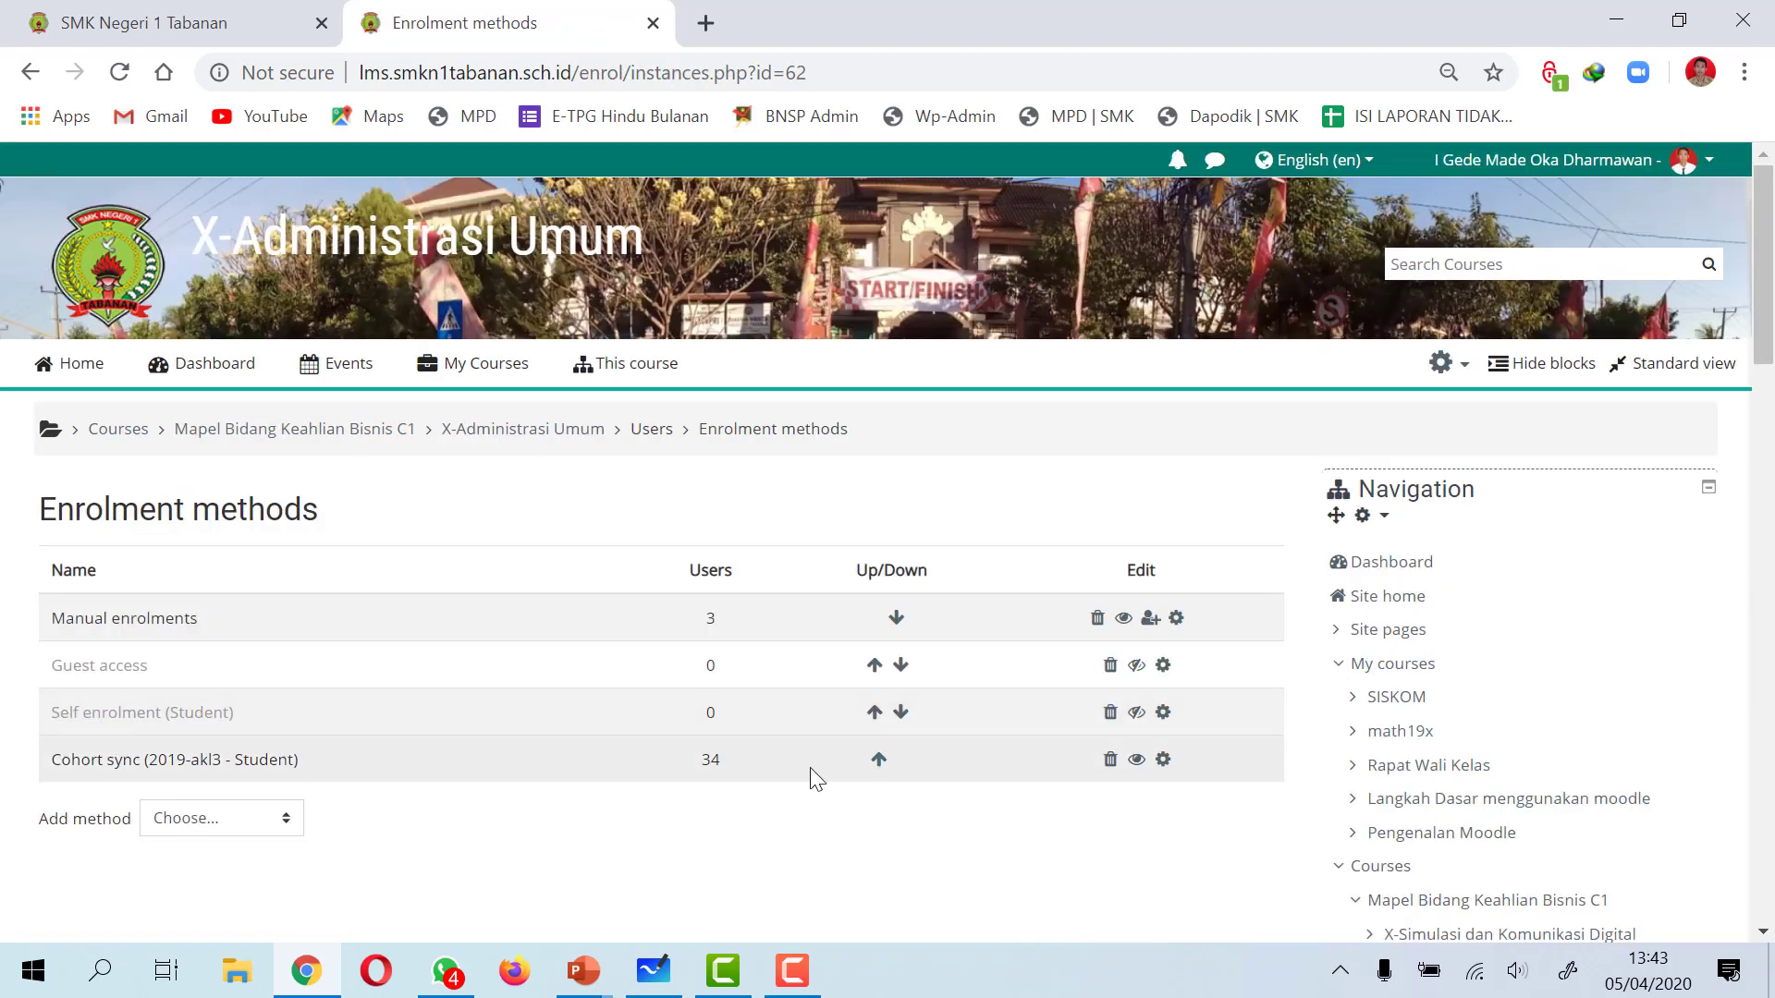
- Start a new Cohort sync enrolment method and select the 2019-akl1 cohort
scroll(713, 634, "down", 1)
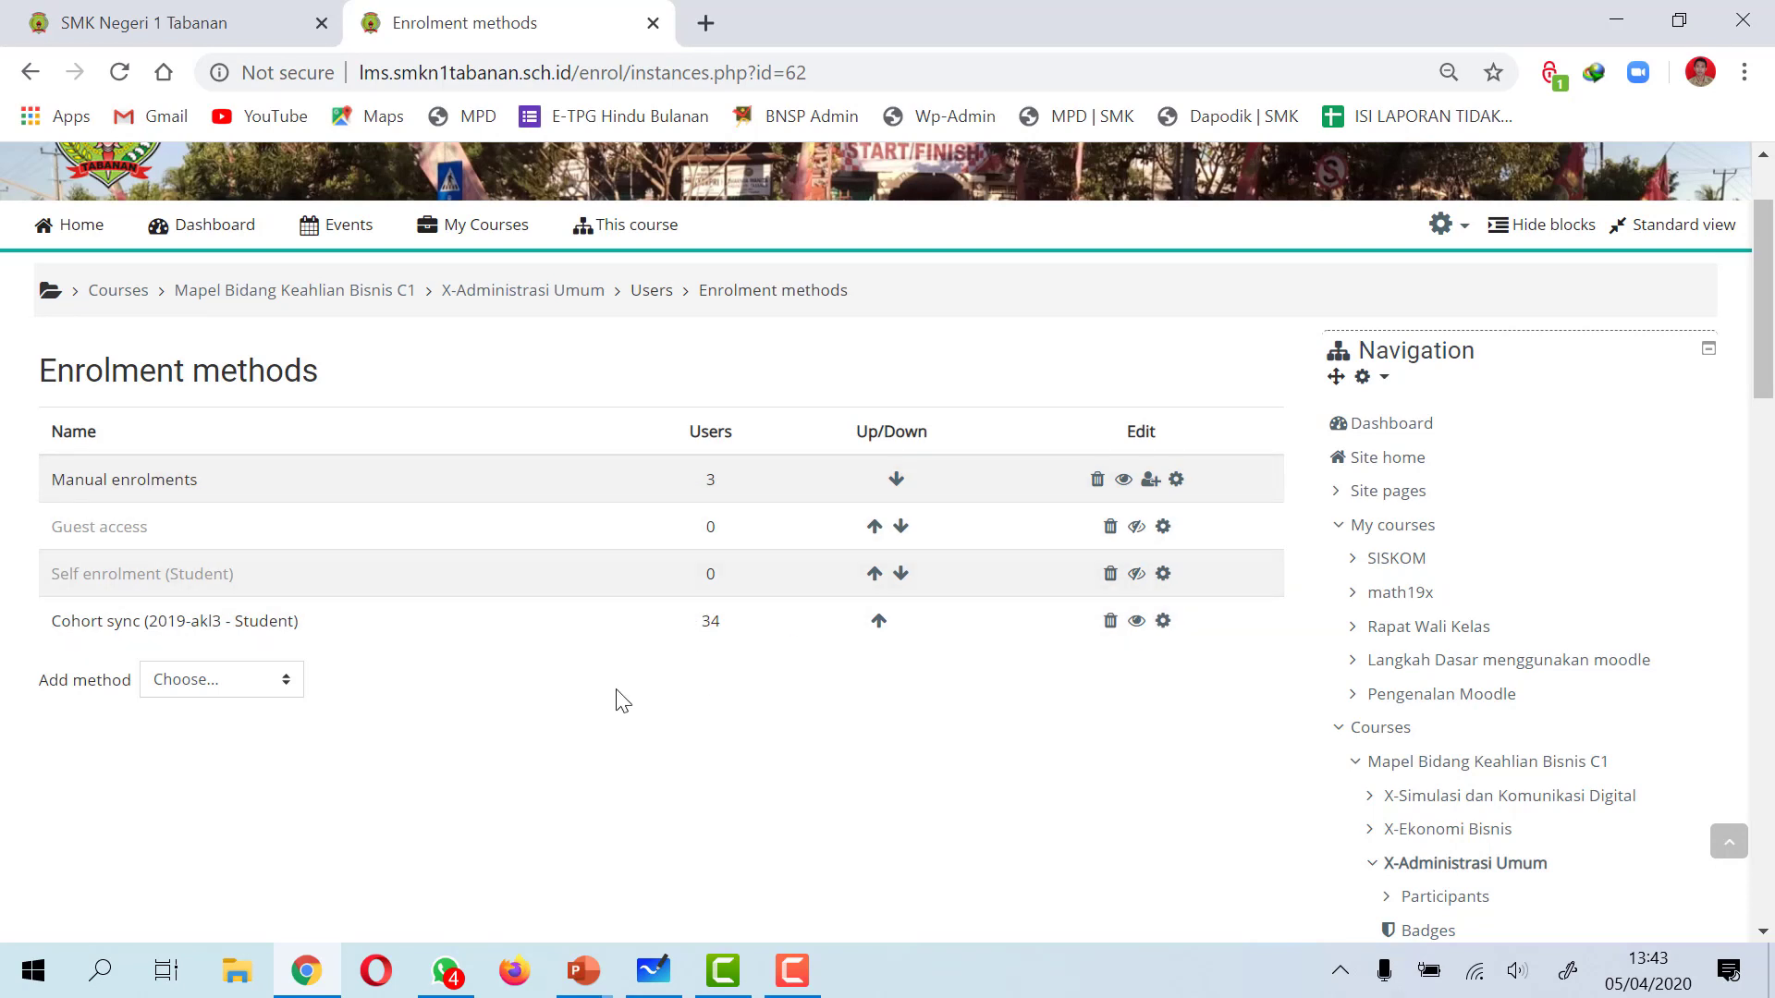
left_click(289, 679)
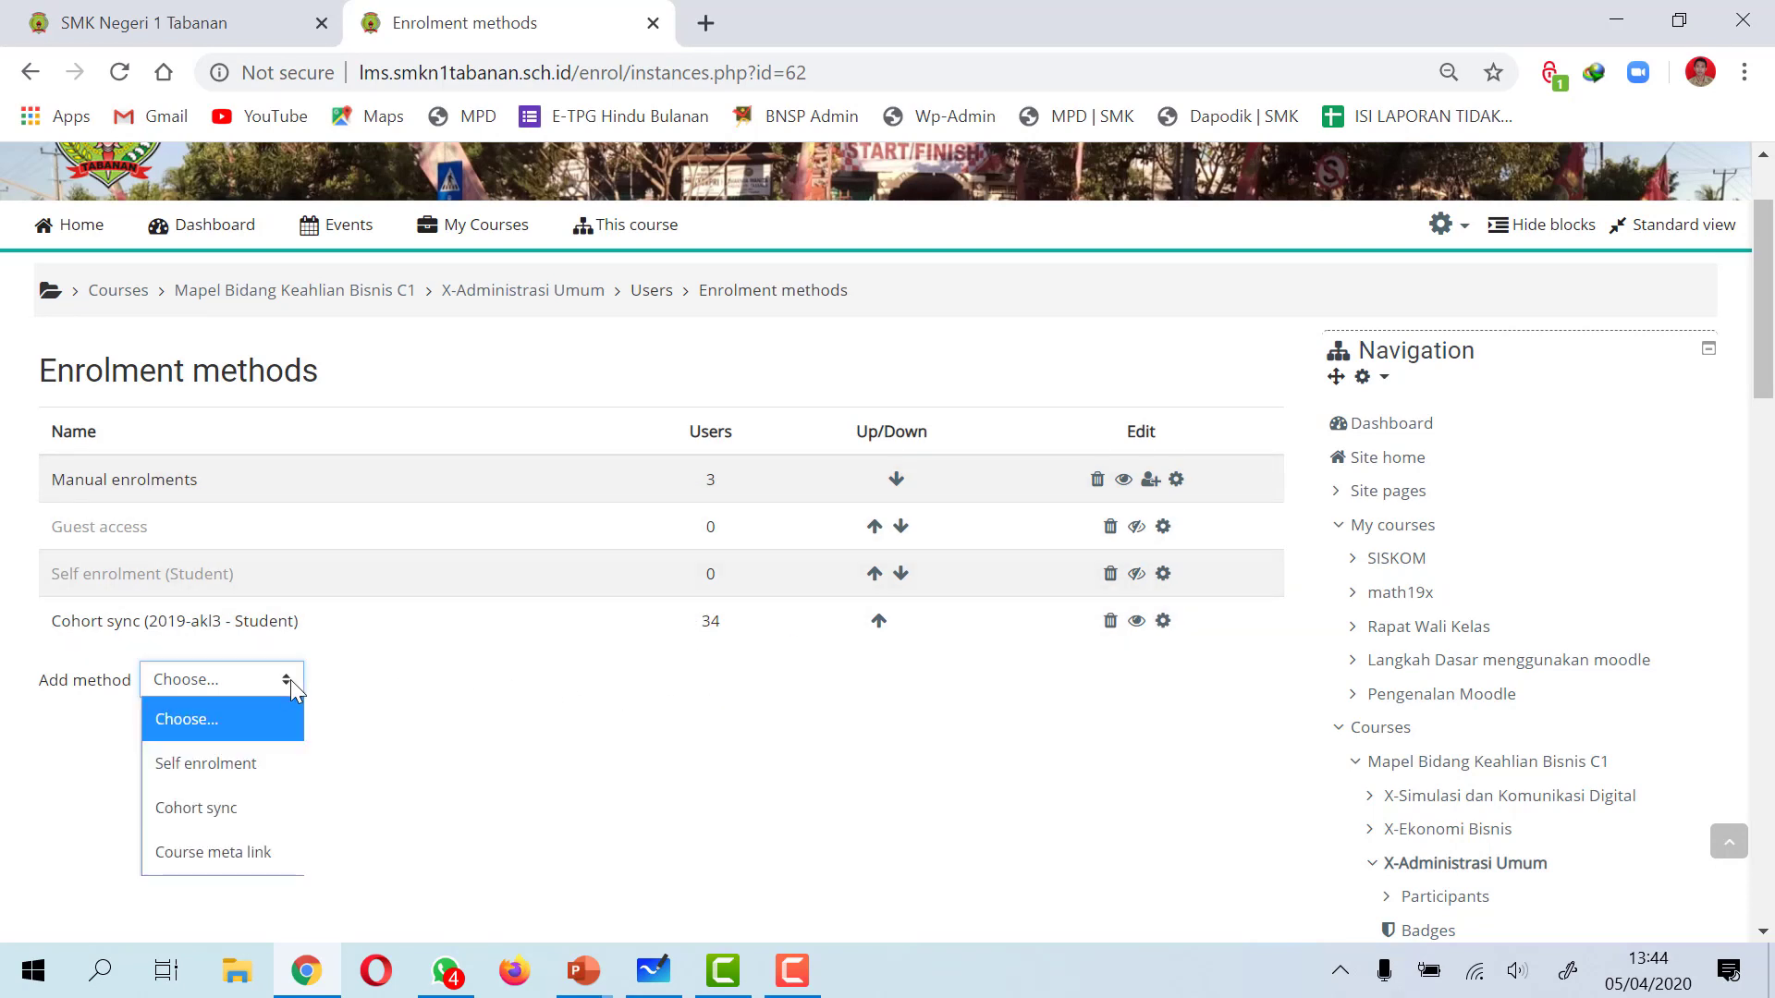
left_click(231, 809)
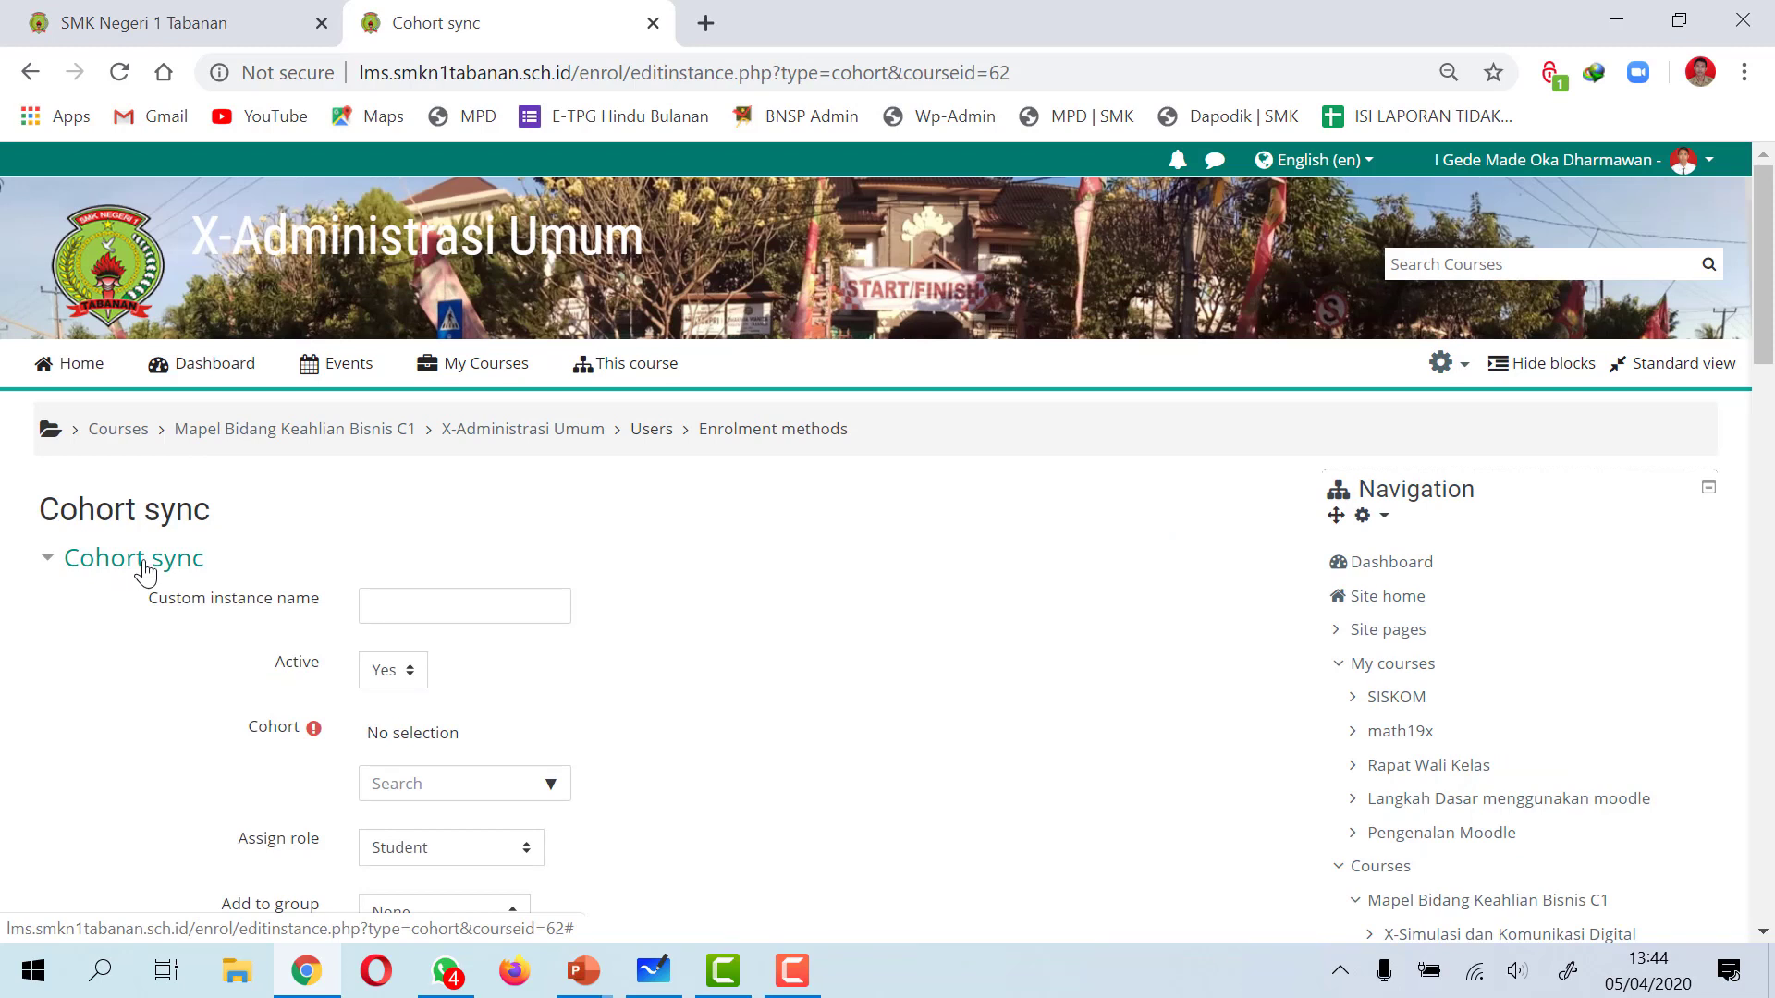
scroll(246, 641, "down", 2)
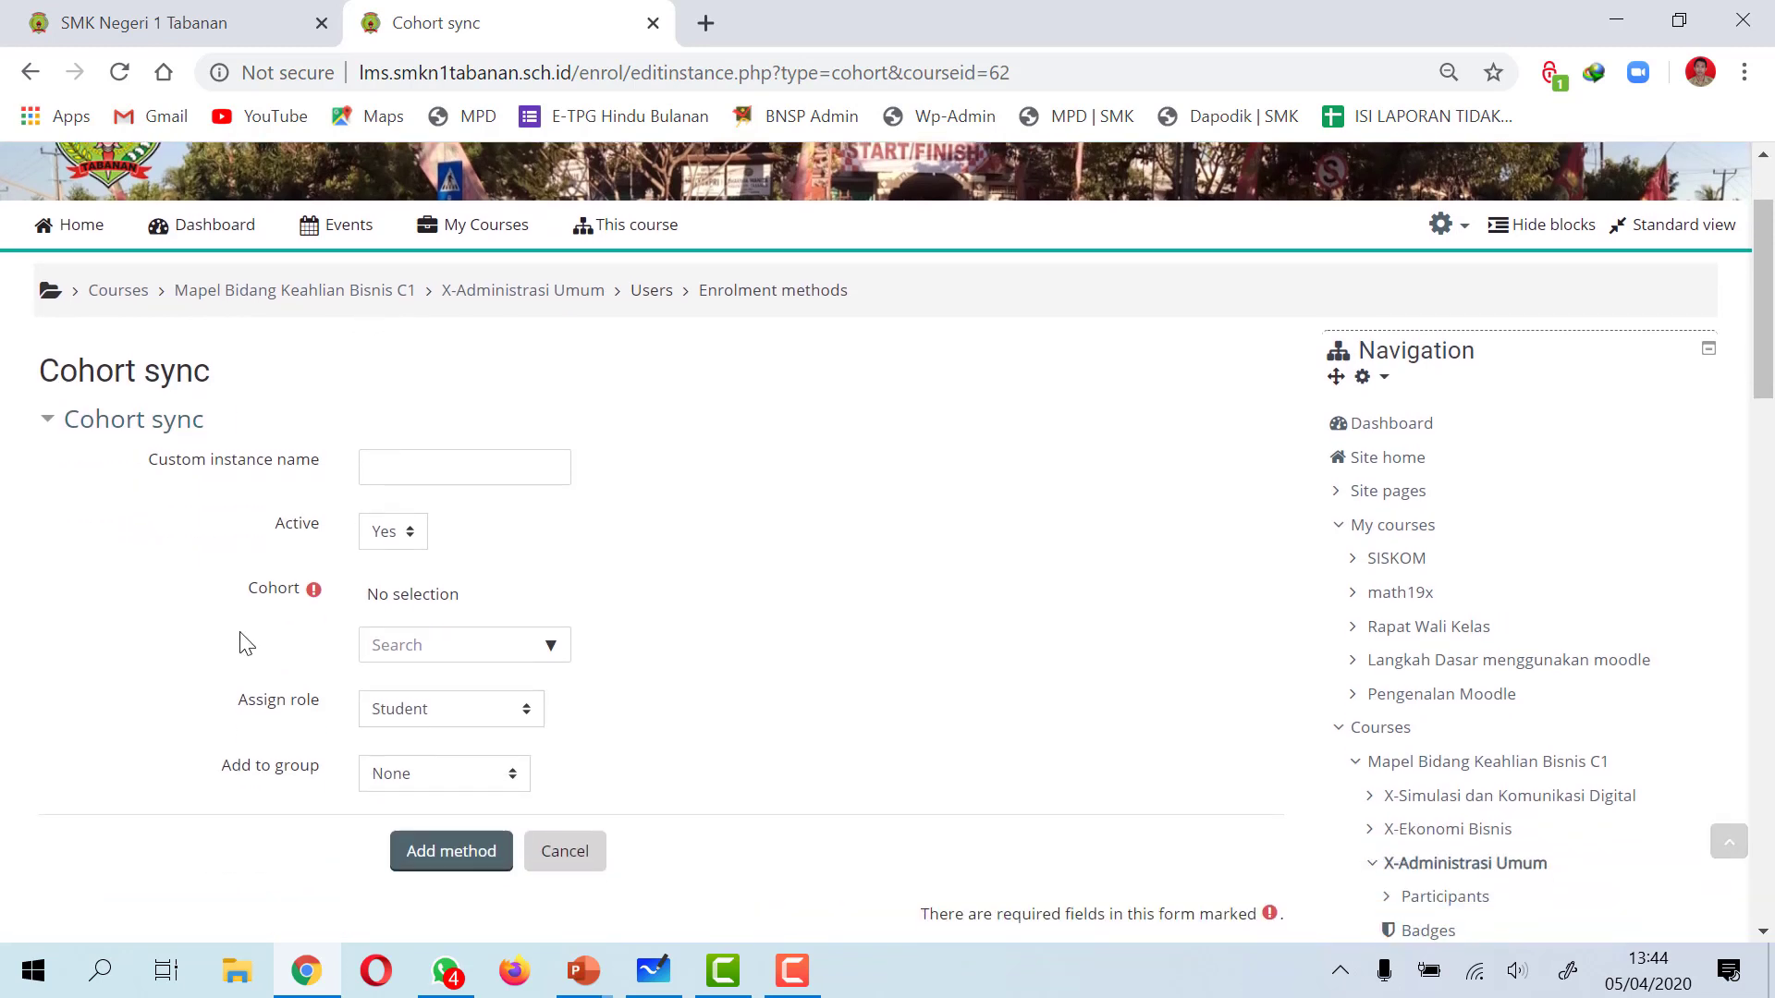
left_click(552, 647)
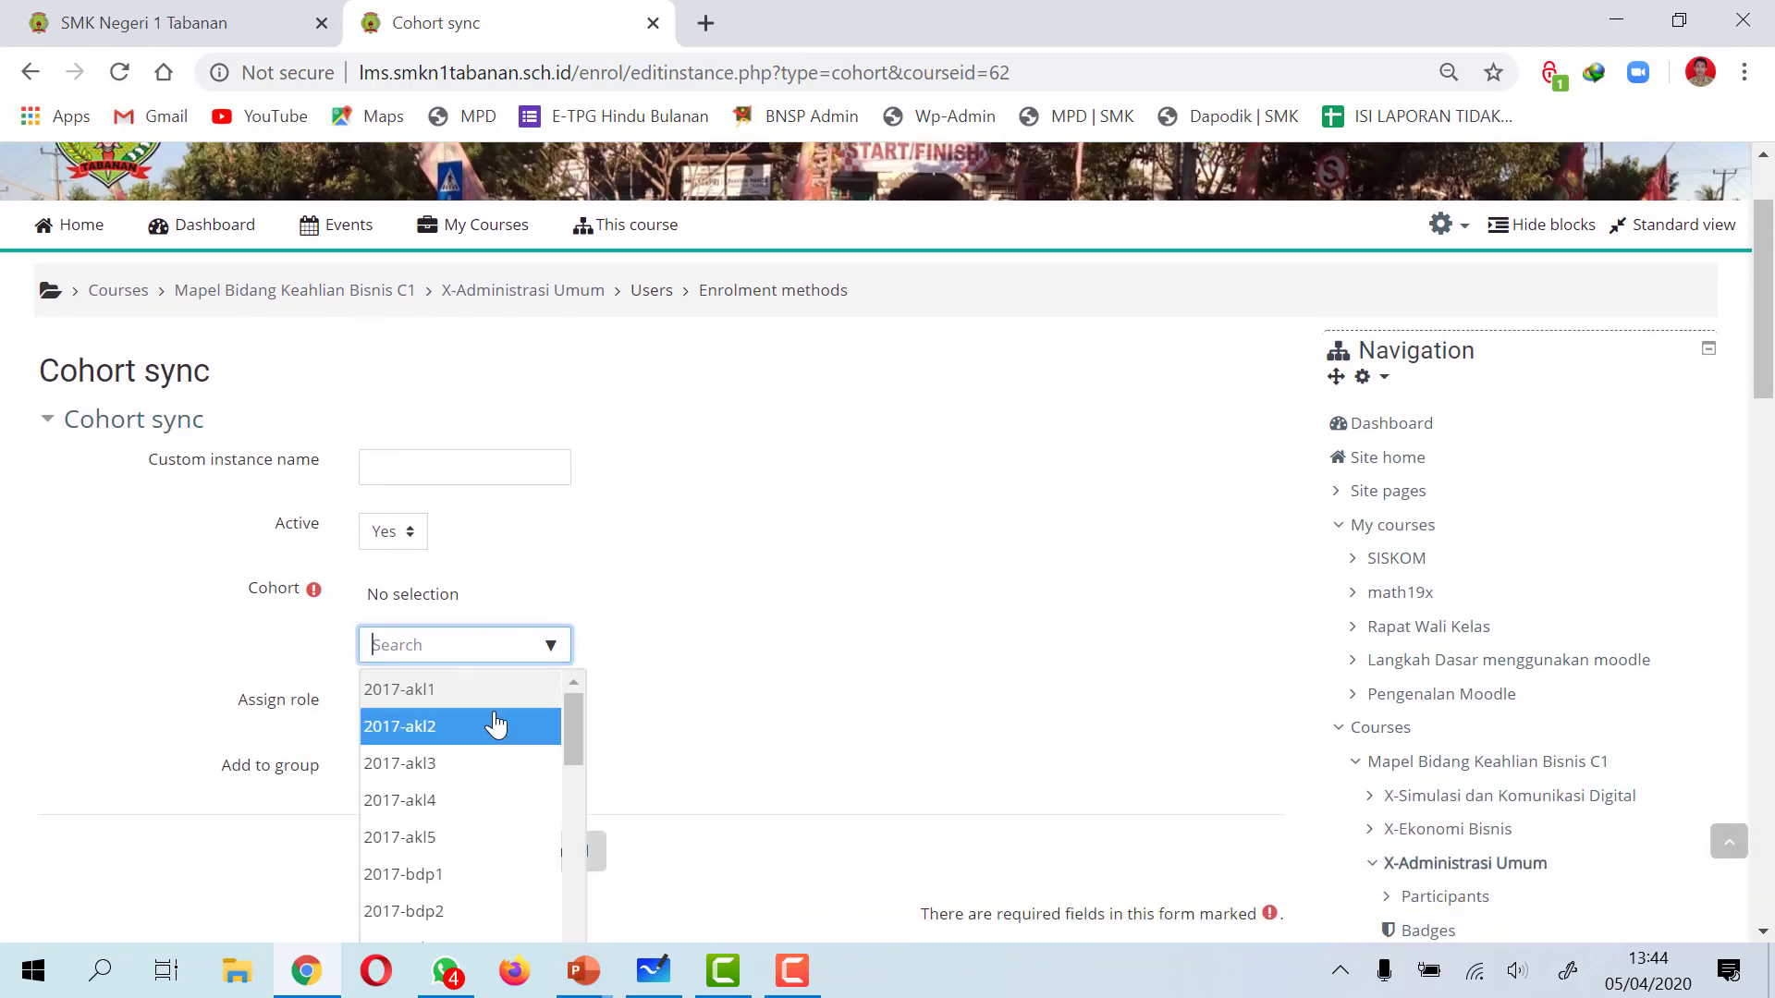
scroll(476, 734, "down", 10)
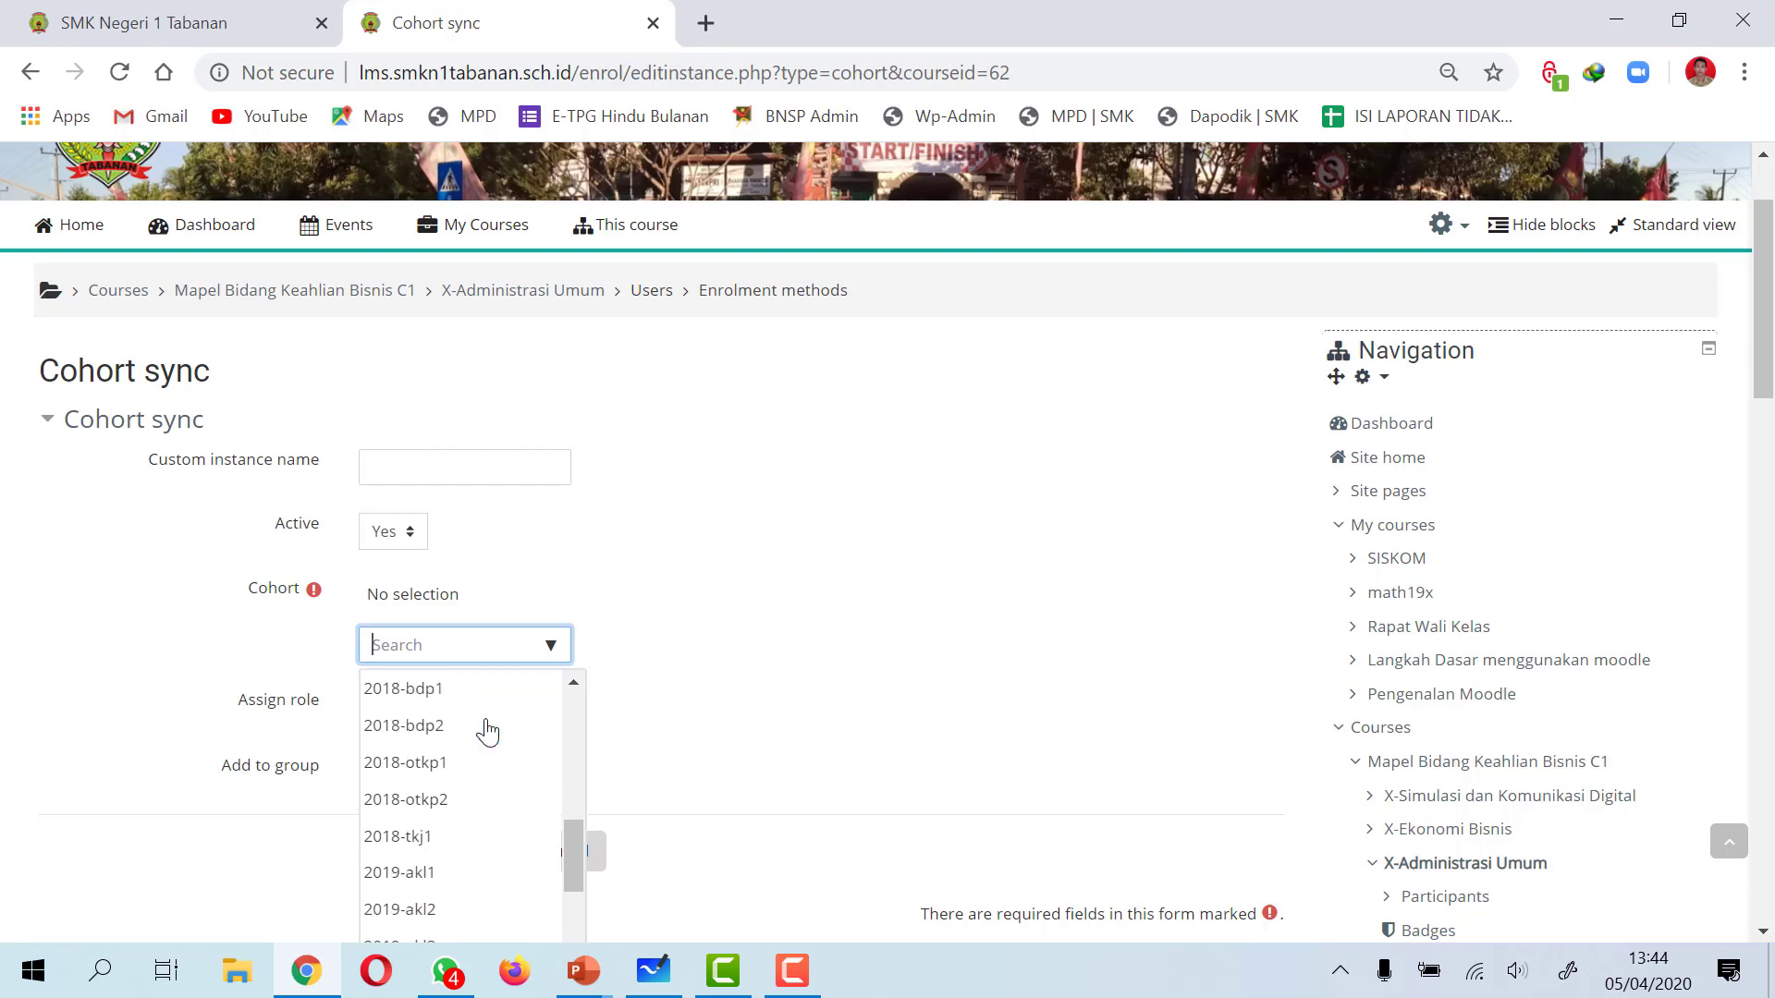
scroll(487, 735, "up", 2)
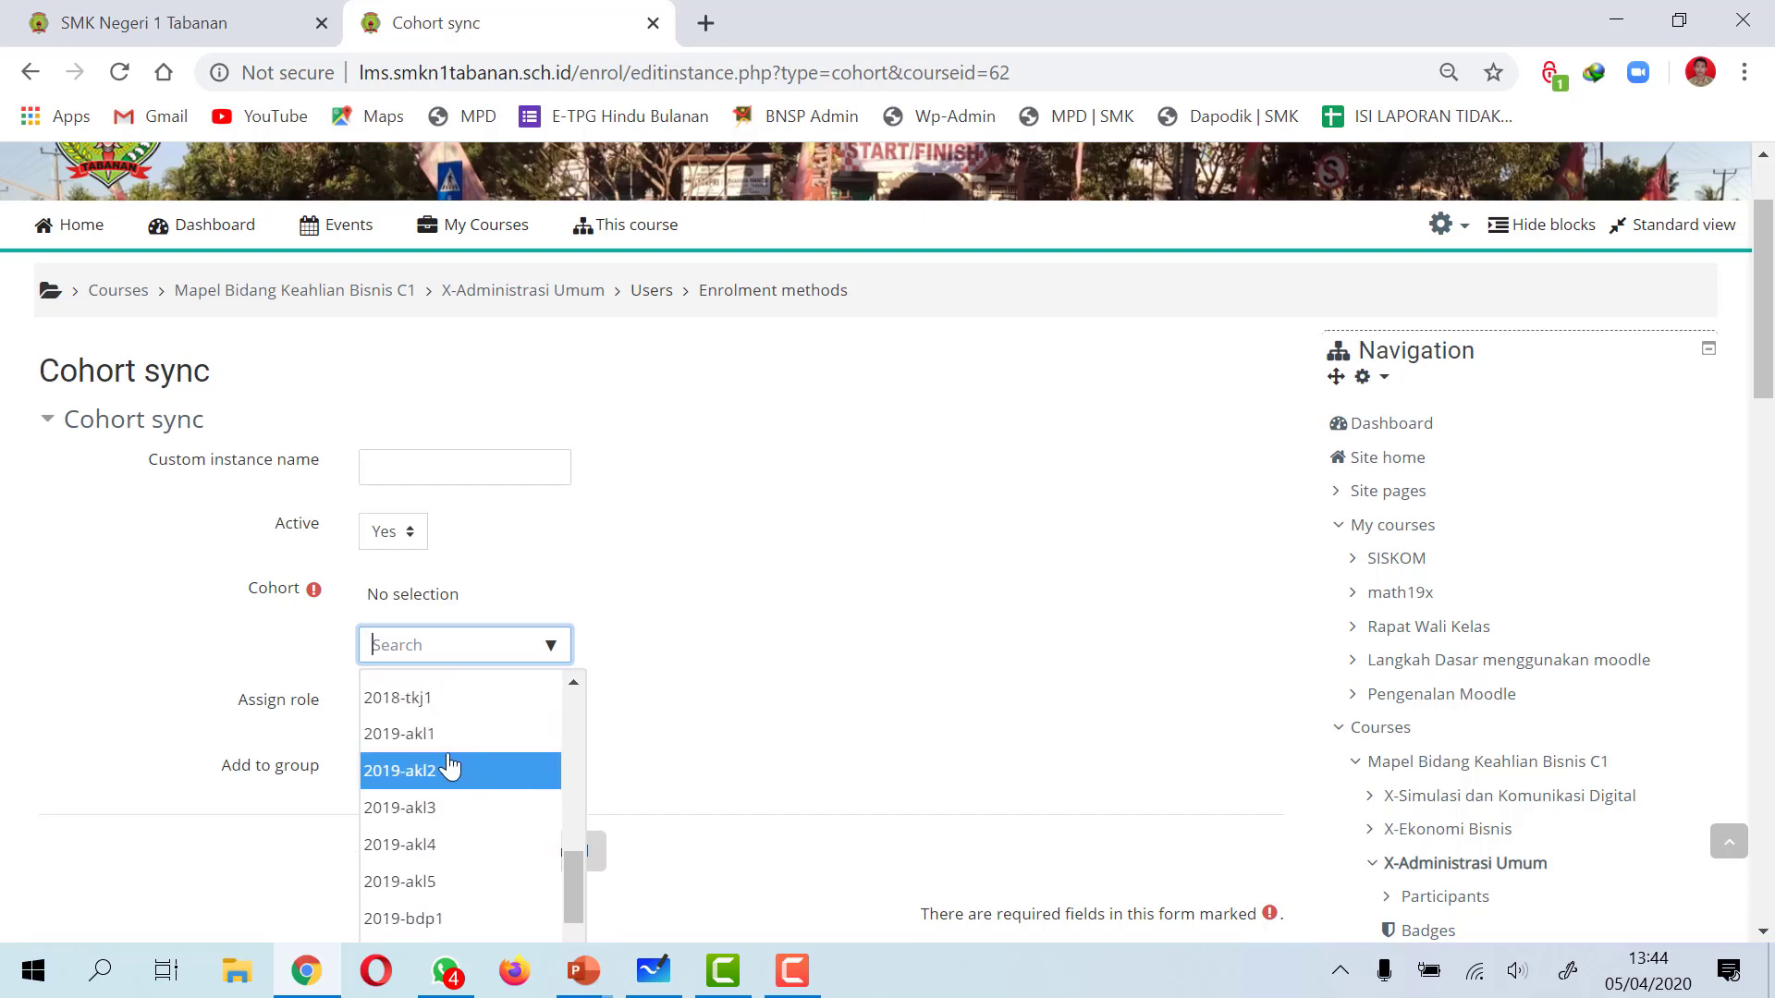
left_click(440, 745)
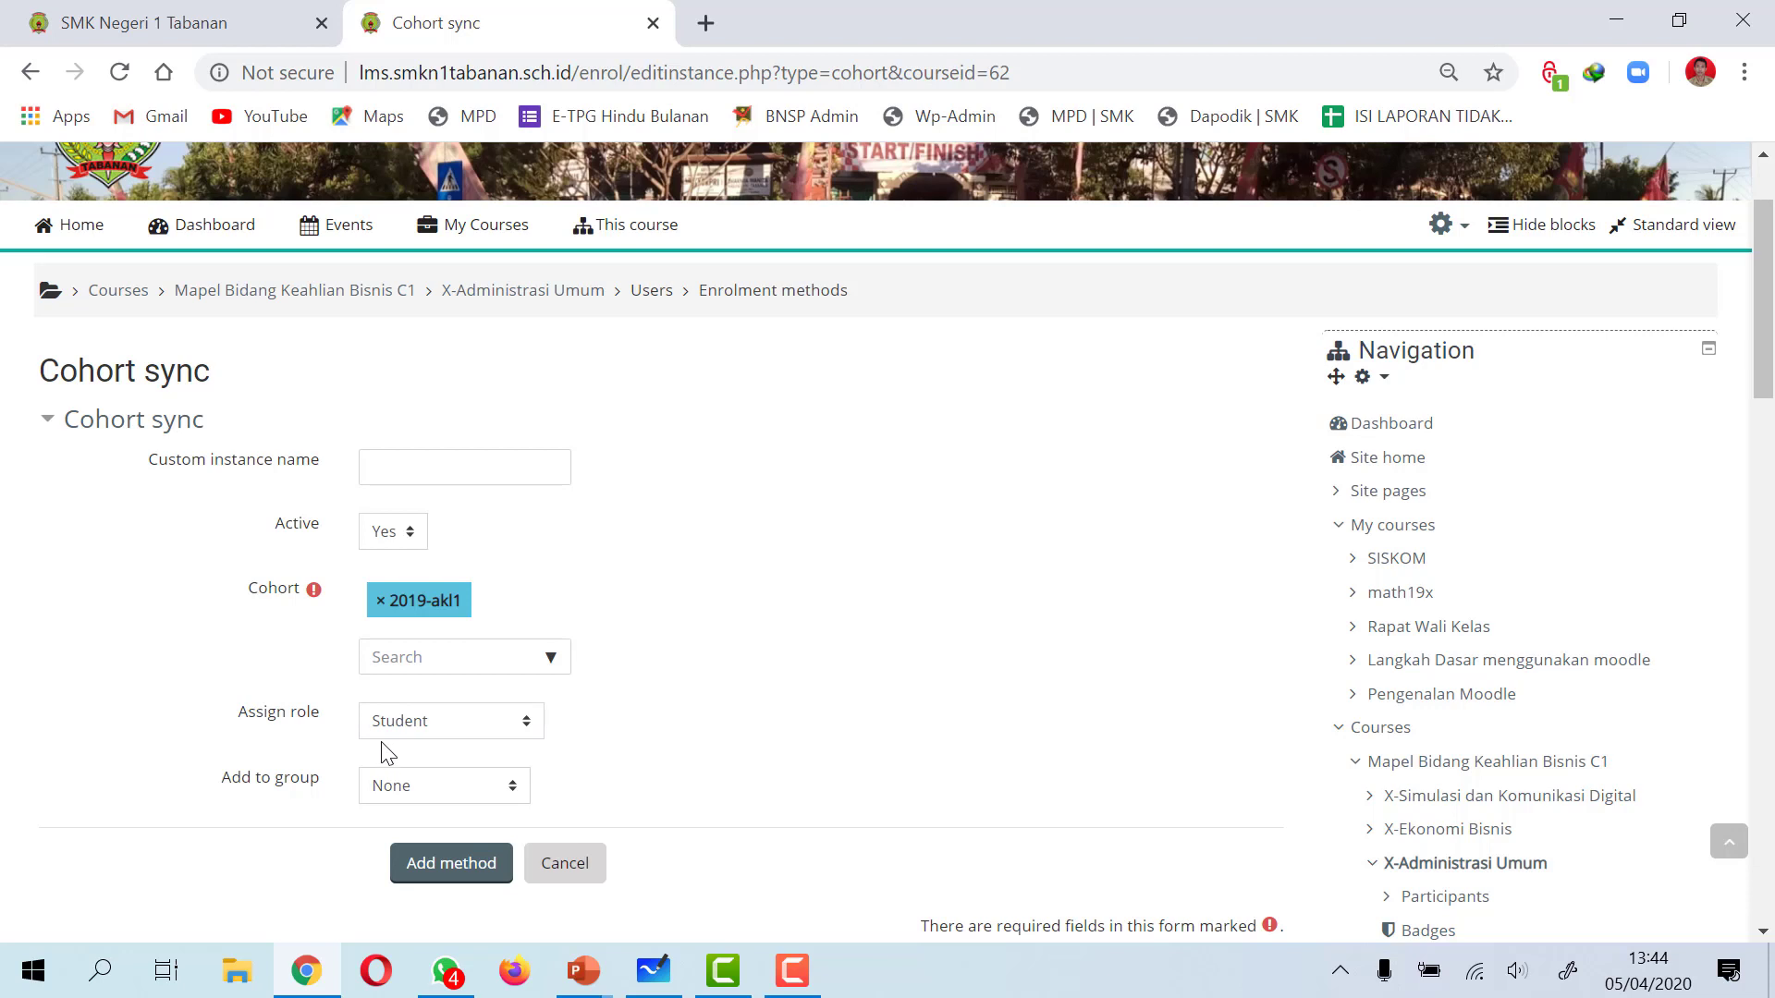
- Set the 2019-akl1 cohort sync to create a new group and add the method to the course
left_click(514, 786)
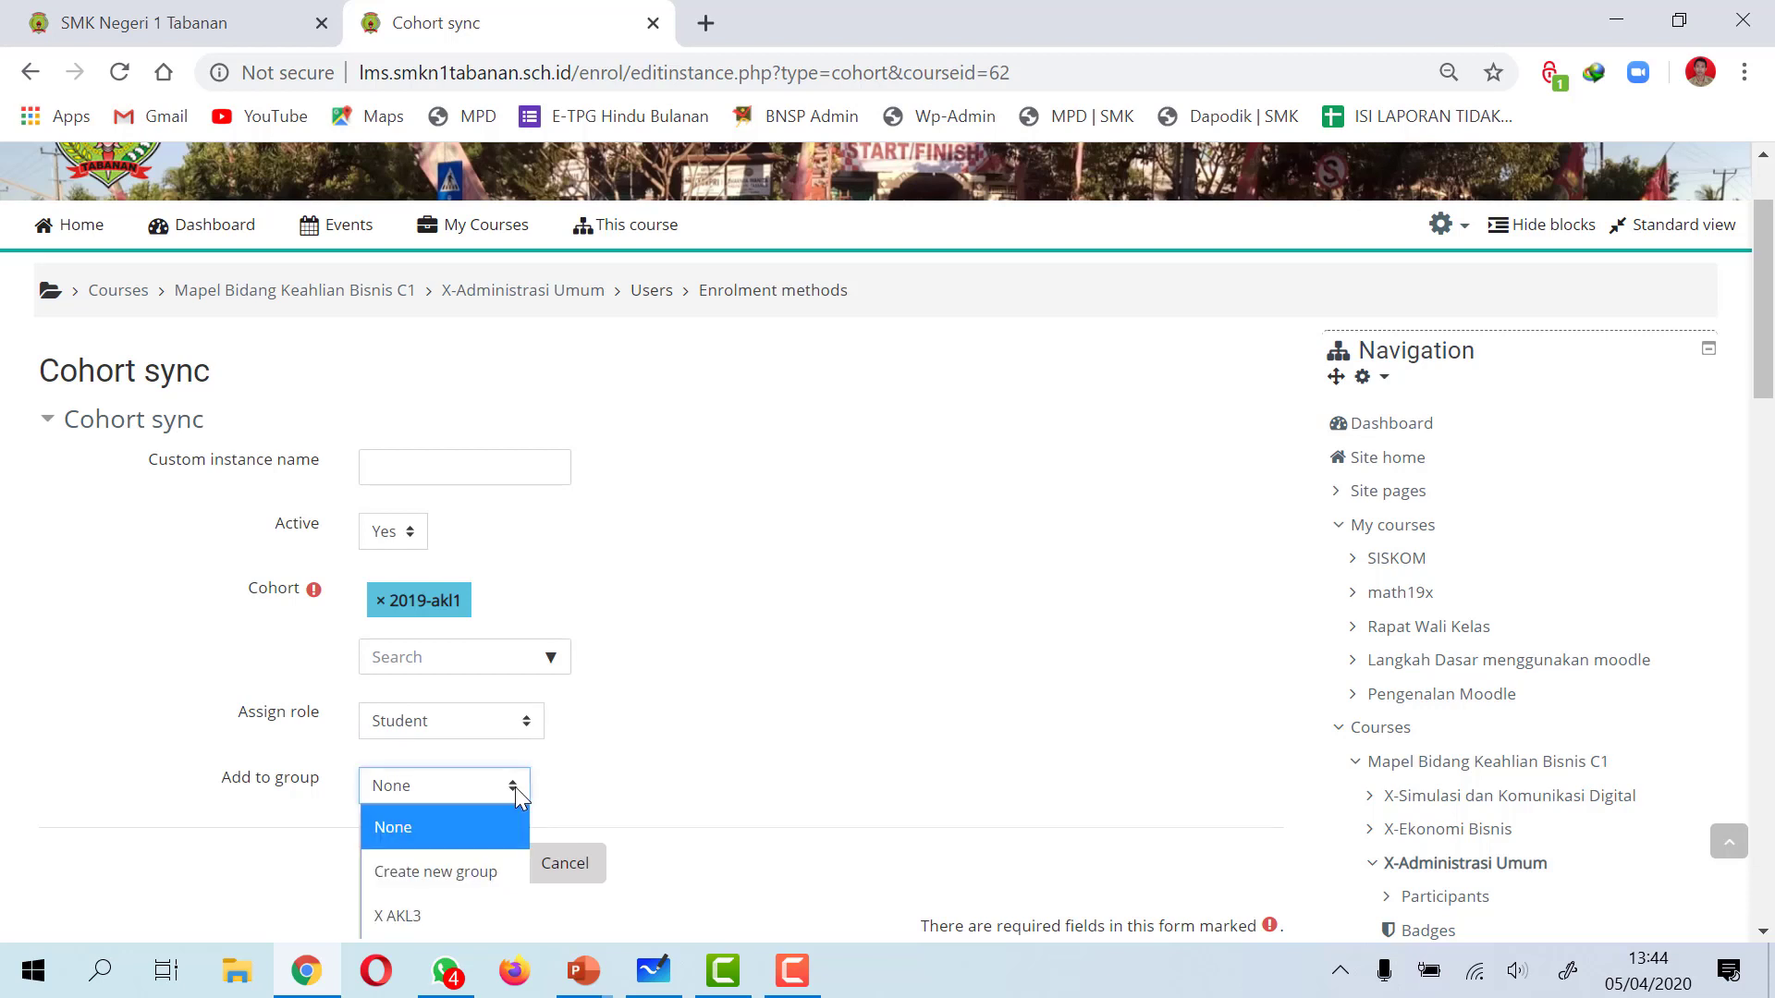
left_click(451, 871)
scroll(354, 463, "down", 2)
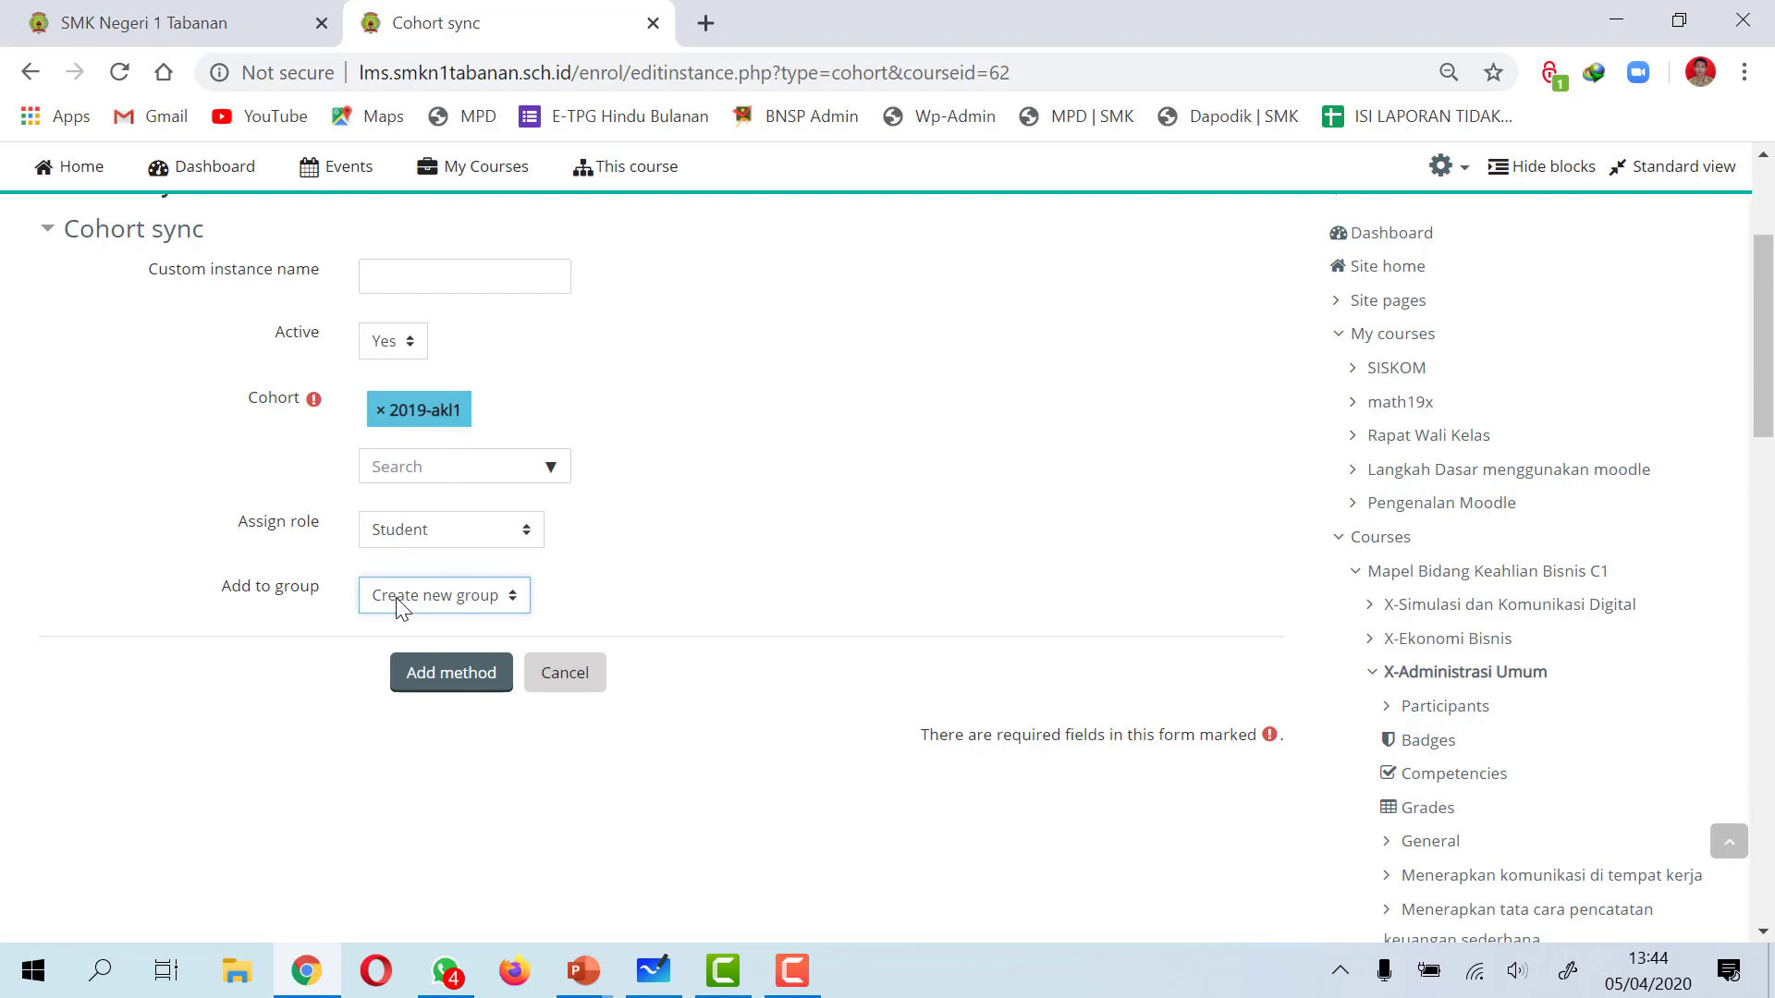
left_click(467, 675)
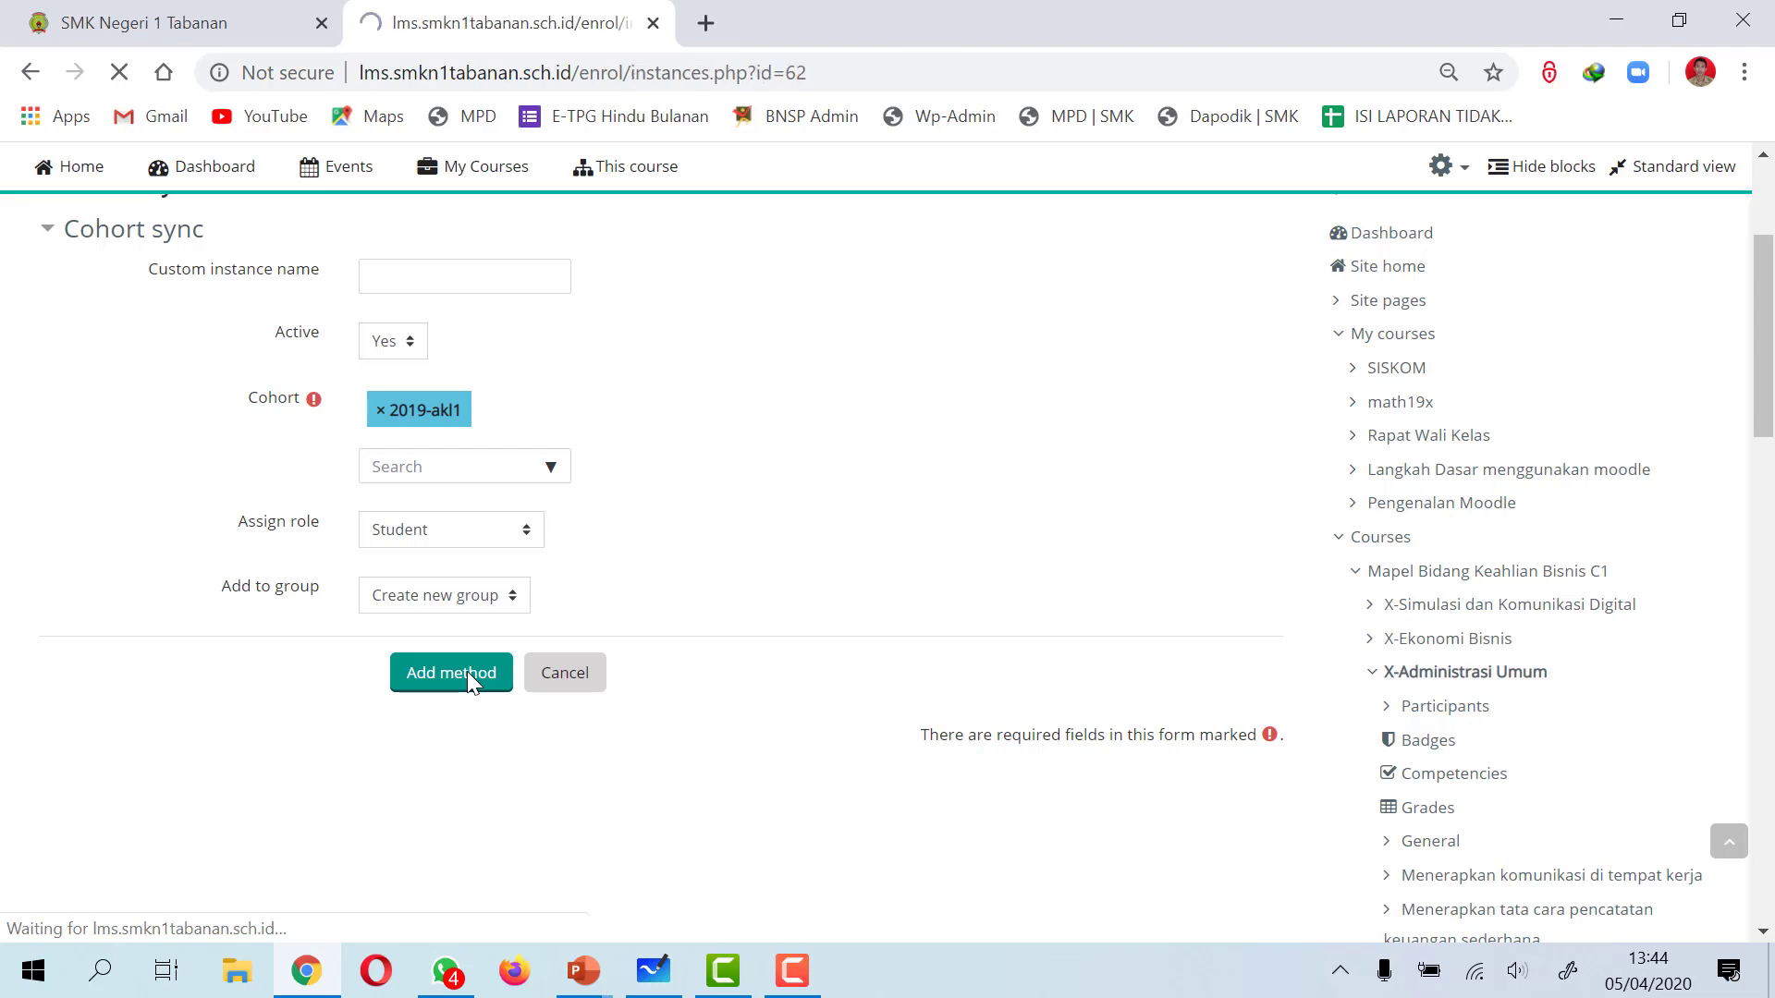
- Start another Cohort sync enrolment method and select the 2019-akl2 cohort
scroll(468, 673, "down", 1)
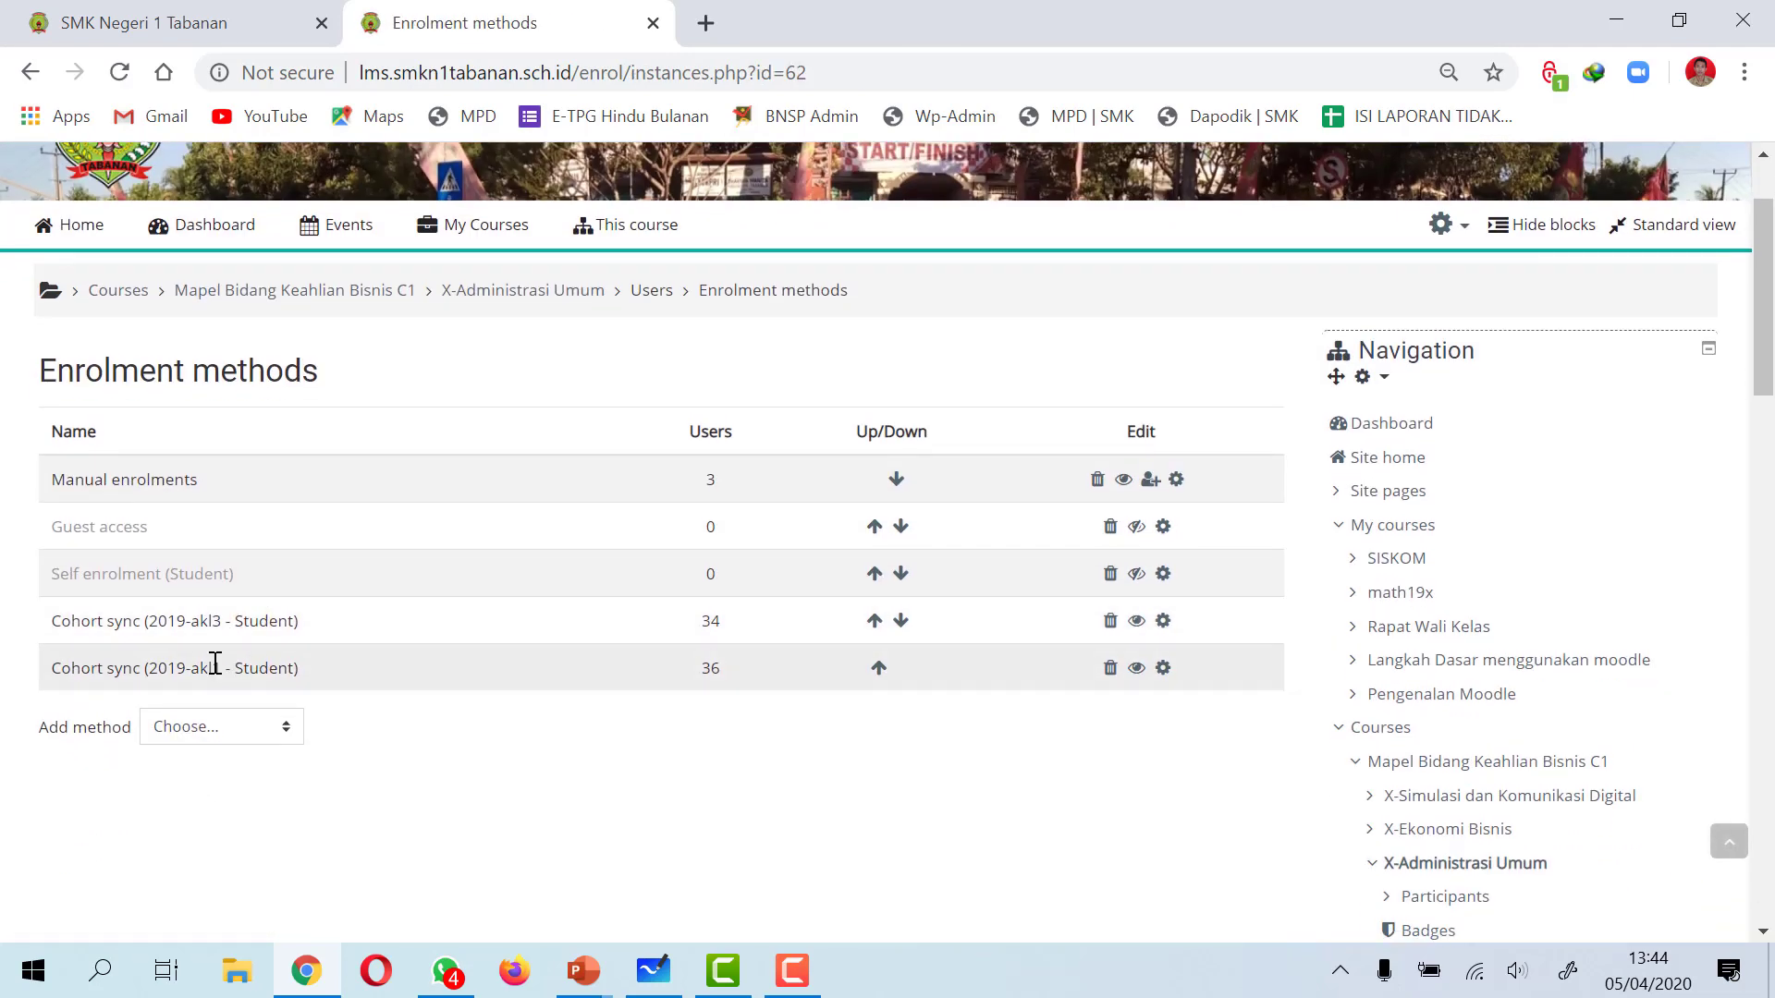
left_click(286, 730)
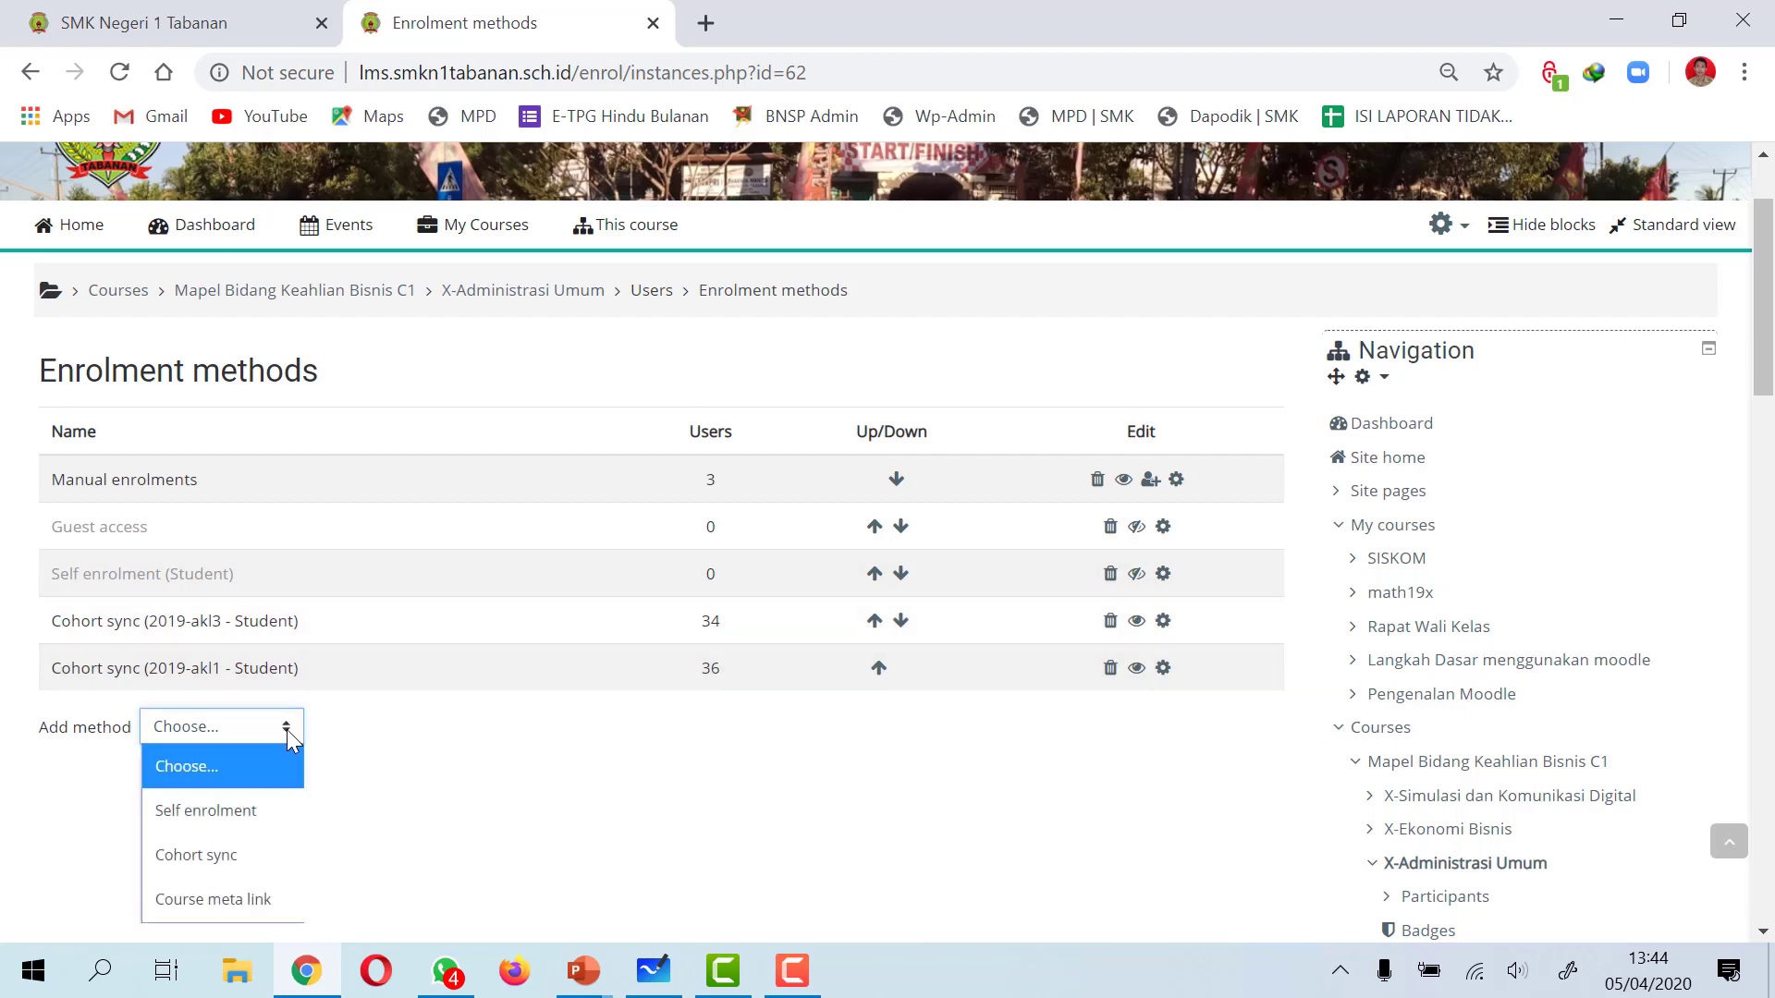
left_click(210, 856)
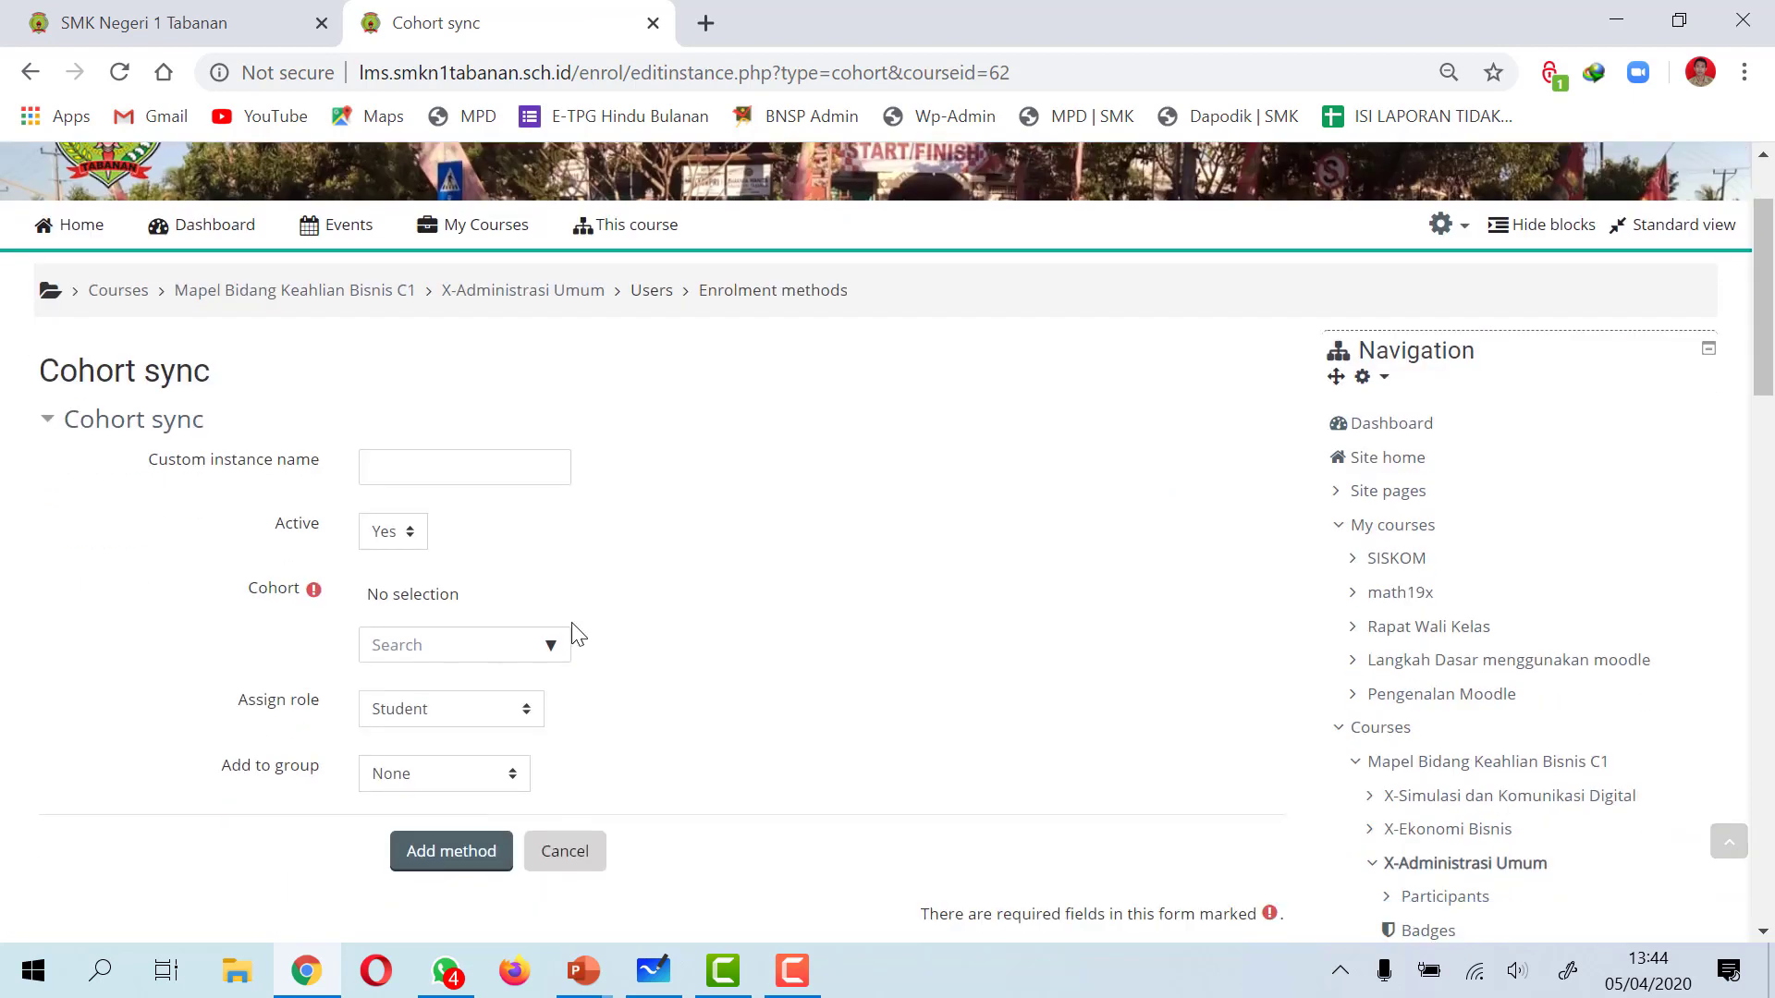
left_click(540, 658)
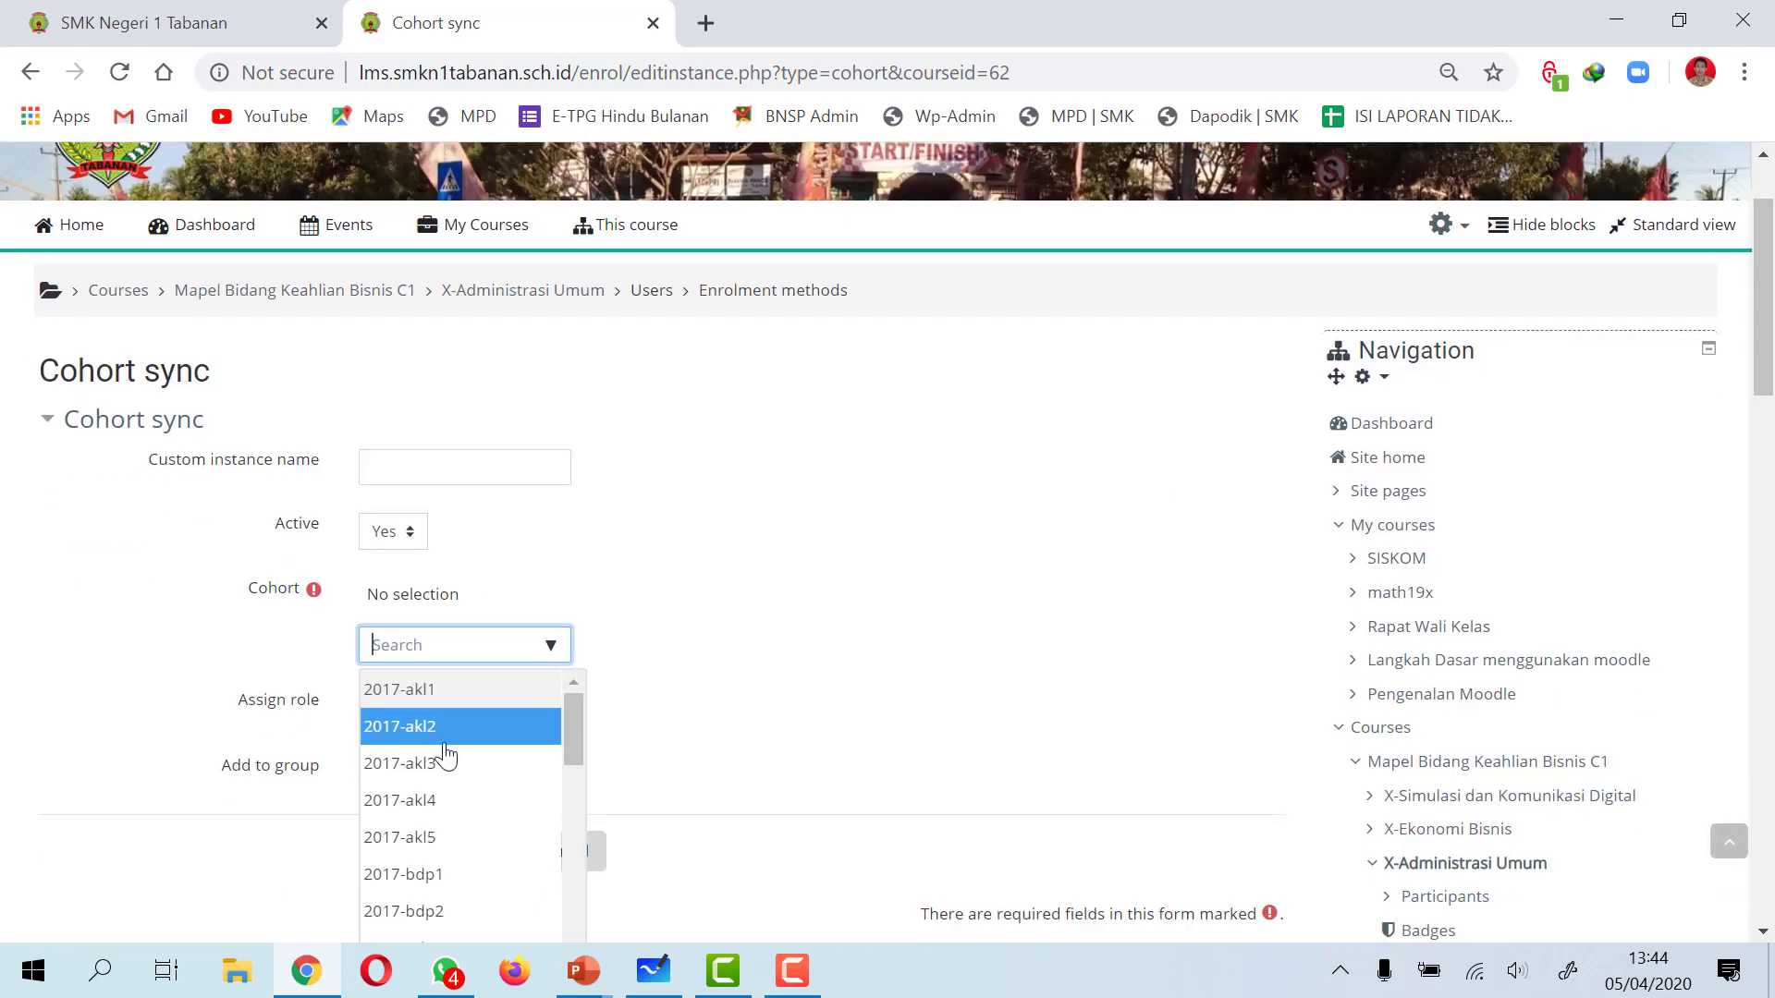
scroll(447, 756, "down", 5)
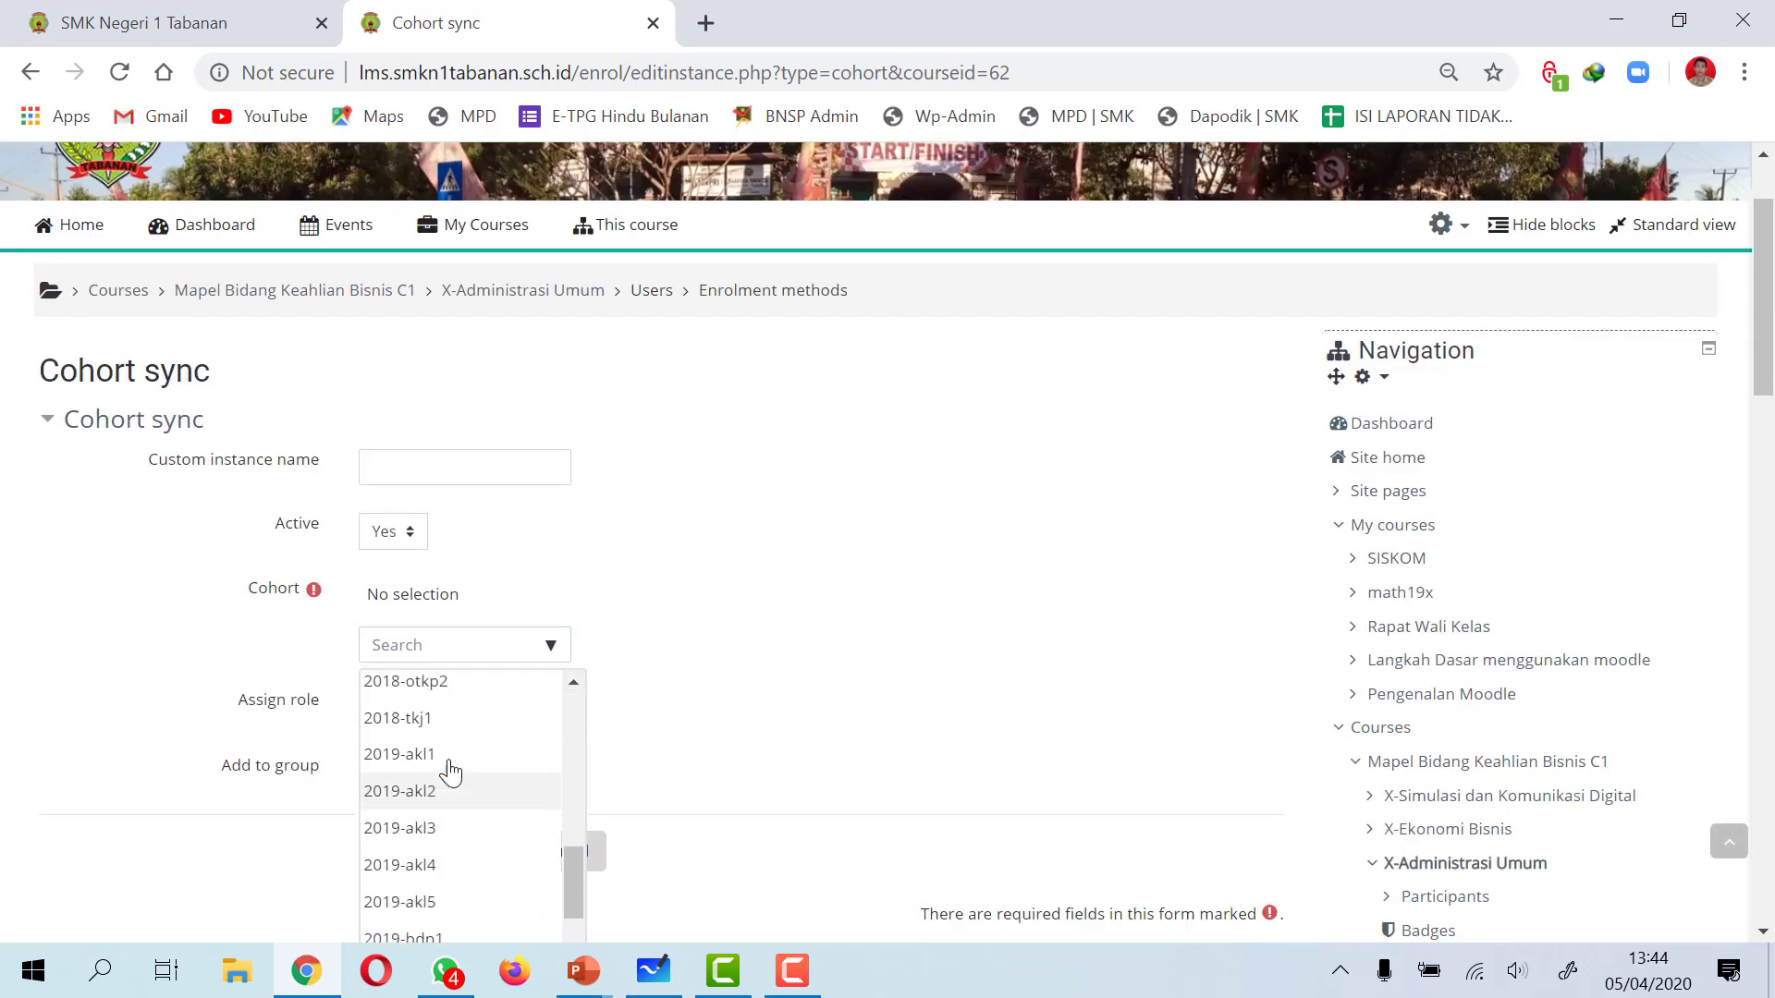
left_click(447, 773)
- Set the 2019-akl2 cohort sync to create a new group and add the method to the course
scroll(632, 684, "down", 2)
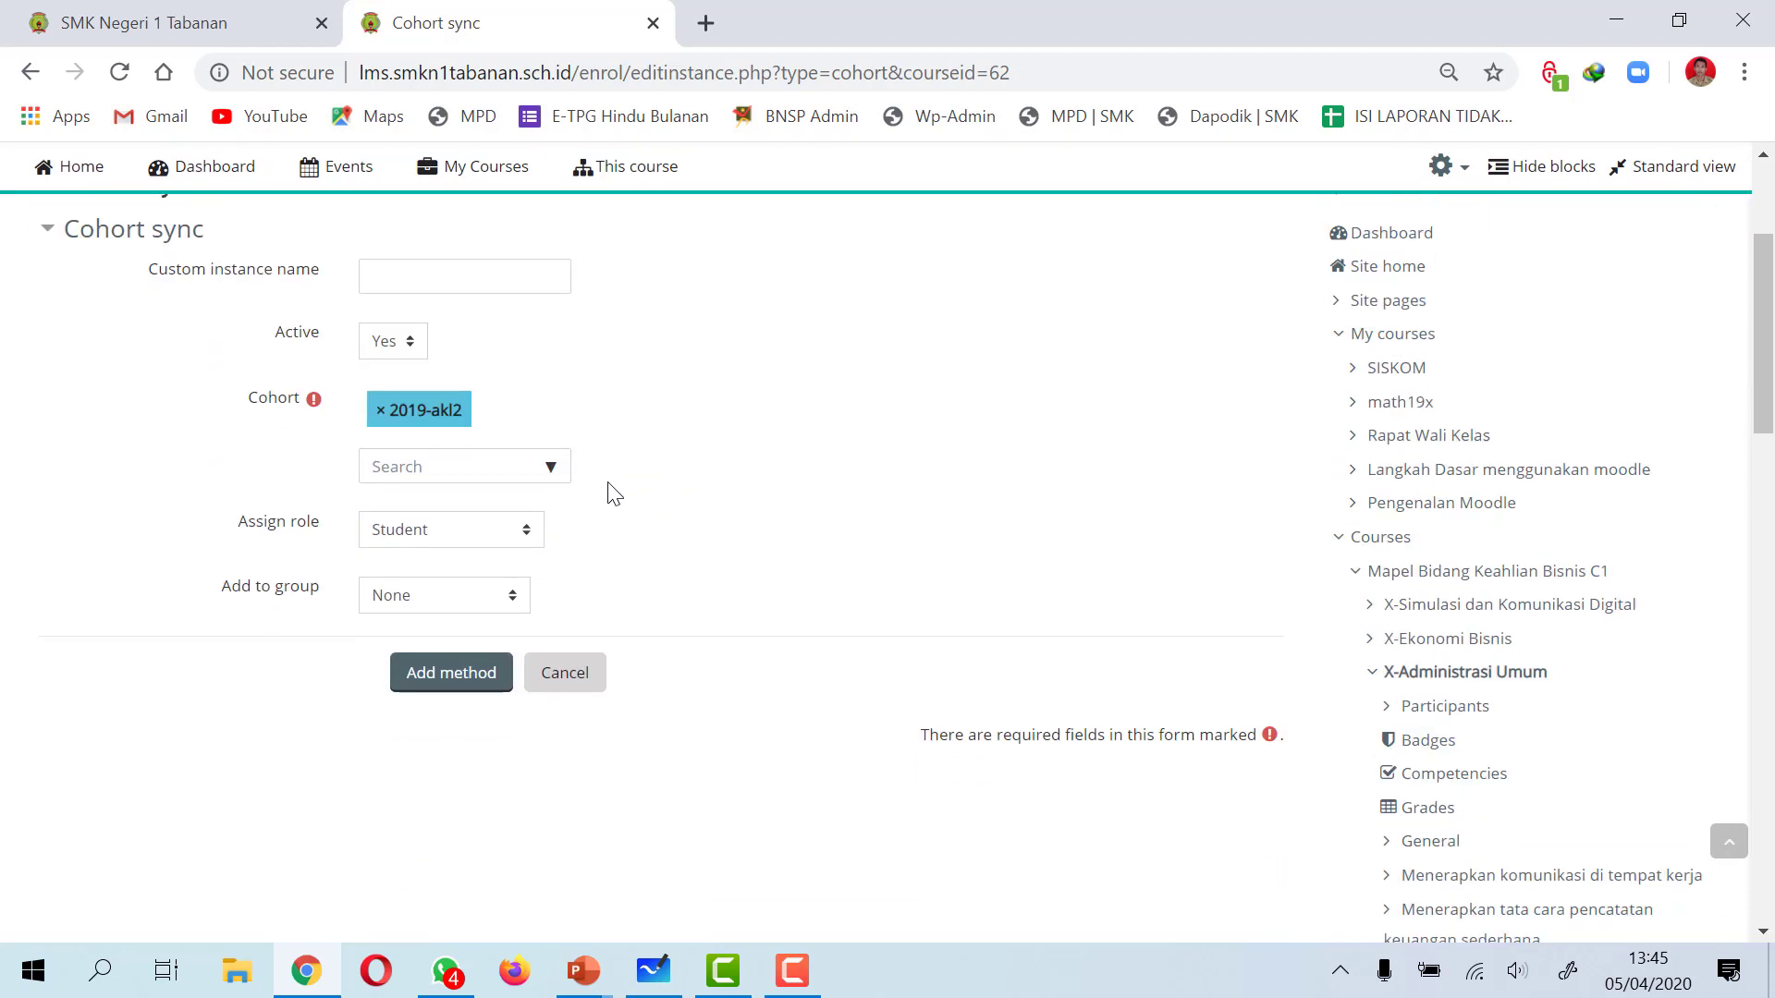
left_click(514, 610)
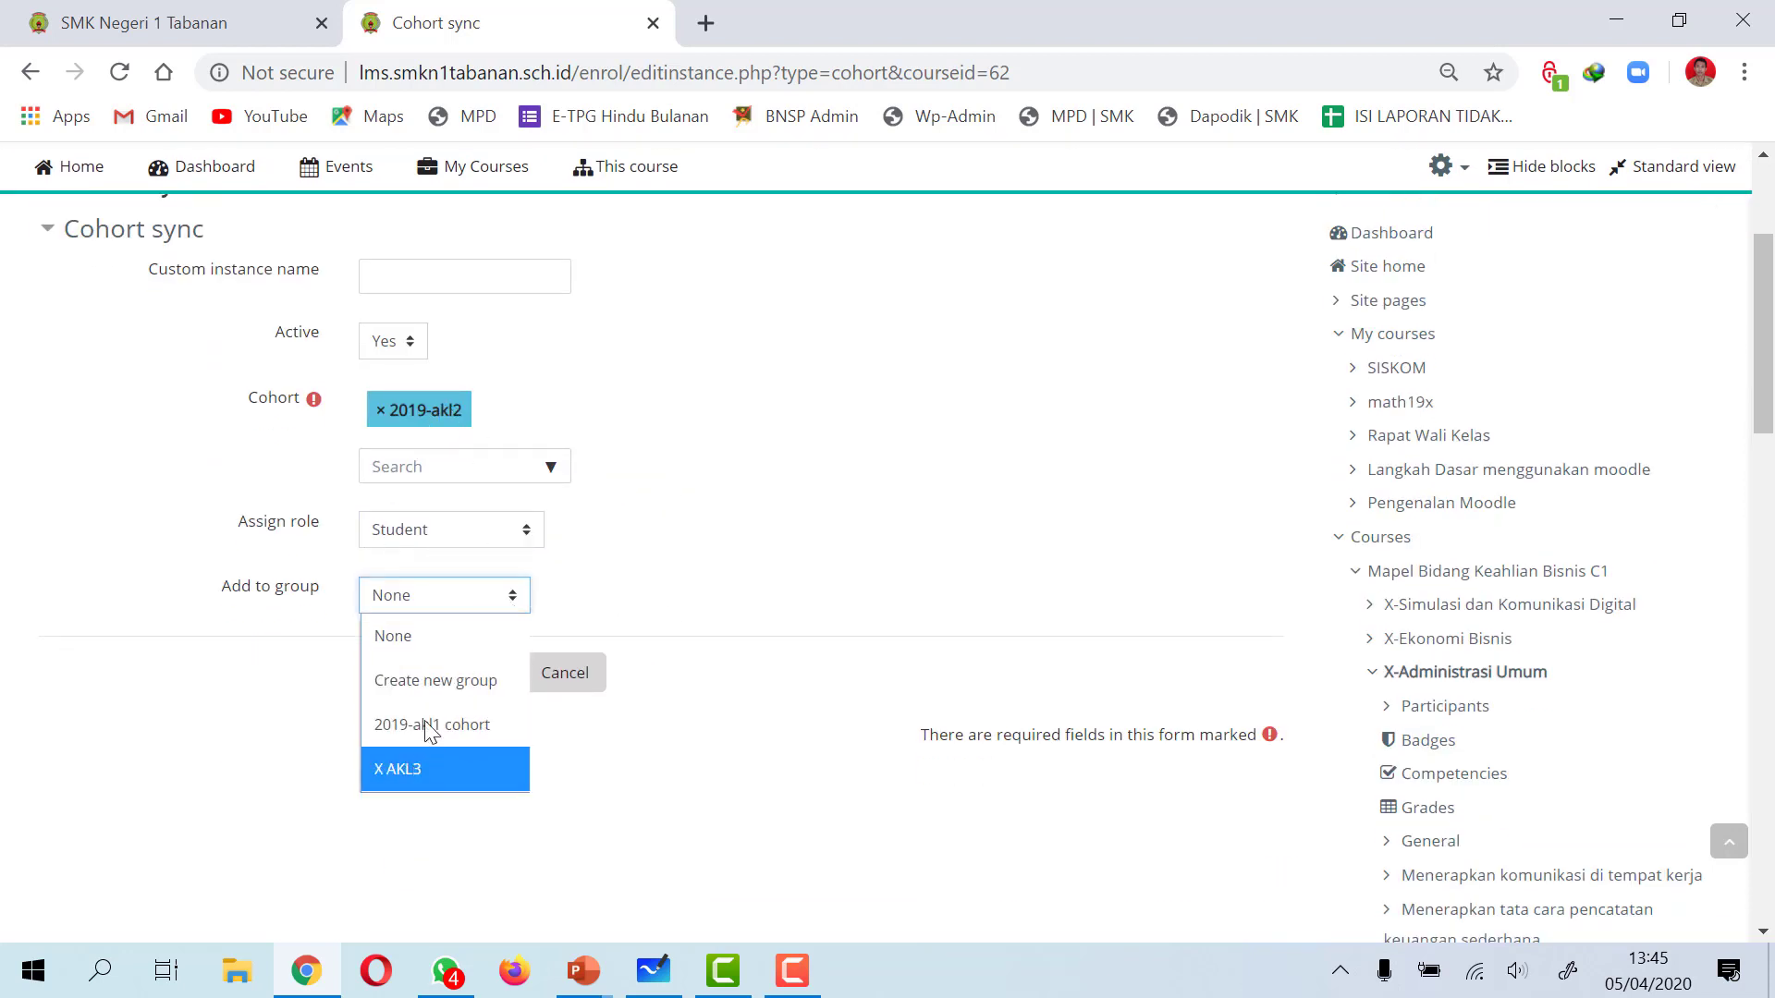
left_click(430, 684)
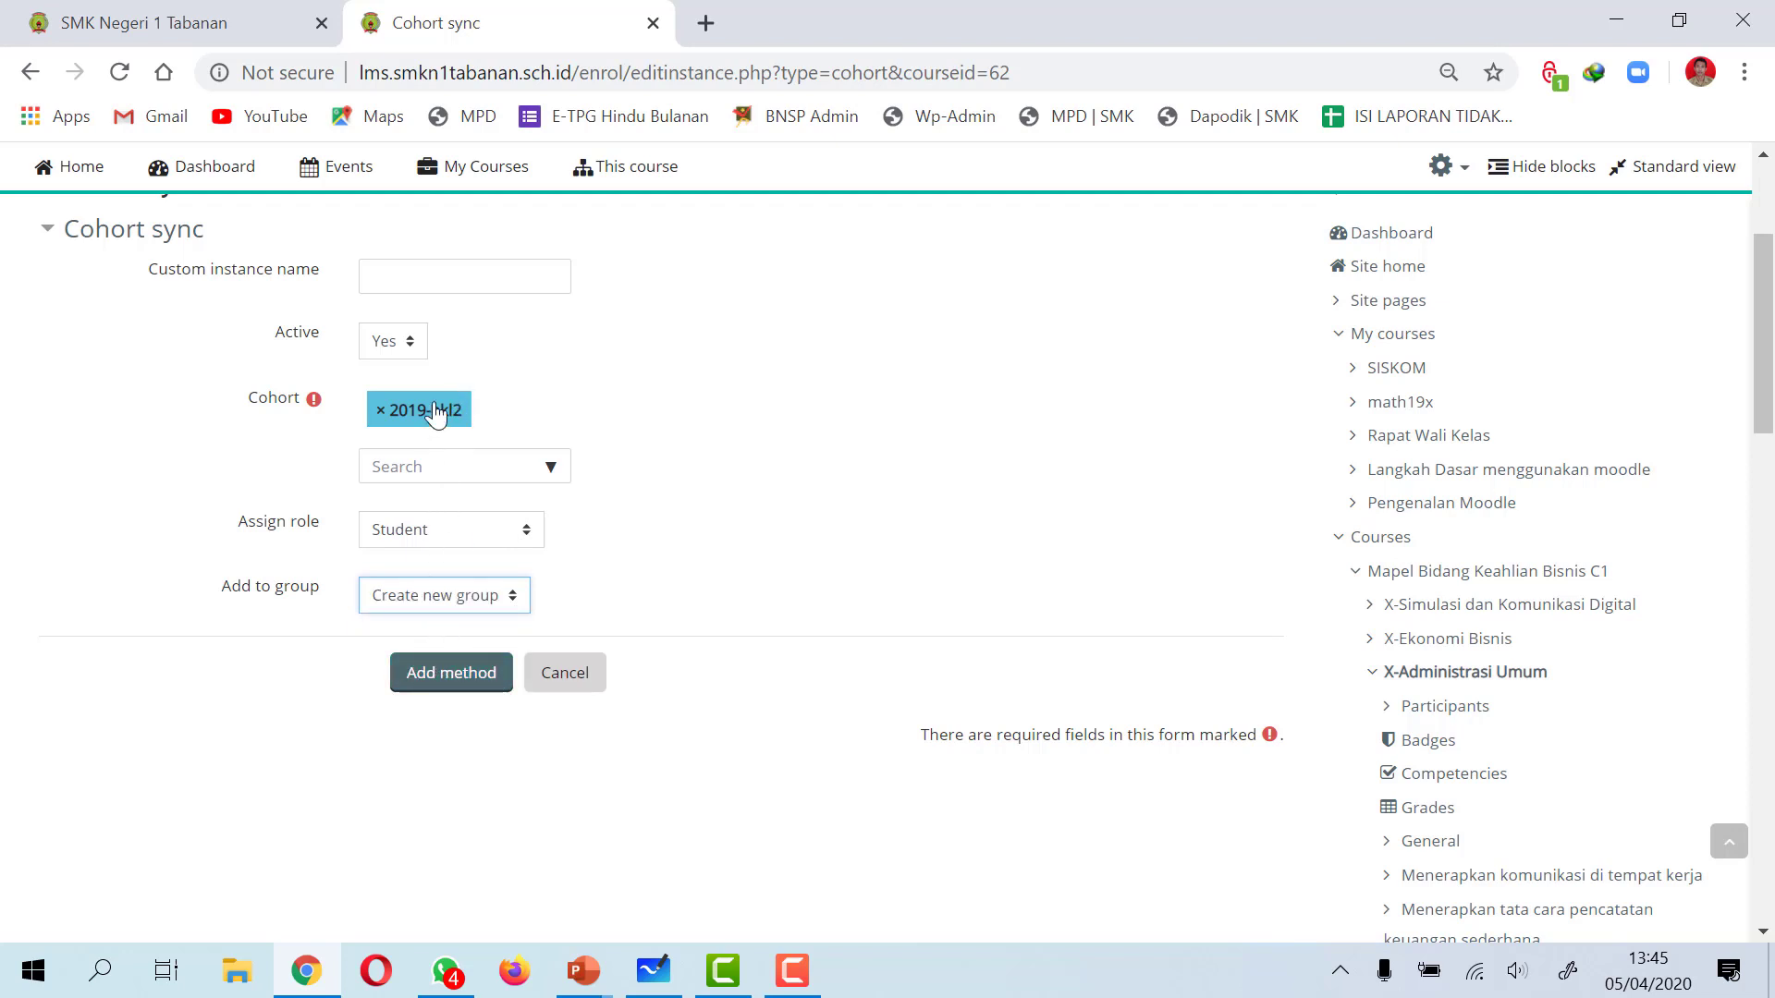
left_click(442, 673)
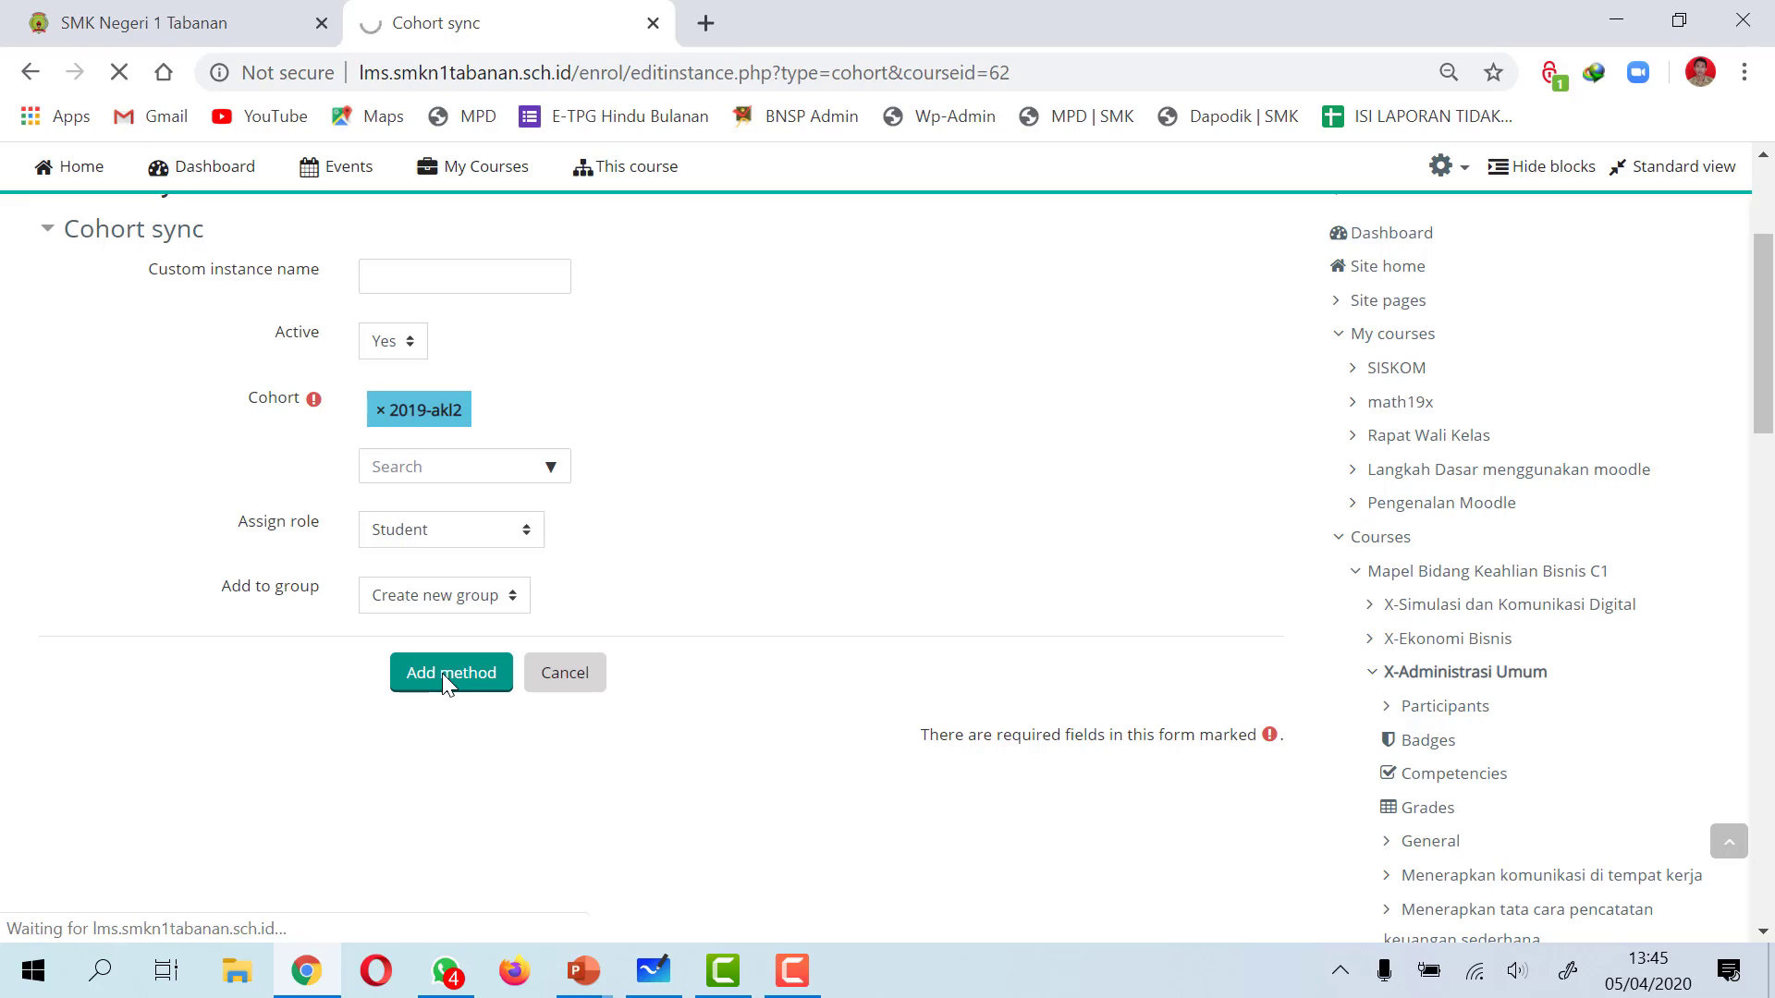
- Start adding one more Cohort sync enrolment method to the course
scroll(444, 681, "down", 2)
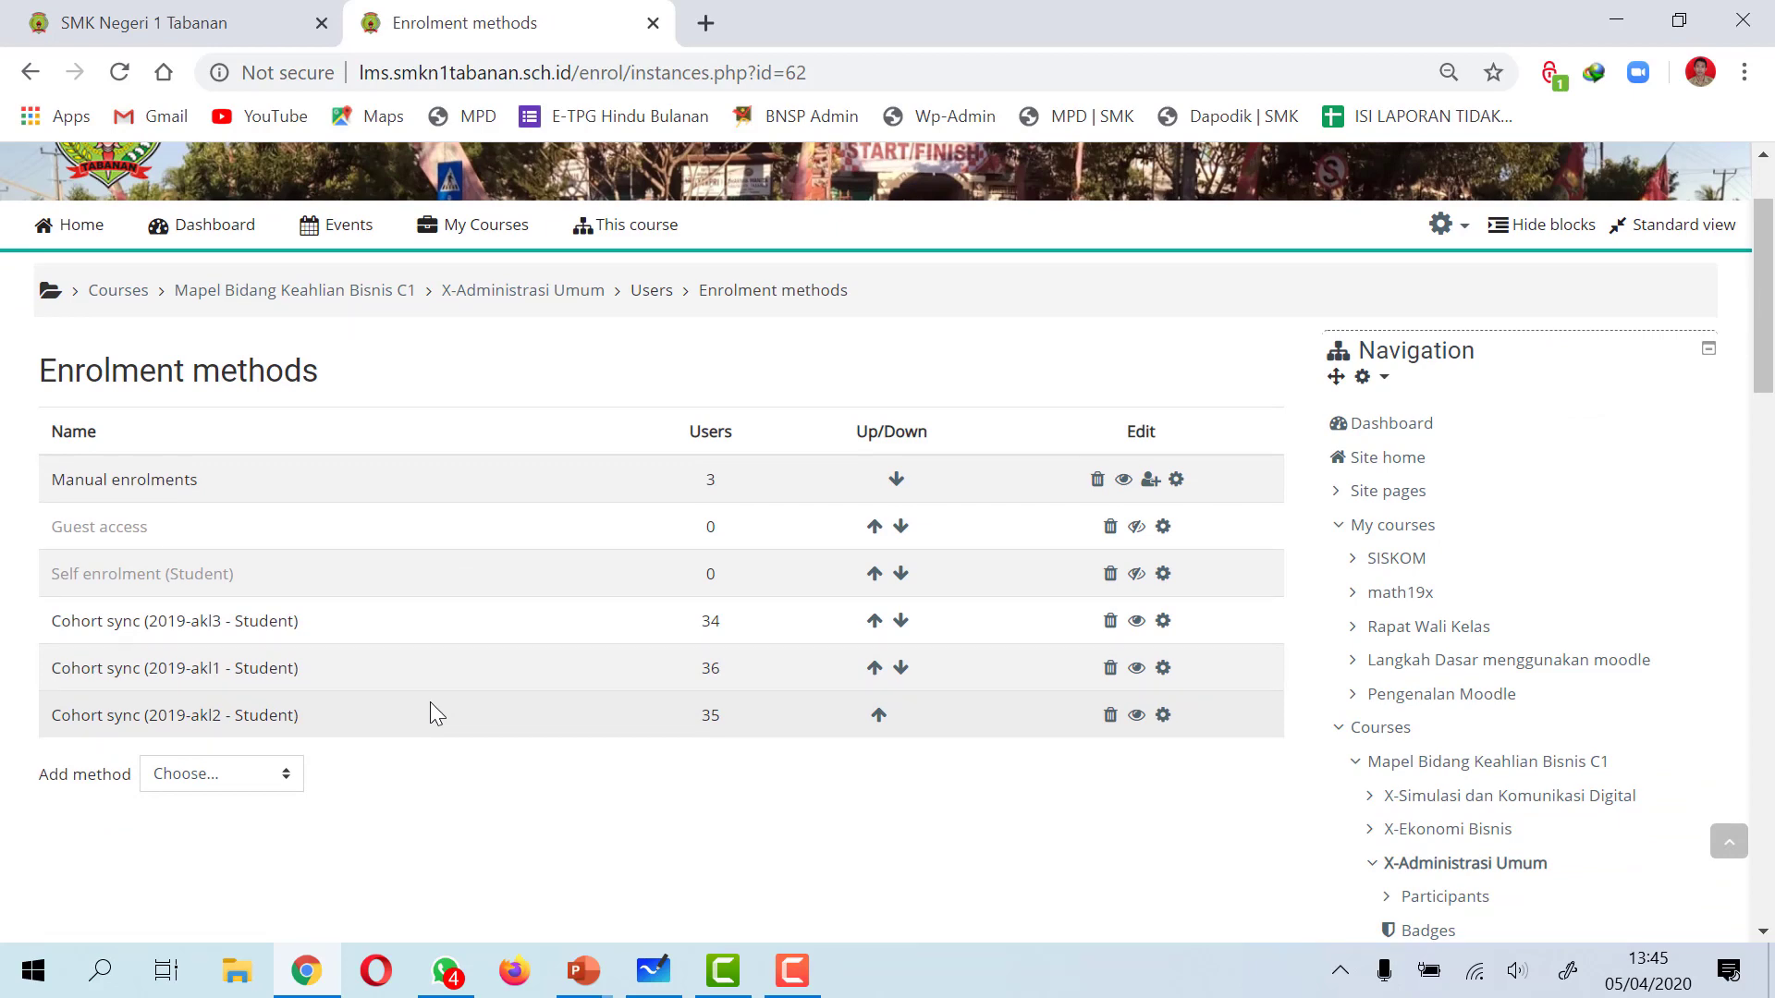
left_click(286, 775)
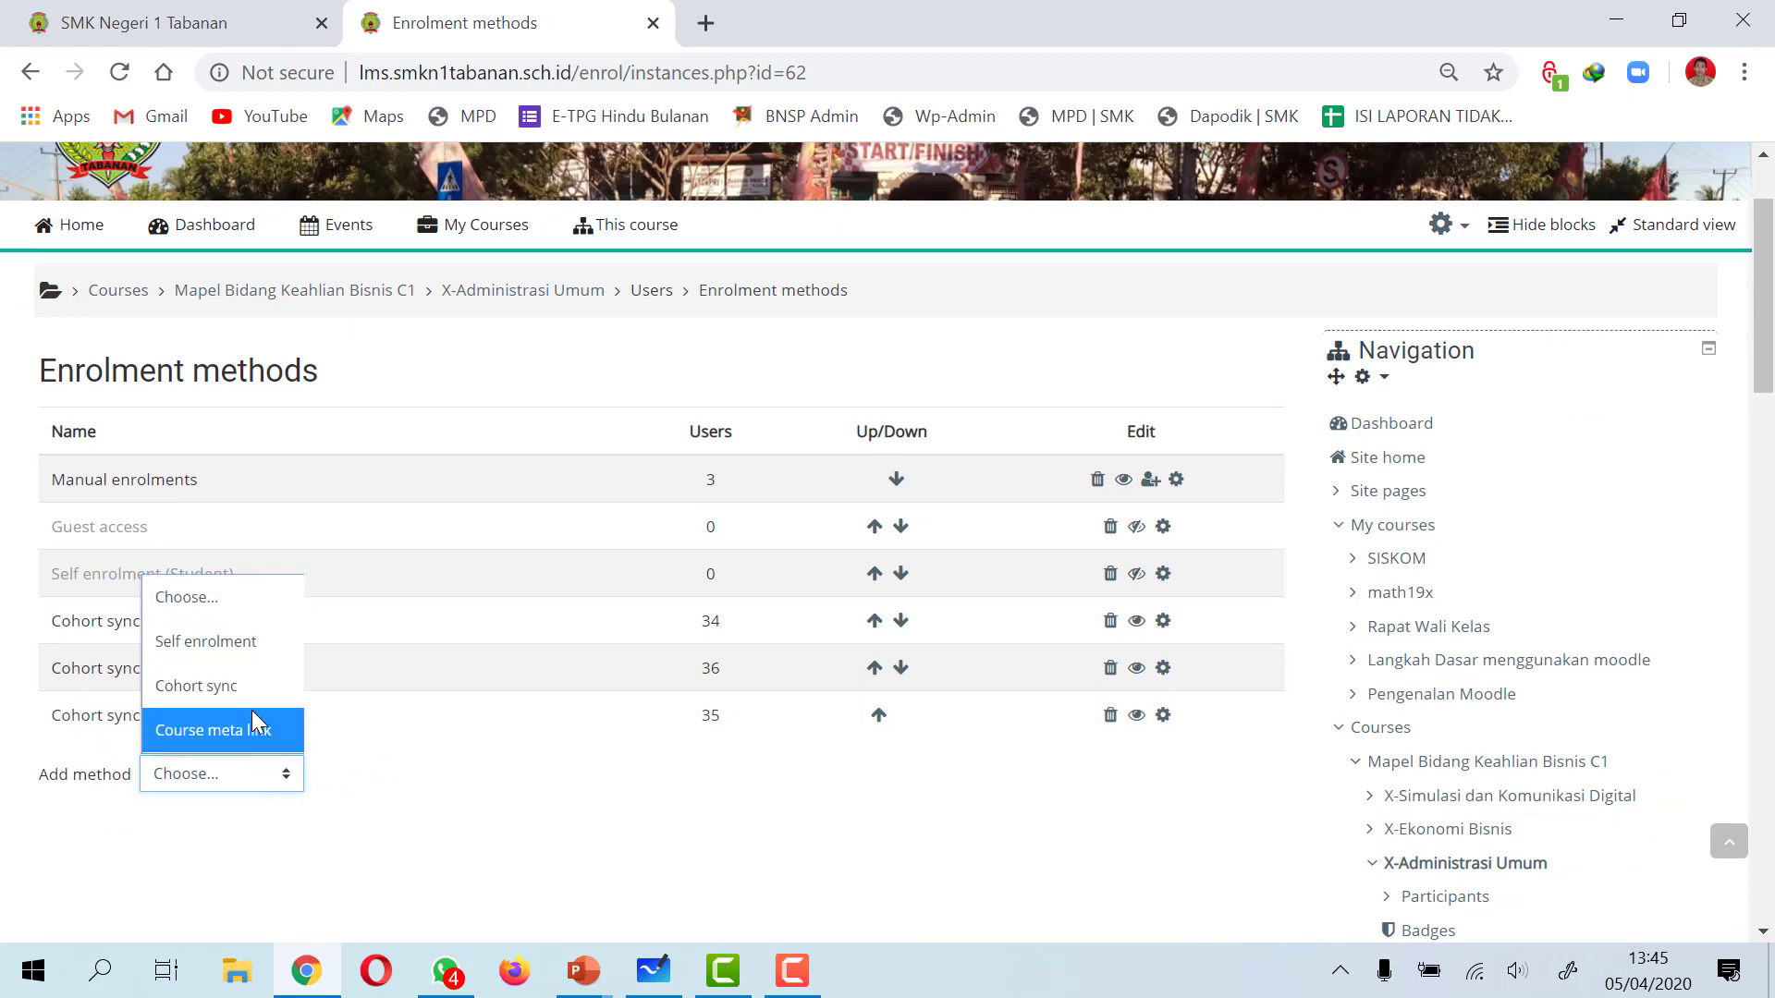
left_click(231, 685)
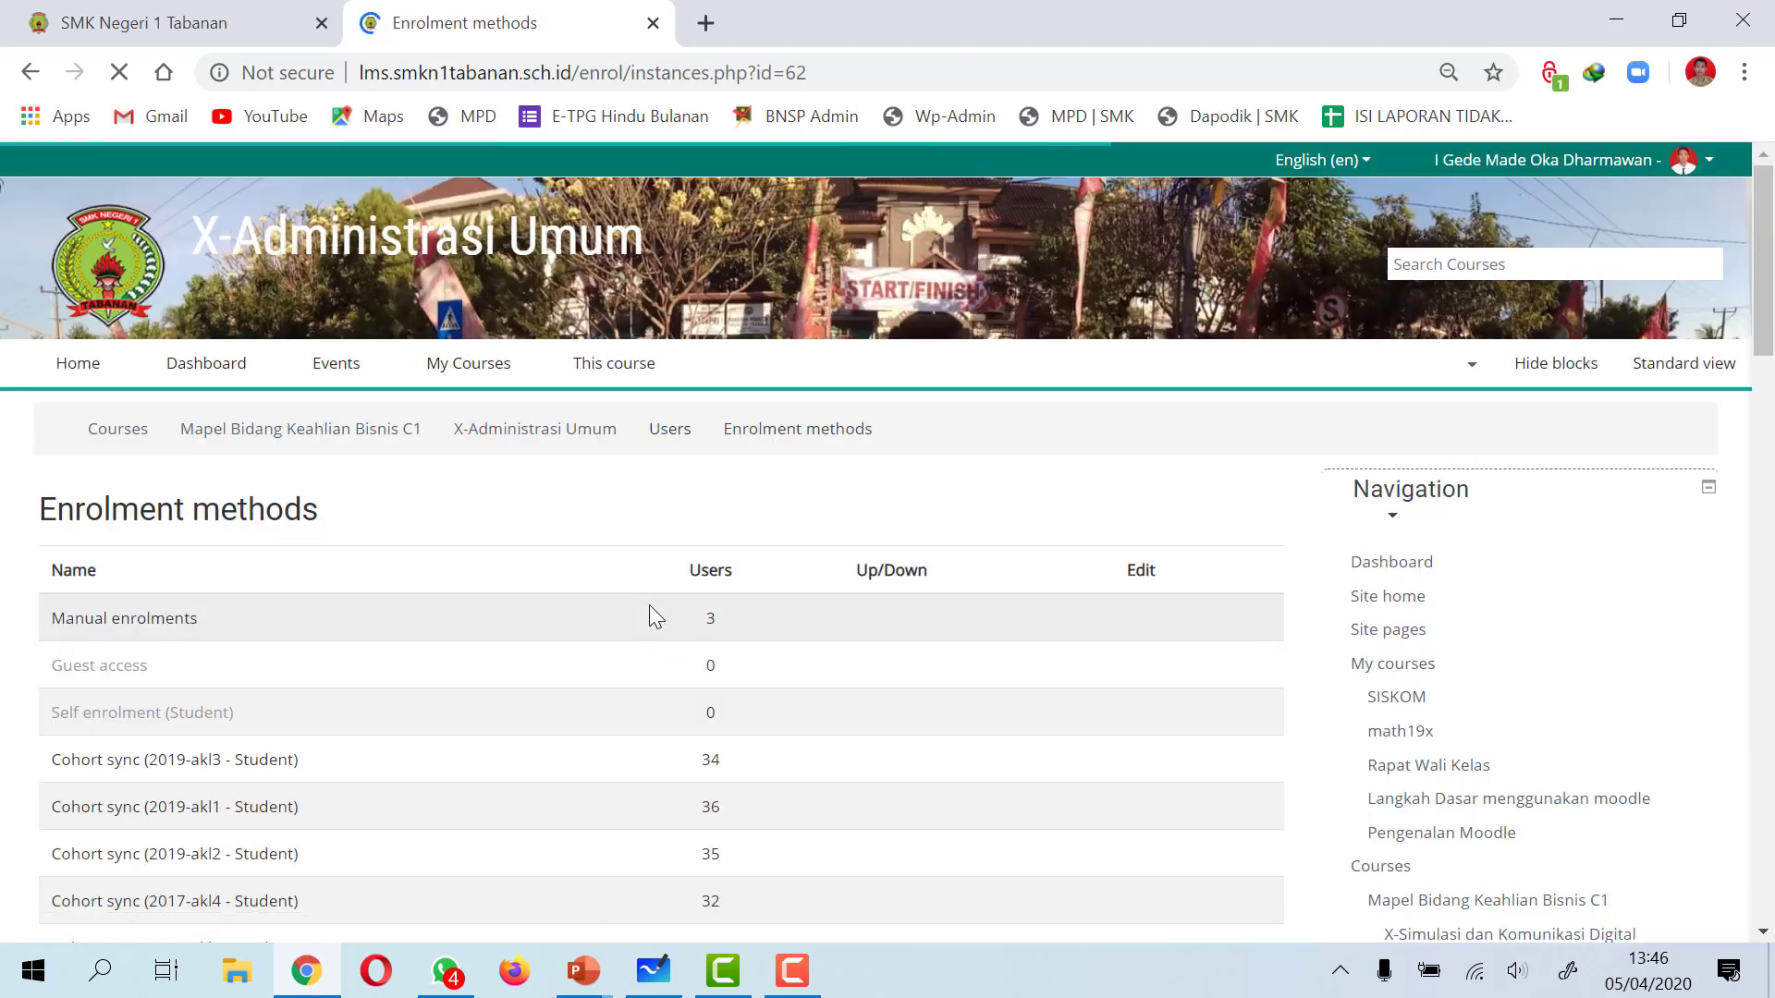
- Move the 2019-akl3 cohort sync down the enrolment methods list until it sits directly below 2019-akl2
scroll(649, 605, "down", 1)
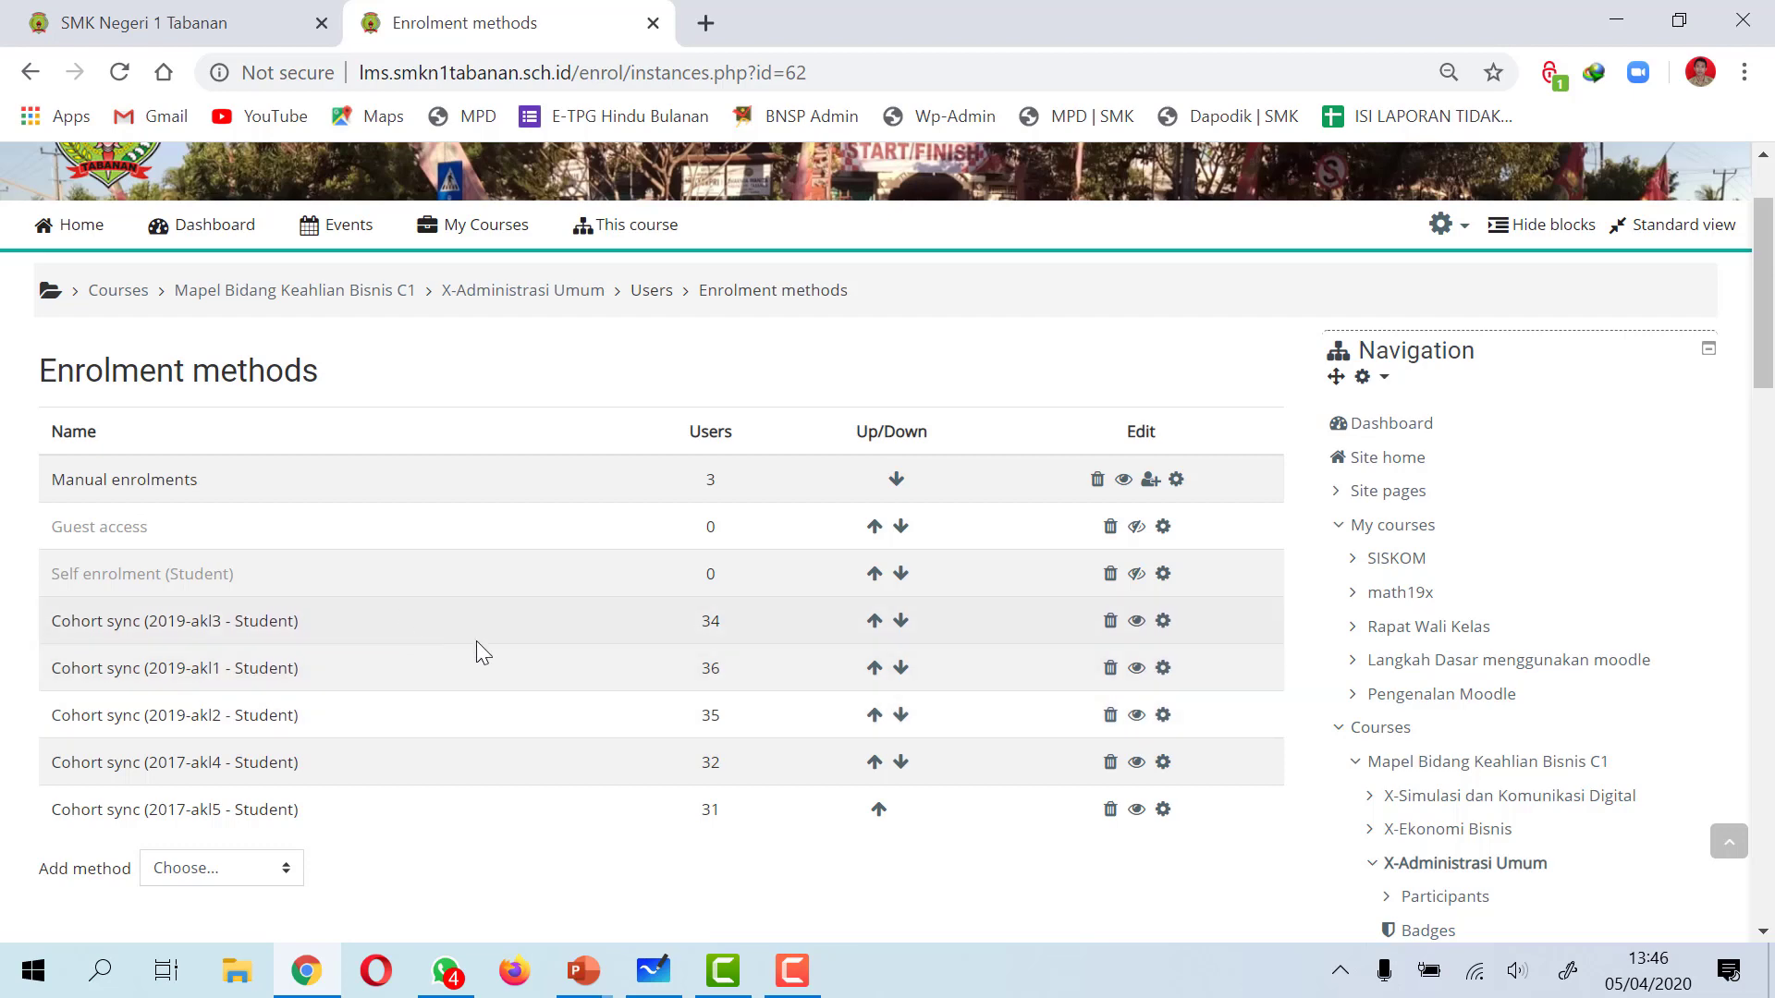
left_click(900, 620)
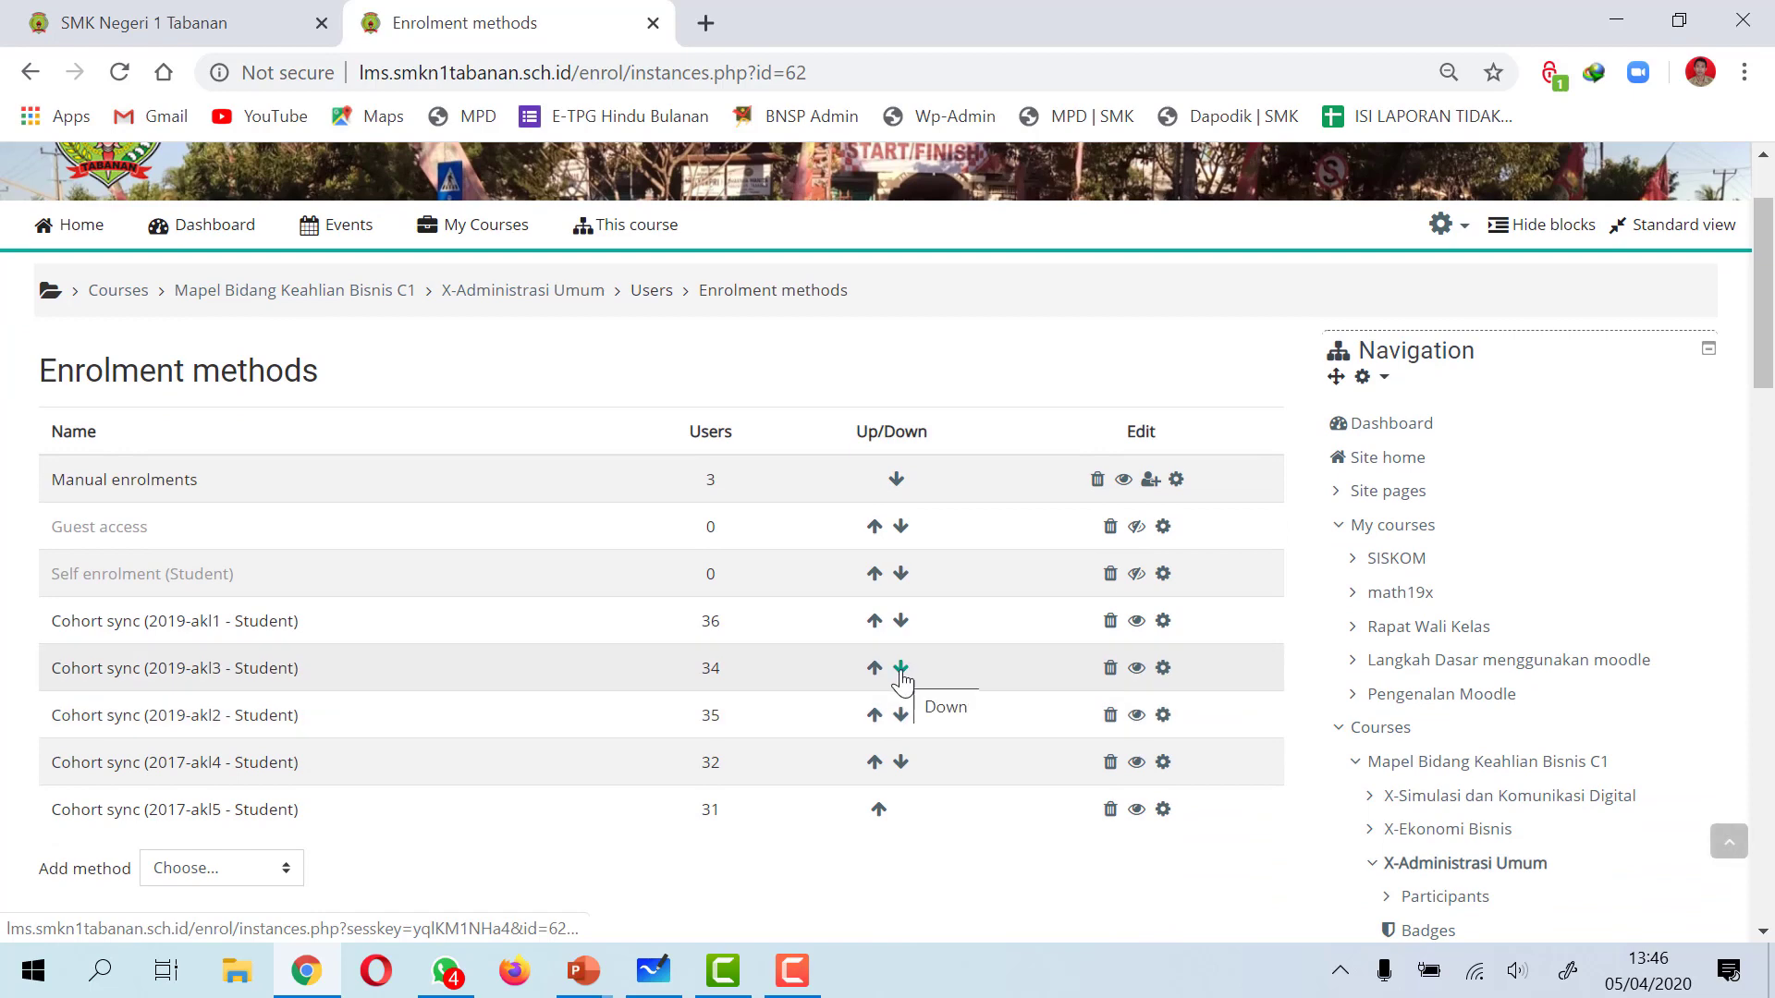
left_click(901, 673)
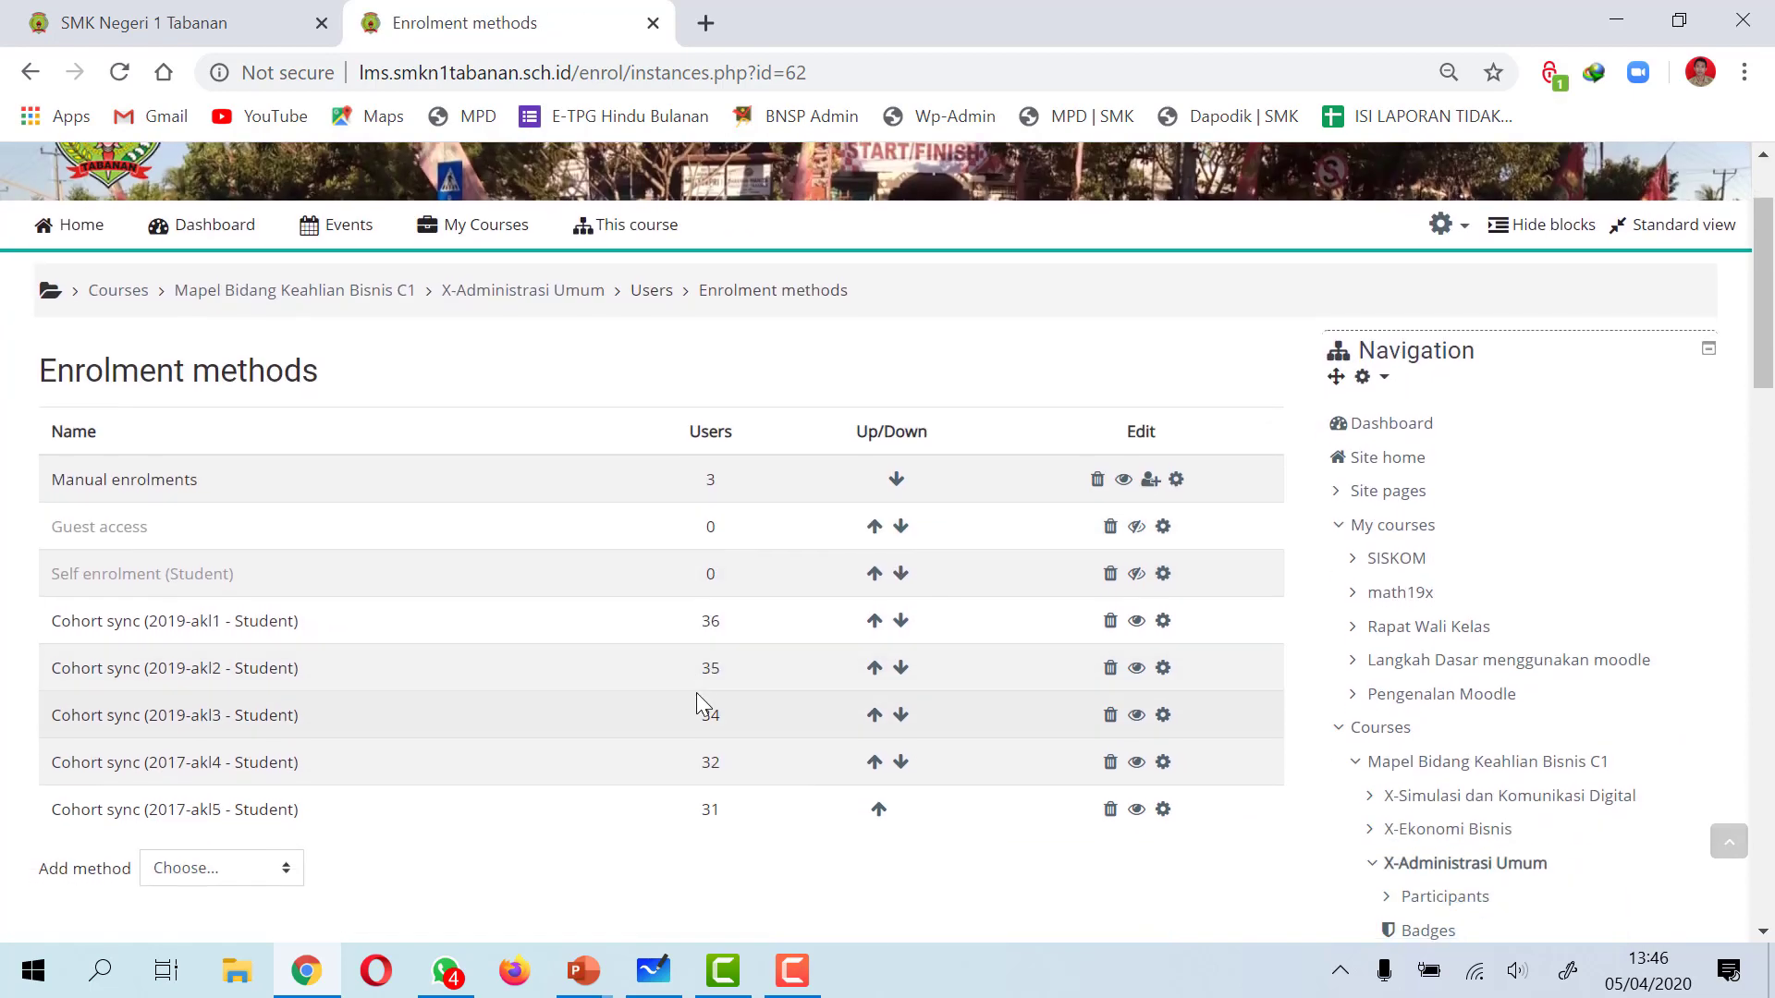
- Open the Groups page of the X-Administrasi Umum course from its user administration settings
scroll(670, 701, "down", 2)
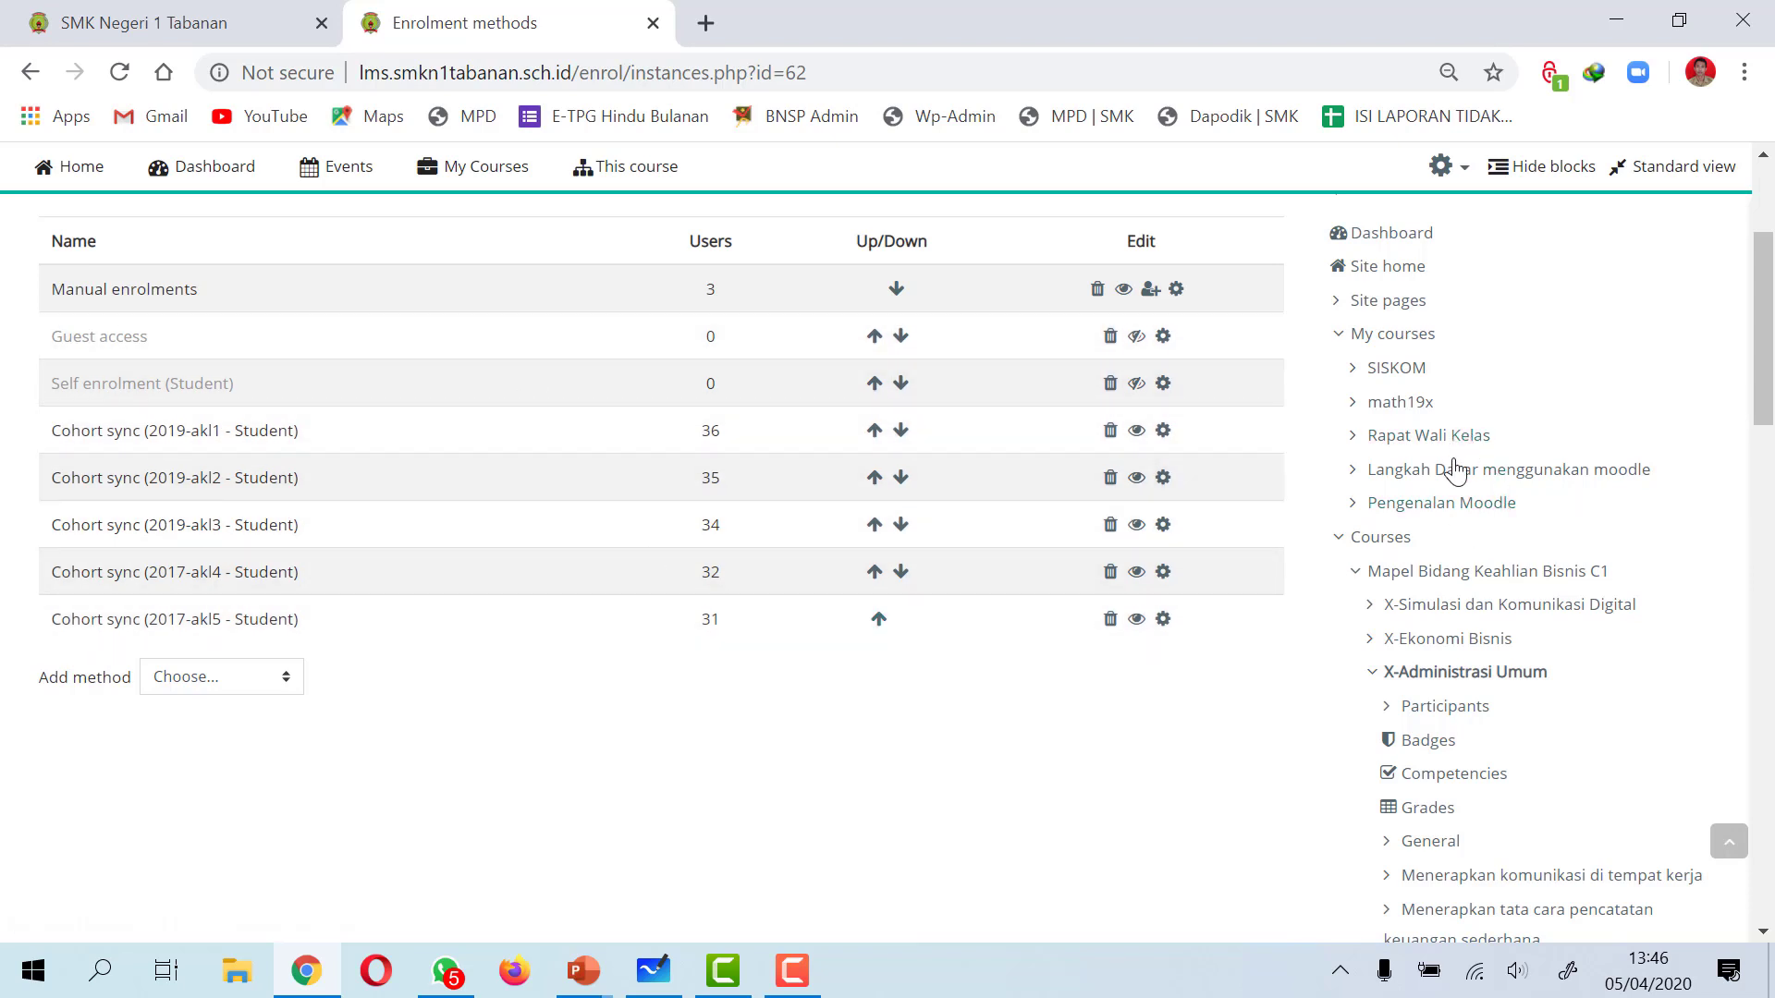
scroll(1455, 473, "down", 1)
scroll(1456, 475, "down", 7)
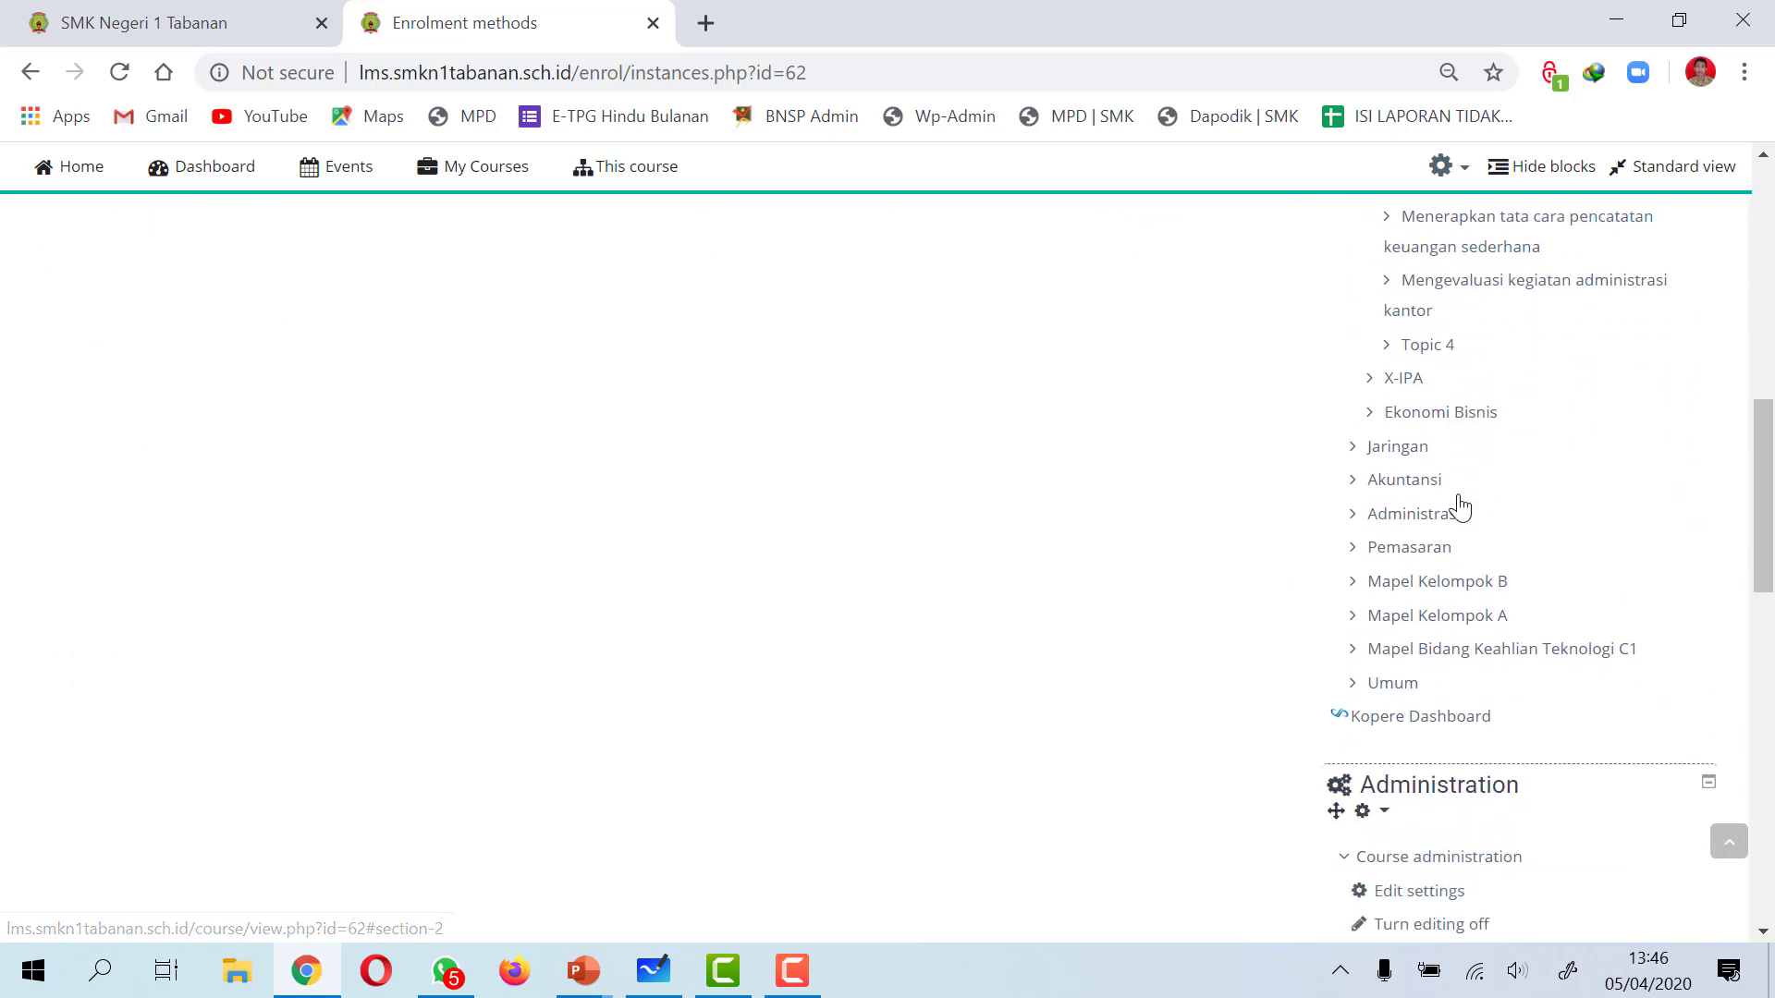
scroll(1438, 655, "down", 3)
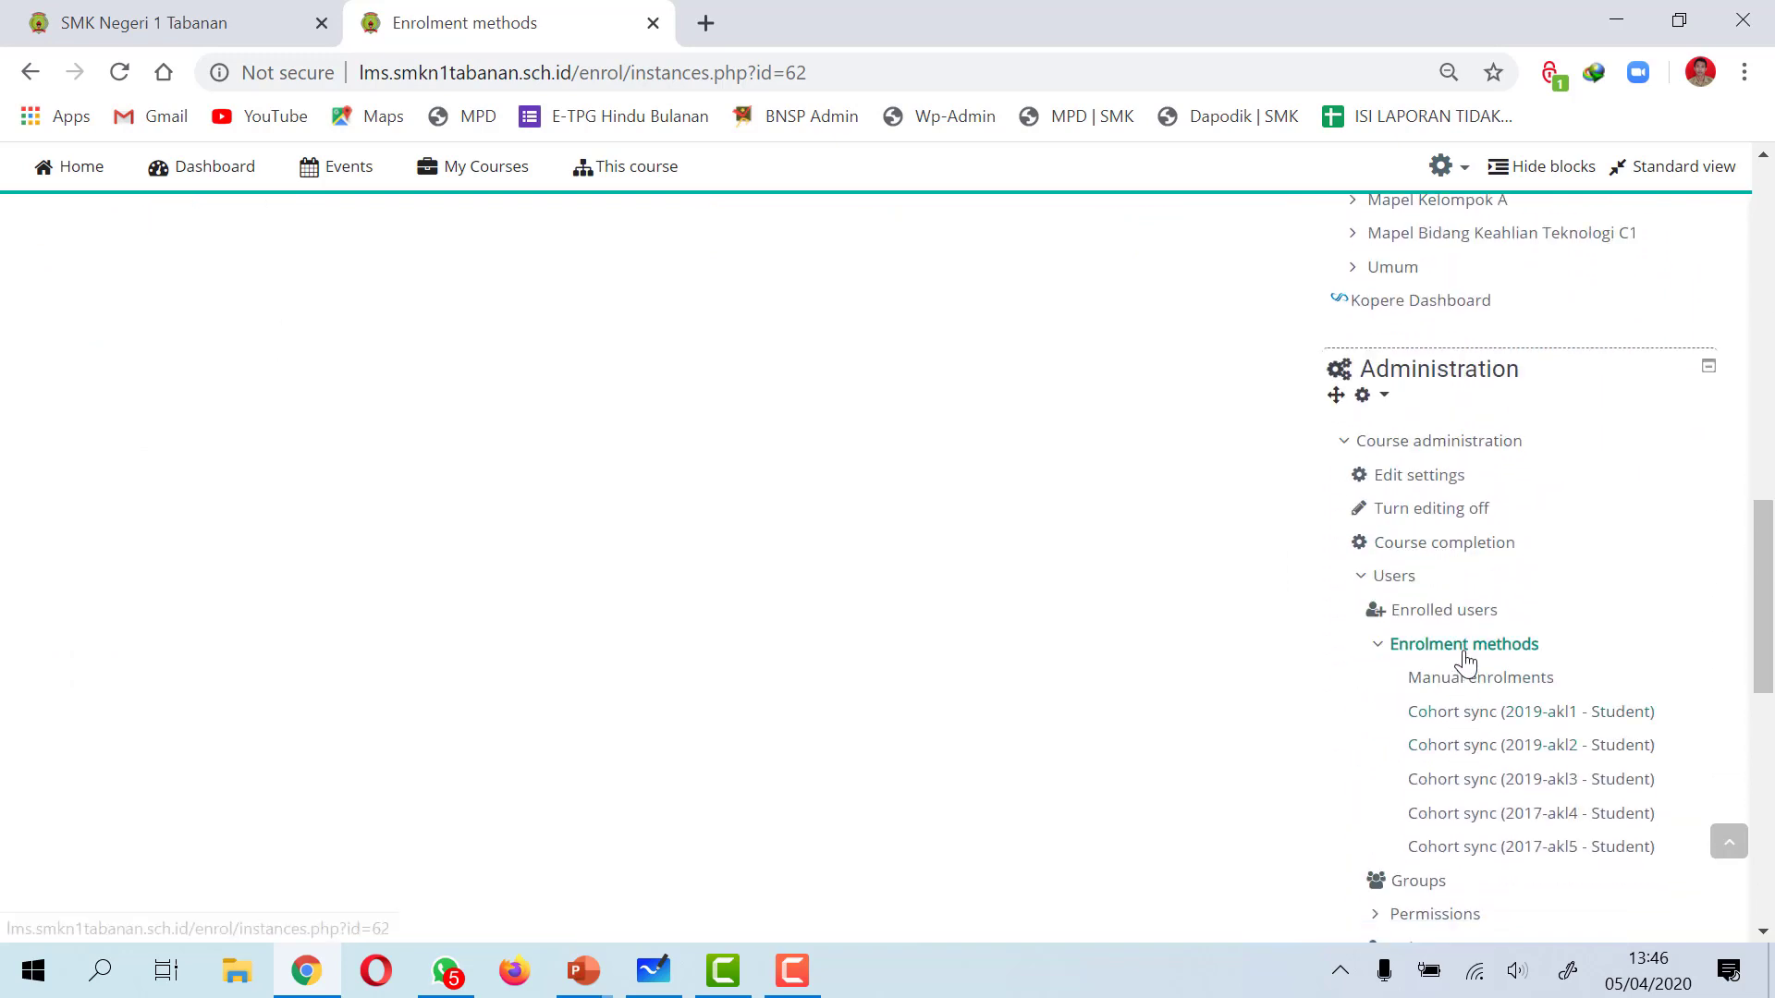
scroll(1465, 659, "down", 1)
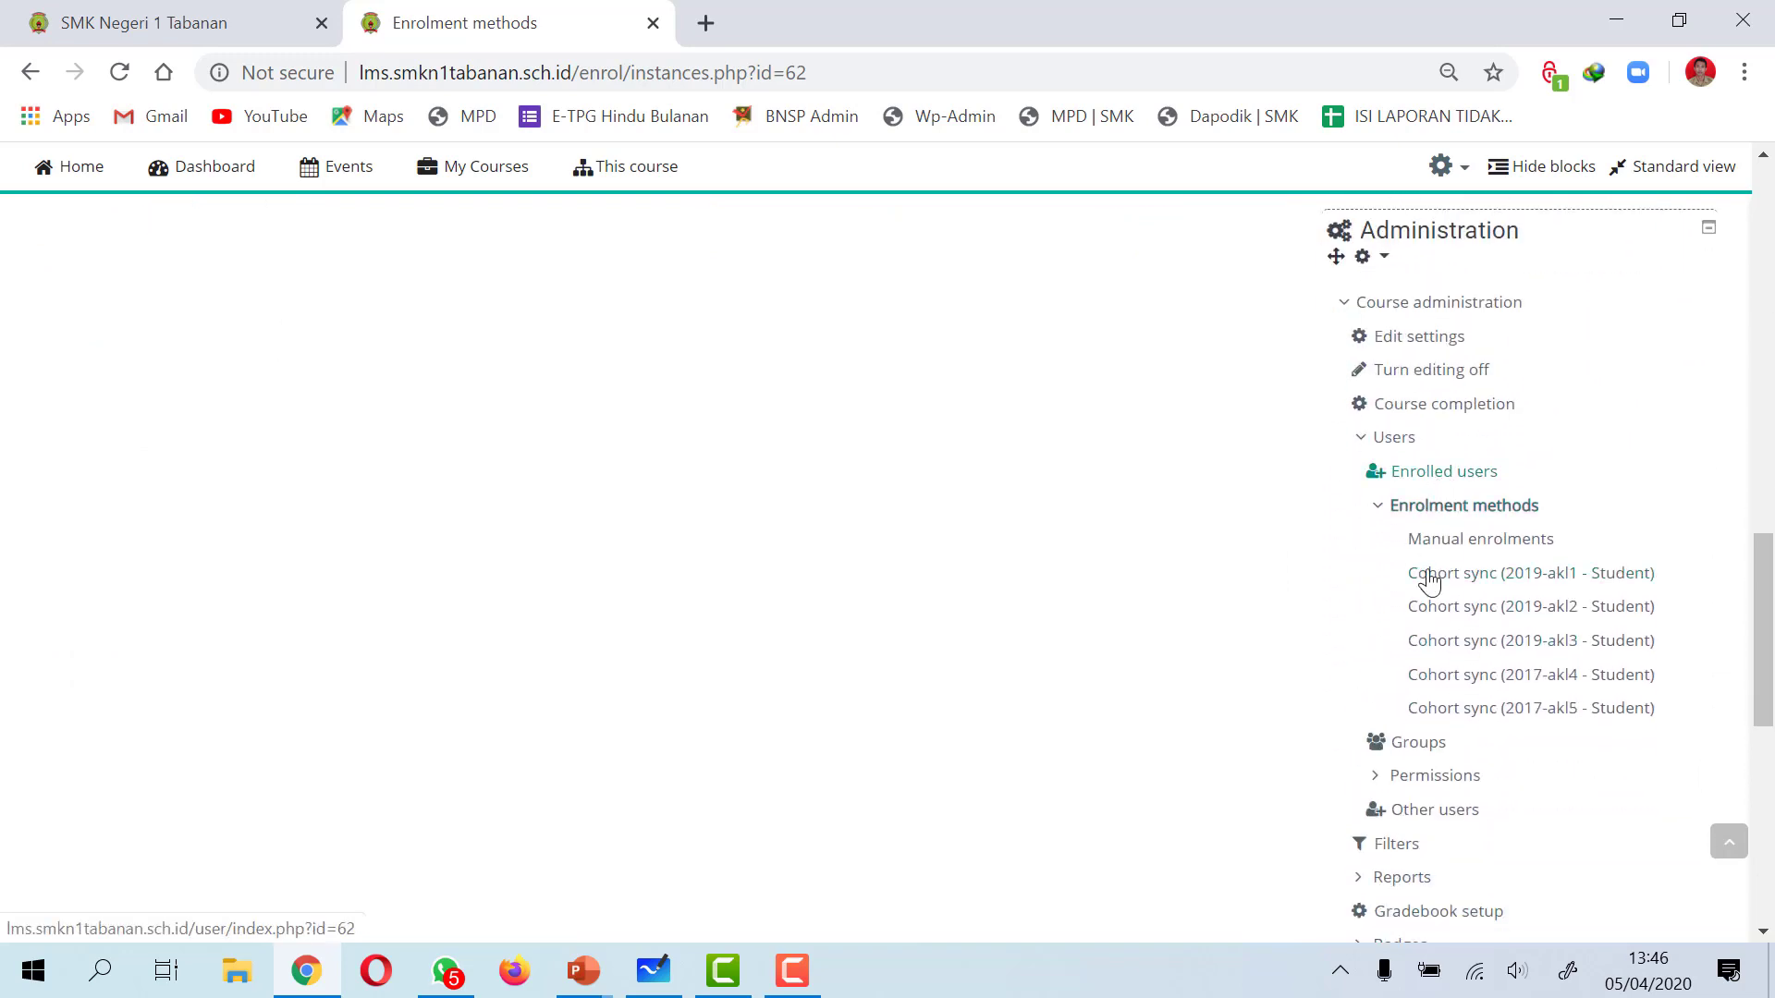
left_click(1416, 745)
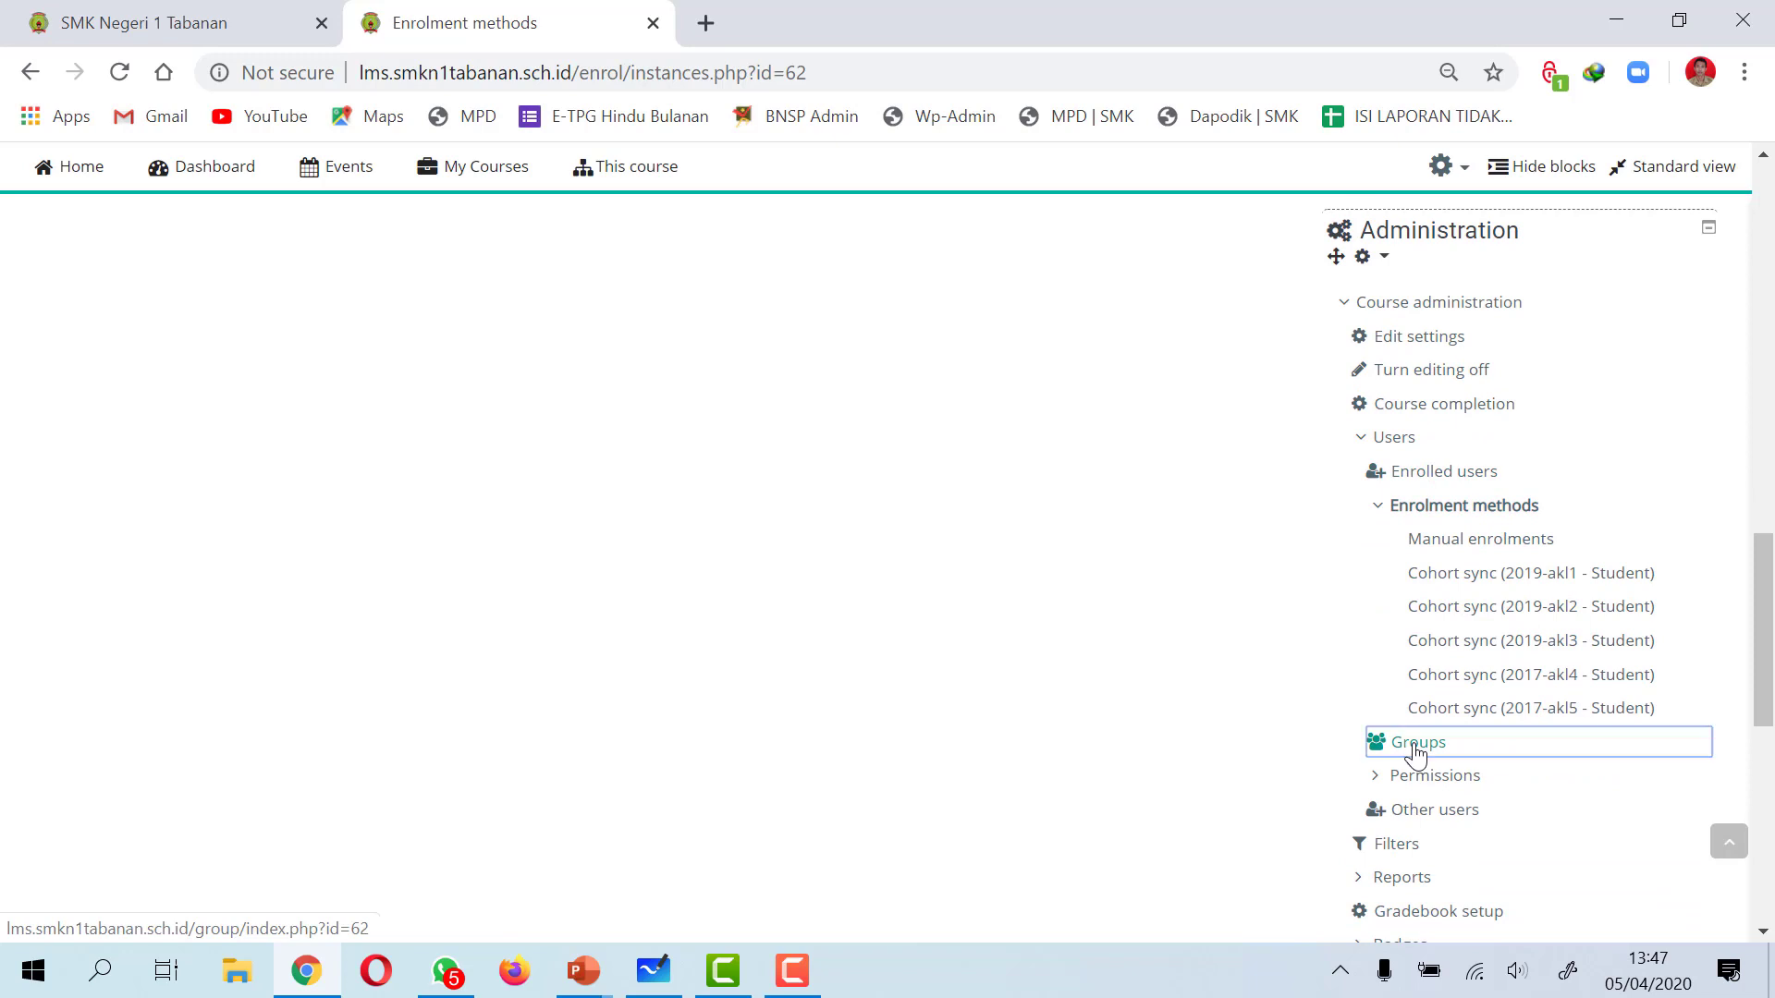
- Rename the 2017-akl4 cohort group to X AKL4 and save its group settings
scroll(932, 587, "down", 1)
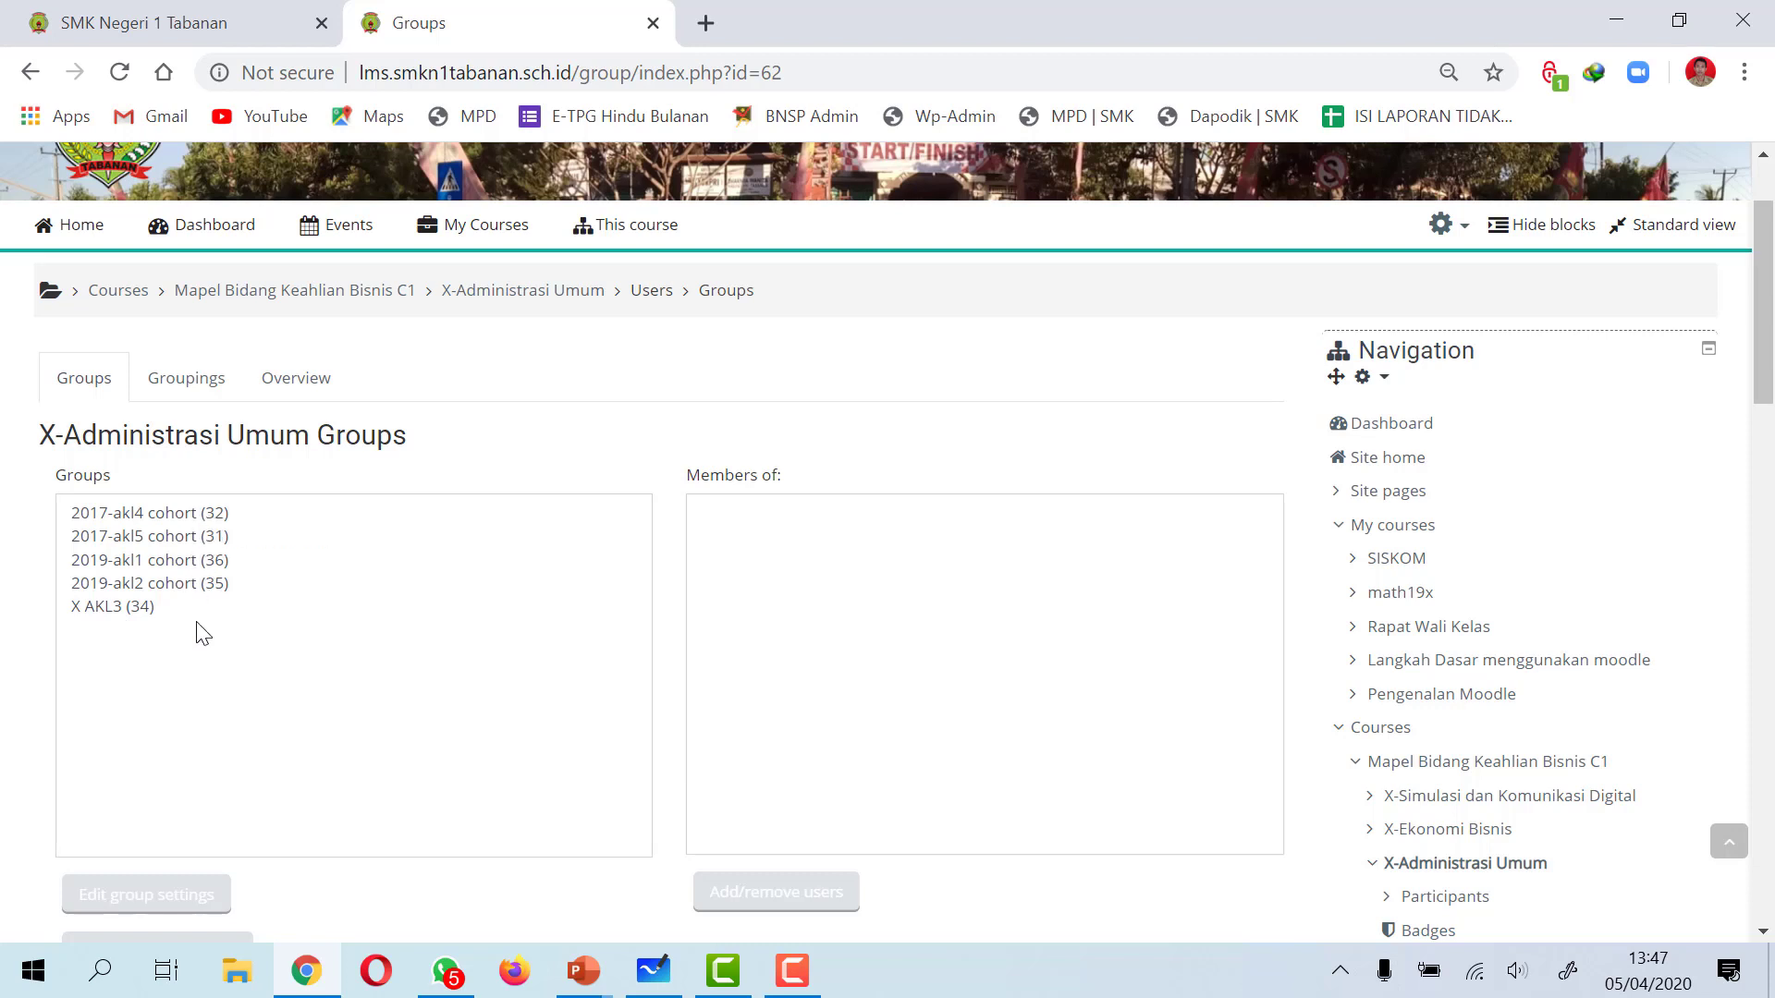
scroll(201, 628, "down", 2)
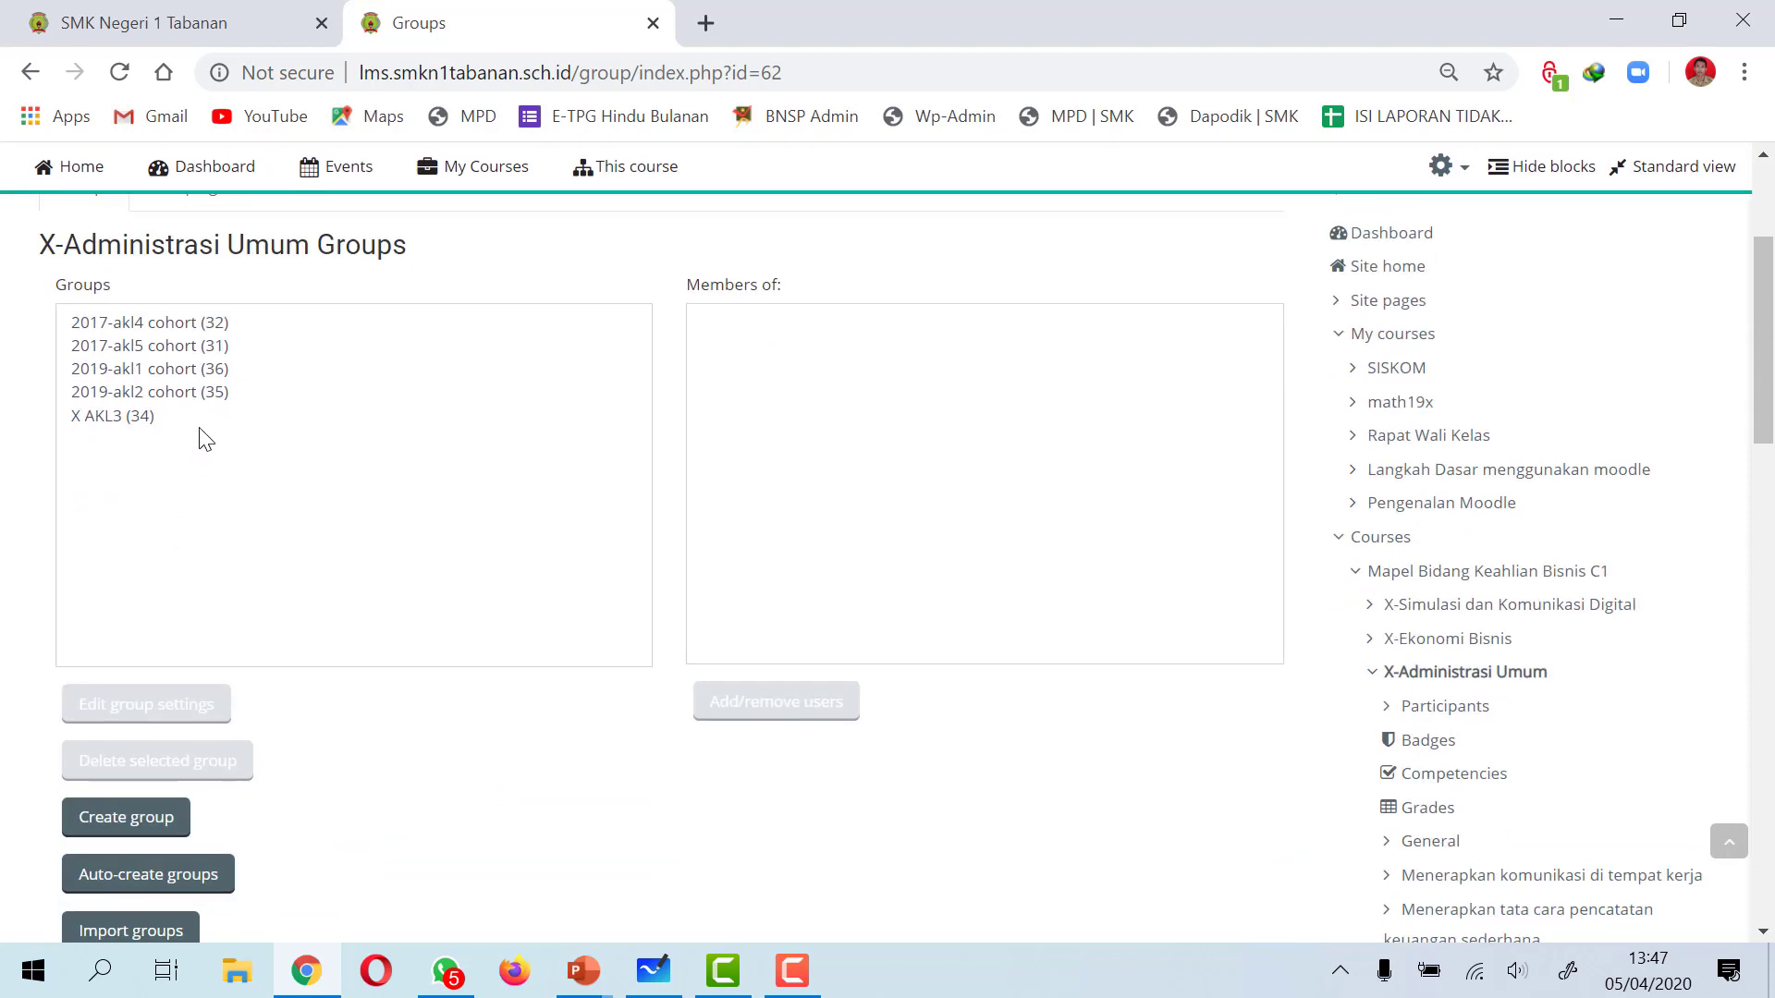
scroll(206, 531, "up", 2)
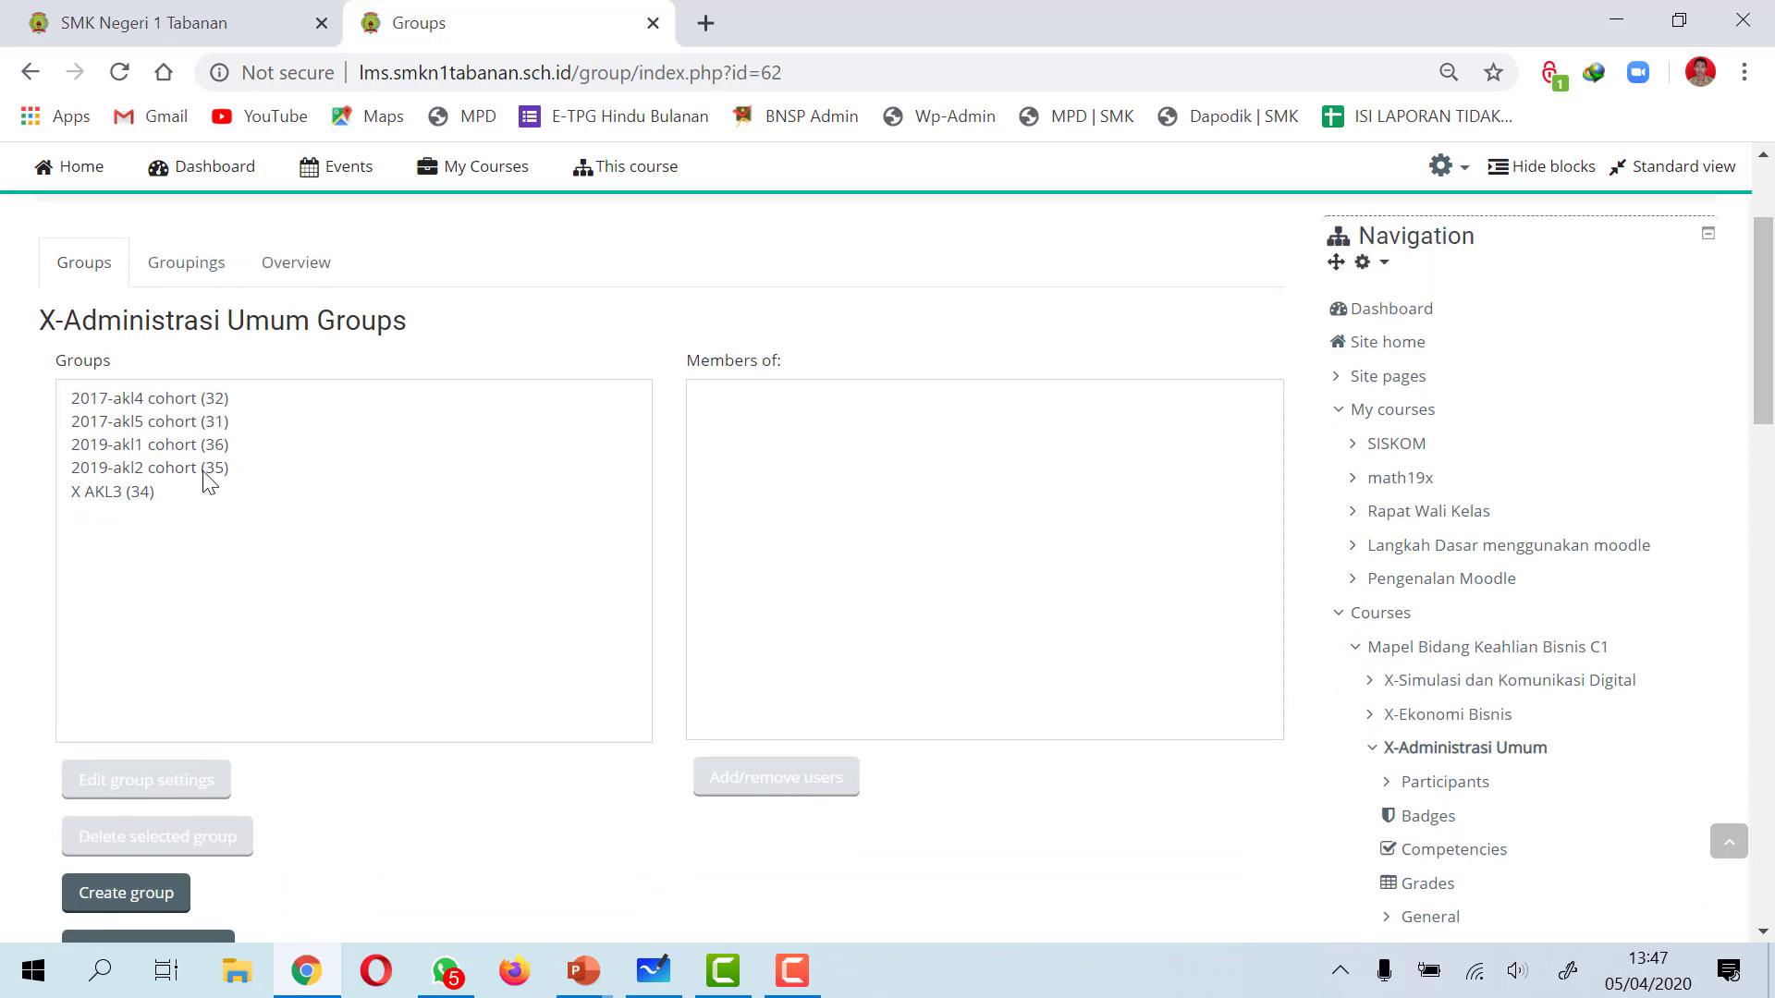
left_click(159, 514)
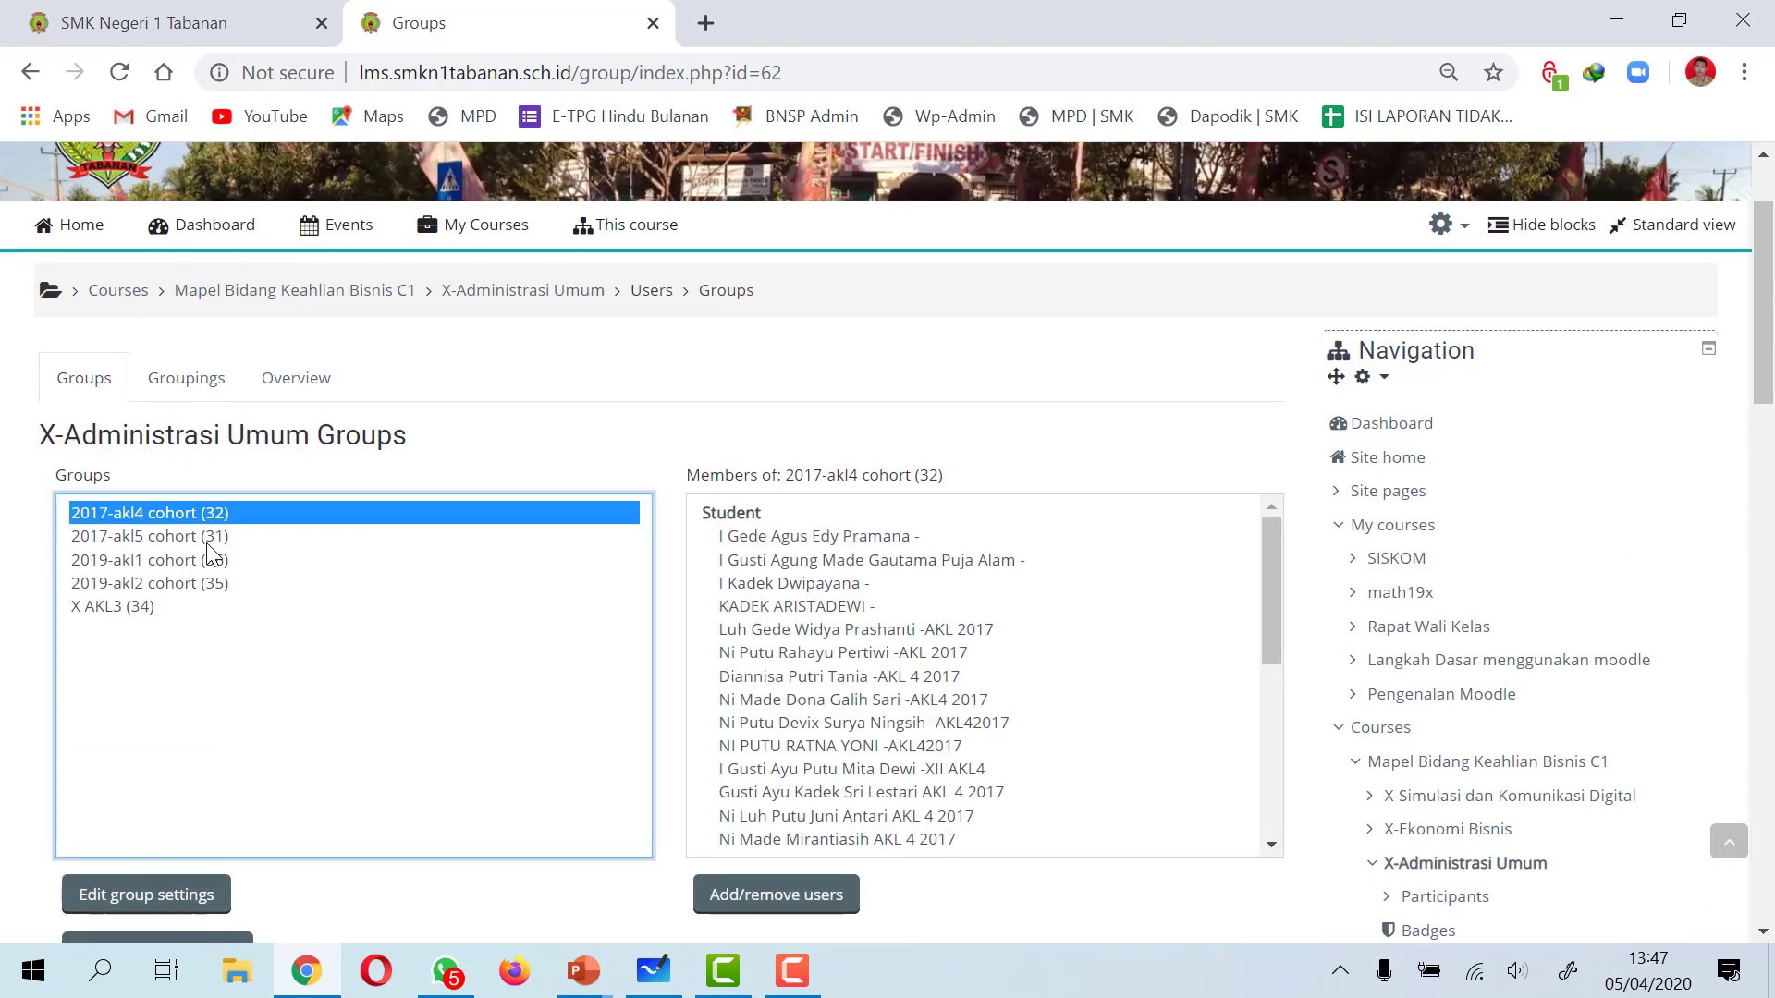
scroll(185, 751, "down", 2)
left_click(145, 713)
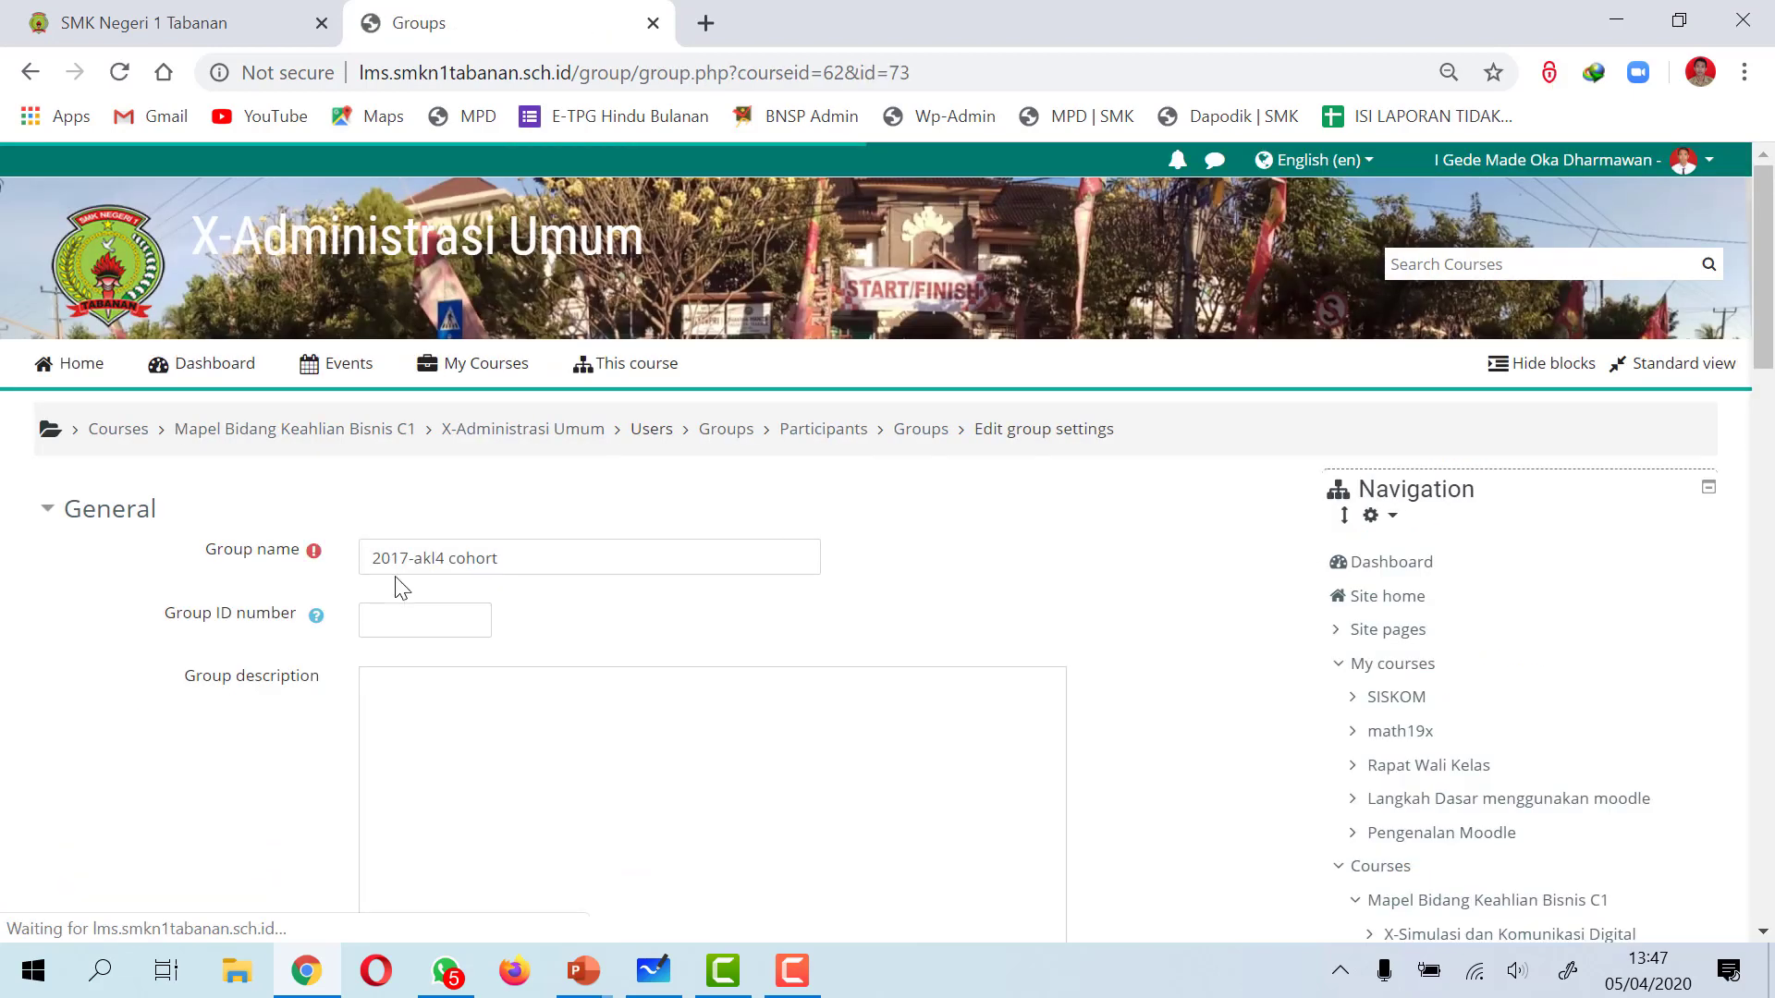
left_click(515, 562)
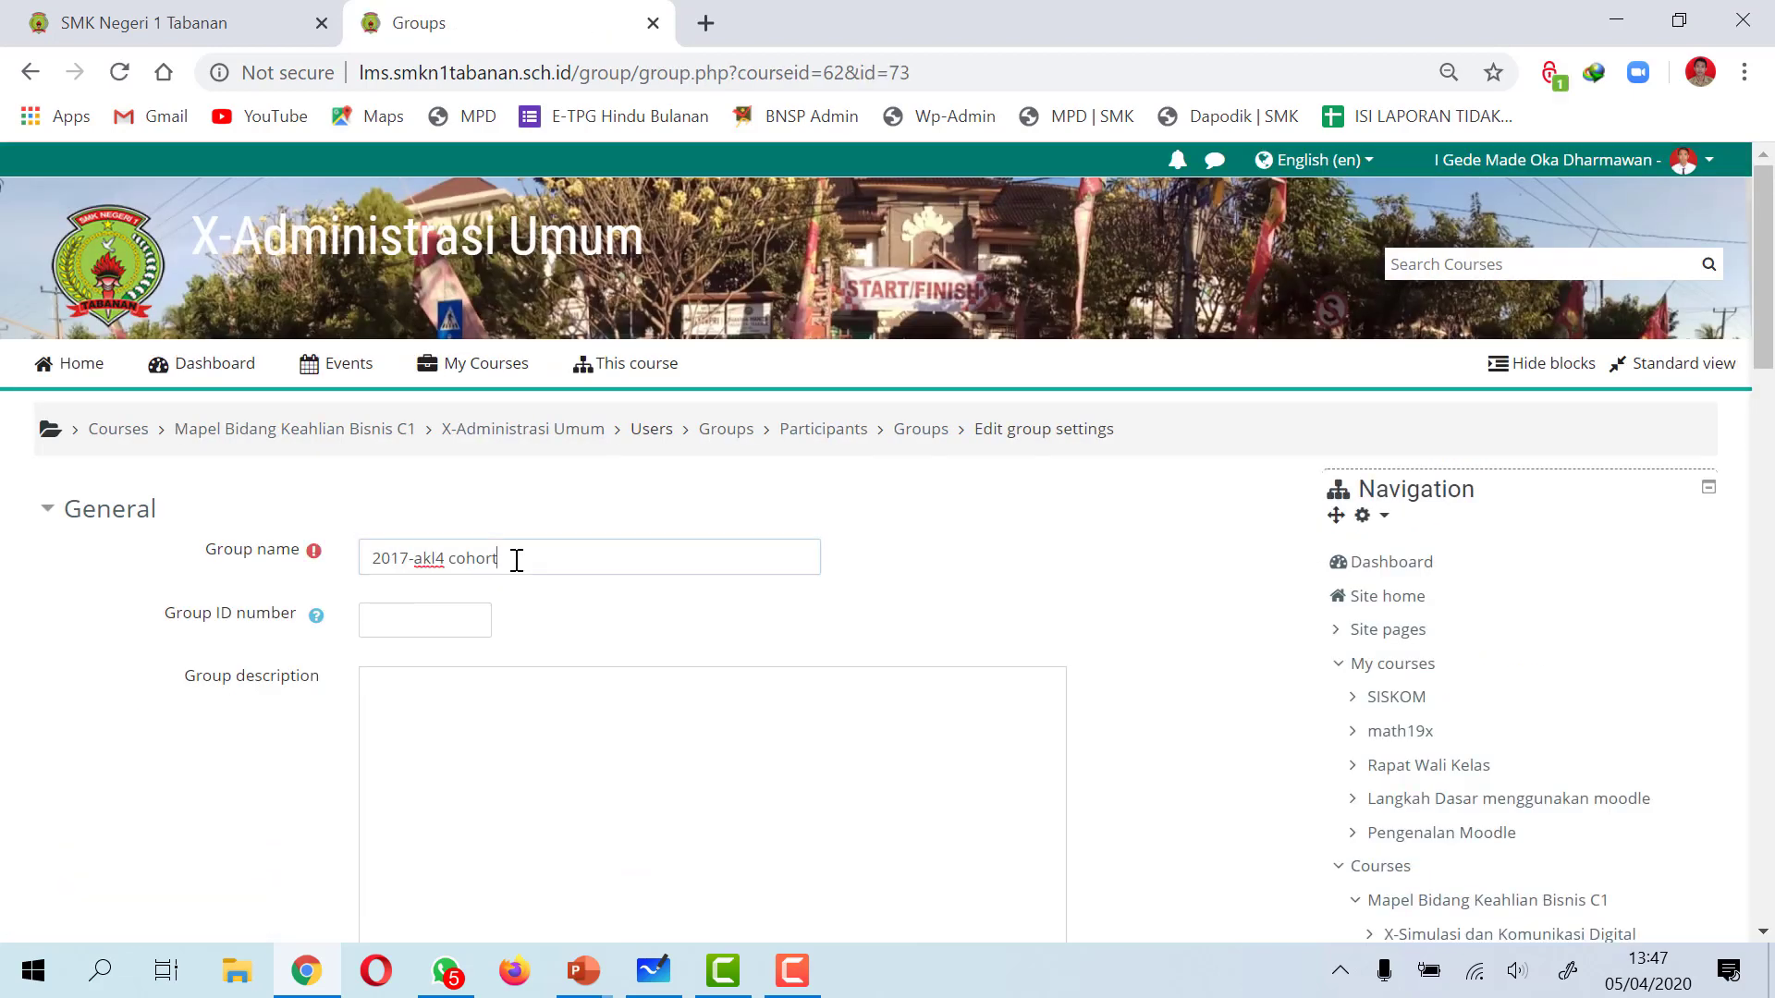
left_click_drag(515, 562, 340, 580)
type("X")
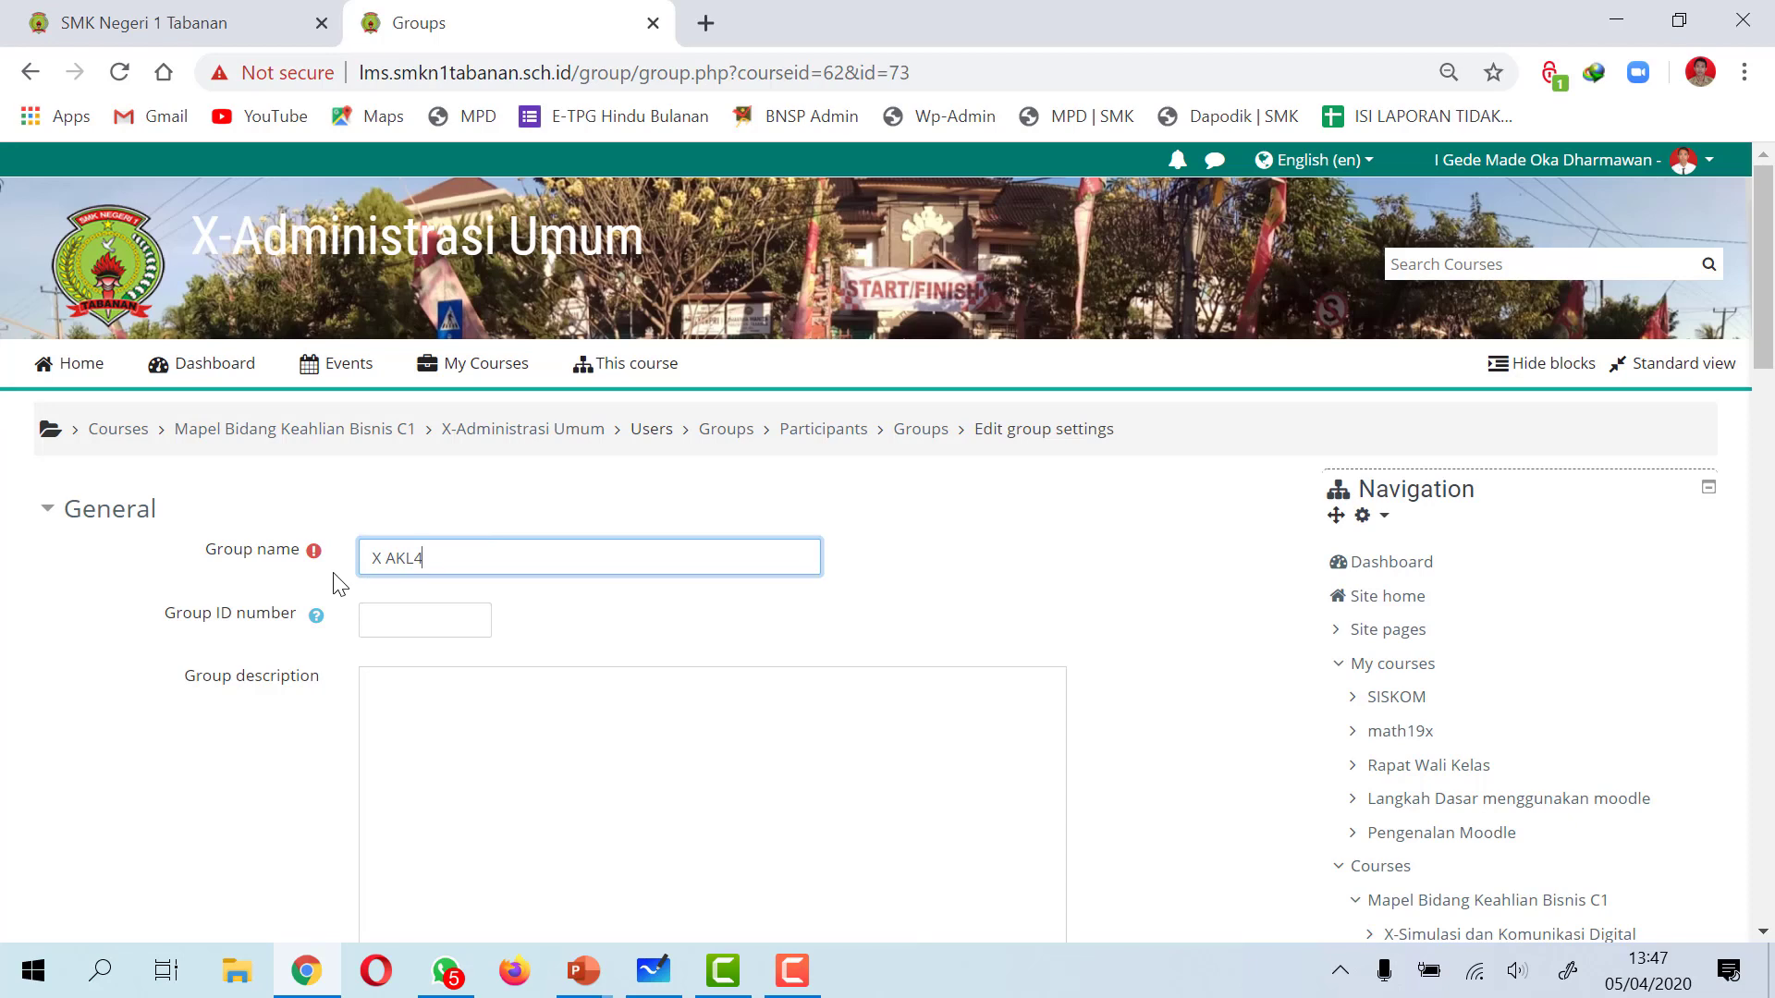
type(" AKL4")
scroll(380, 578, "down", 9)
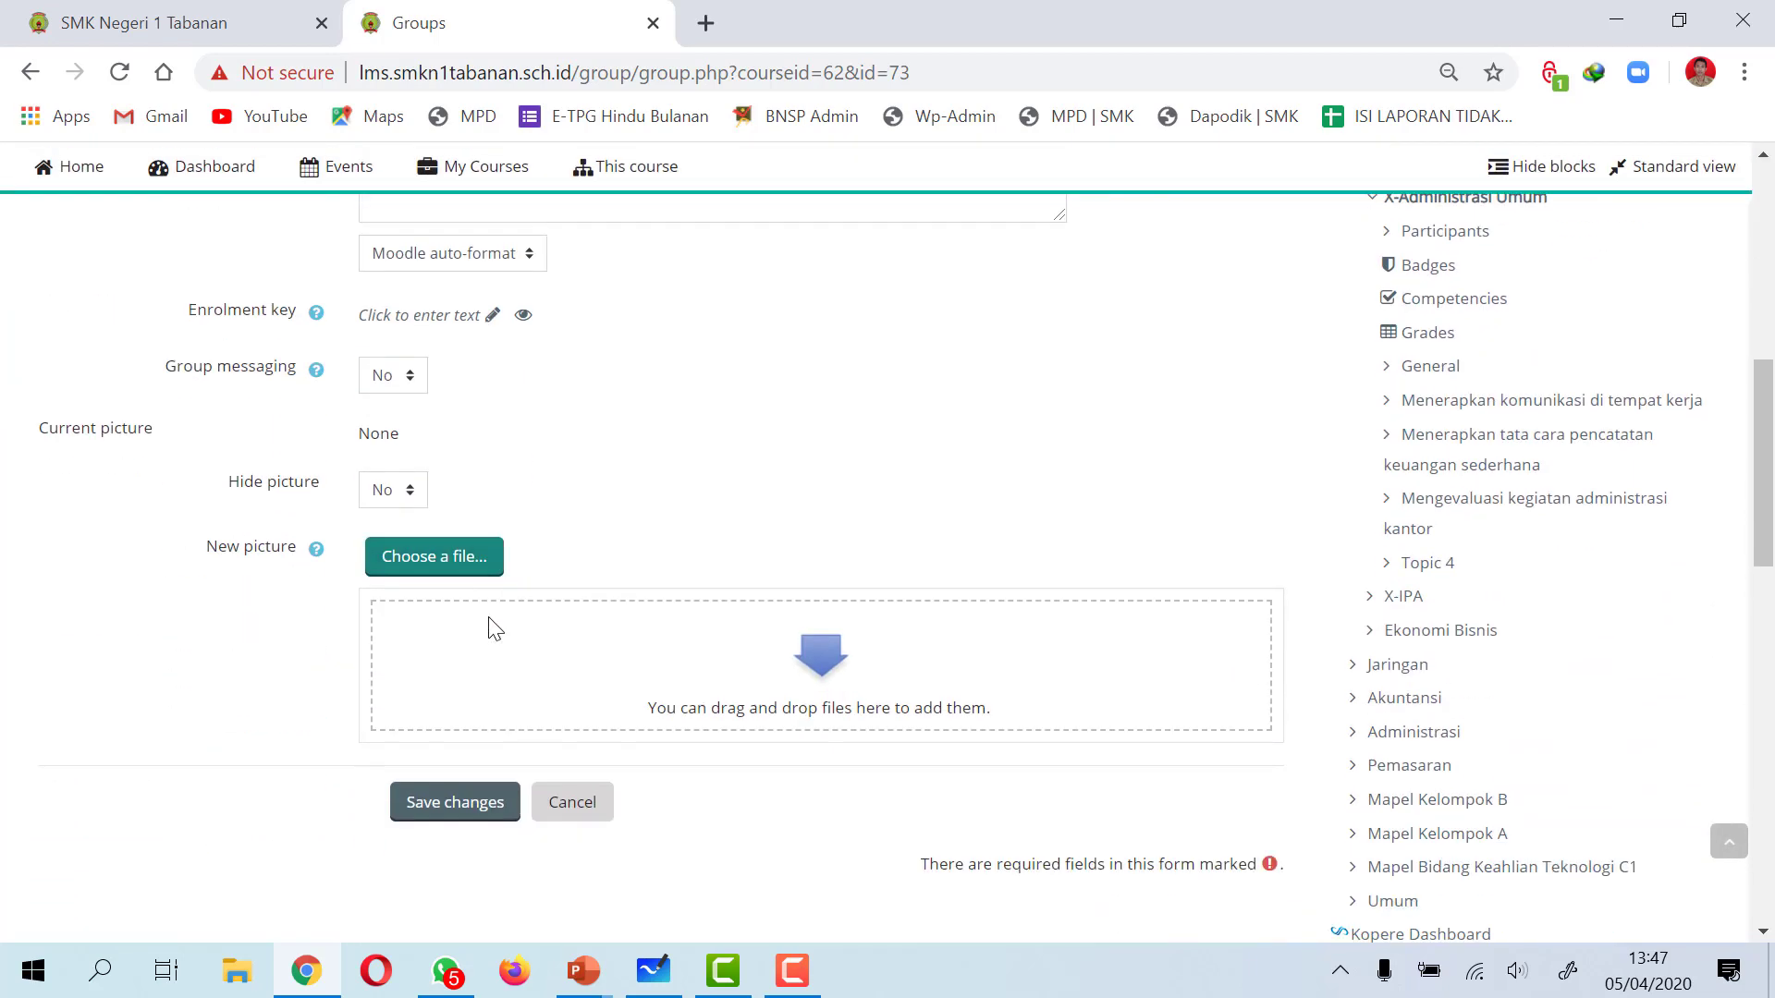
left_click(462, 725)
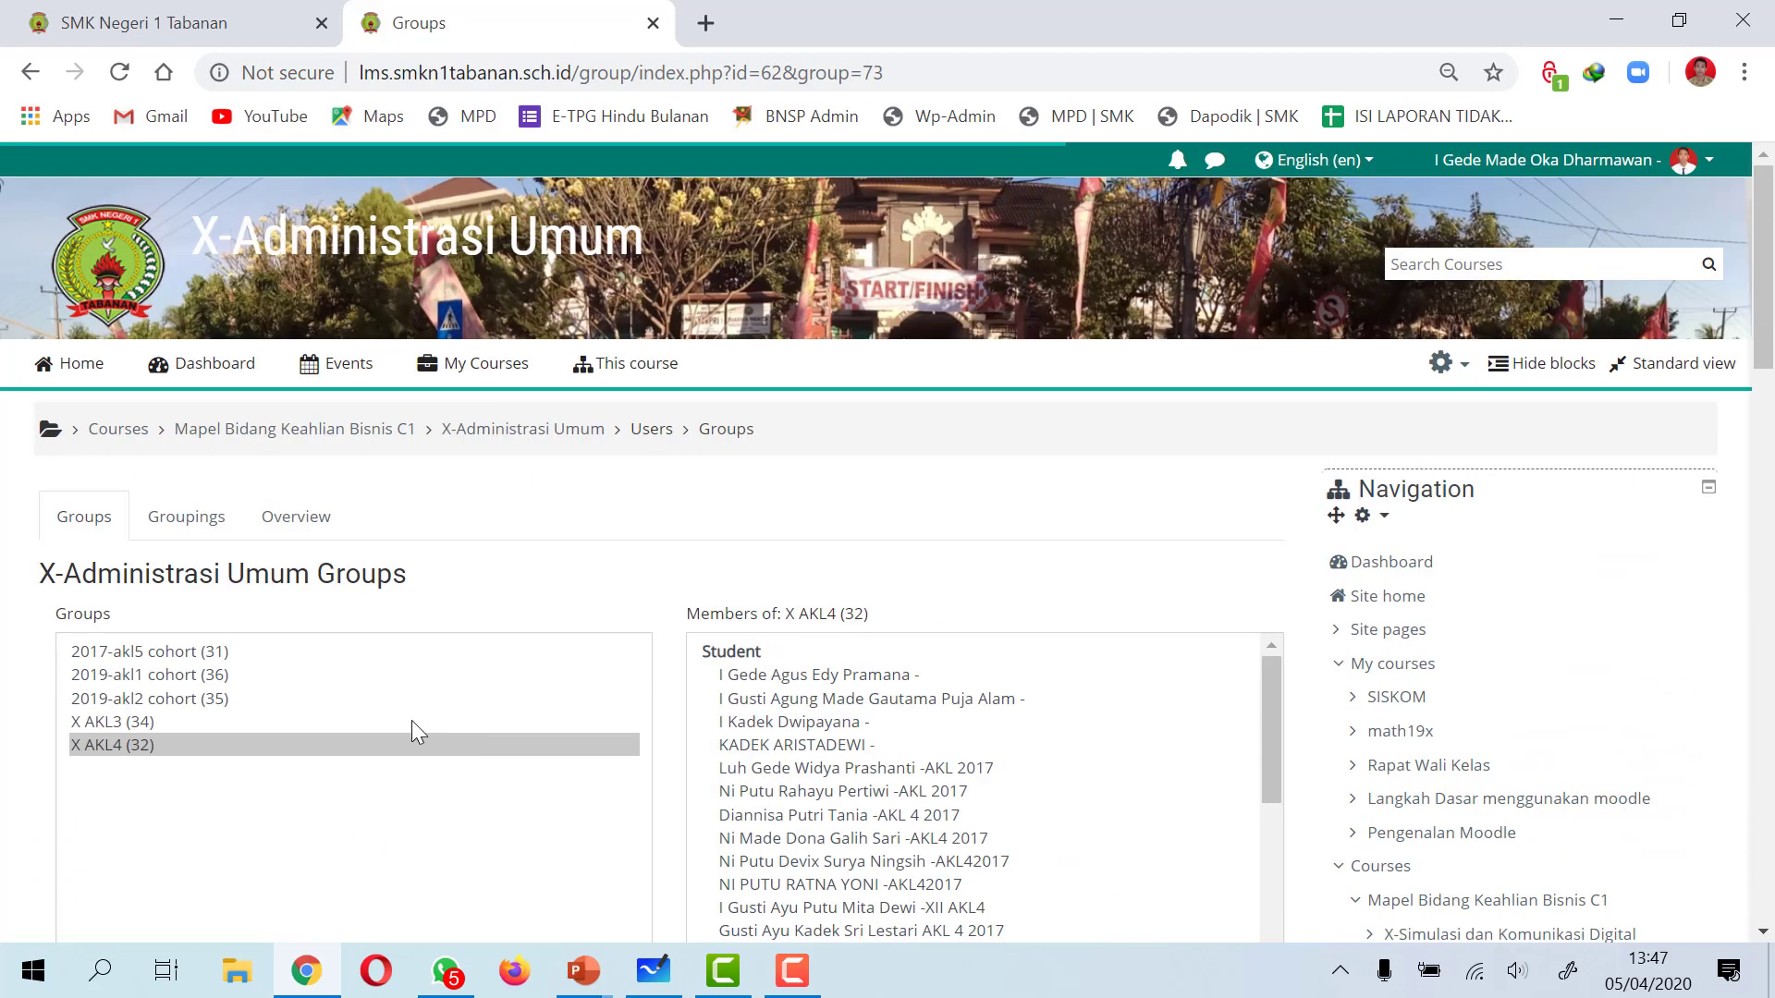
- Rename the 2017-akl5 cohort group to X AKL5
left_click_drag(118, 658, 114, 647)
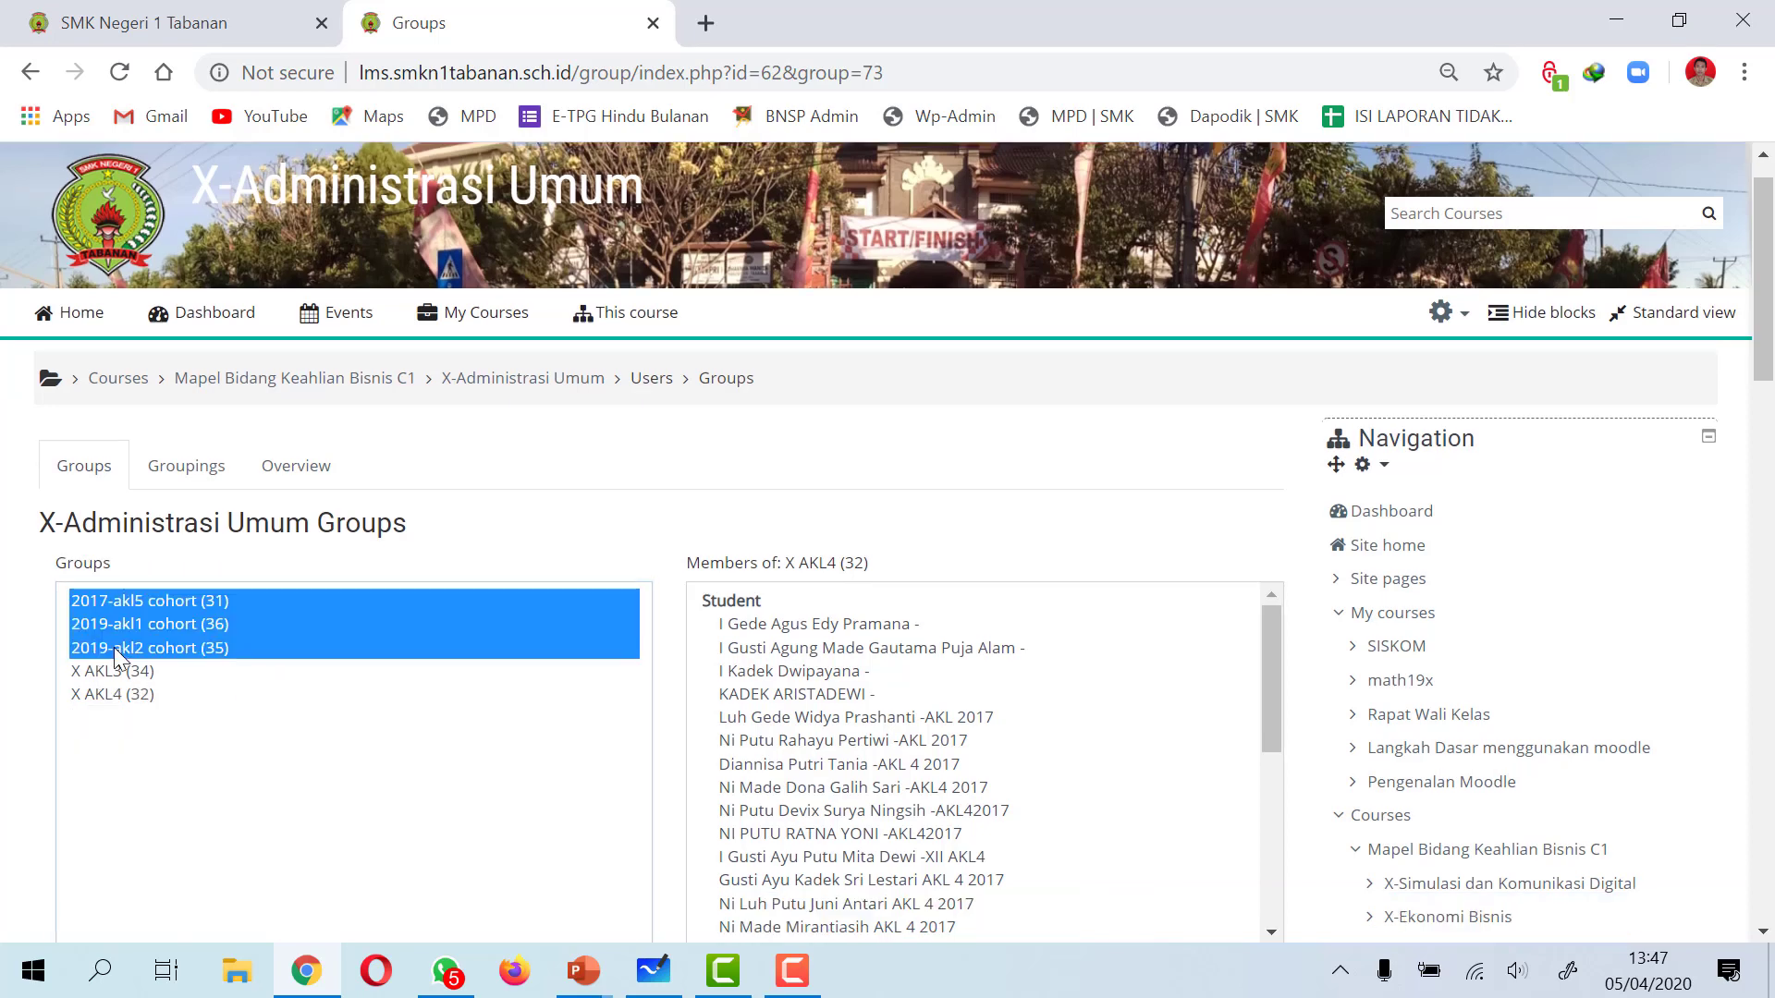
left_click(205, 696)
left_click(202, 603)
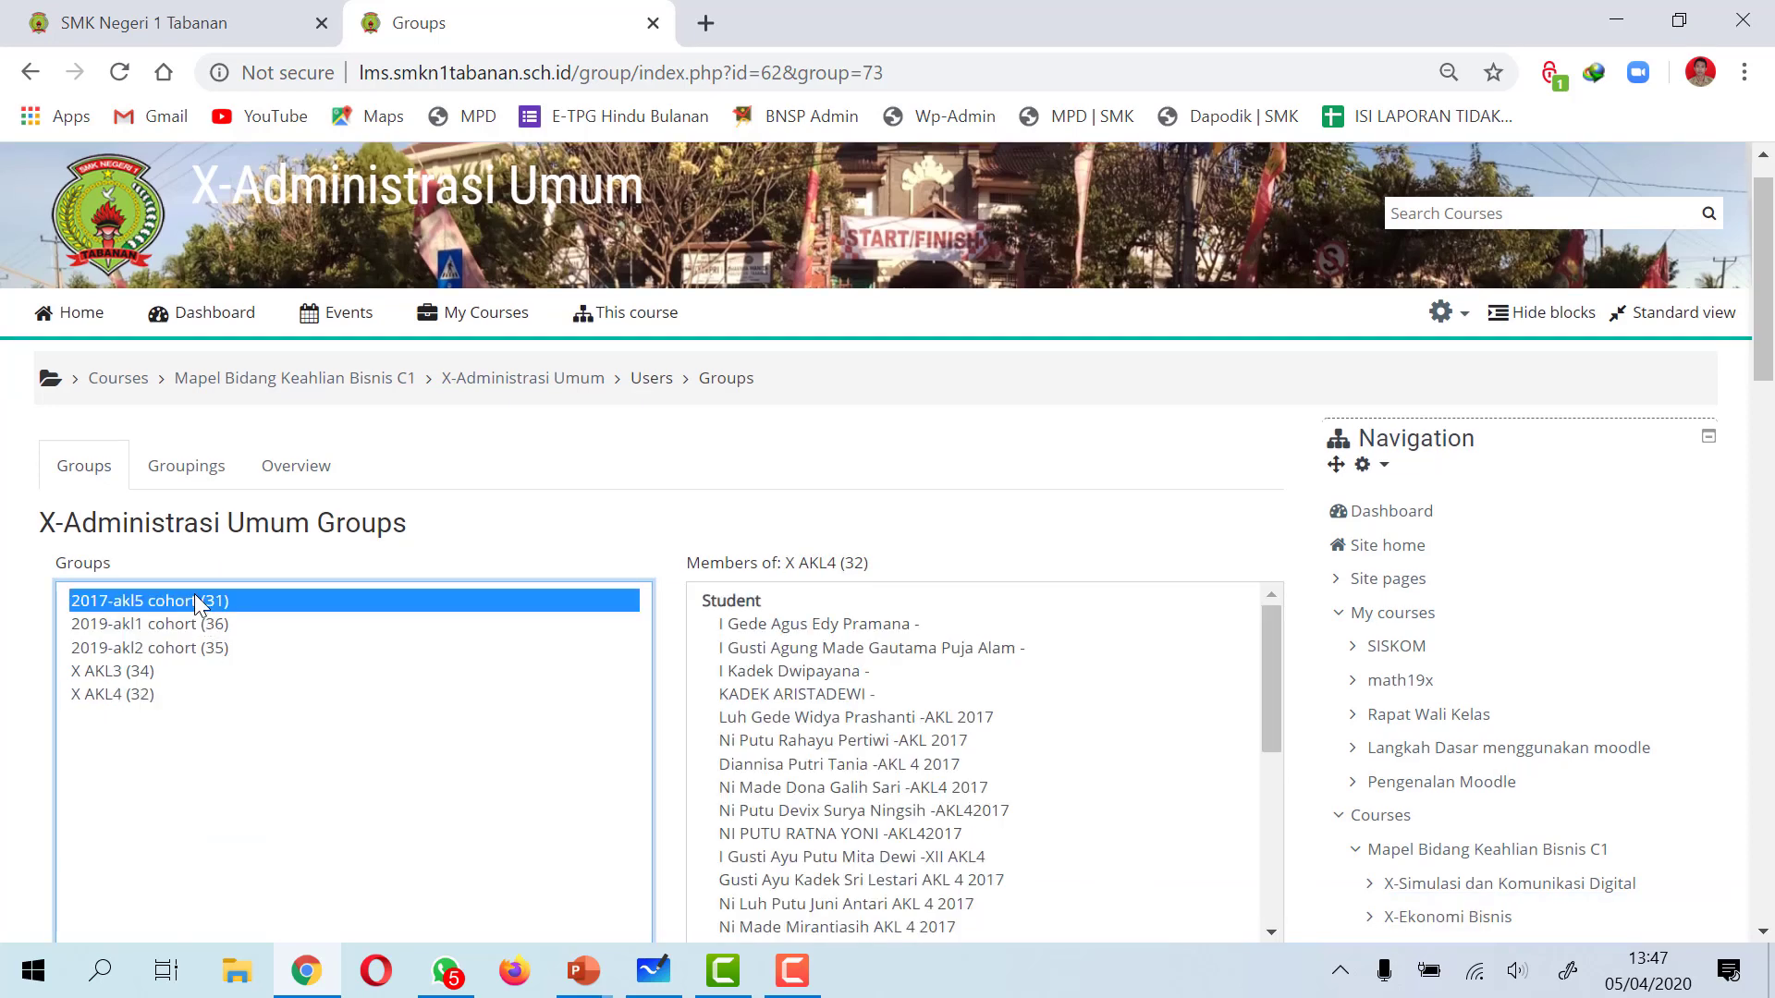
scroll(194, 600, "down", 3)
left_click(187, 678)
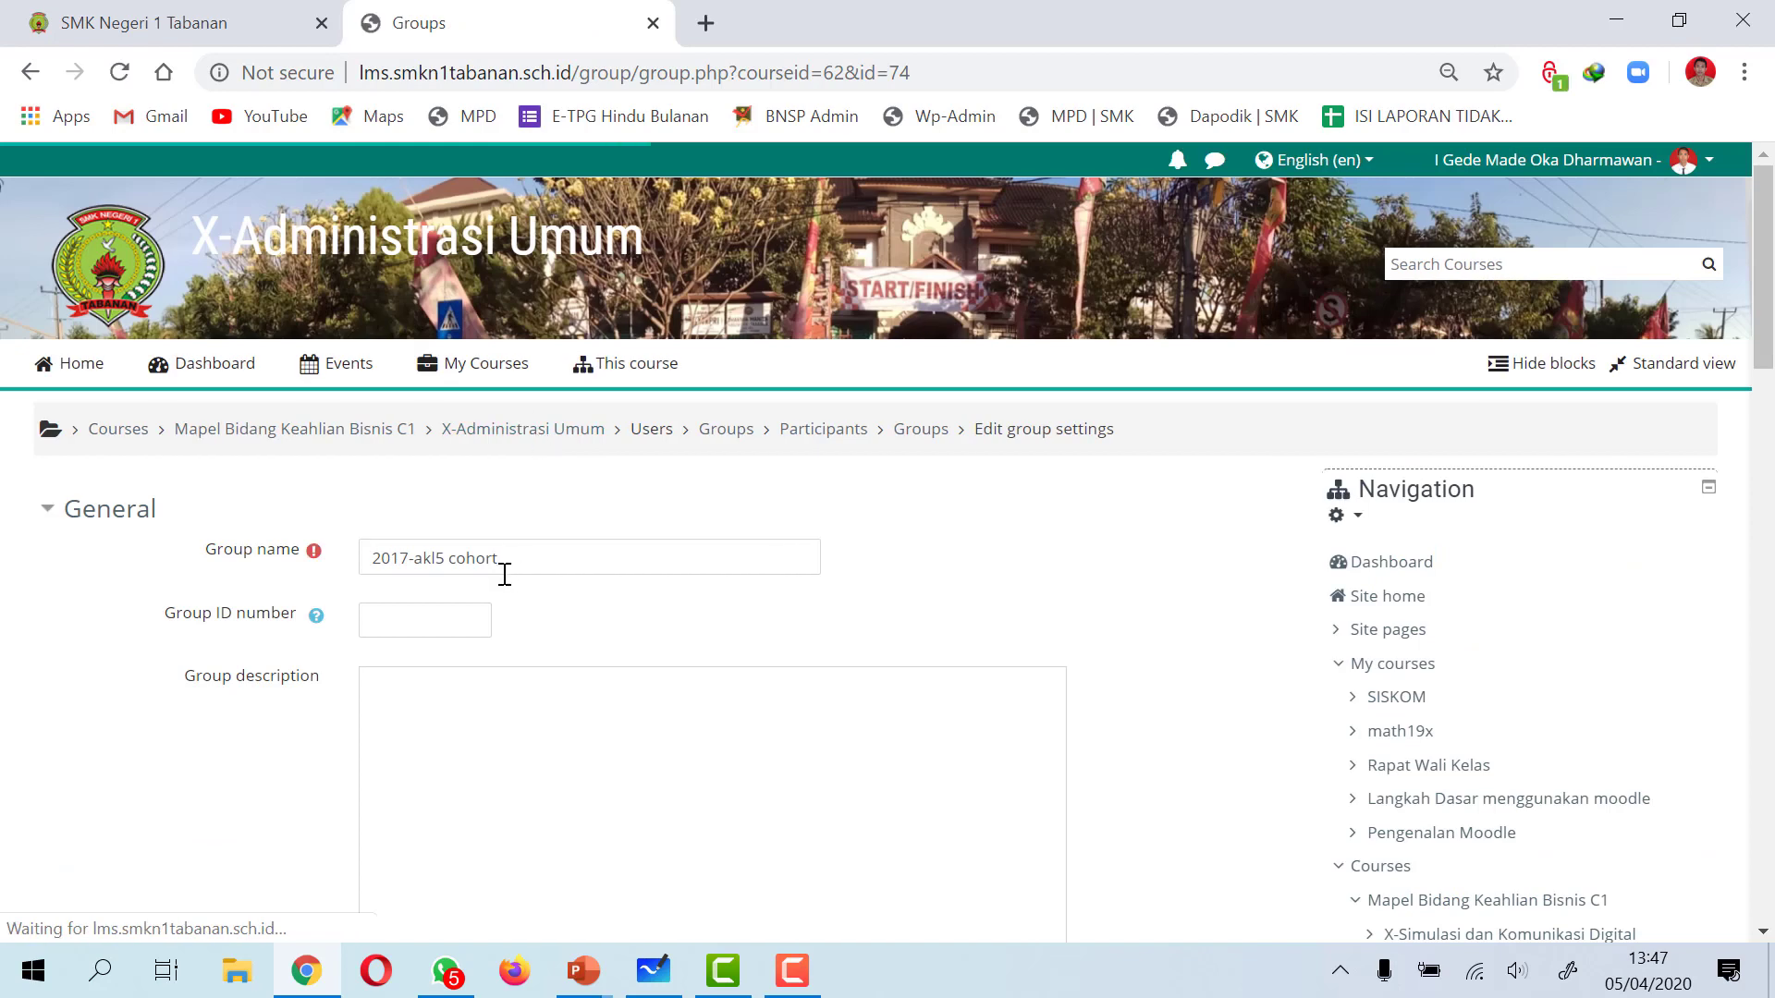
left_click_drag(499, 560, 268, 563)
type("X")
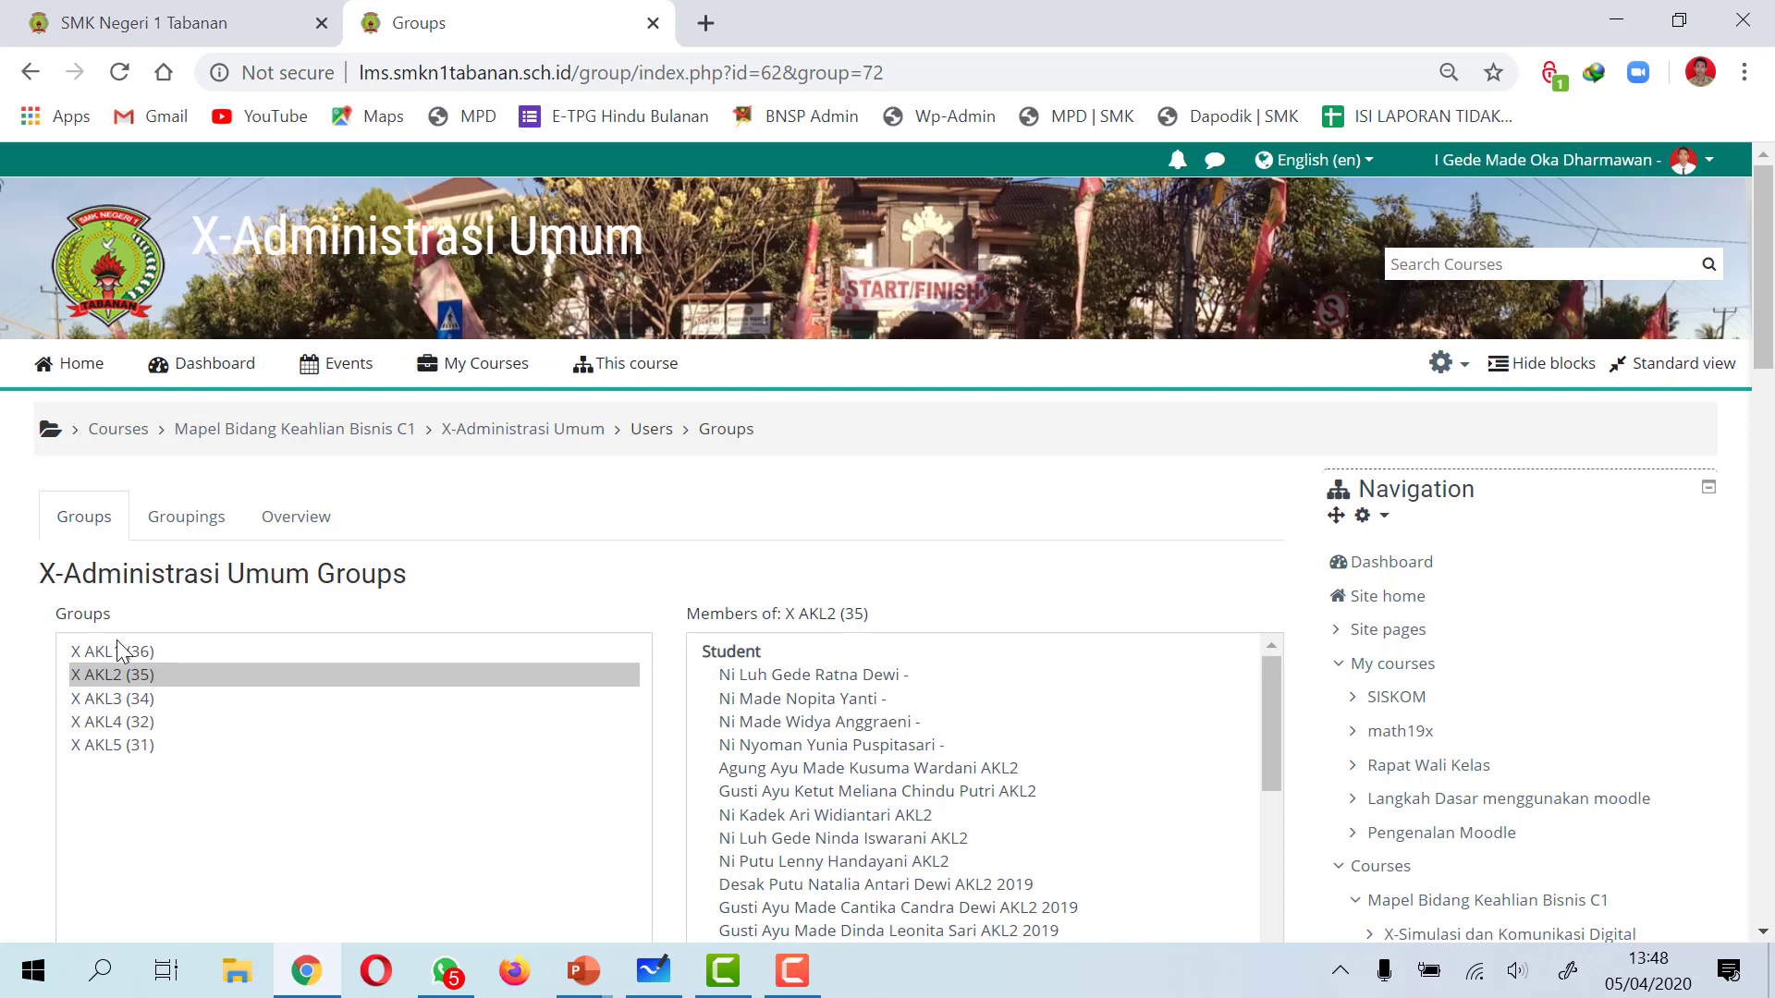
- Return from the groups list to the main page of the X-Administrasi Umum course
scroll(242, 698, "down", 1)
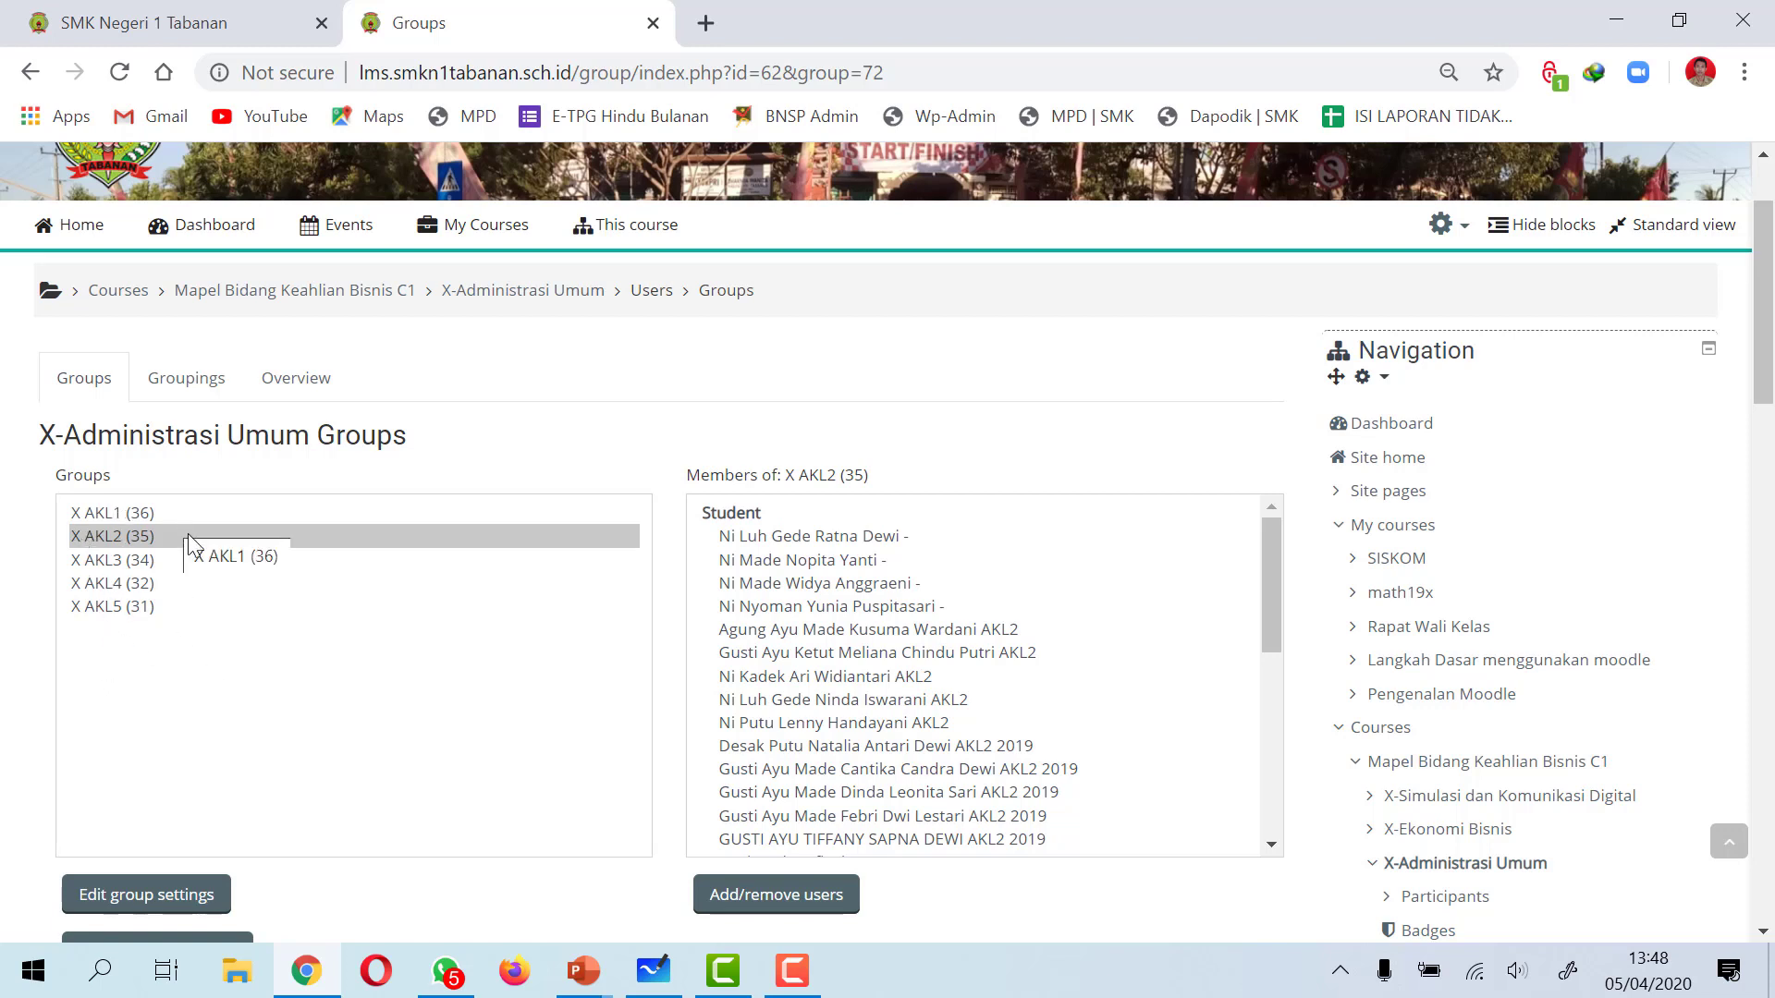
scroll(277, 550, "down", 2)
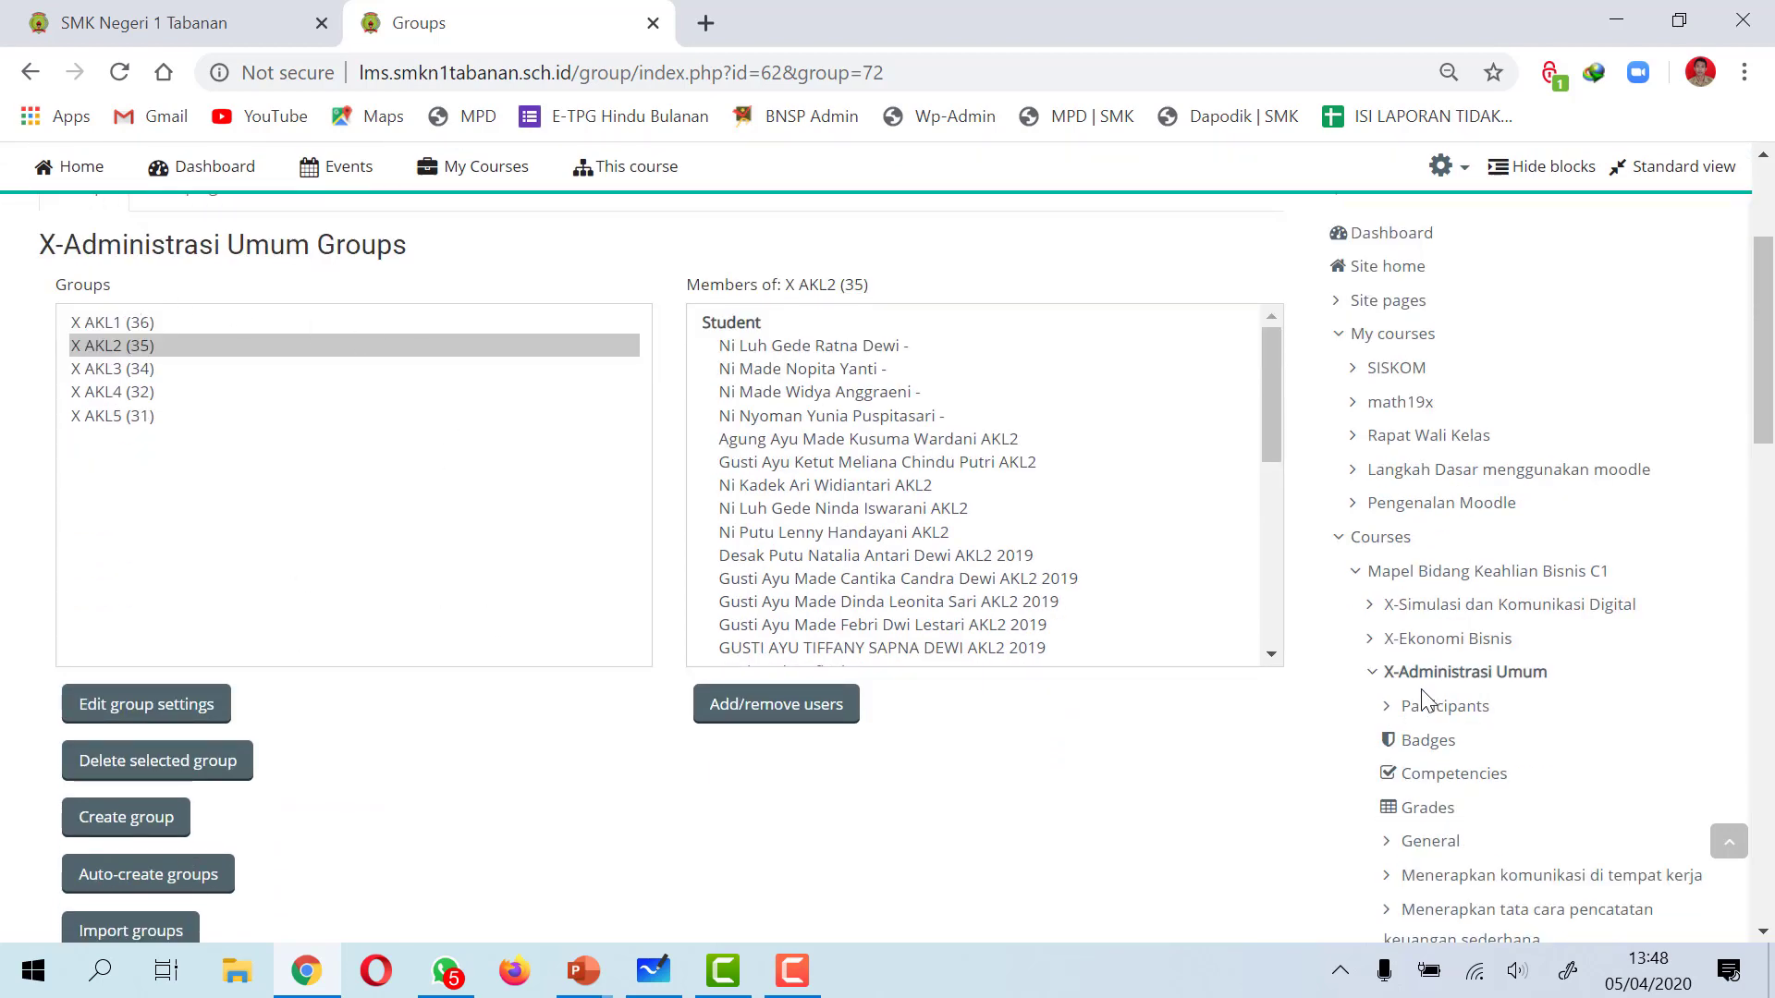
scroll(1400, 839, "down", 2)
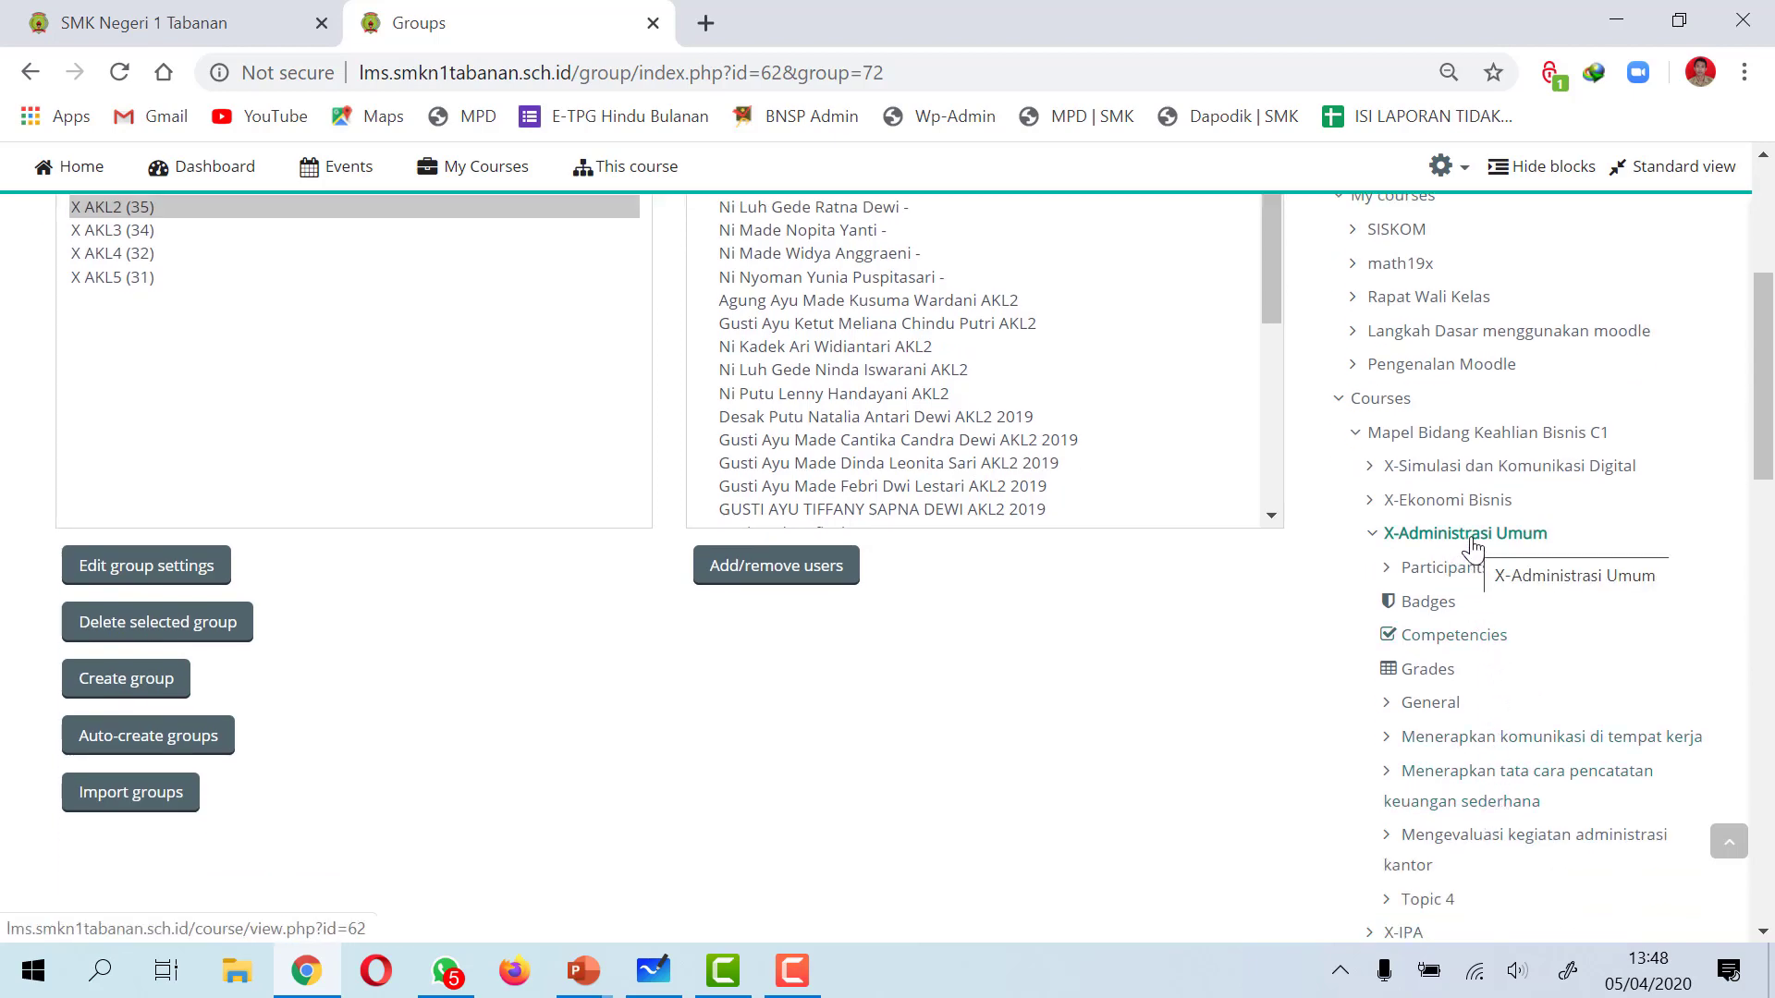
scroll(1470, 547, "up", 5)
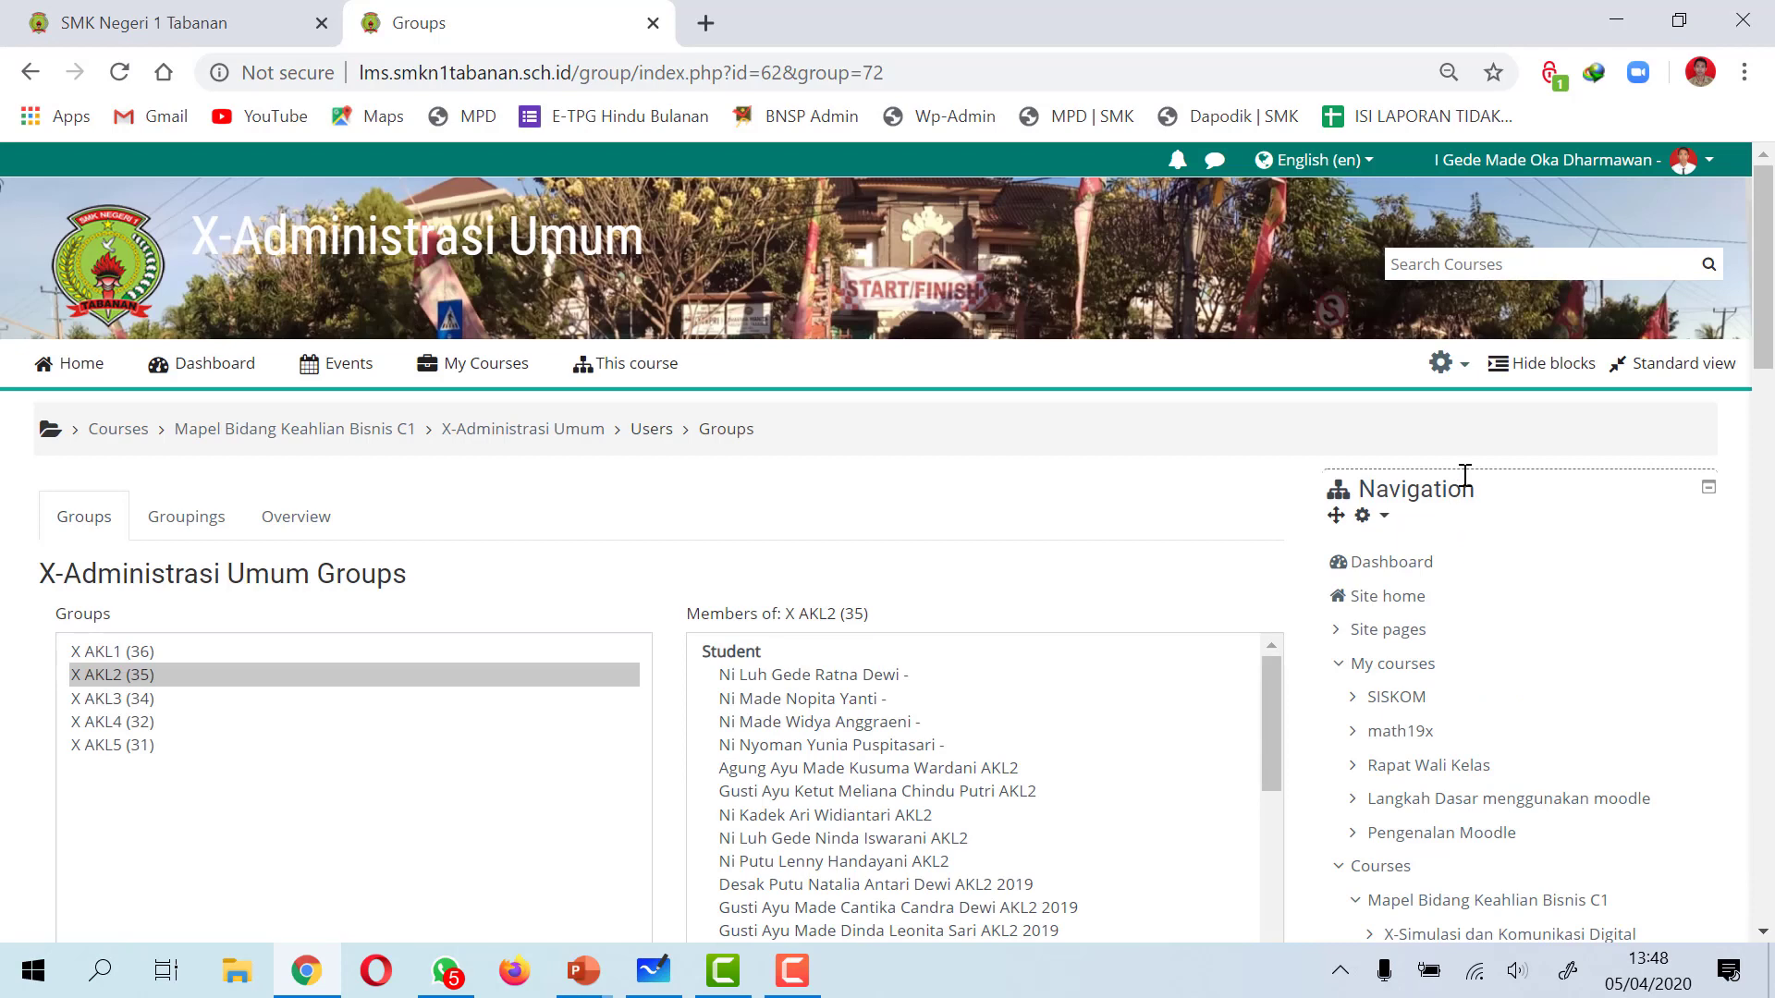
scroll(1465, 476, "down", 7)
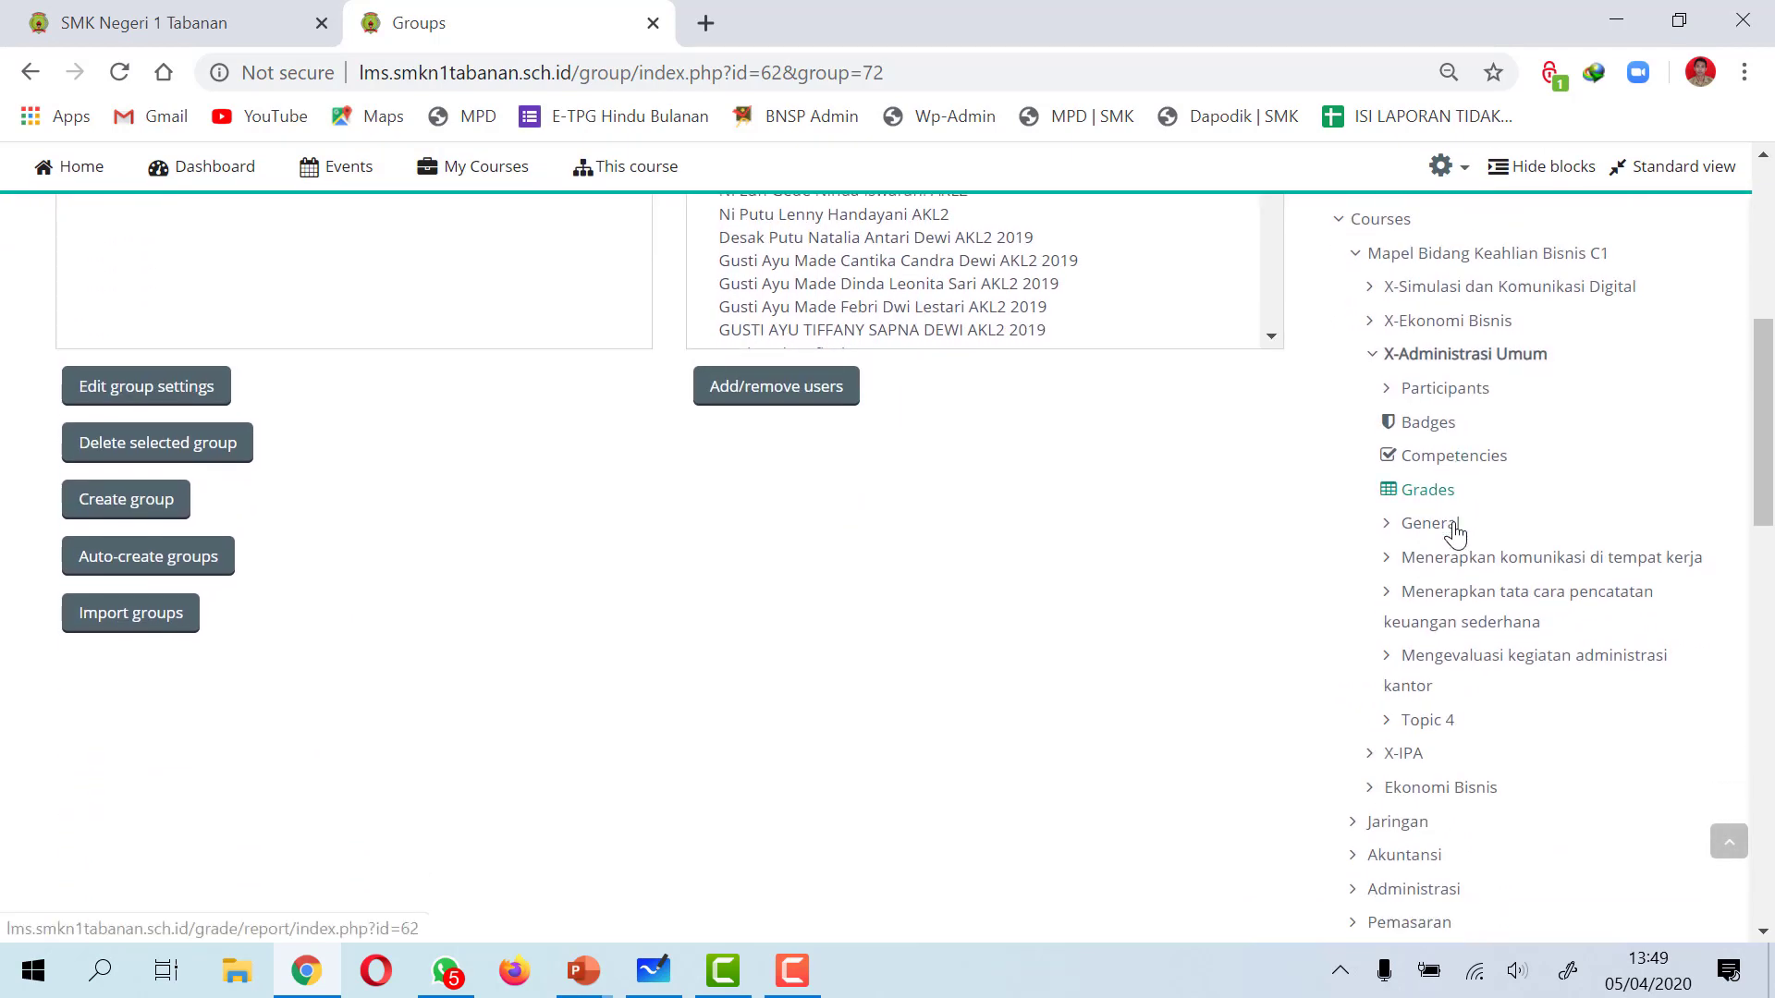
scroll(1455, 534, "down", 1)
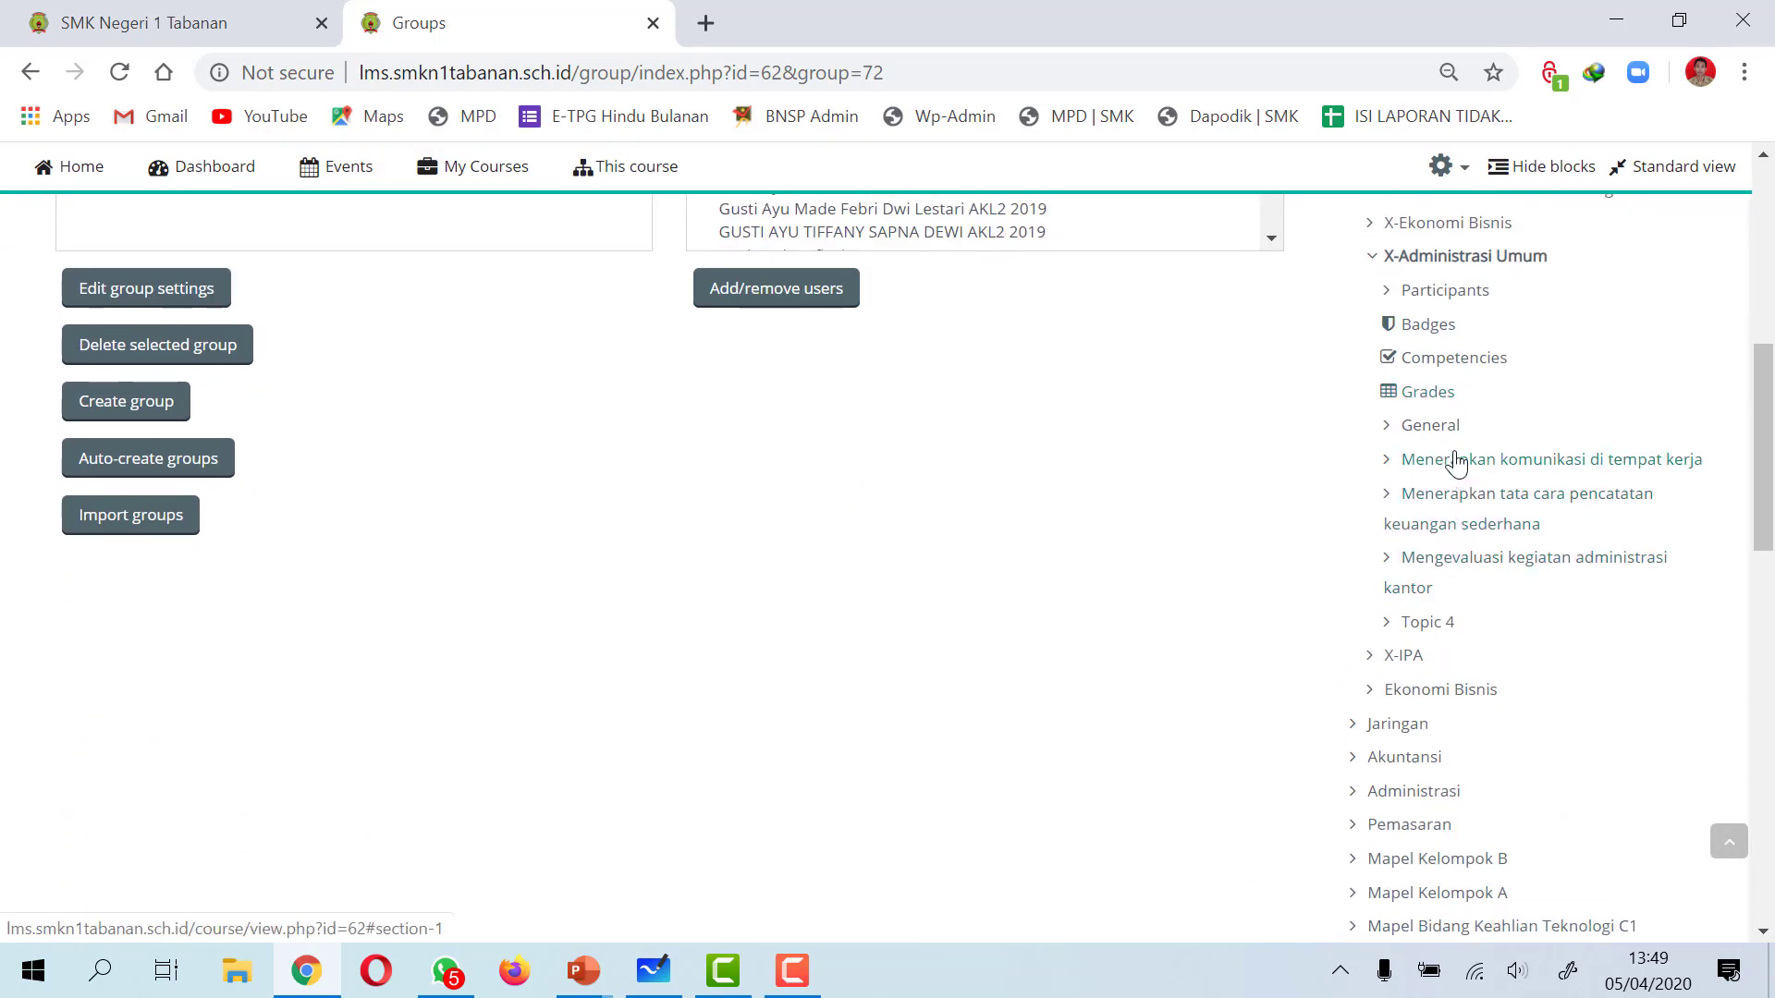
scroll(1449, 602, "down", 1)
scroll(1458, 622, "down", 1)
scroll(1465, 582, "up", 2)
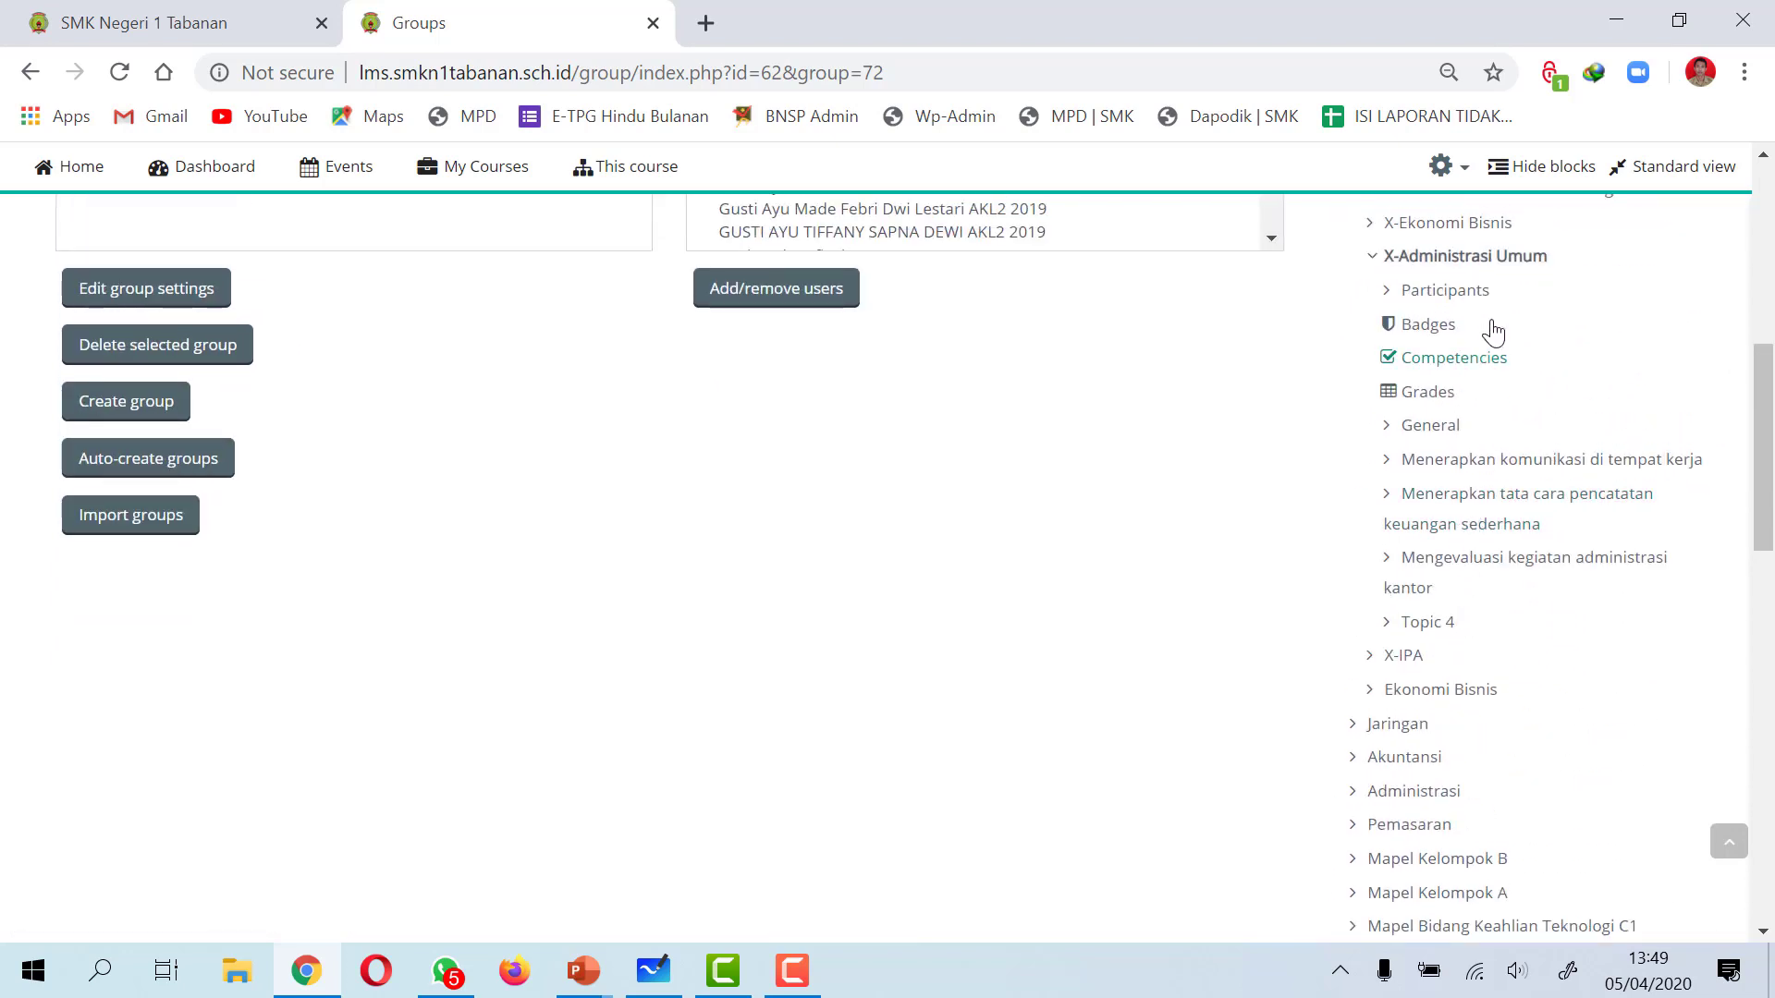
left_click(1484, 260)
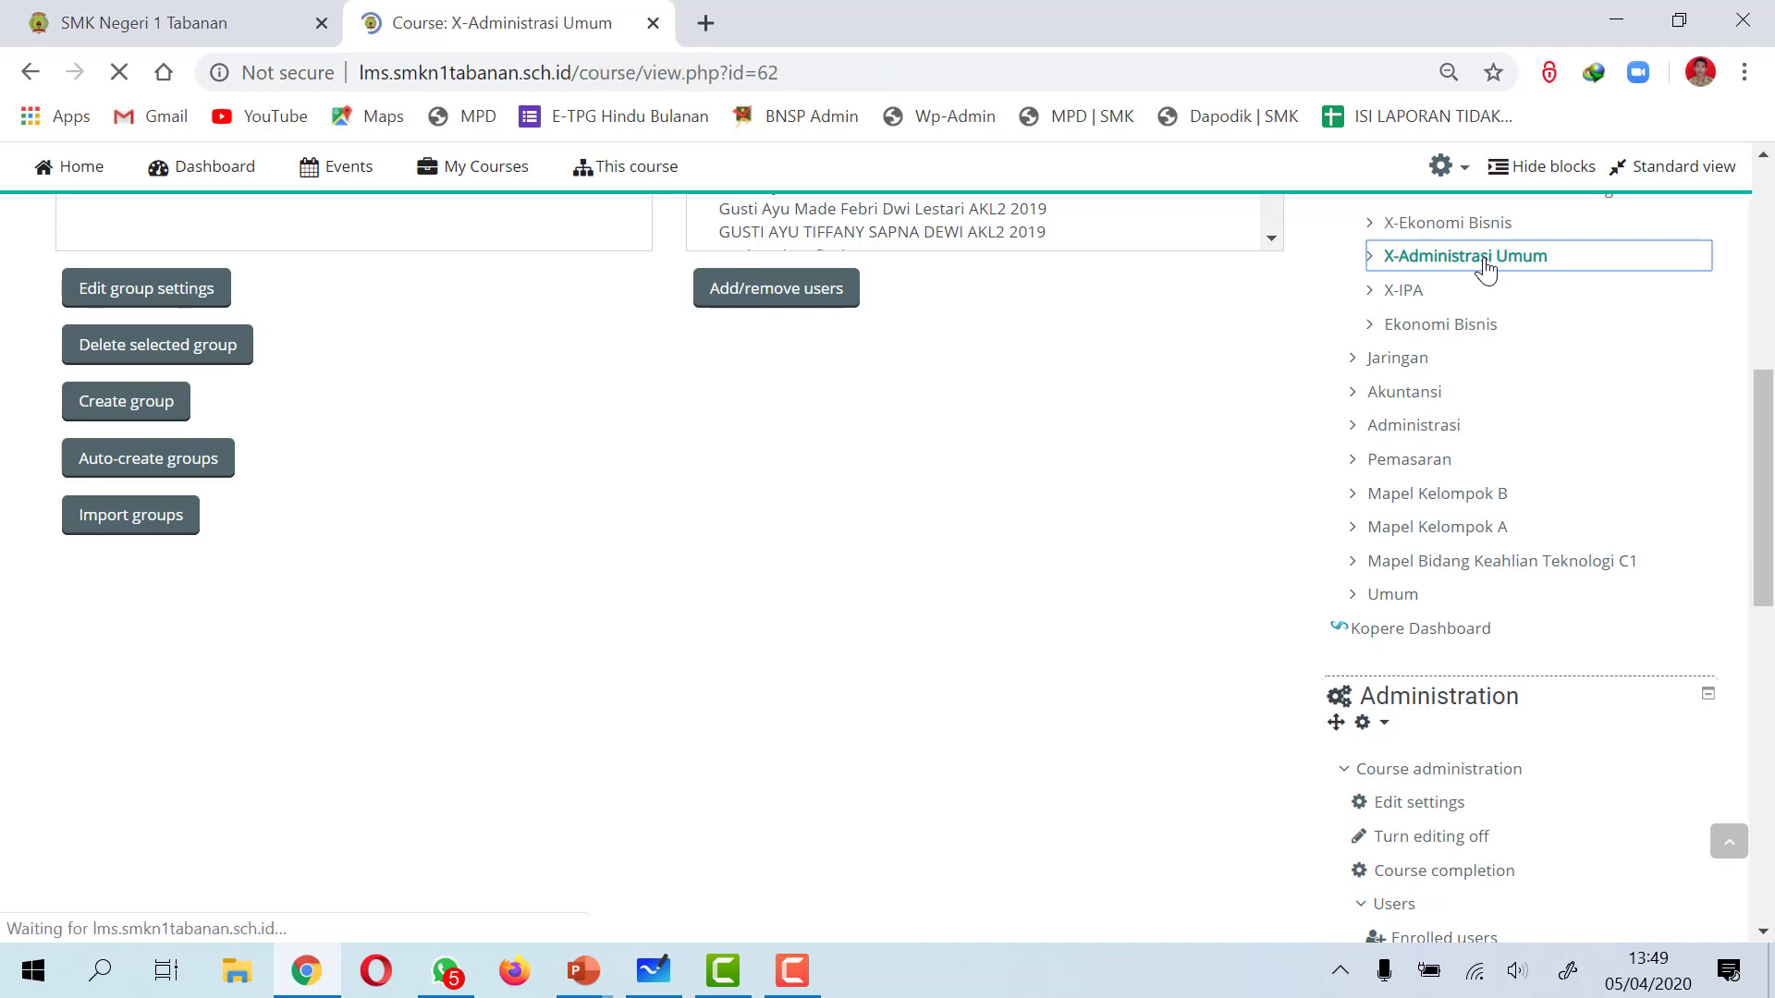
- Rename the "jawablah pertanyaan berikut" assignment under Menerapkan komunikasi di tempat kerja to "Tugas 1 - " followed by the teacher's name
scroll(832, 517, "down", 3)
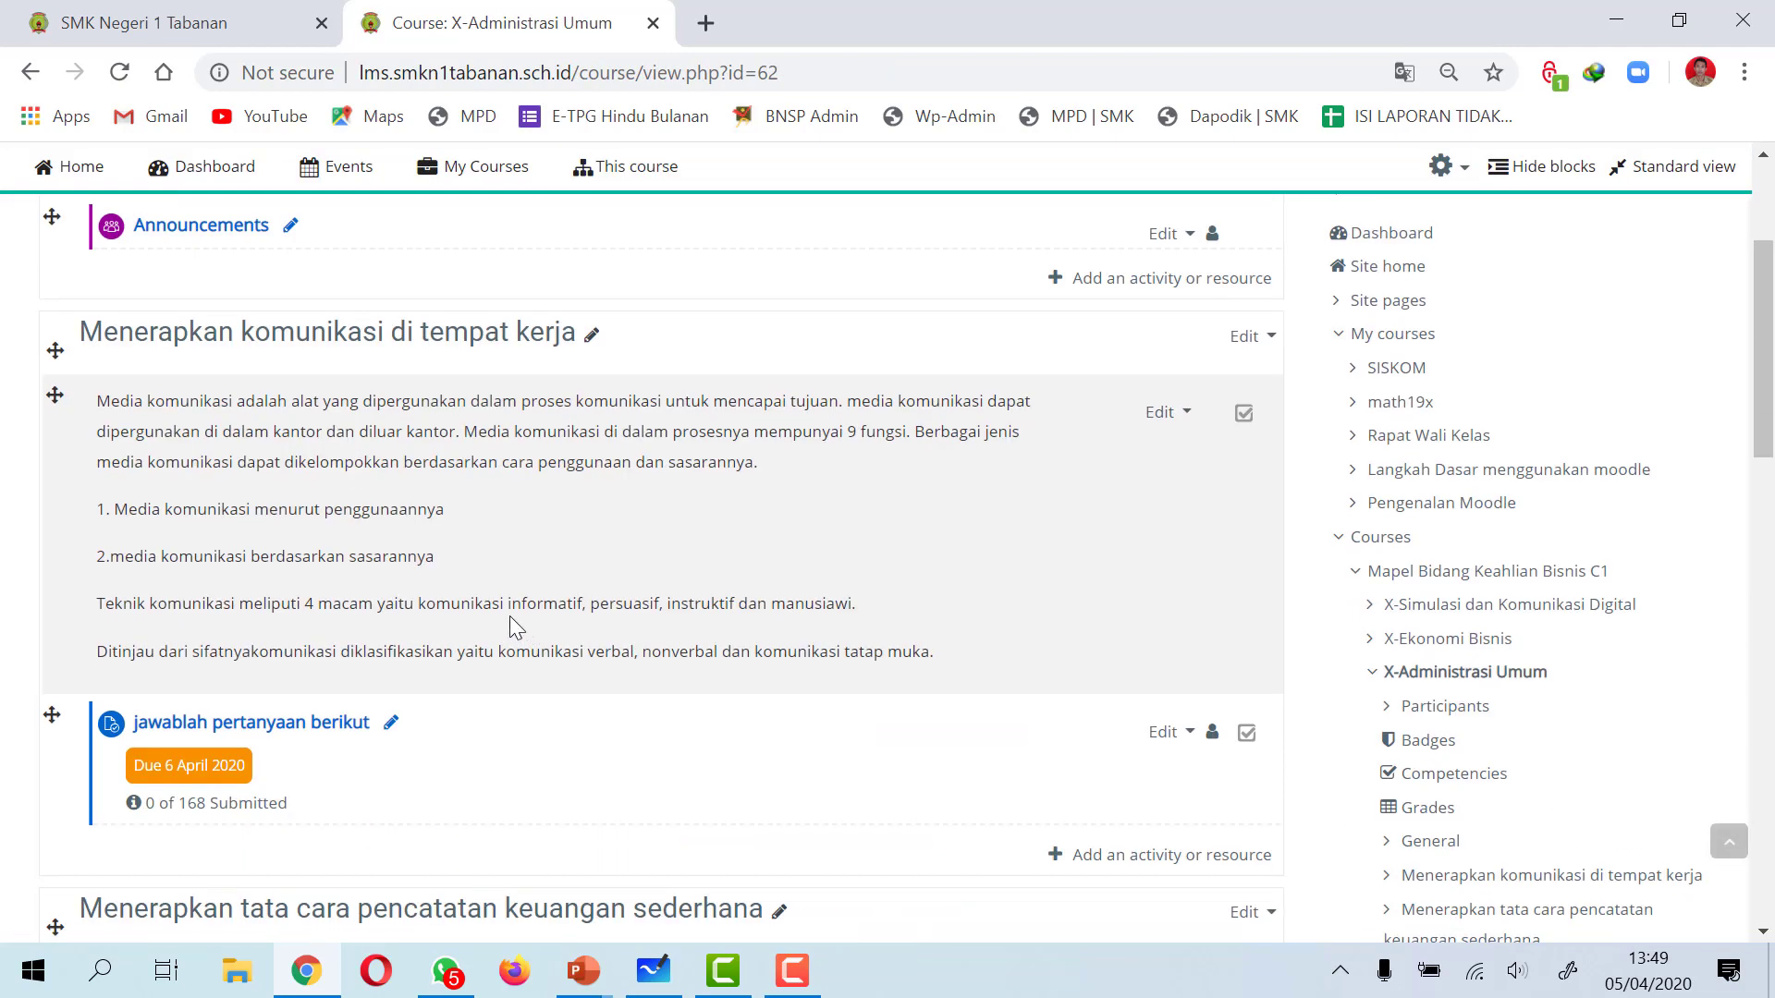
scroll(469, 628, "down", 1)
scroll(438, 616, "up", 1)
scroll(880, 570, "down", 1)
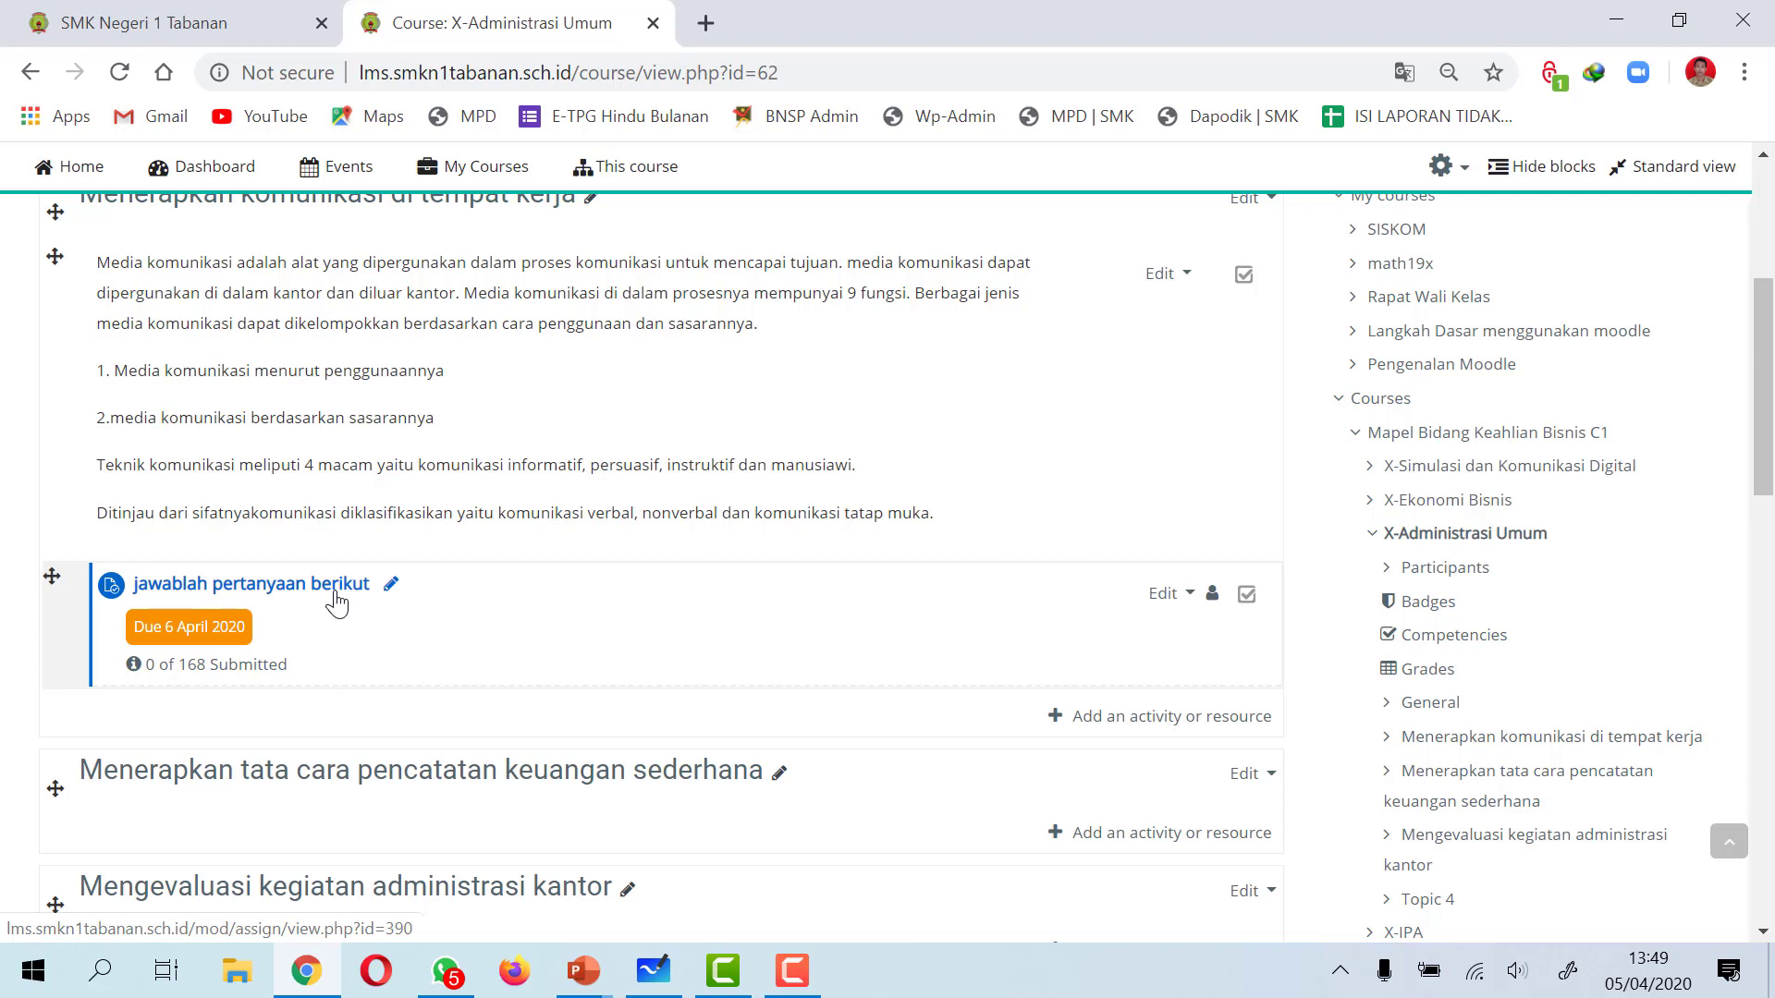
left_click(390, 584)
type("Tugas 1 - Buk Murniasih")
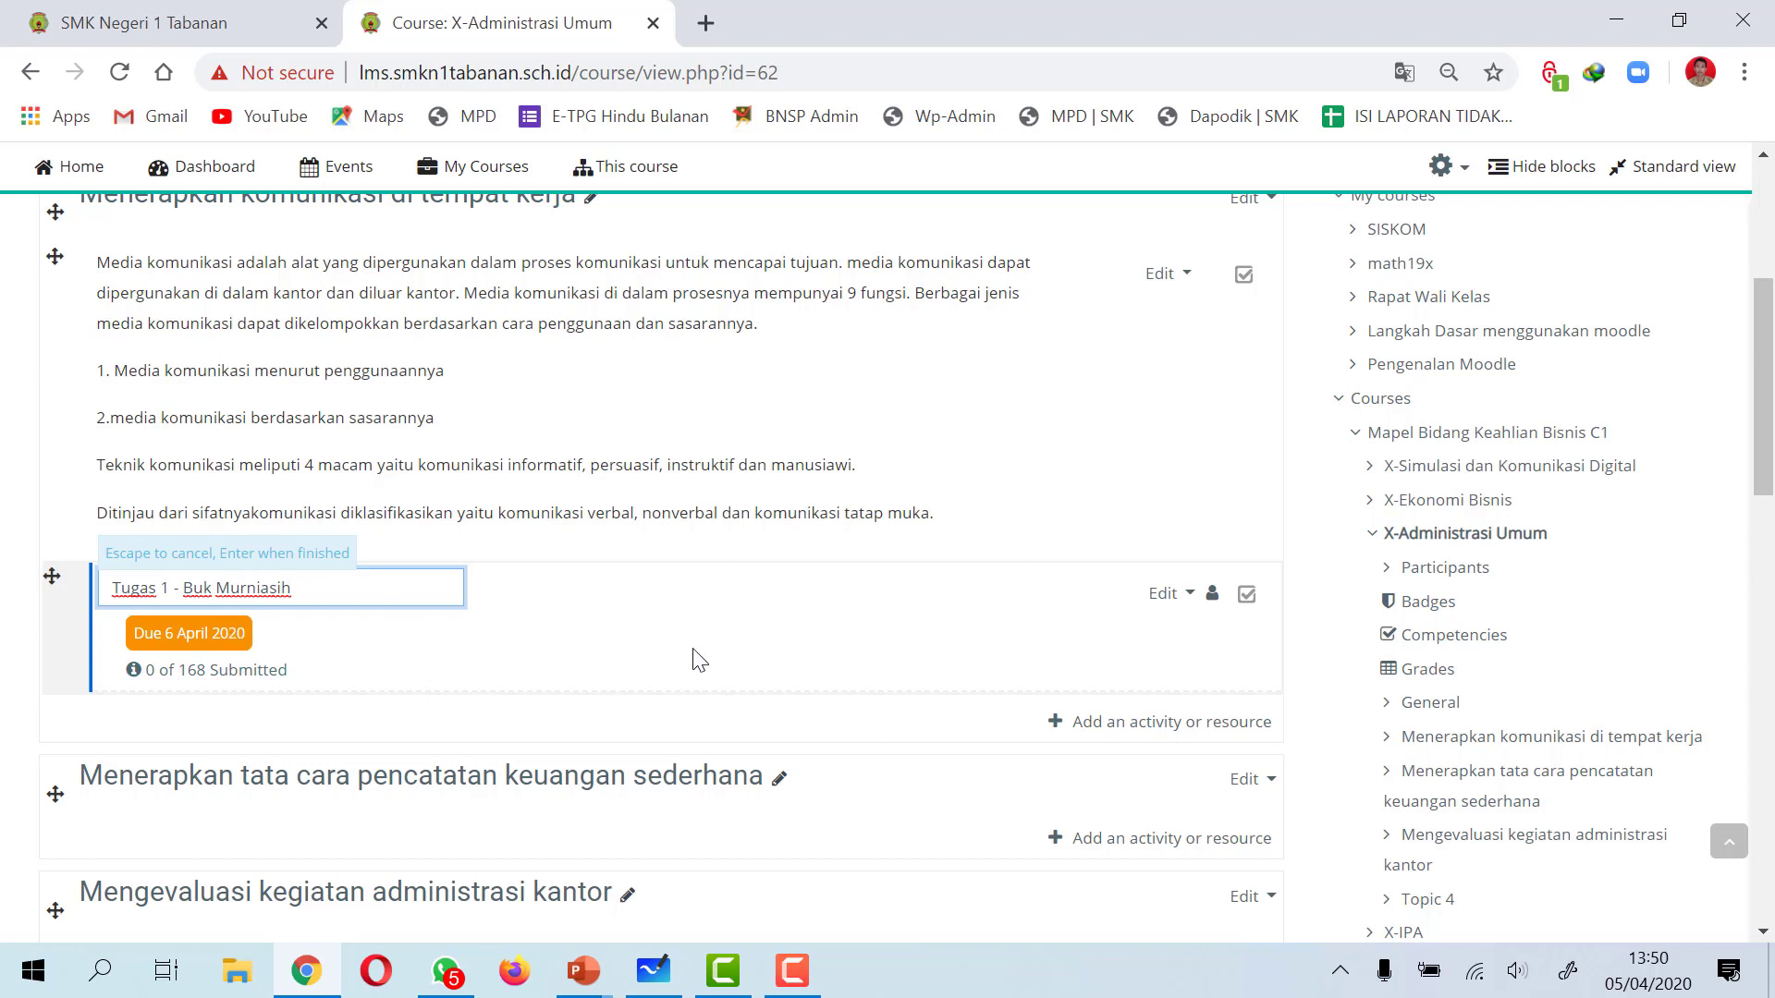
key("Return")
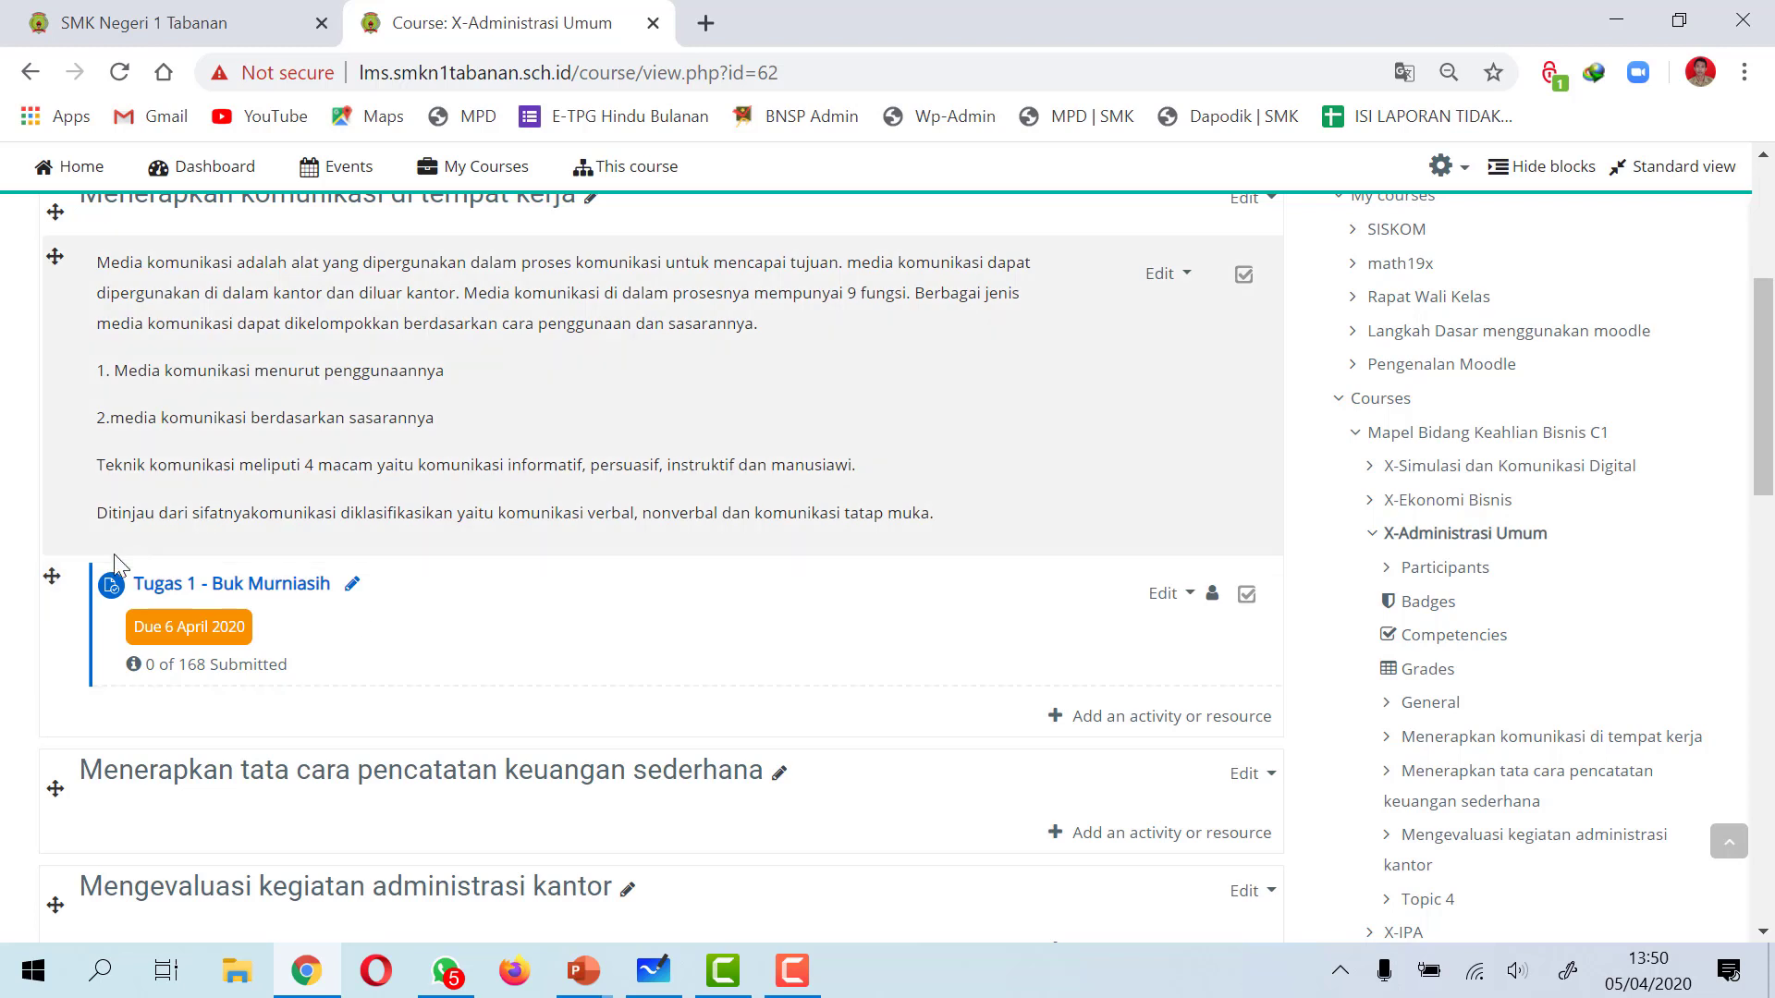
- Open the settings of the Tugas 1 assignment and look over its description, availability and submission type settings
left_click(1183, 598)
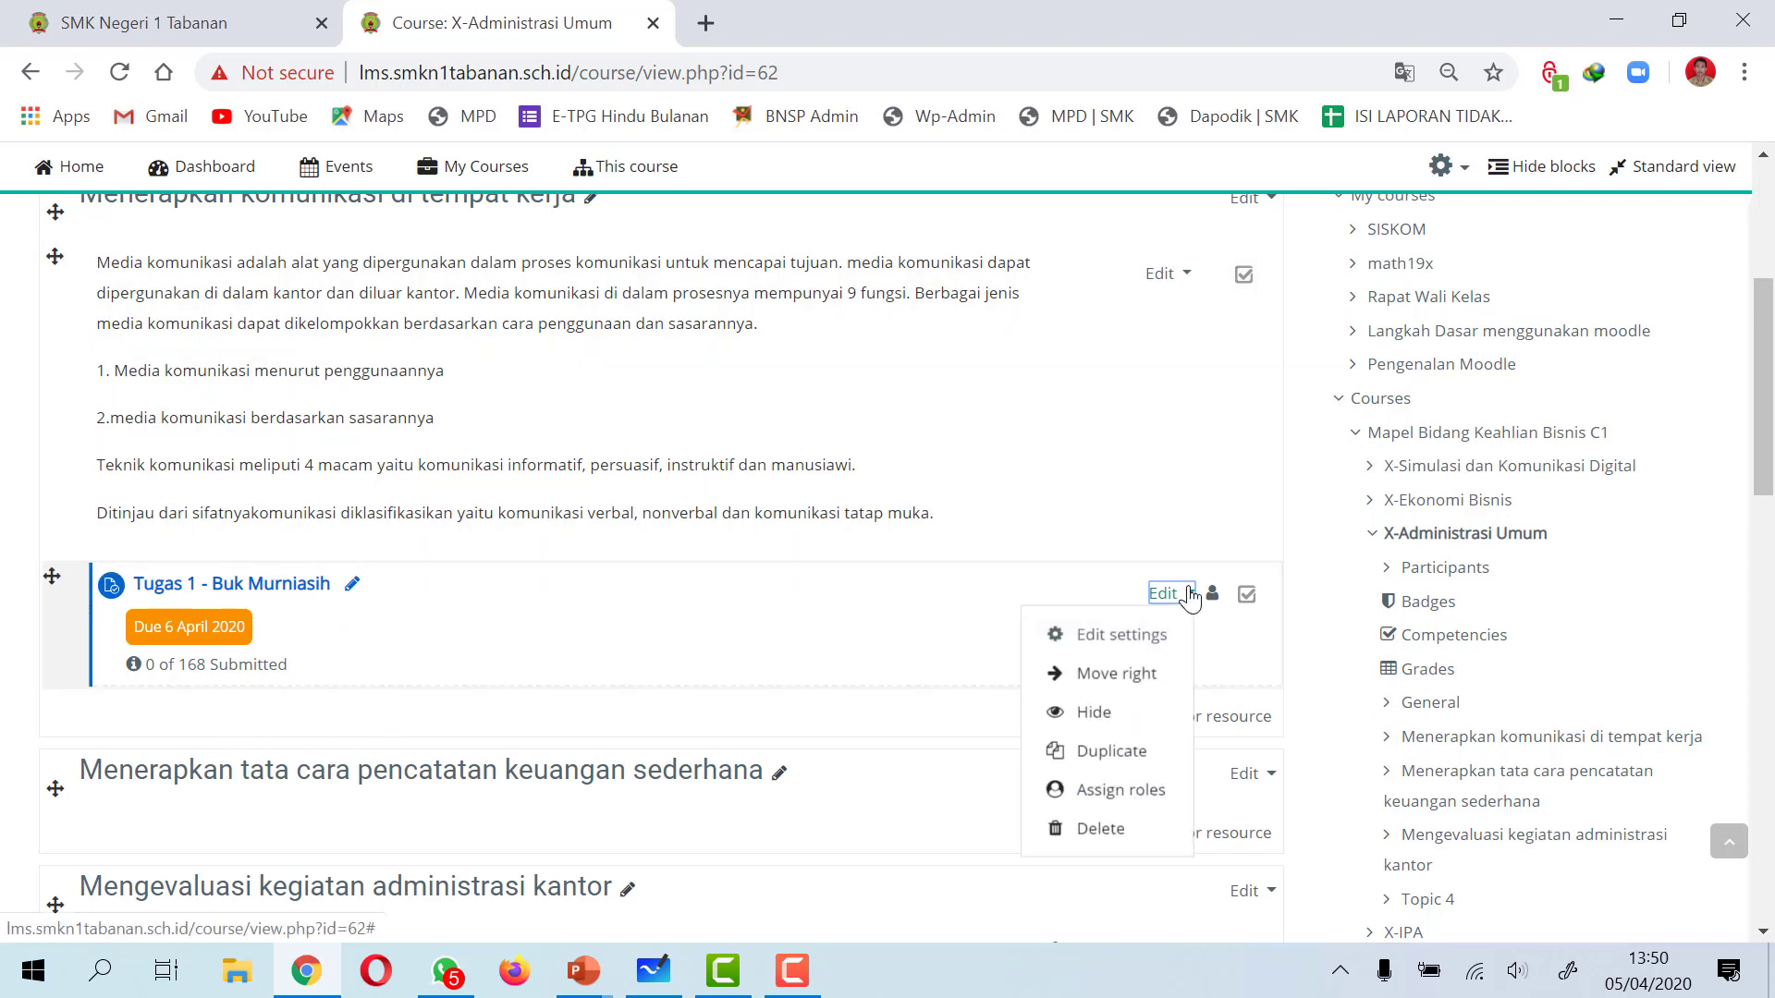
left_click(1154, 636)
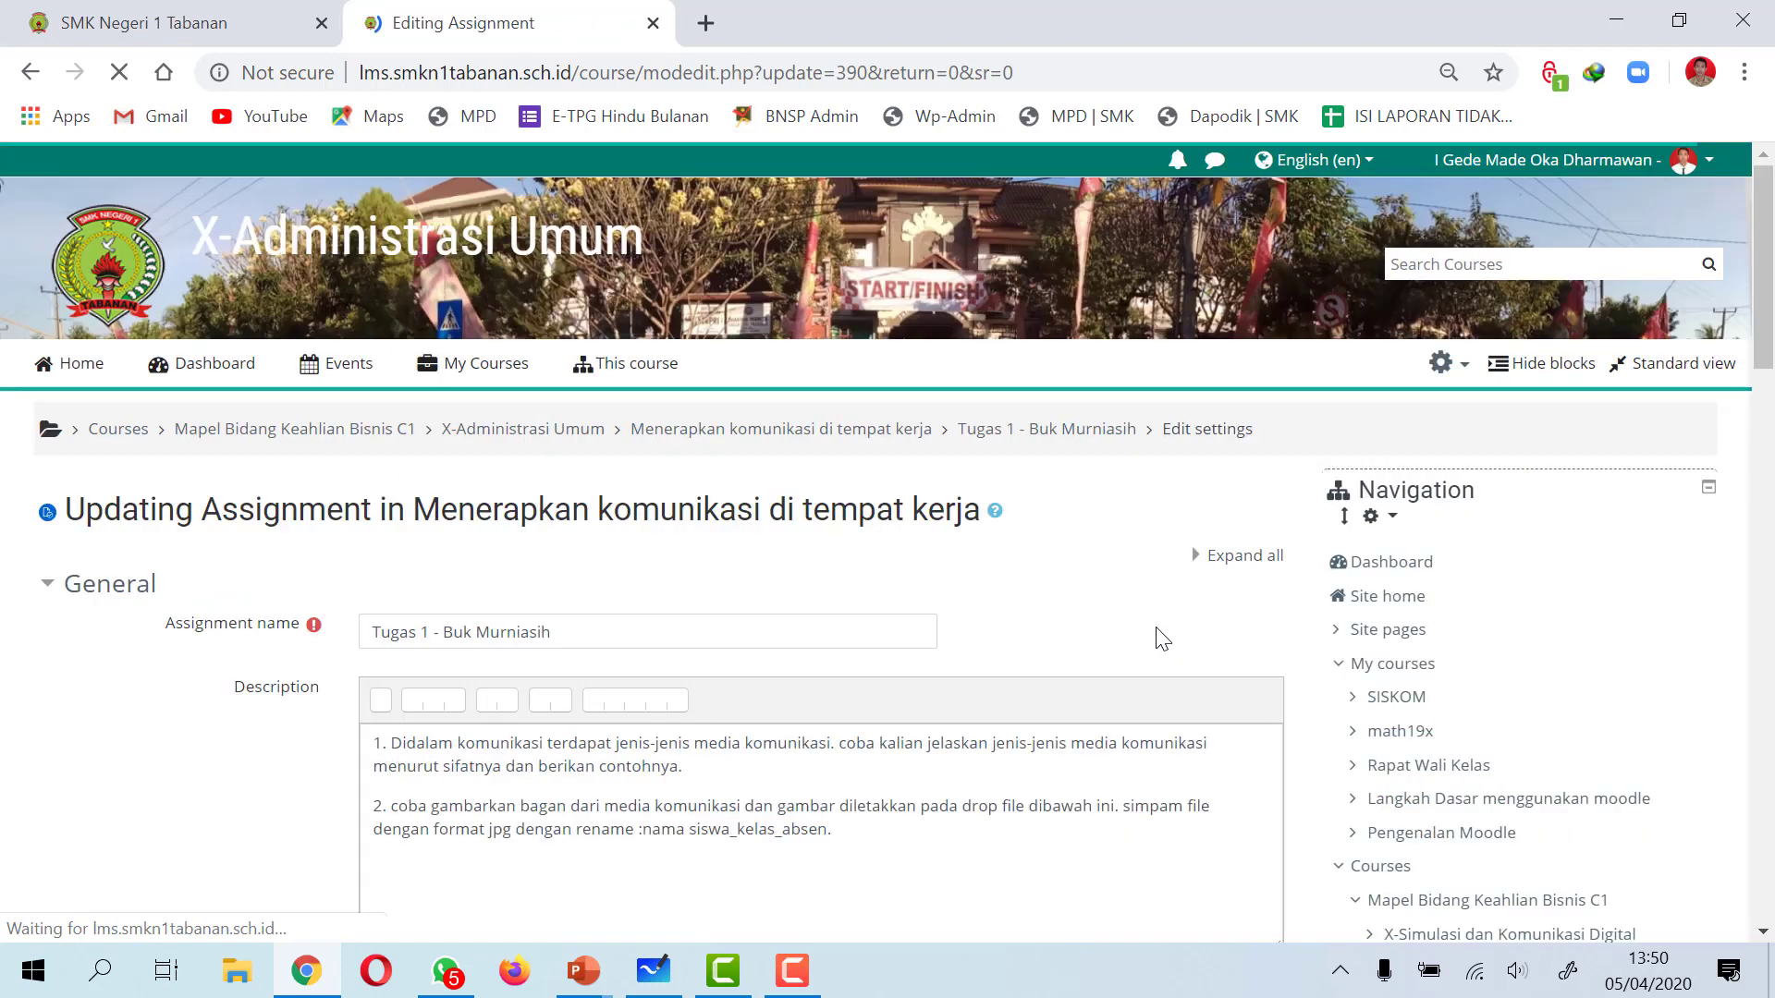
scroll(753, 594, "down", 1)
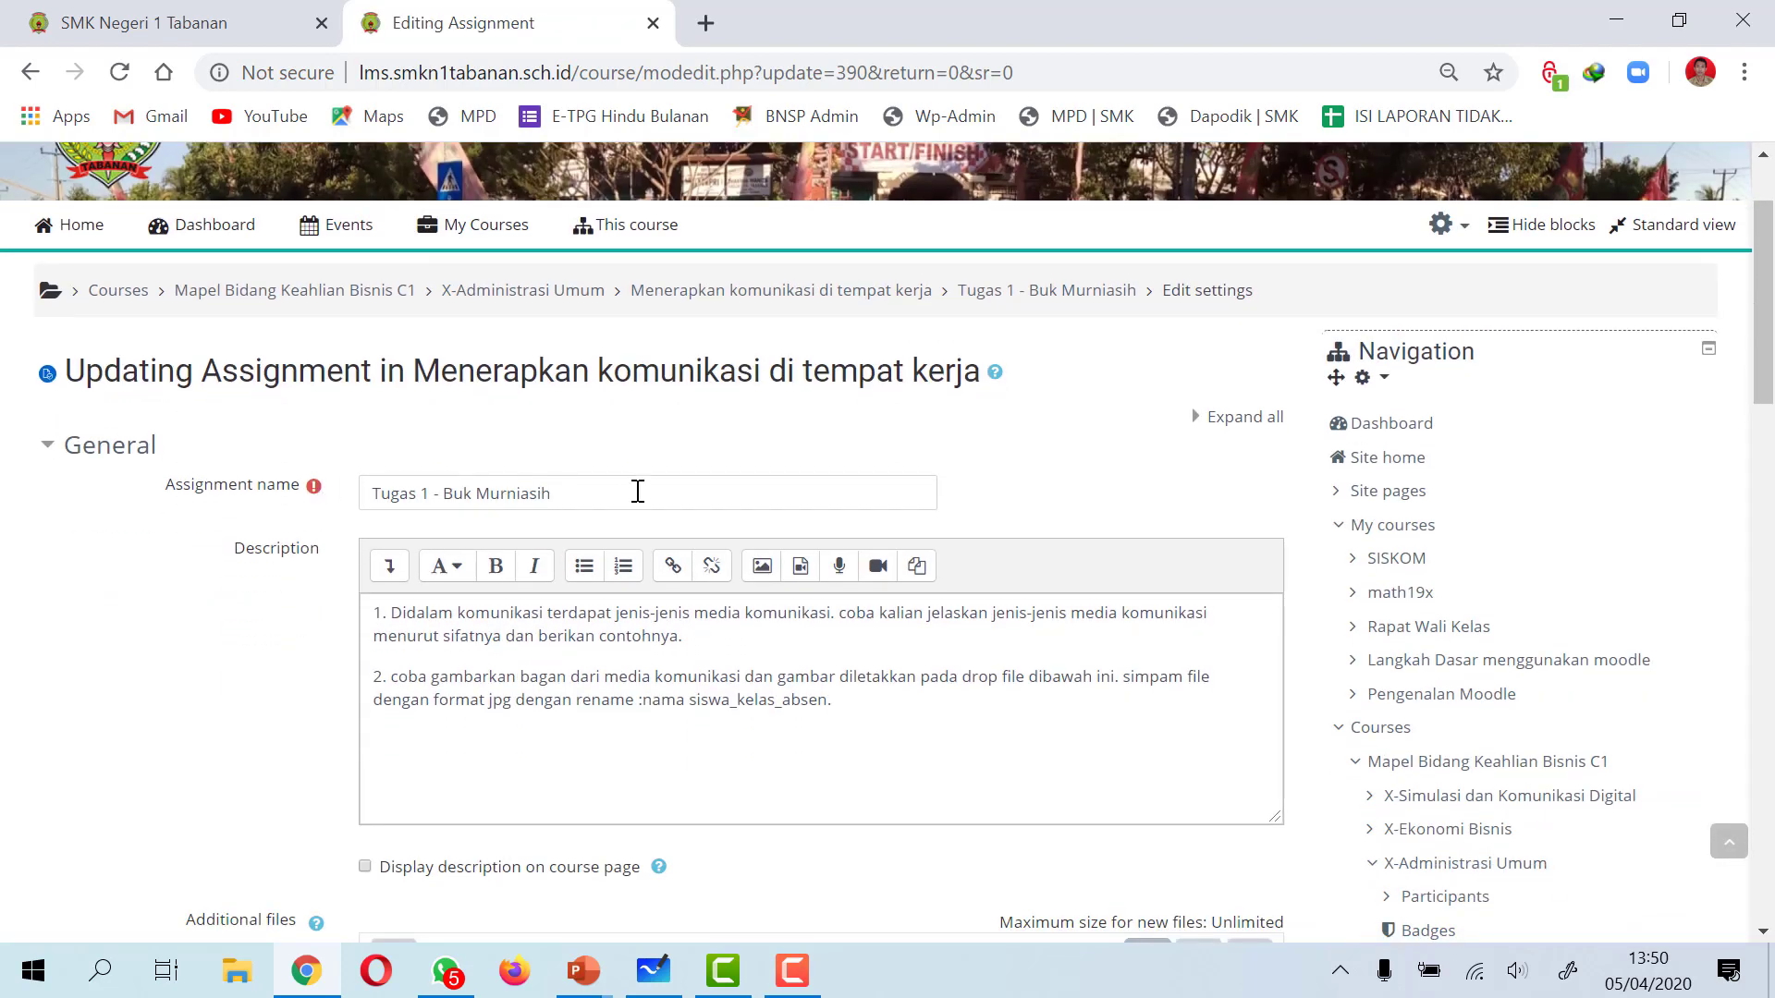
scroll(638, 536, "down", 2)
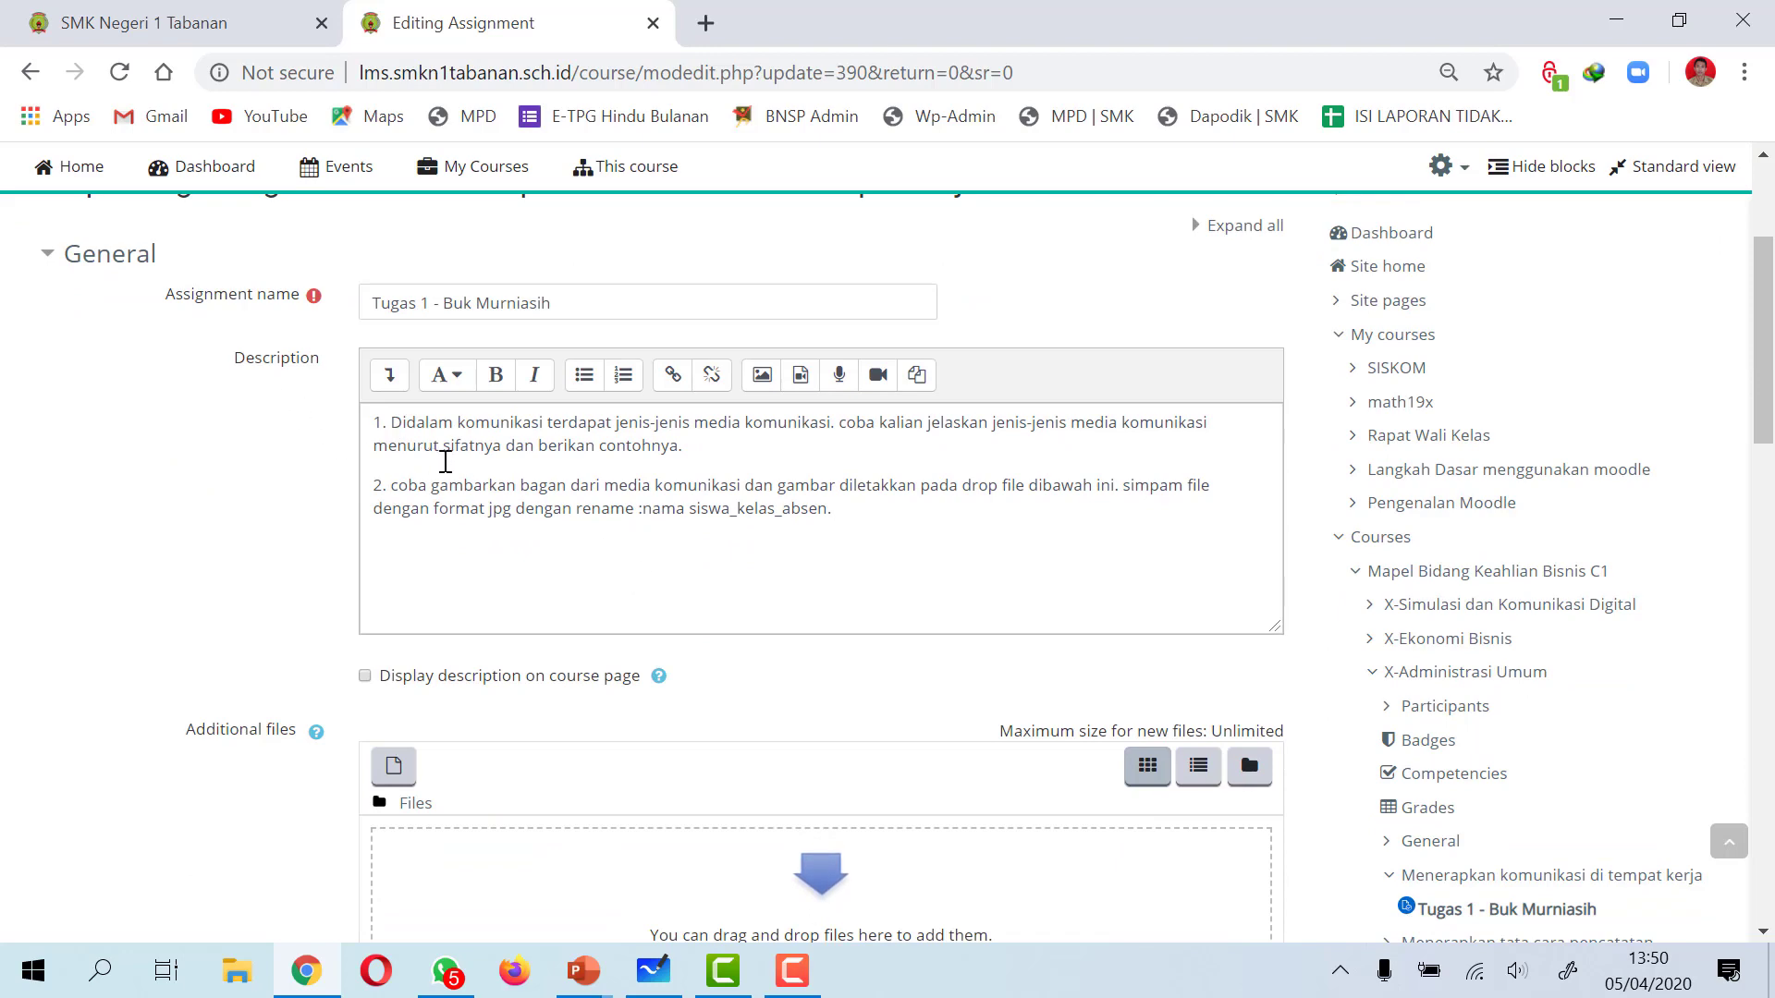
scroll(448, 457, "down", 4)
scroll(465, 472, "down", 3)
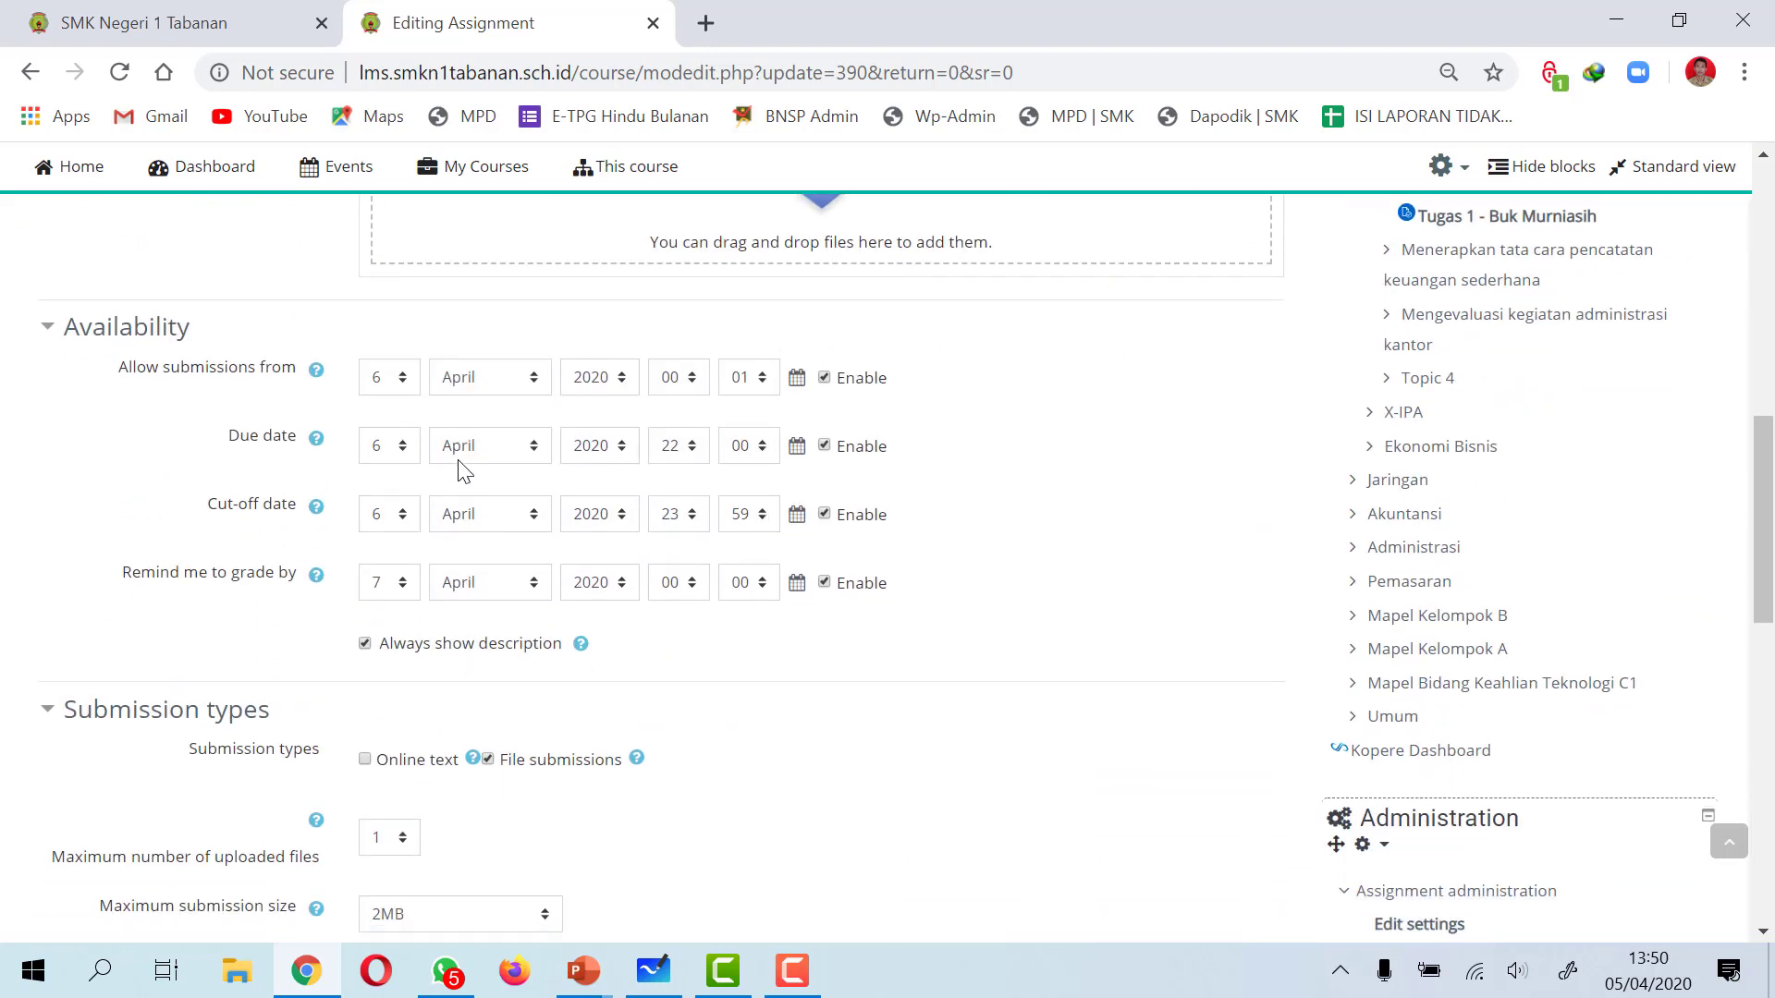
scroll(465, 470, "down", 2)
scroll(464, 468, "up", 9)
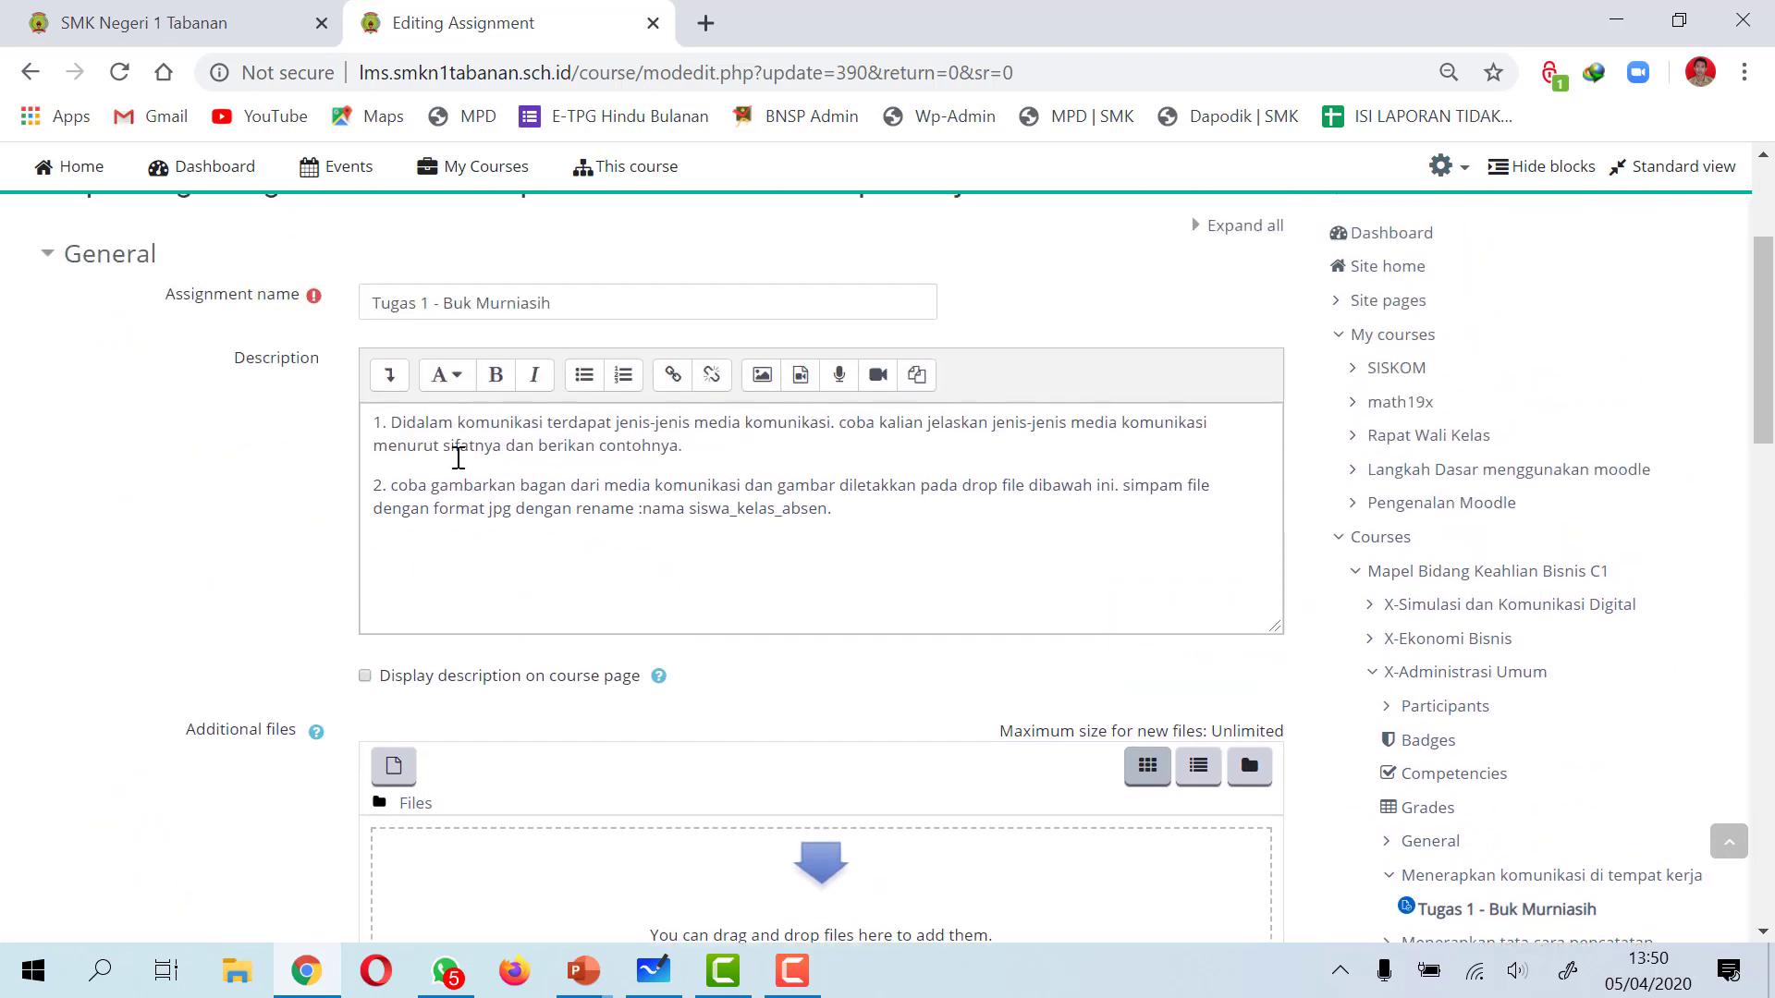
- Add the line "Kerjakan Soal di bawah ini!" followed by a blank line above the first question in the assignment description
left_click(375, 418)
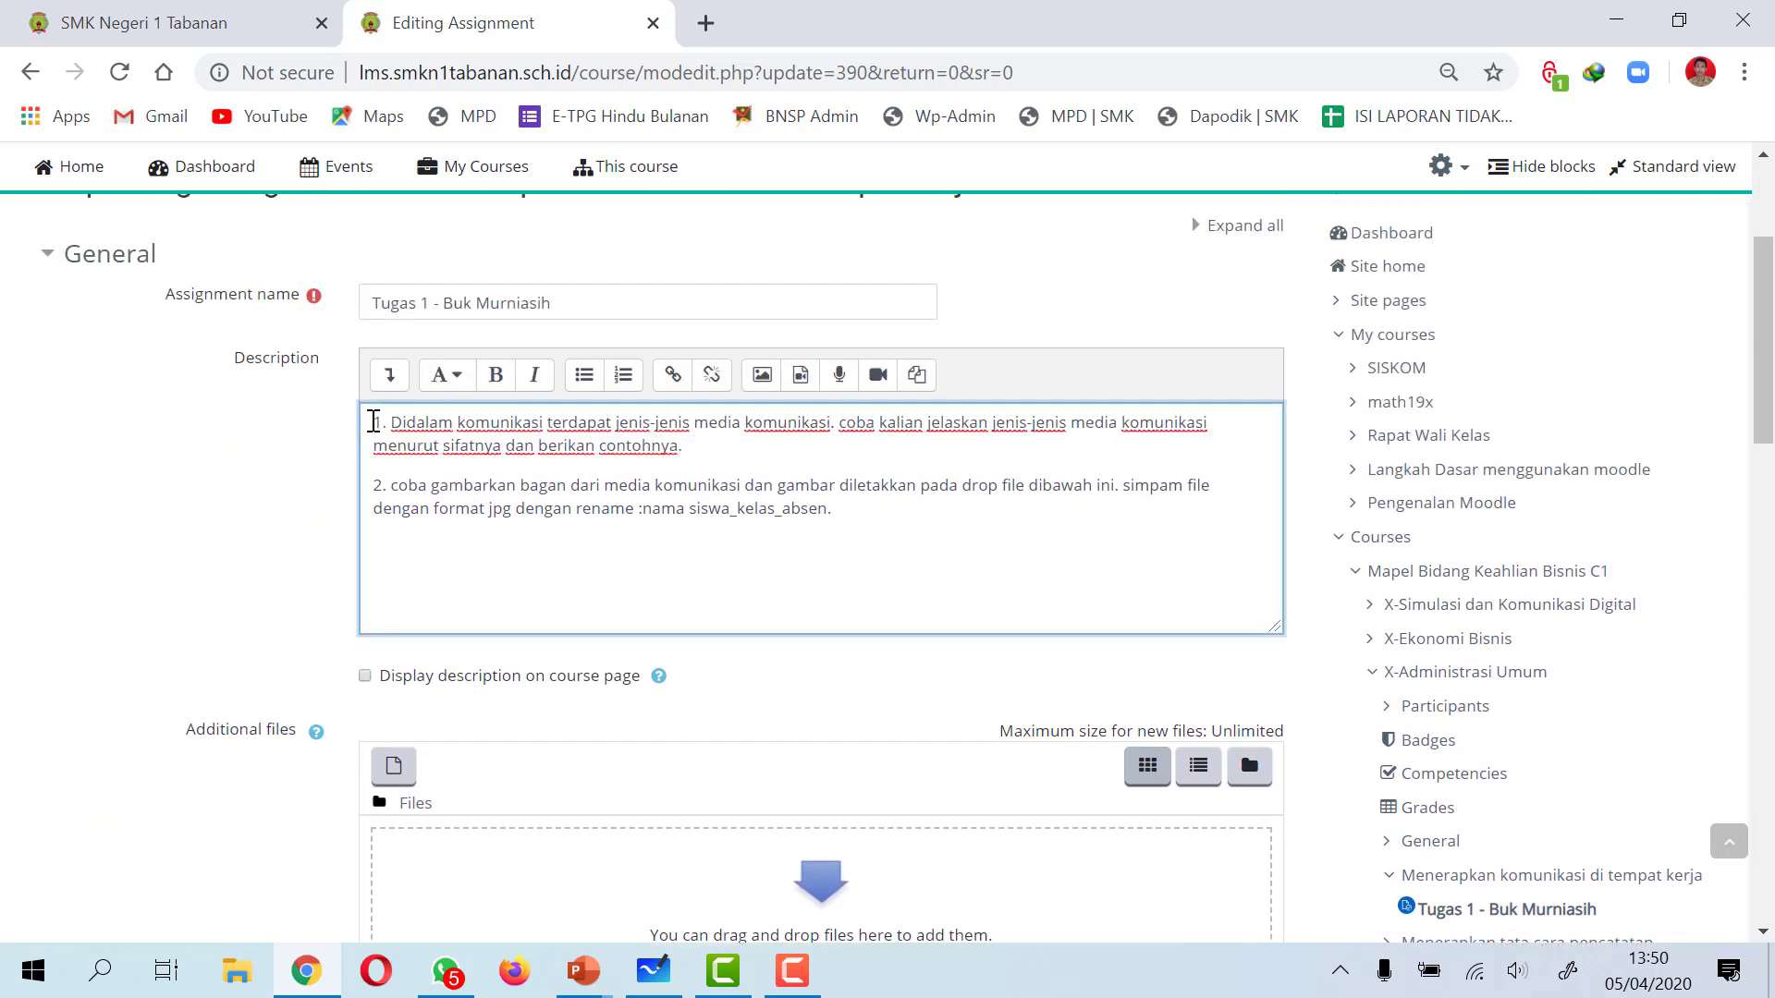
key("Return")
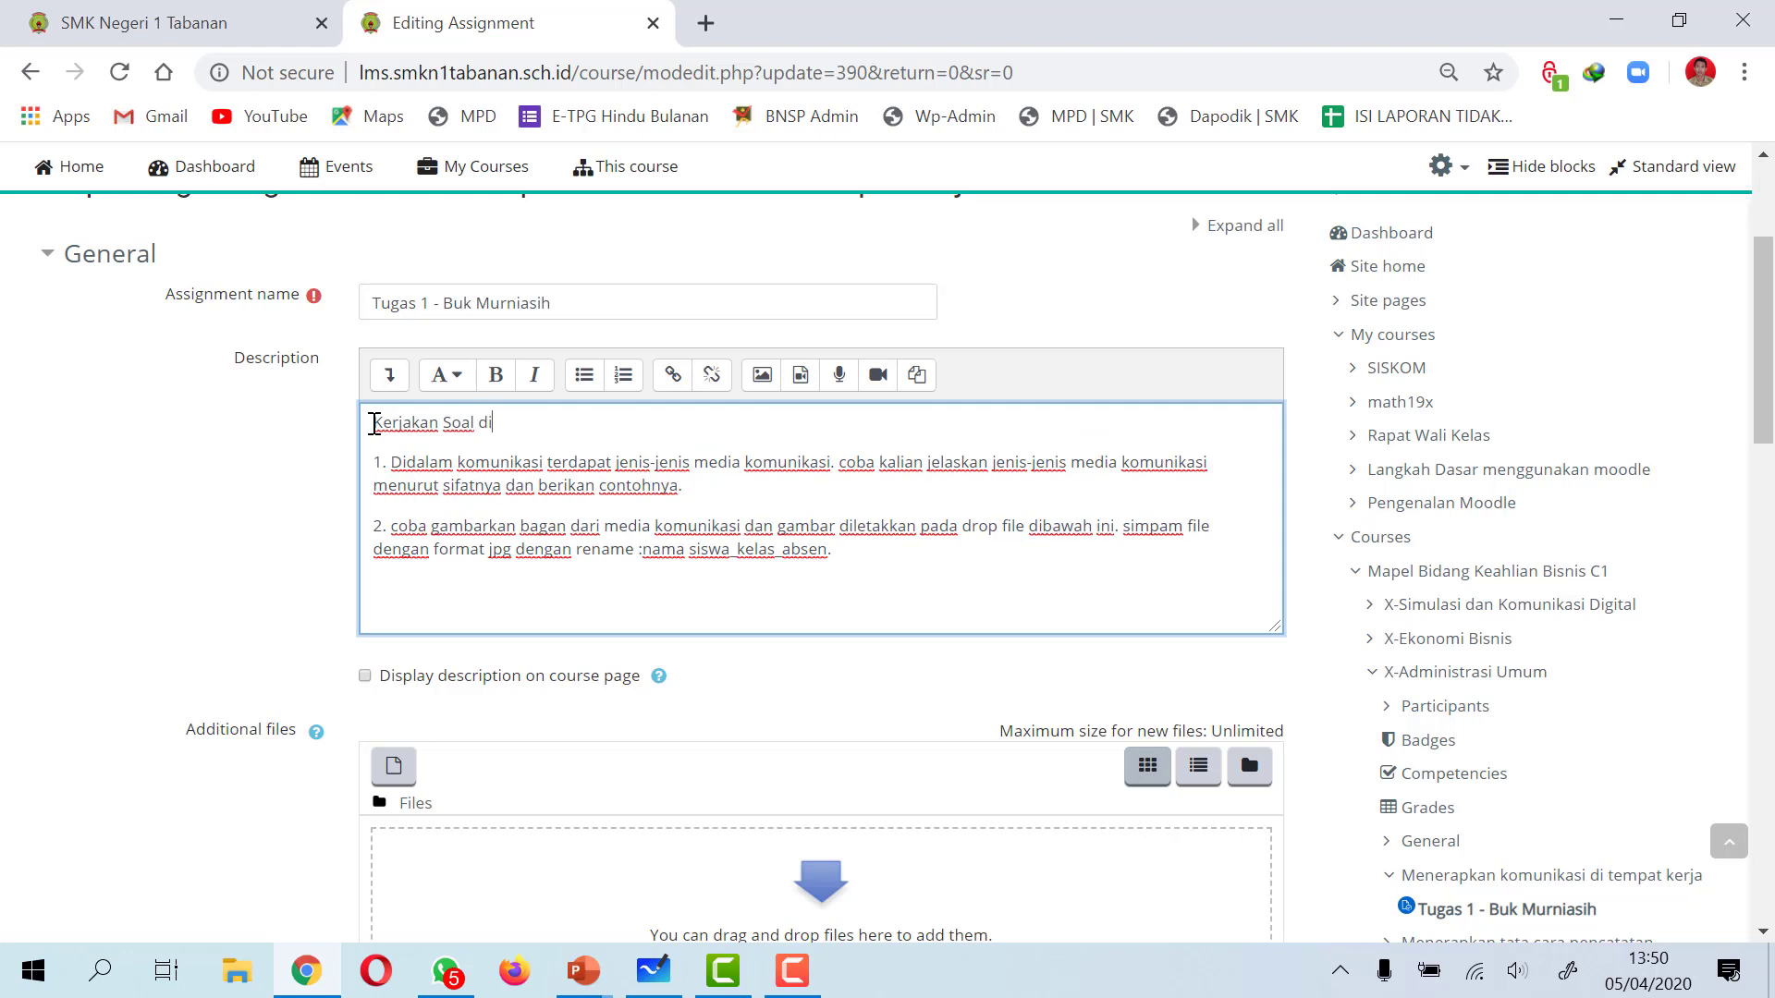
type("wah ini!")
key("Return")
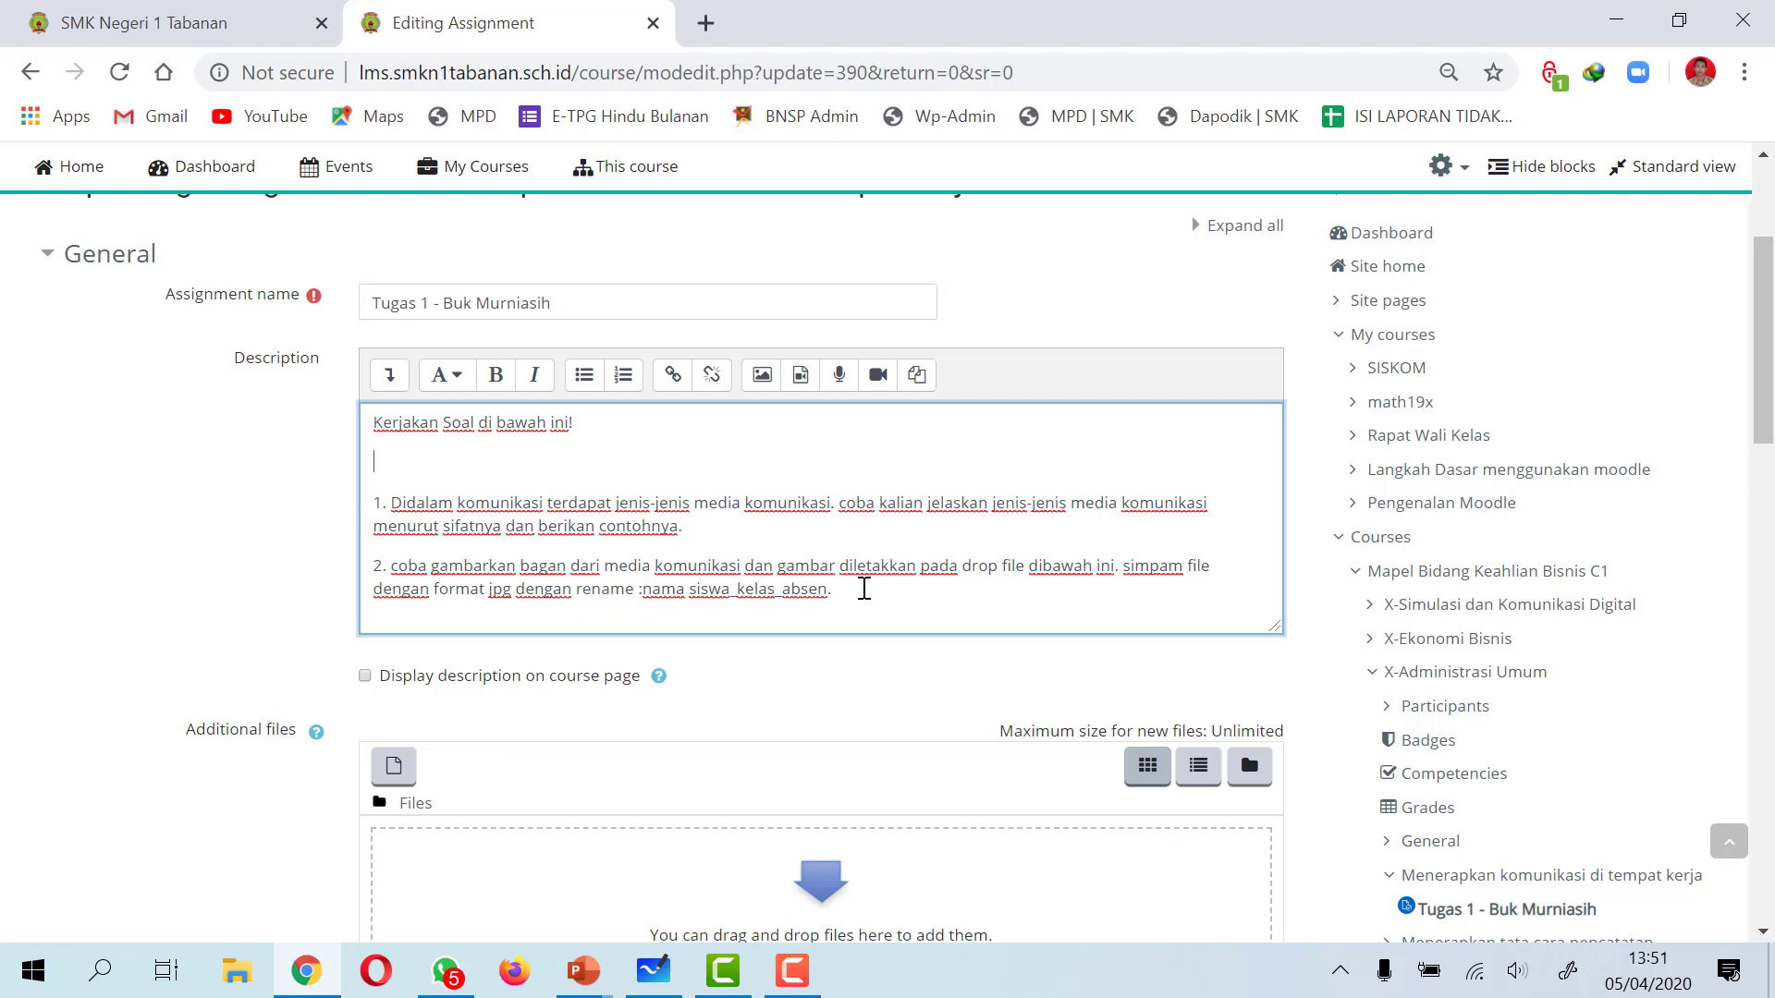
scroll(887, 585, "down", 1)
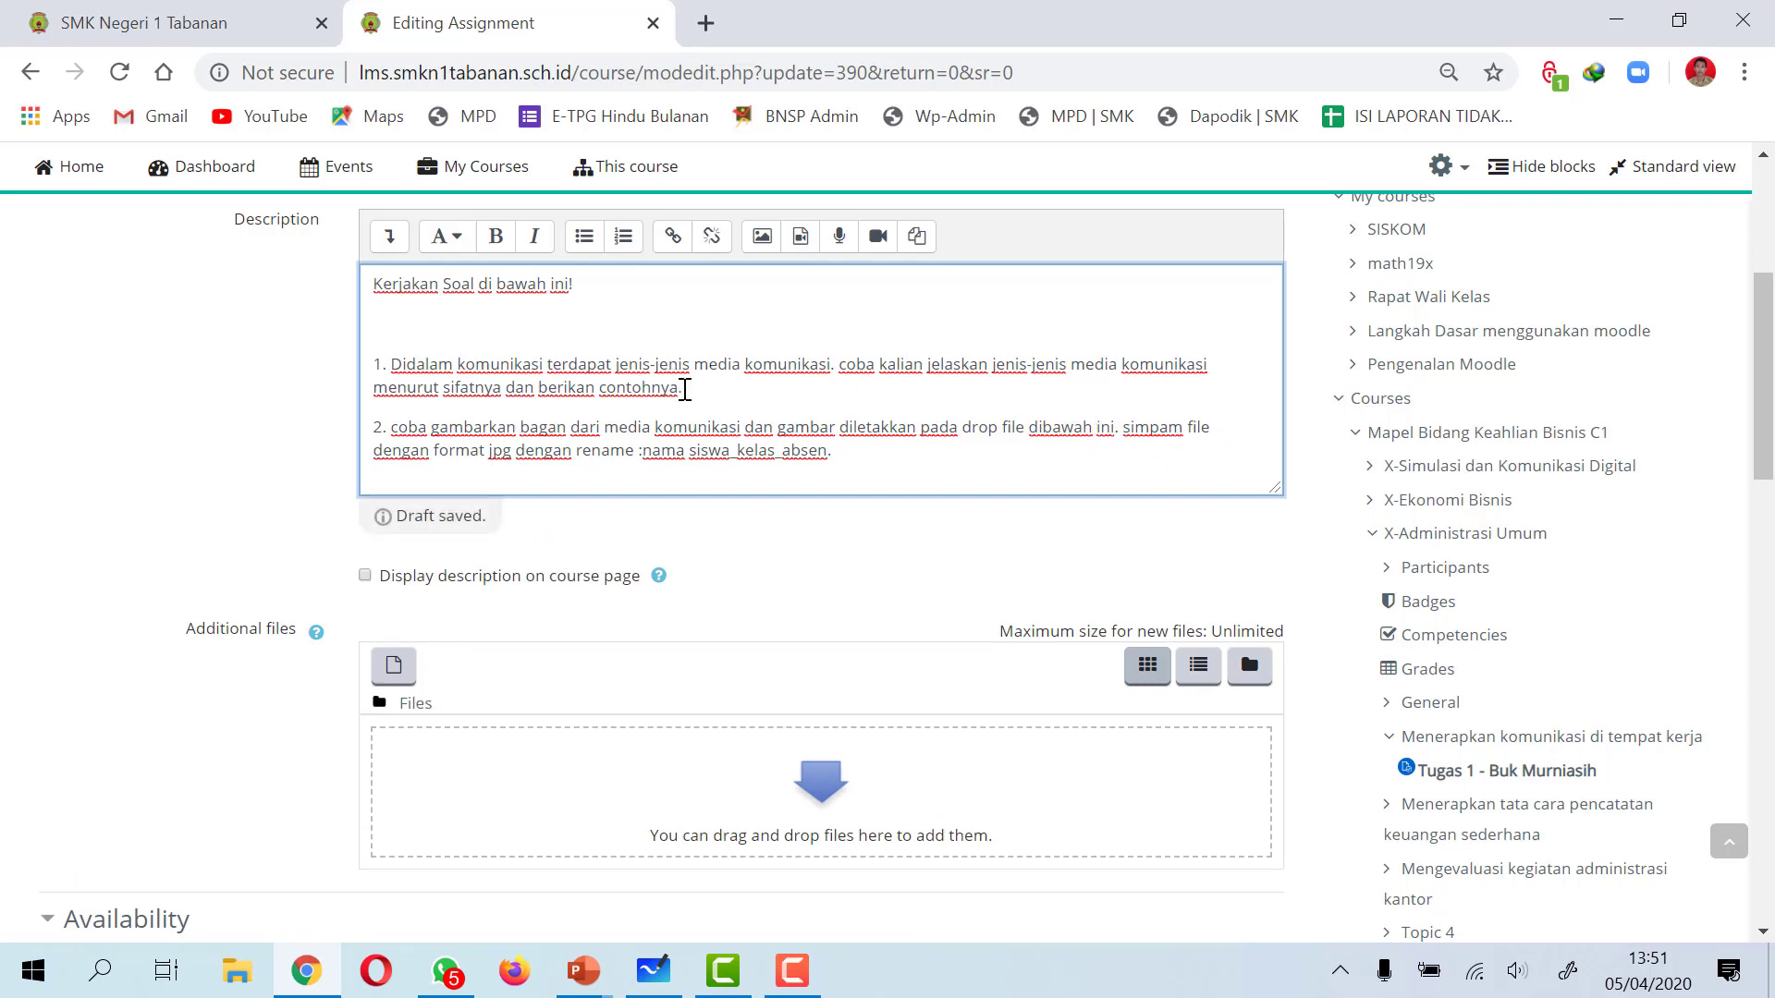
scroll(684, 389, "up", 1)
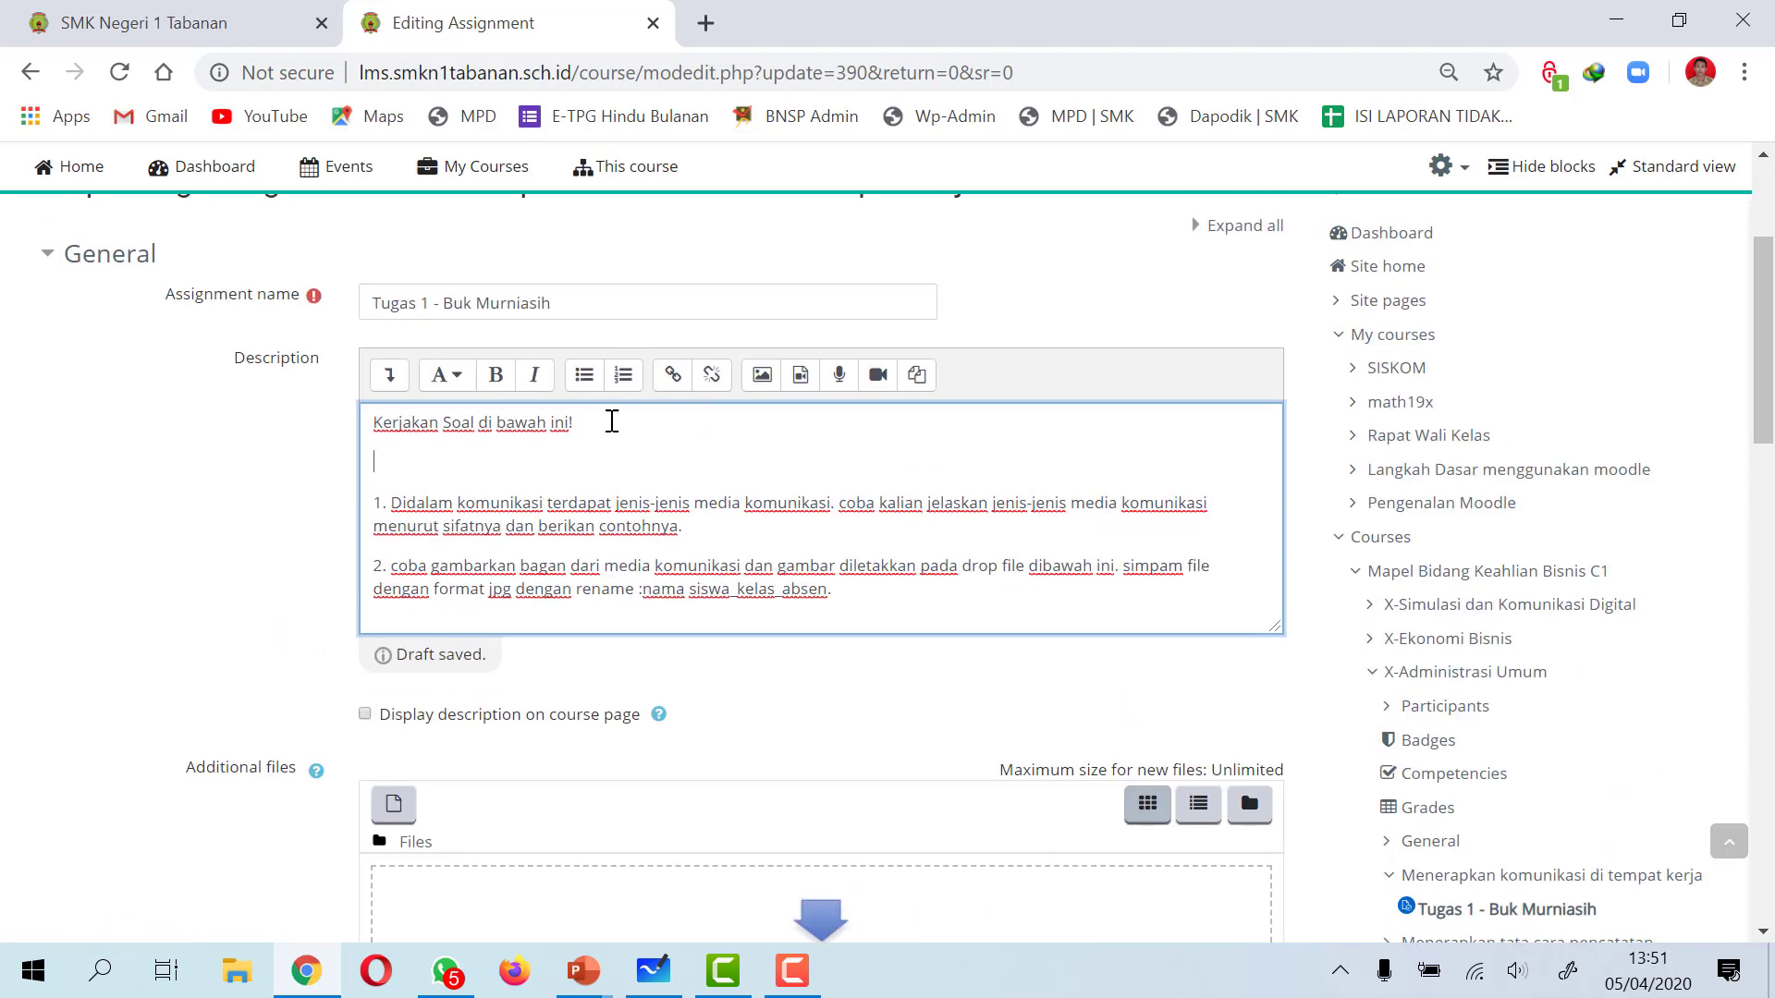
- Disable the cut-off date in the assignment's availability settings and enable it again
scroll(634, 518, "down", 3)
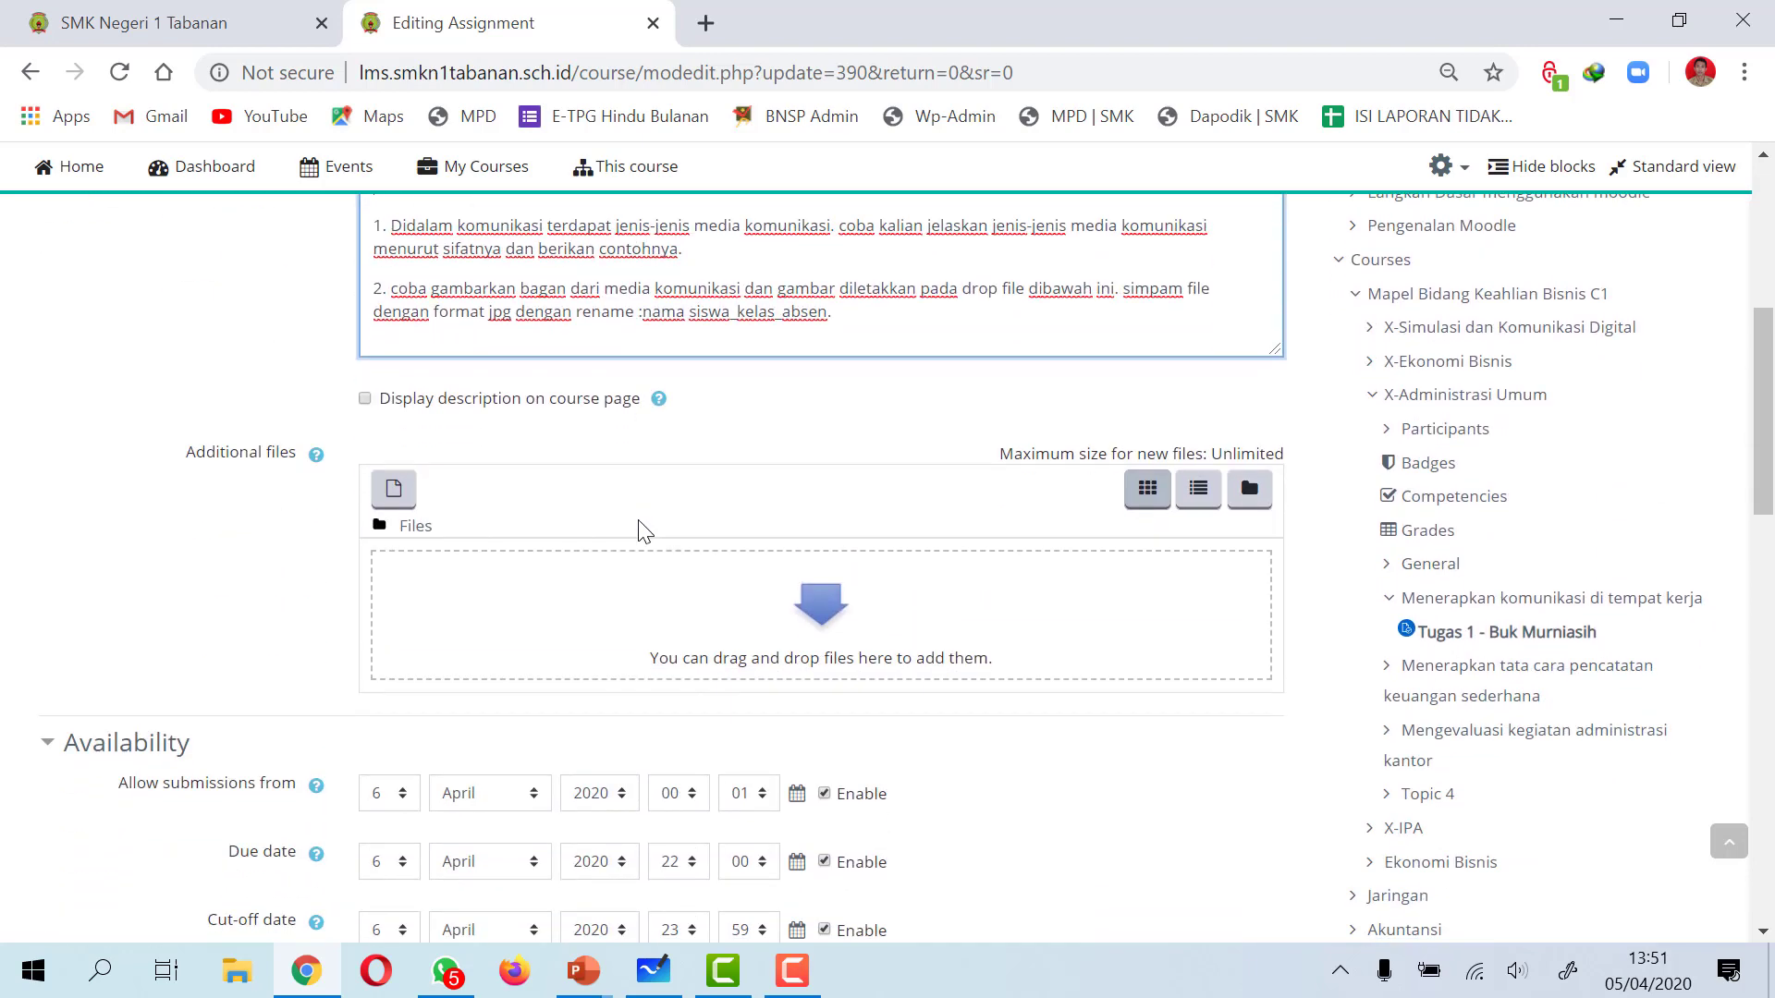
scroll(645, 531, "down", 3)
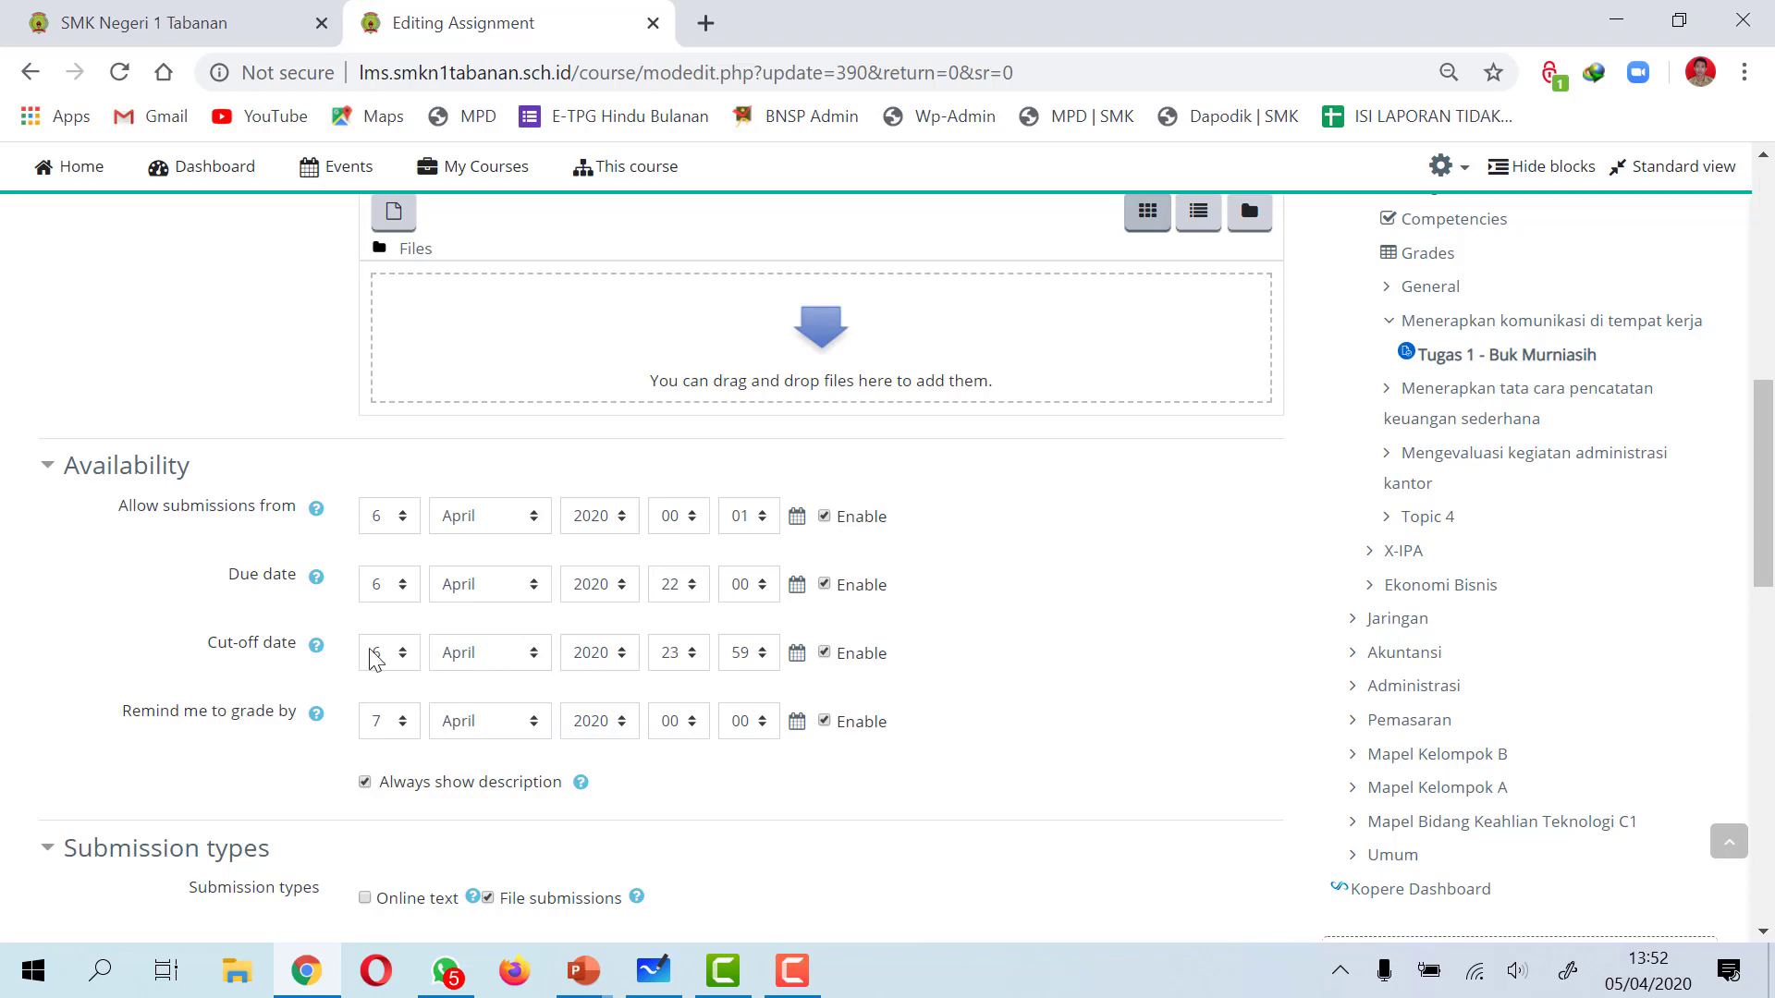
left_click(825, 653)
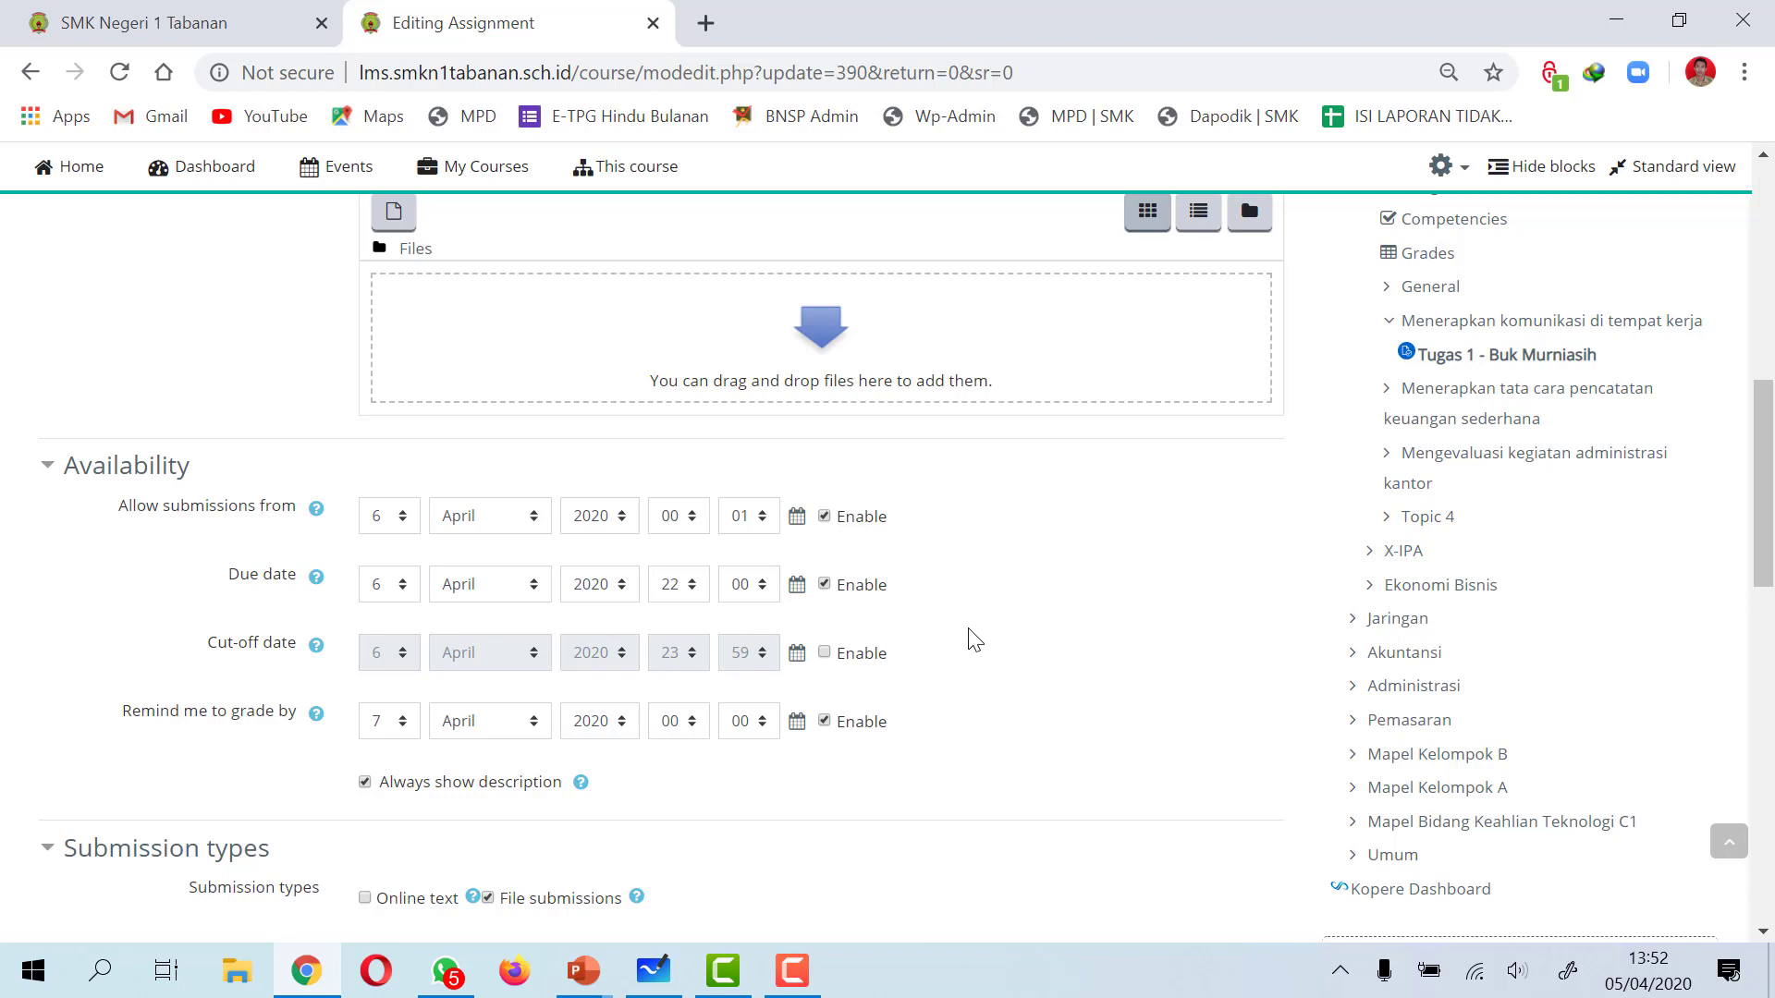
left_click(824, 653)
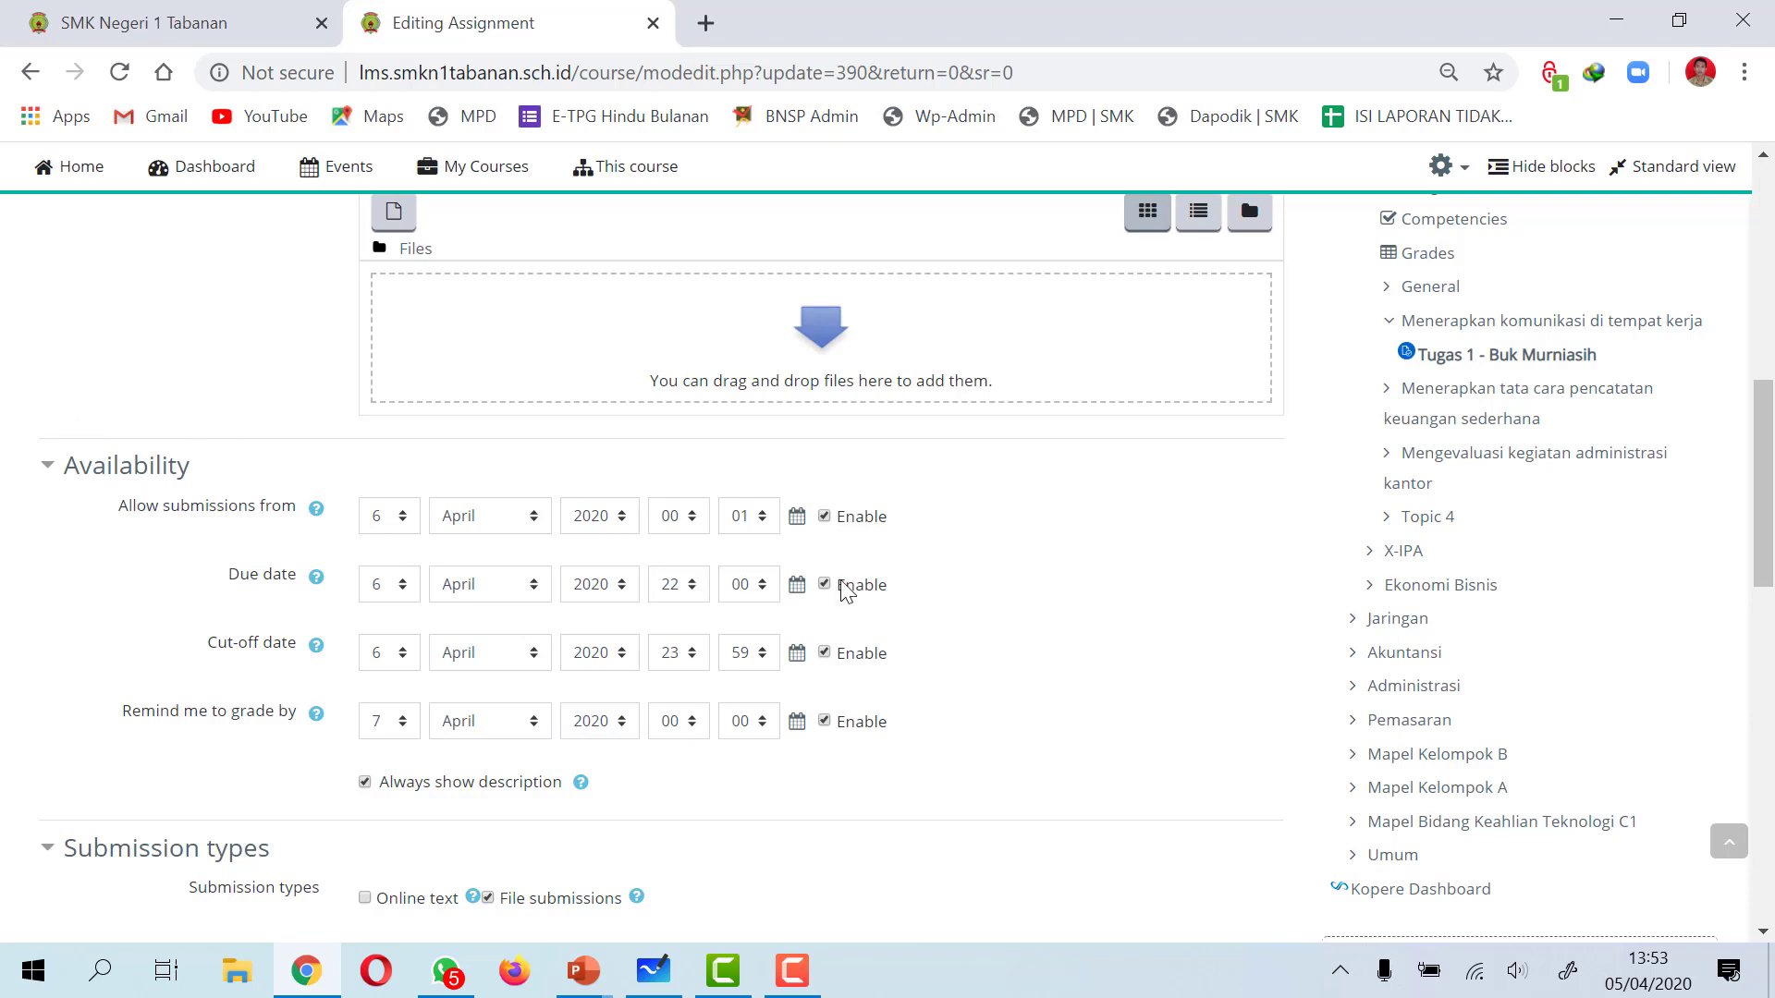
scroll(624, 584, "down", 2)
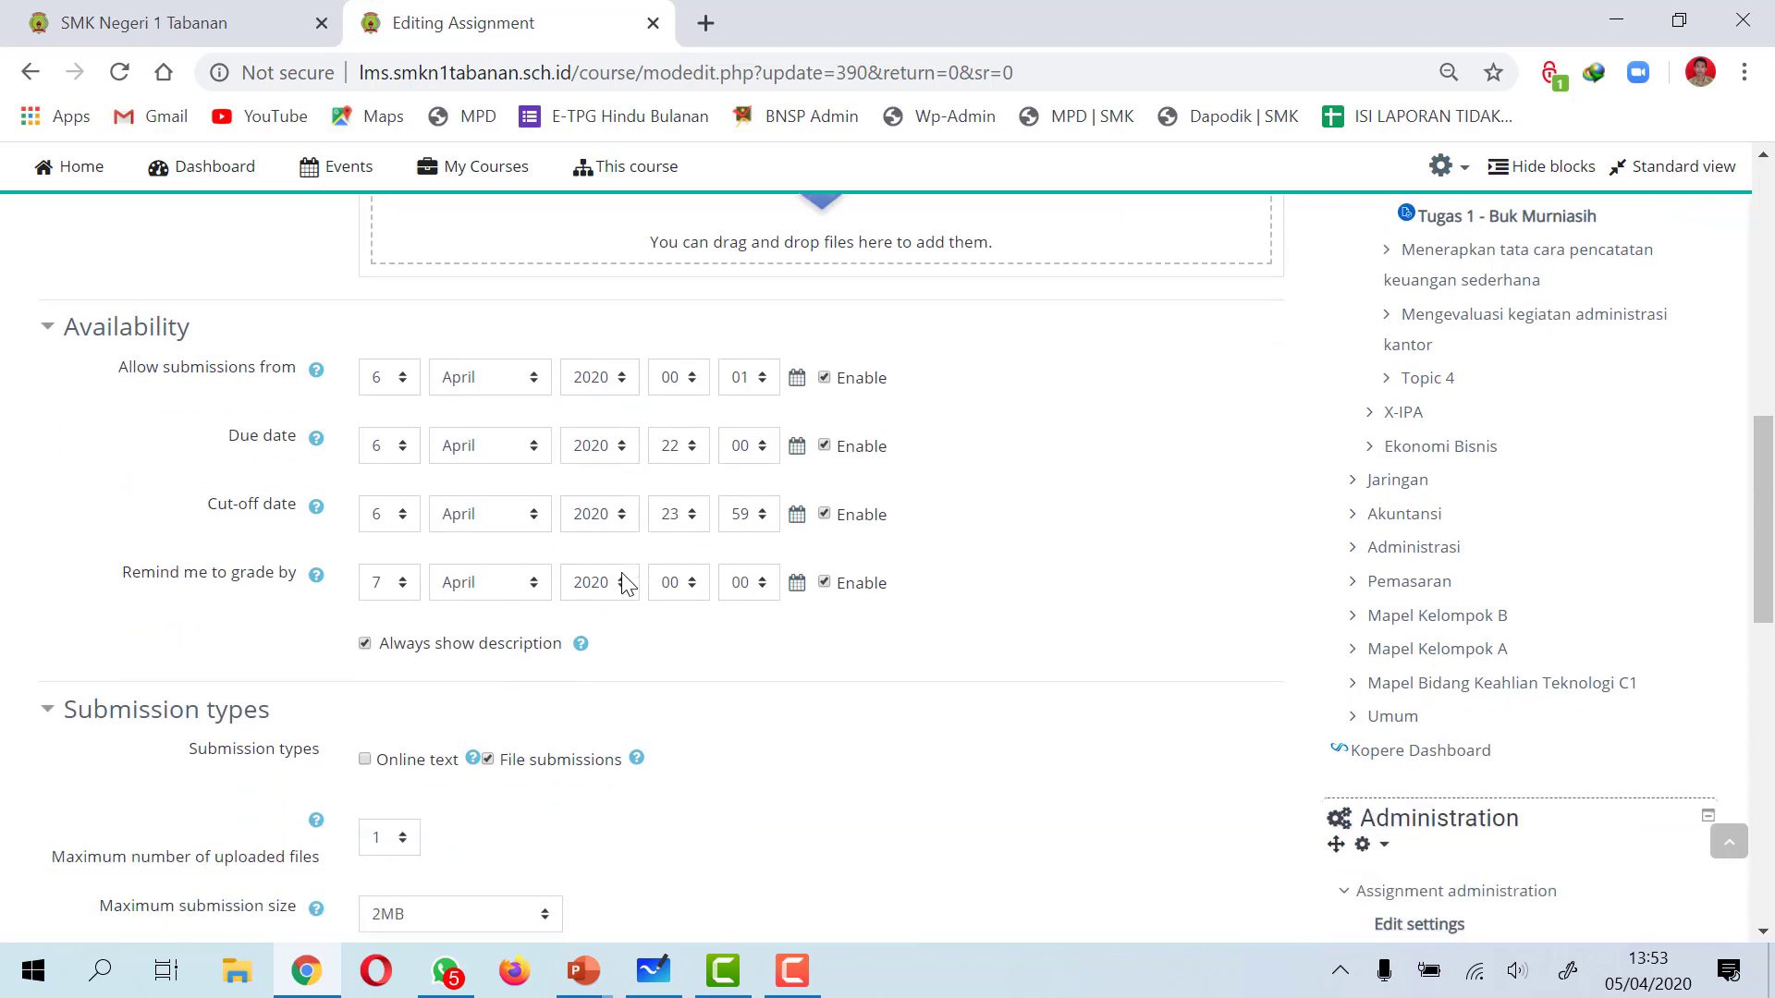
scroll(625, 584, "up", 2)
scroll(994, 591, "down", 4)
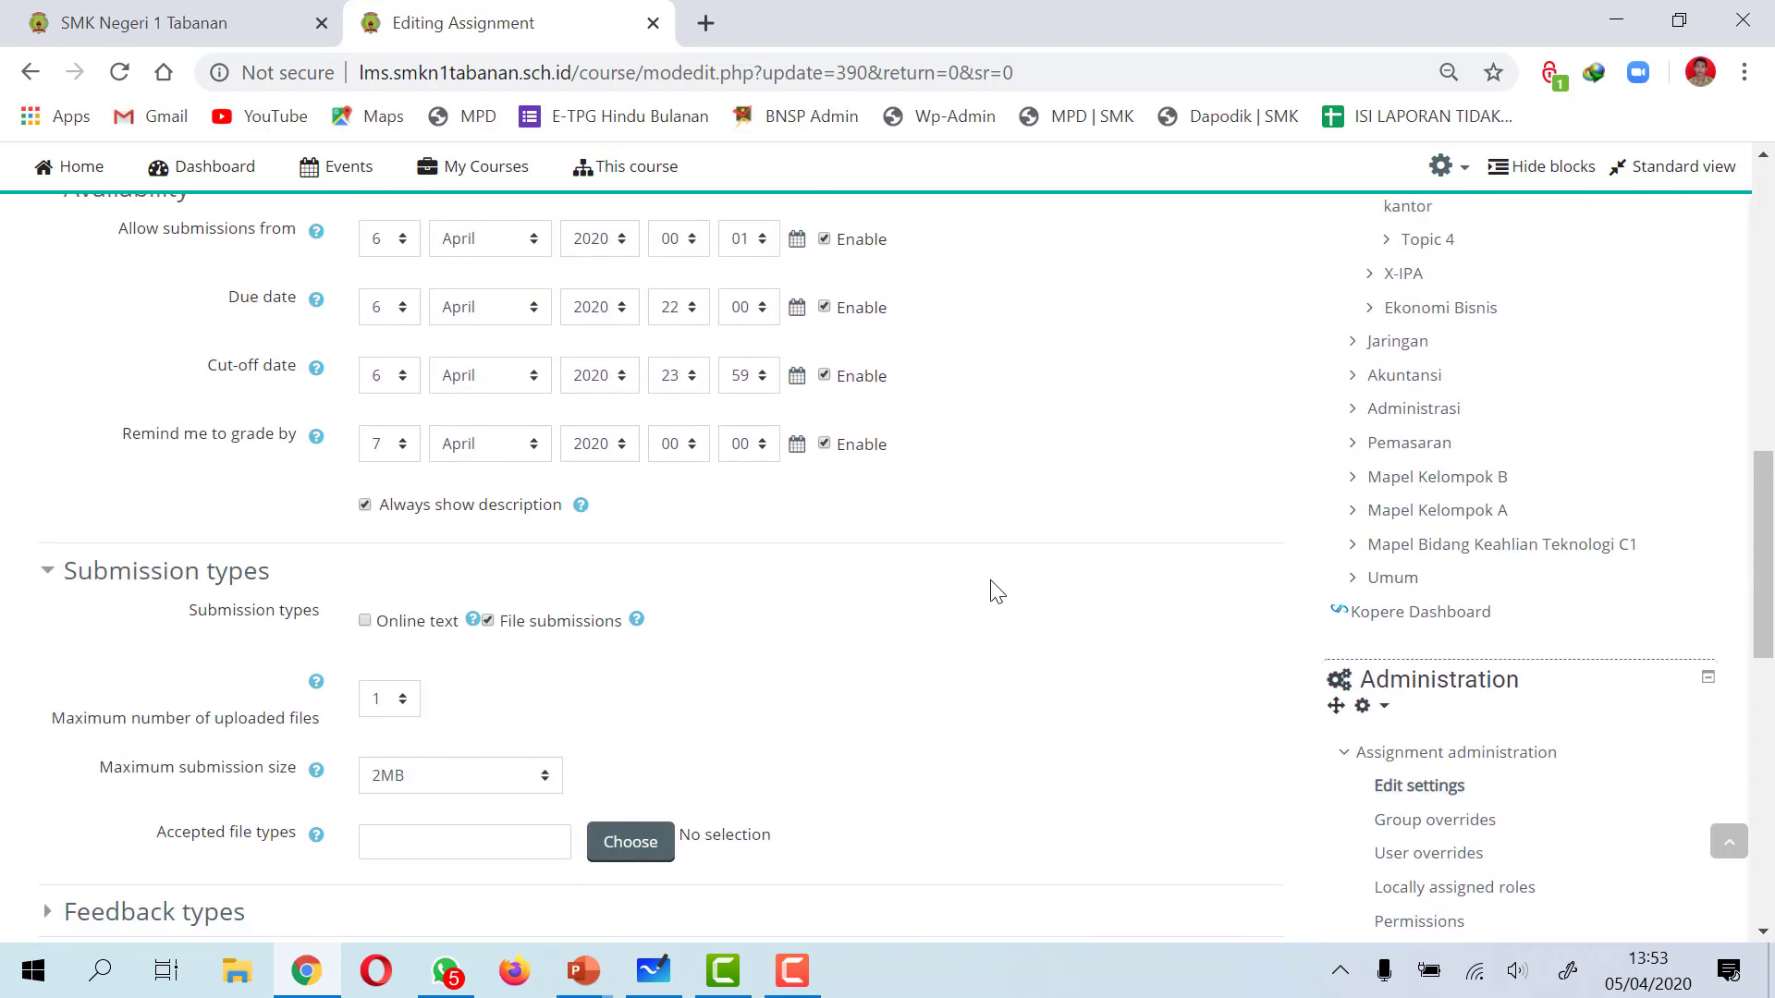
- Set the maximum number of uploaded files to 1 and the maximum submission size to 1MB
scroll(995, 592, "down", 2)
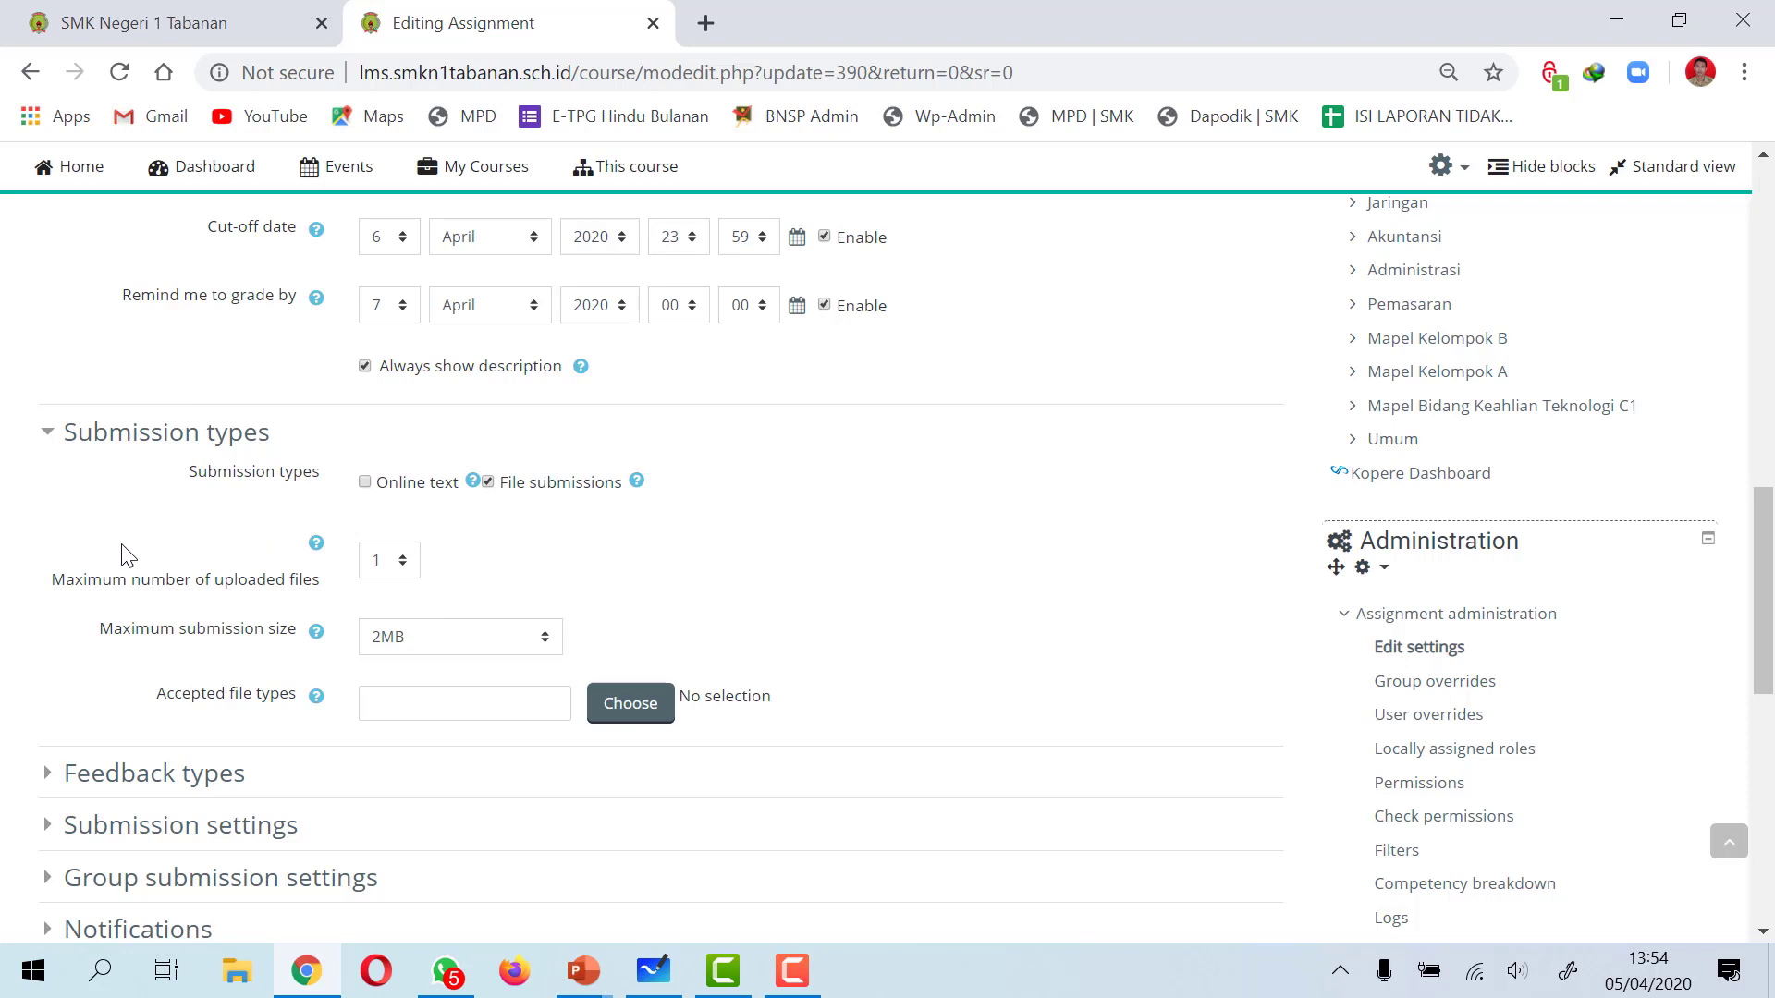
left_click(398, 566)
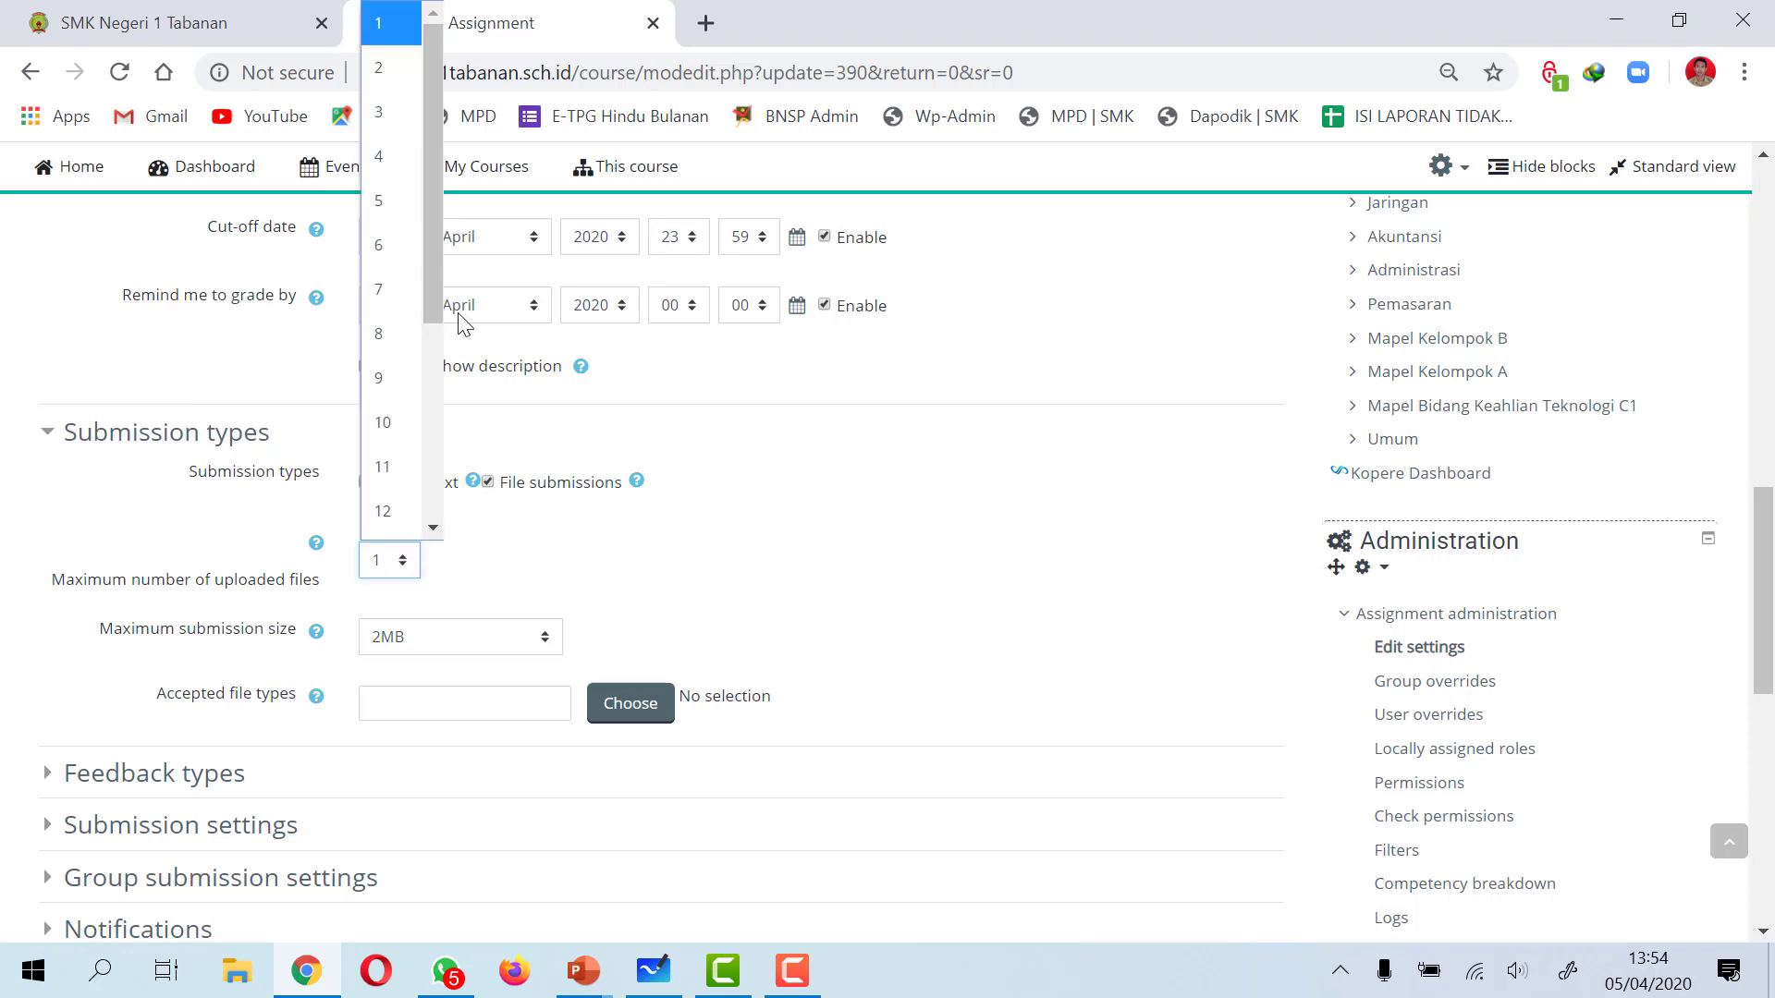
left_click(379, 70)
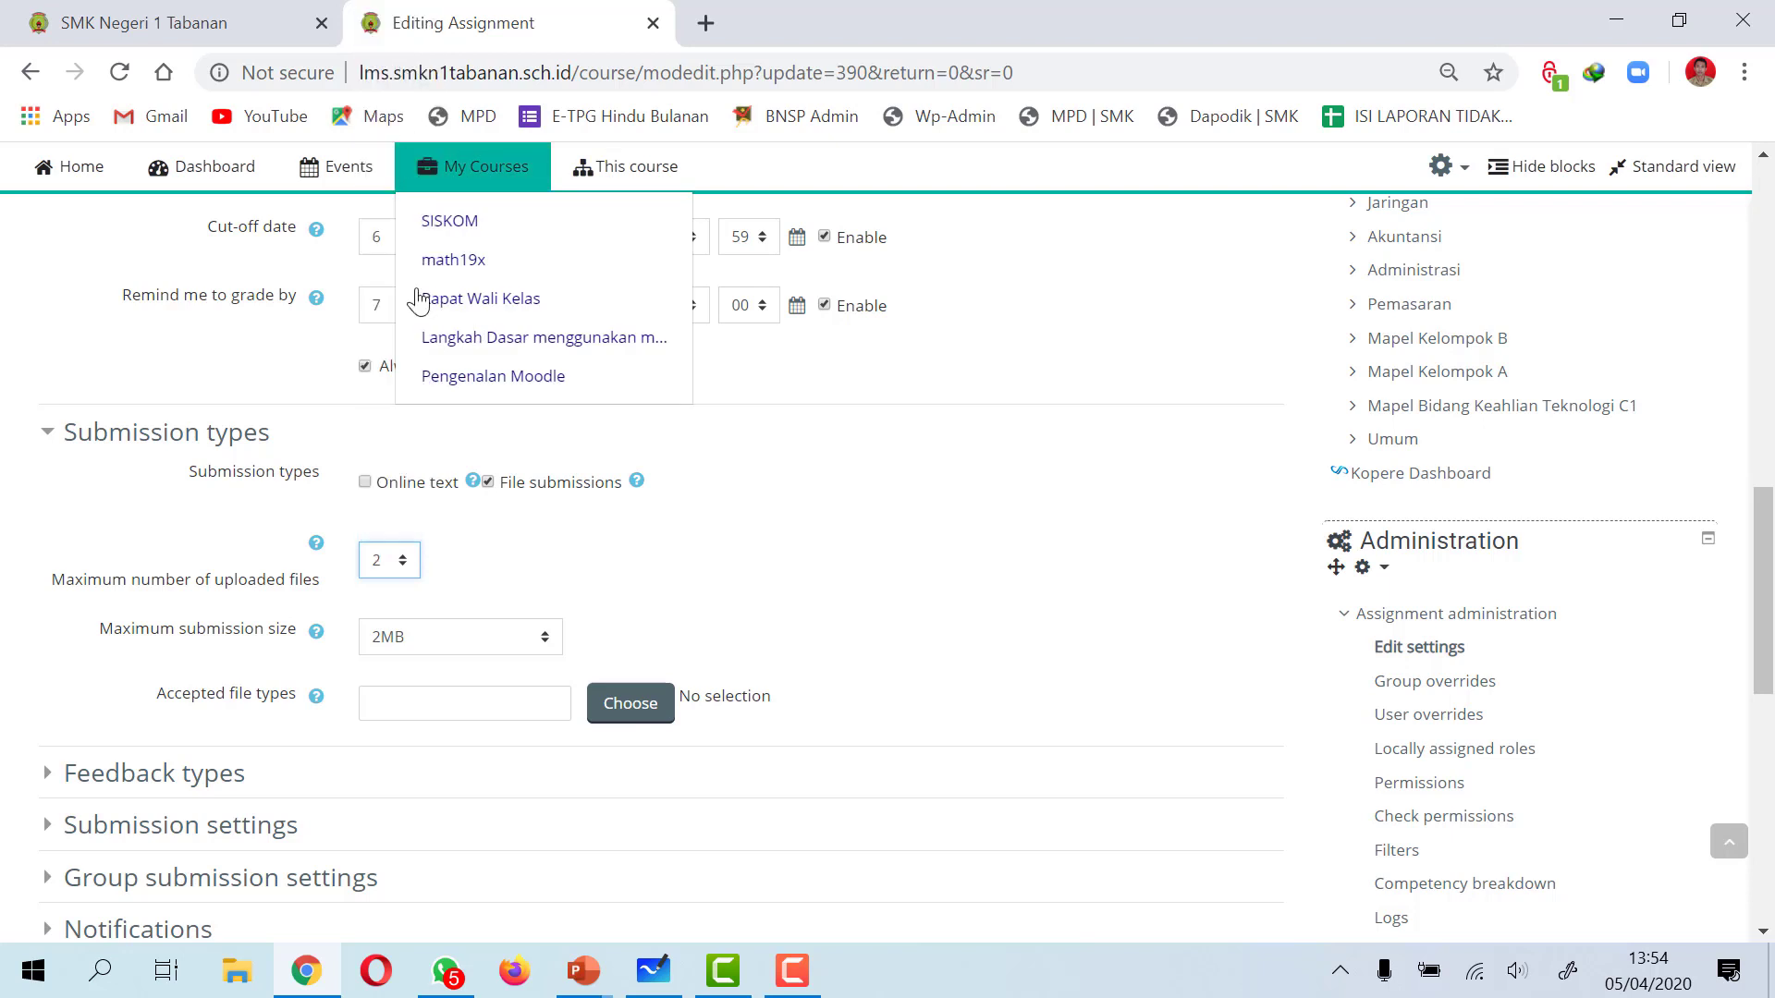
left_click(407, 562)
left_click(386, 26)
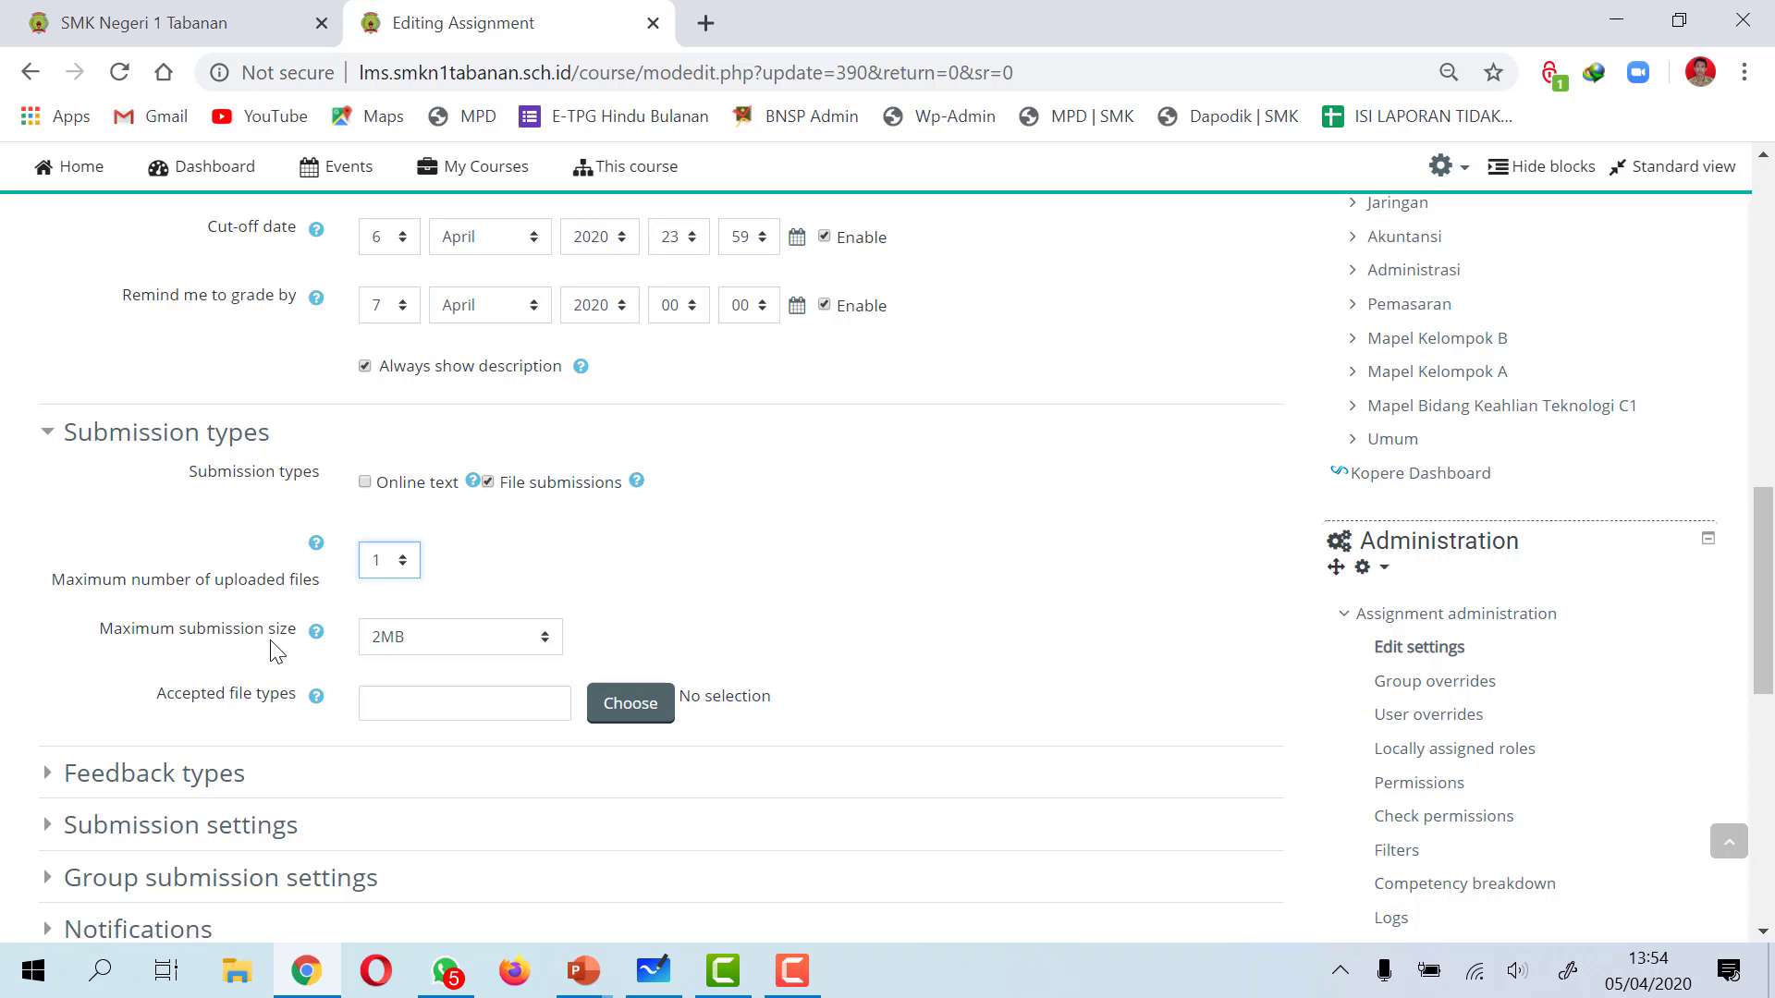
left_click(545, 640)
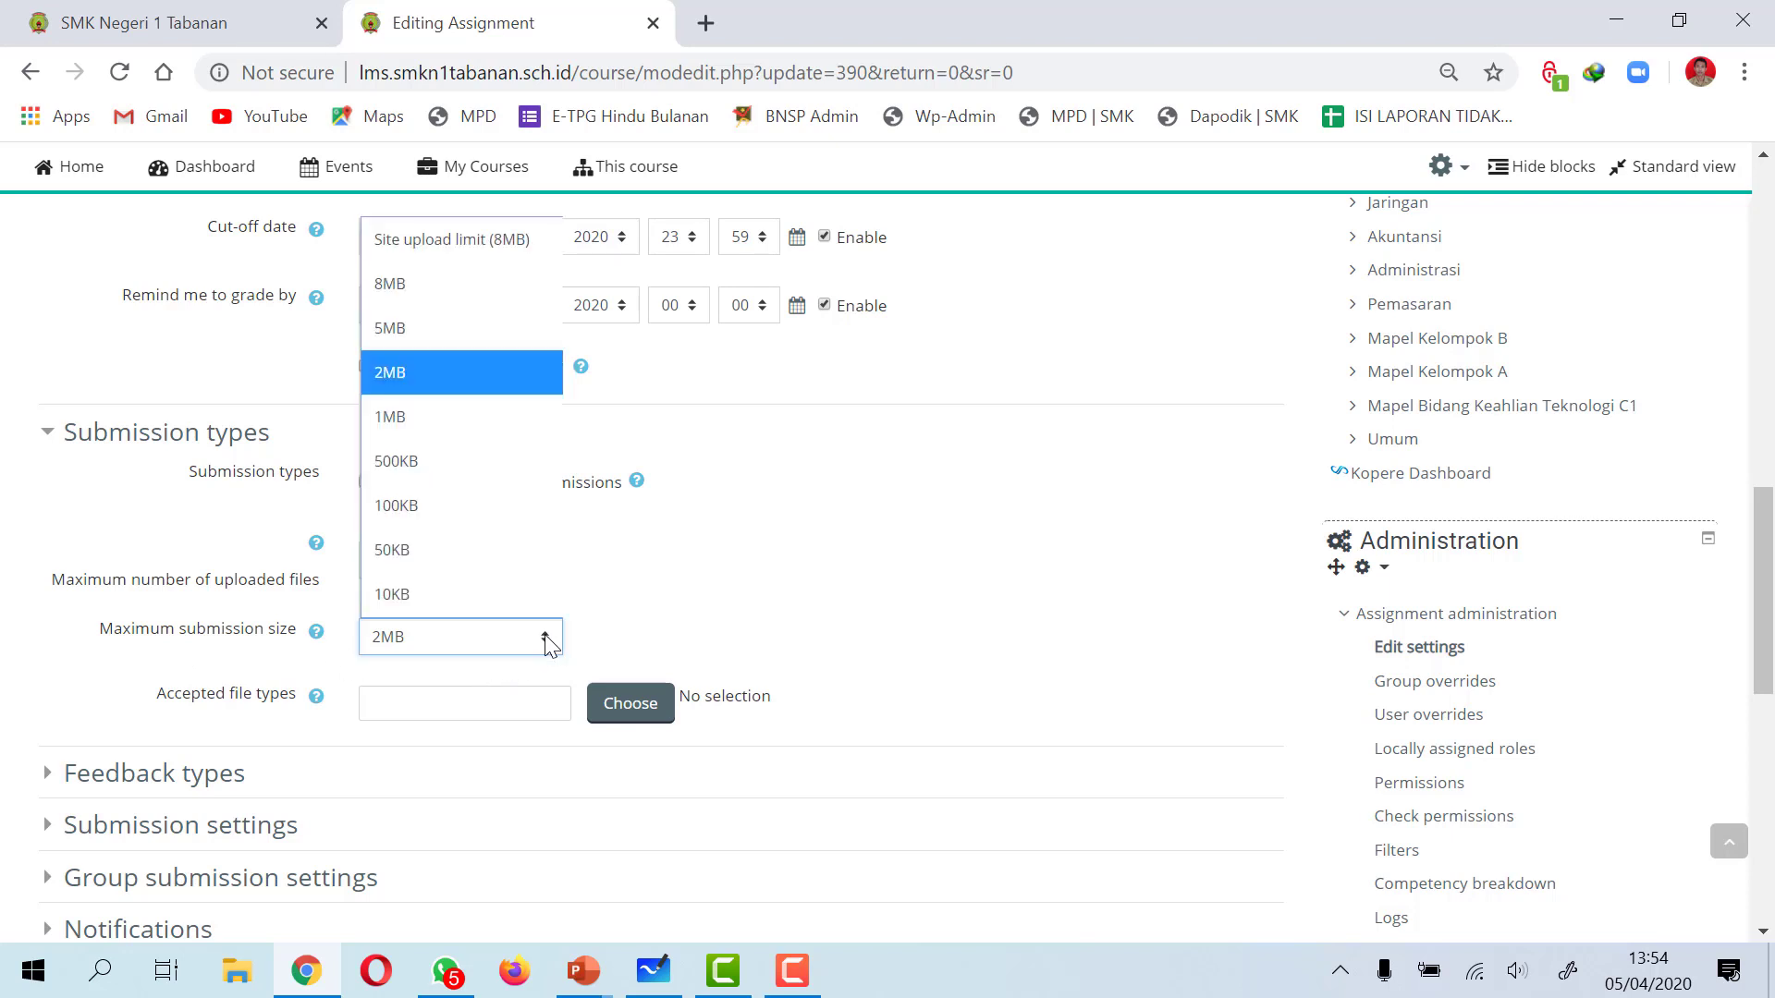
left_click(449, 416)
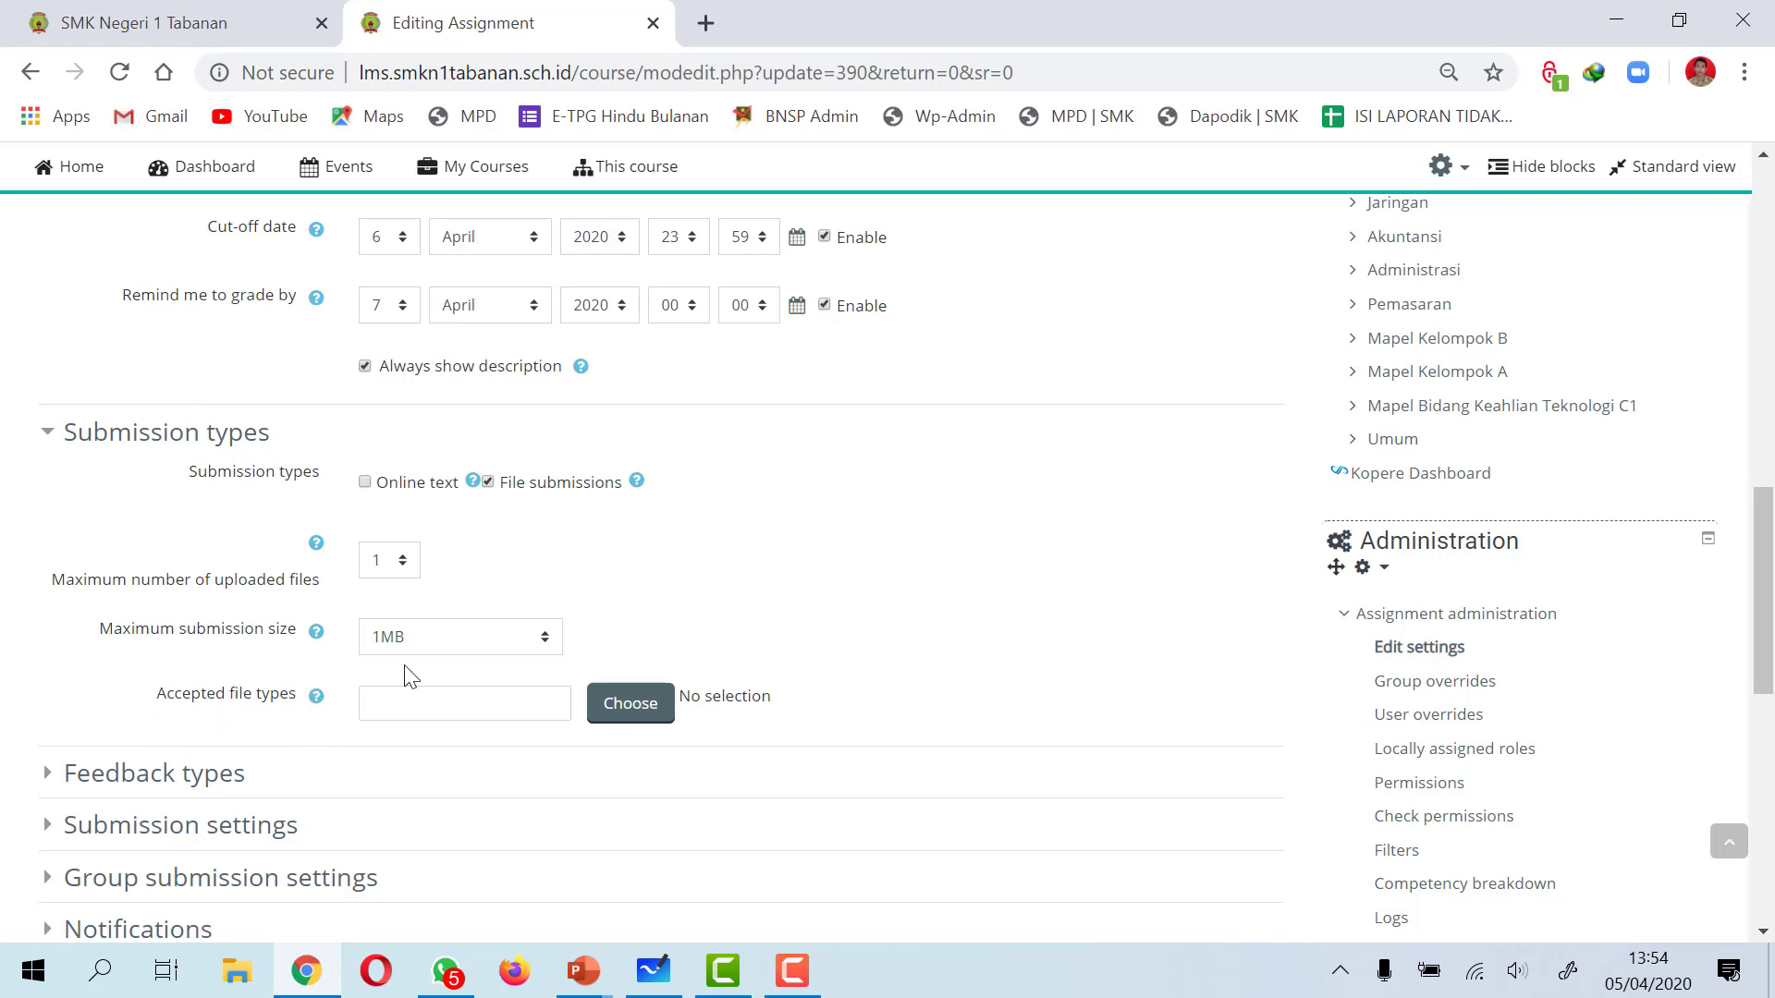
- Check the file format asked for in the description, and select the Image files group for the accepted file types
scroll(404, 674, "up", 6)
scroll(1088, 433, "up", 3)
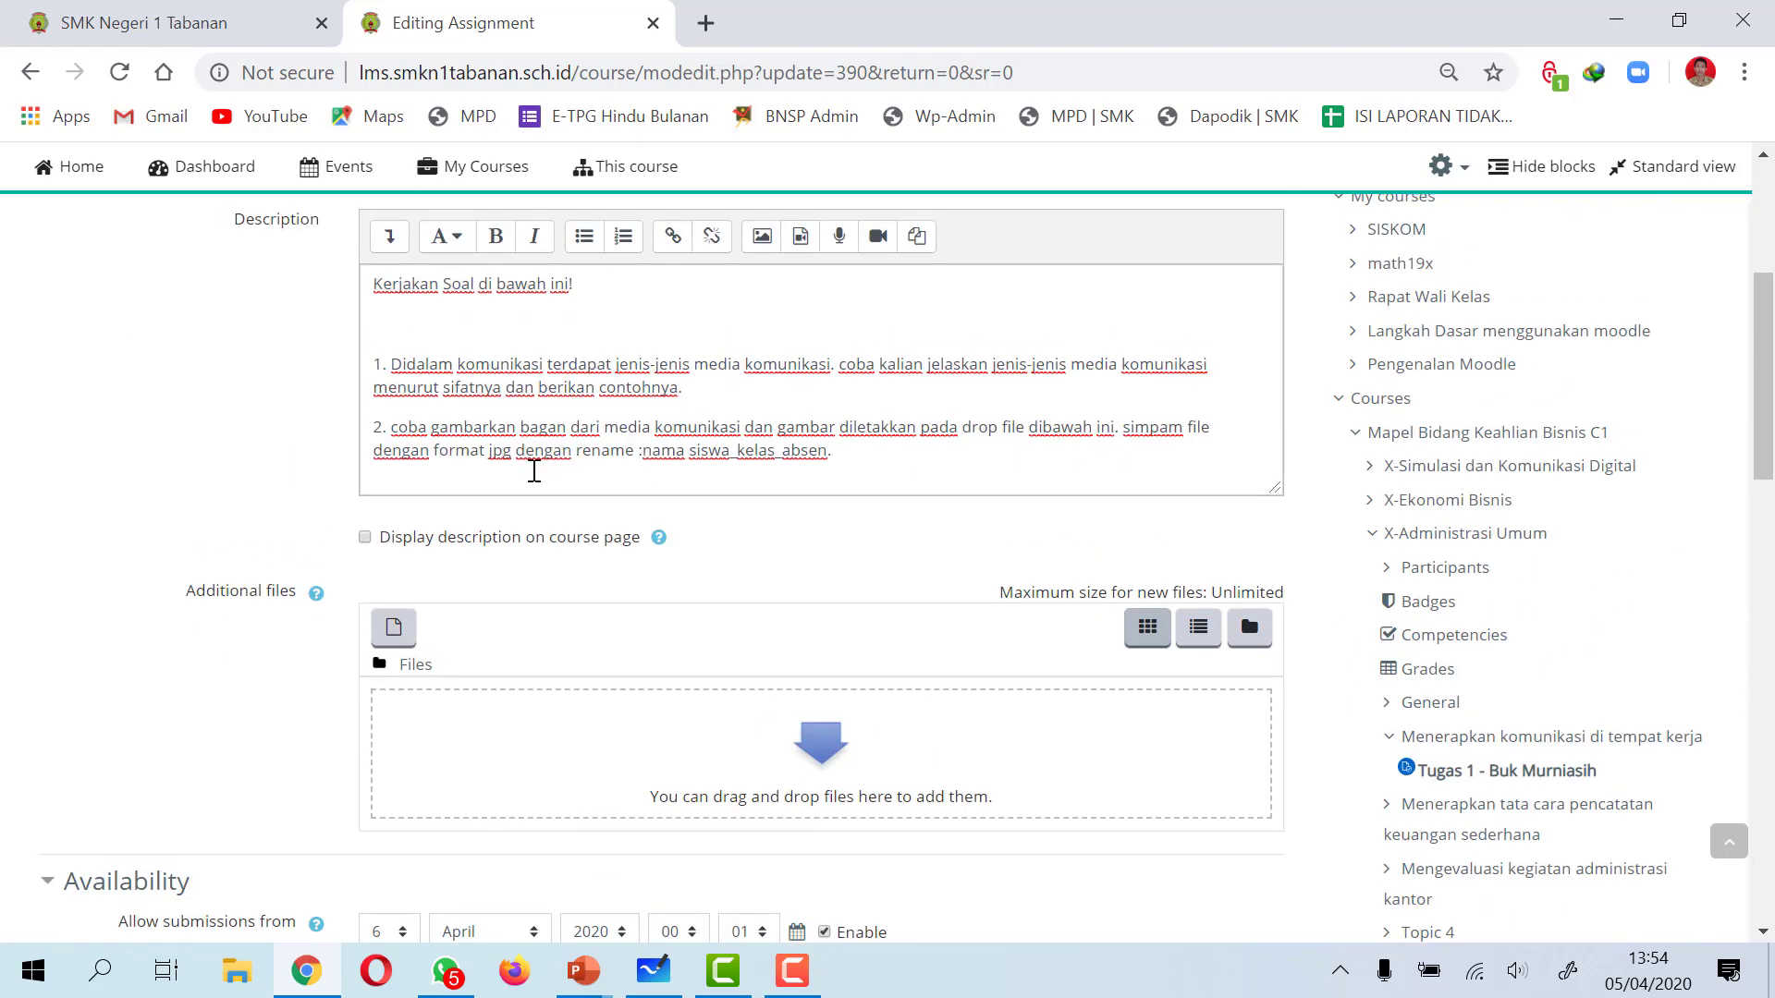
scroll(546, 481, "down", 9)
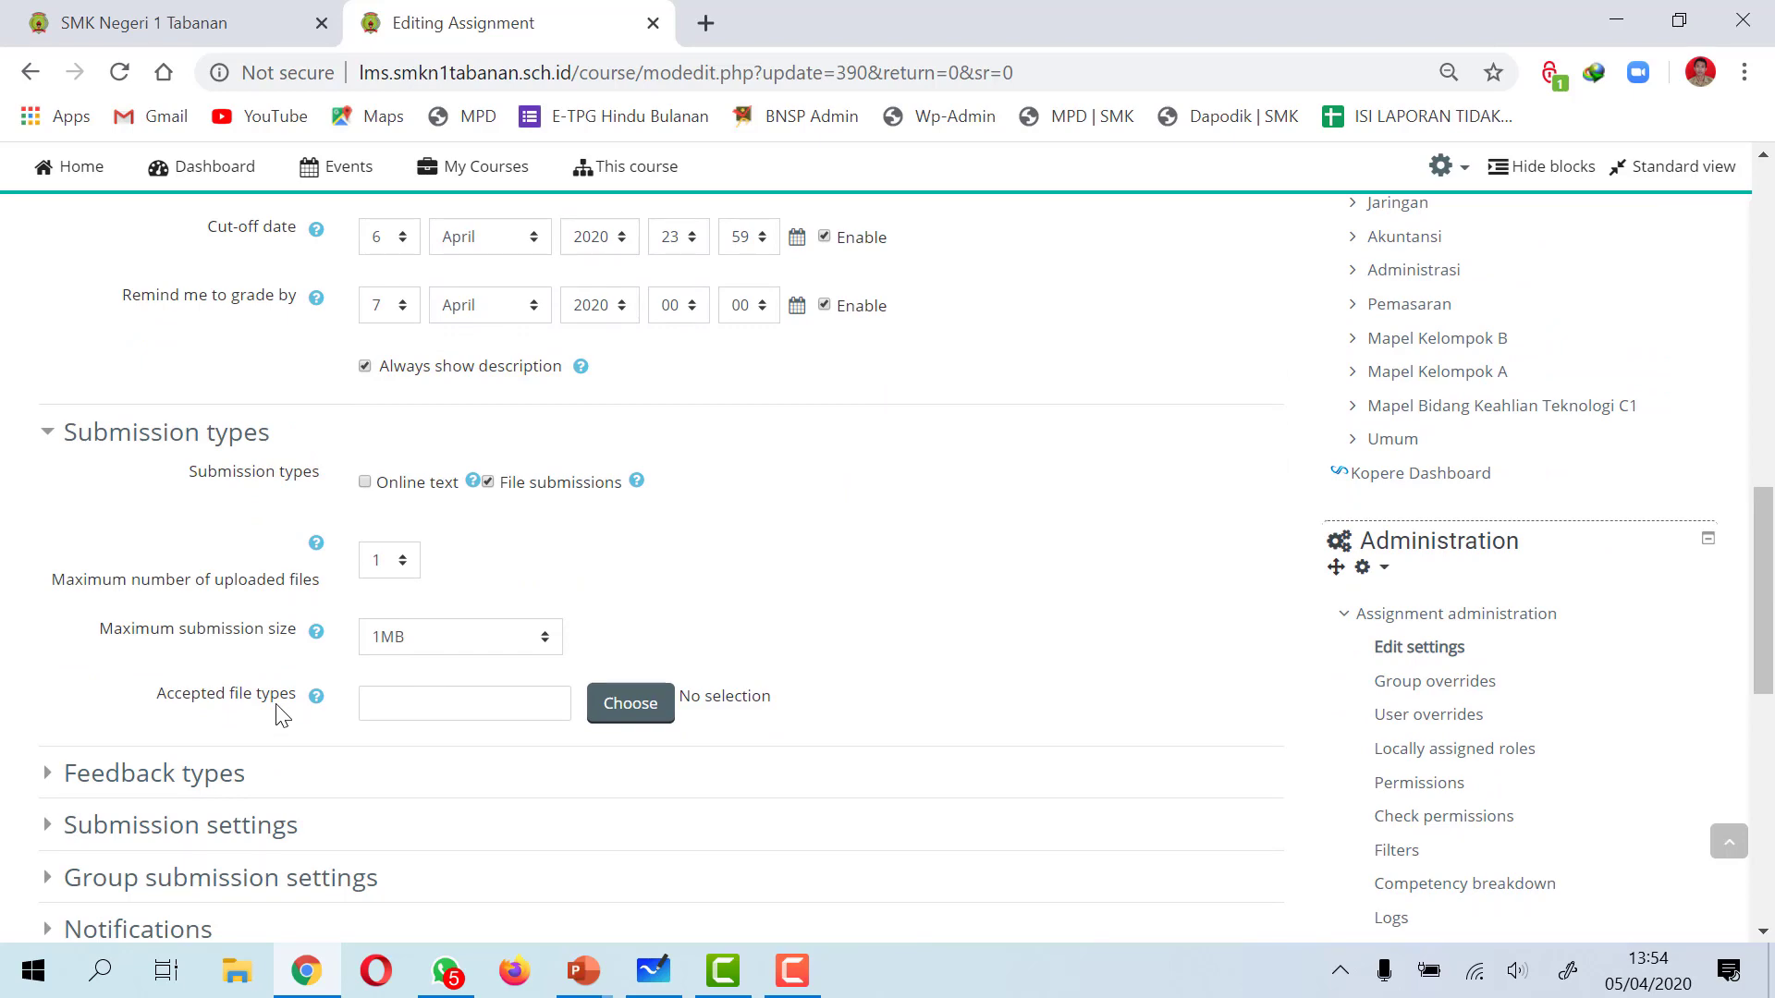
scroll(872, 468, "up", 9)
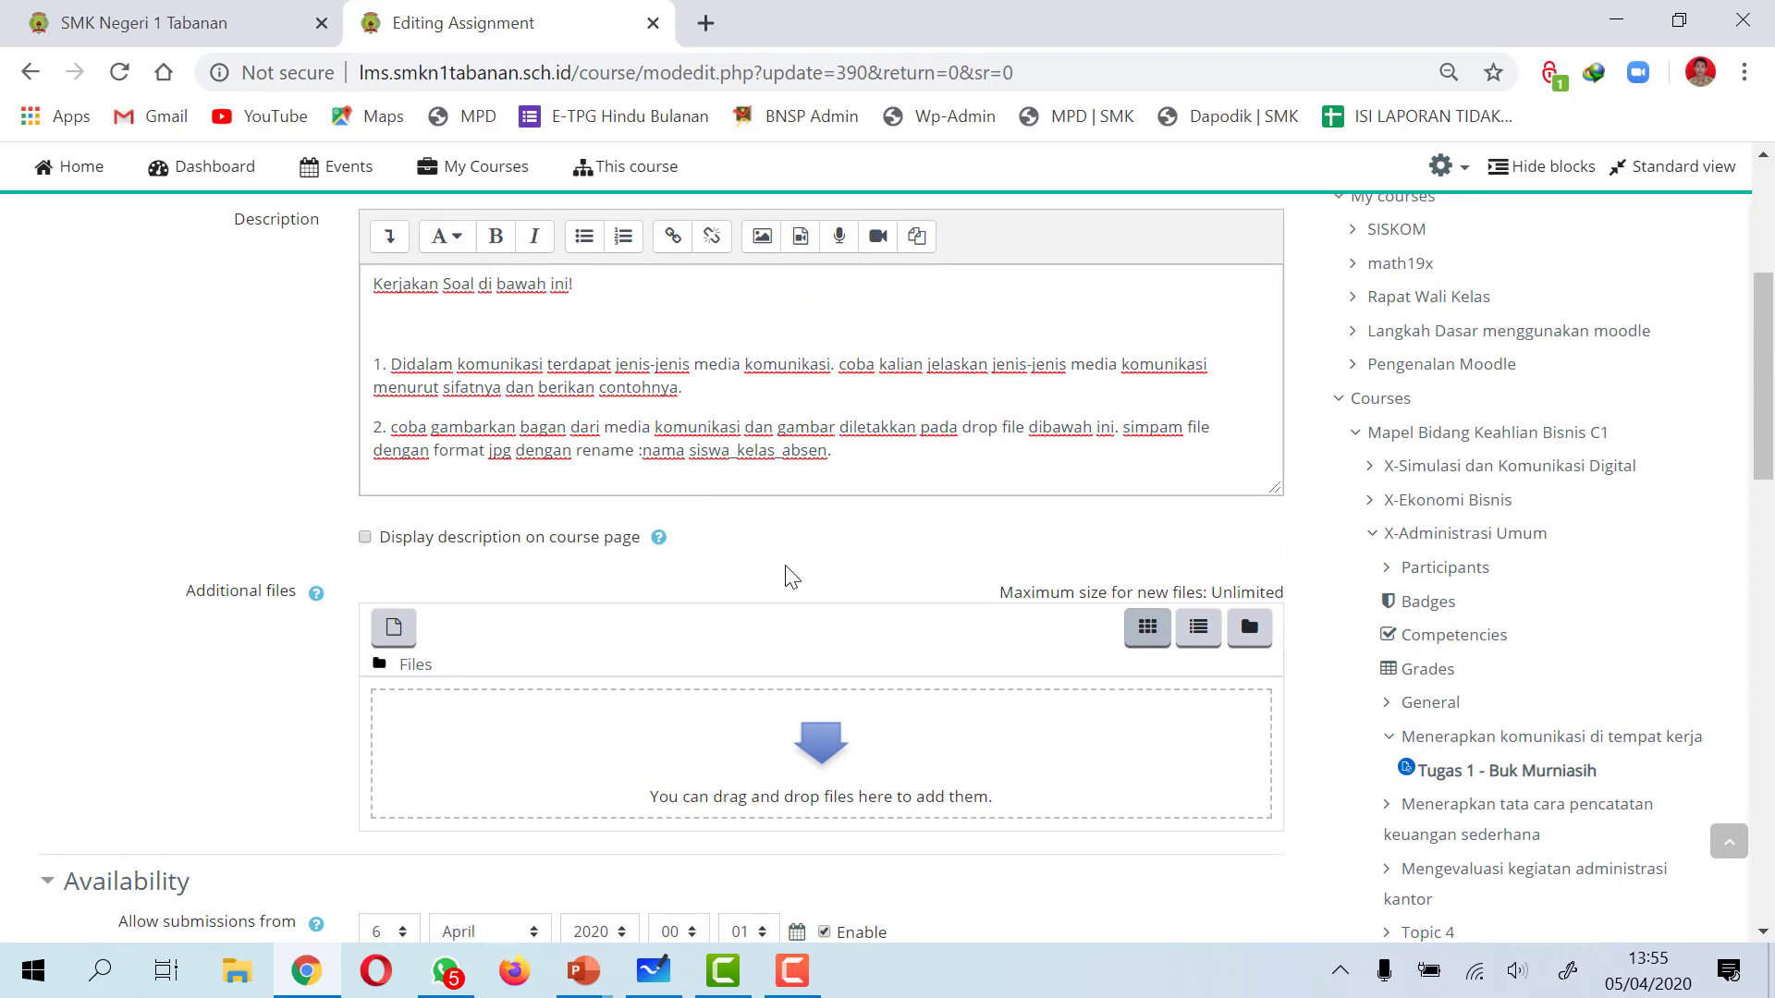
scroll(785, 574, "down", 9)
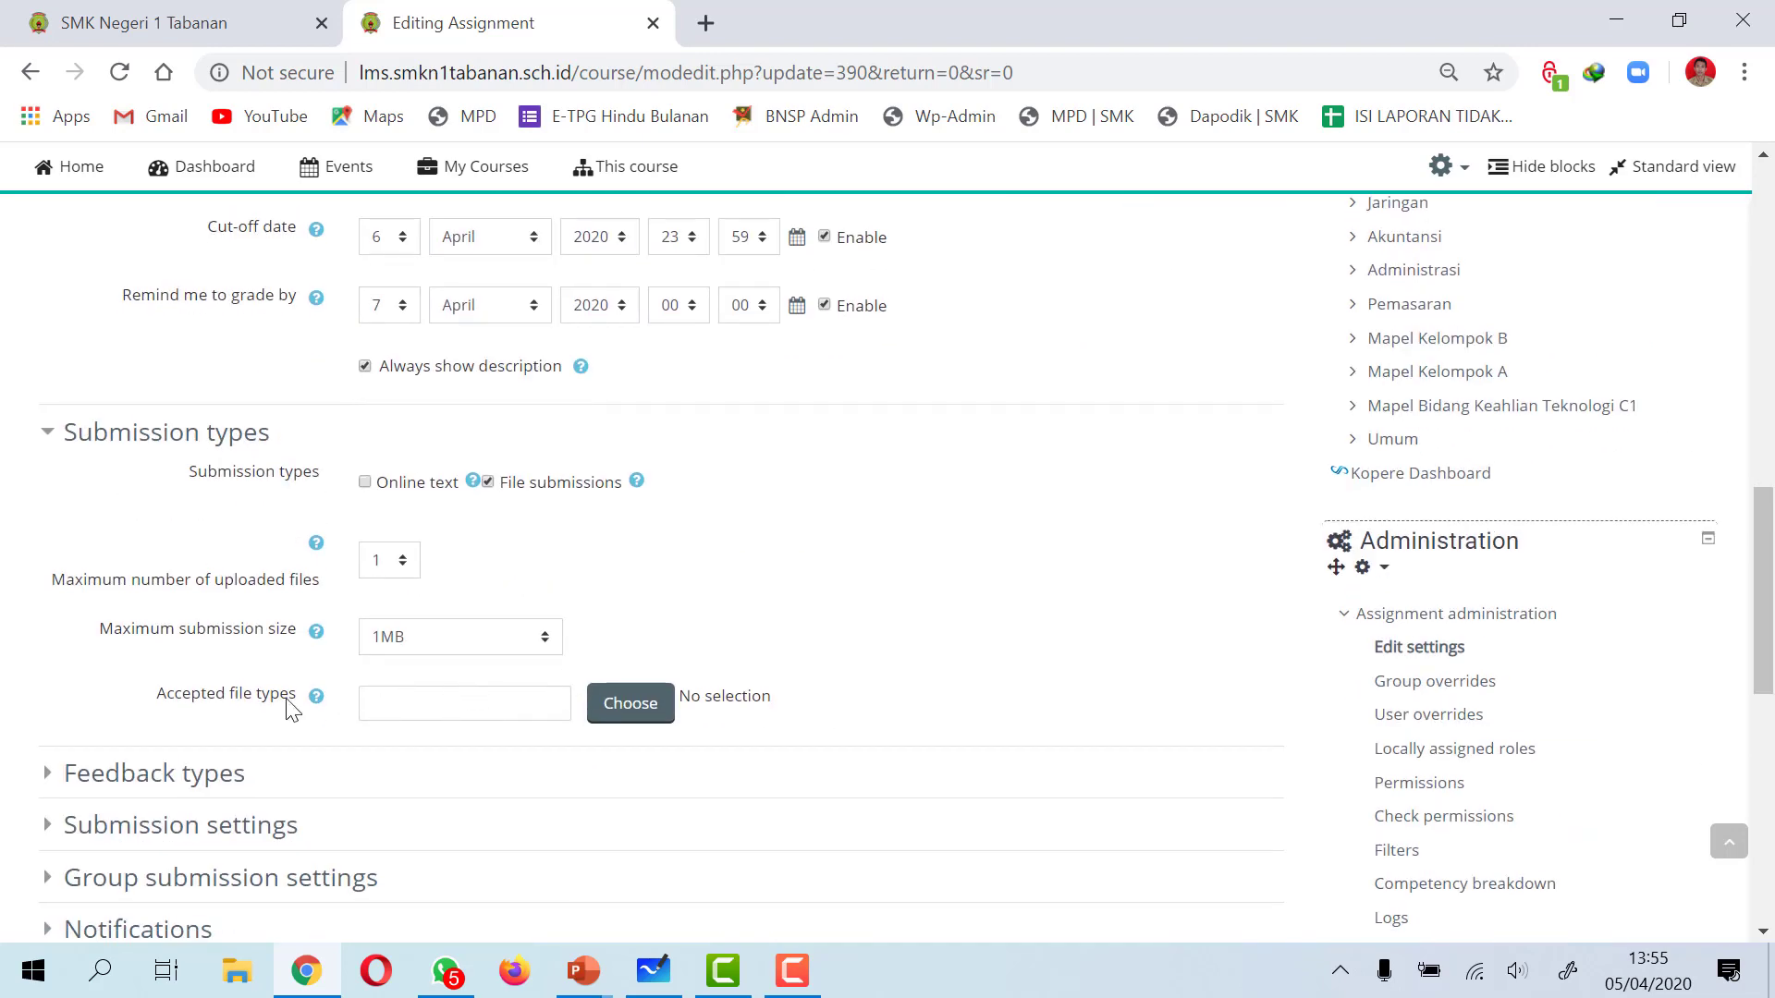
left_click(635, 712)
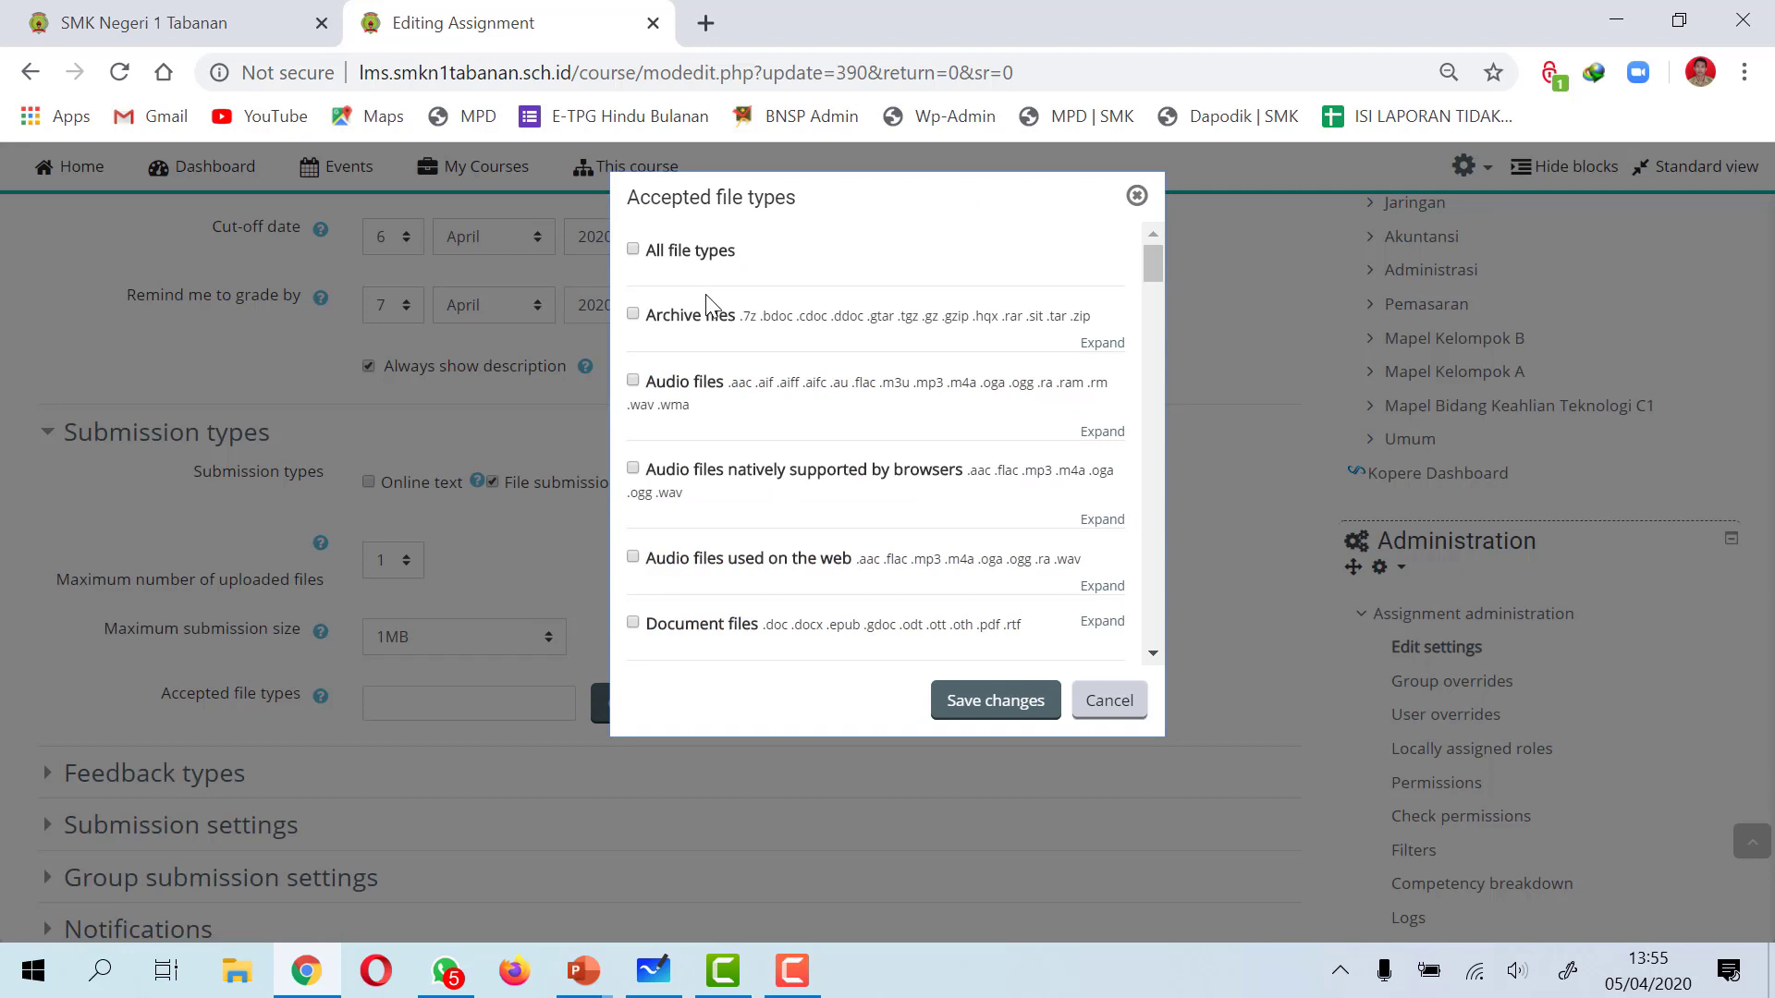
scroll(708, 305, "down", 3)
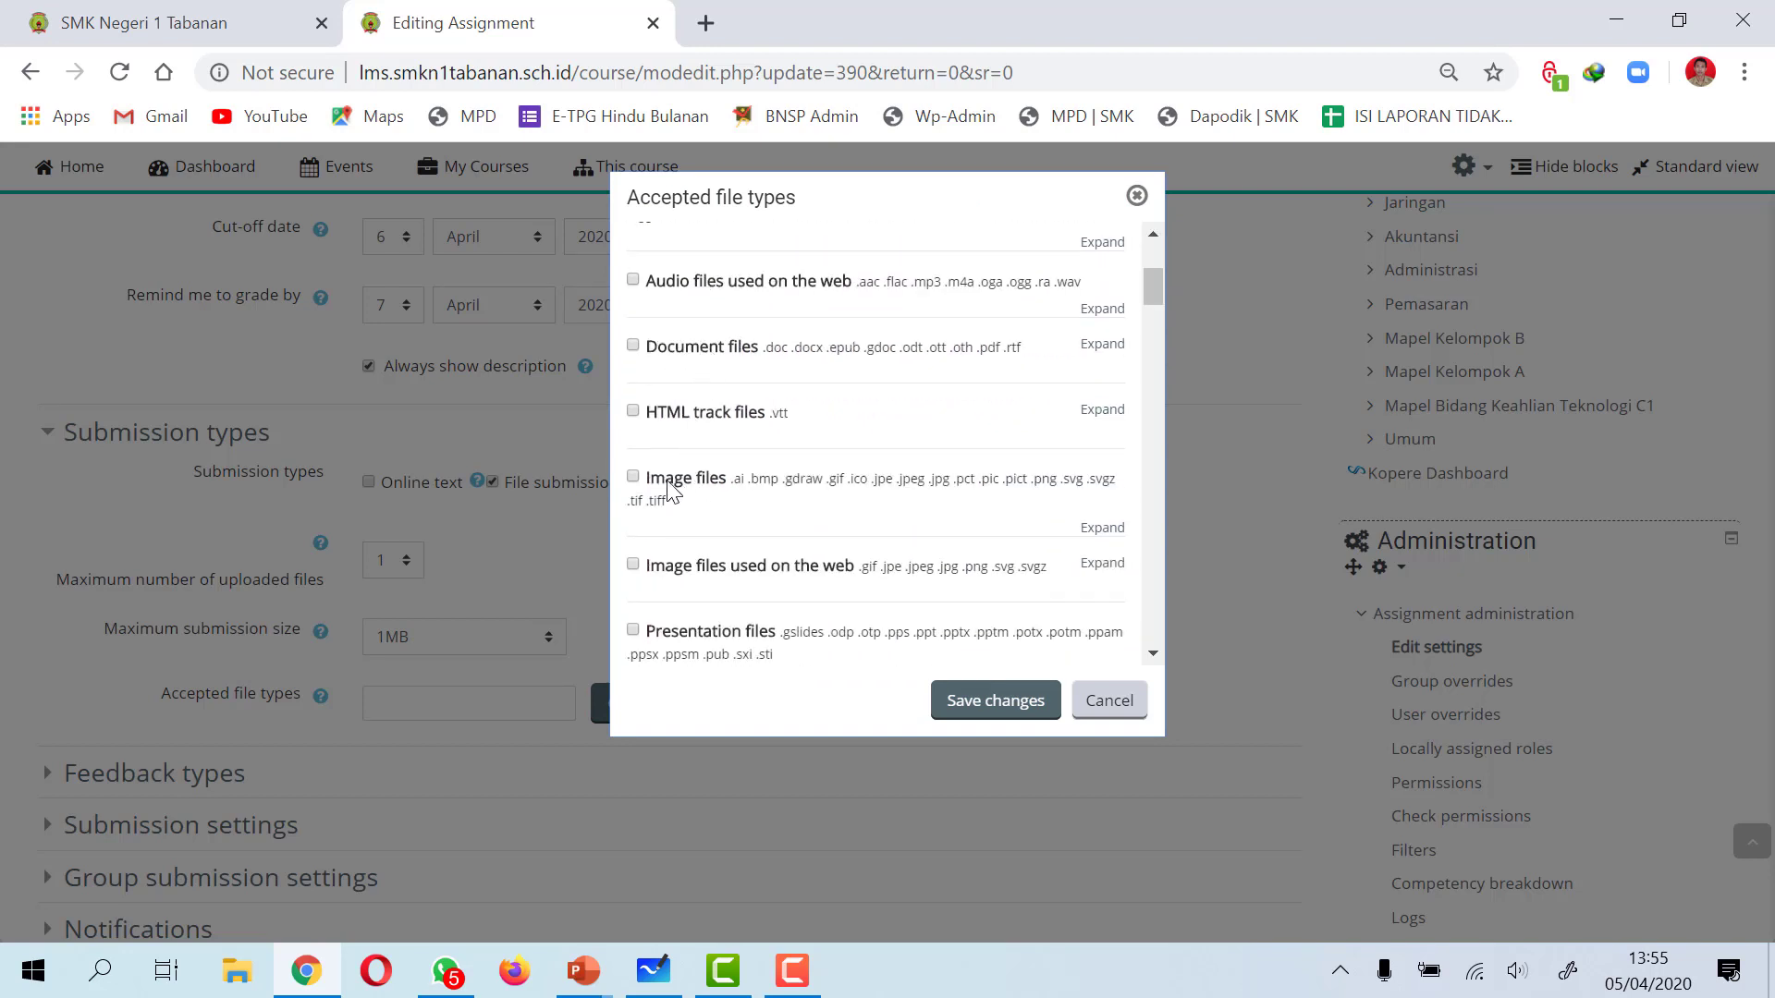
left_click(634, 476)
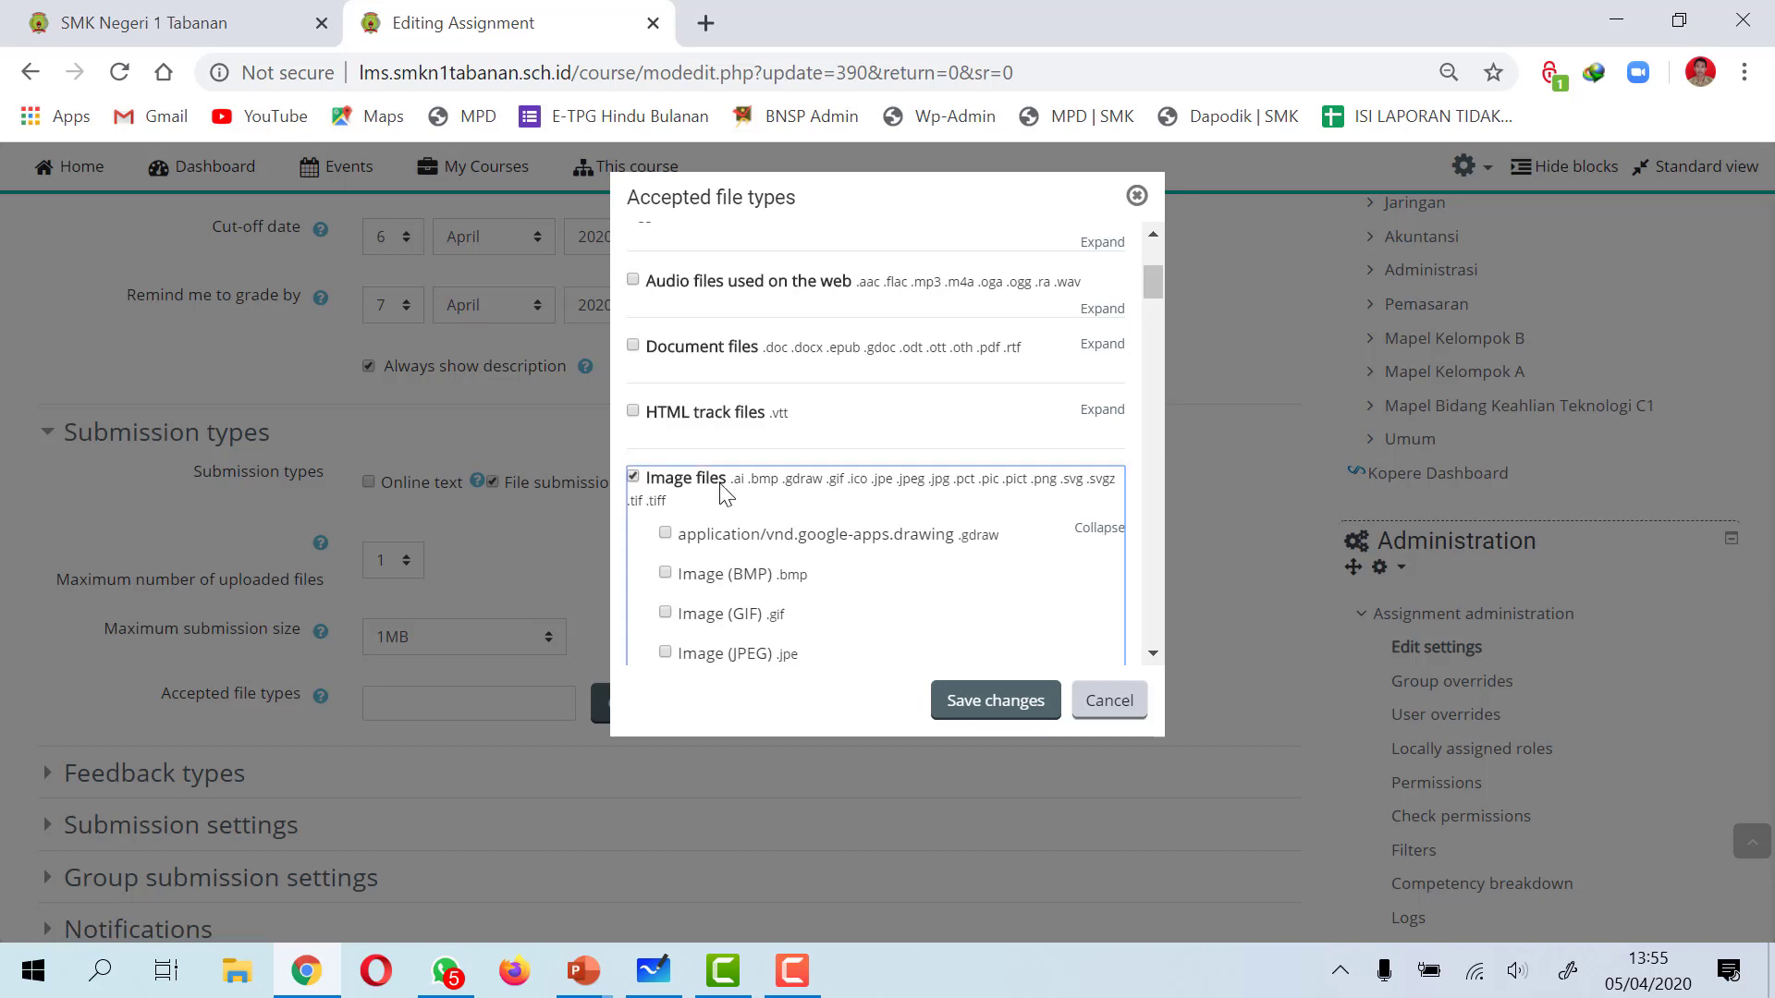
- Add the .jpeg and .jpg image types to the accepted file types and save the selection
scroll(799, 503, "down", 2)
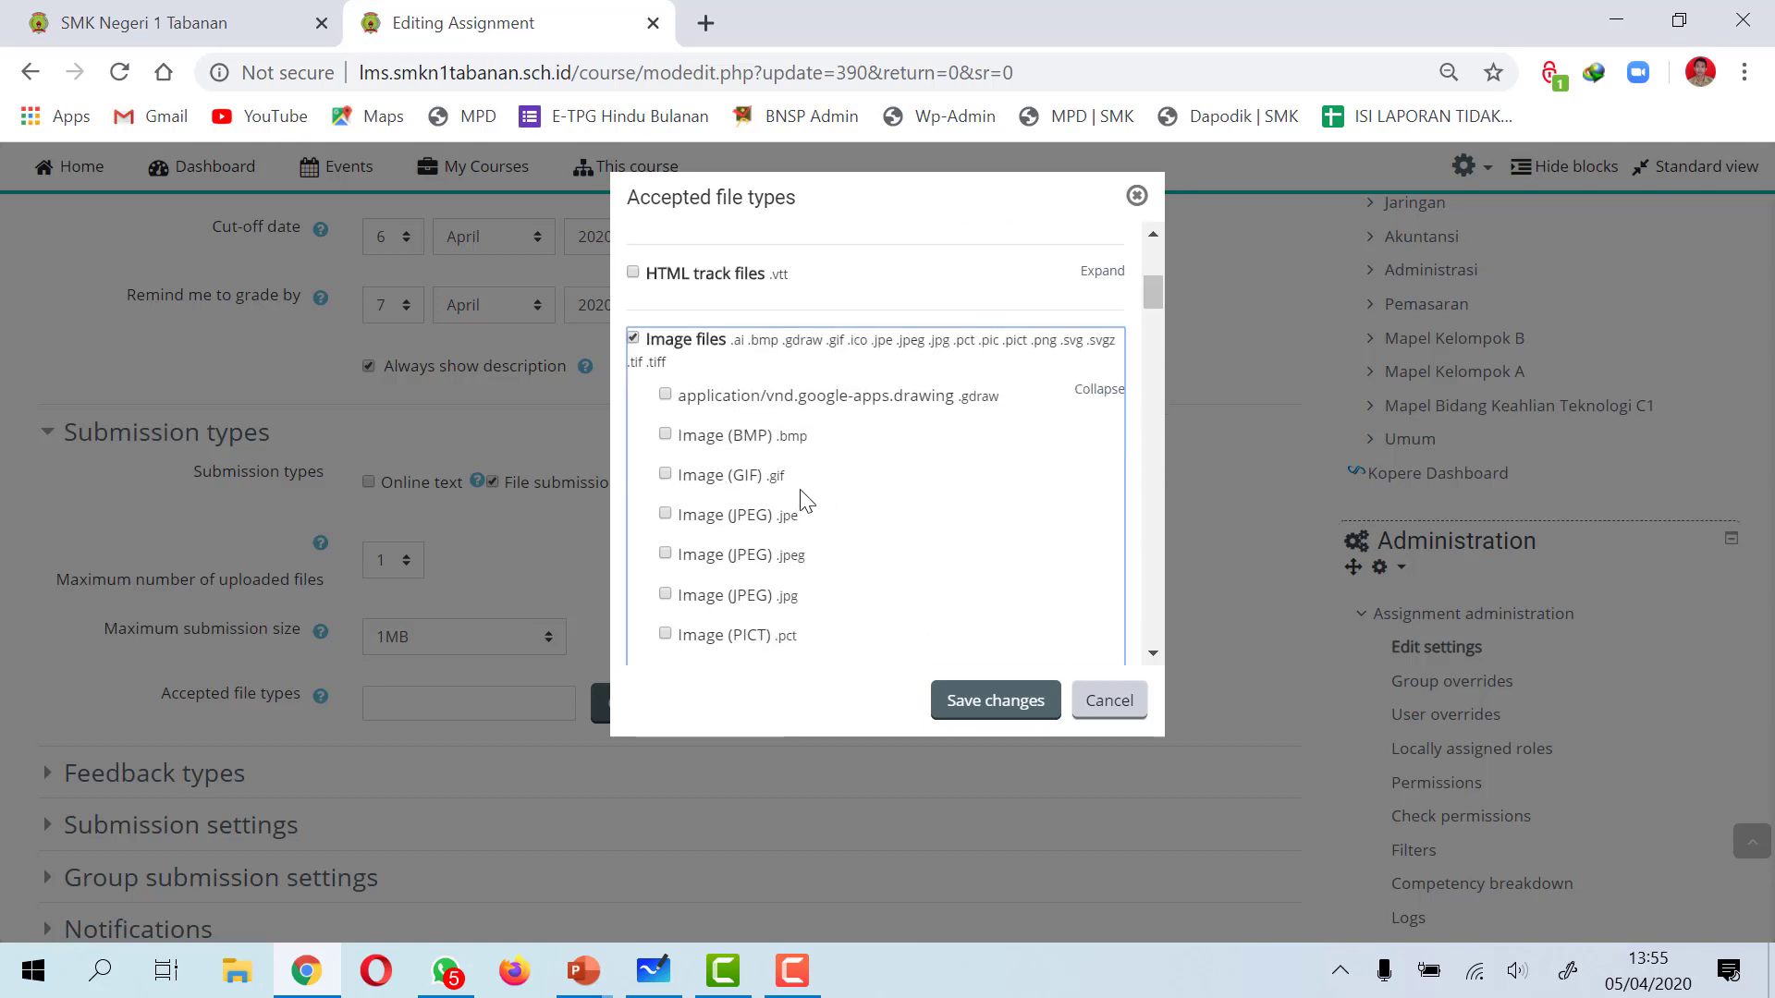
scroll(806, 500, "down", 2)
scroll(802, 499, "down", 3)
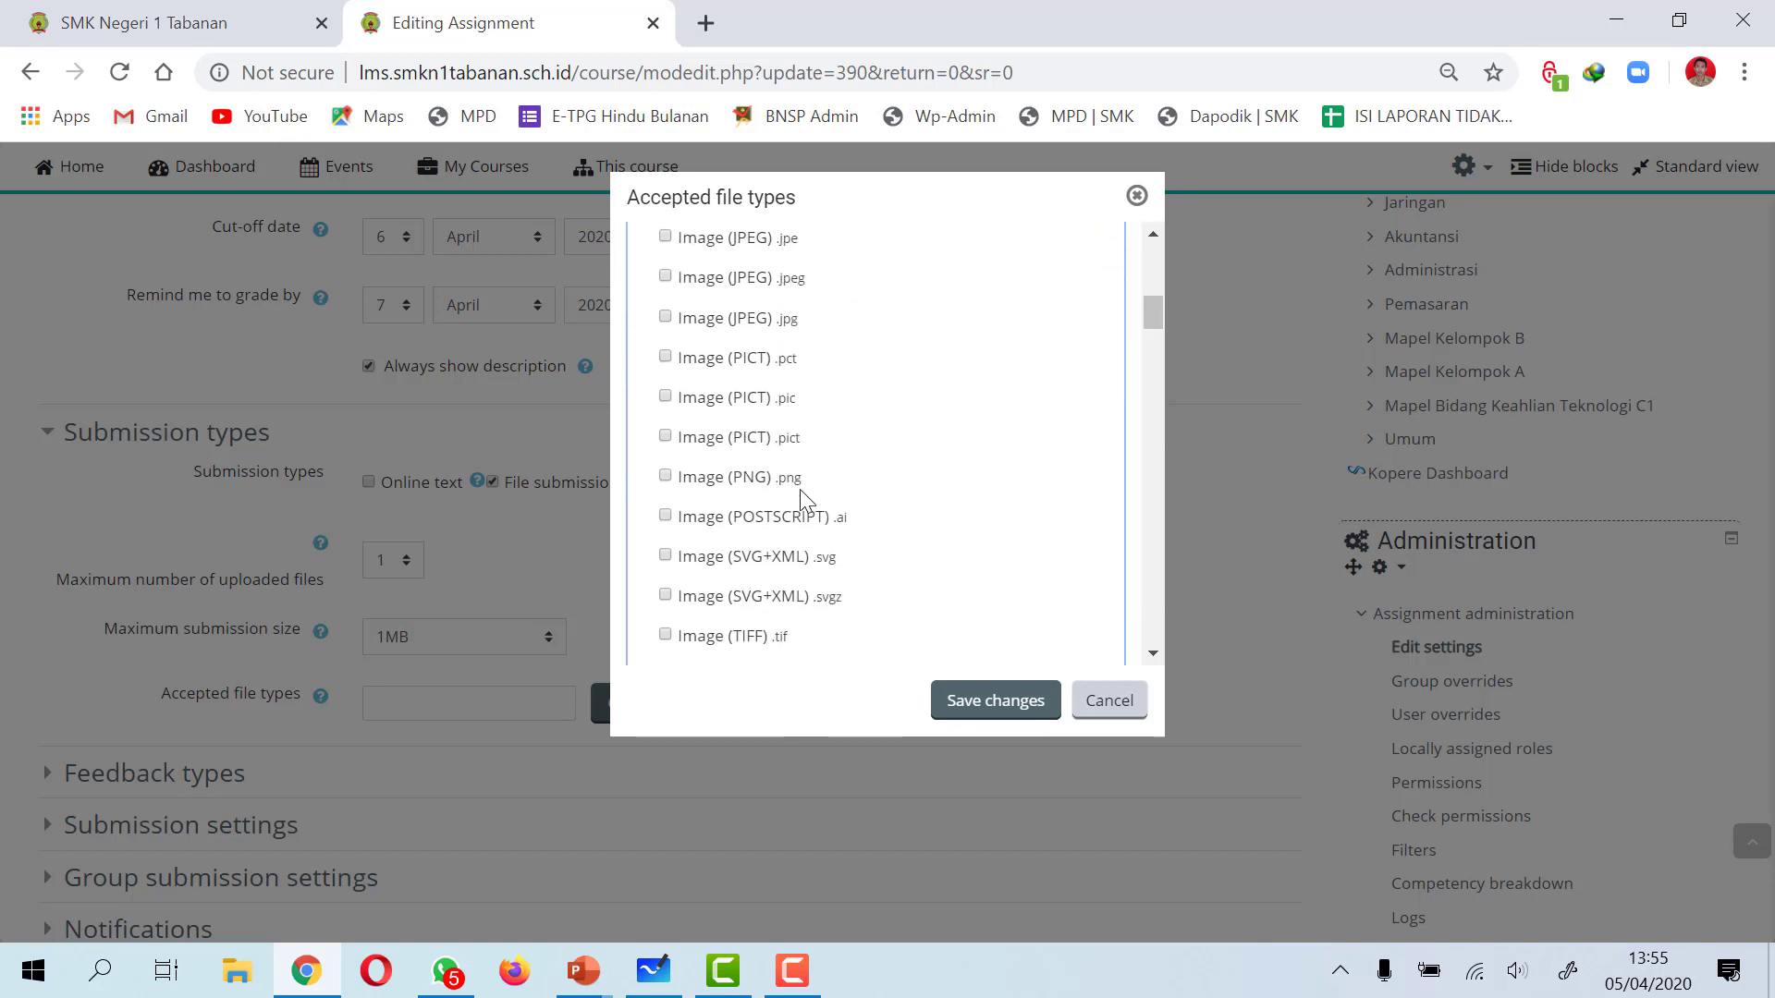
scroll(802, 499, "up", 3)
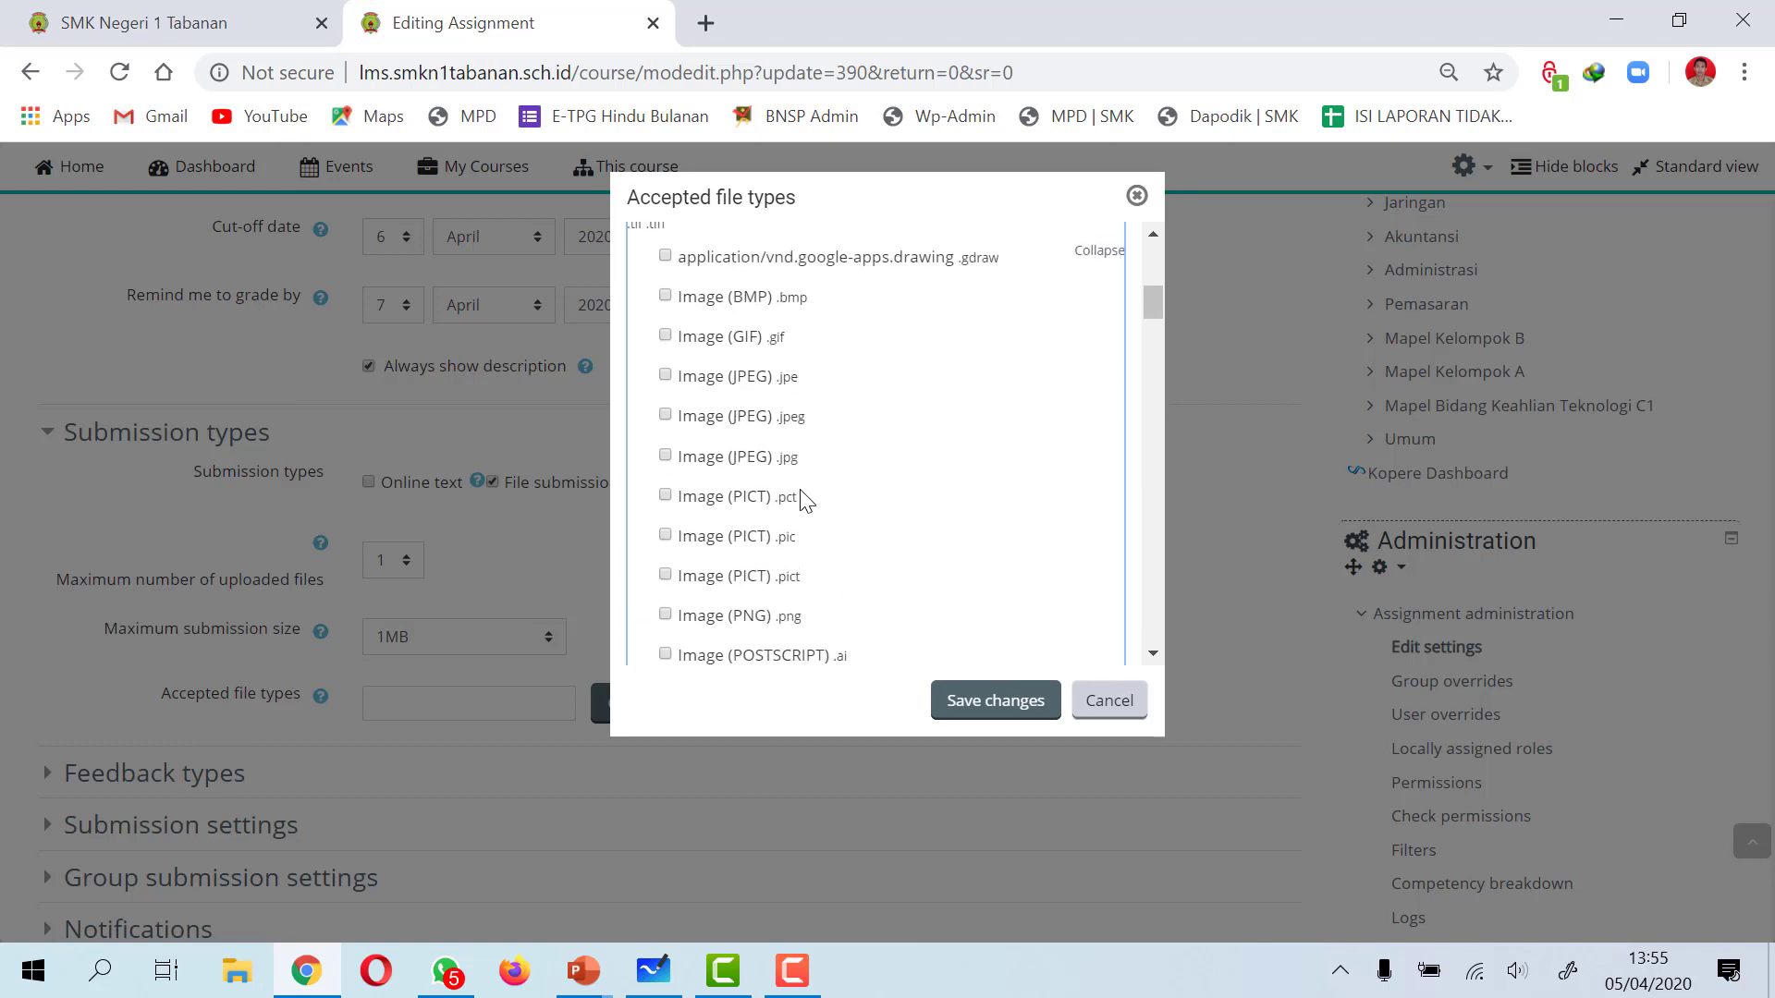
left_click(665, 376)
left_click(666, 415)
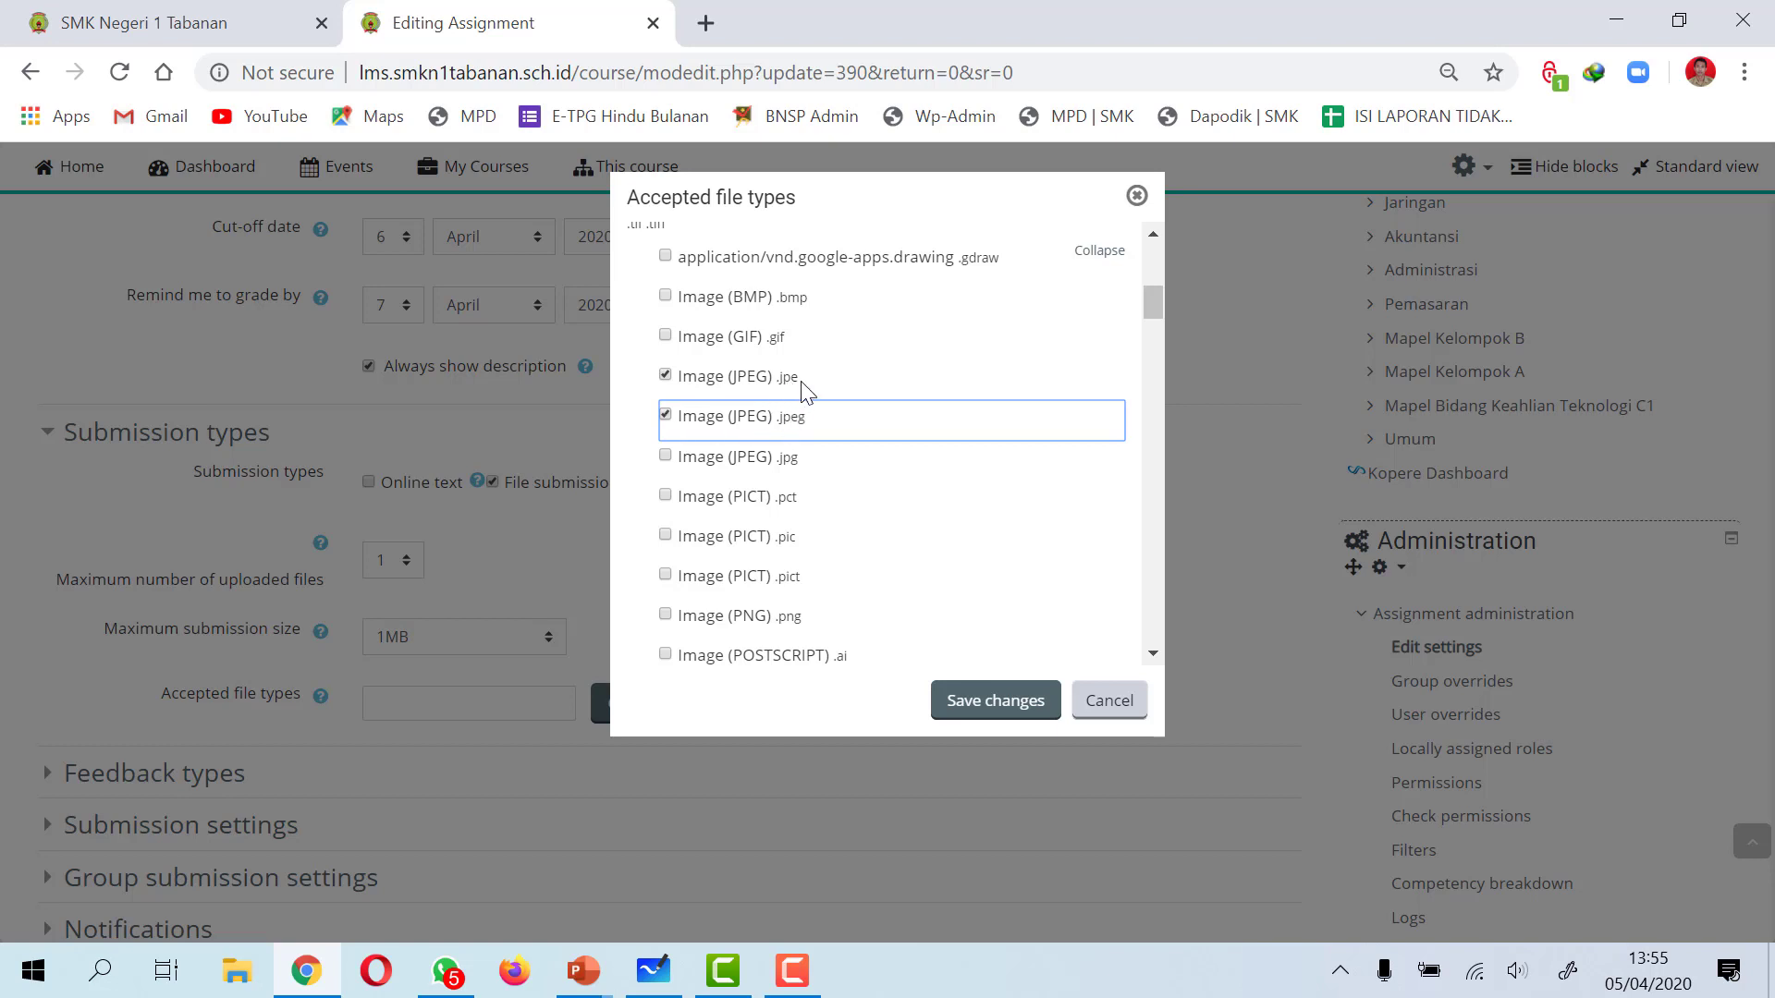
left_click(665, 376)
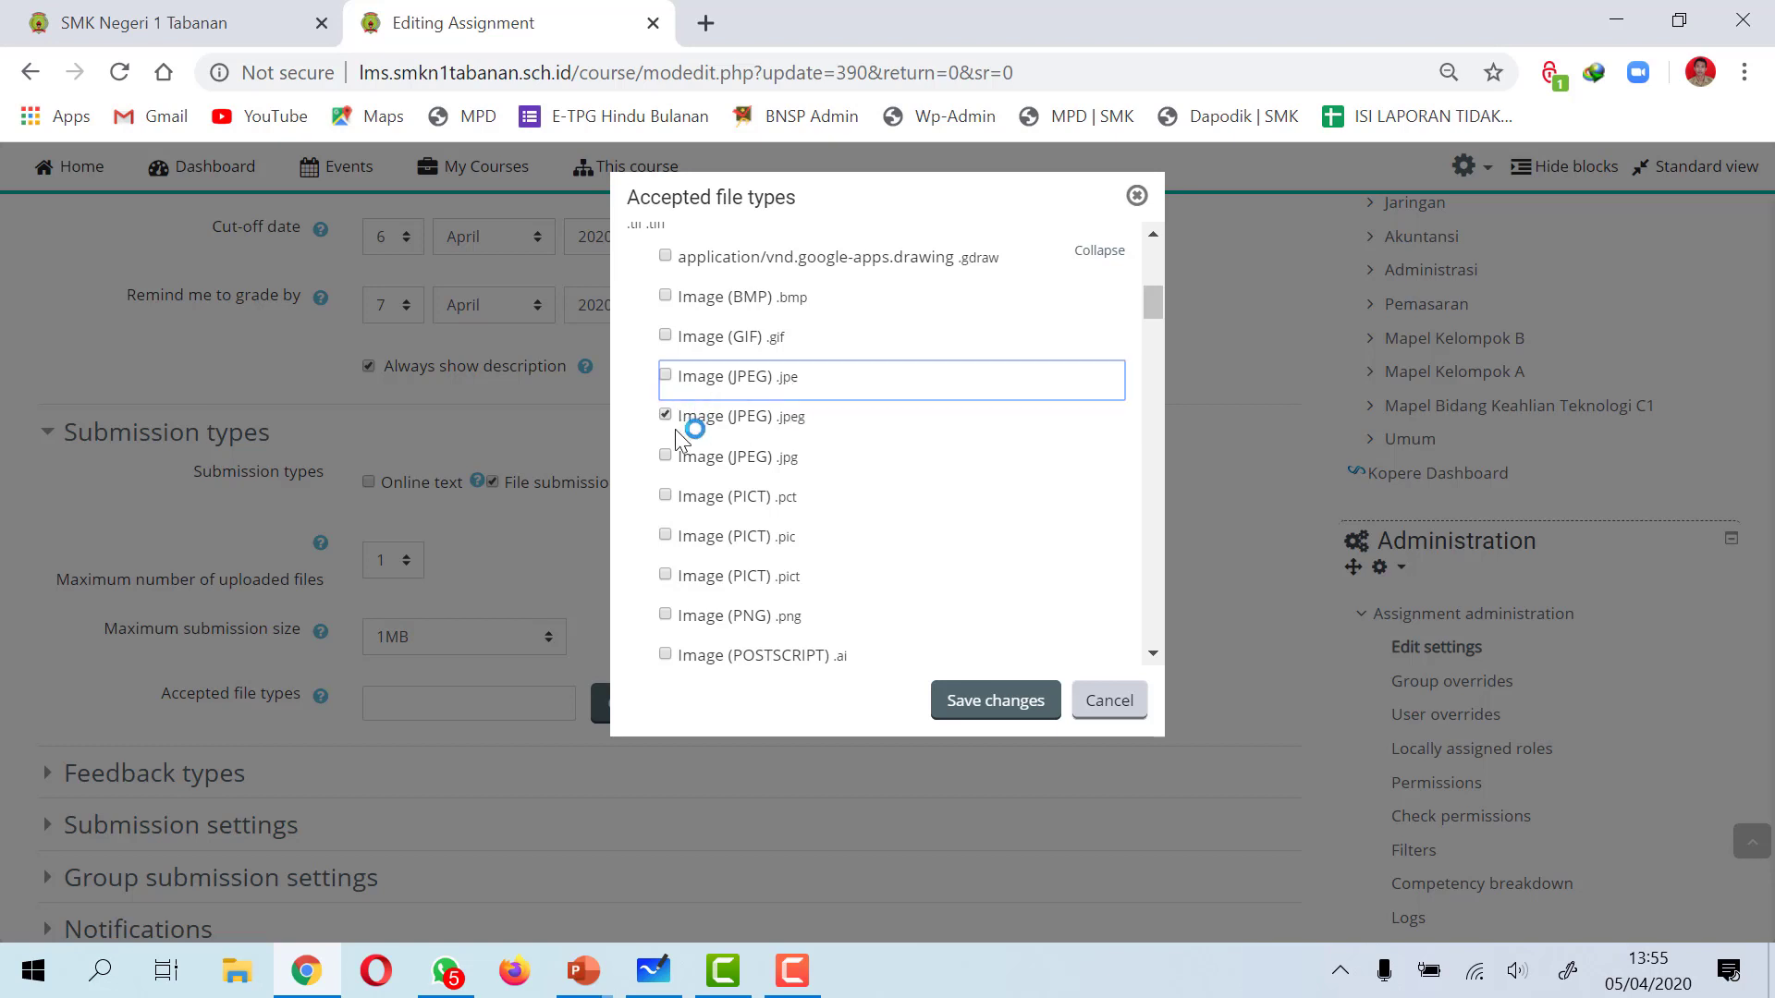
left_click(665, 455)
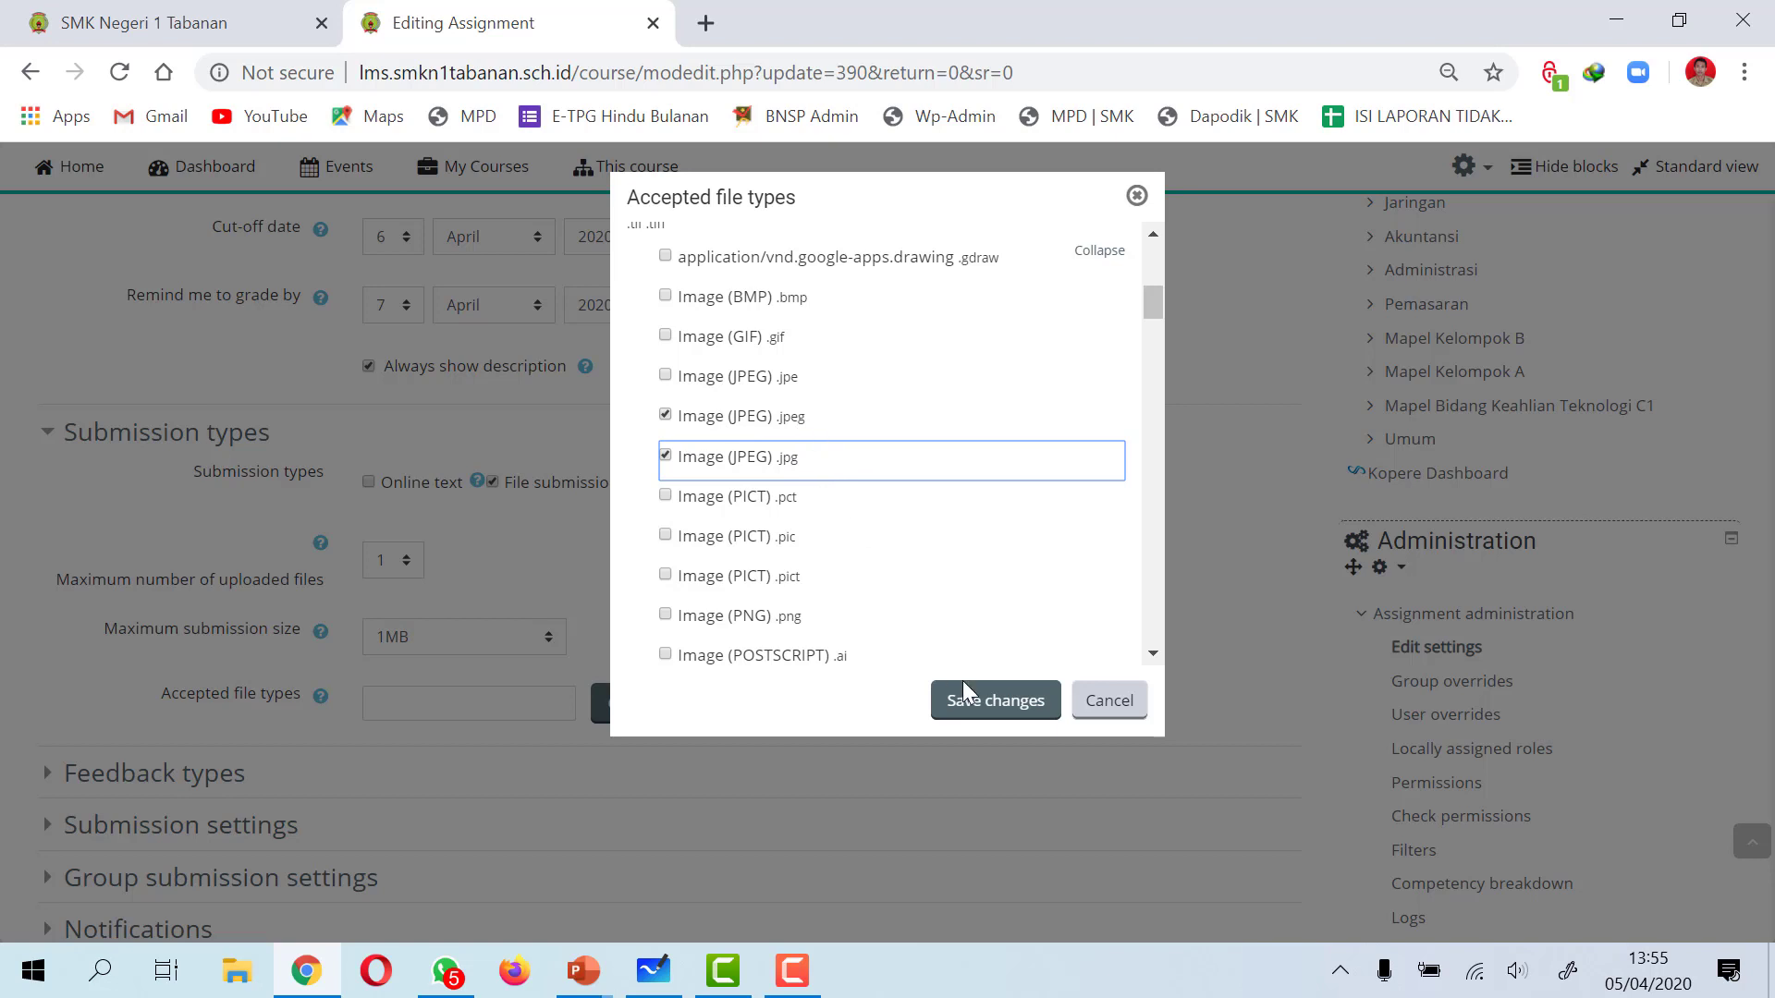
left_click(982, 703)
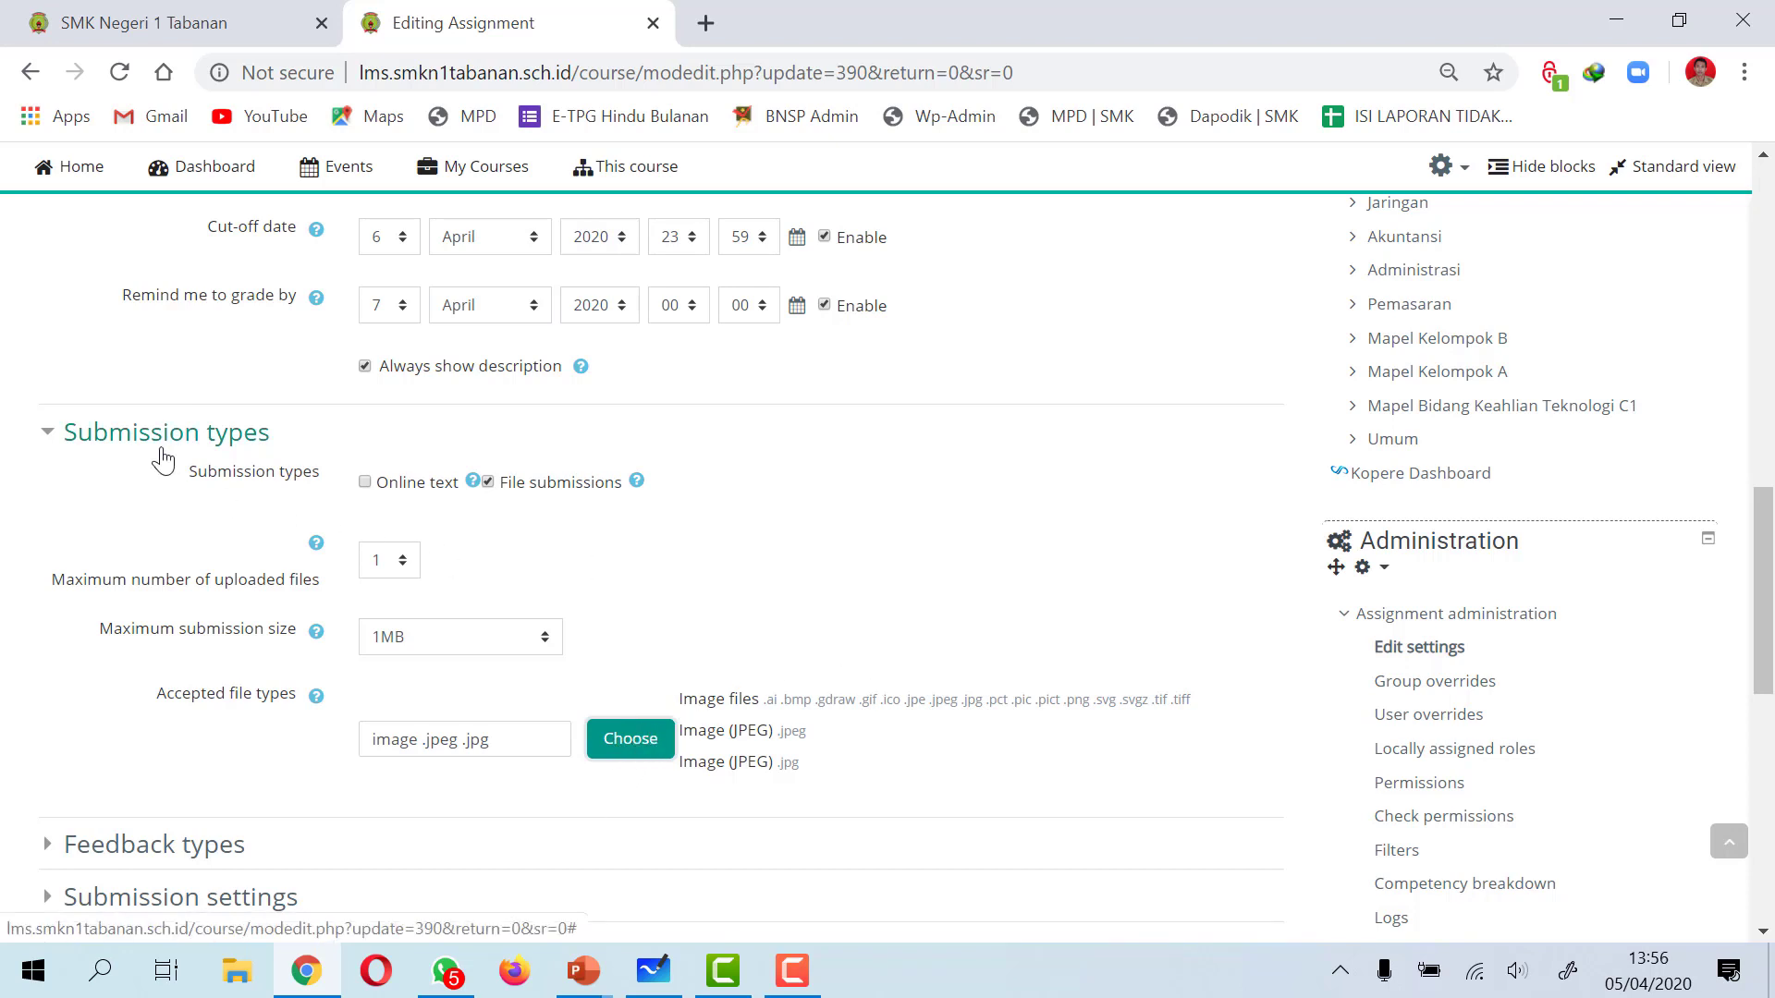
- Review the assignment's feedback types and submission settings
scroll(163, 460, "down", 3)
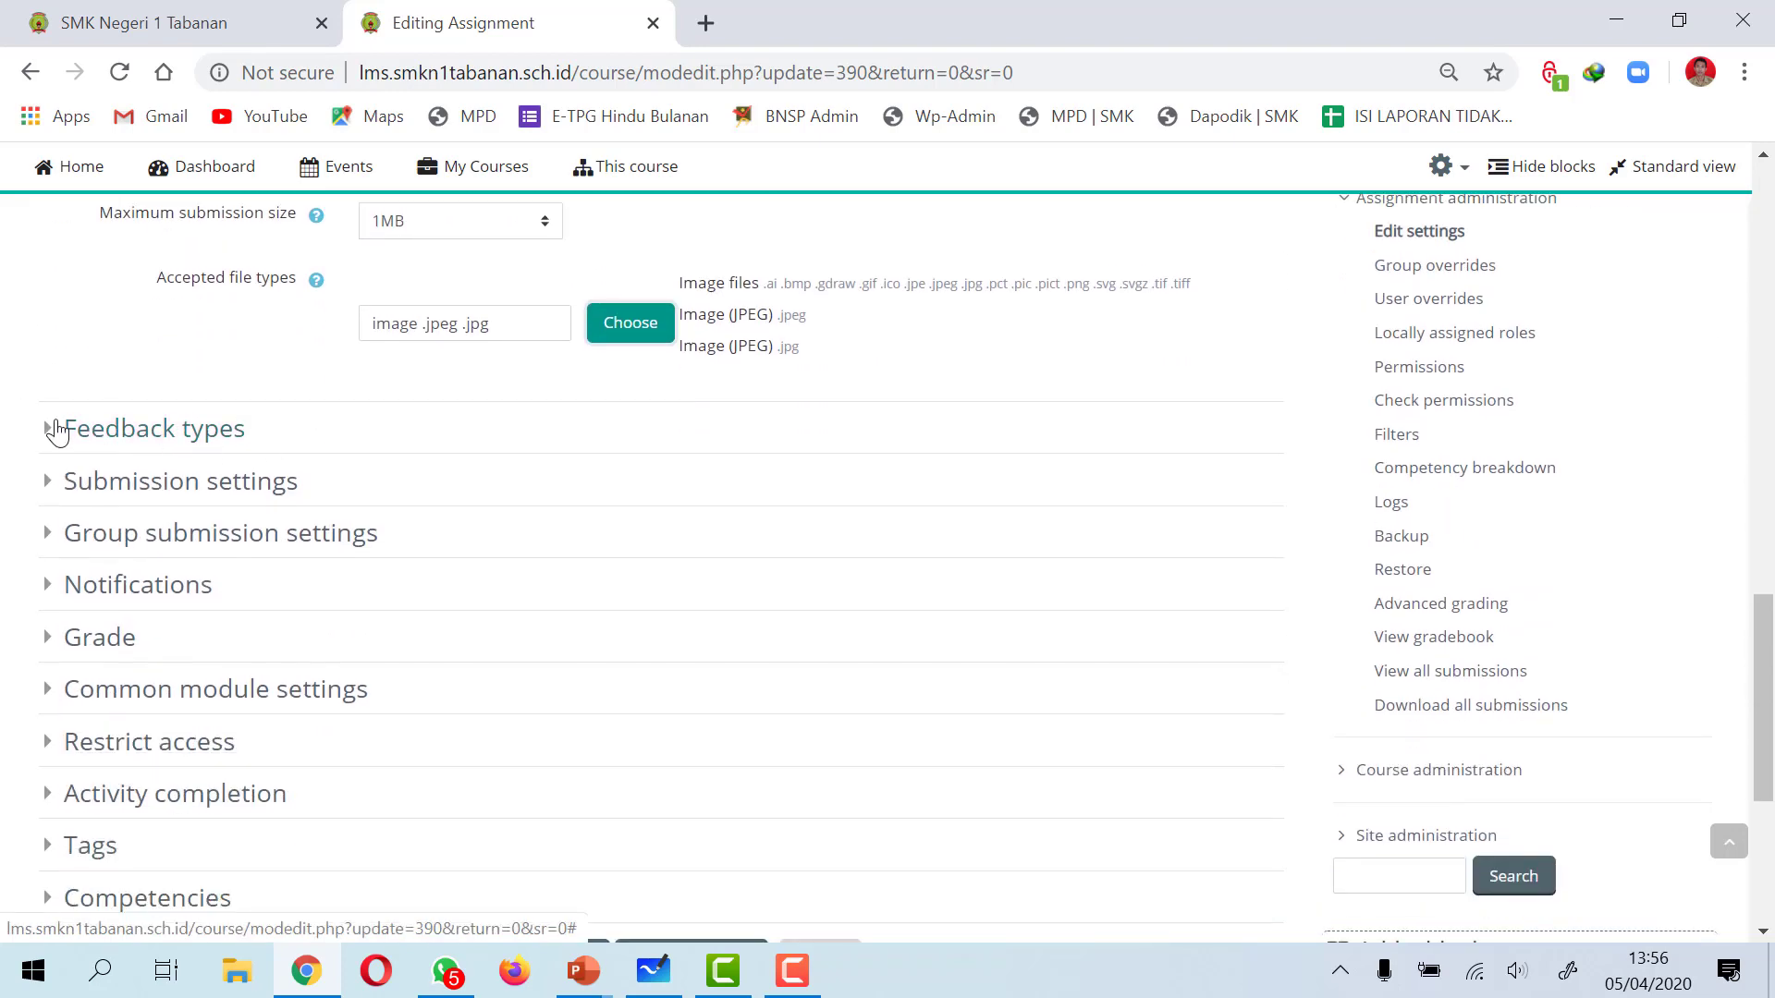
left_click(48, 435)
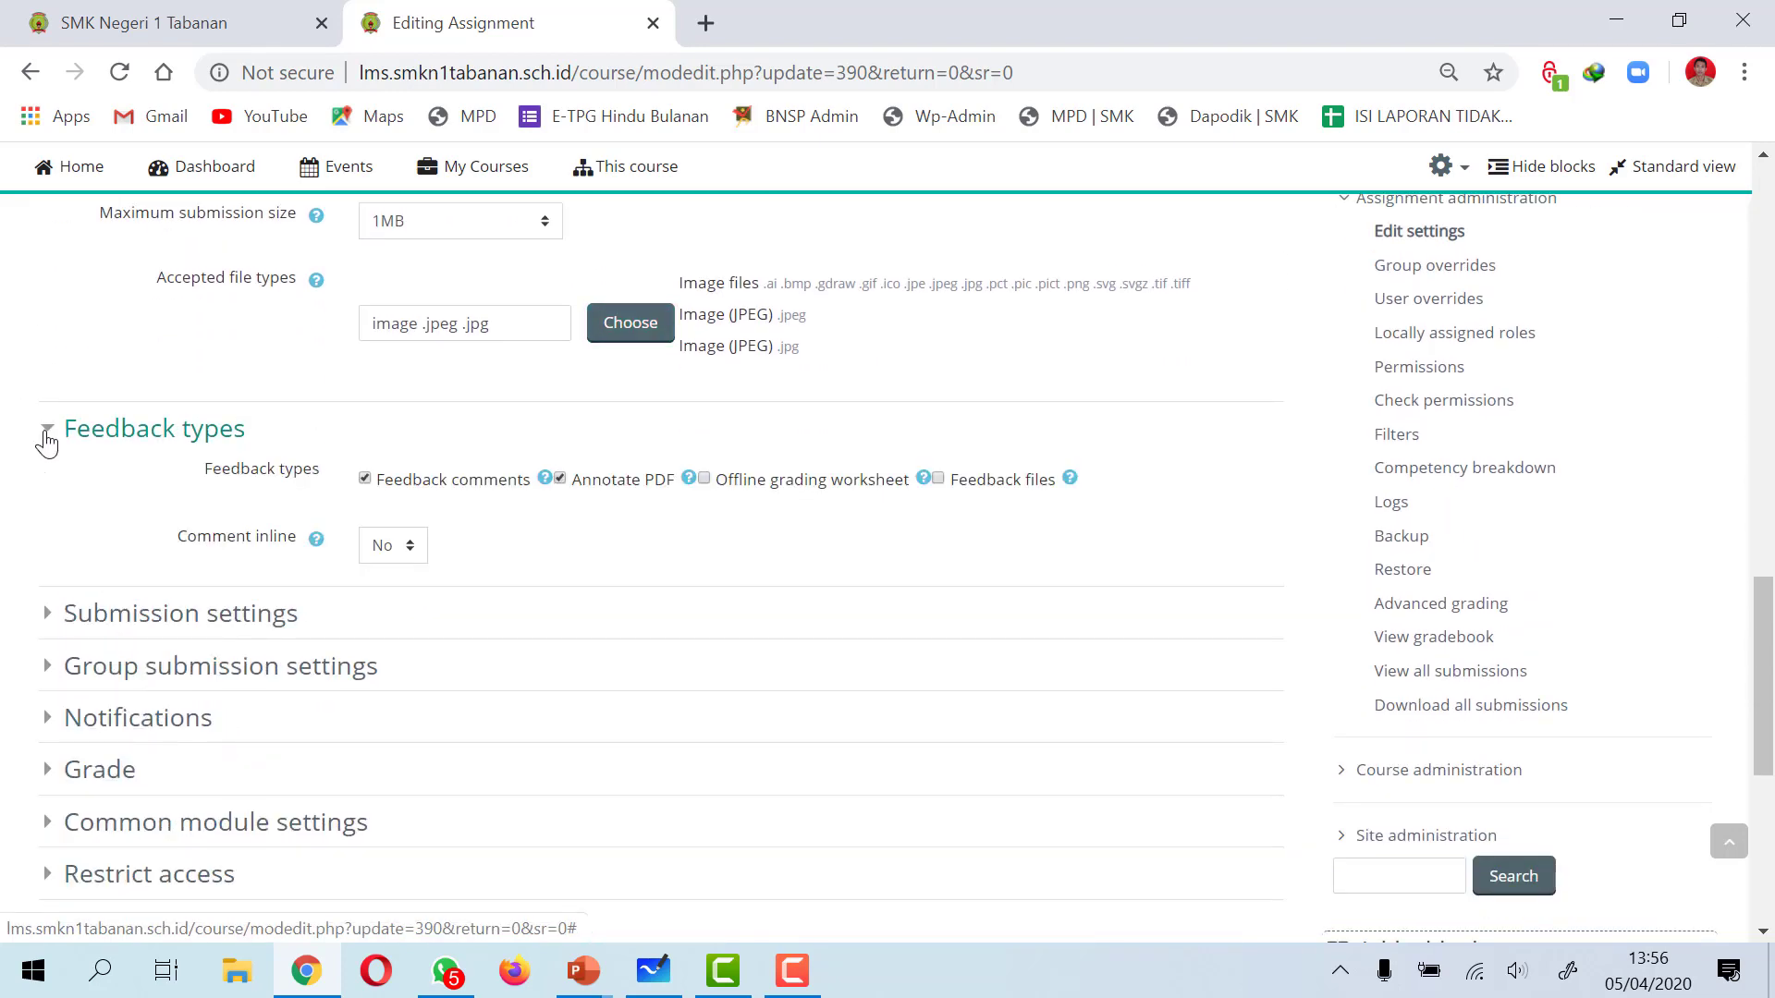
left_click(47, 440)
left_click(45, 486)
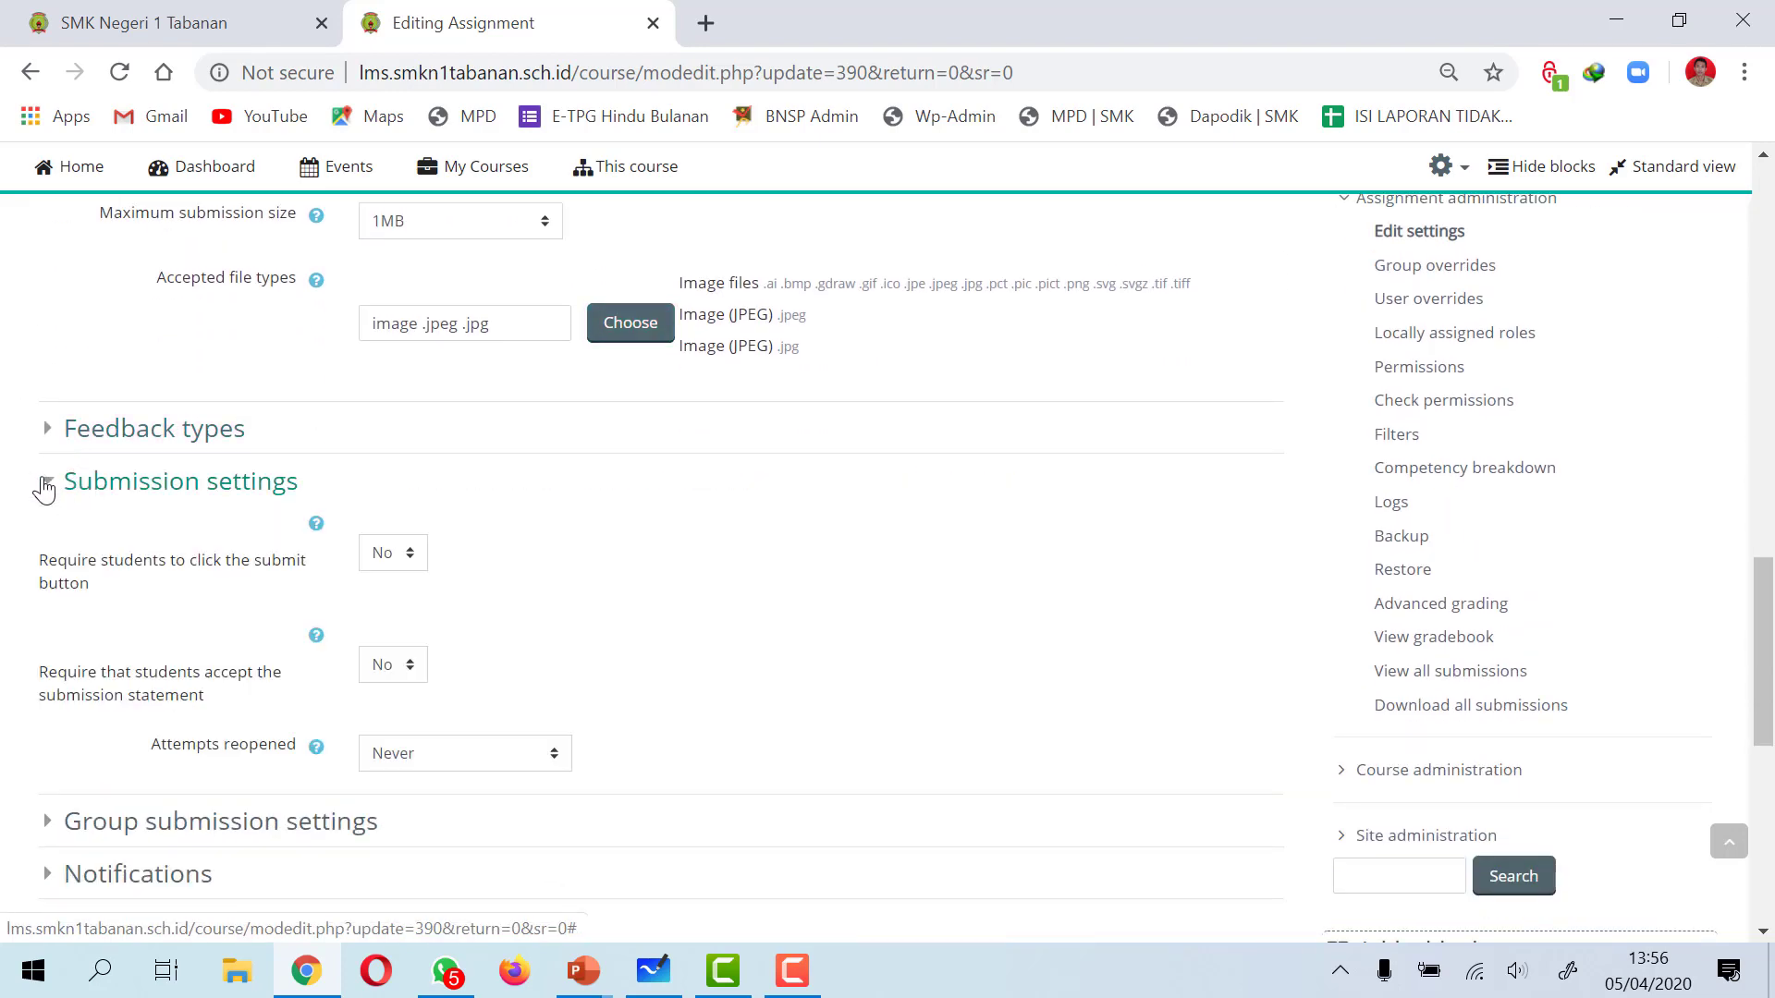
left_click(44, 486)
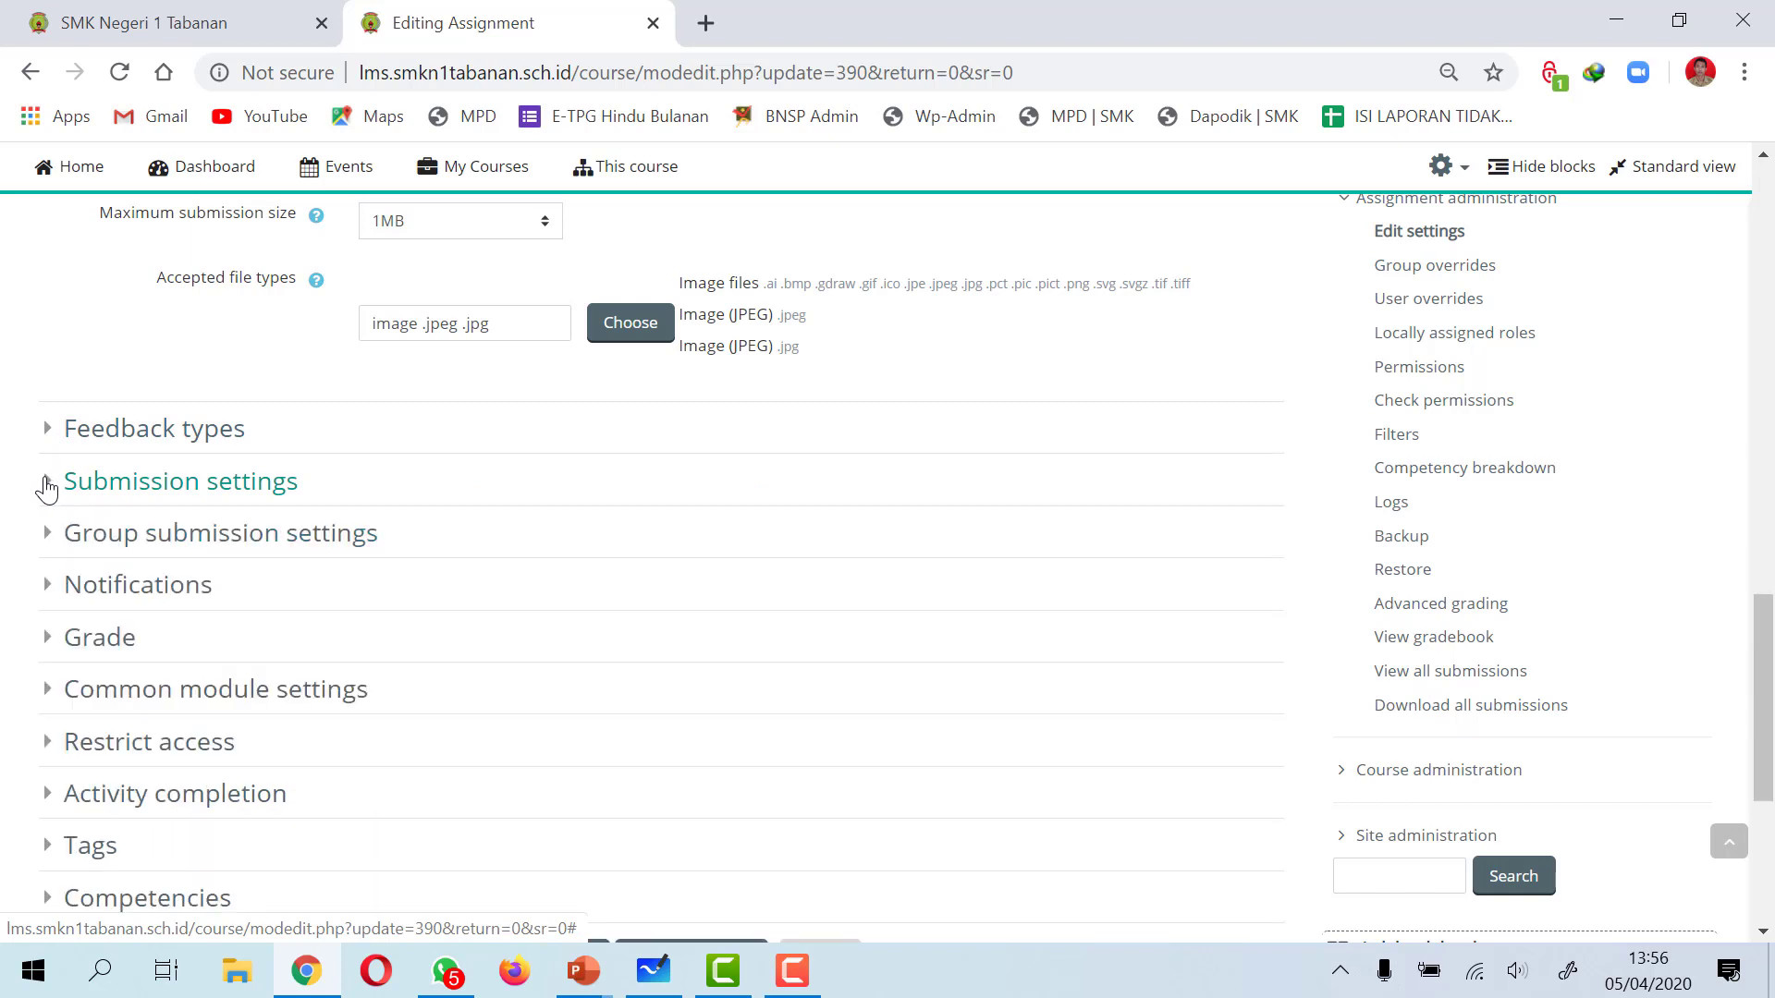
left_click(44, 487)
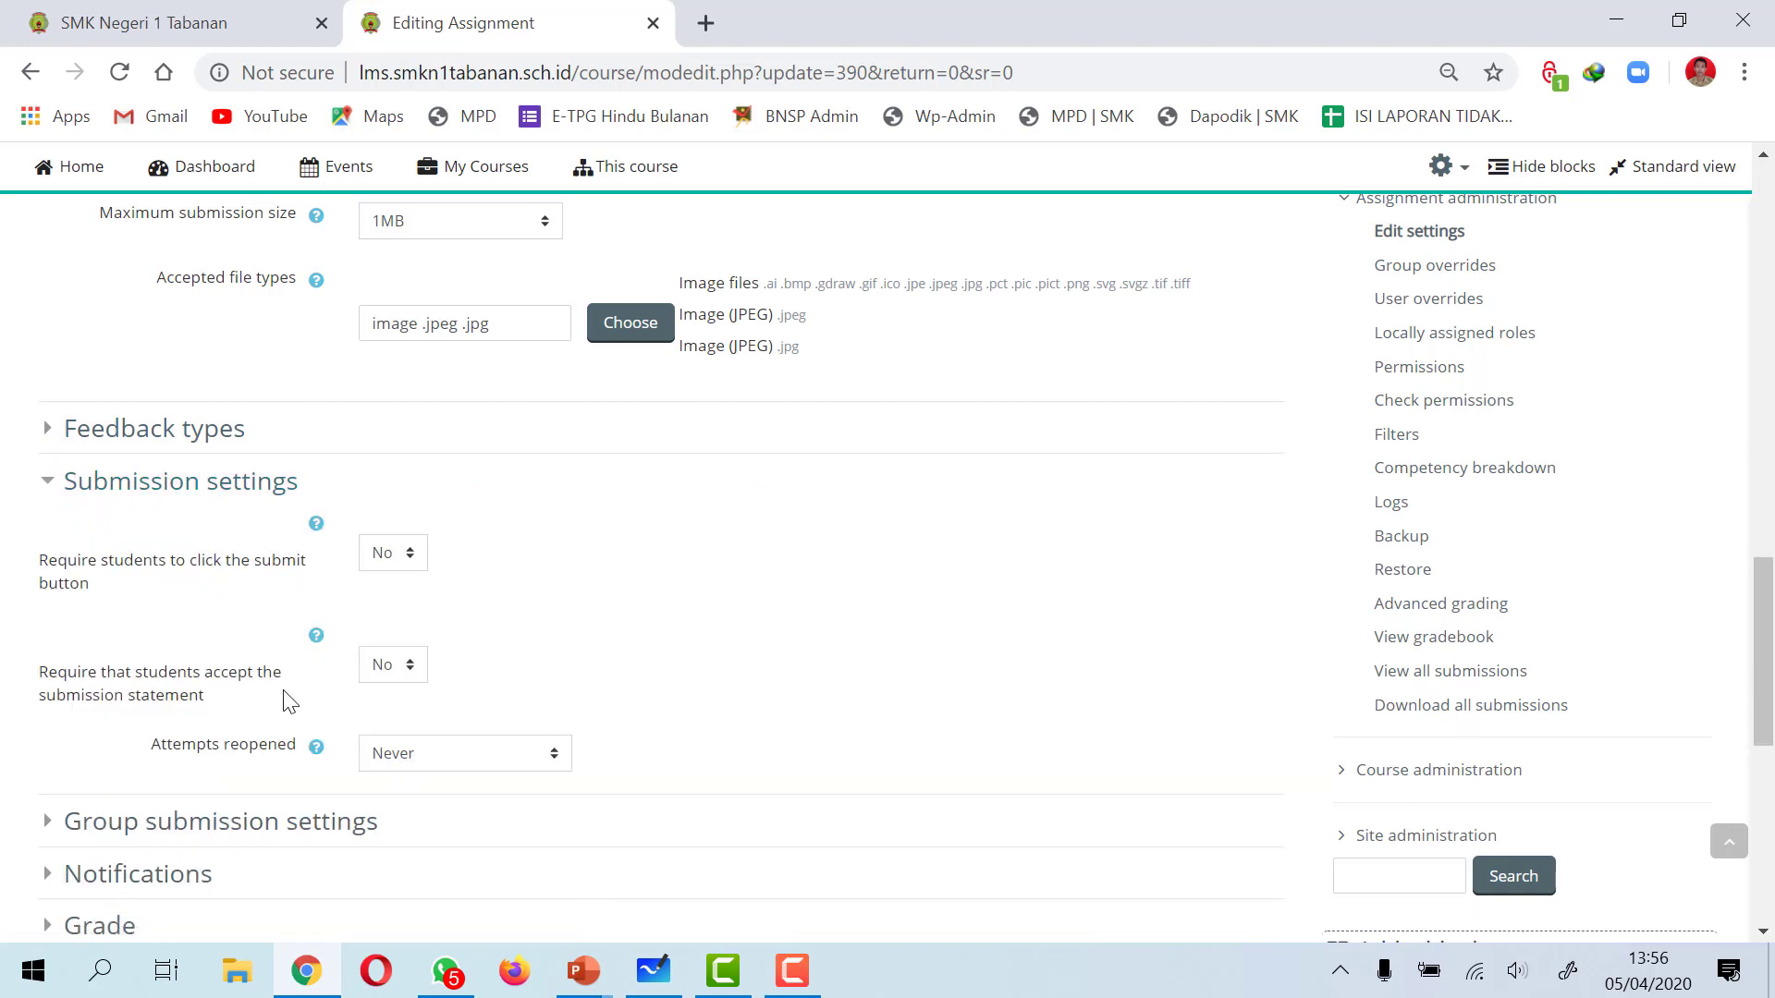
left_click(50, 486)
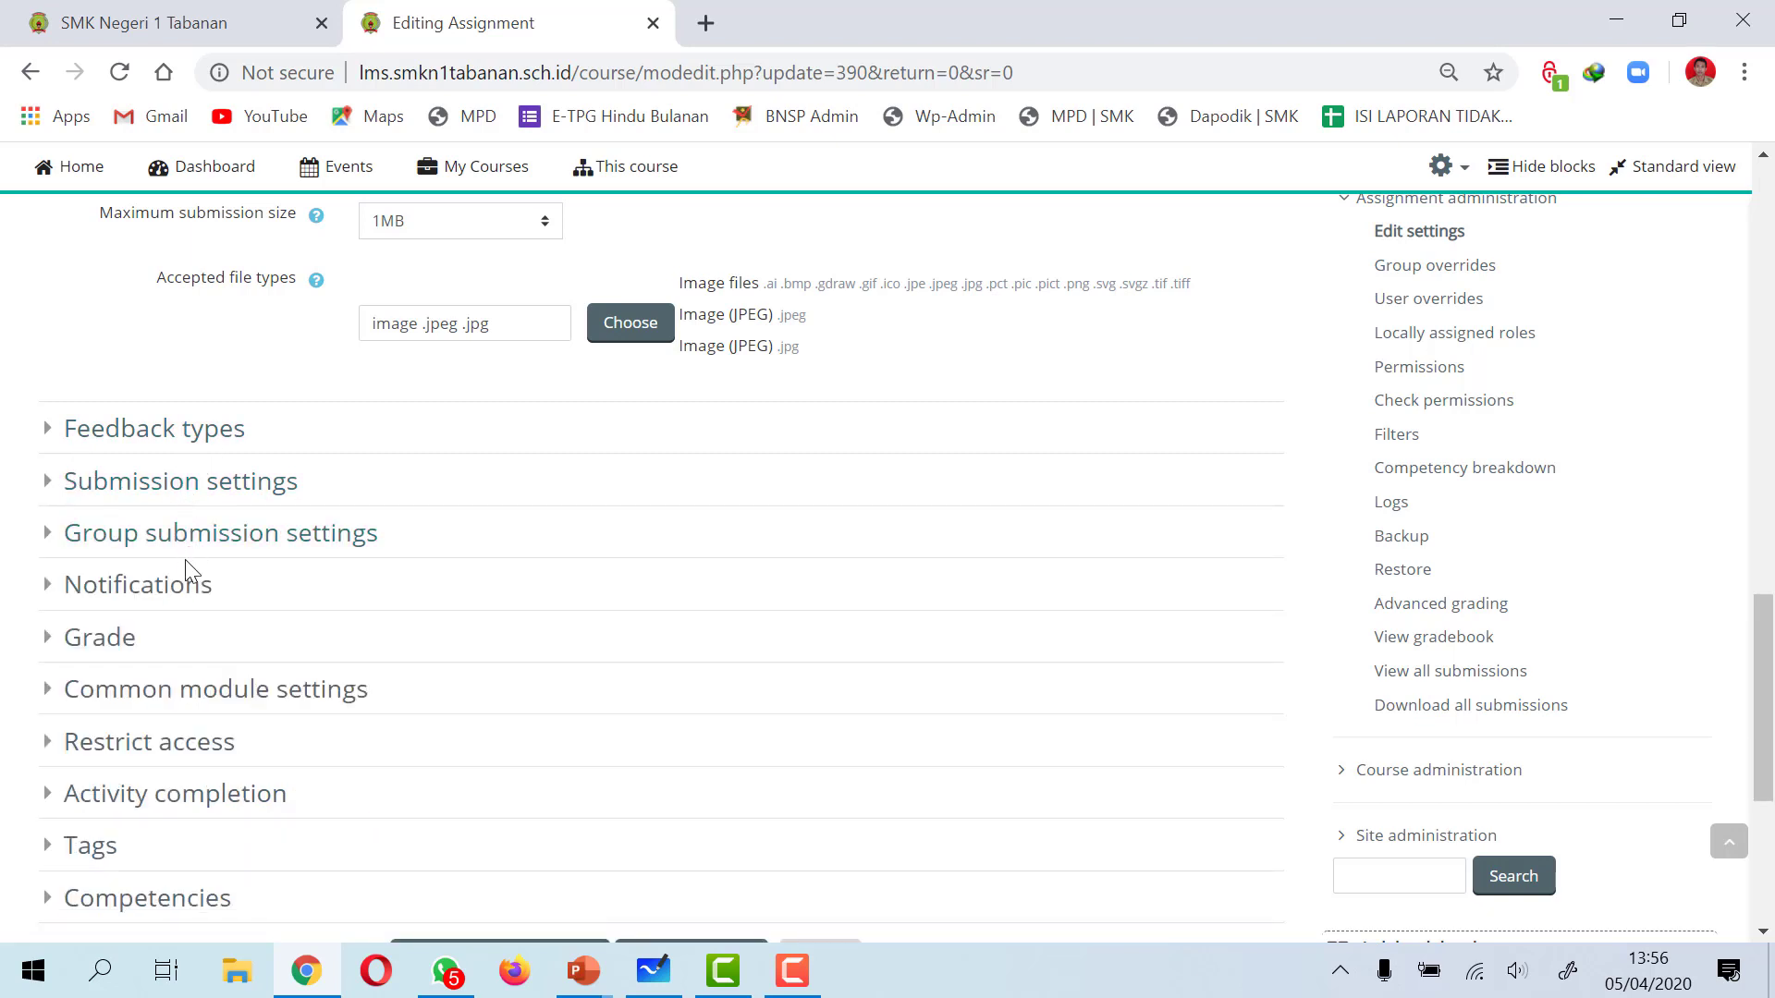
- Set the grade to pass to 0 in the assignment's grade settings
left_click(50, 644)
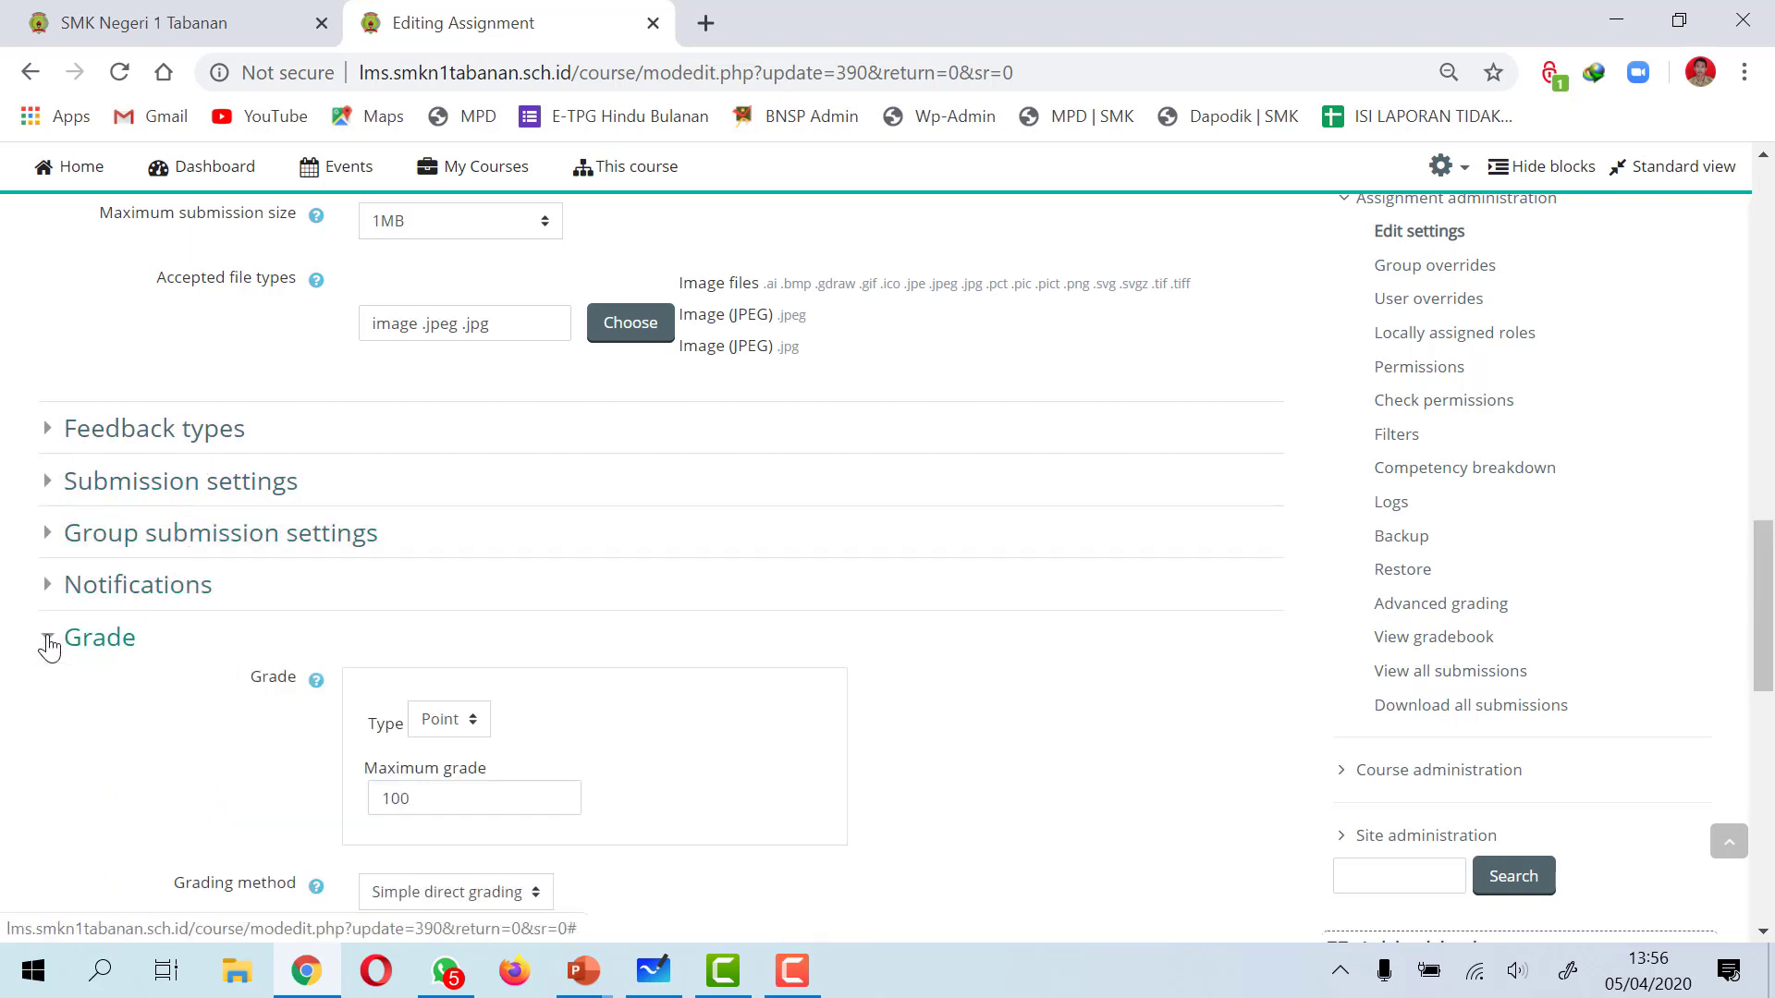
scroll(613, 761, "down", 1)
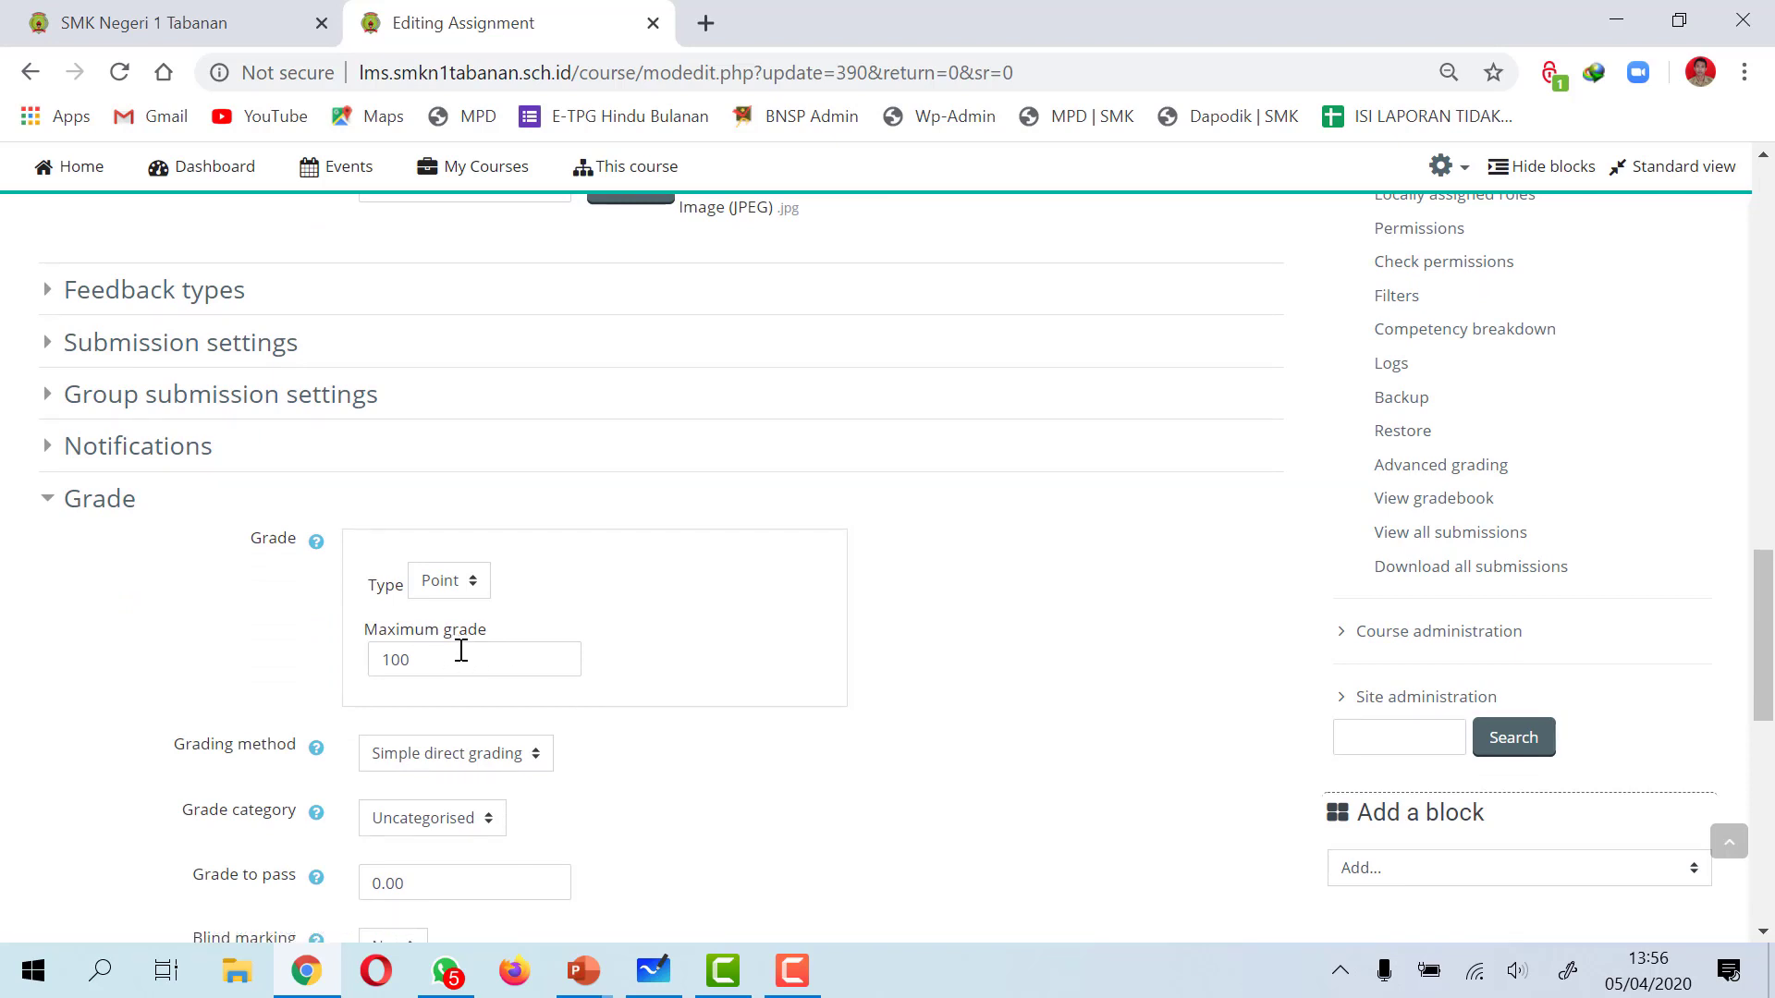
scroll(457, 653, "down", 1)
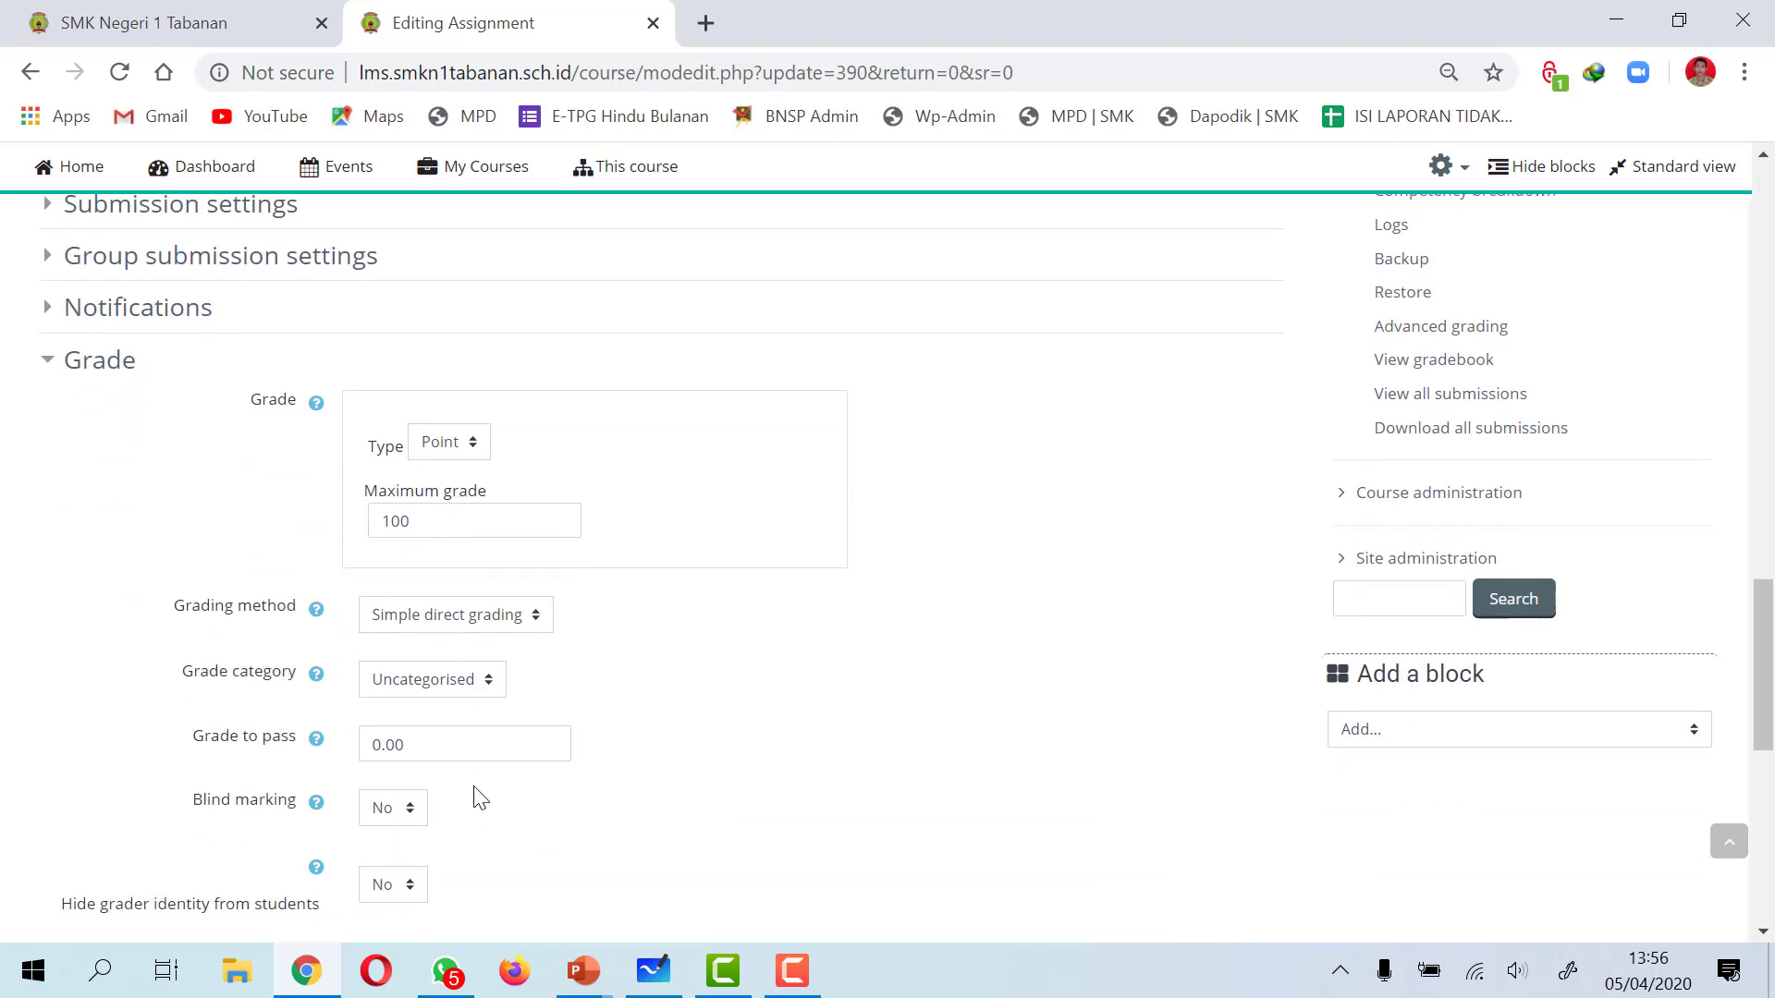
double_click(454, 742)
type("7")
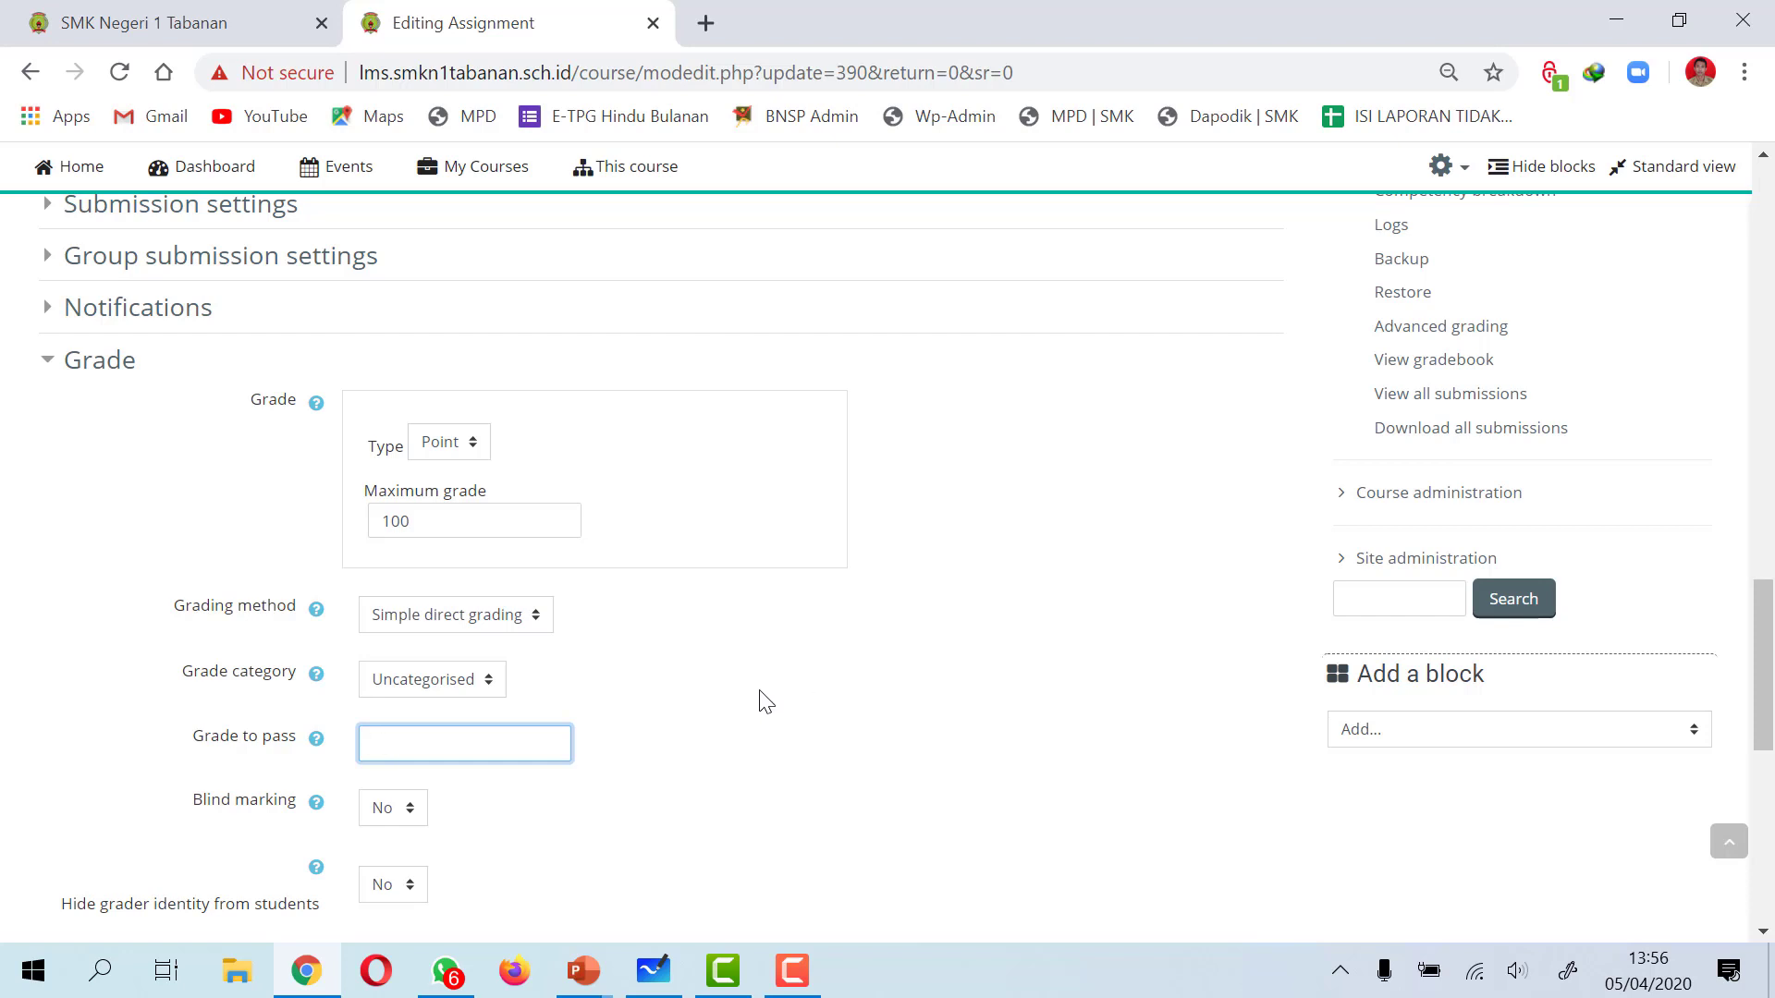
left_click(736, 717)
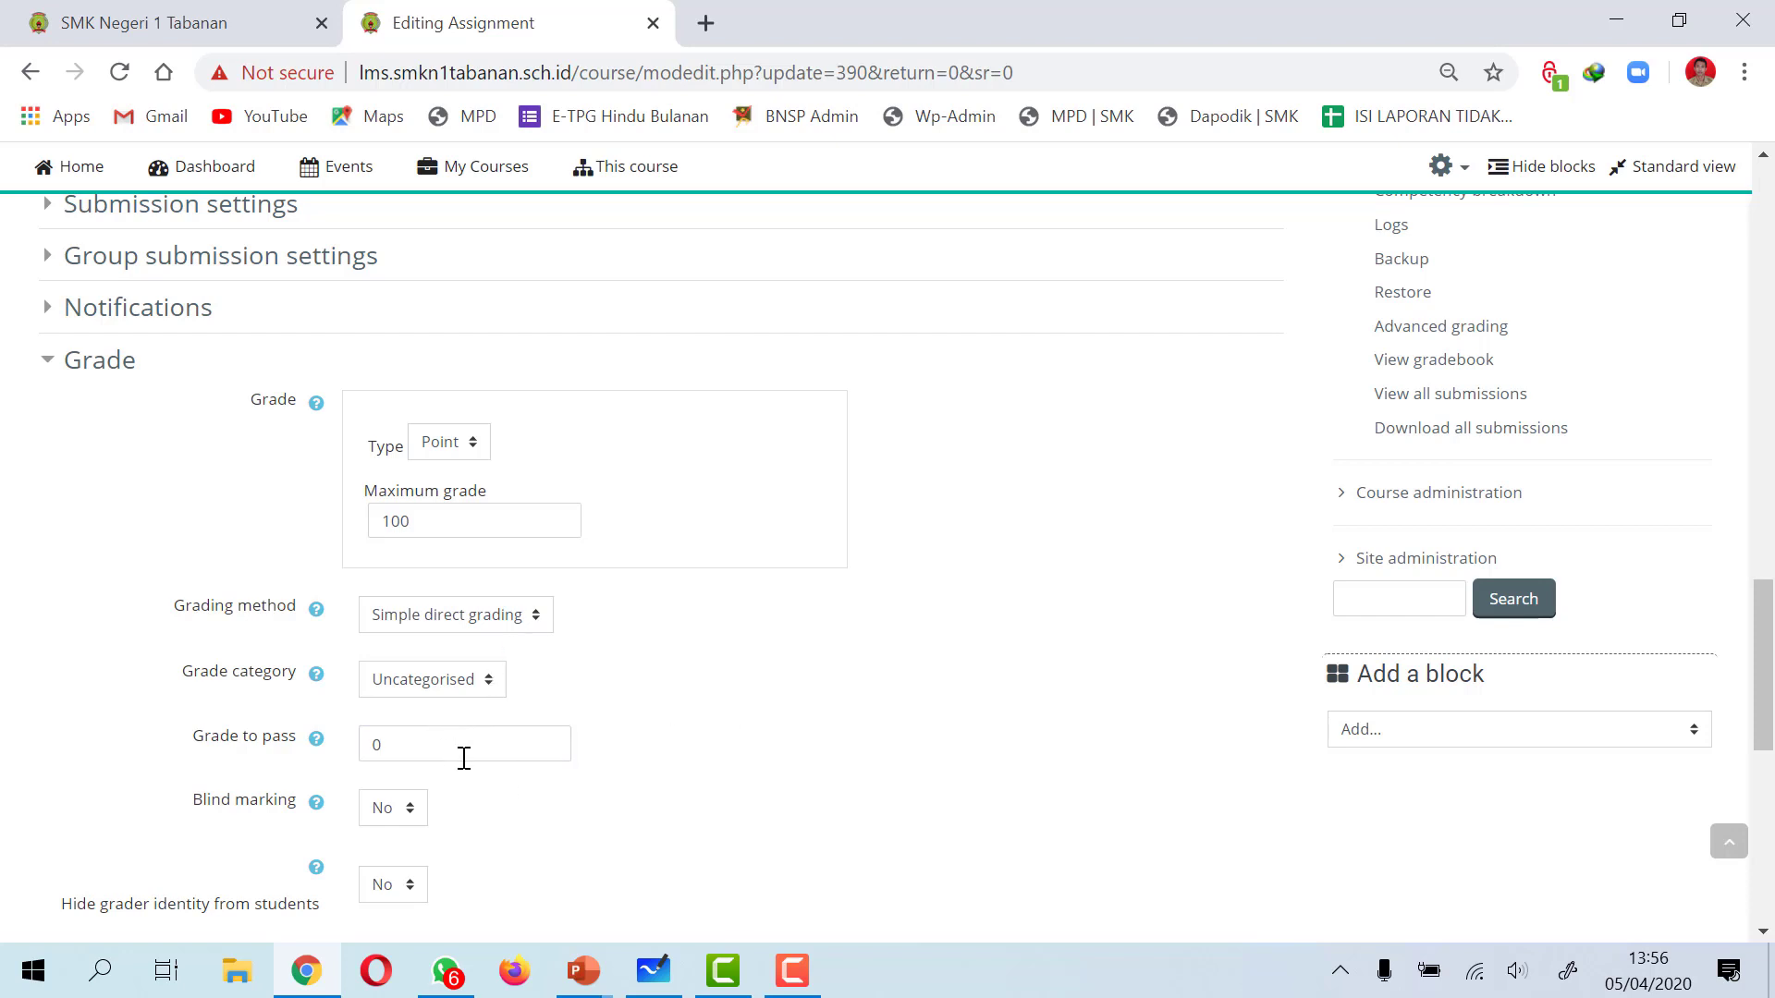
left_click(72, 363)
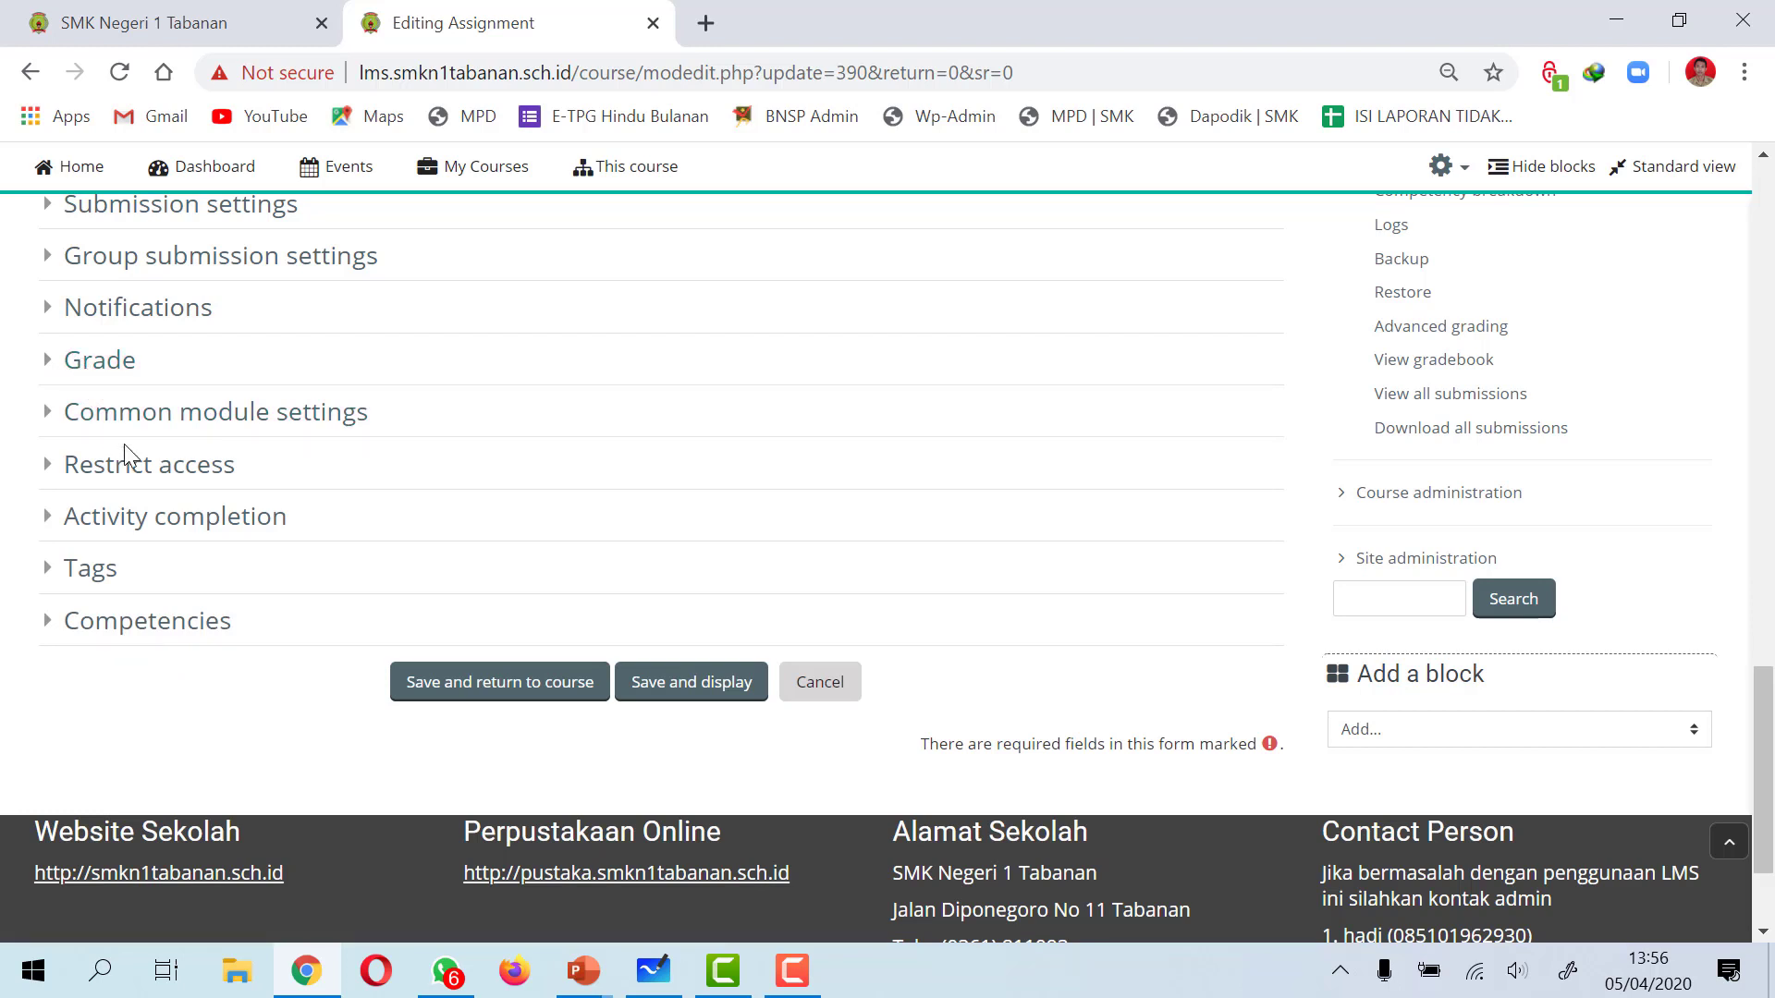
- Review the assignment's name and description, and restrict access to students in the group X AKL1
left_click(50, 470)
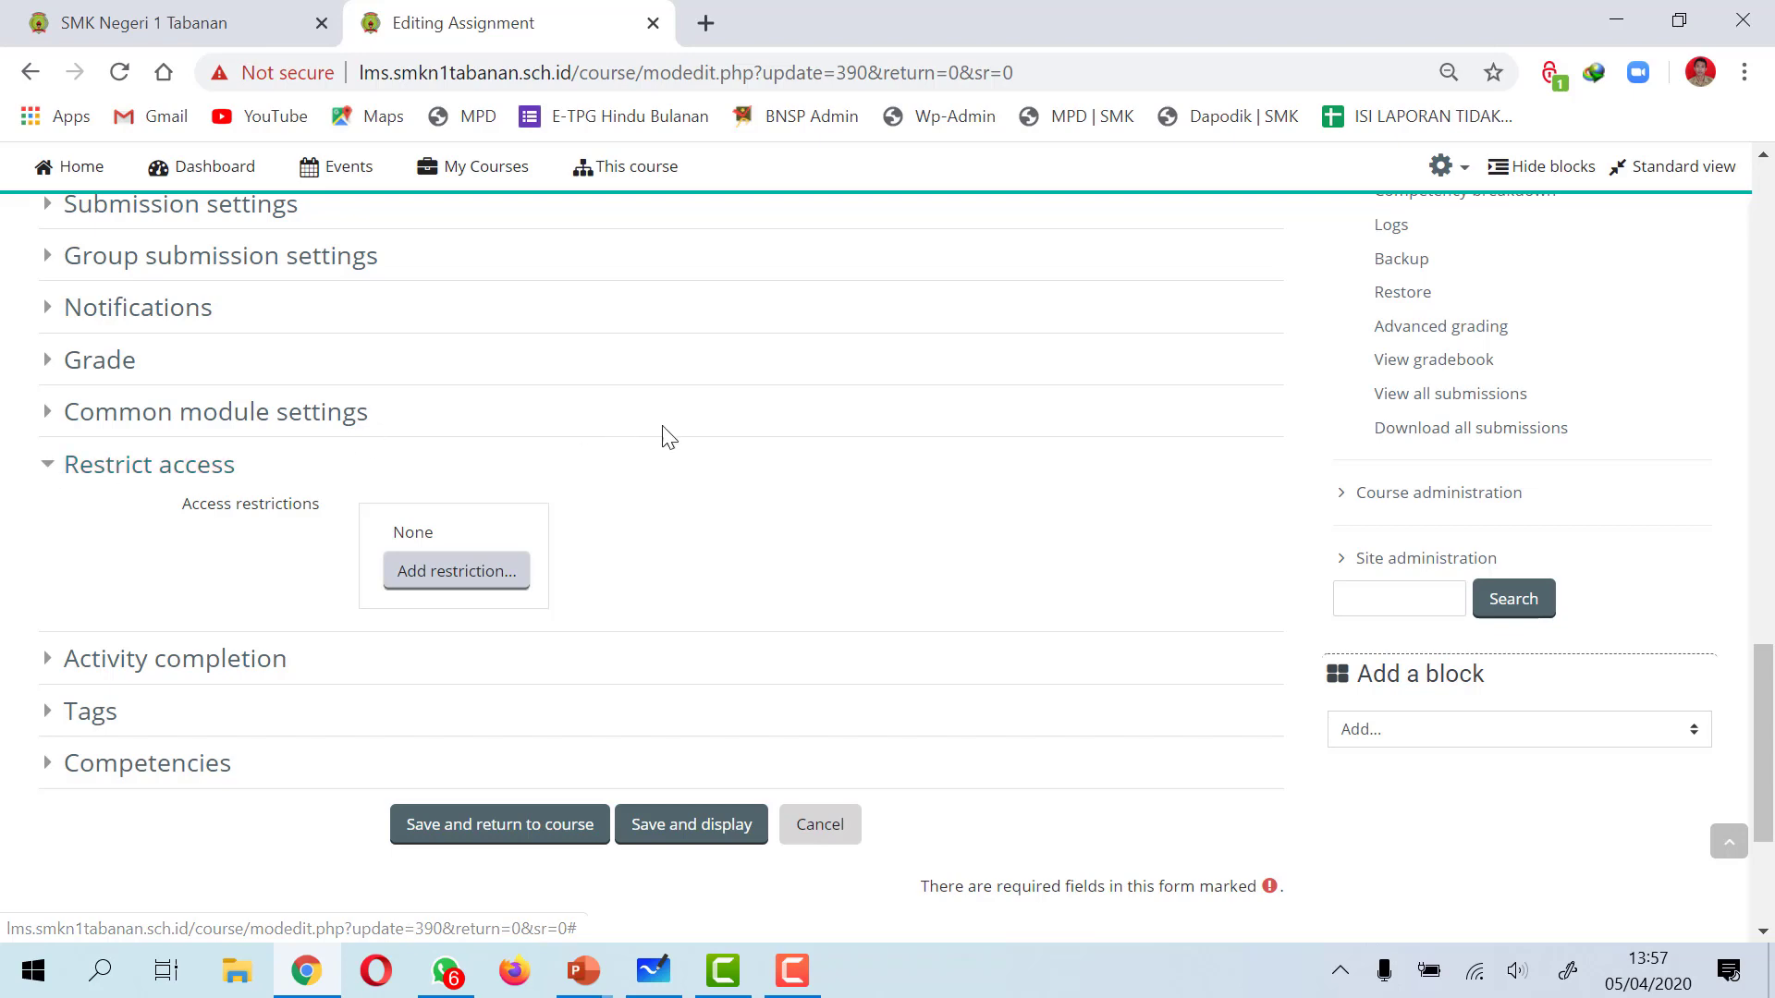
scroll(665, 435, "up", 20)
scroll(739, 447, "up", 1)
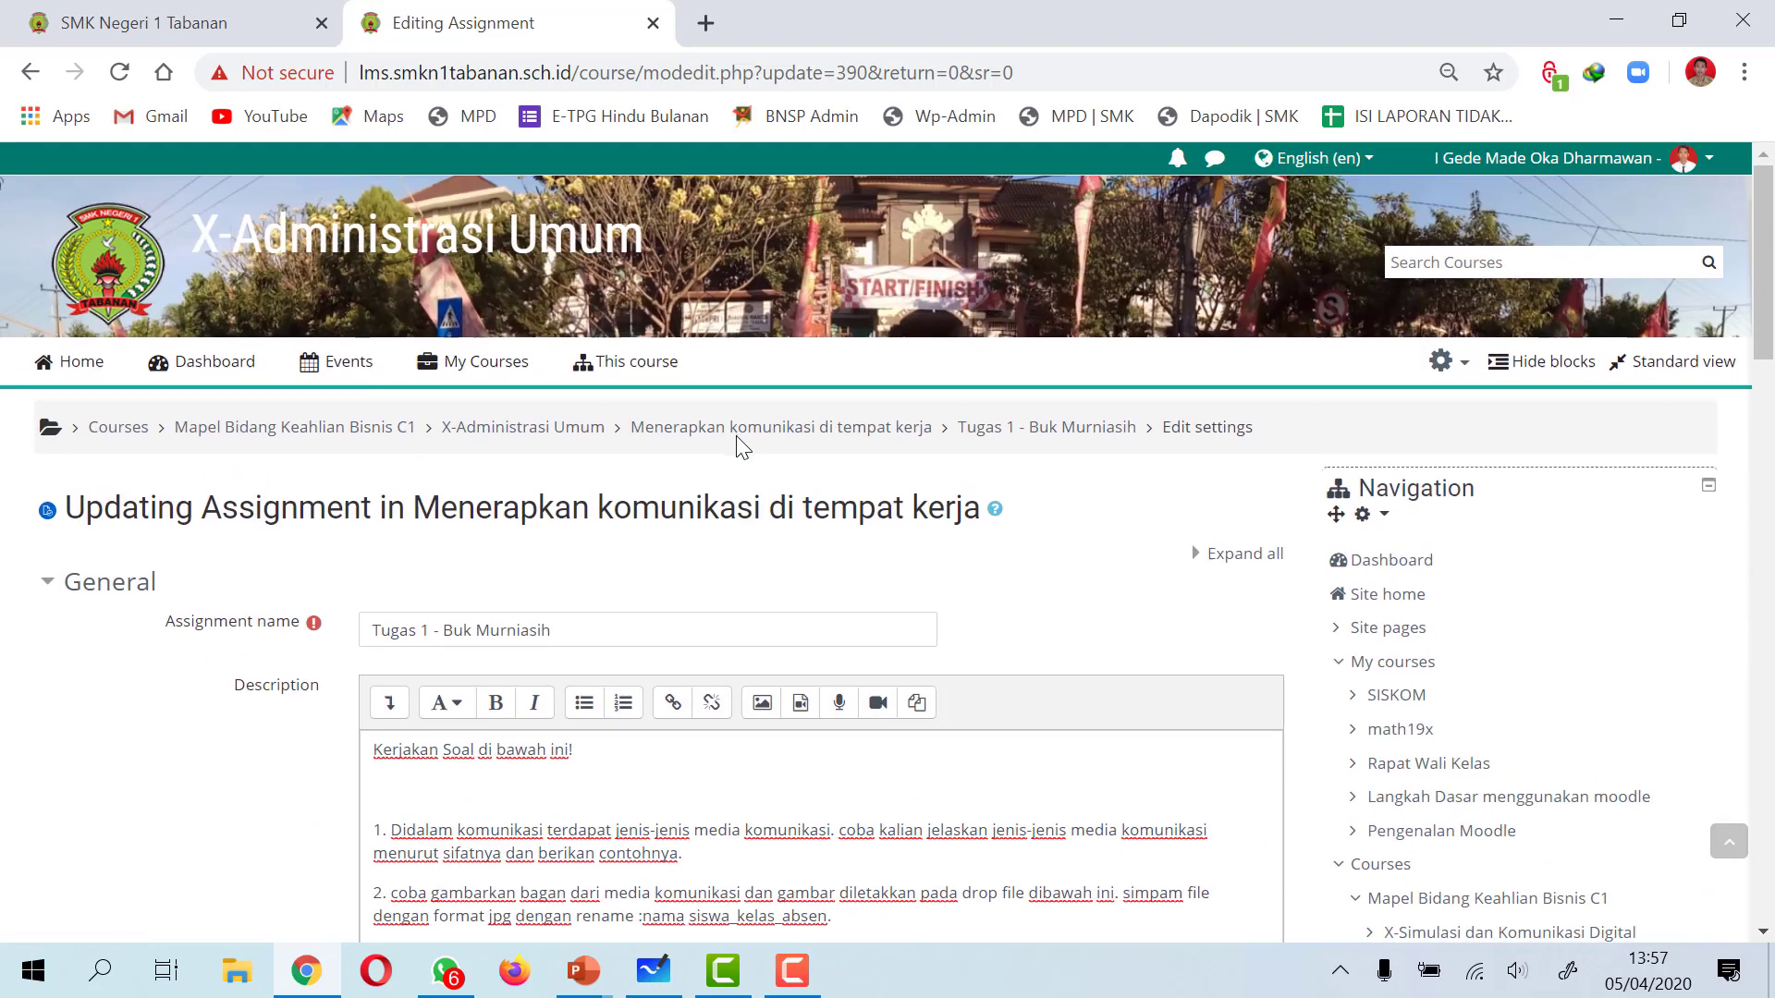
scroll(733, 444, "down", 1)
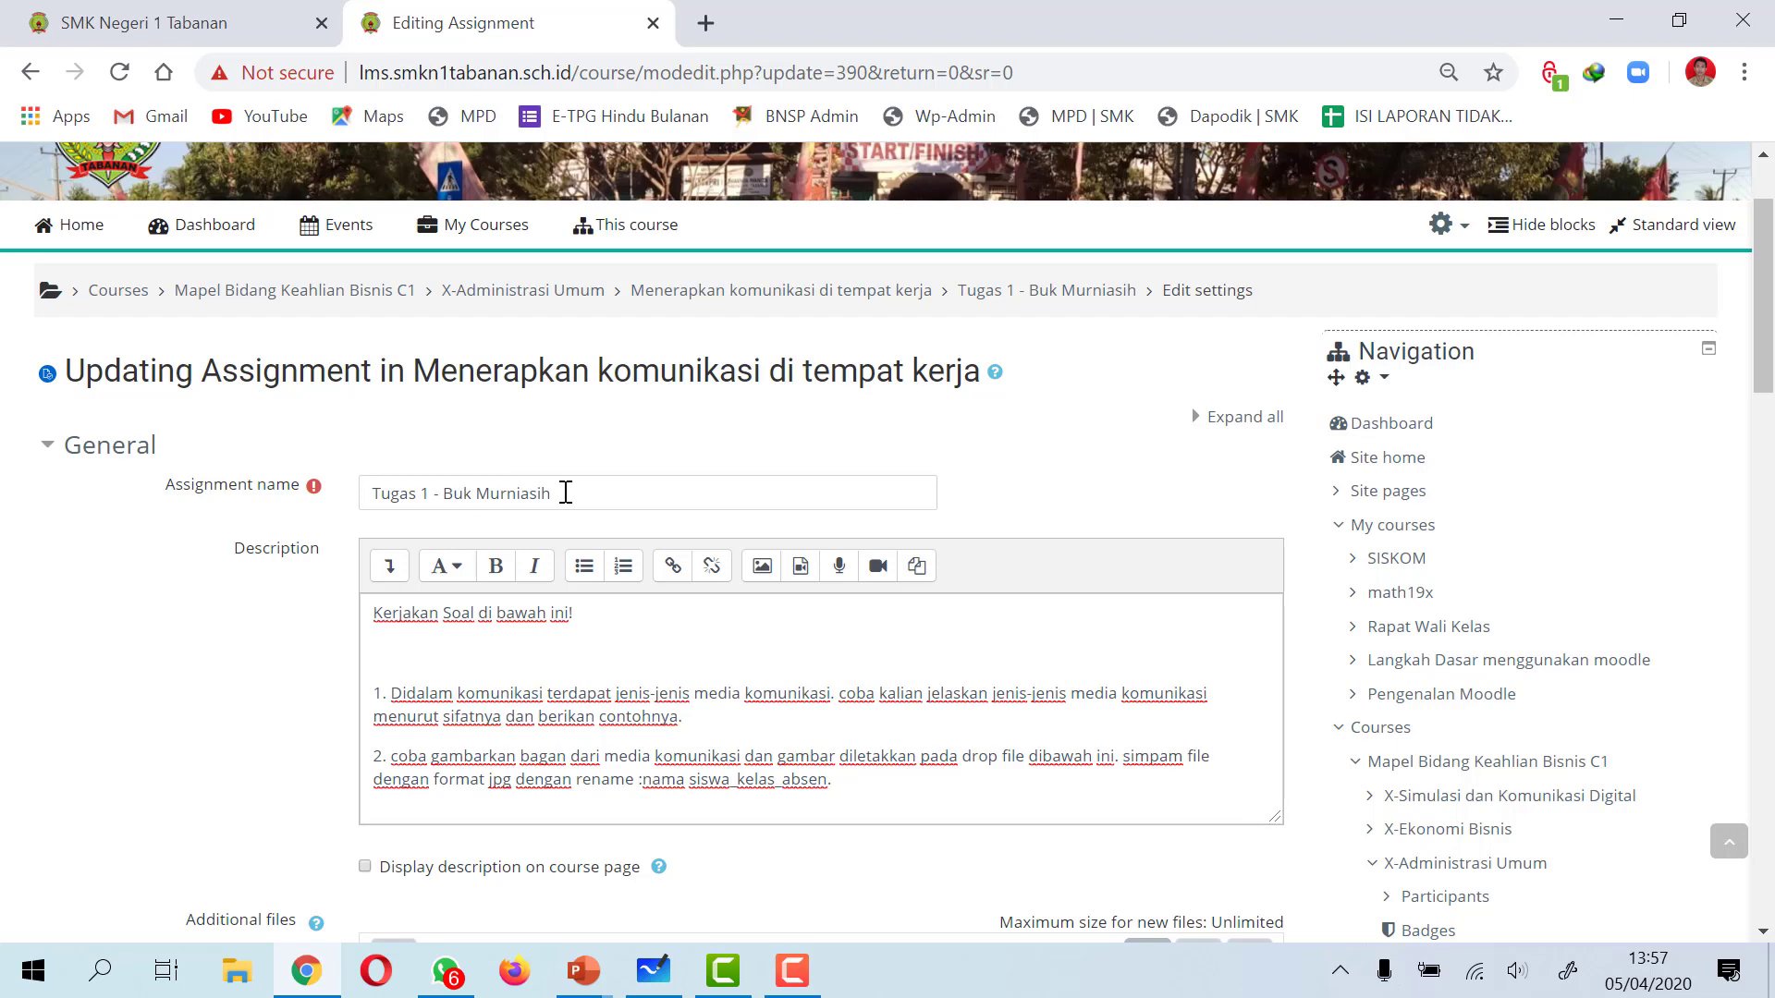
scroll(564, 492, "down", 2)
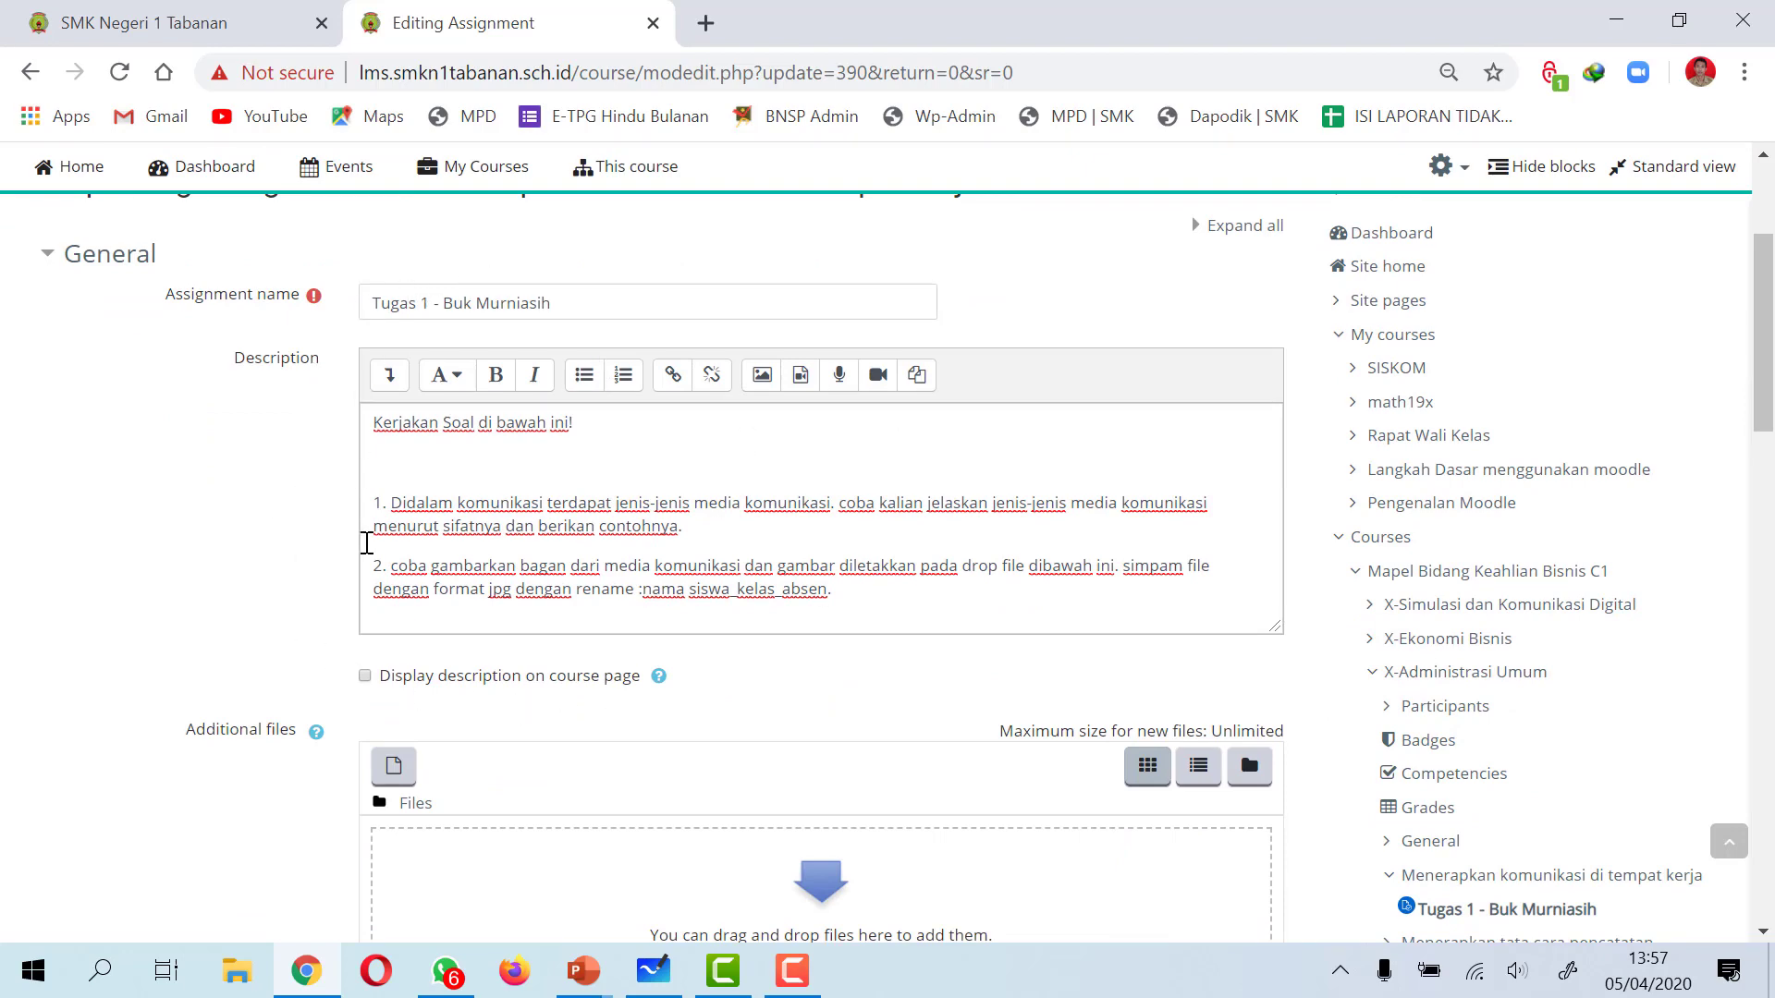
scroll(366, 543, "down", 16)
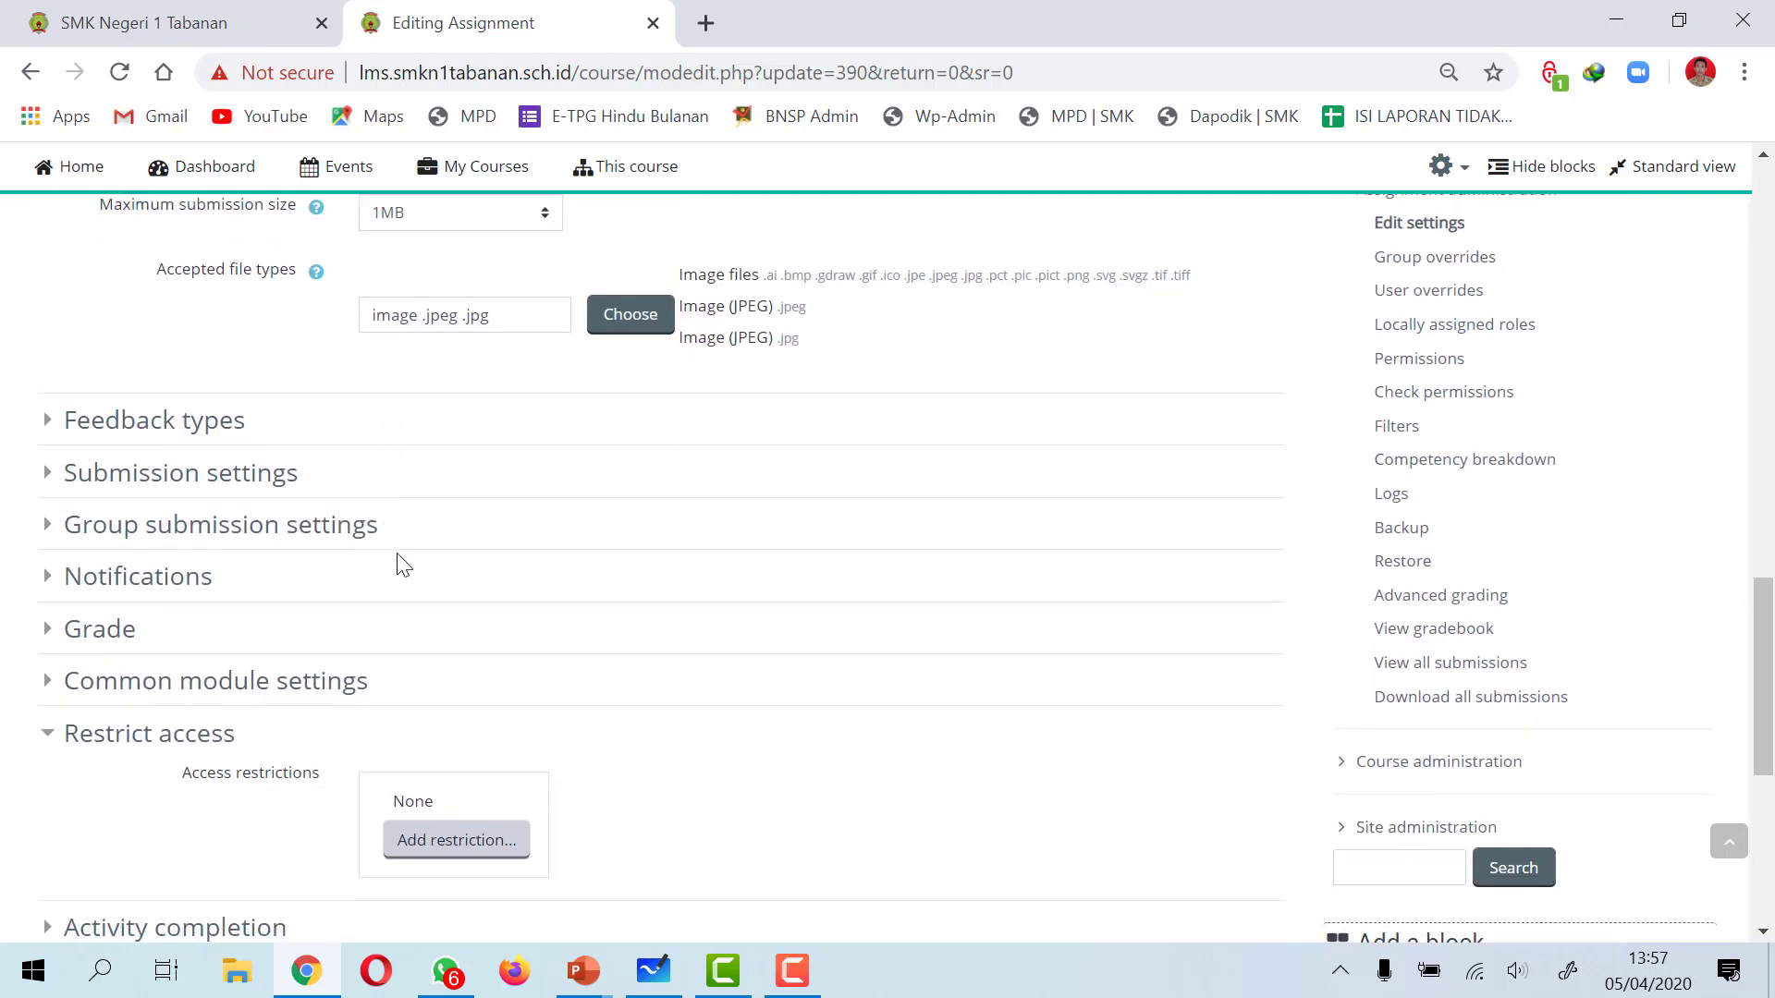
scroll(440, 663, "down", 2)
left_click(464, 582)
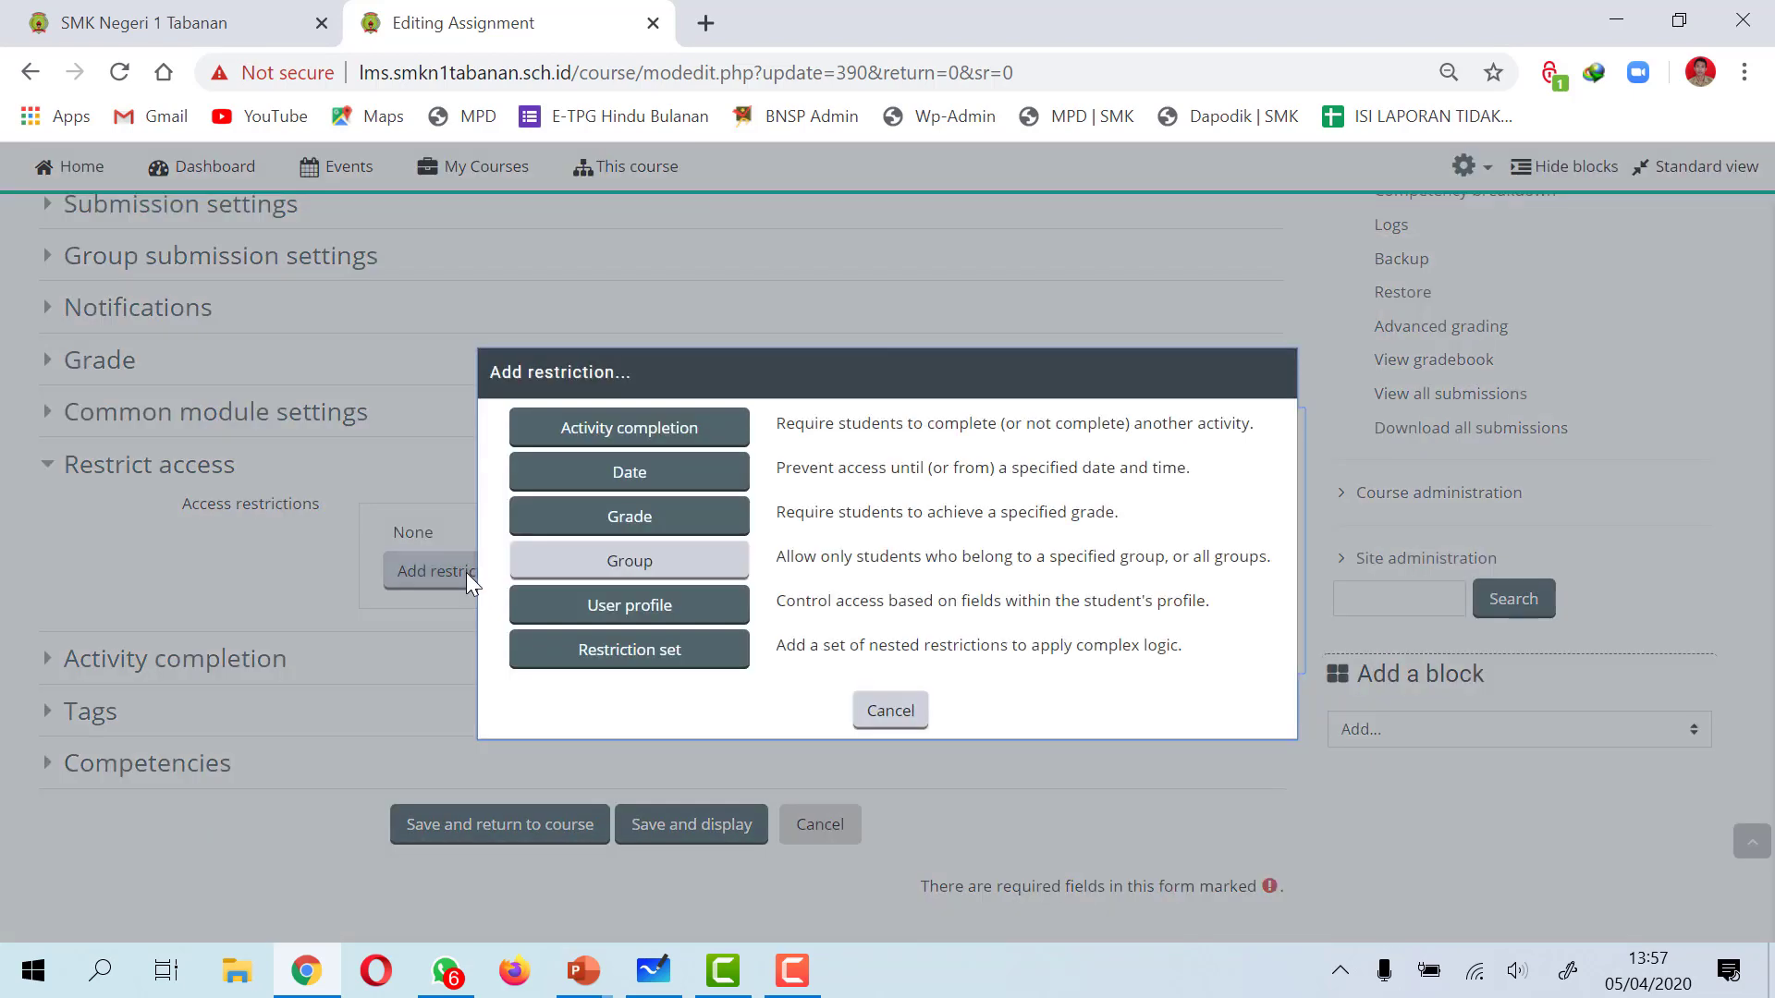
left_click(625, 568)
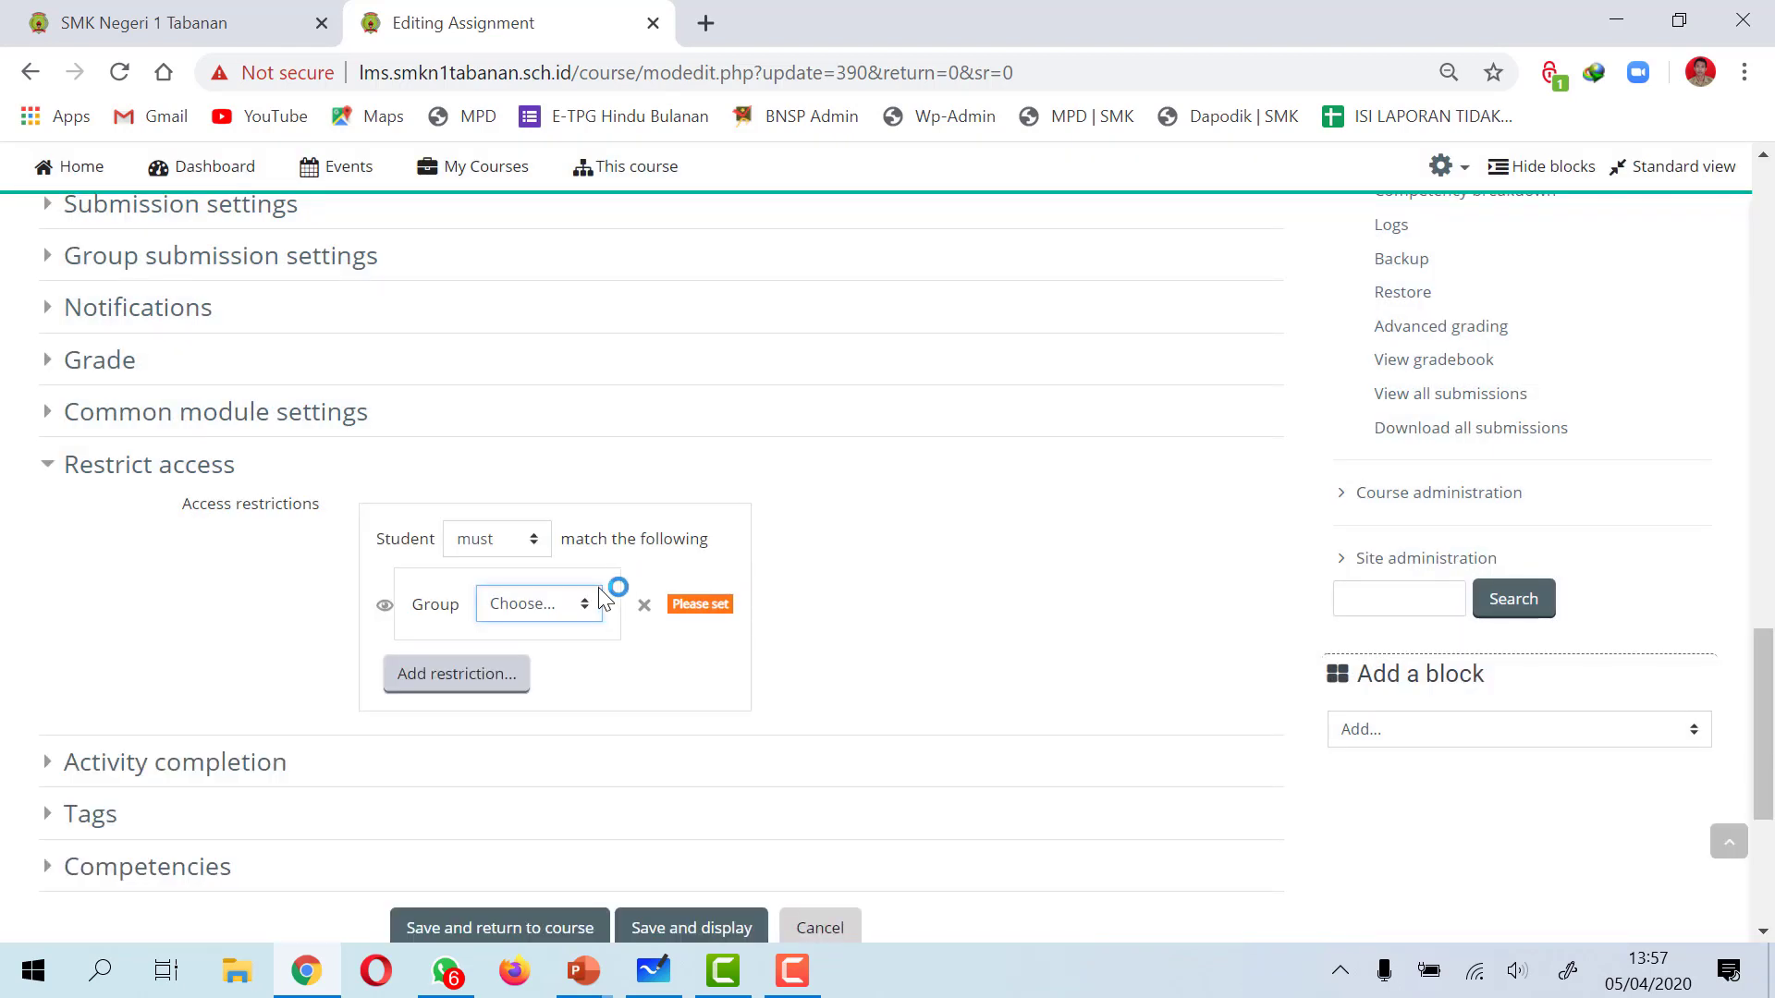
left_click(586, 610)
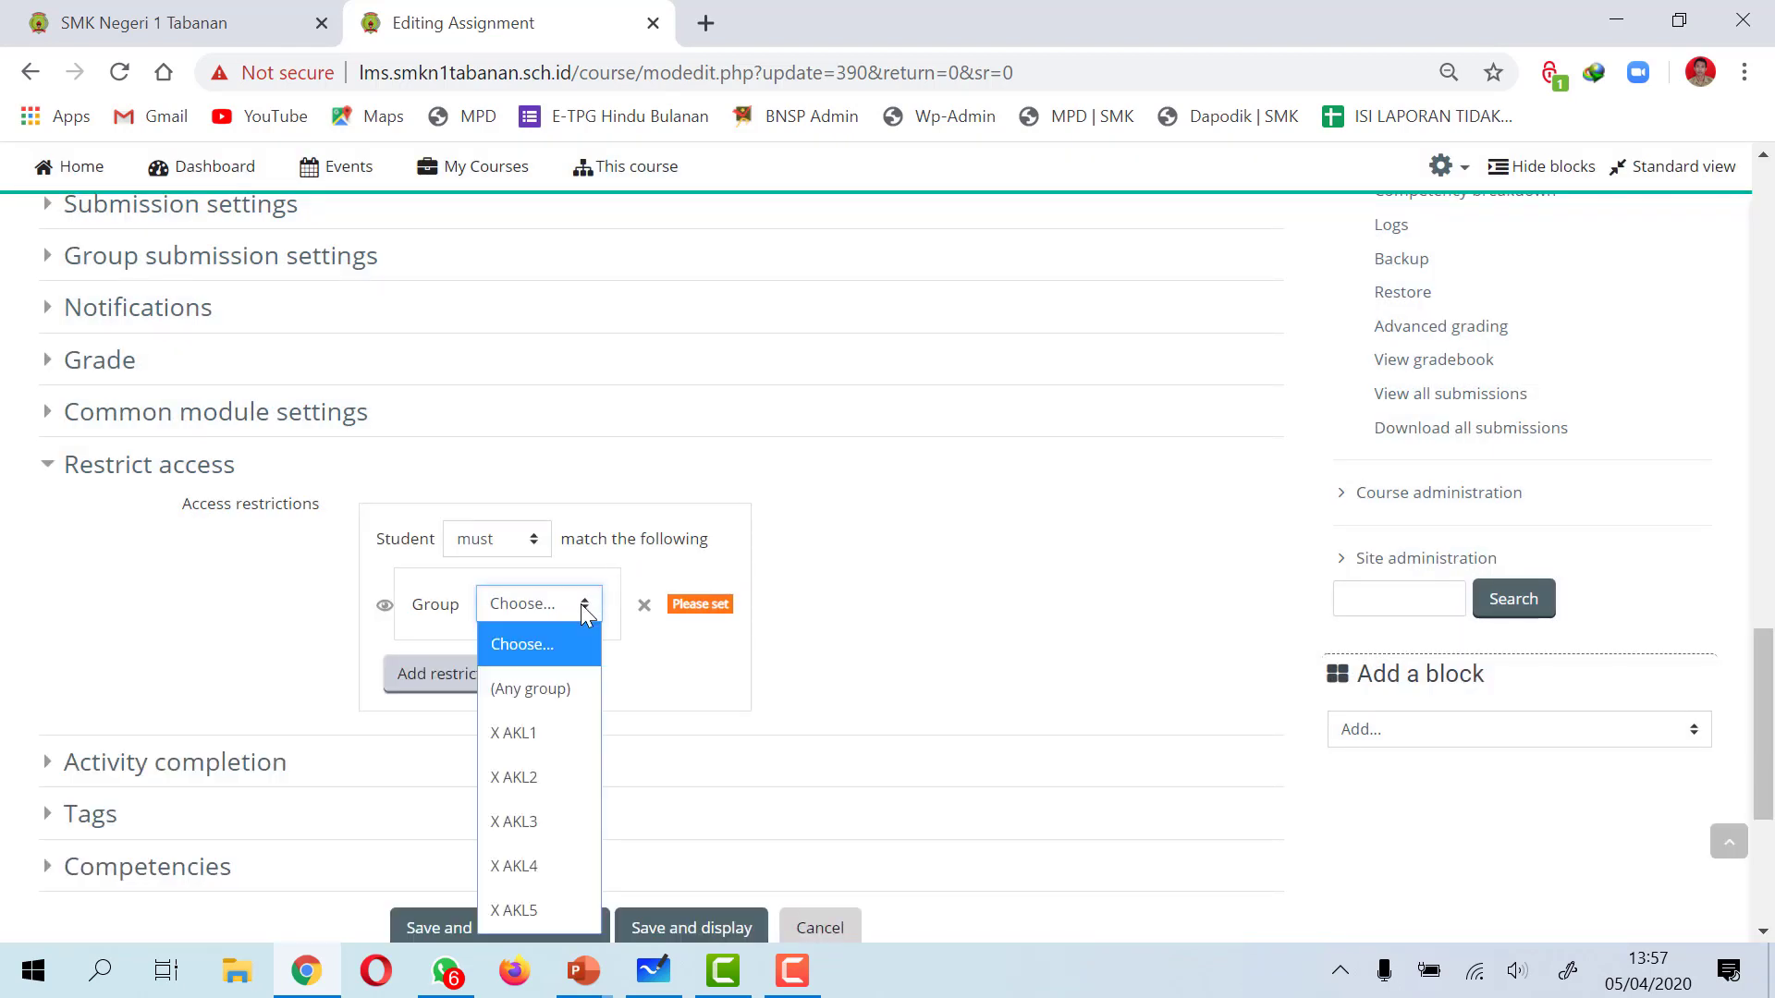
left_click(530, 729)
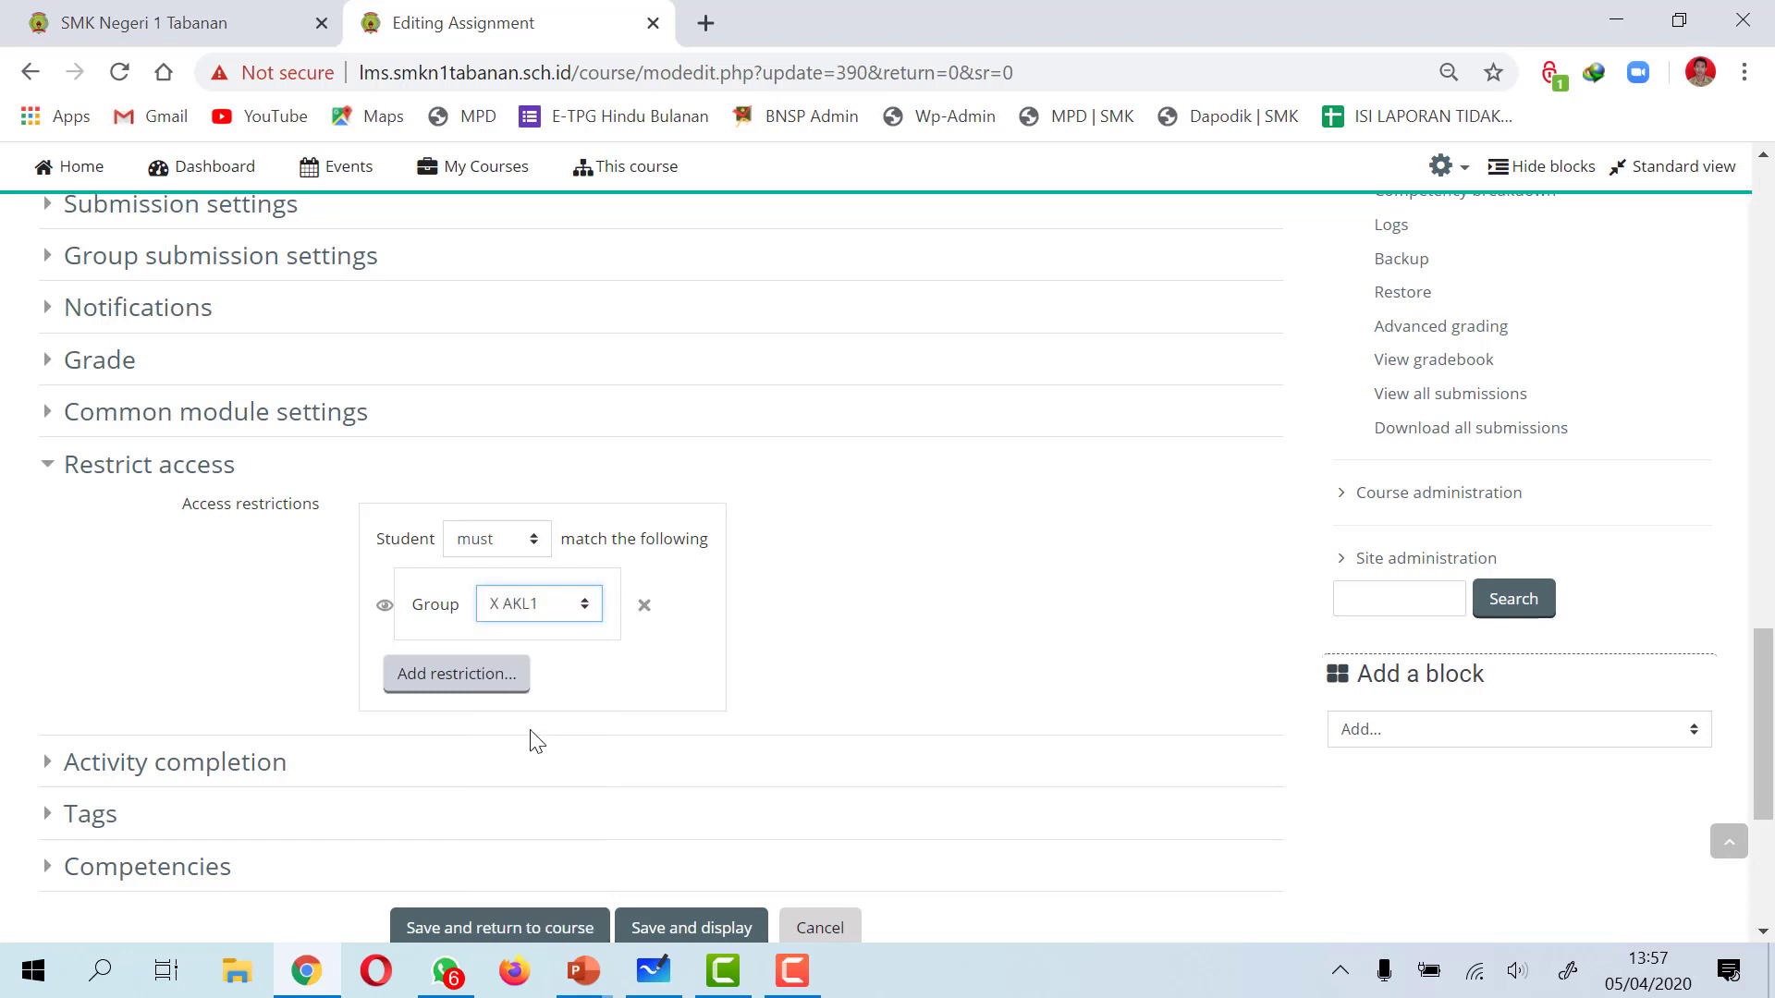
- Add a second group restriction for X AKL2 to the assignment's access restrictions
left_click(497, 688)
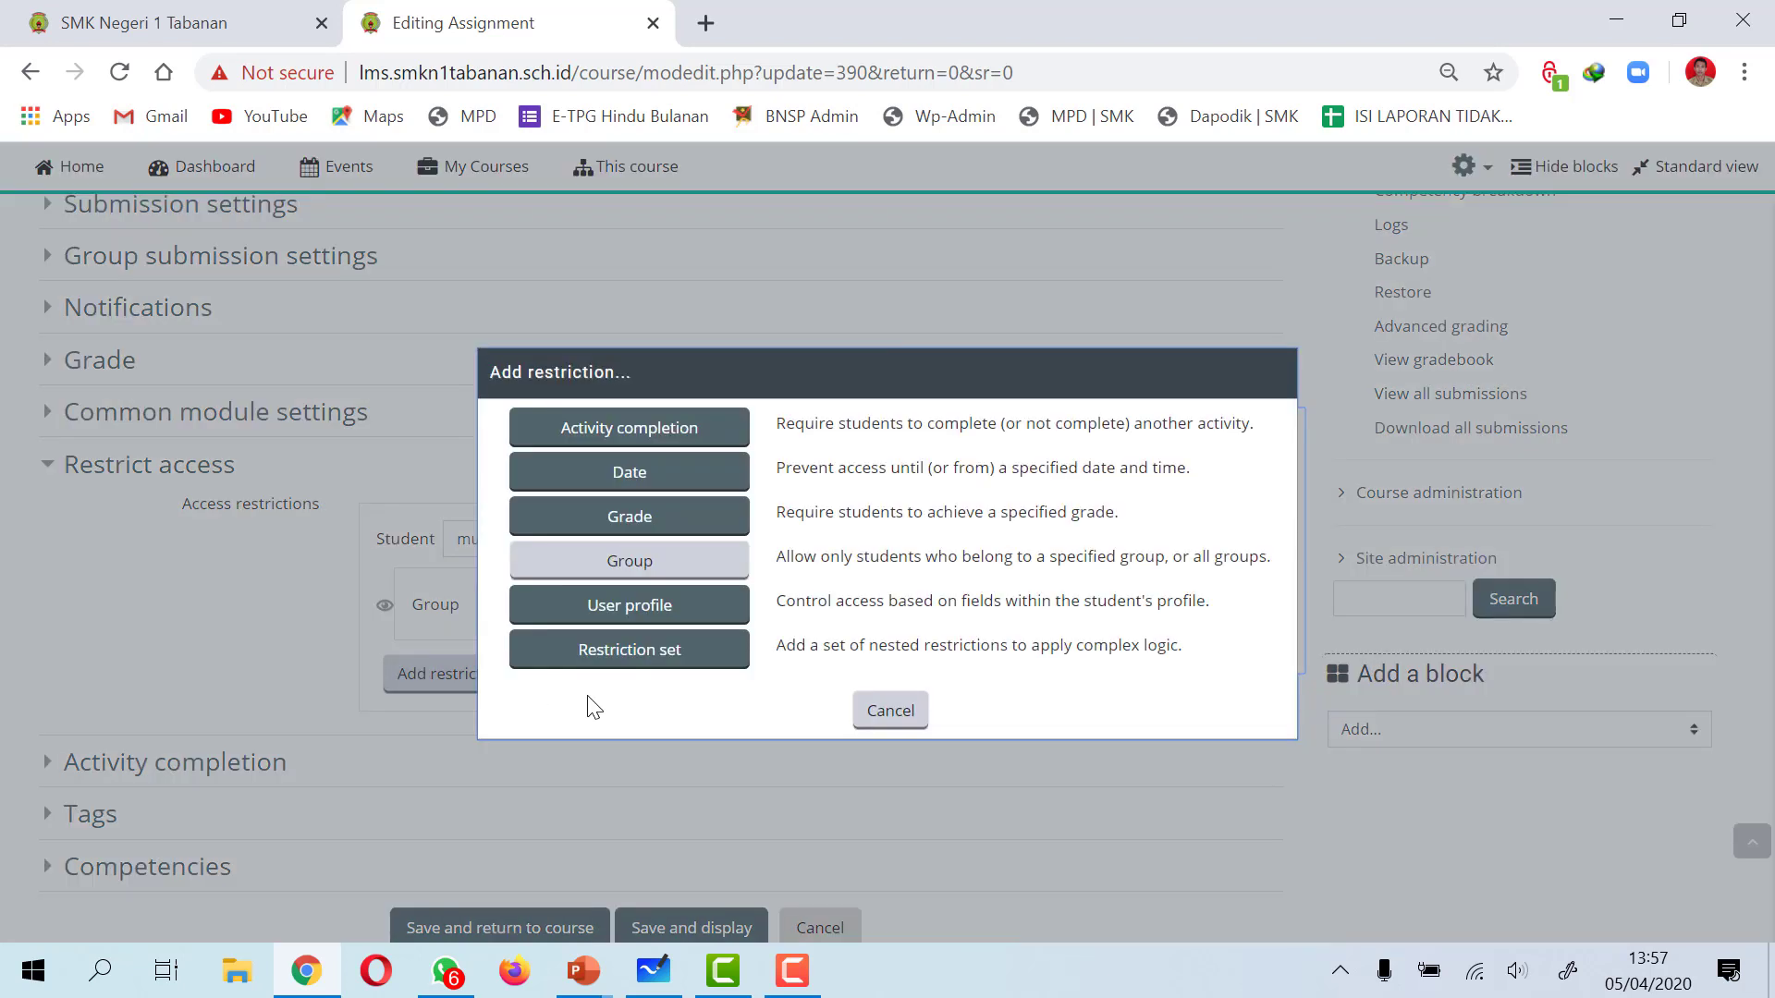
left_click(662, 562)
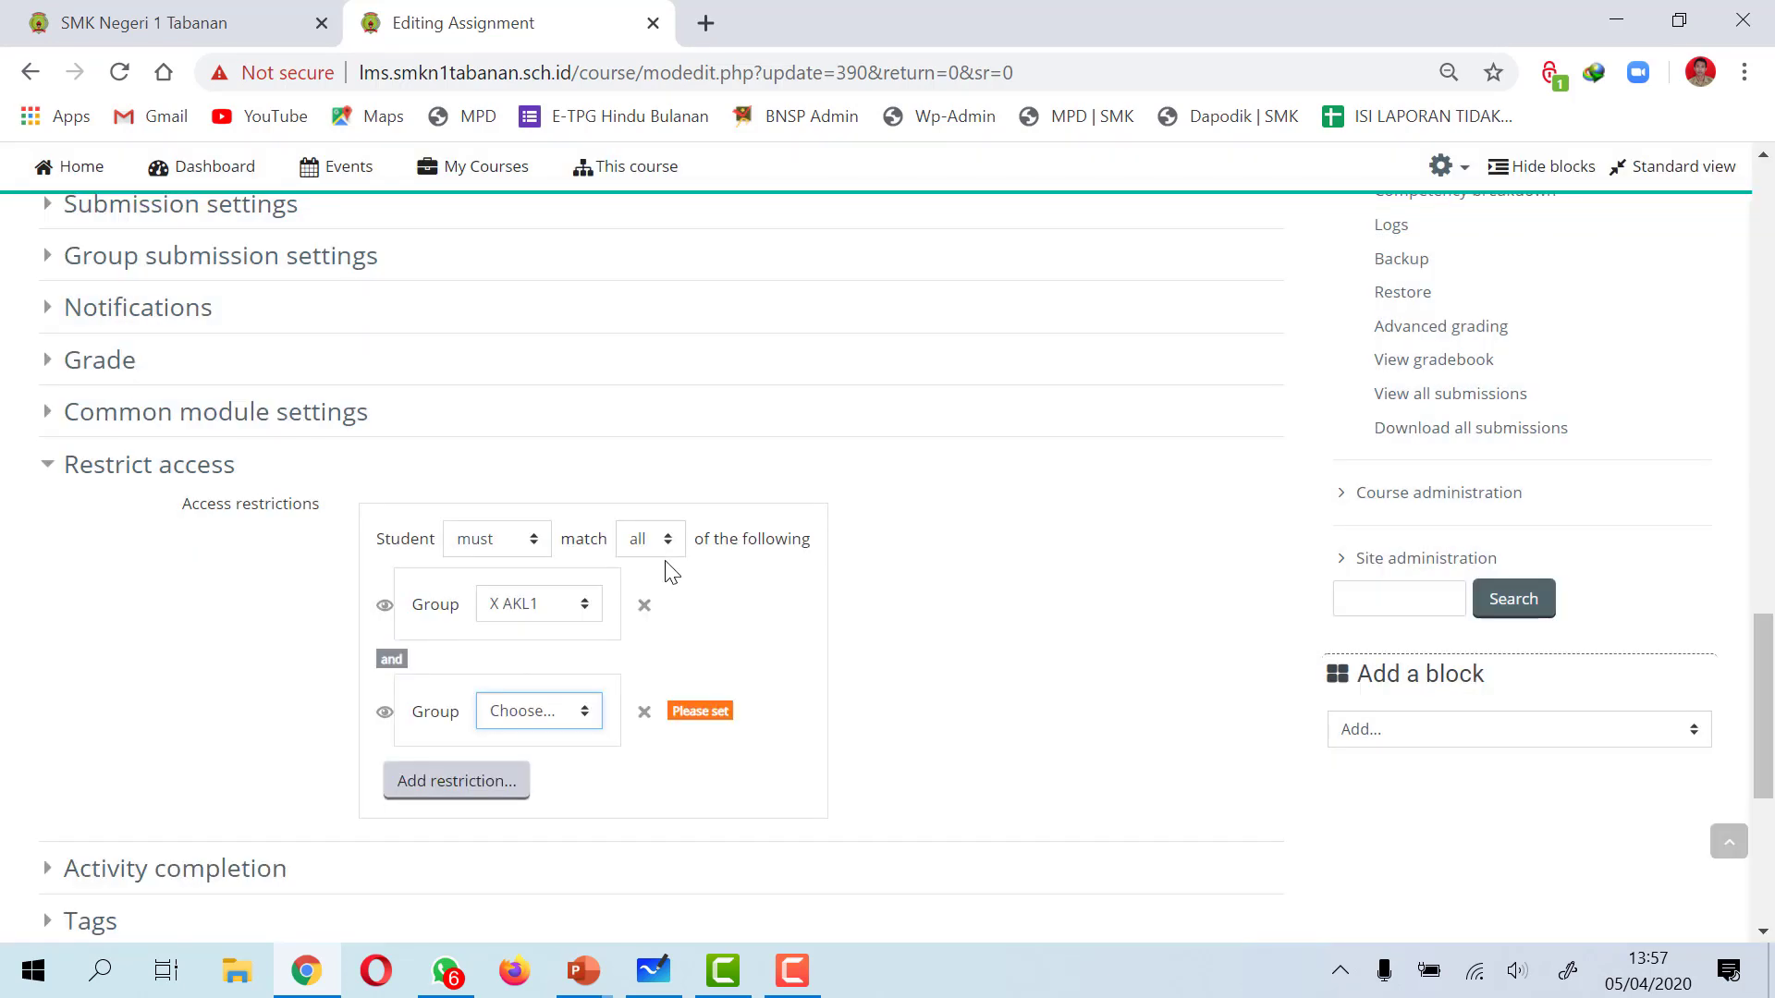
left_click(587, 716)
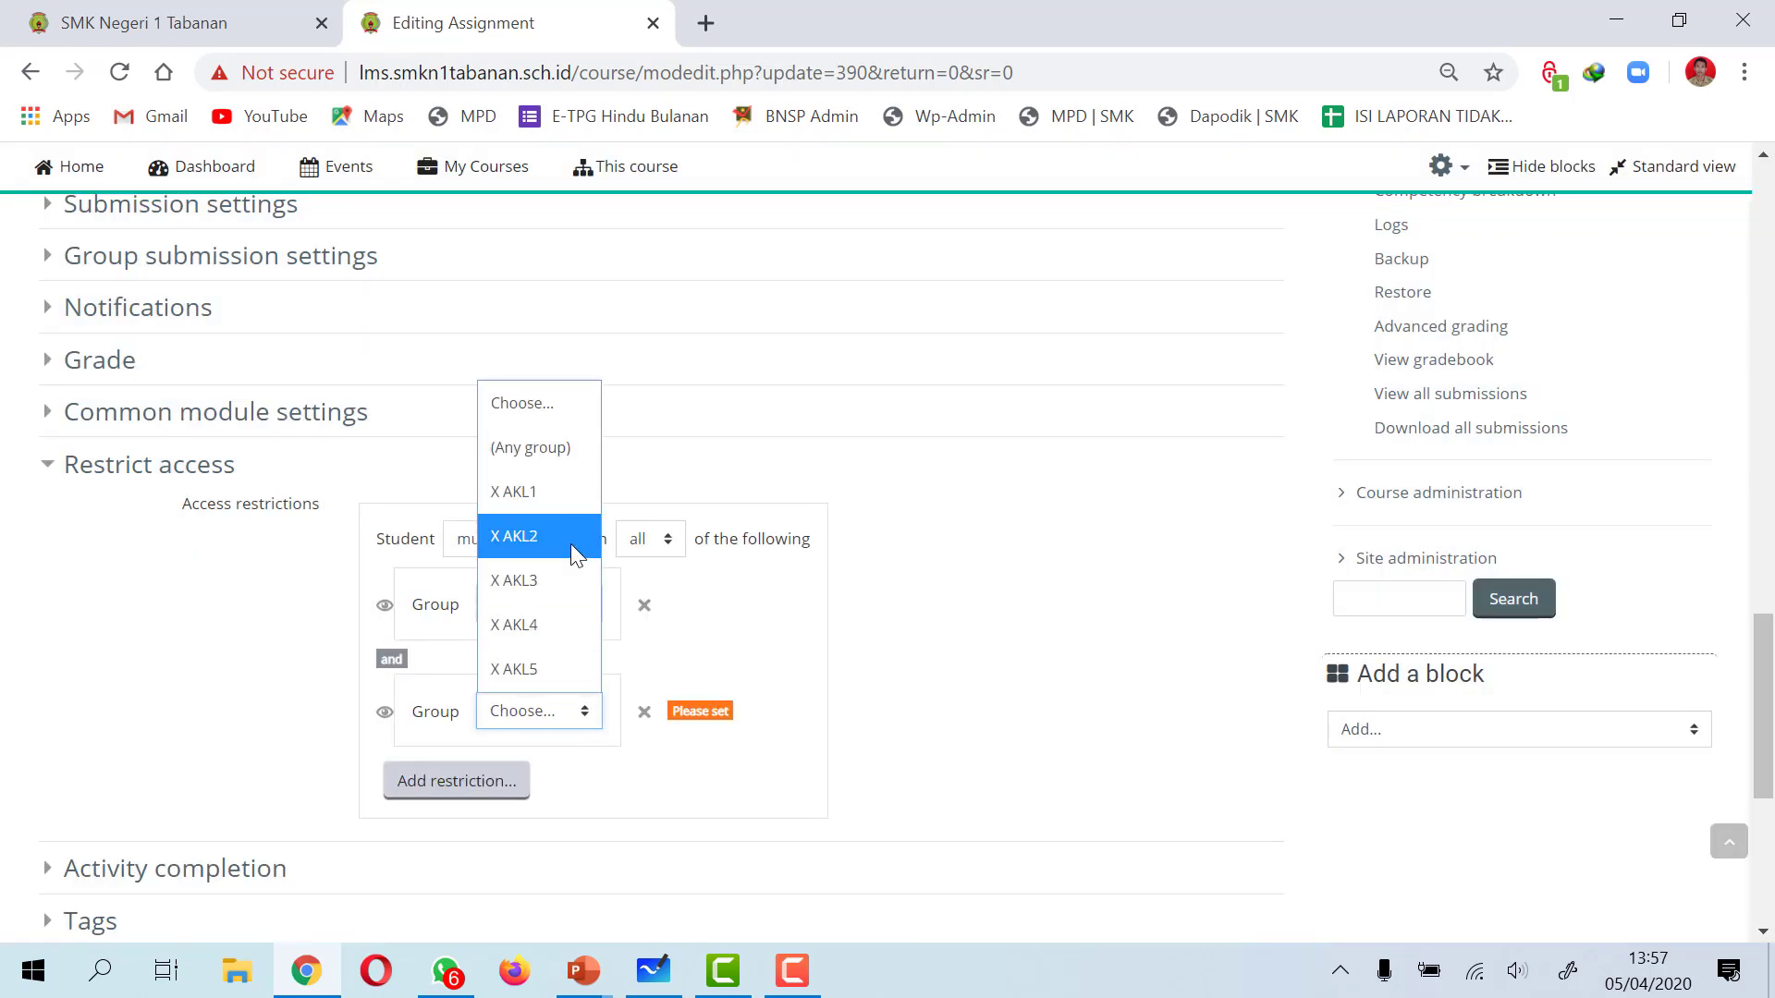
left_click(536, 536)
- Add a third group restriction for X AKL5 to the assignment's access restrictions
left_click(490, 786)
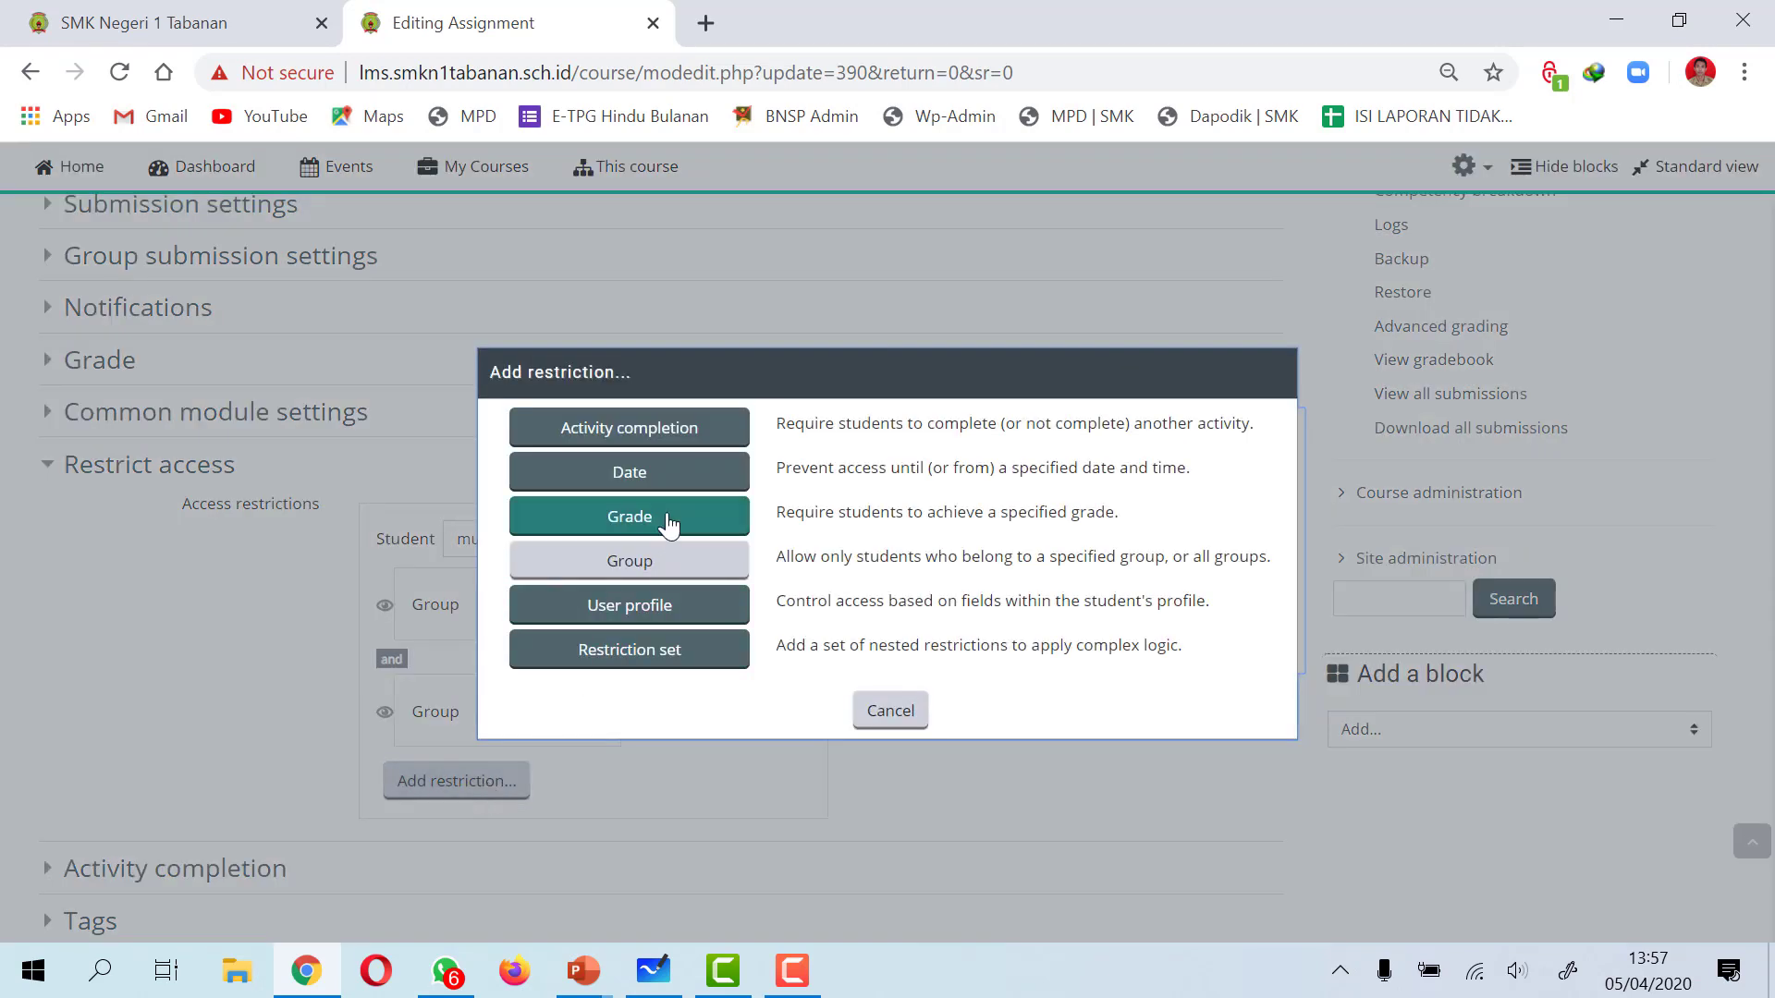
left_click(610, 562)
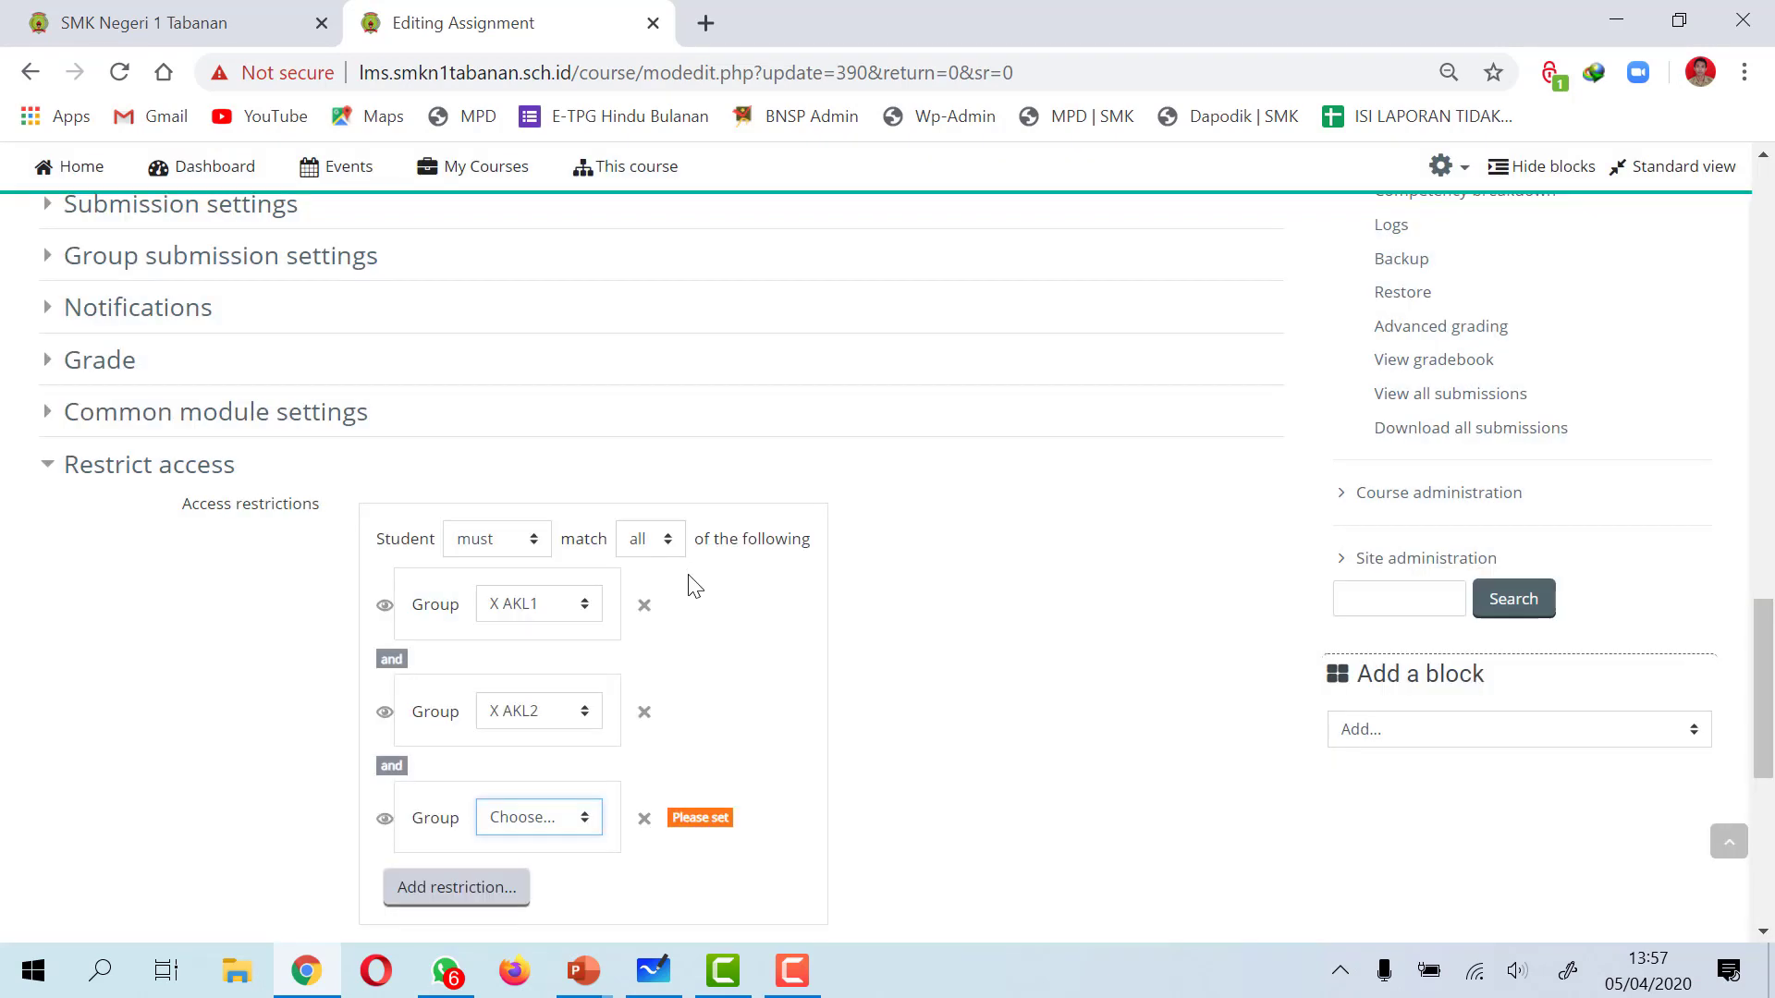
left_click(578, 835)
left_click(561, 775)
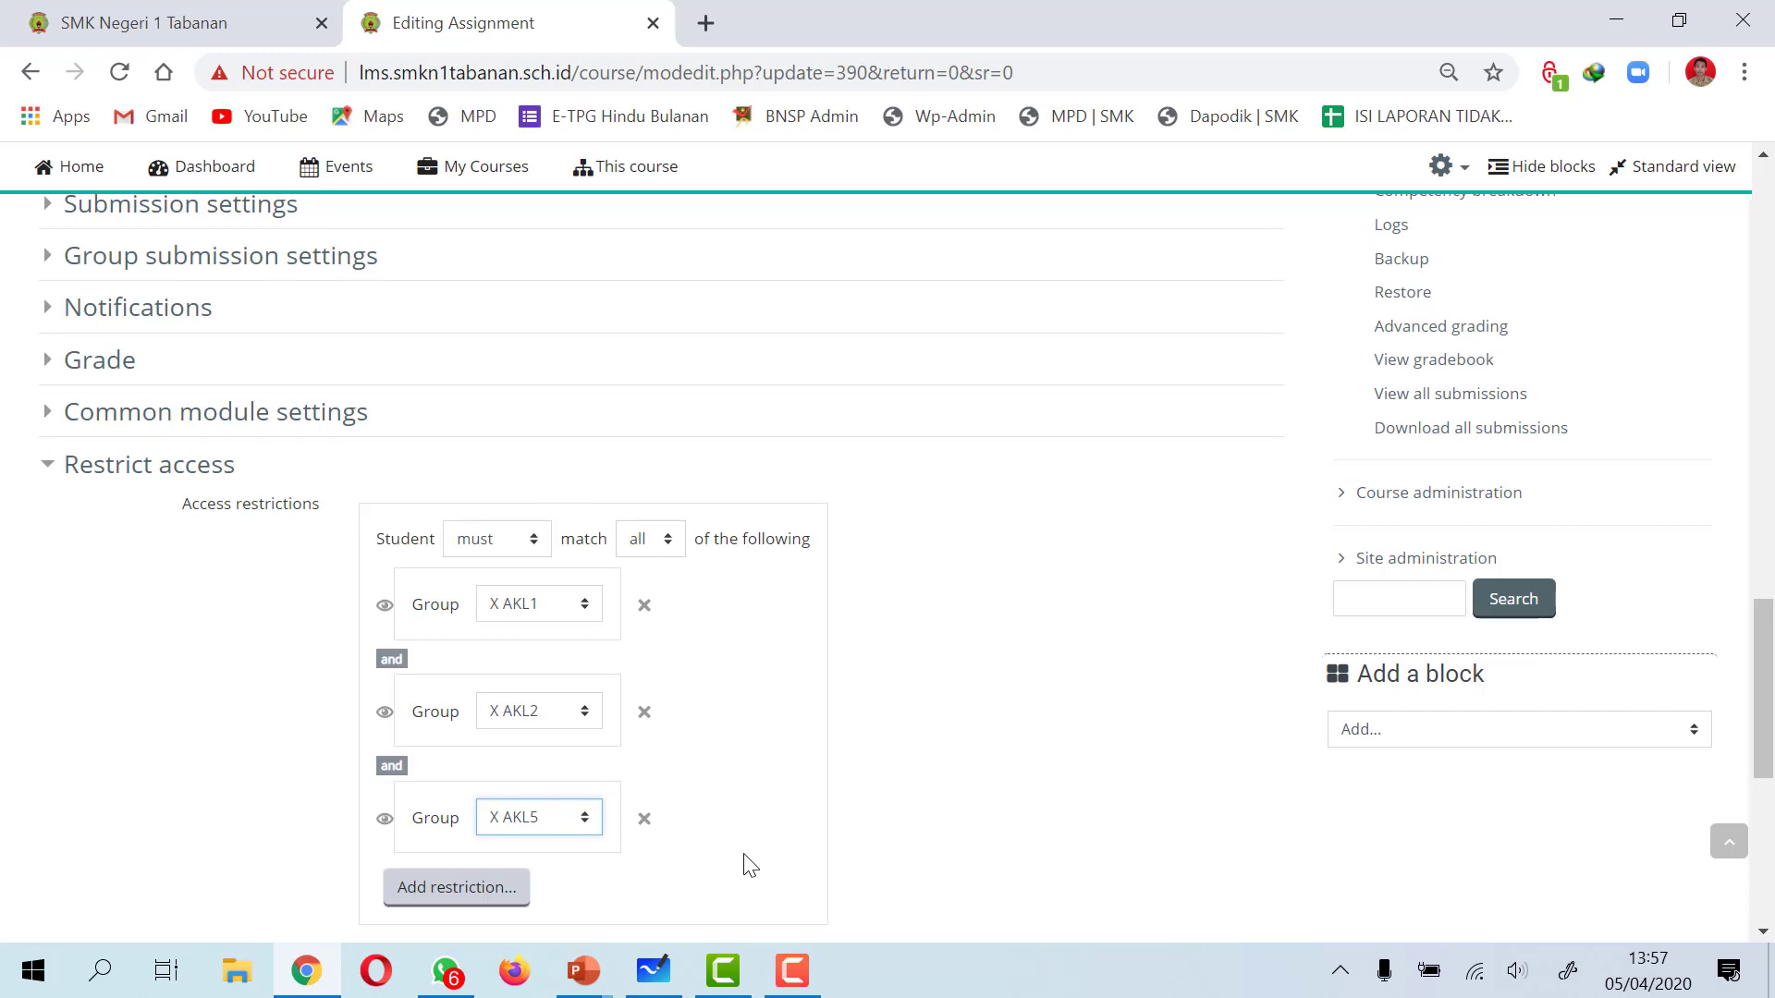
left_click(758, 832)
scroll(896, 693, "down", 3)
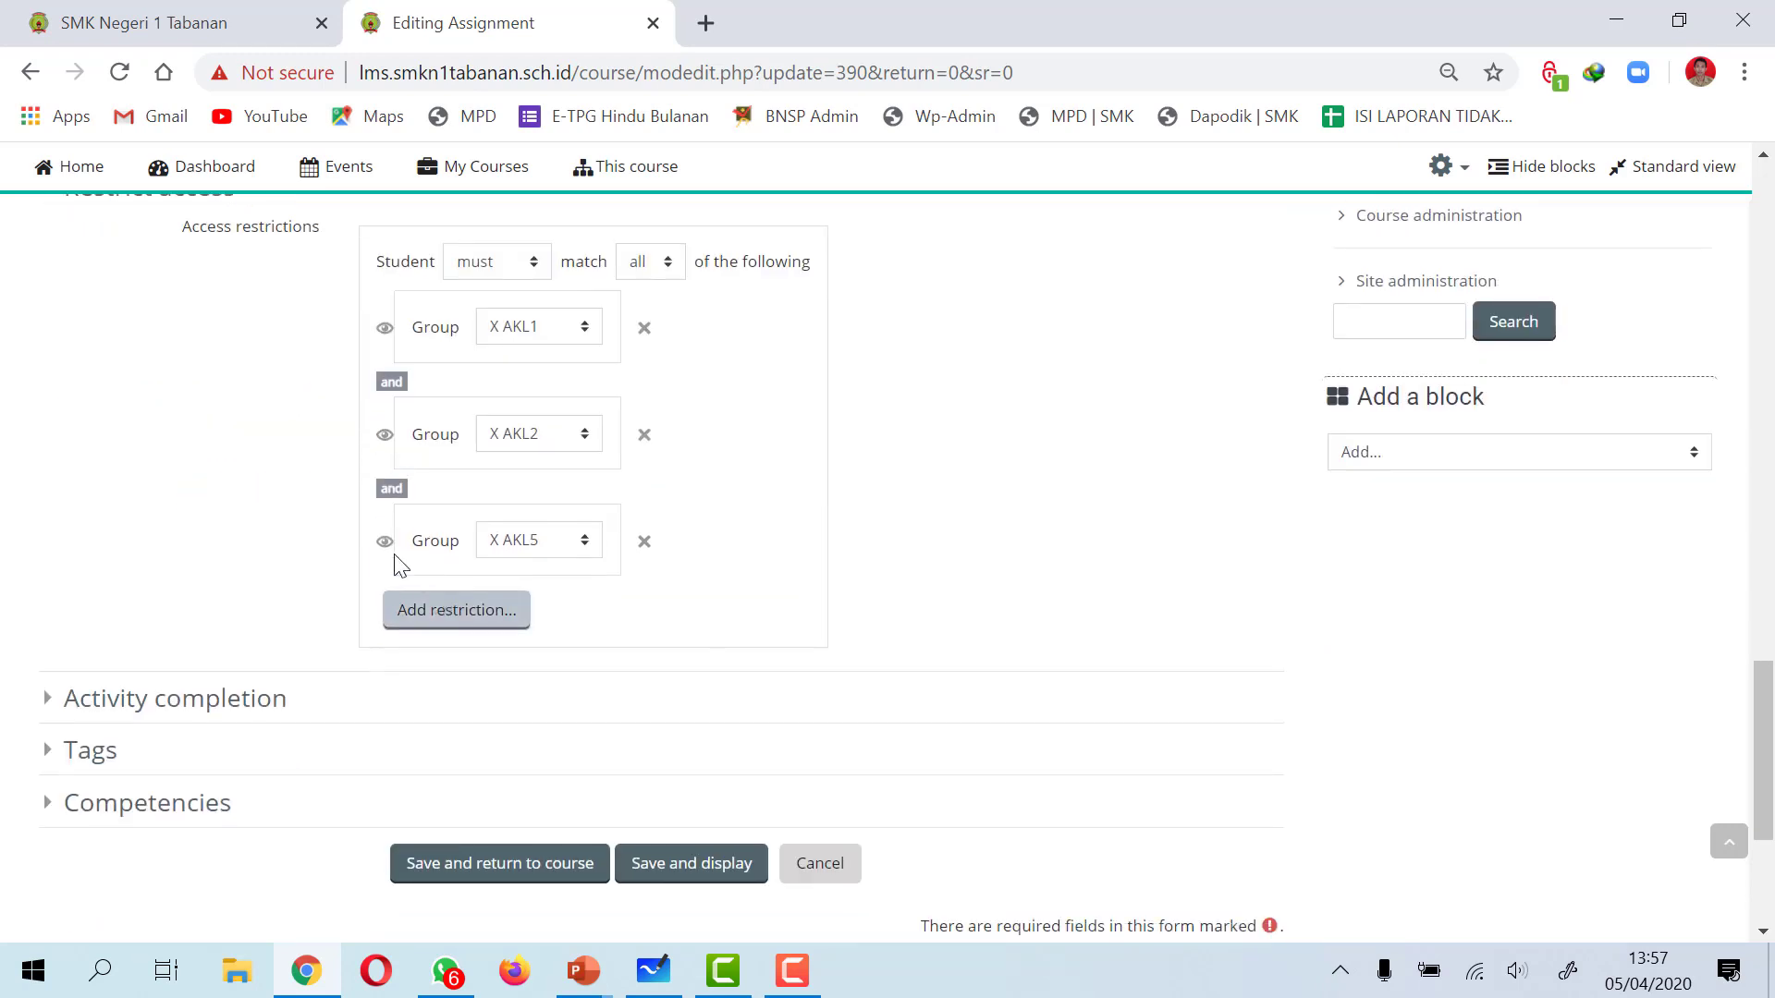
- Review the assignment's three group restrictions, and save the assignment so that its page is displayed
scroll(296, 571, "up", 2)
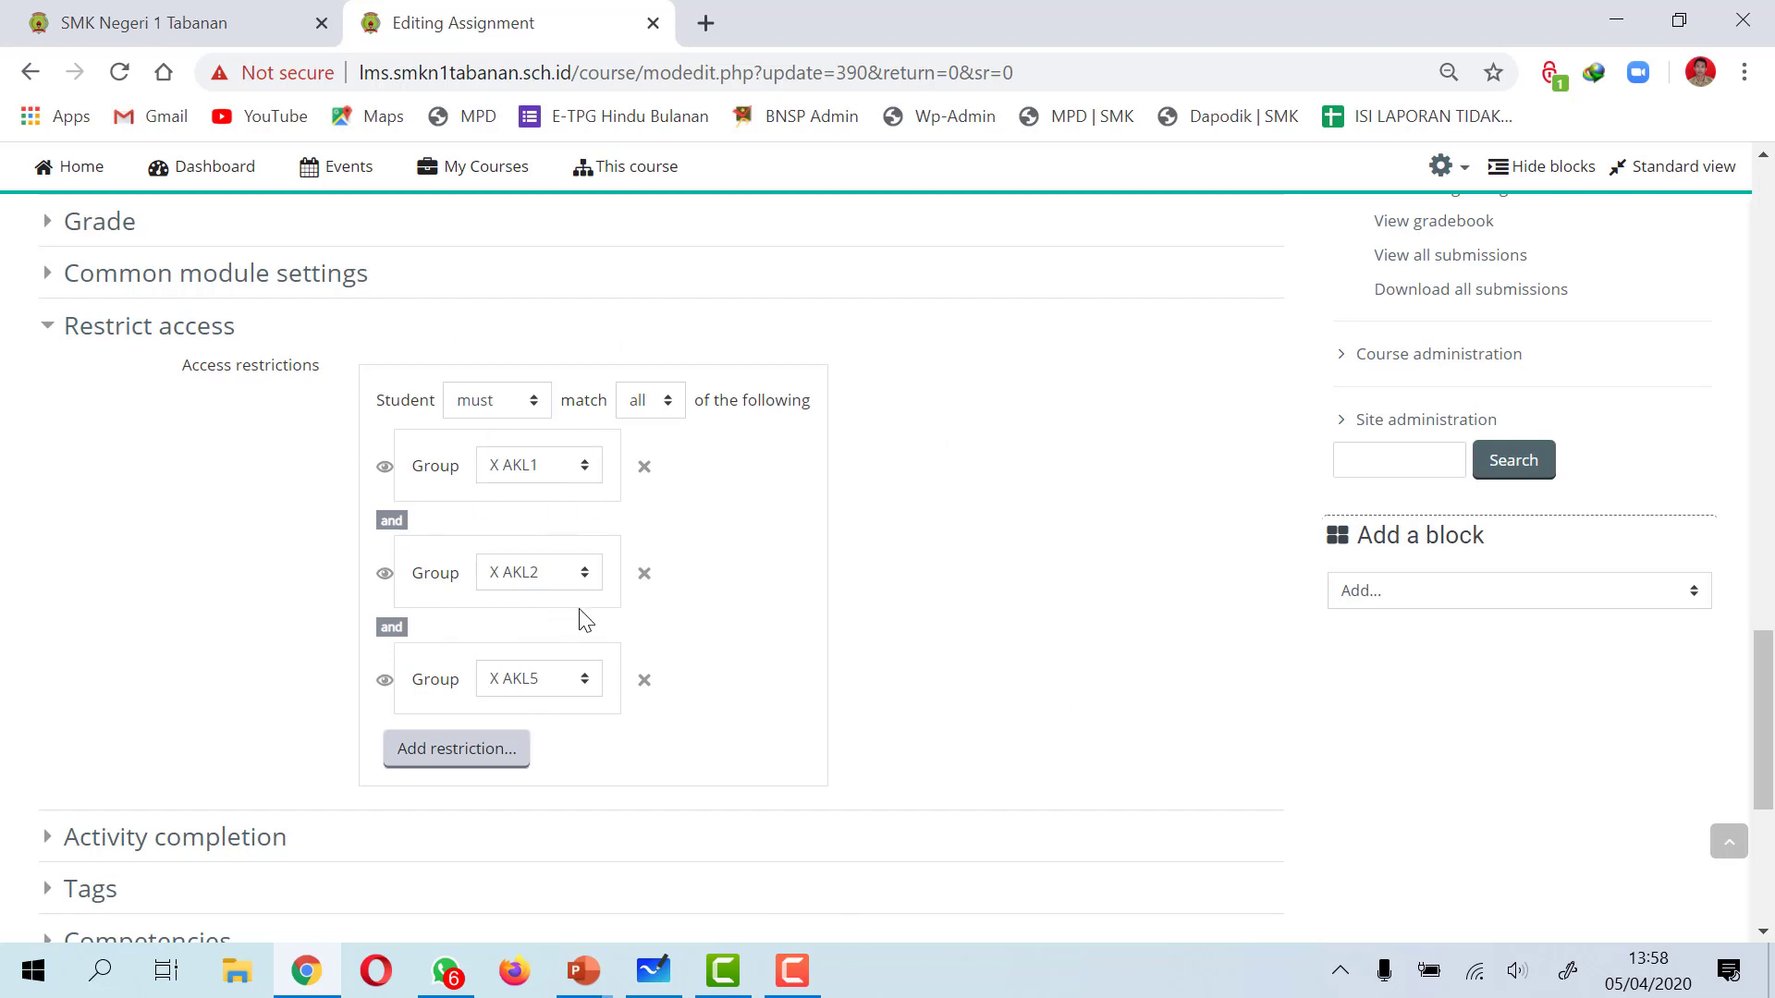
scroll(582, 518, "down", 2)
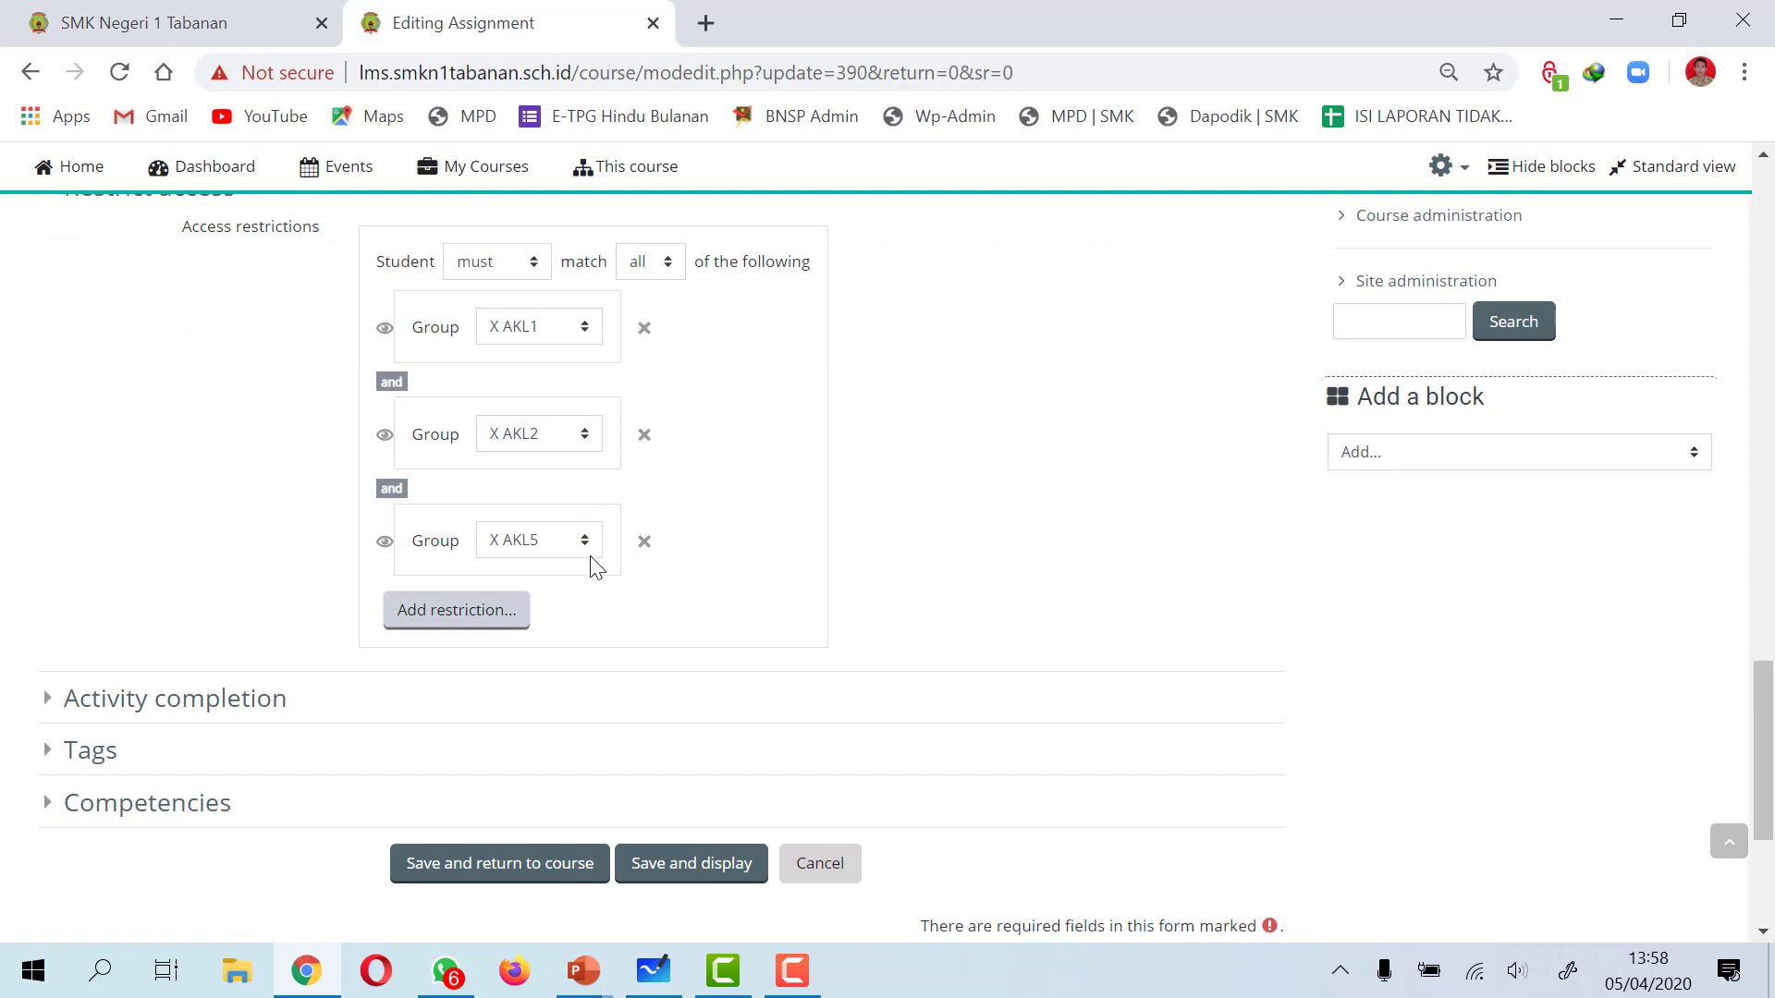
scroll(594, 563, "up", 2)
scroll(594, 564, "up", 3)
scroll(596, 564, "down", 6)
scroll(599, 564, "down", 4)
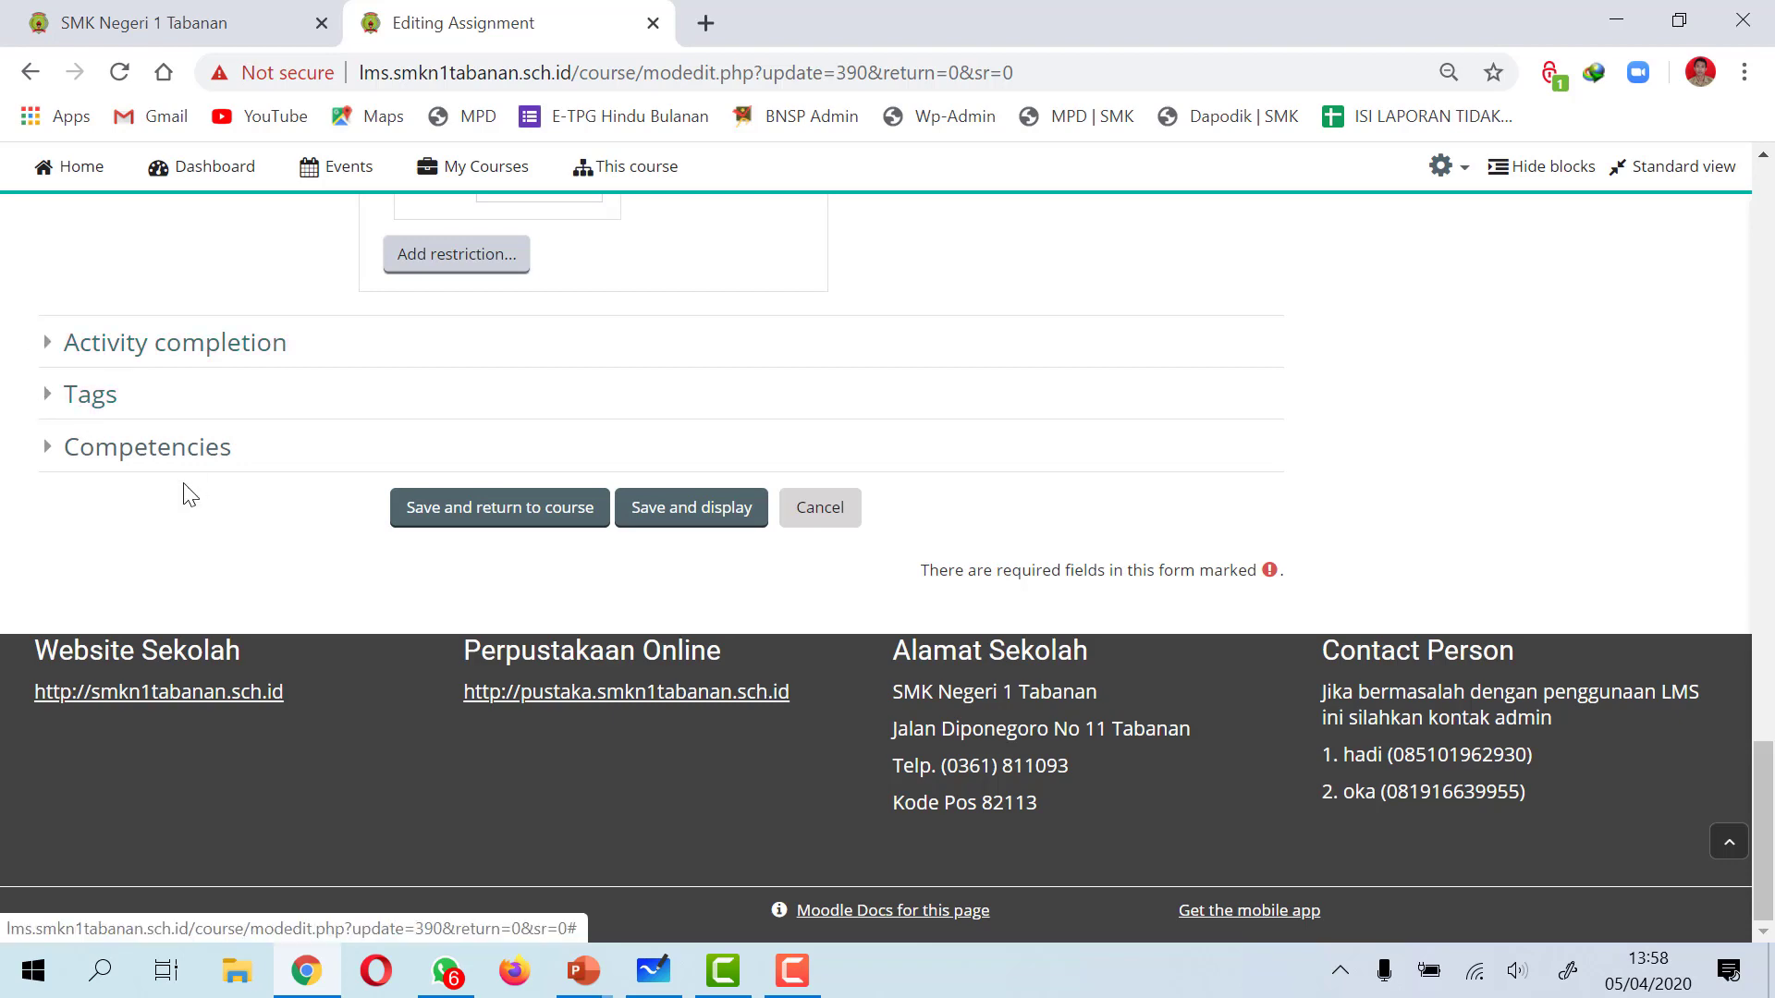
scroll(376, 508, "up", 9)
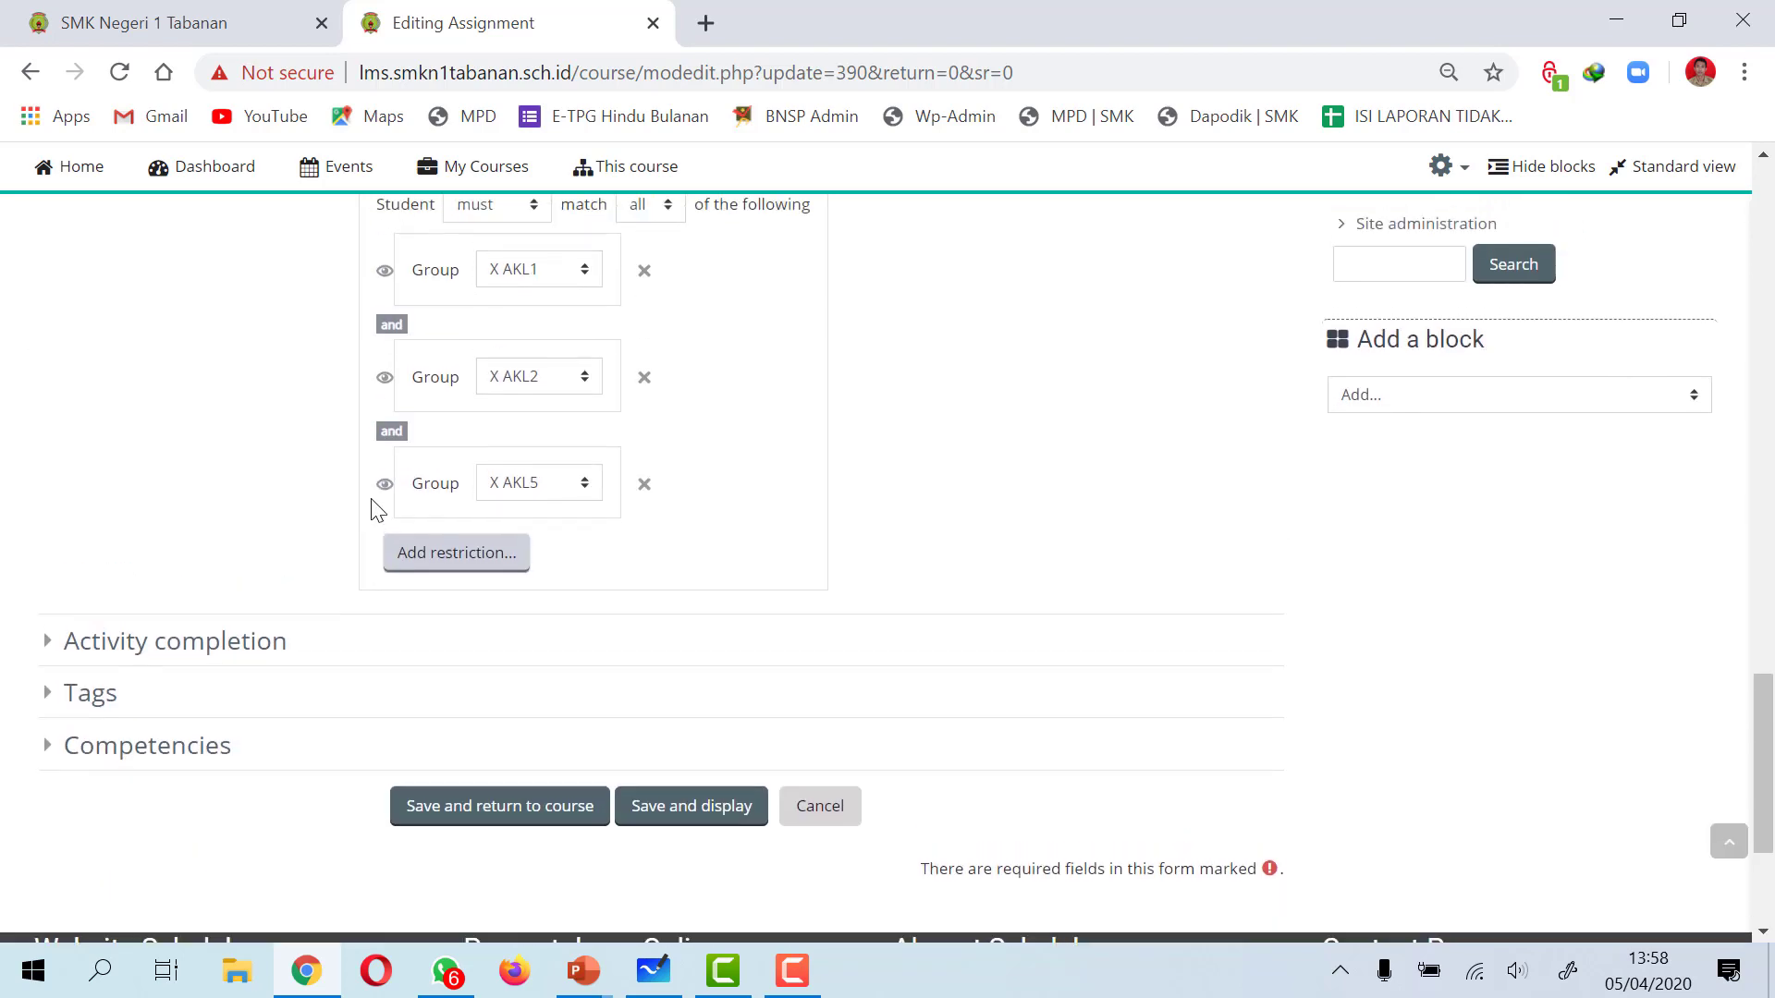
scroll(388, 302, "up", 3)
scroll(739, 499, "down", 9)
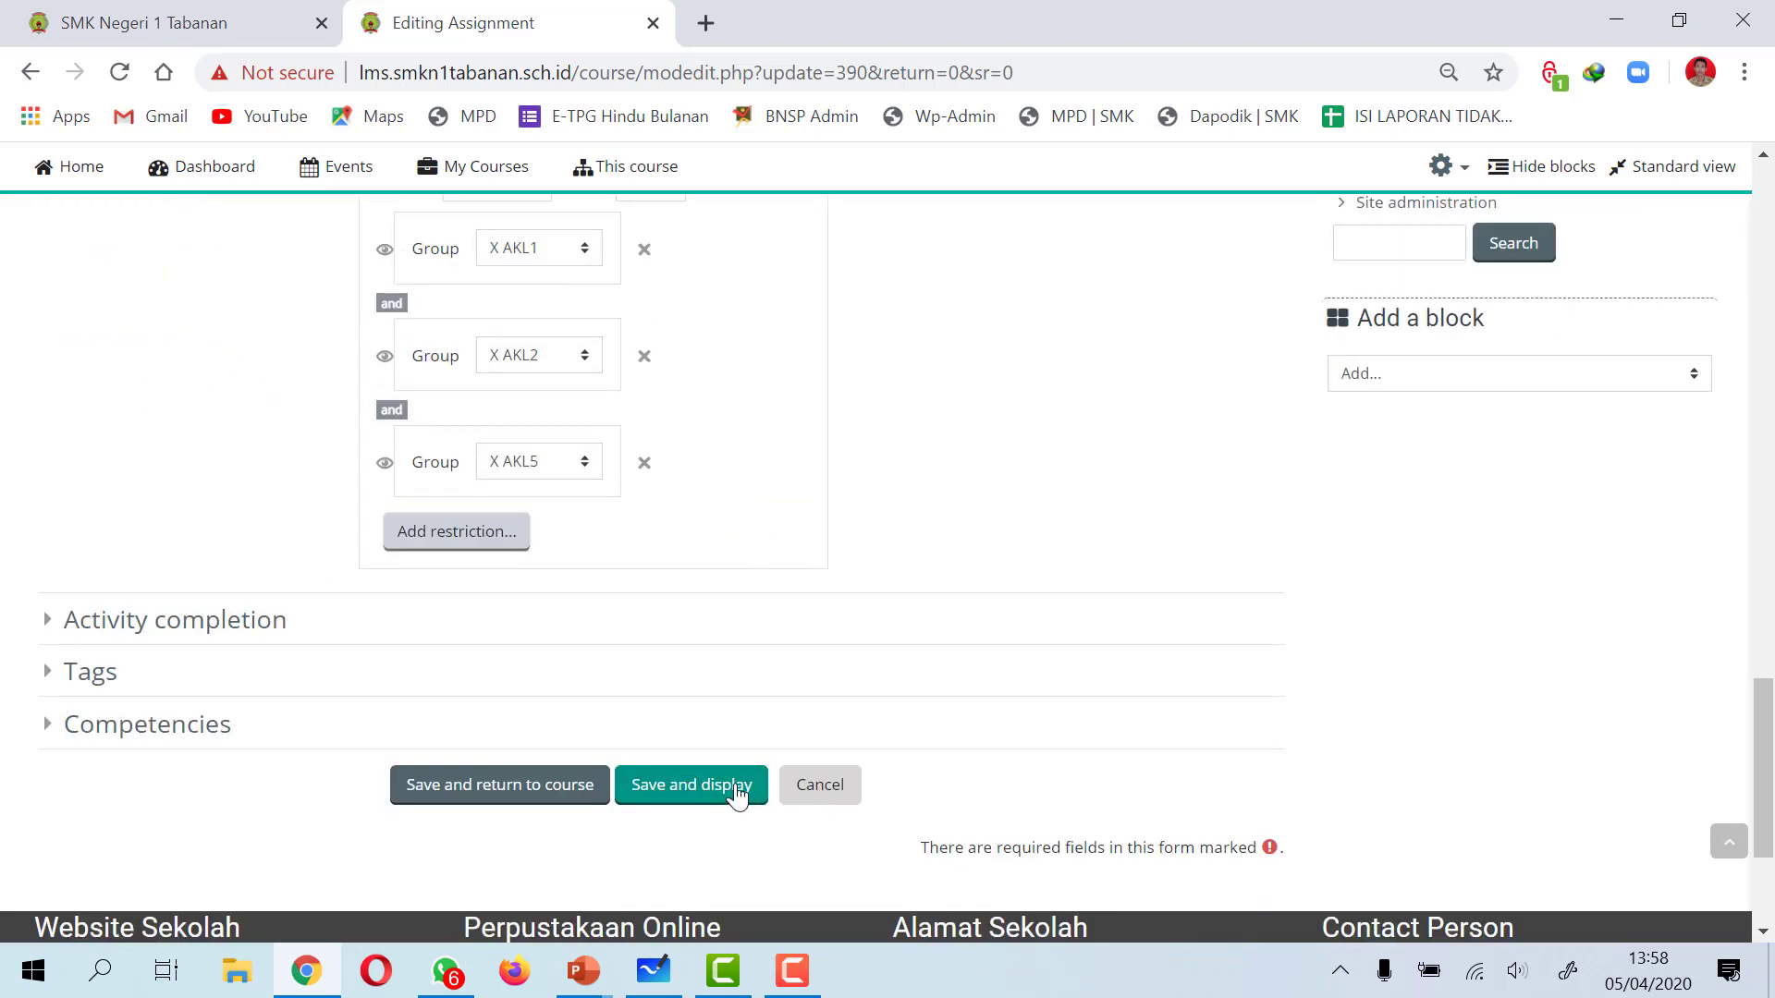
left_click(737, 794)
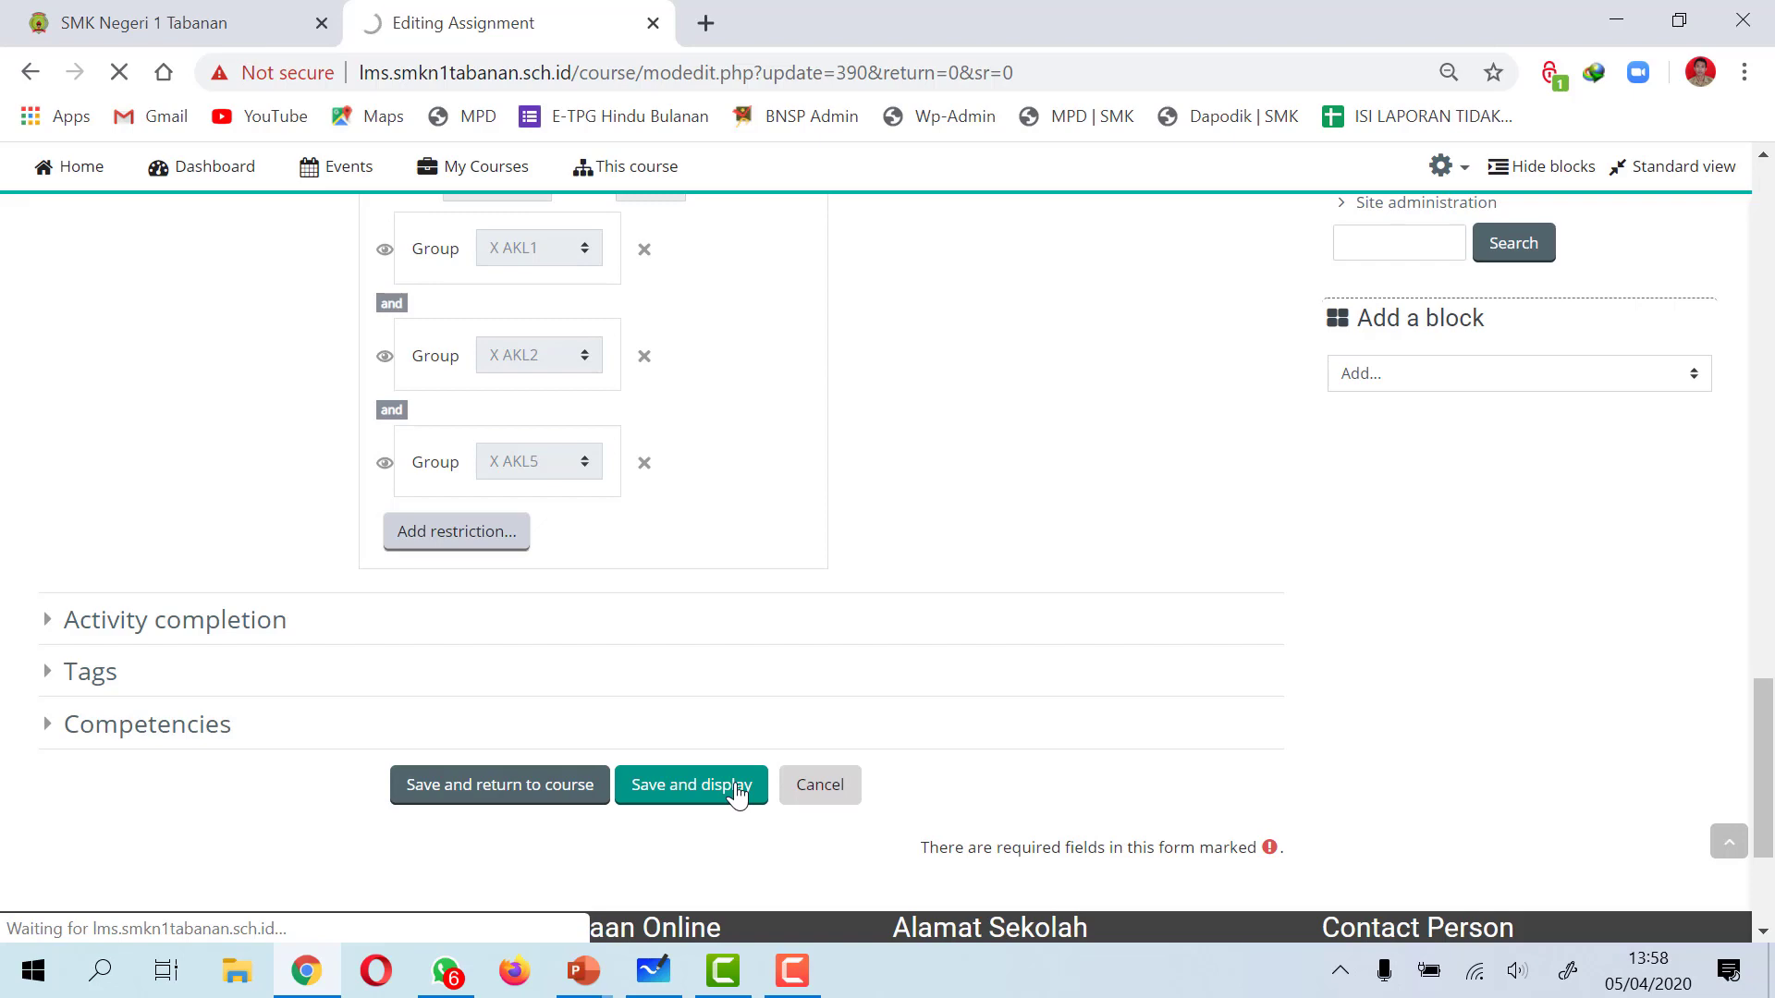
- Review the saved assignment's description and grading summary, and return to the X-Administrasi Umum course page
scroll(735, 795, "down", 3)
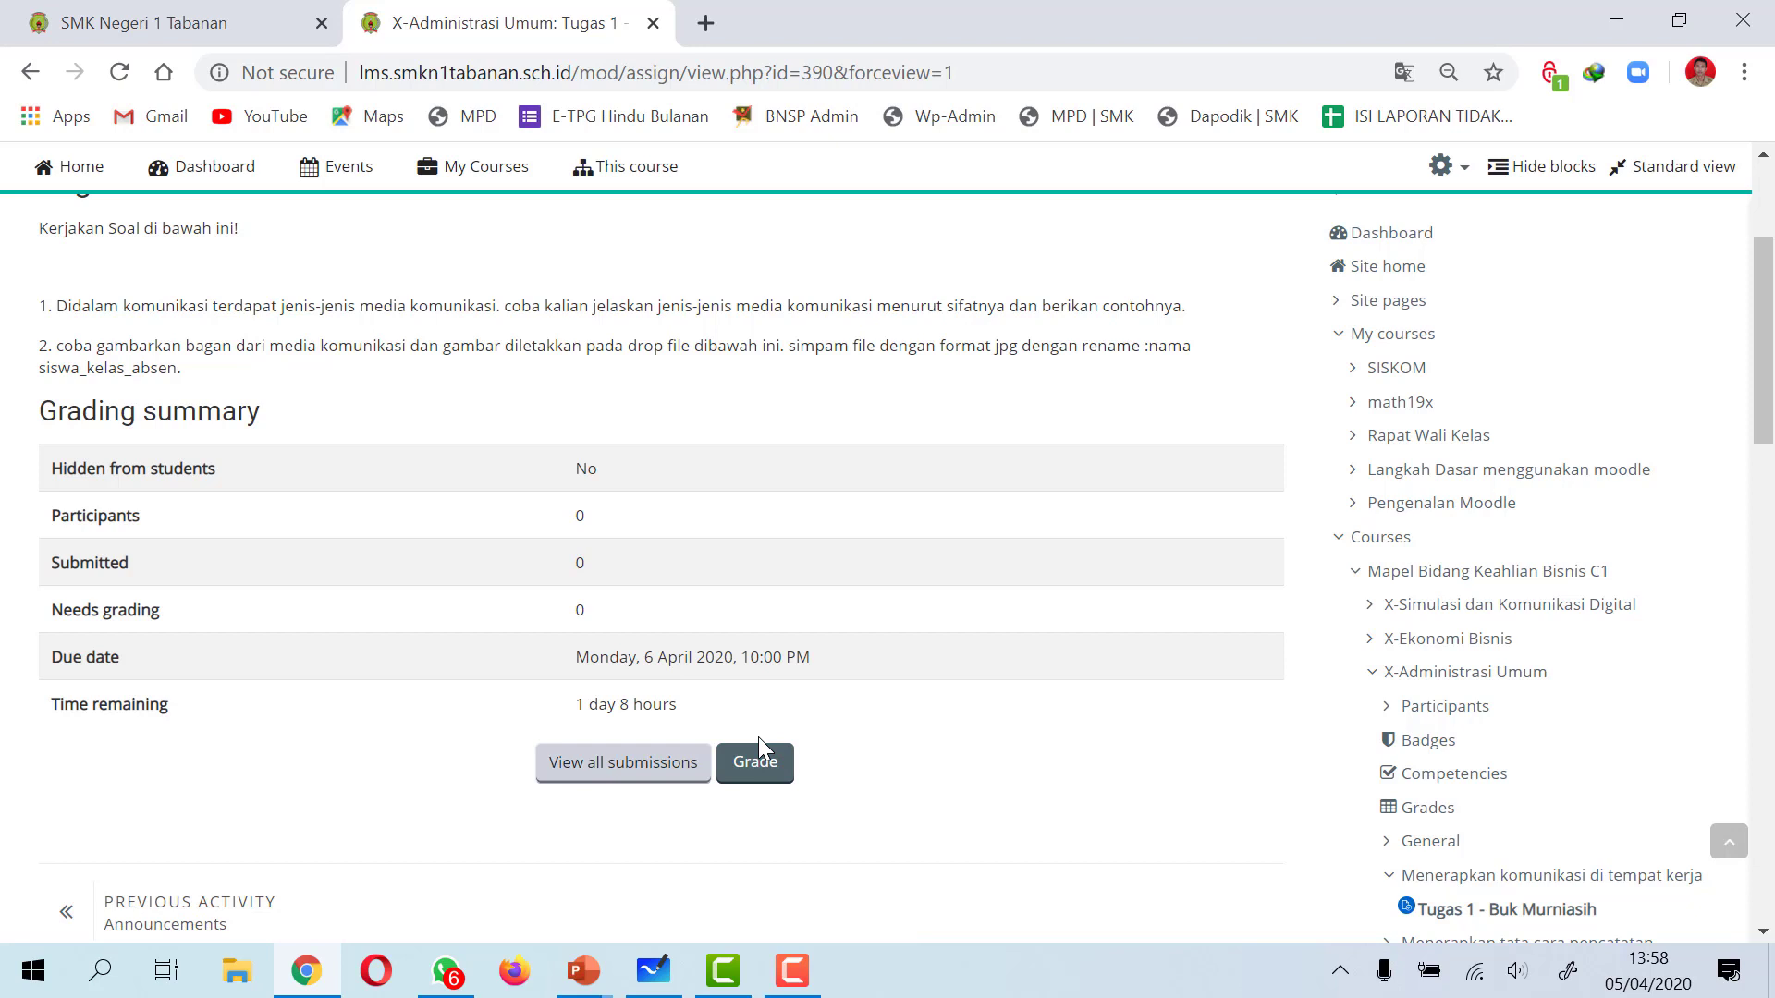
scroll(758, 735, "down", 1)
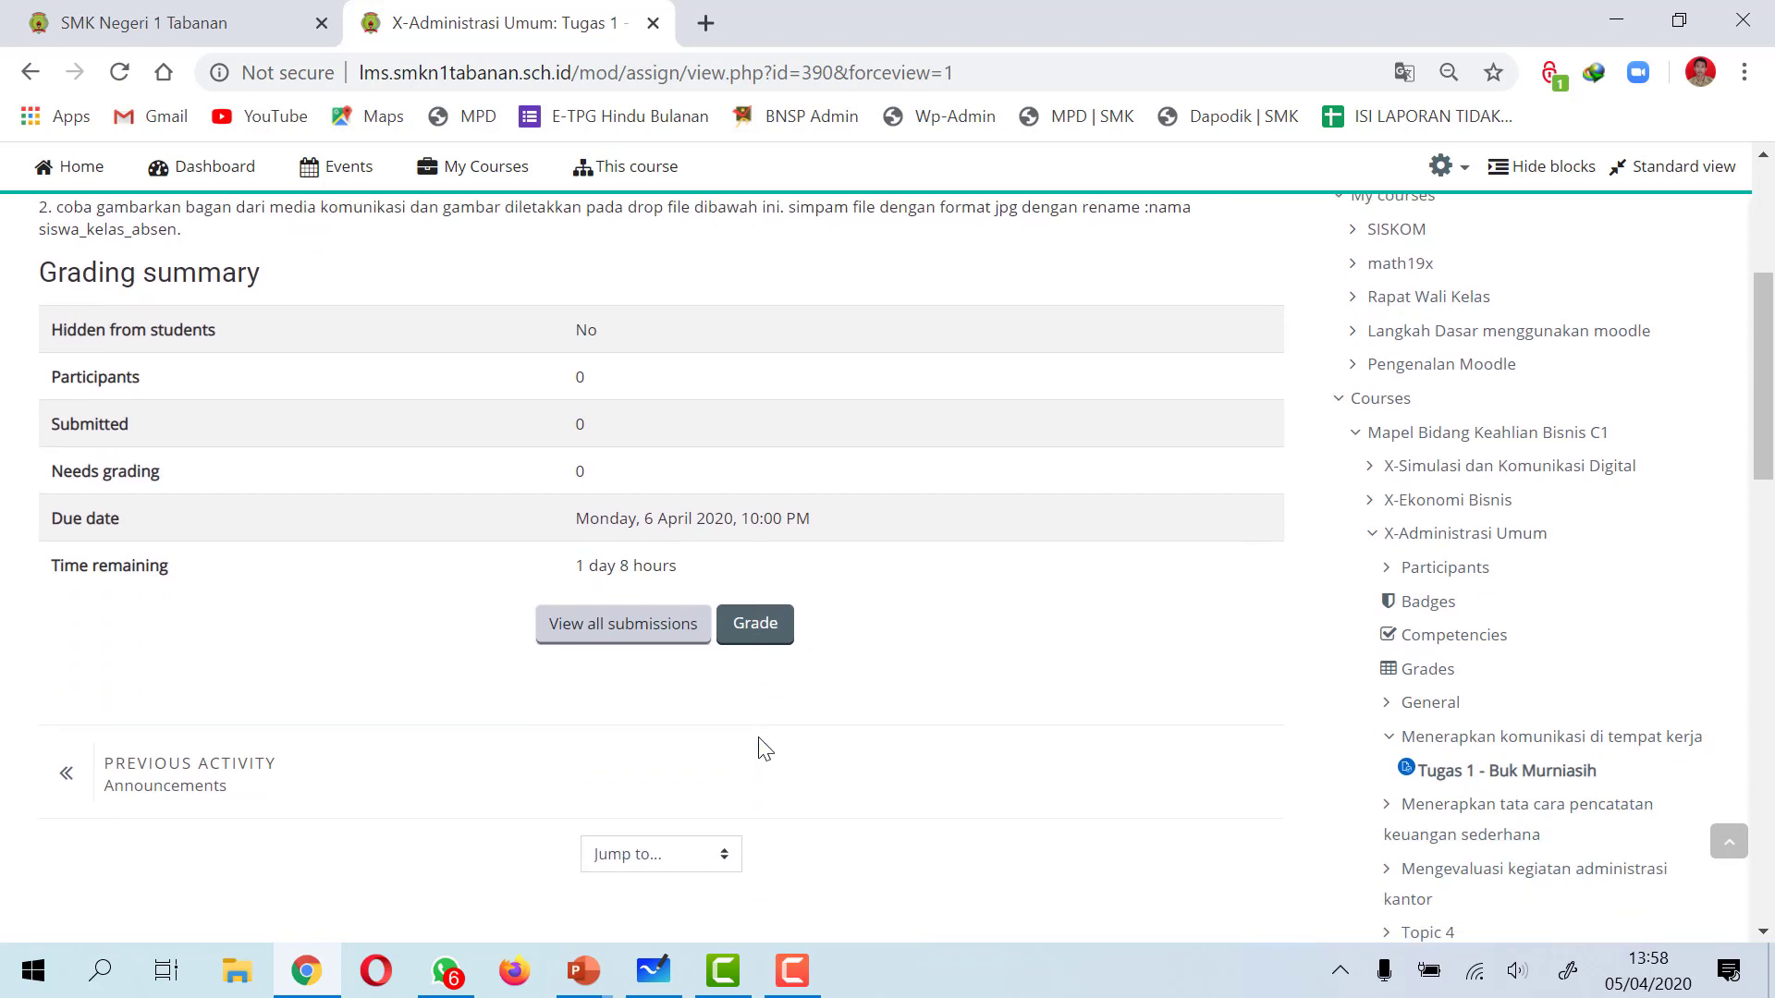
scroll(758, 736, "up", 3)
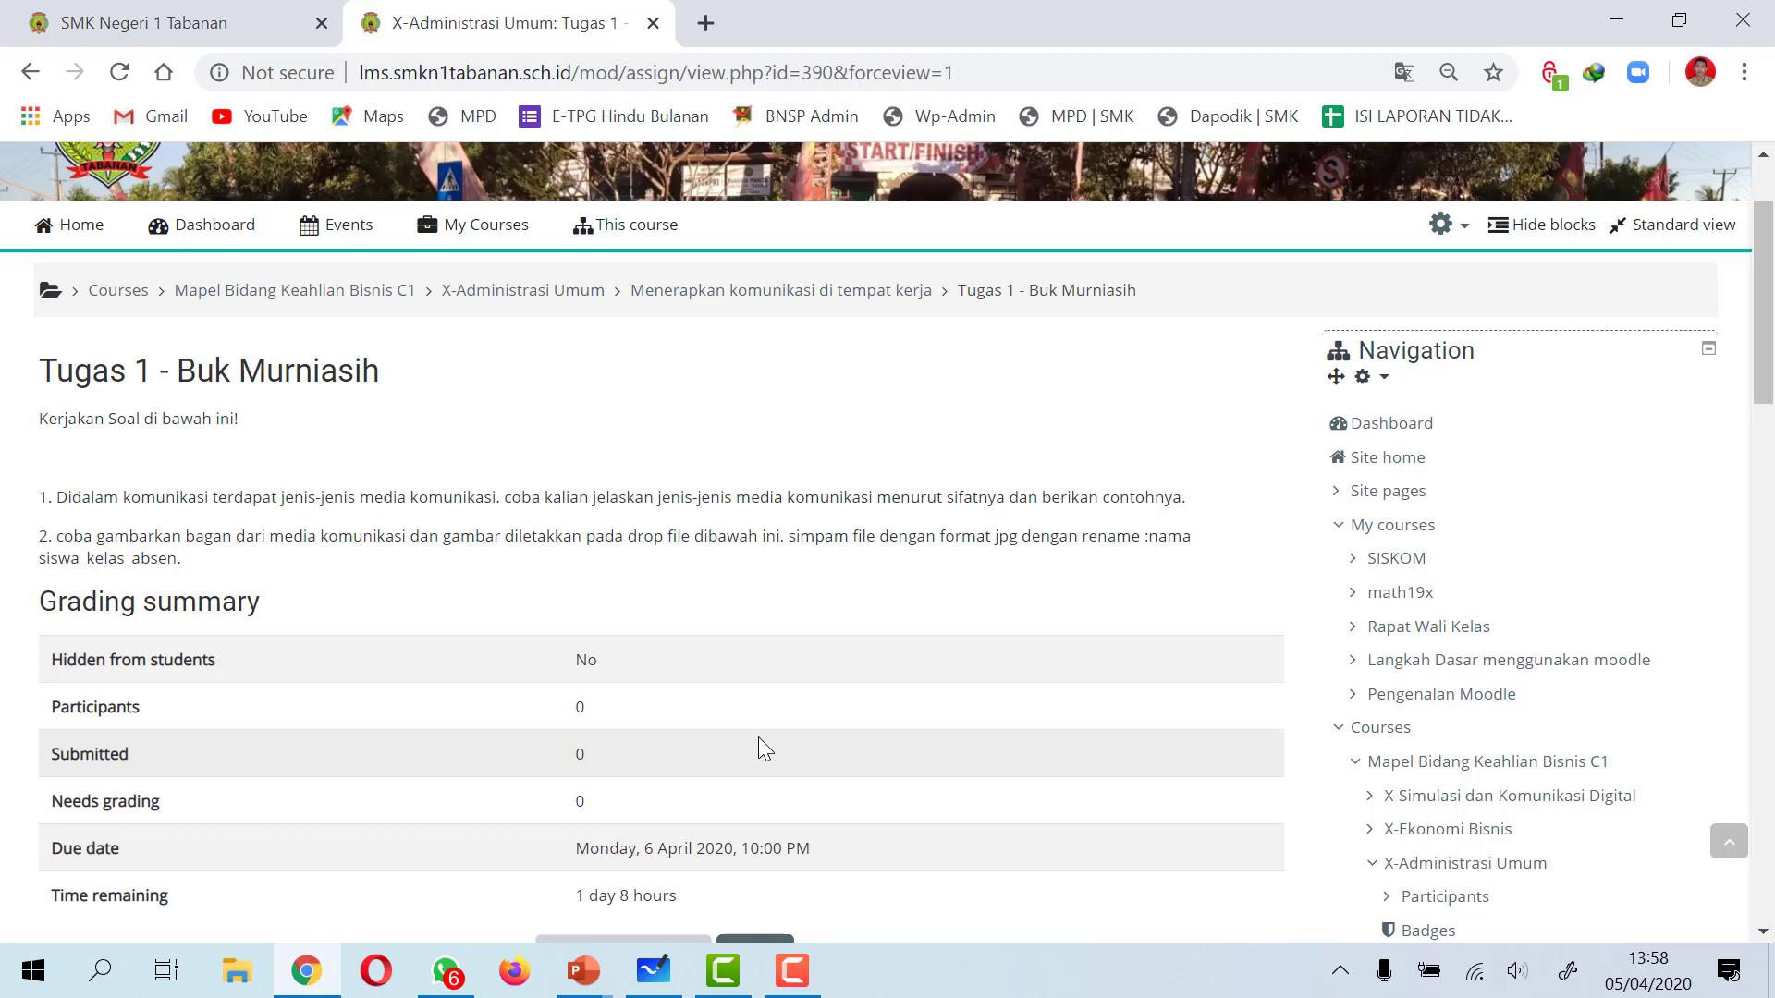
scroll(758, 736, "down", 2)
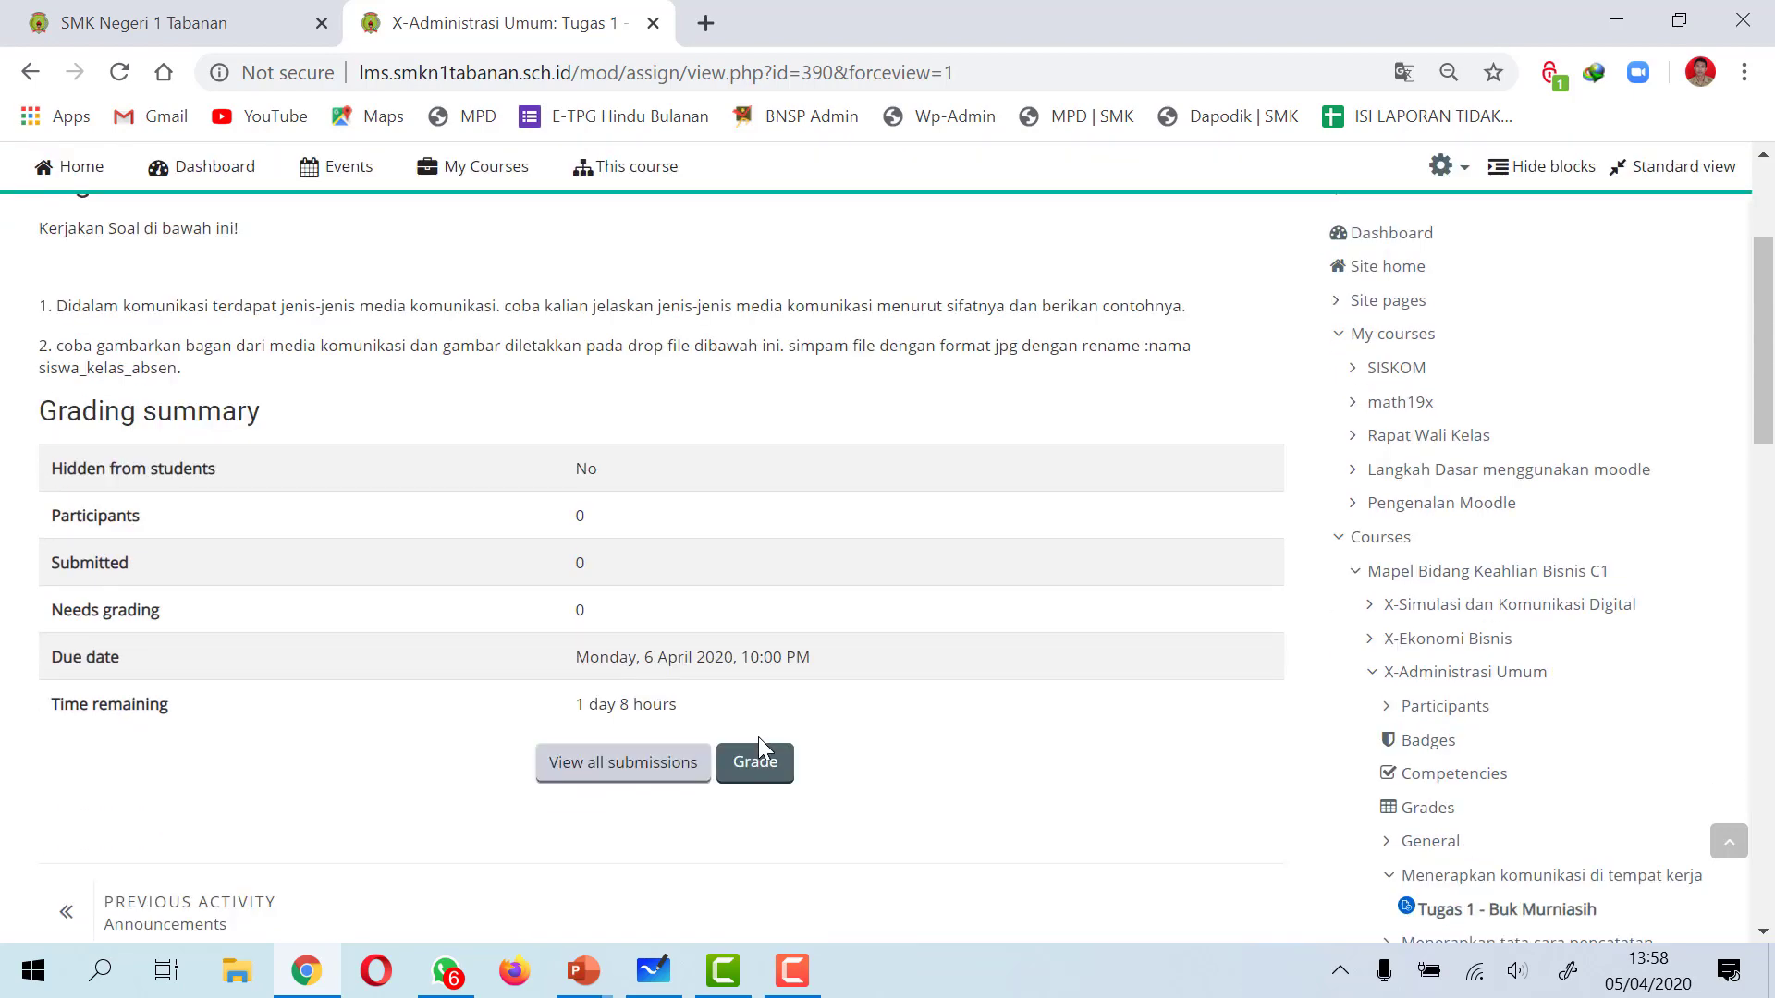
scroll(750, 723, "up", 3)
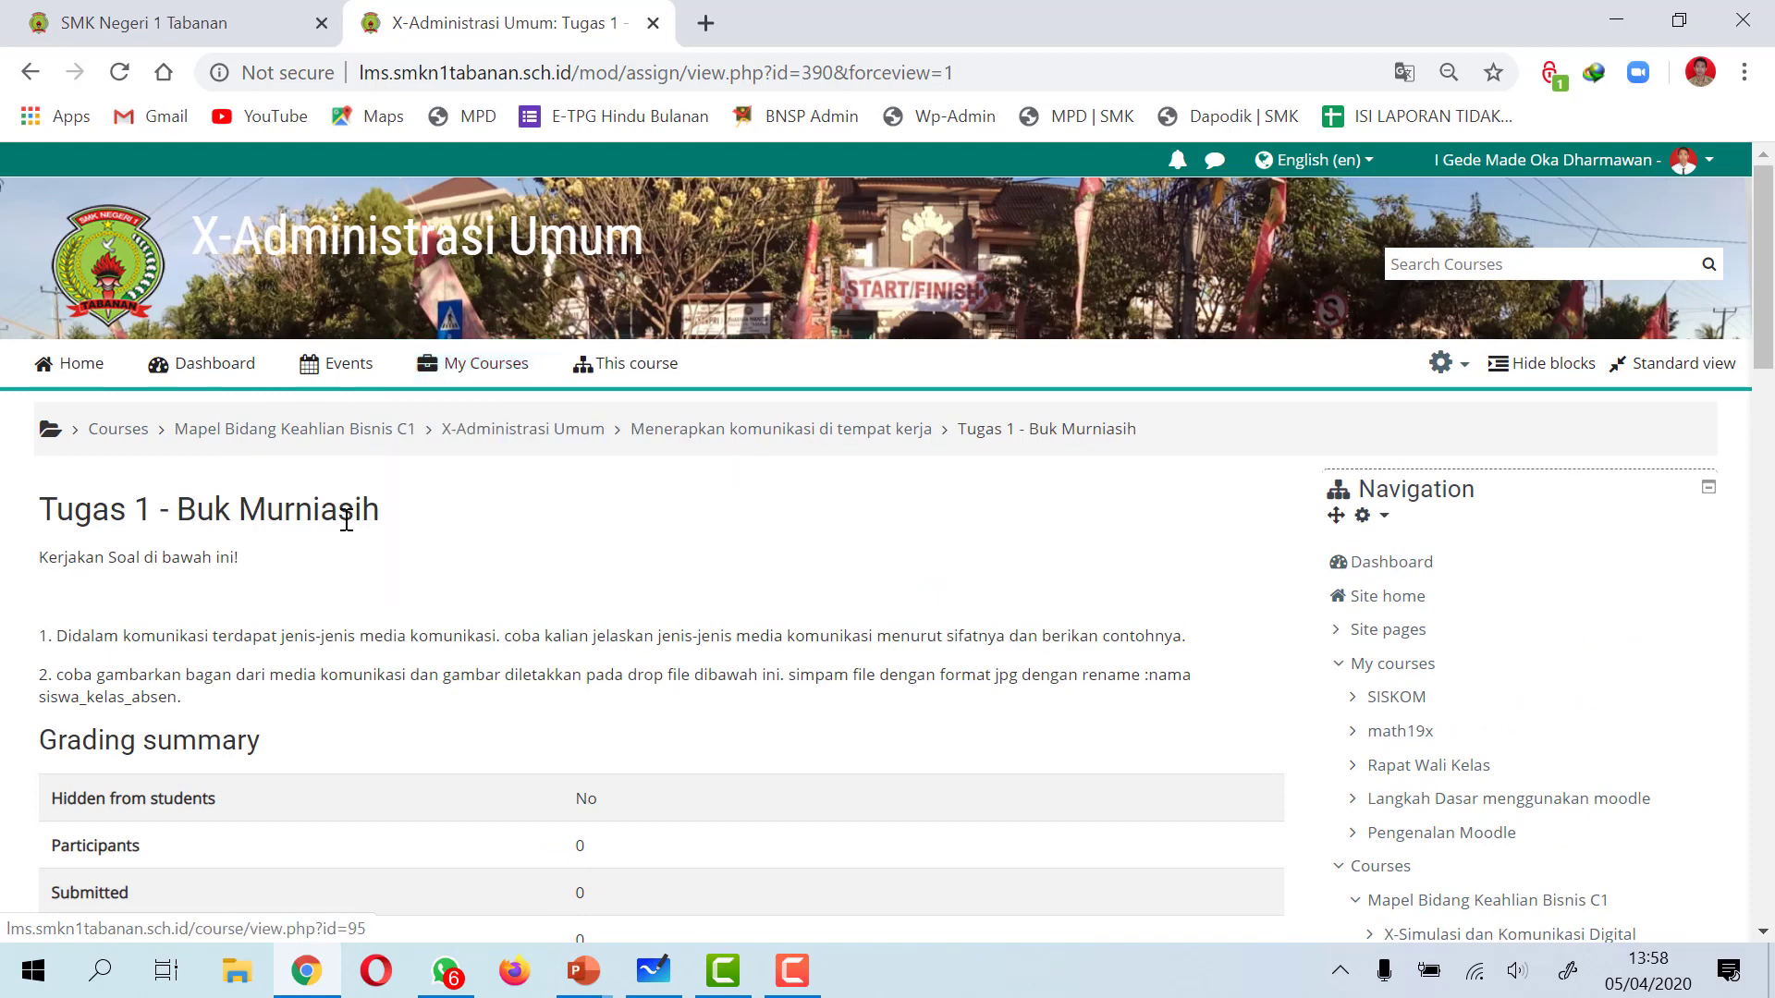
left_click(486, 434)
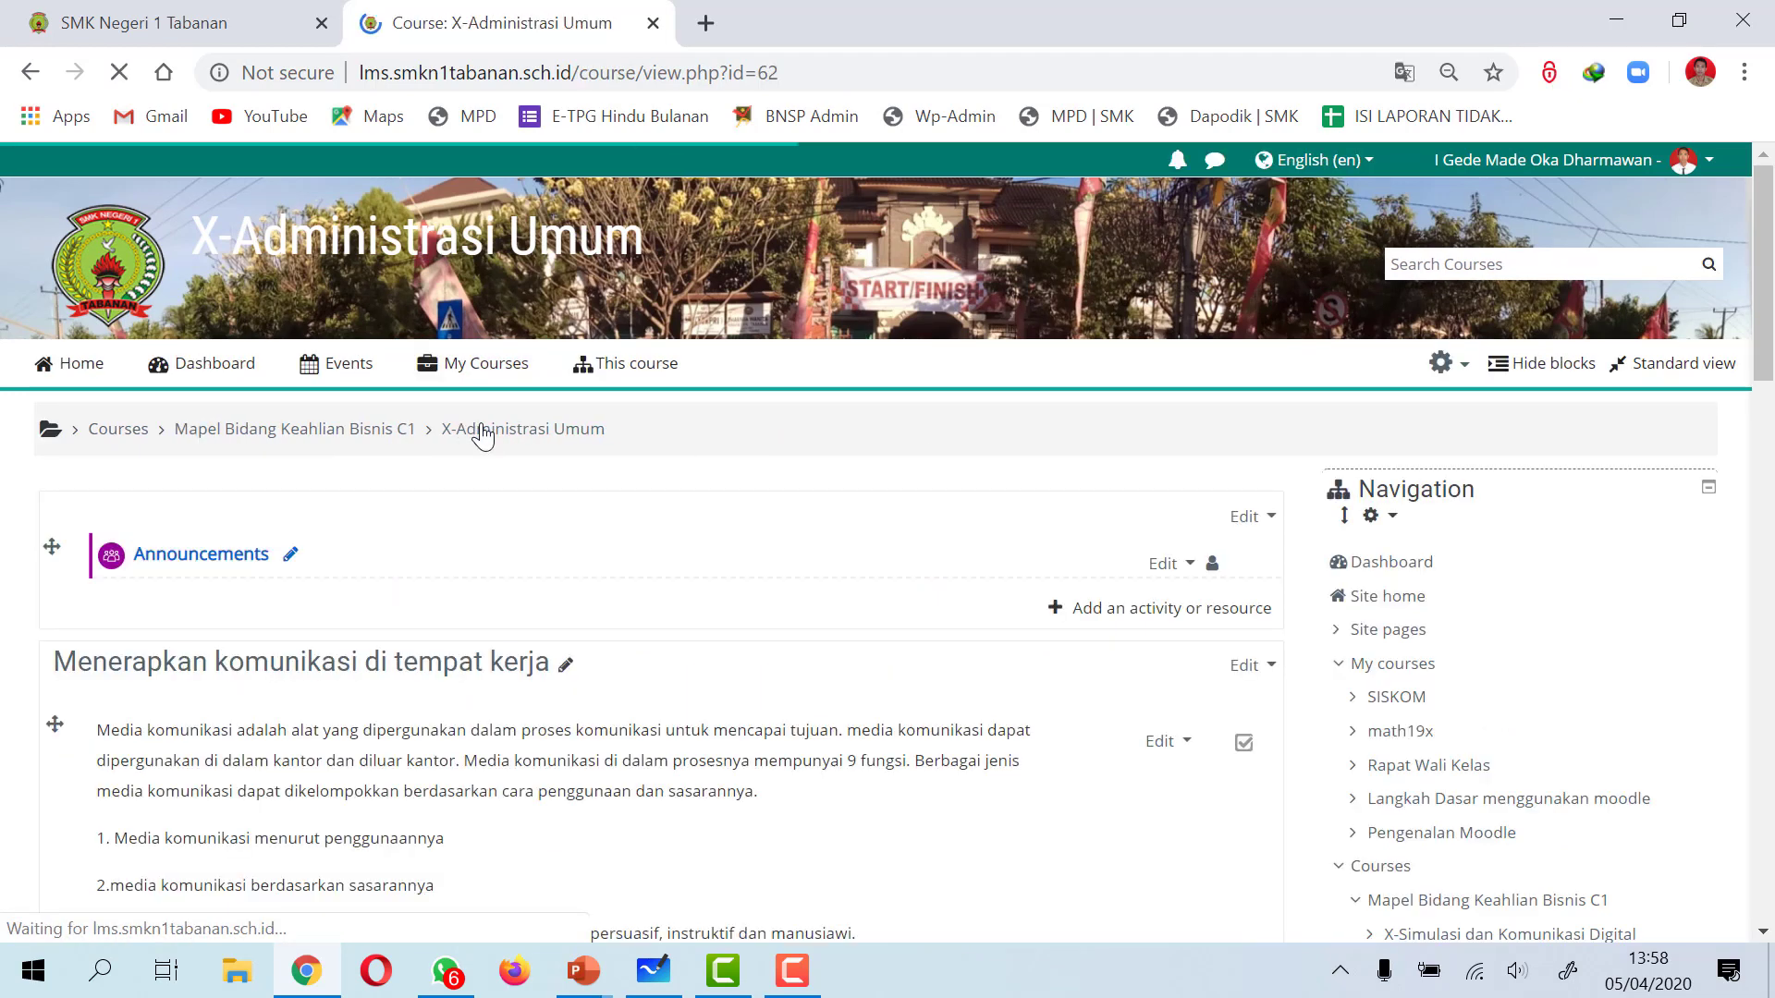
- Check the Tugas 1 assignment's listed restrictions under Menerapkan komunikasi di tempat kerja, and duplicate the assignment
scroll(503, 471, "down", 1)
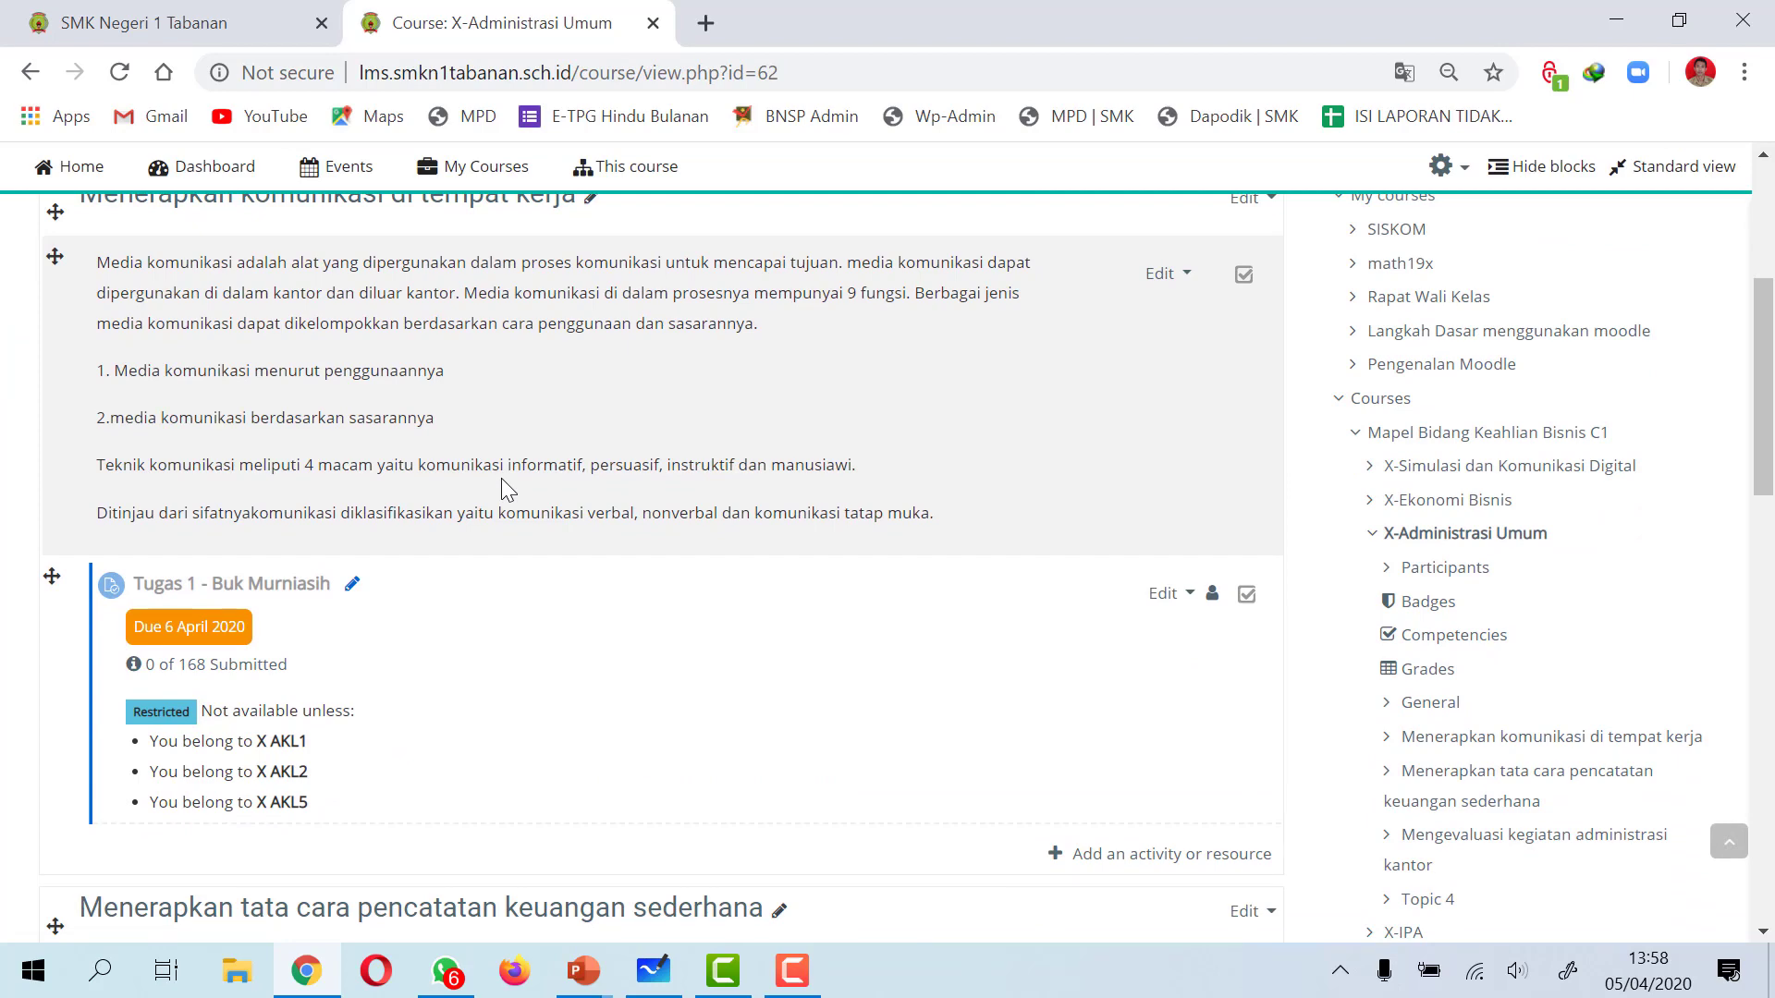
scroll(476, 506, "down", 1)
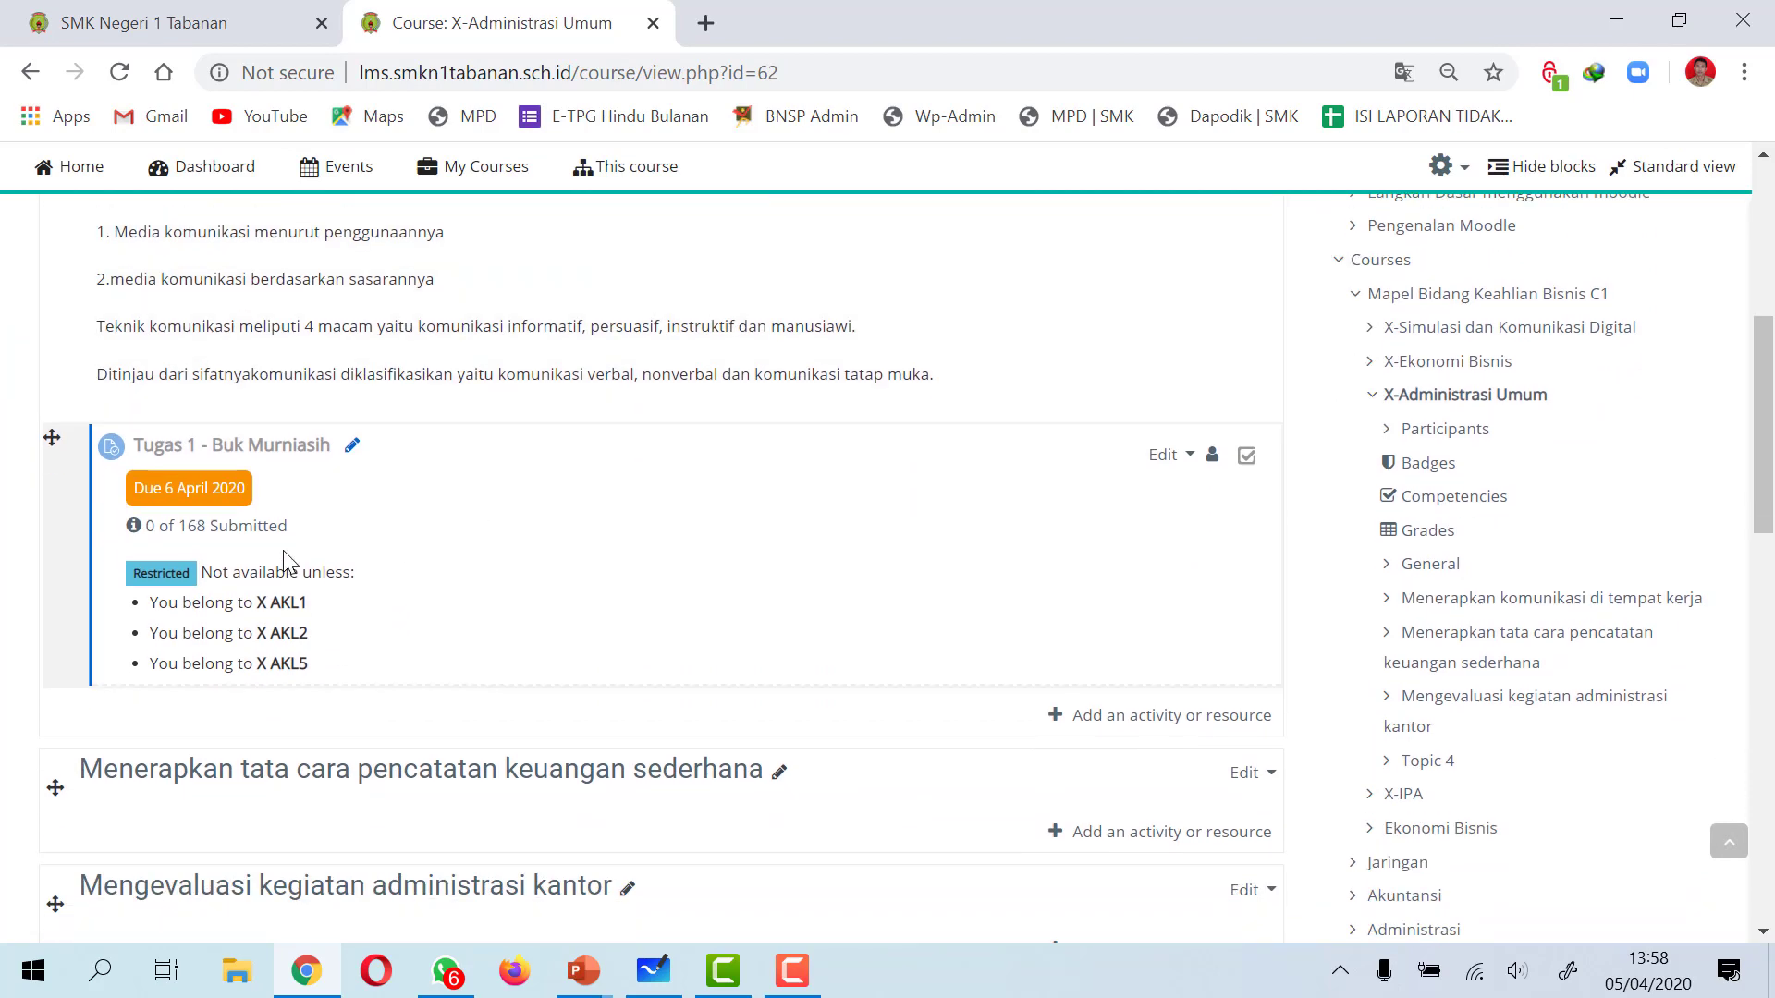
scroll(684, 303, "up", 5)
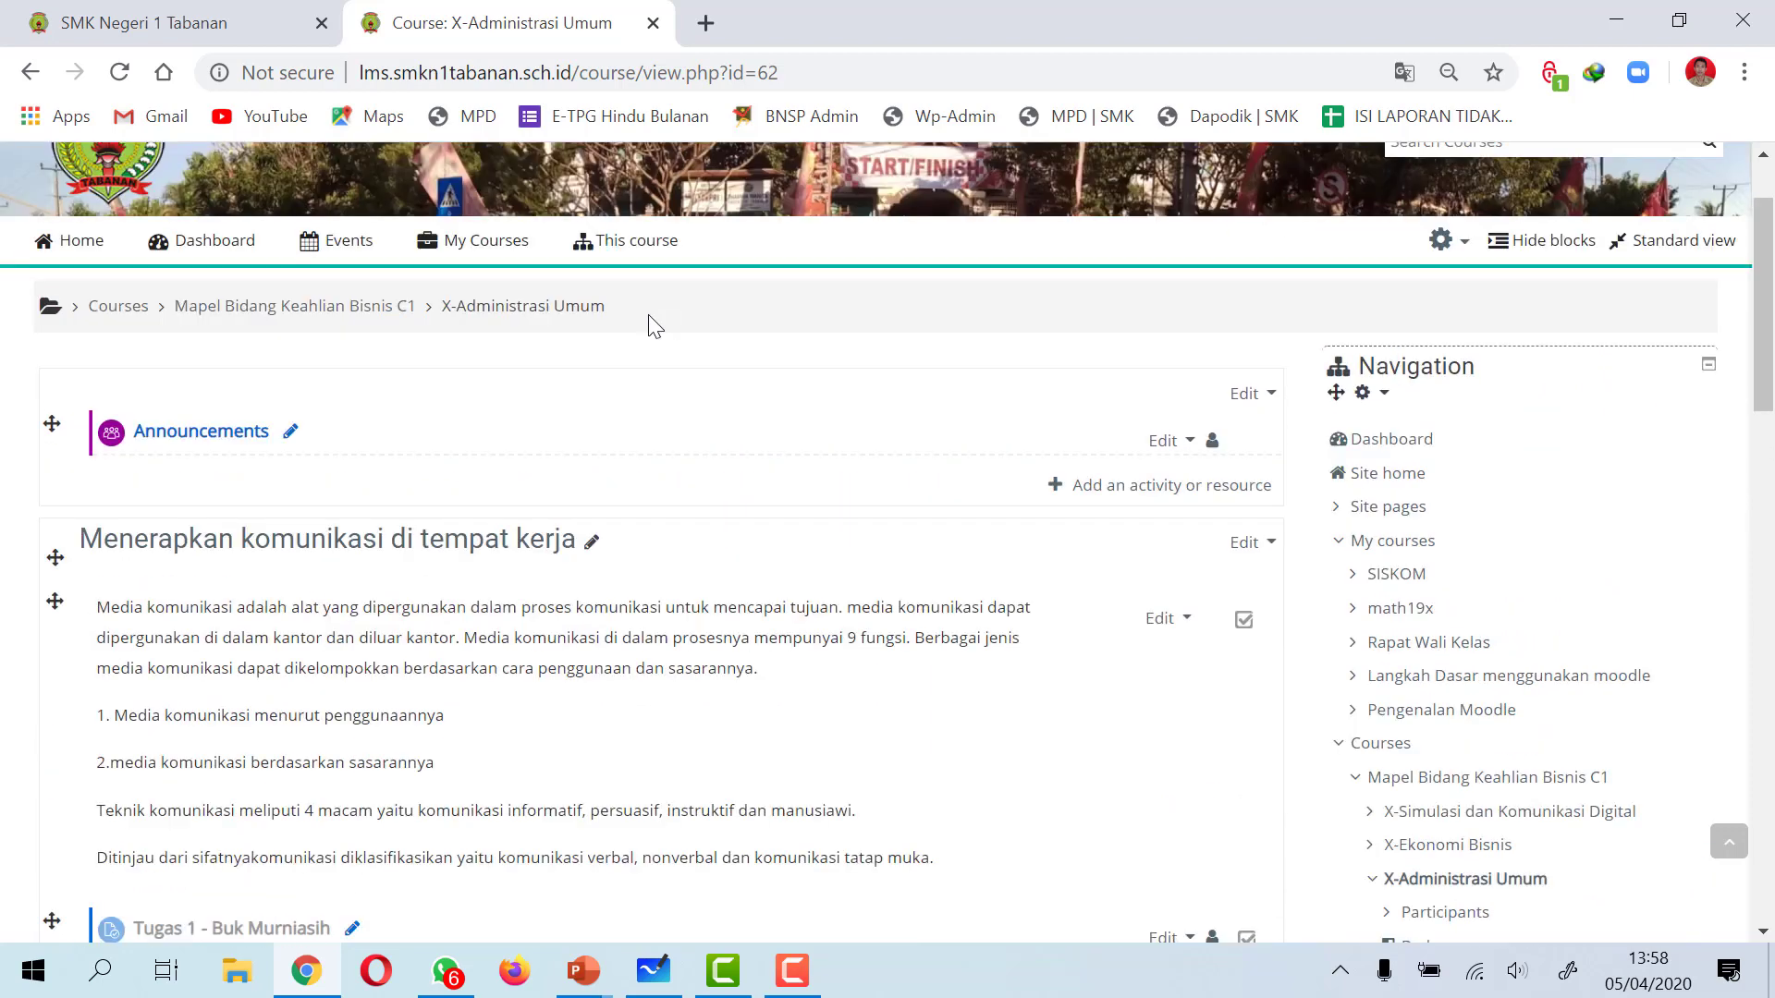
scroll(475, 491, "down", 4)
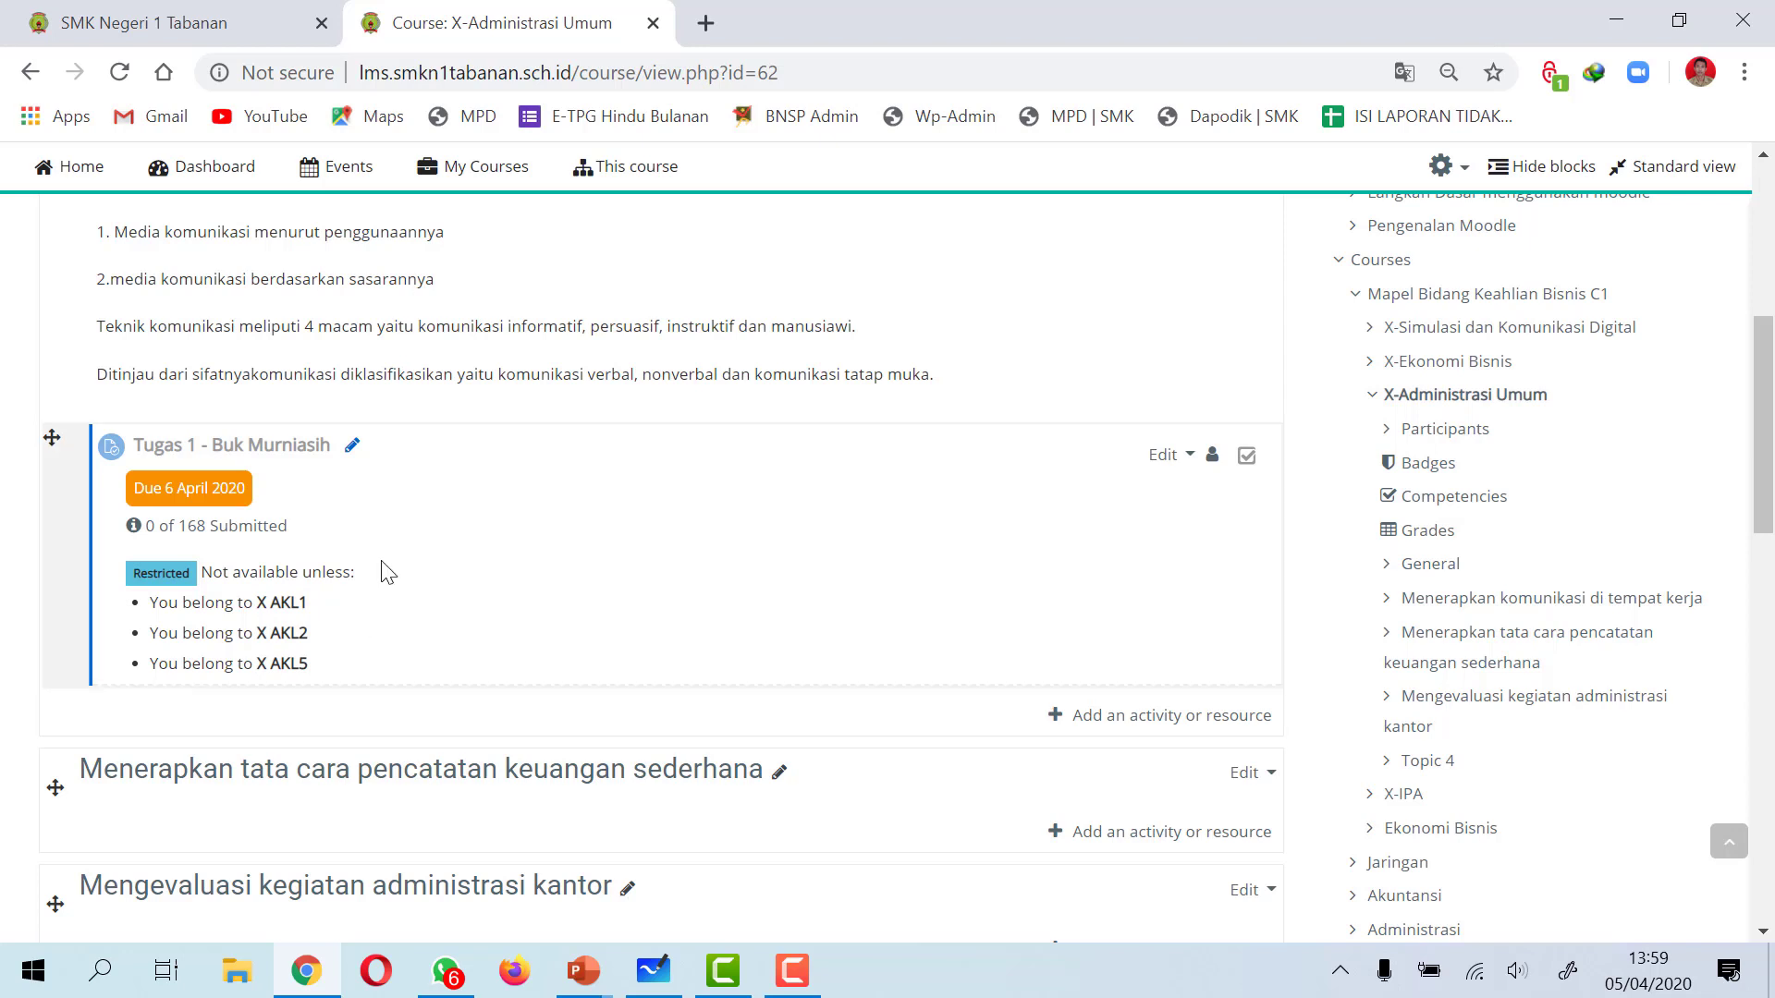
scroll(389, 571, "up", 2)
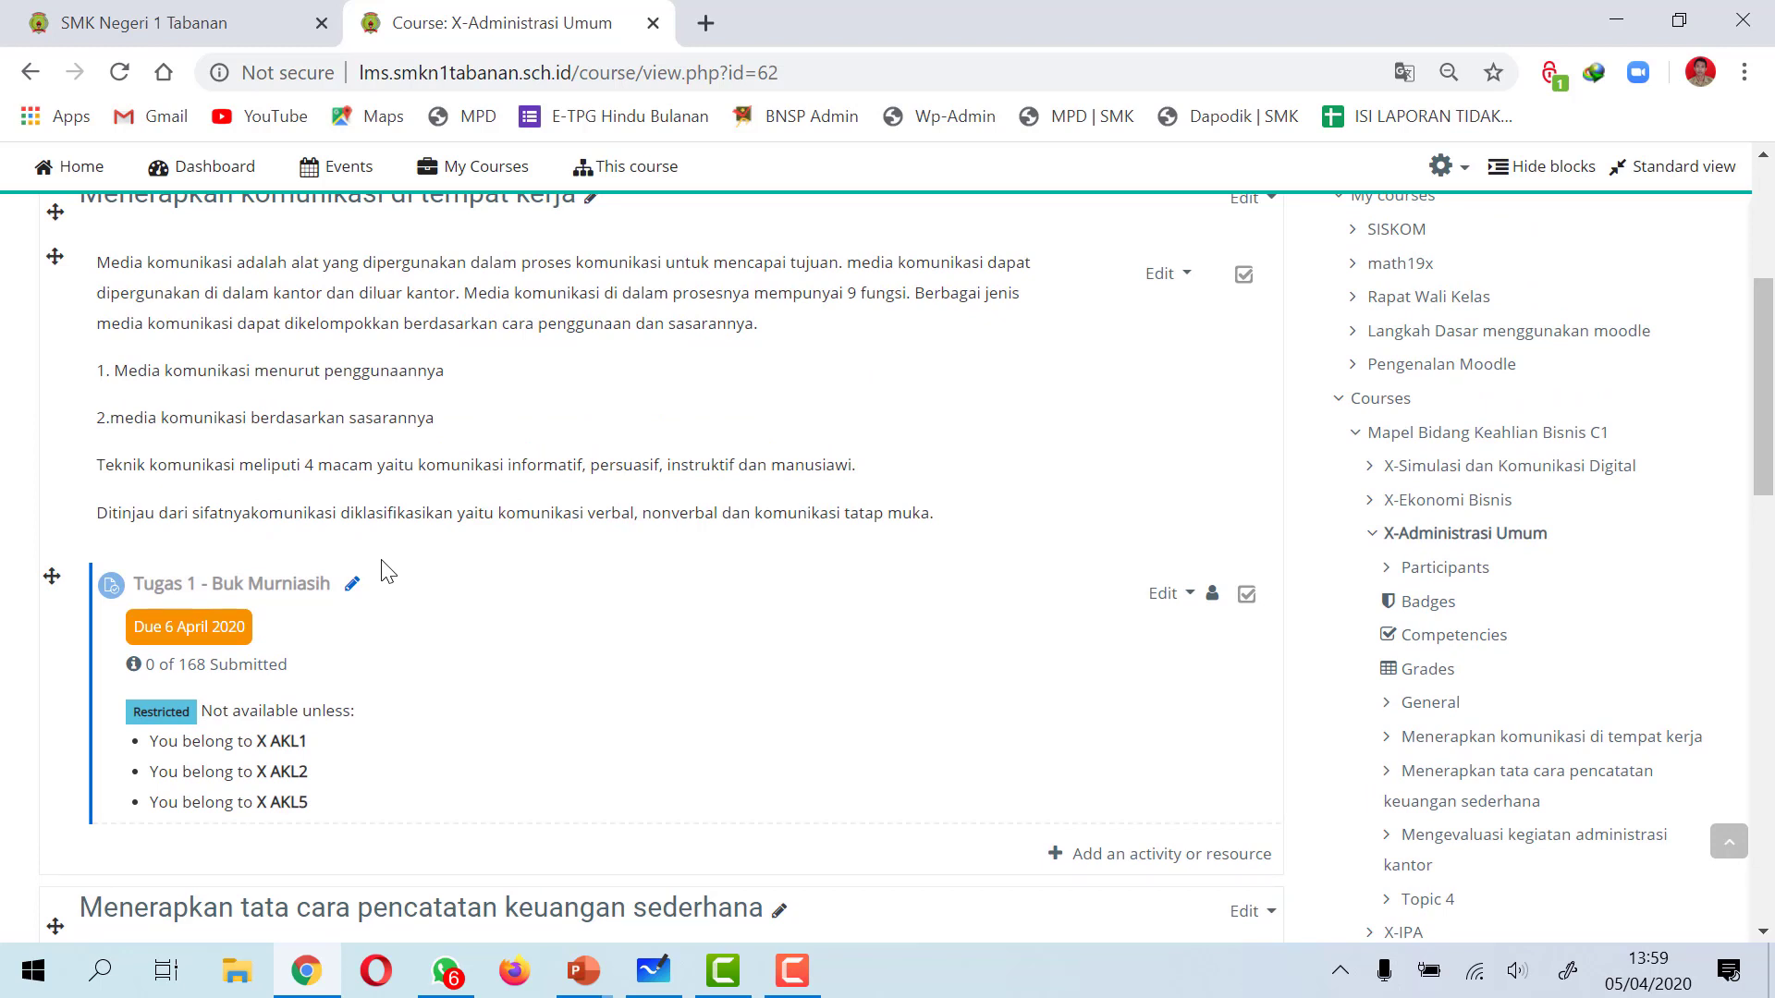
scroll(386, 571, "down", 2)
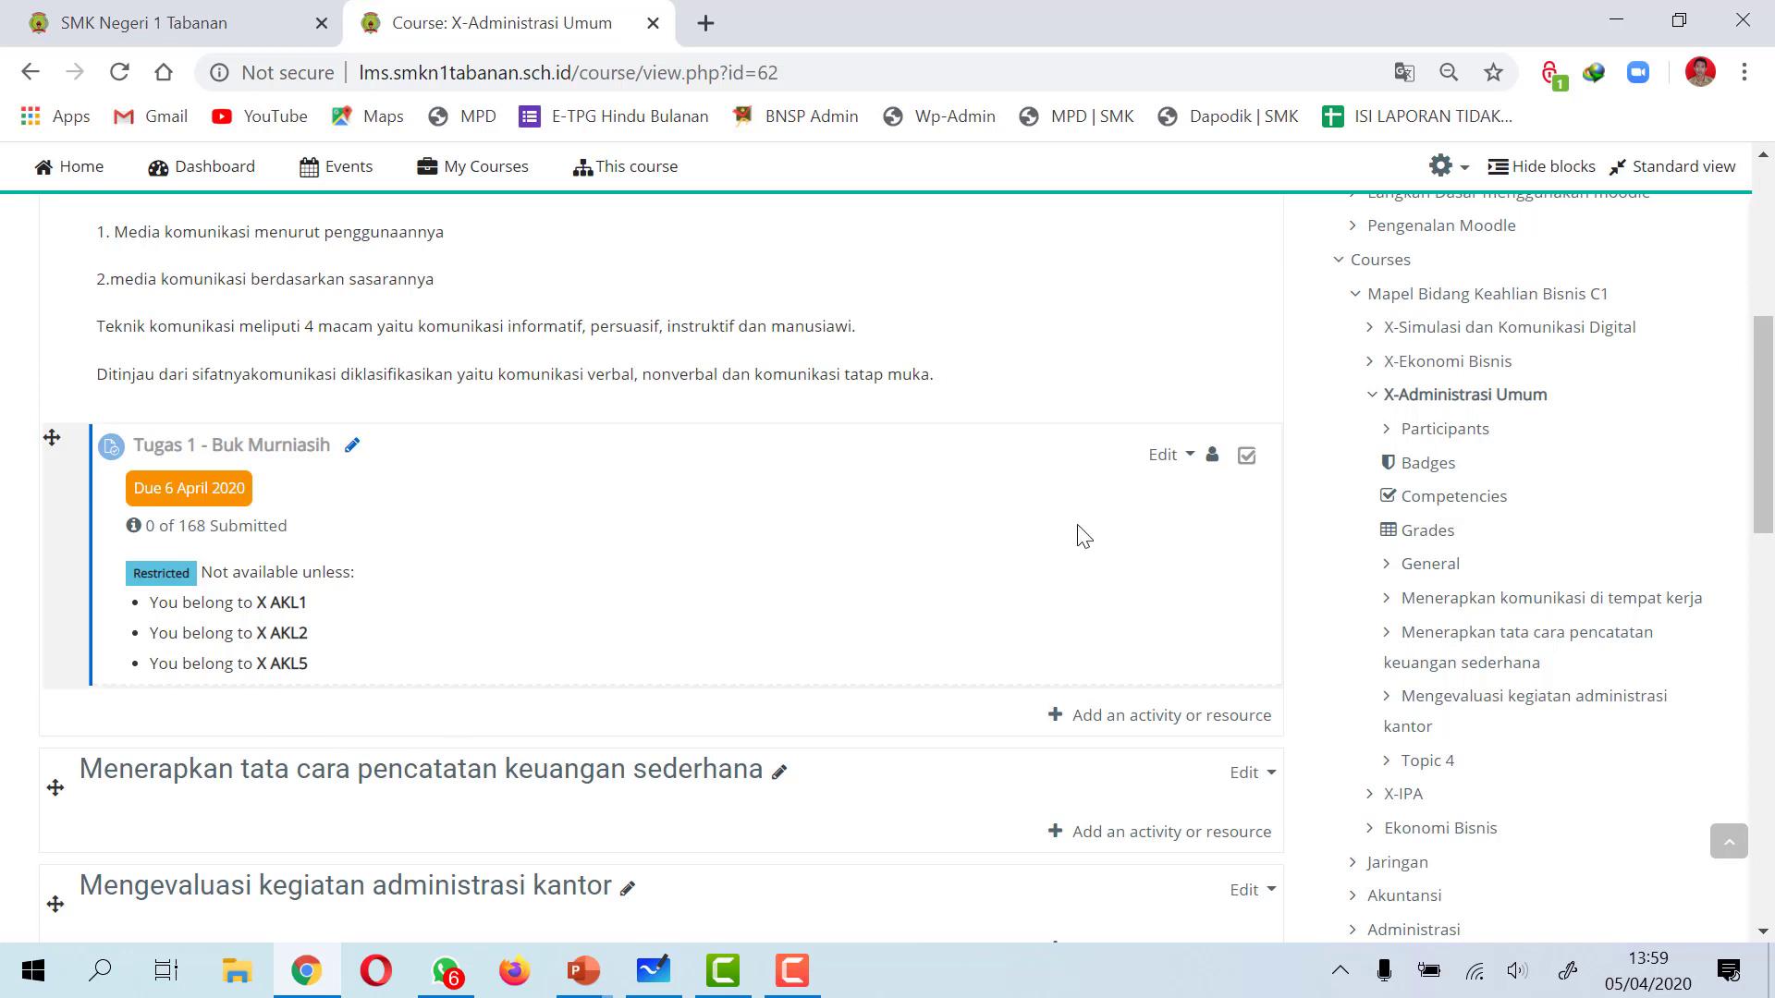
left_click(1190, 458)
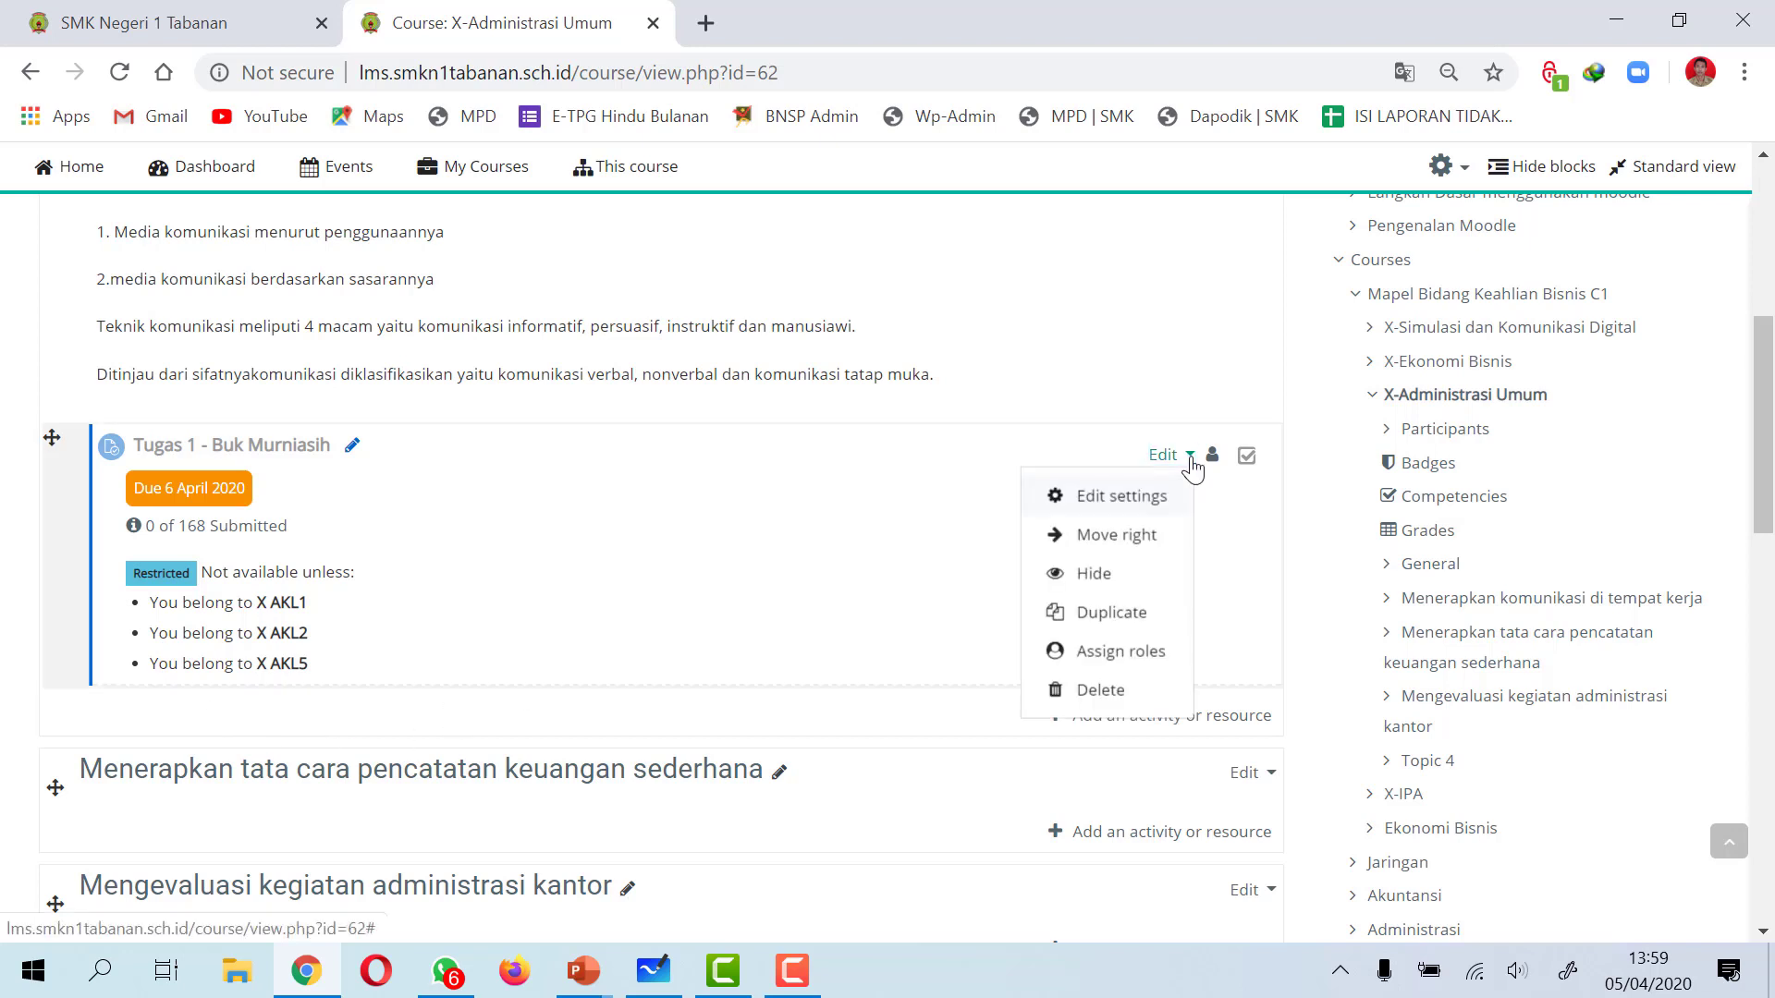
left_click(1093, 615)
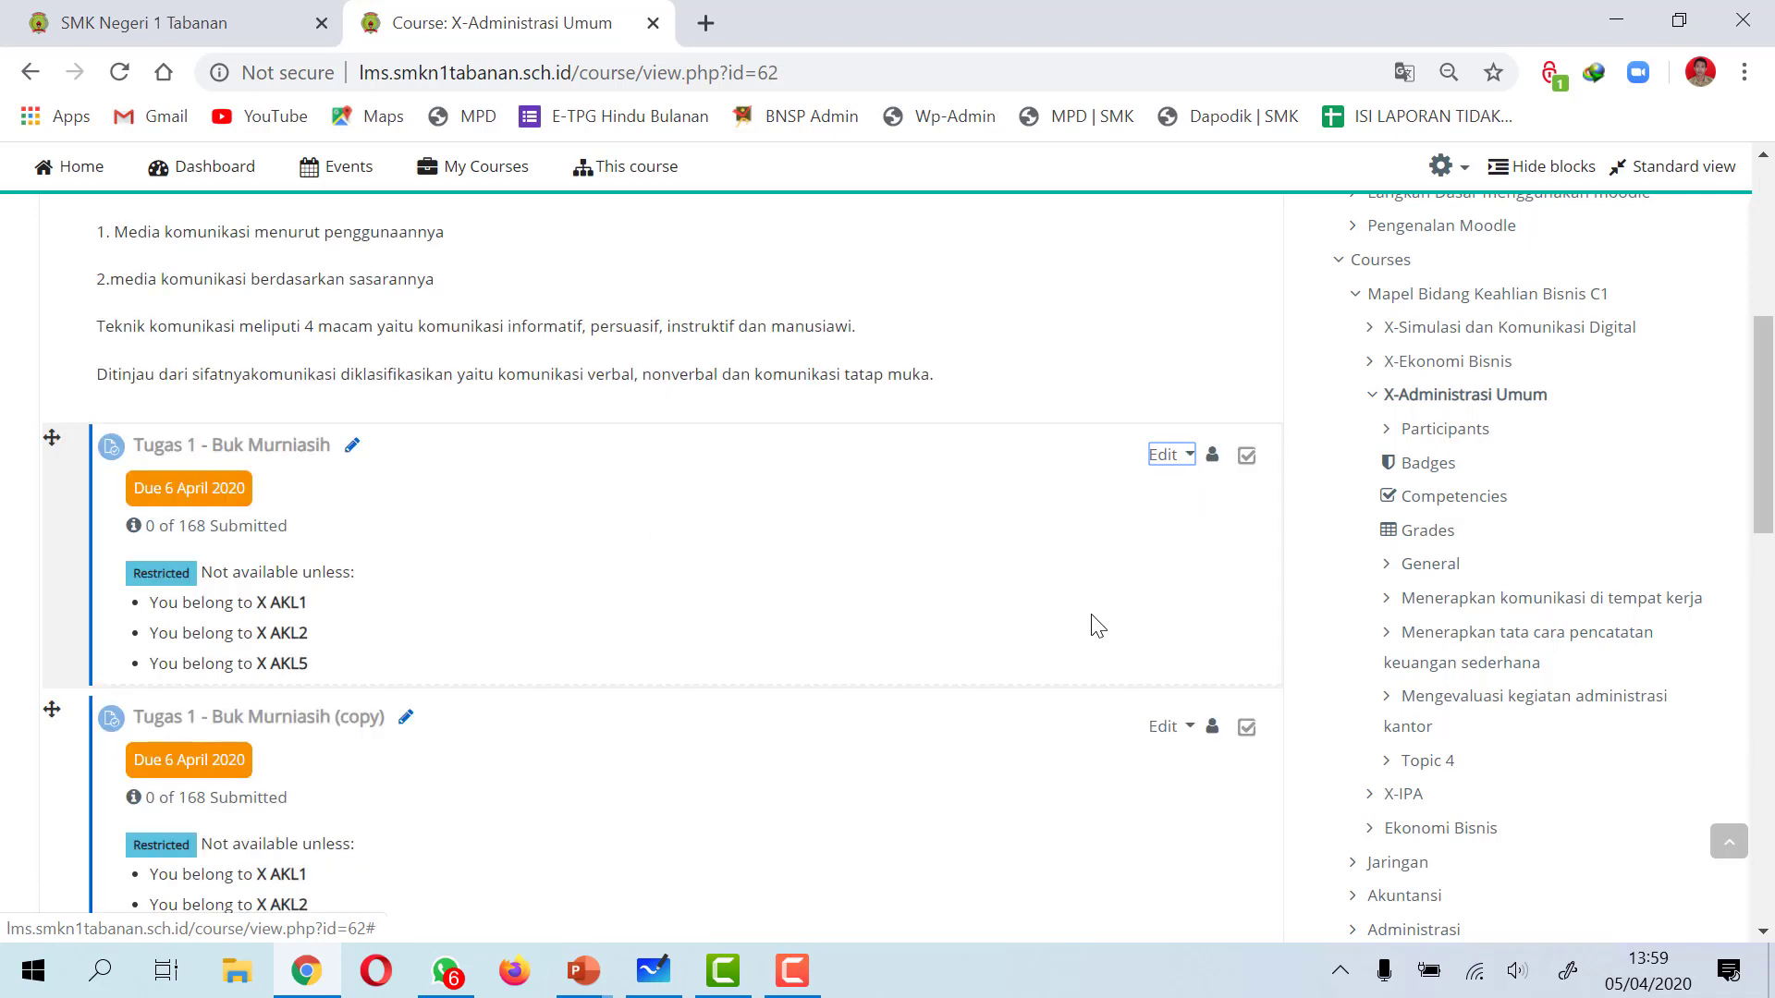
- Open the settings of the copied Tugas 1 assignment and replace the teacher's name and copy suffix in its title with the other teacher's name
scroll(1075, 626, "down", 1)
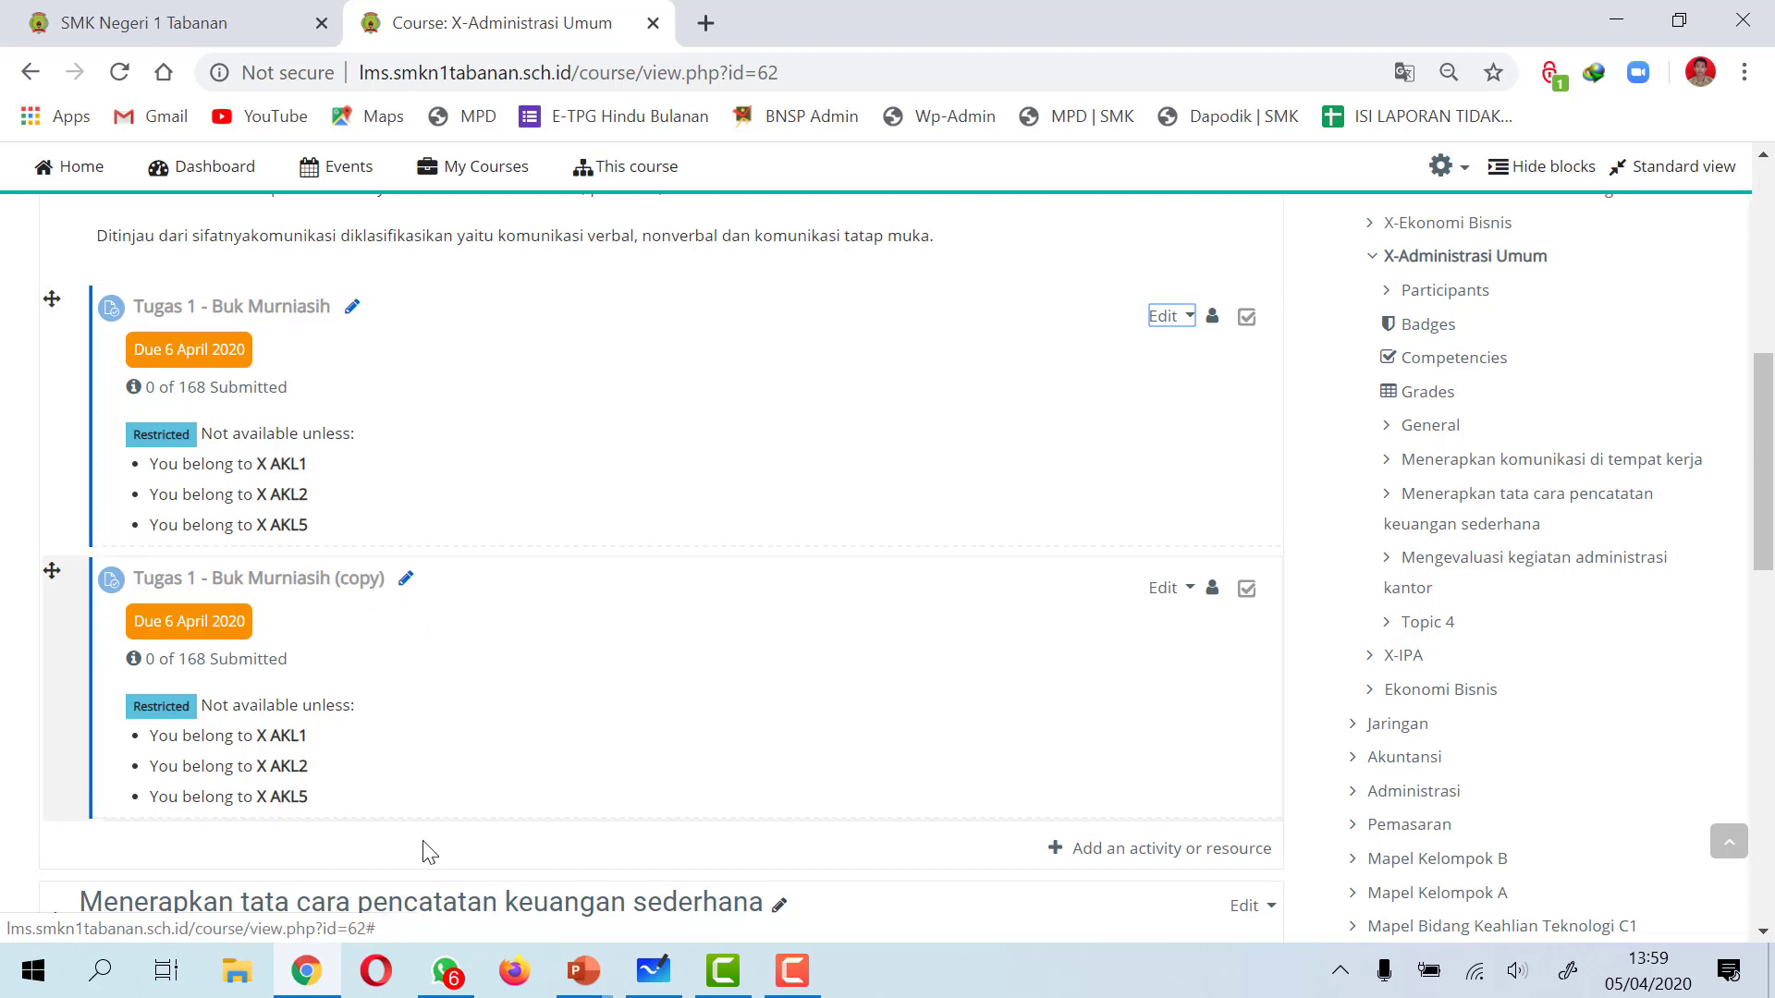
left_click(1179, 592)
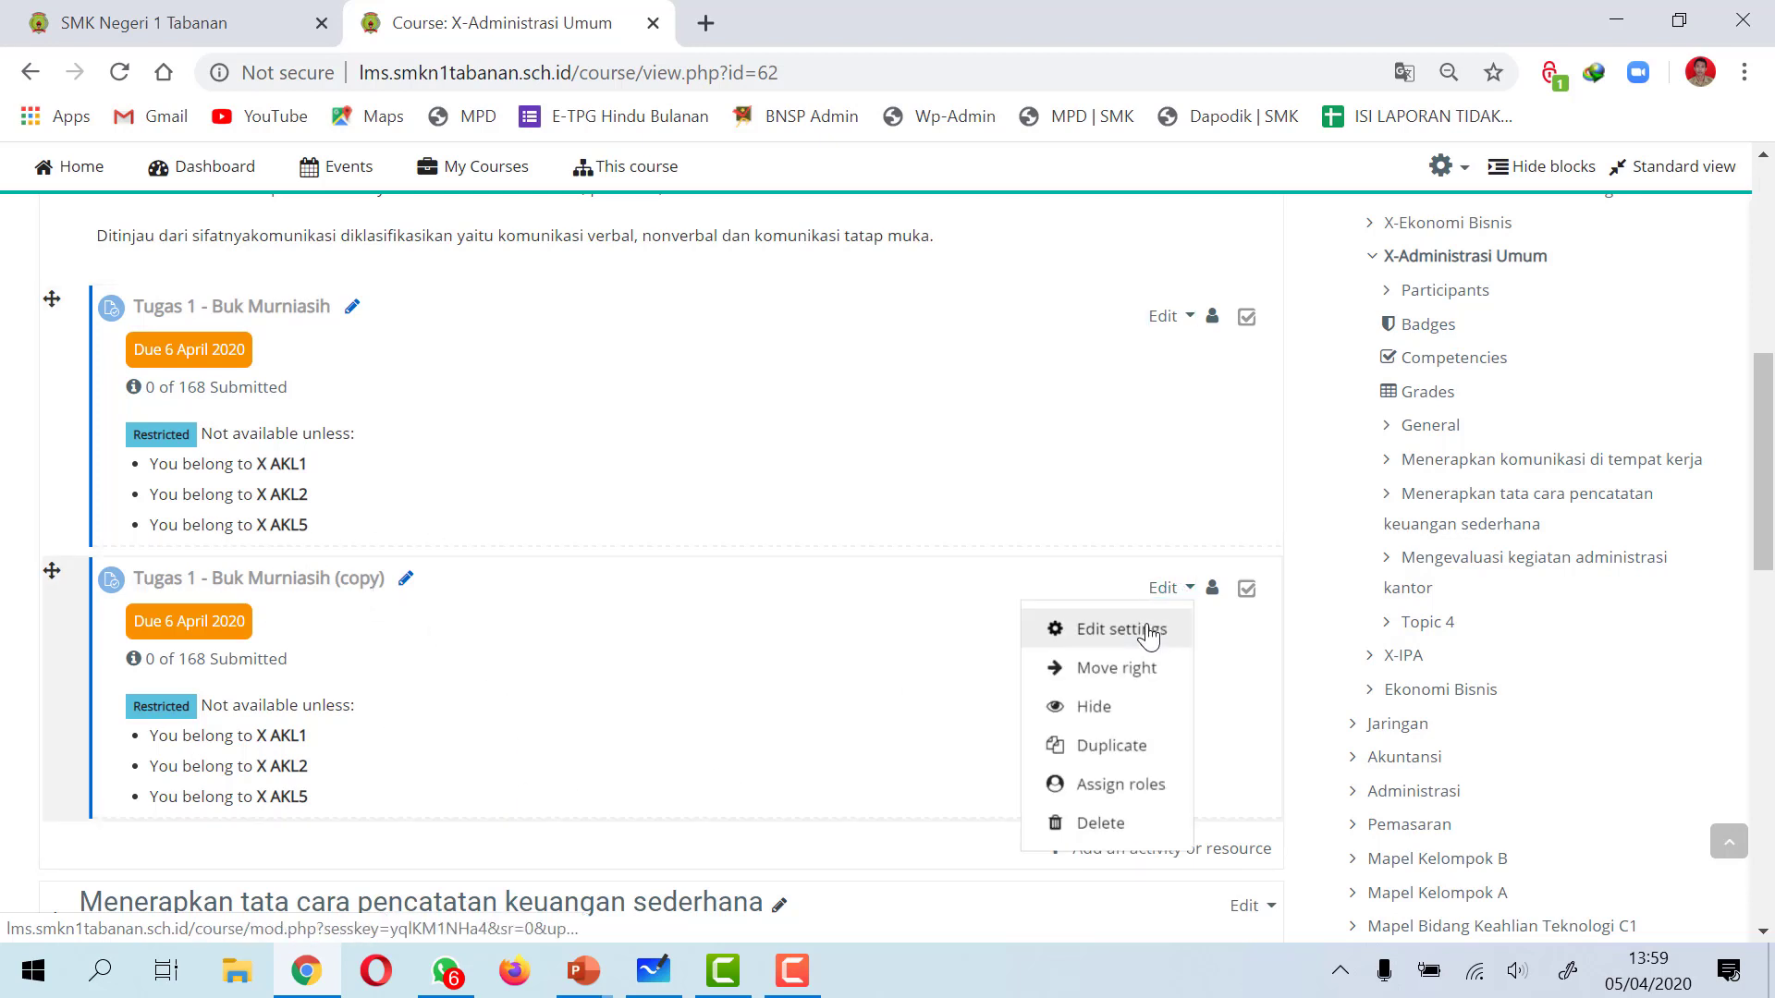
left_click(1121, 629)
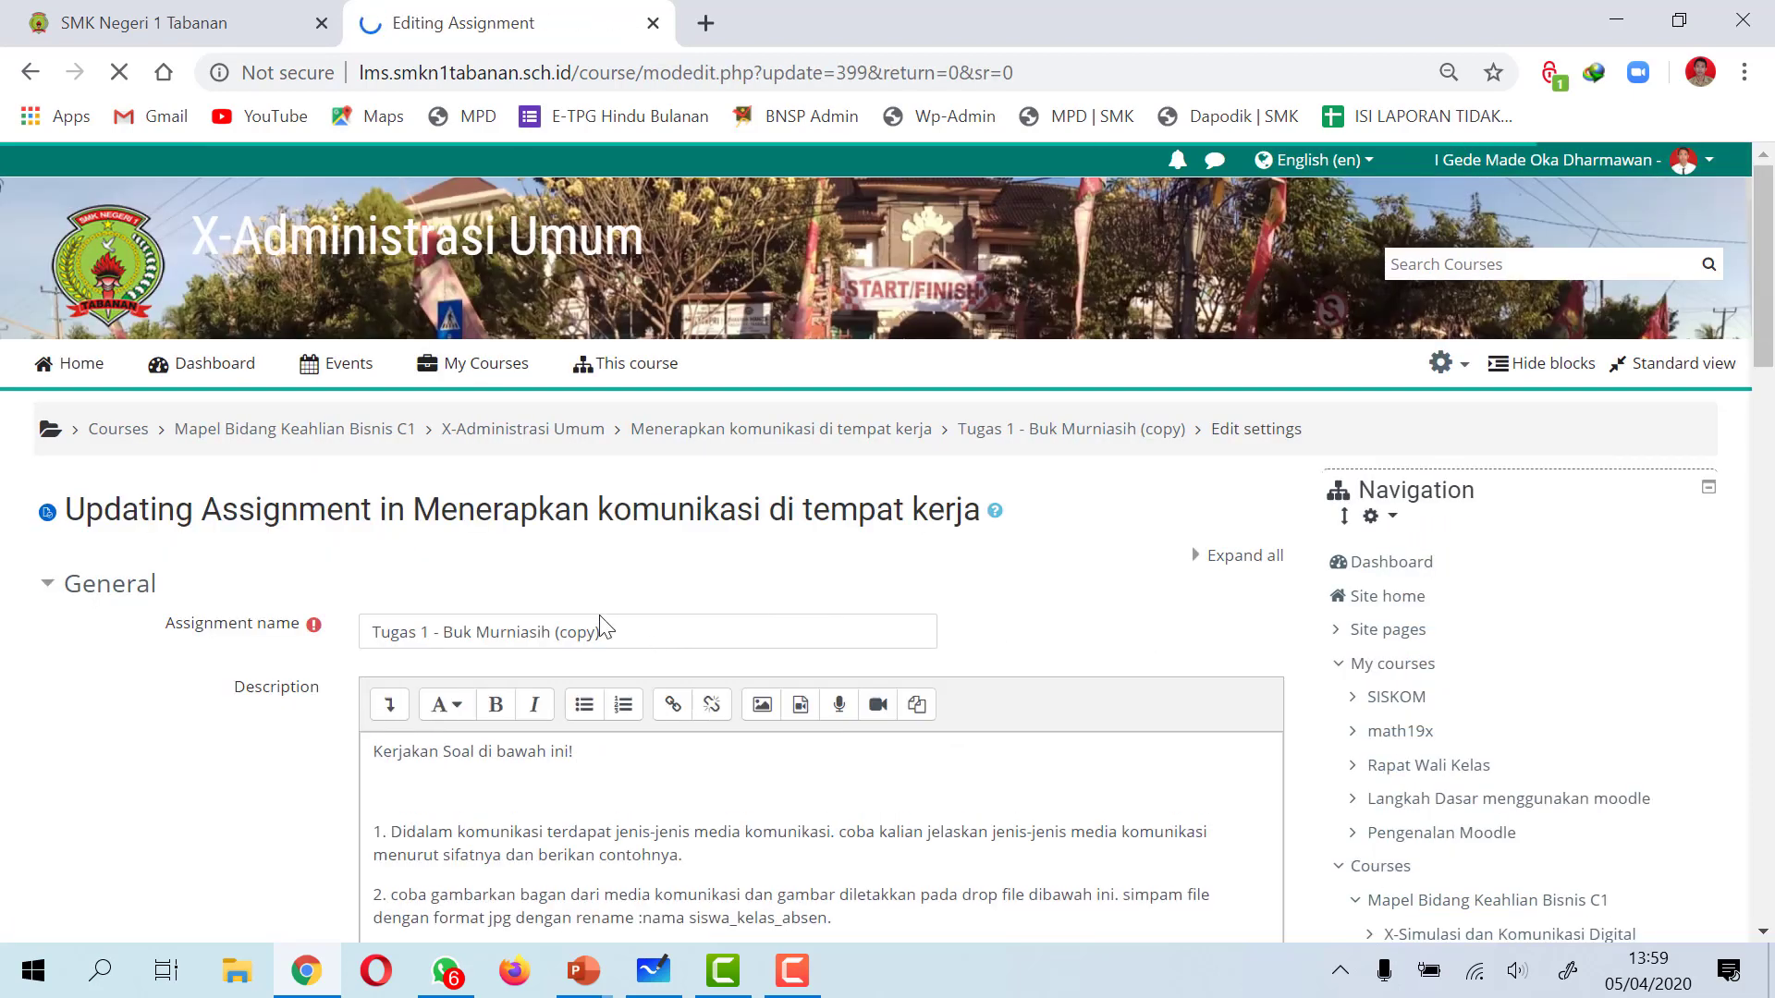
left_click_drag(622, 628, 479, 631)
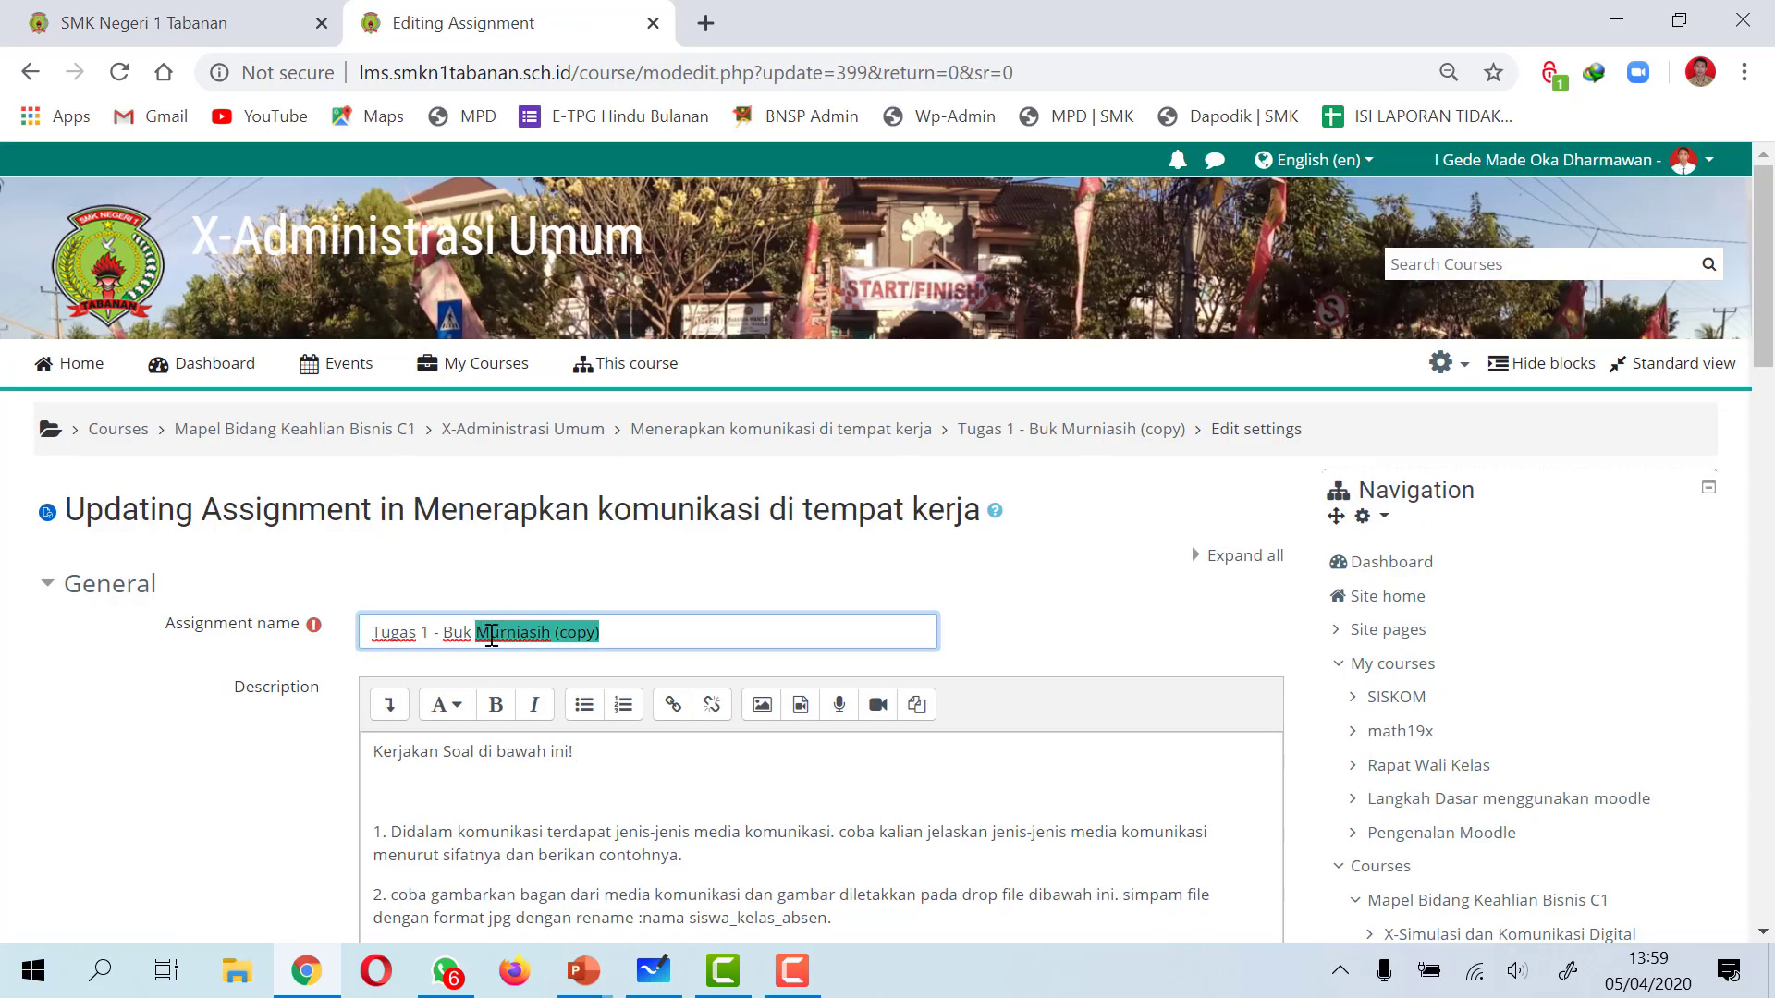
type("Dian")
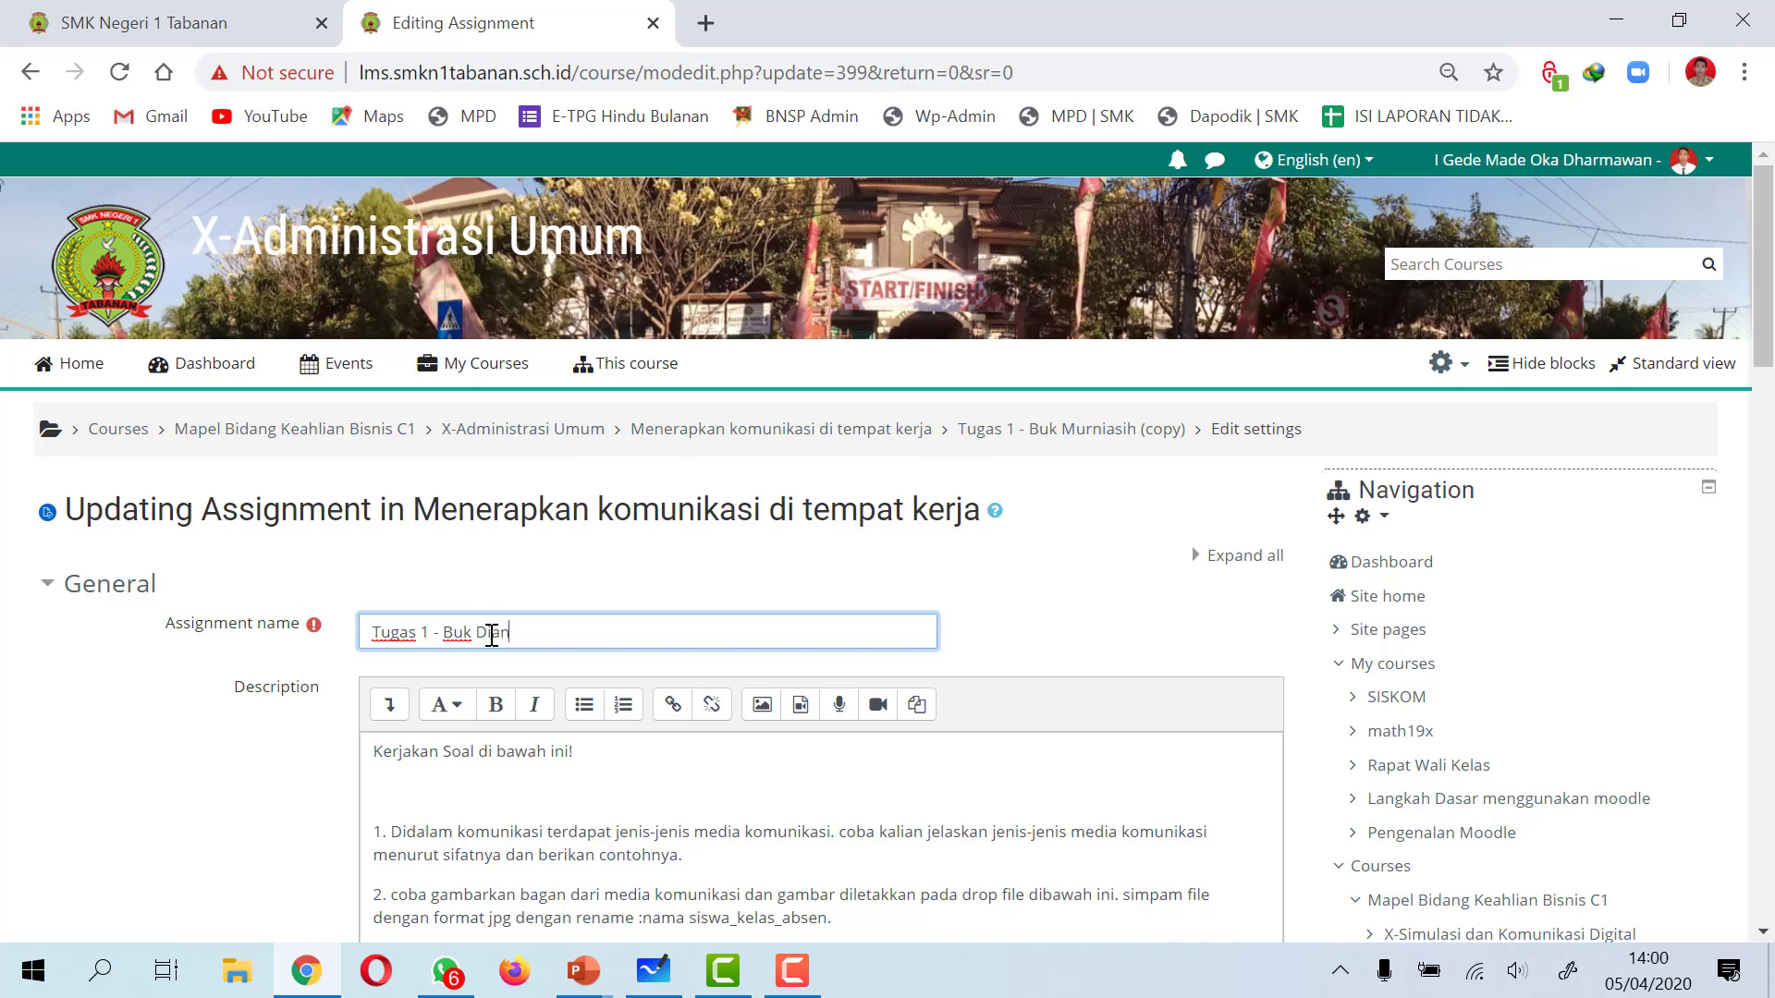
- Set the first group restriction in the copied assignment's access restrictions to X AKL3
scroll(554, 634, "down", 1)
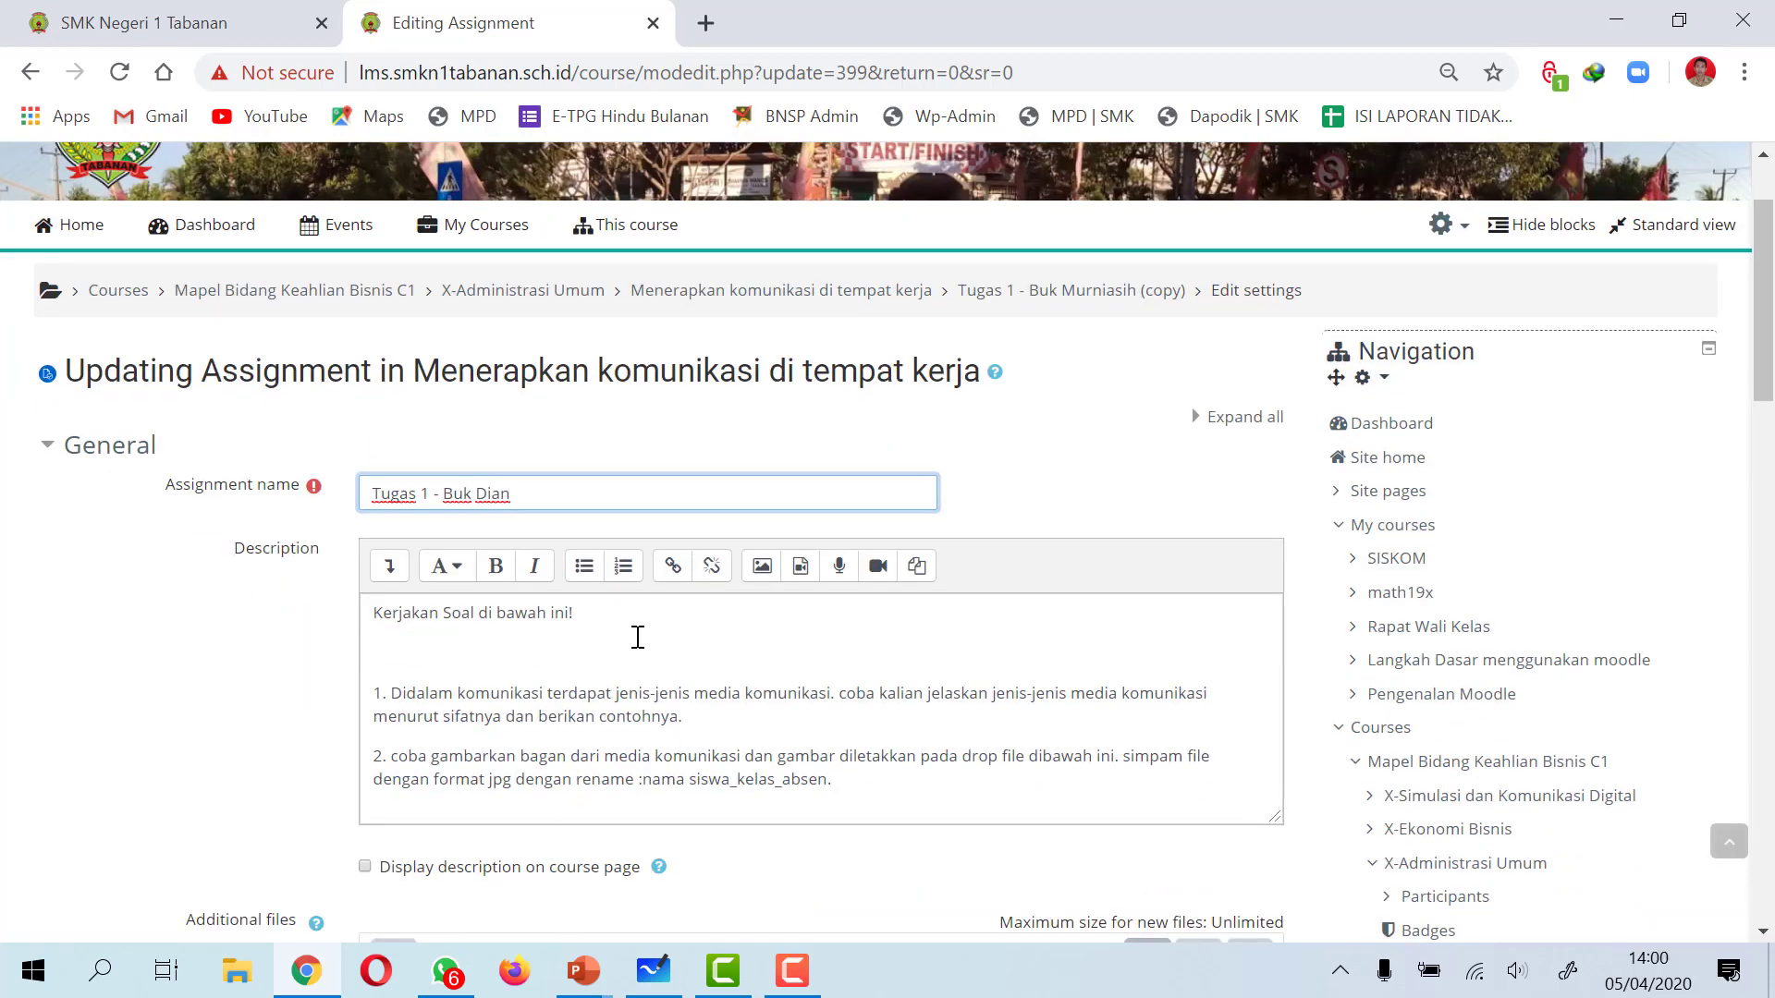
scroll(810, 800, "down", 1)
scroll(812, 806, "down", 3)
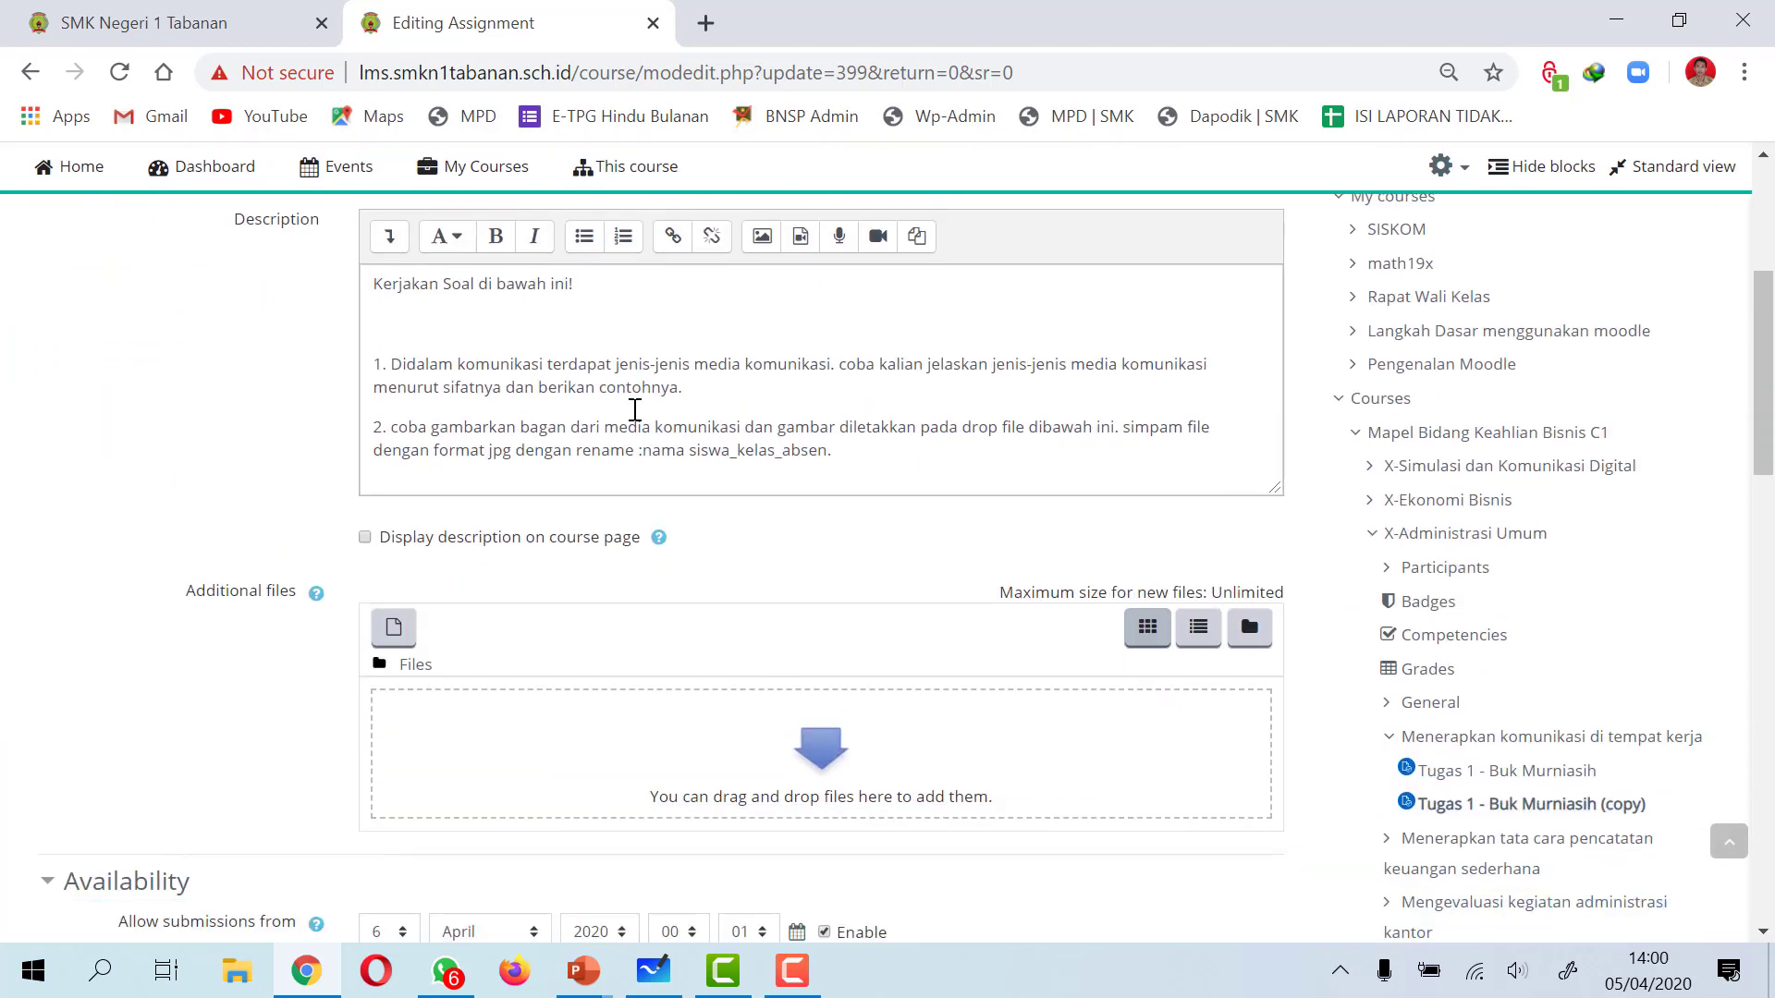
scroll(662, 531, "down", 2)
scroll(651, 474, "down", 8)
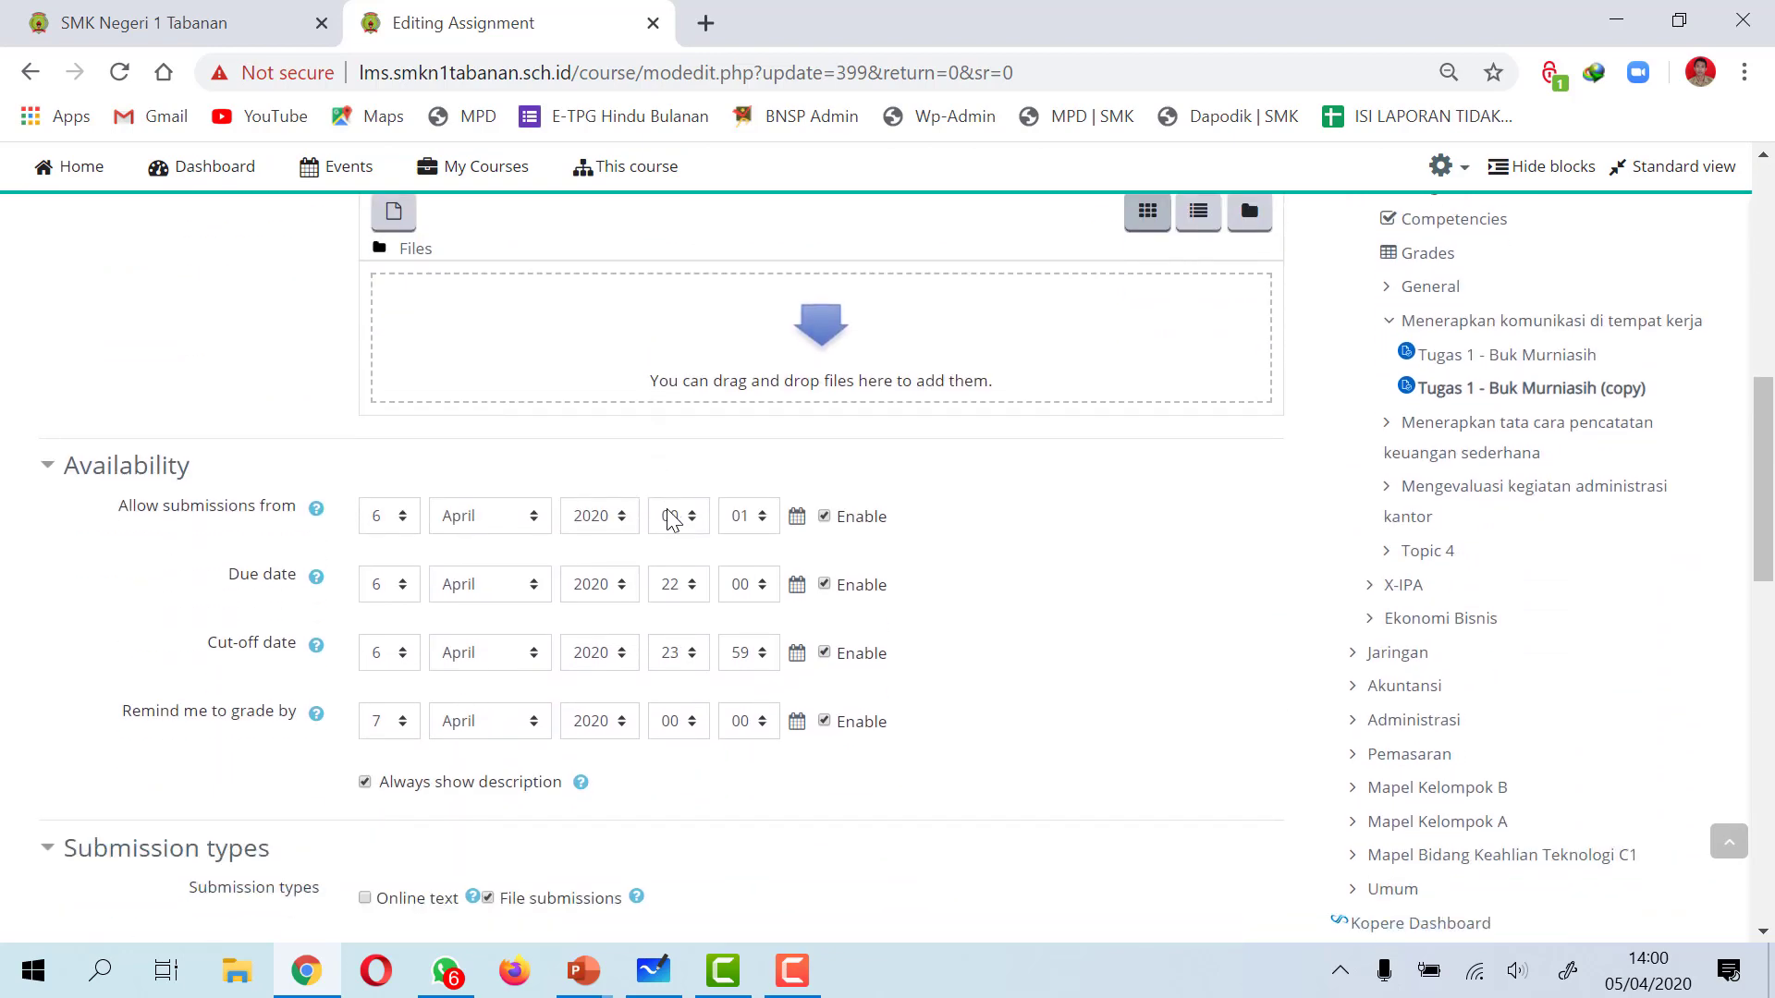
scroll(686, 541, "down", 7)
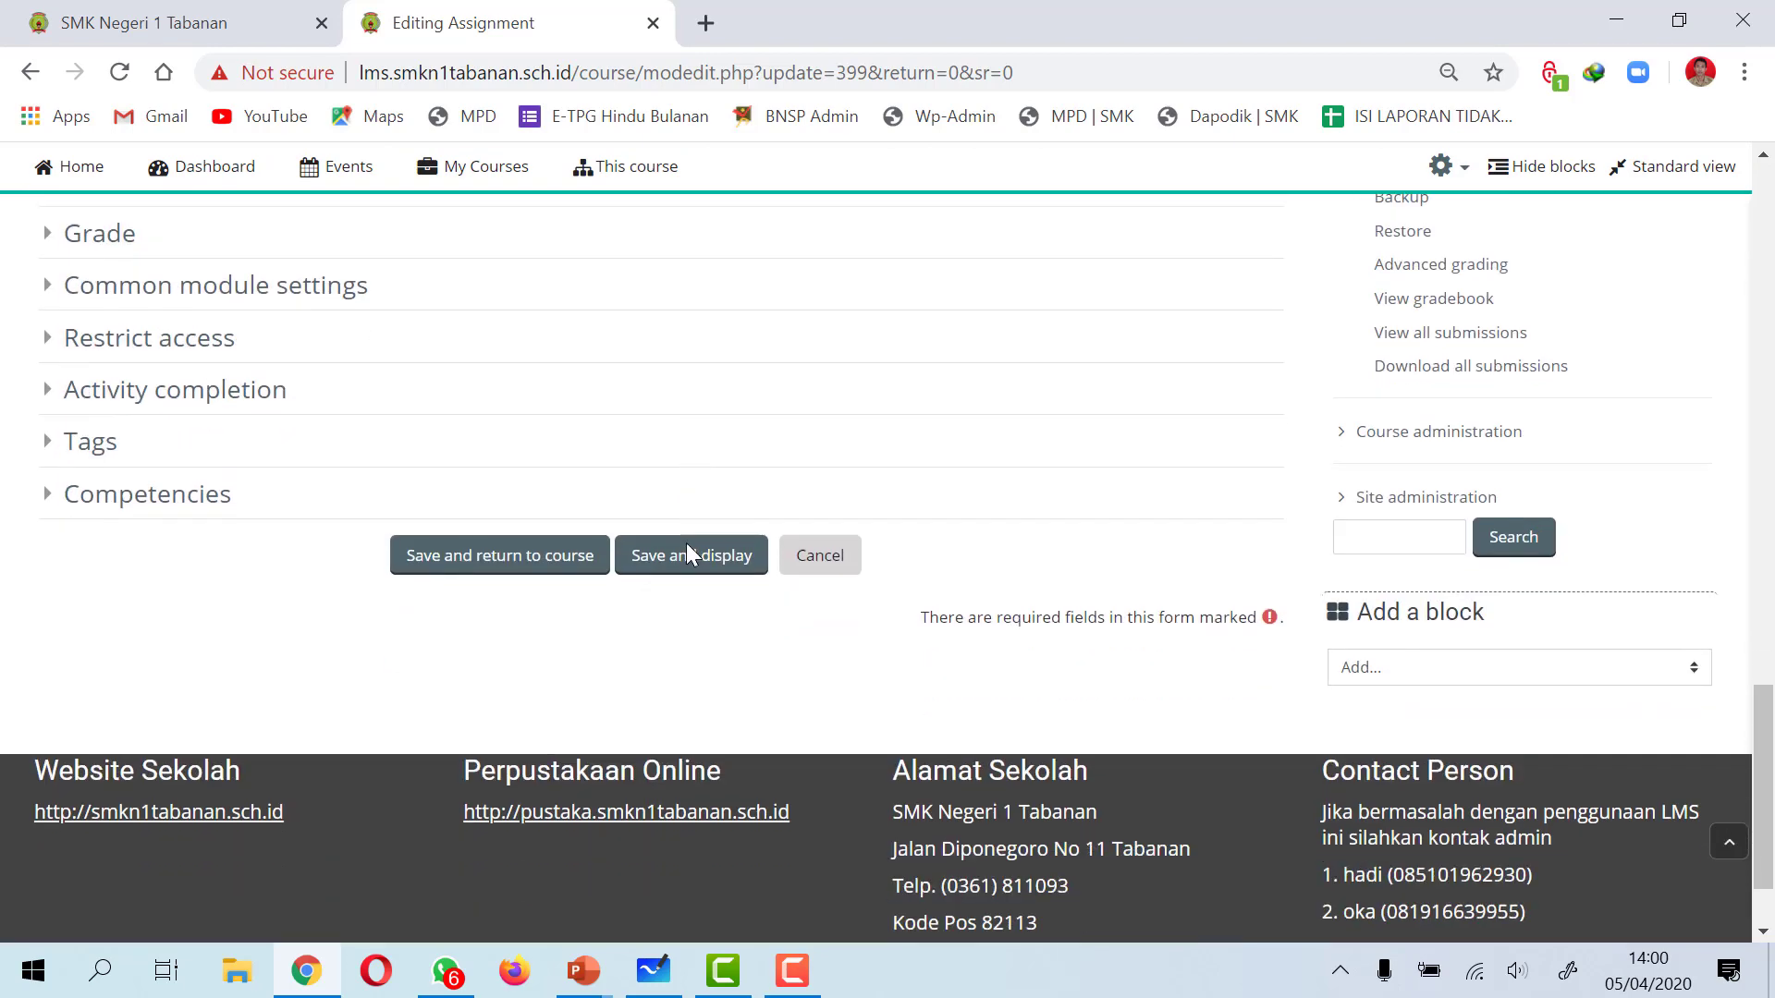
scroll(686, 542, "up", 1)
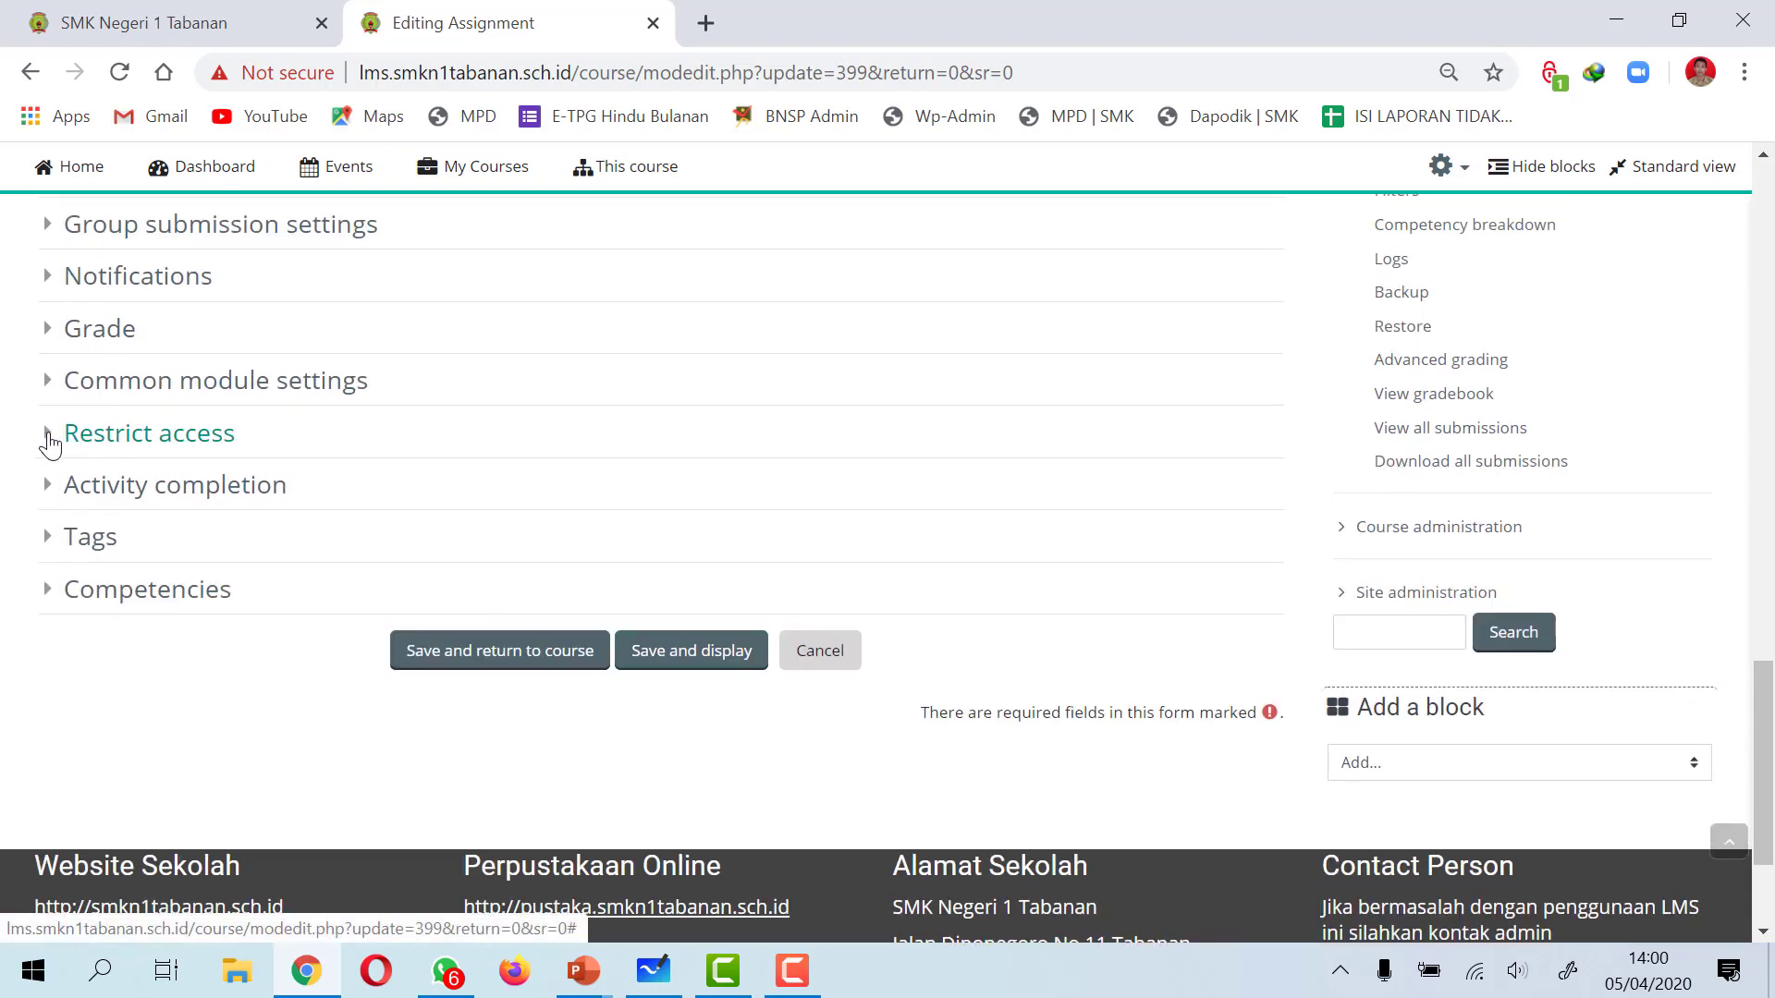
left_click(47, 434)
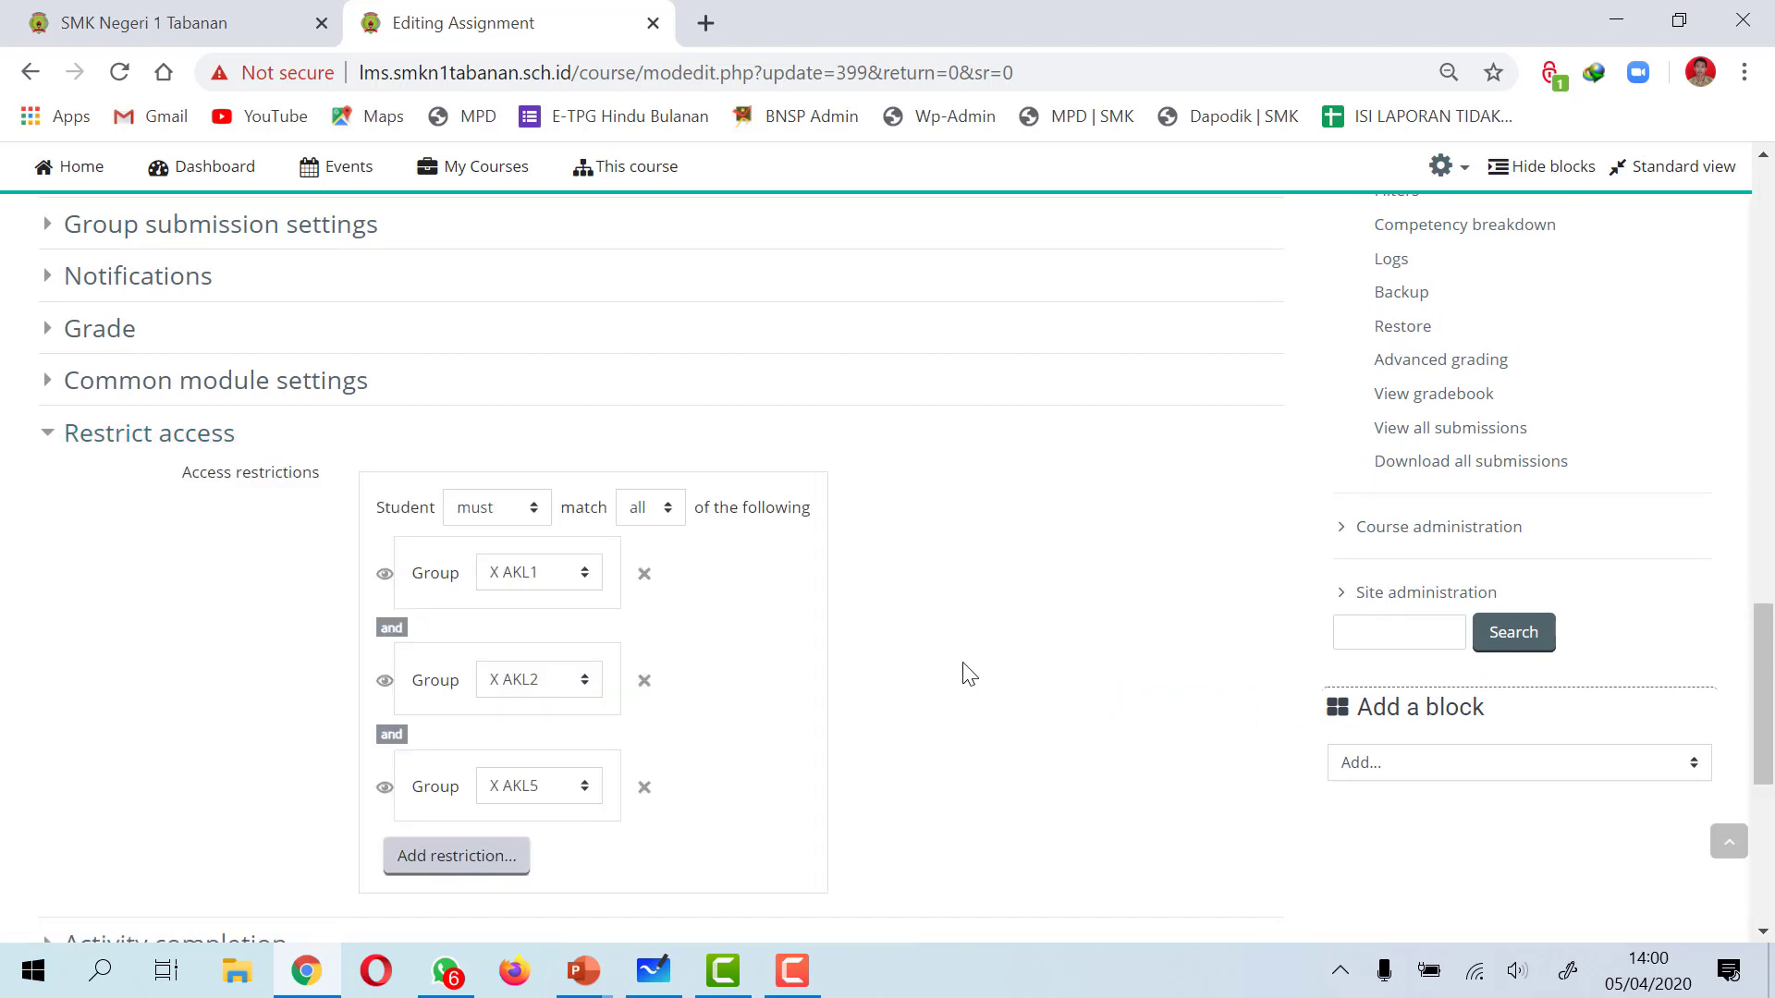
left_click(582, 578)
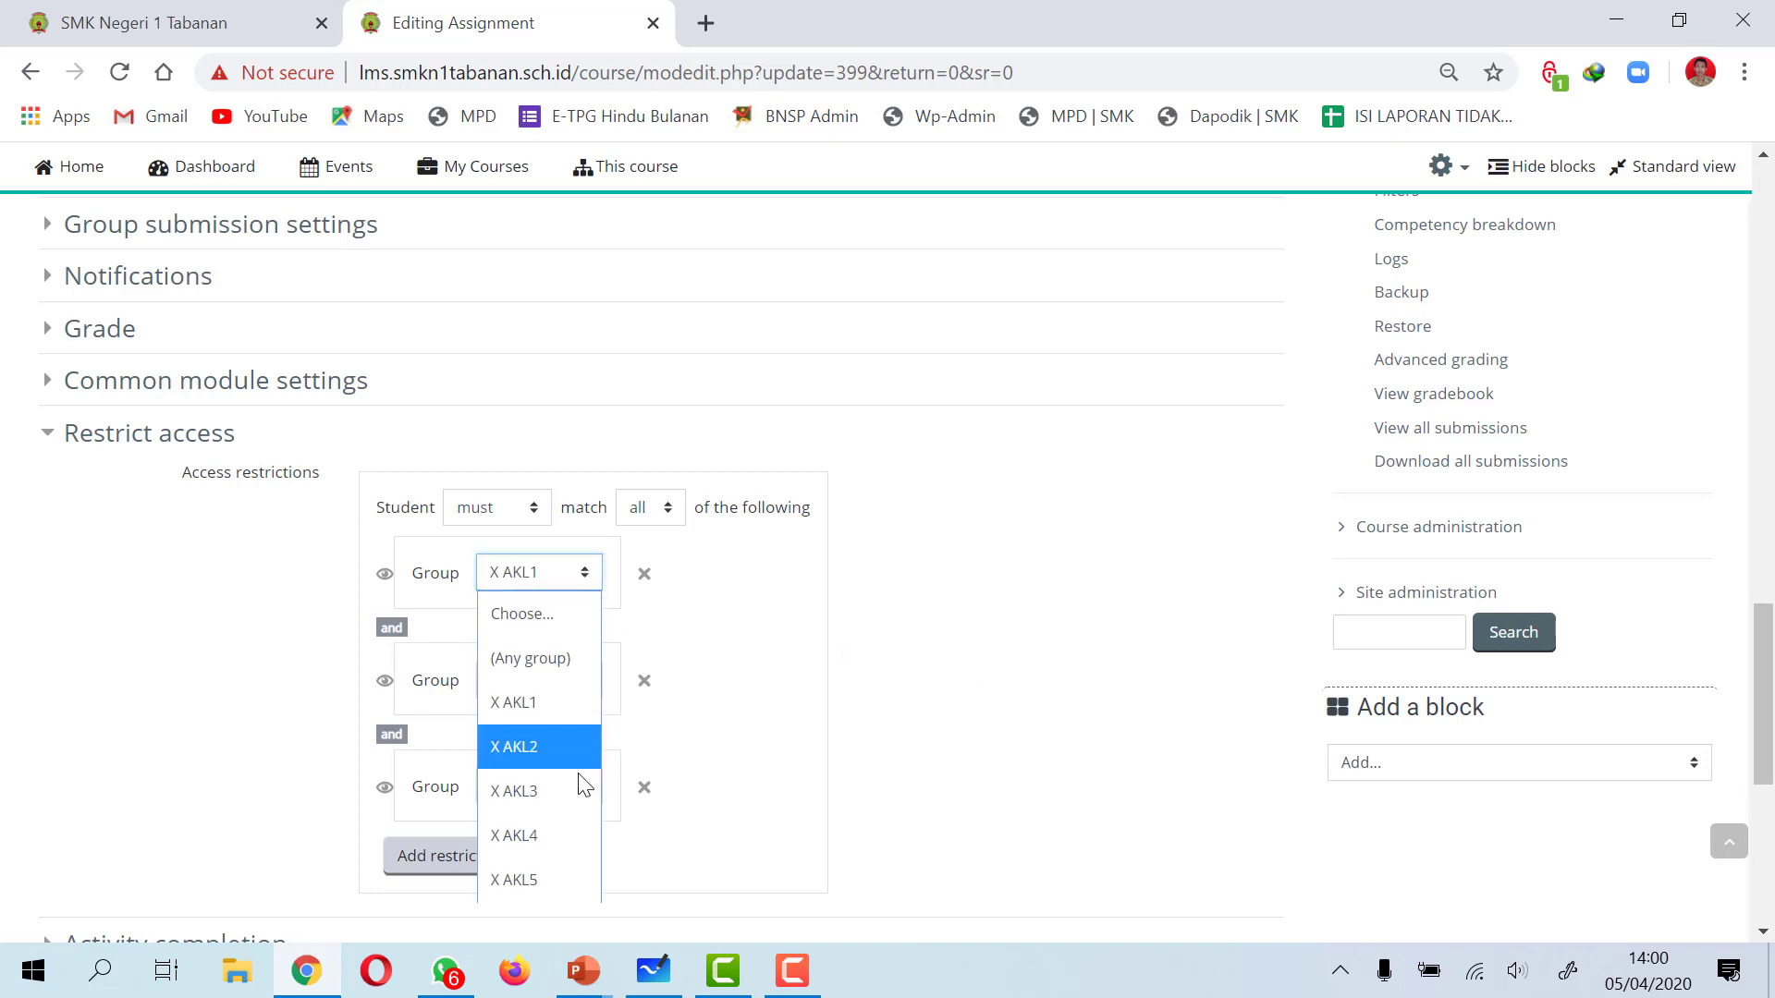
left_click(533, 791)
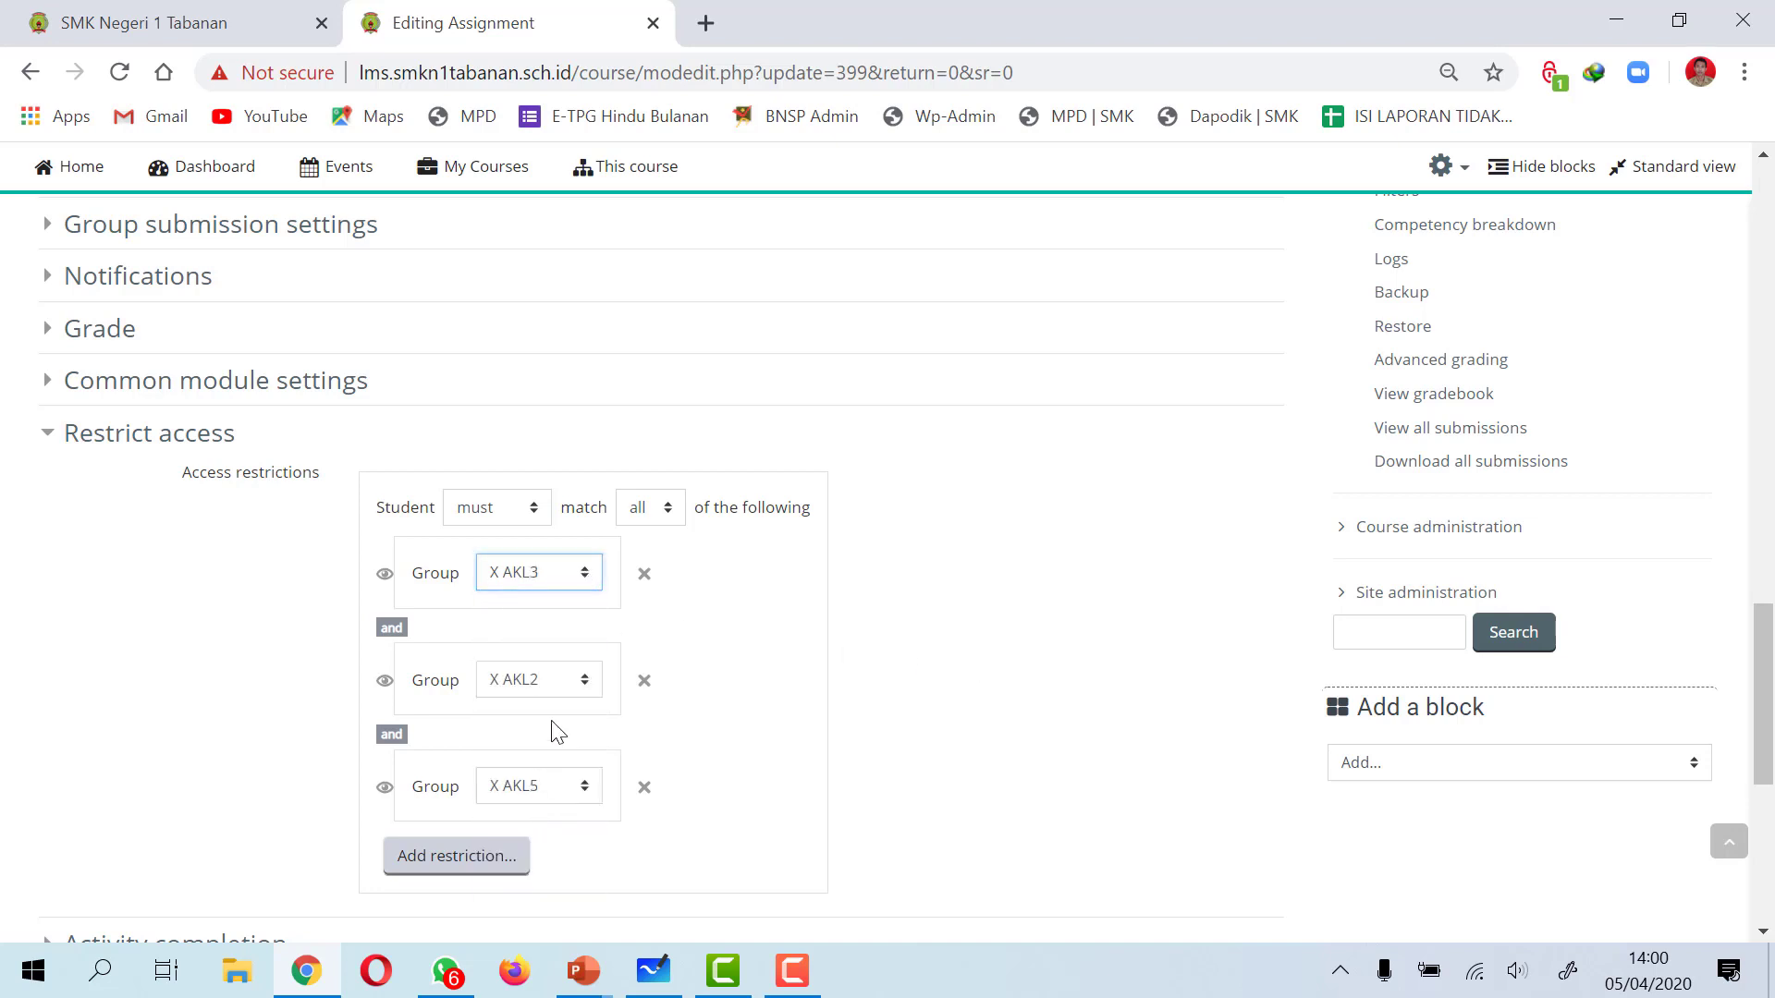
- Set the copied assignment's second group restriction to X AKL4 and remove the X AKL5 restriction
left_click(580, 680)
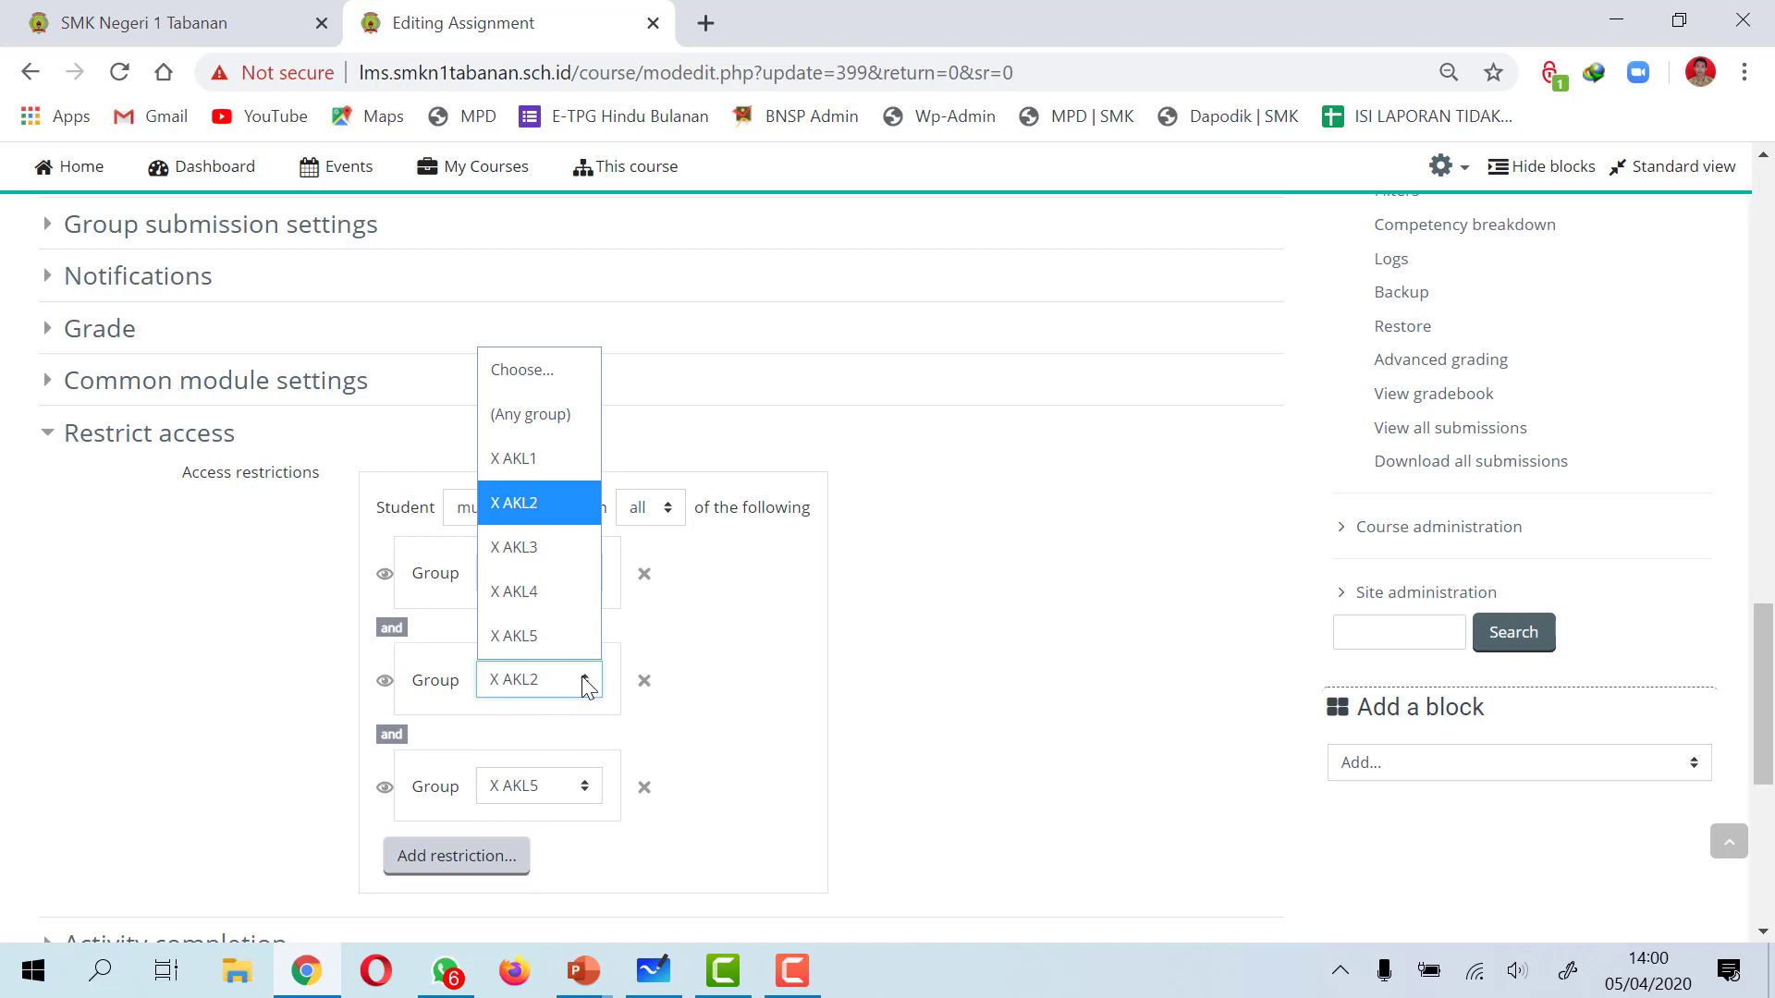
left_click(523, 599)
left_click(644, 787)
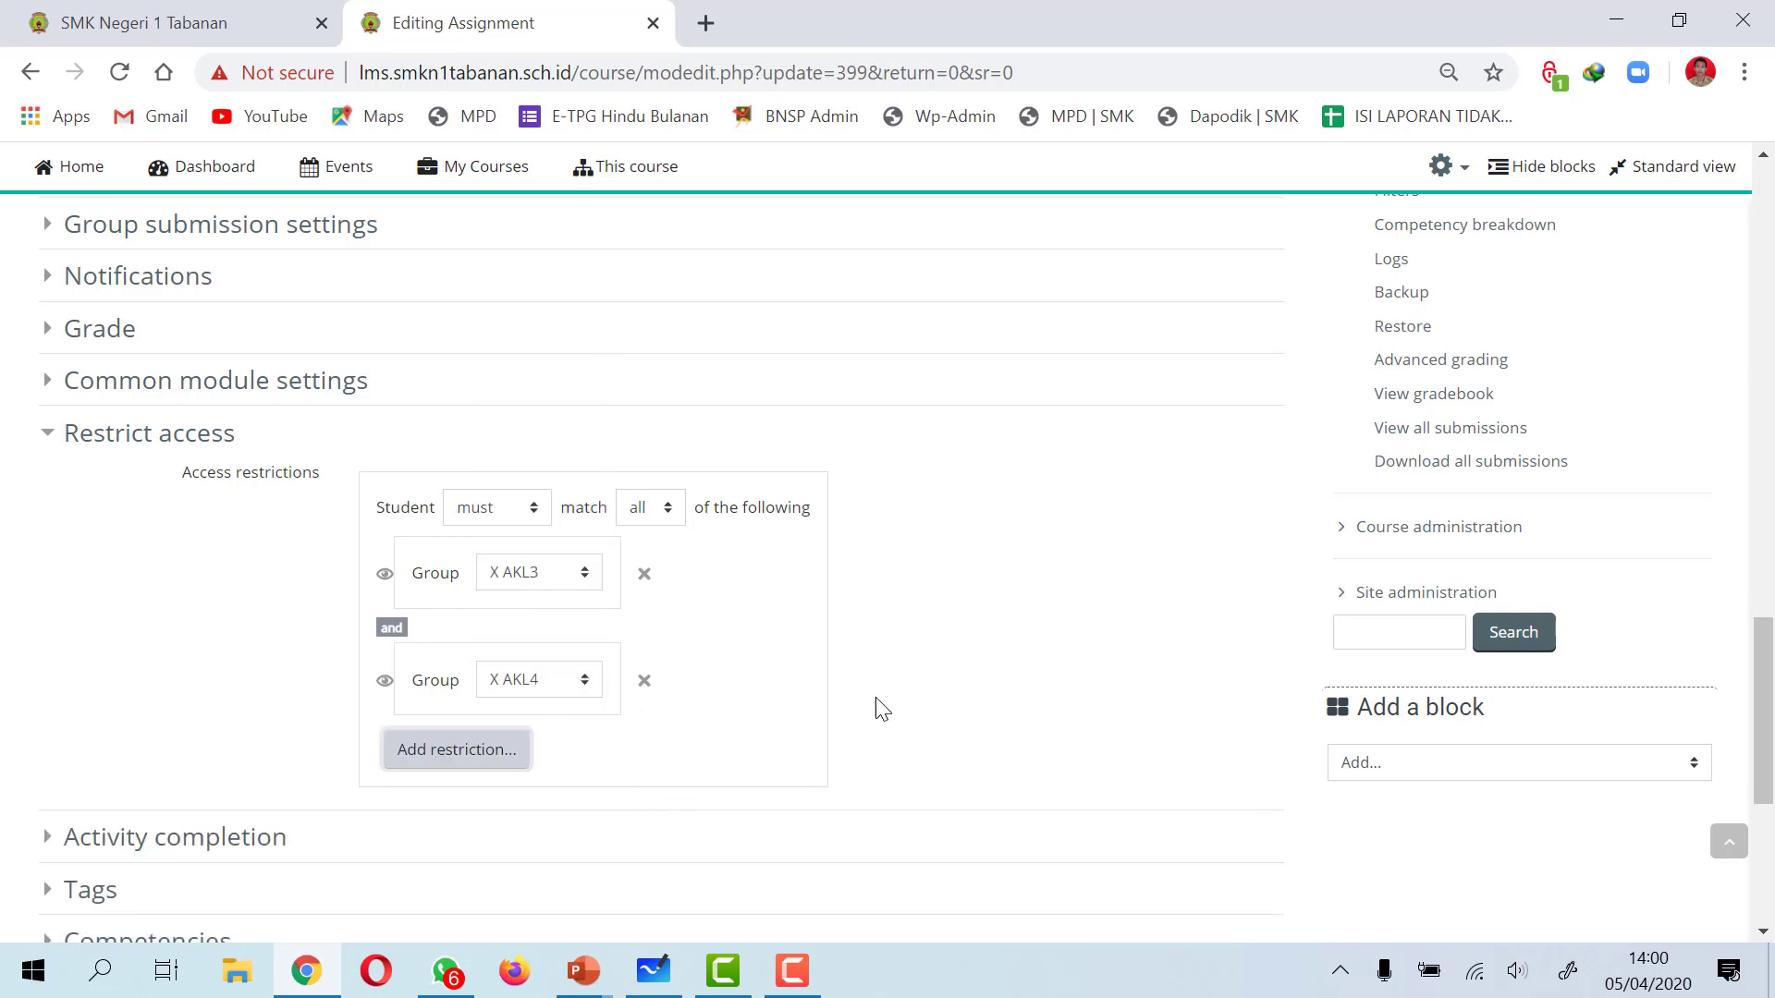
- Save the copied assignment, return to the course, and check the group restrictions listed under both Tugas 1 assignments
scroll(899, 686, "down", 2)
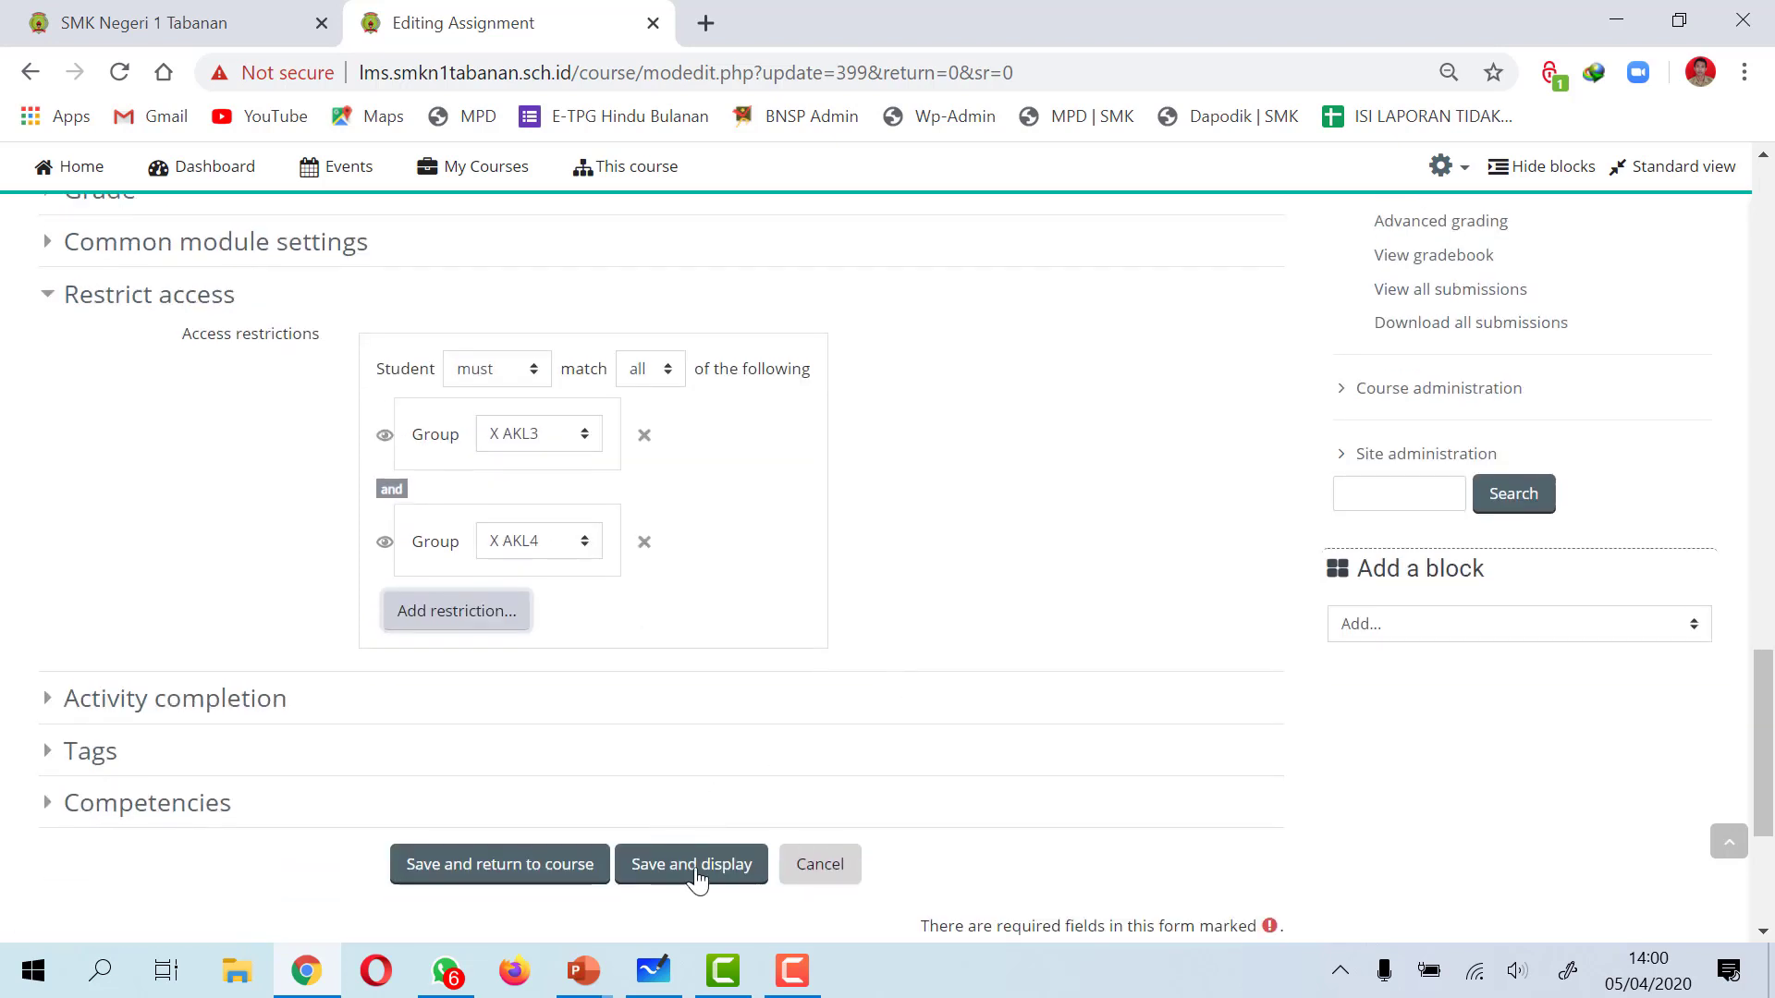
left_click(669, 876)
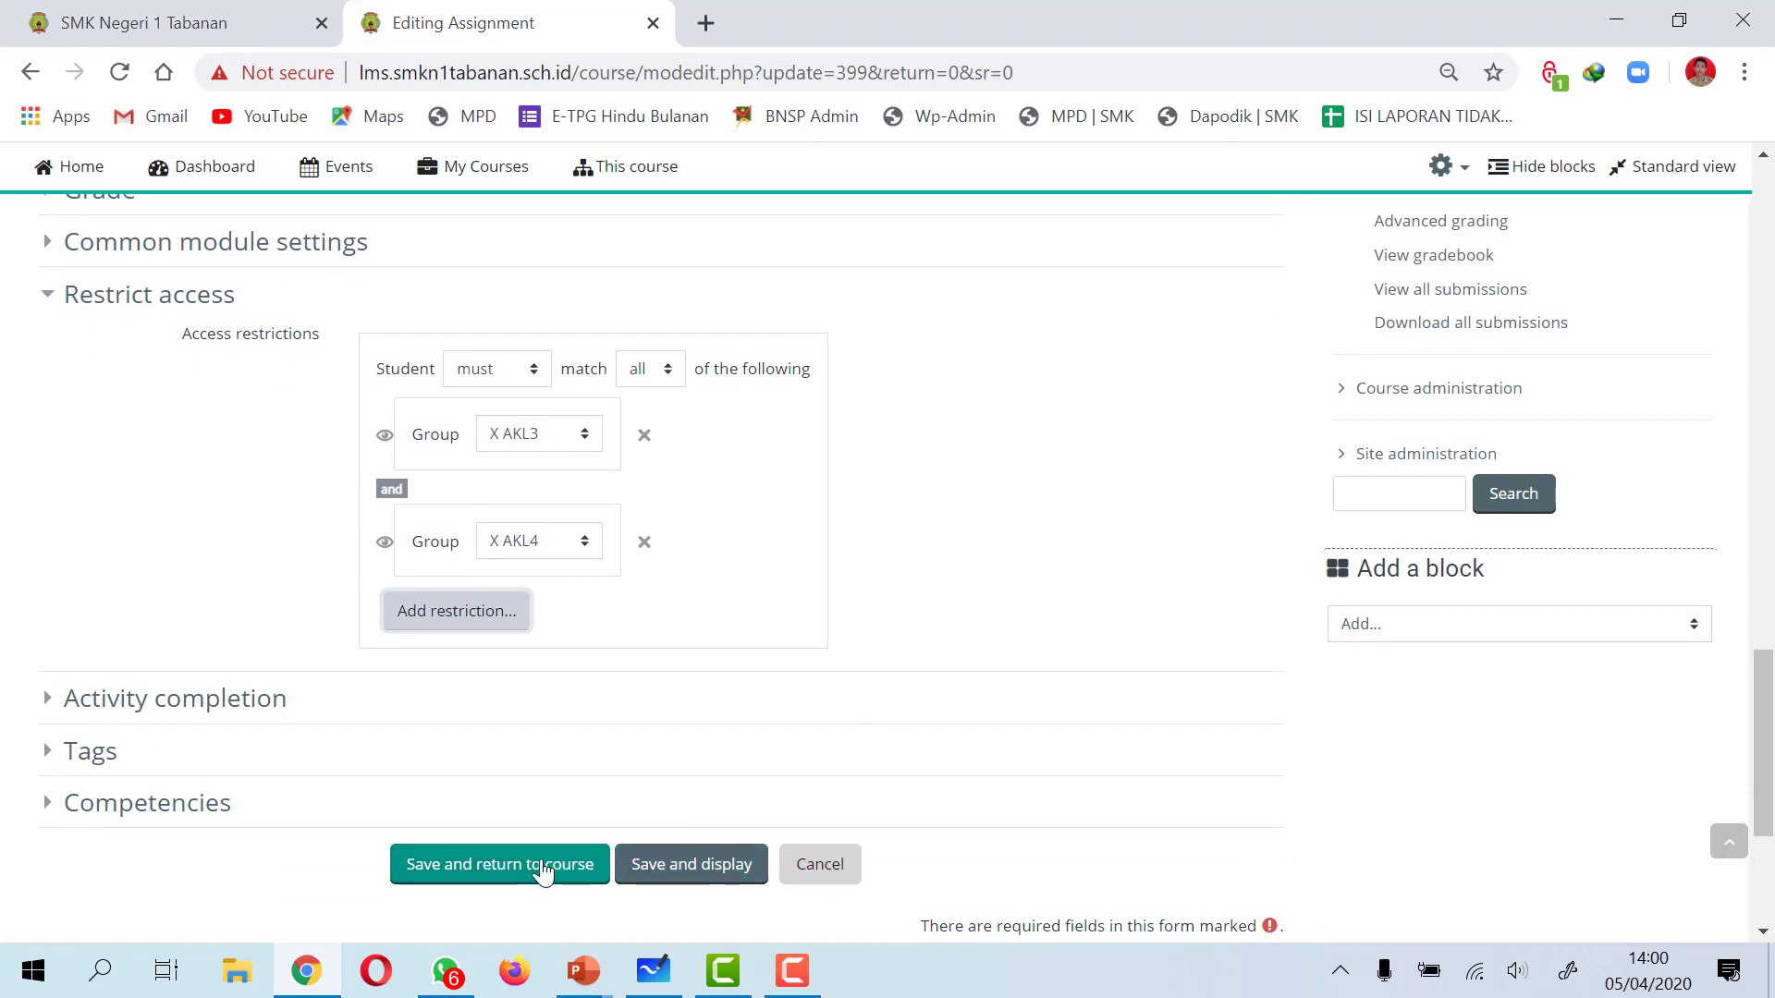
left_click(543, 869)
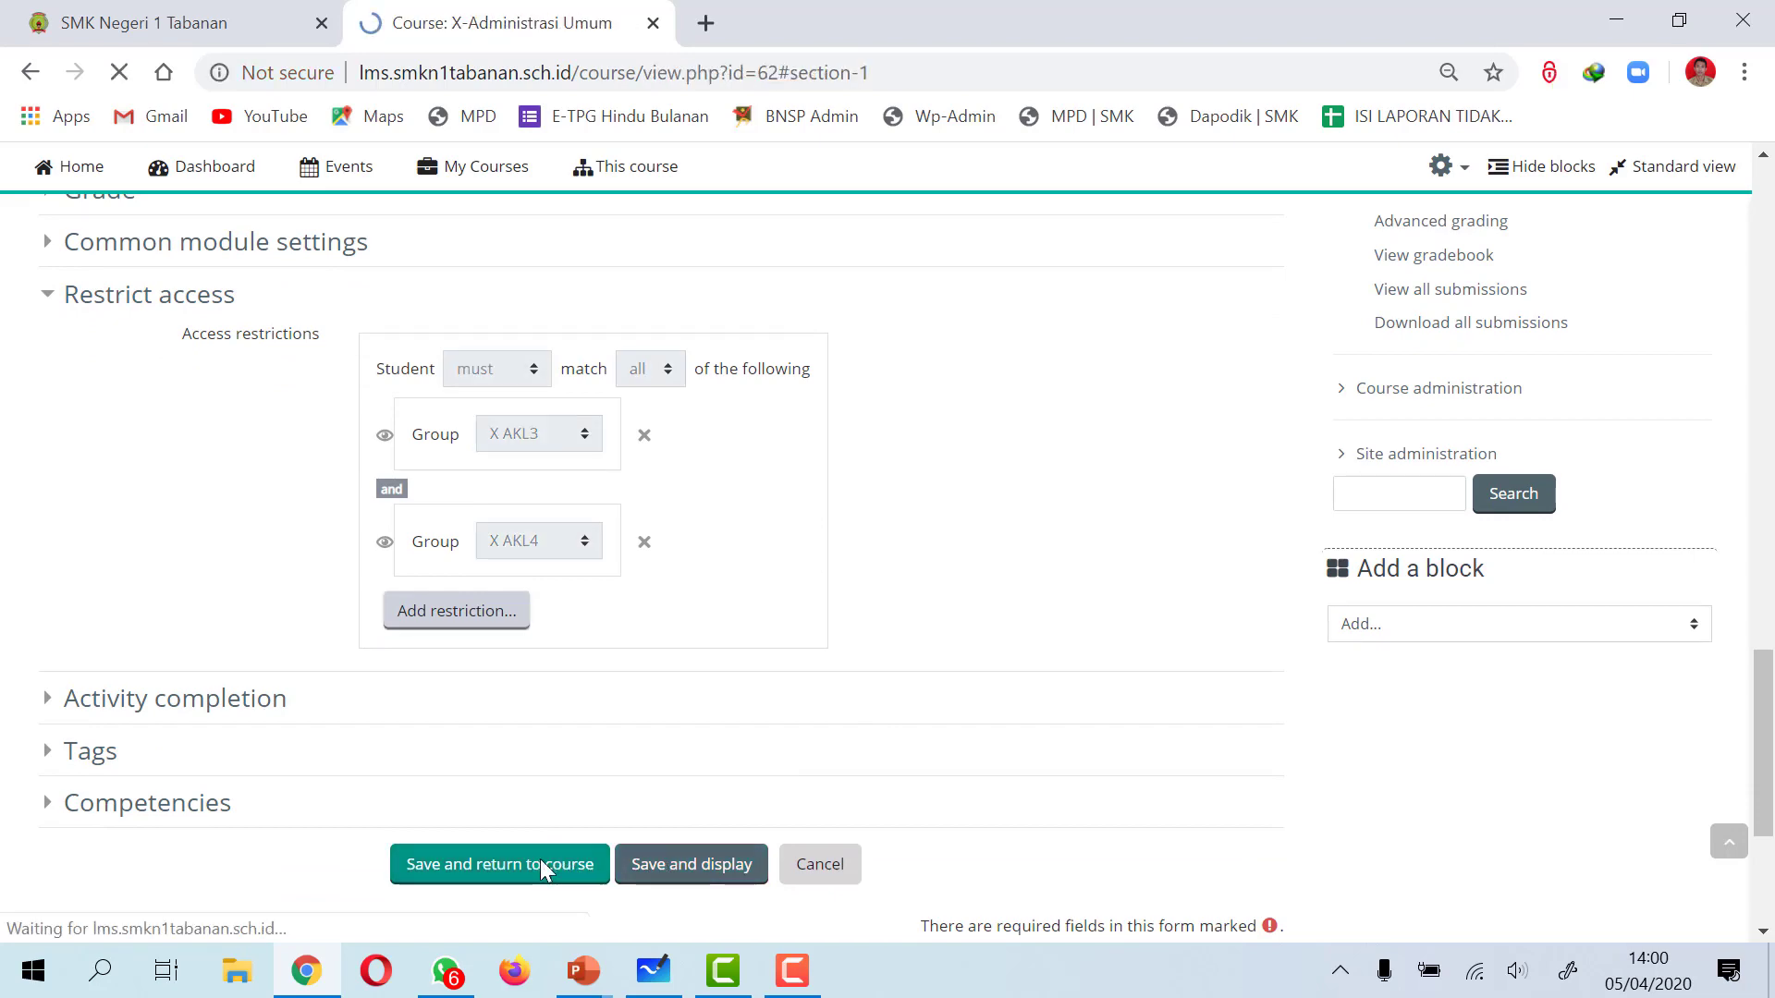
scroll(508, 725, "down", 2)
scroll(430, 606, "up", 8)
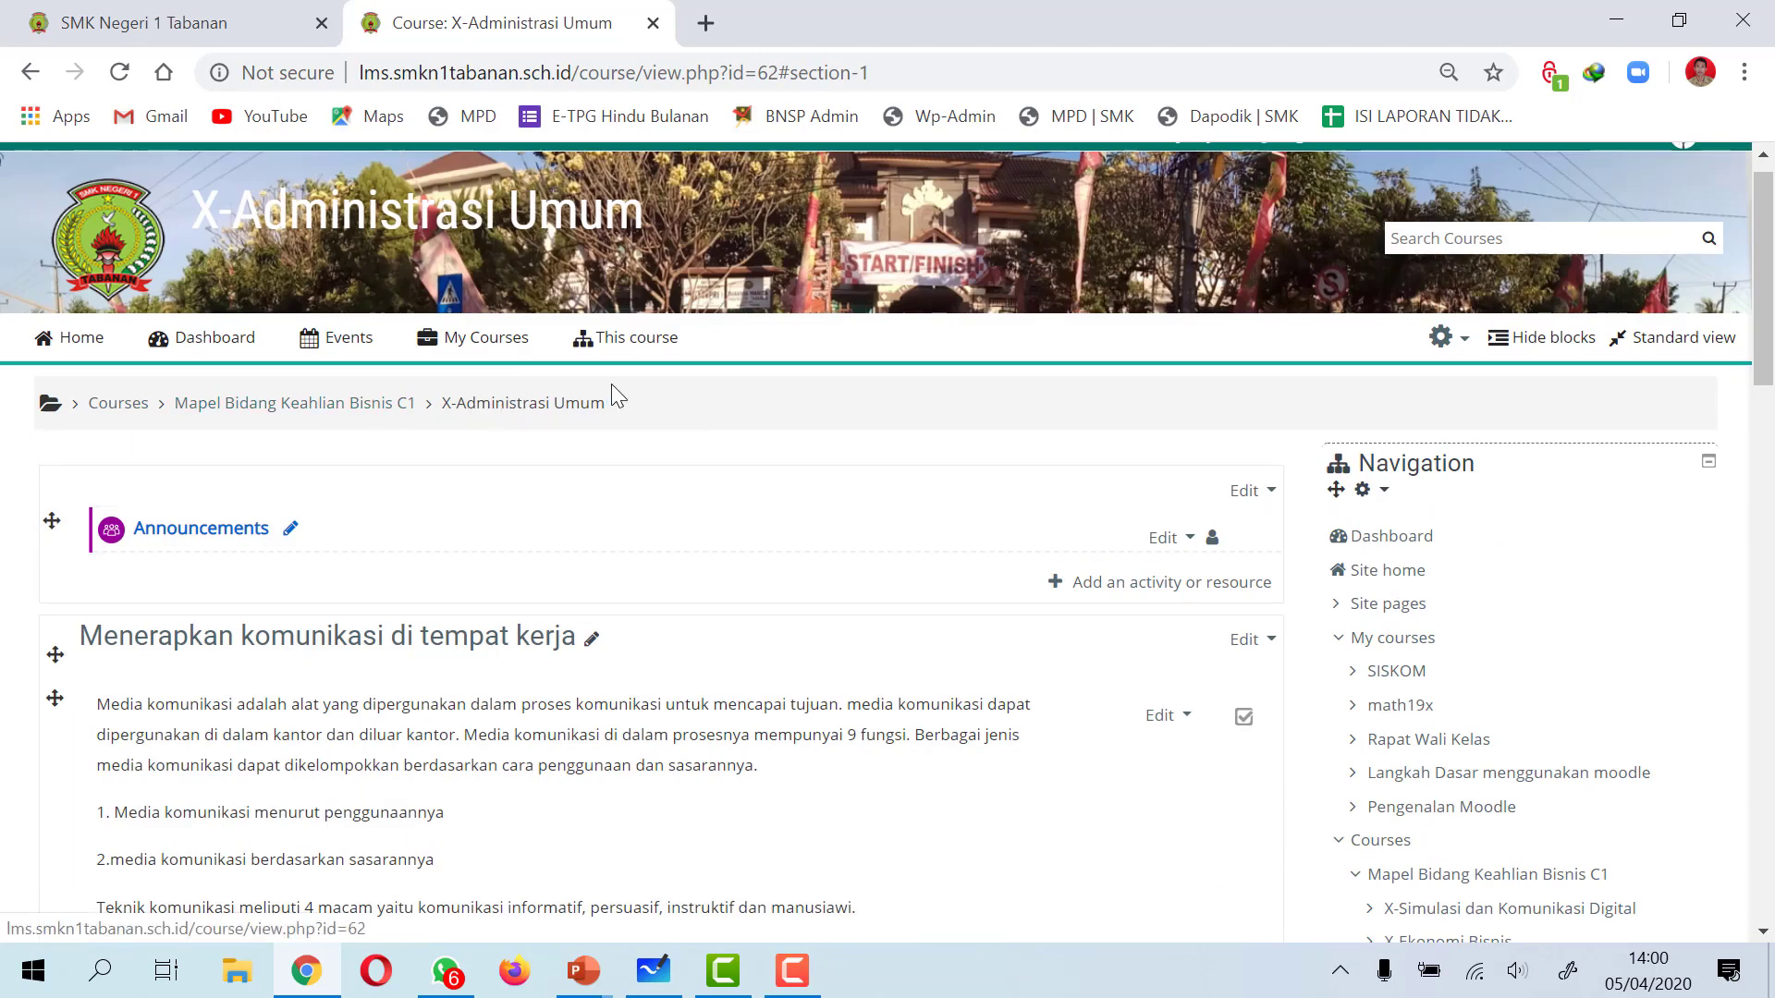
scroll(444, 508, "down", 2)
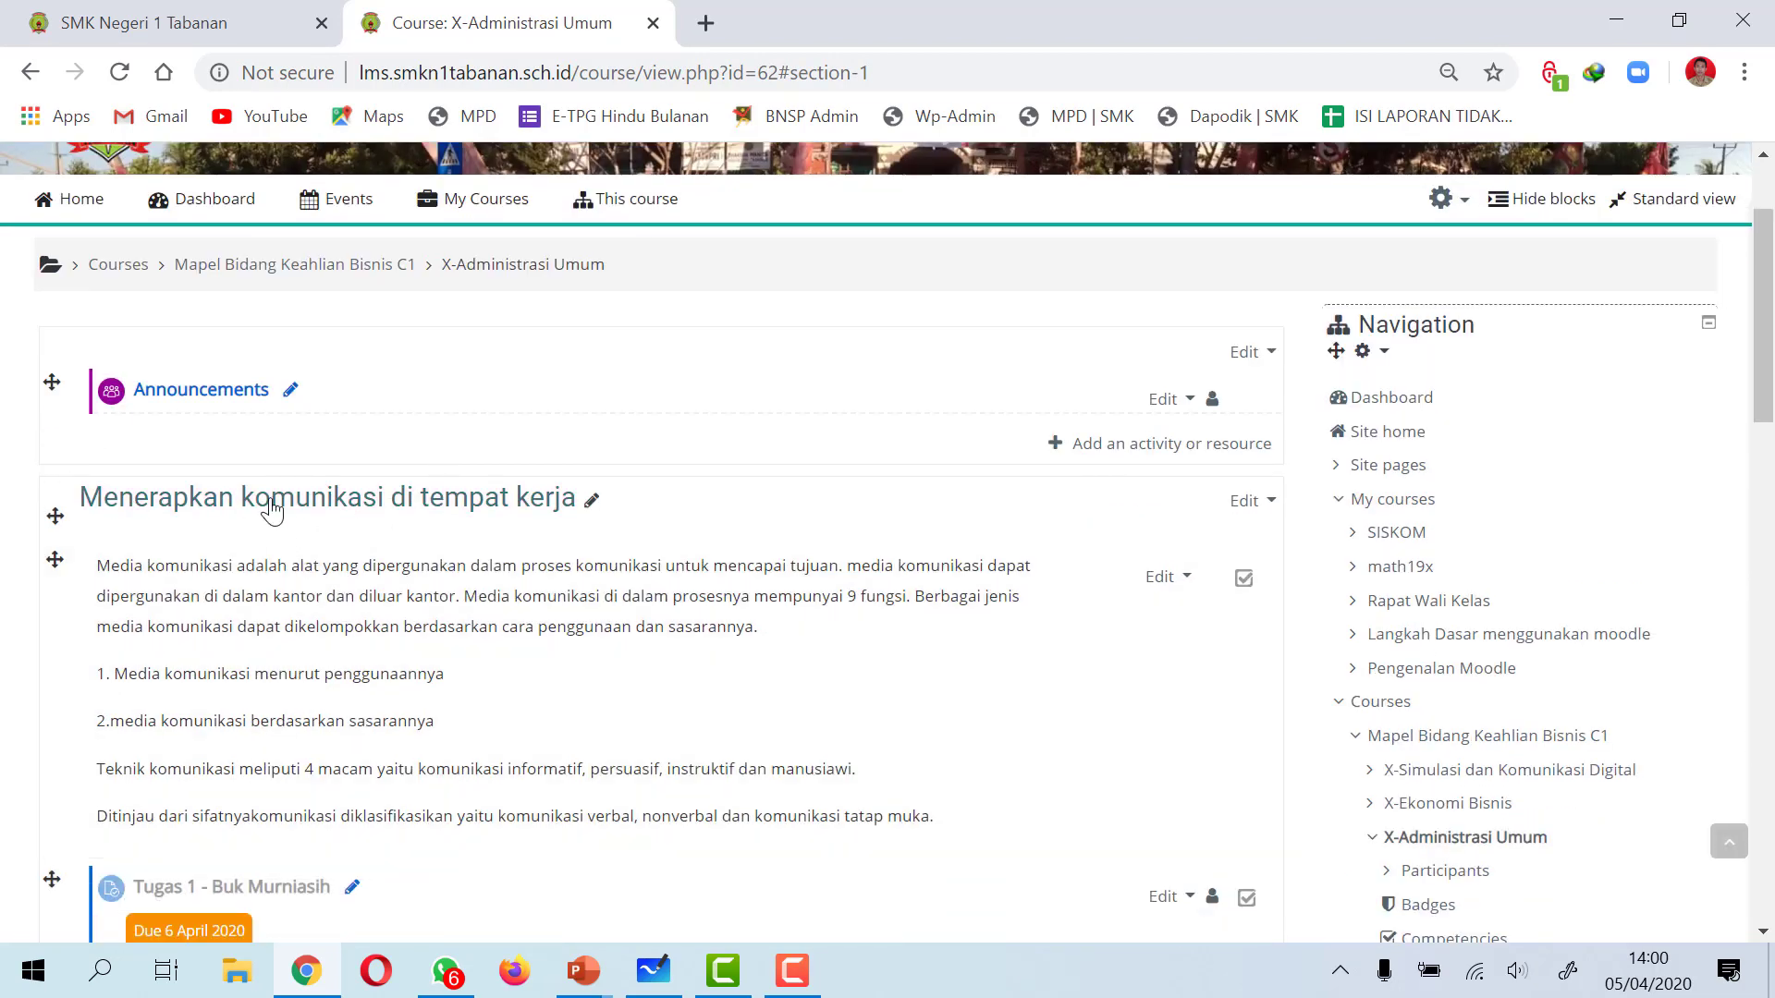
scroll(330, 668, "down", 5)
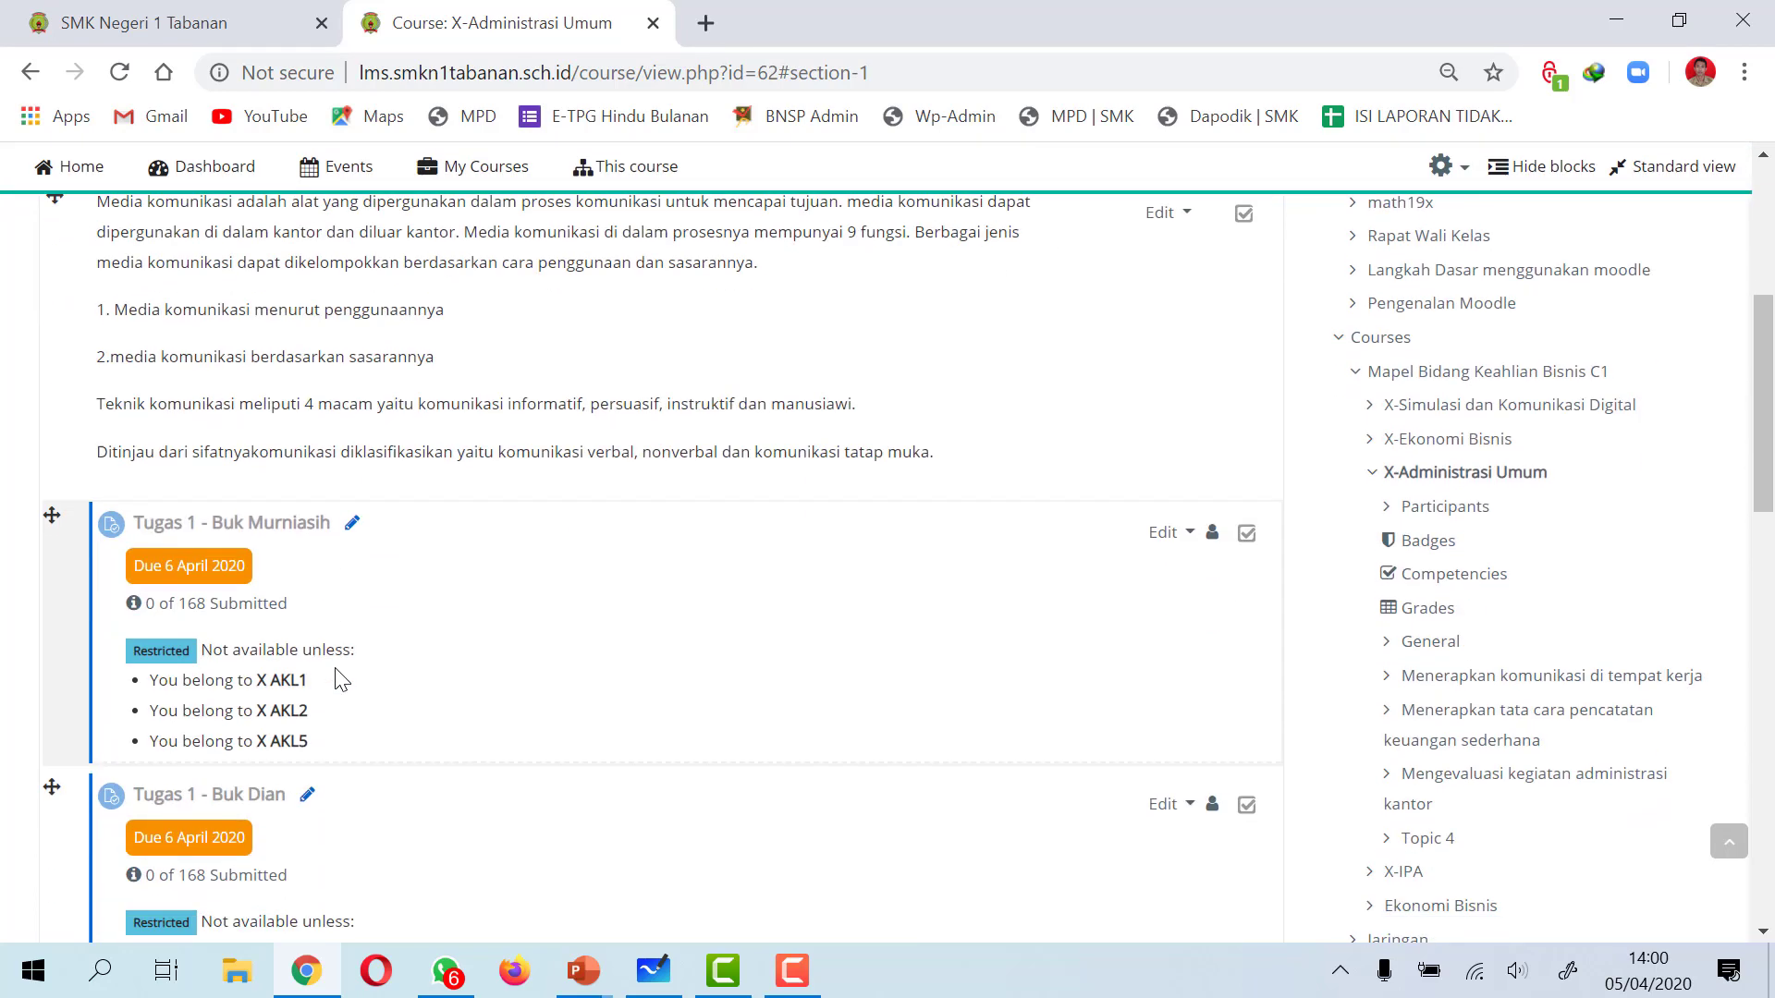
scroll(259, 802, "down", 1)
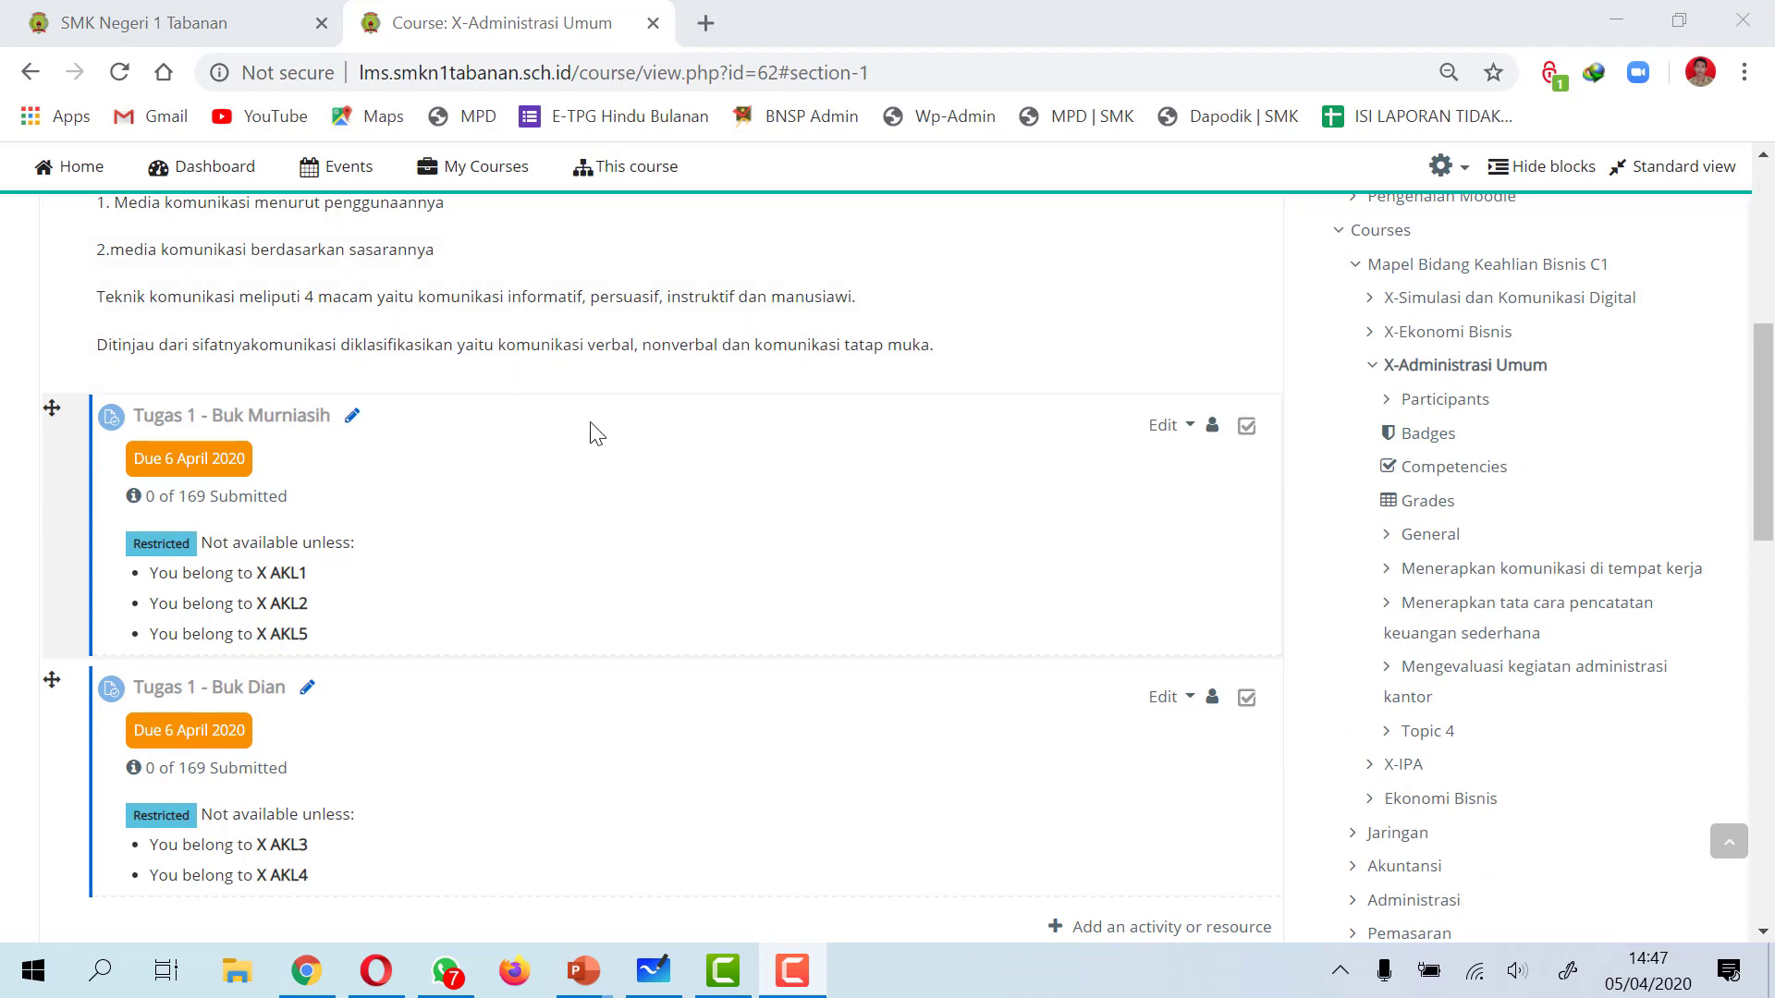
scroll(515, 539, "down", 3)
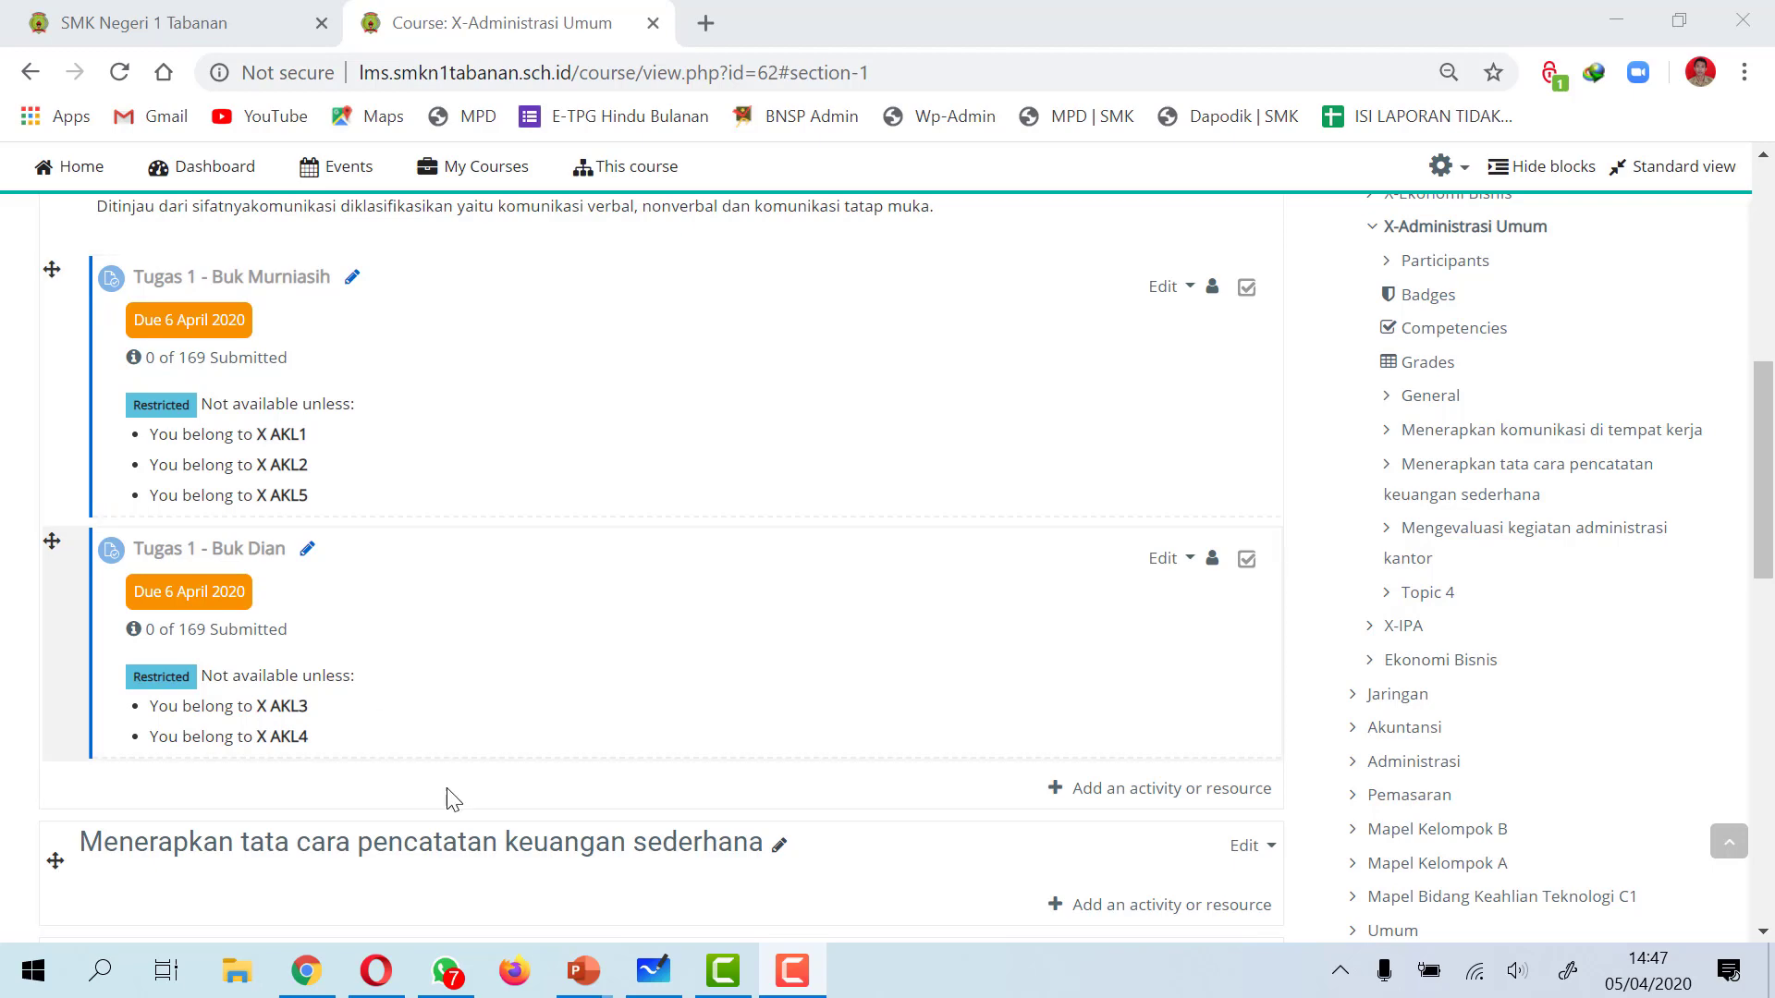
- Switch to Opera and log in to the SMK Negeri 1 Tabanan site with the test student's username and password
left_click(383, 981)
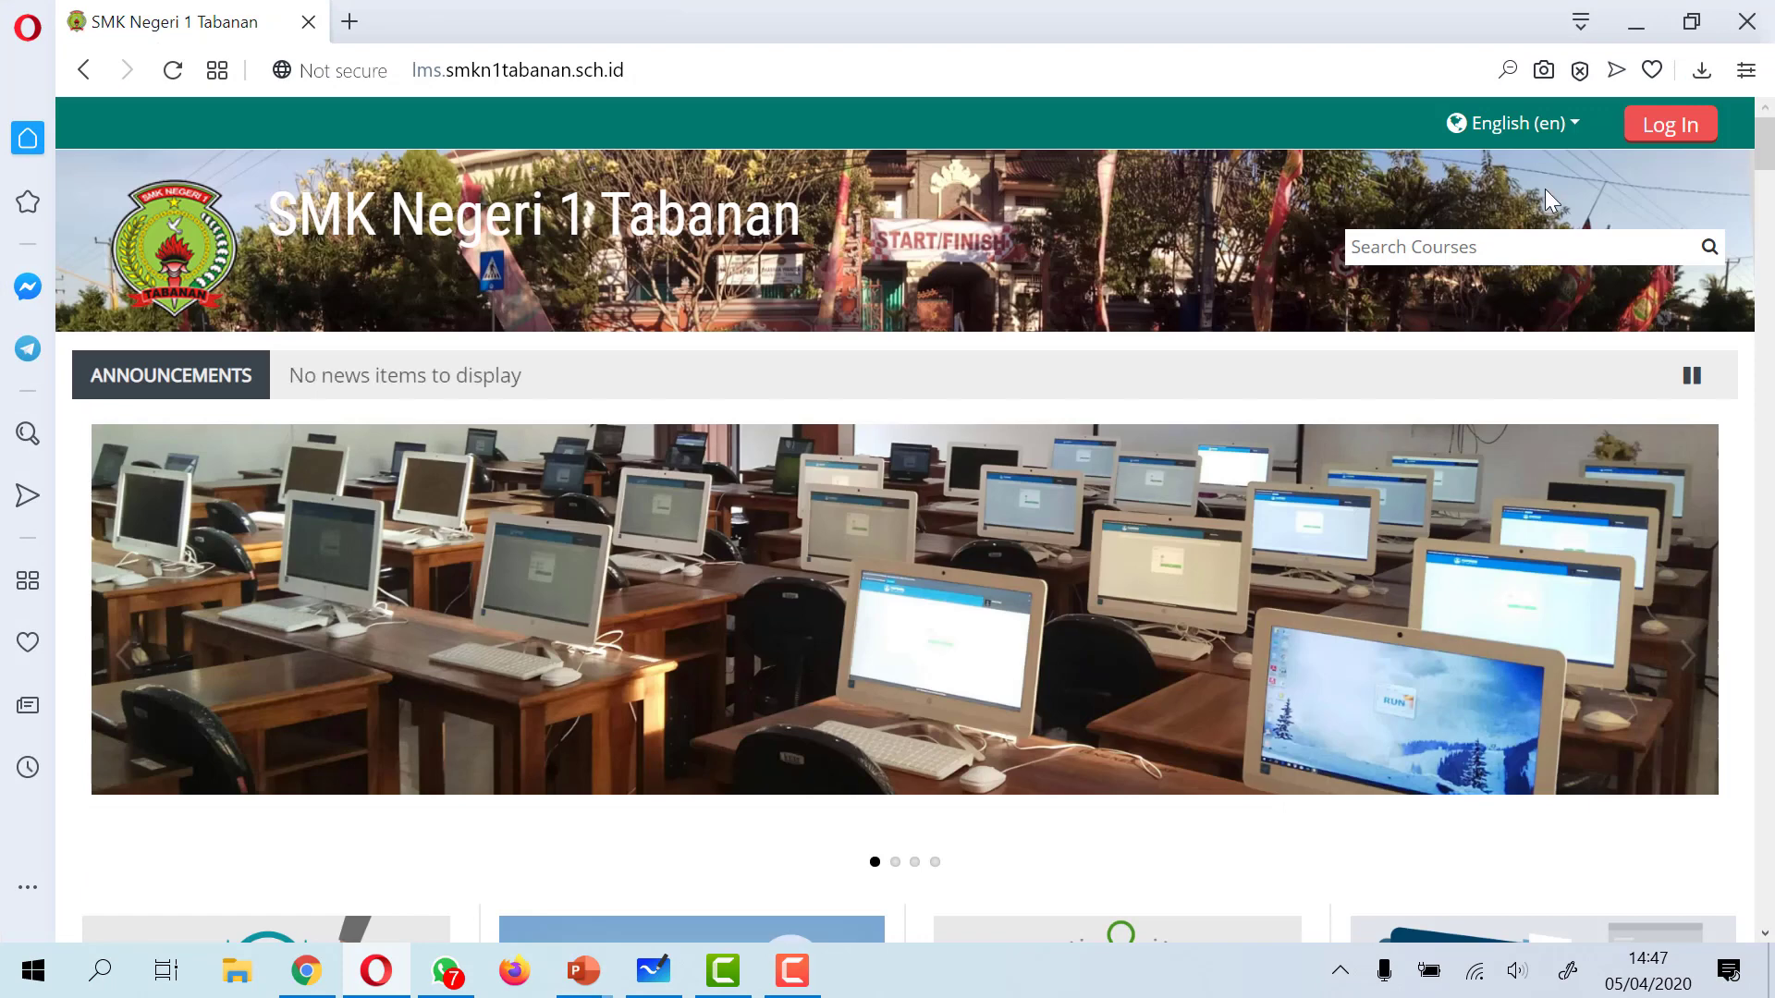
left_click(1661, 127)
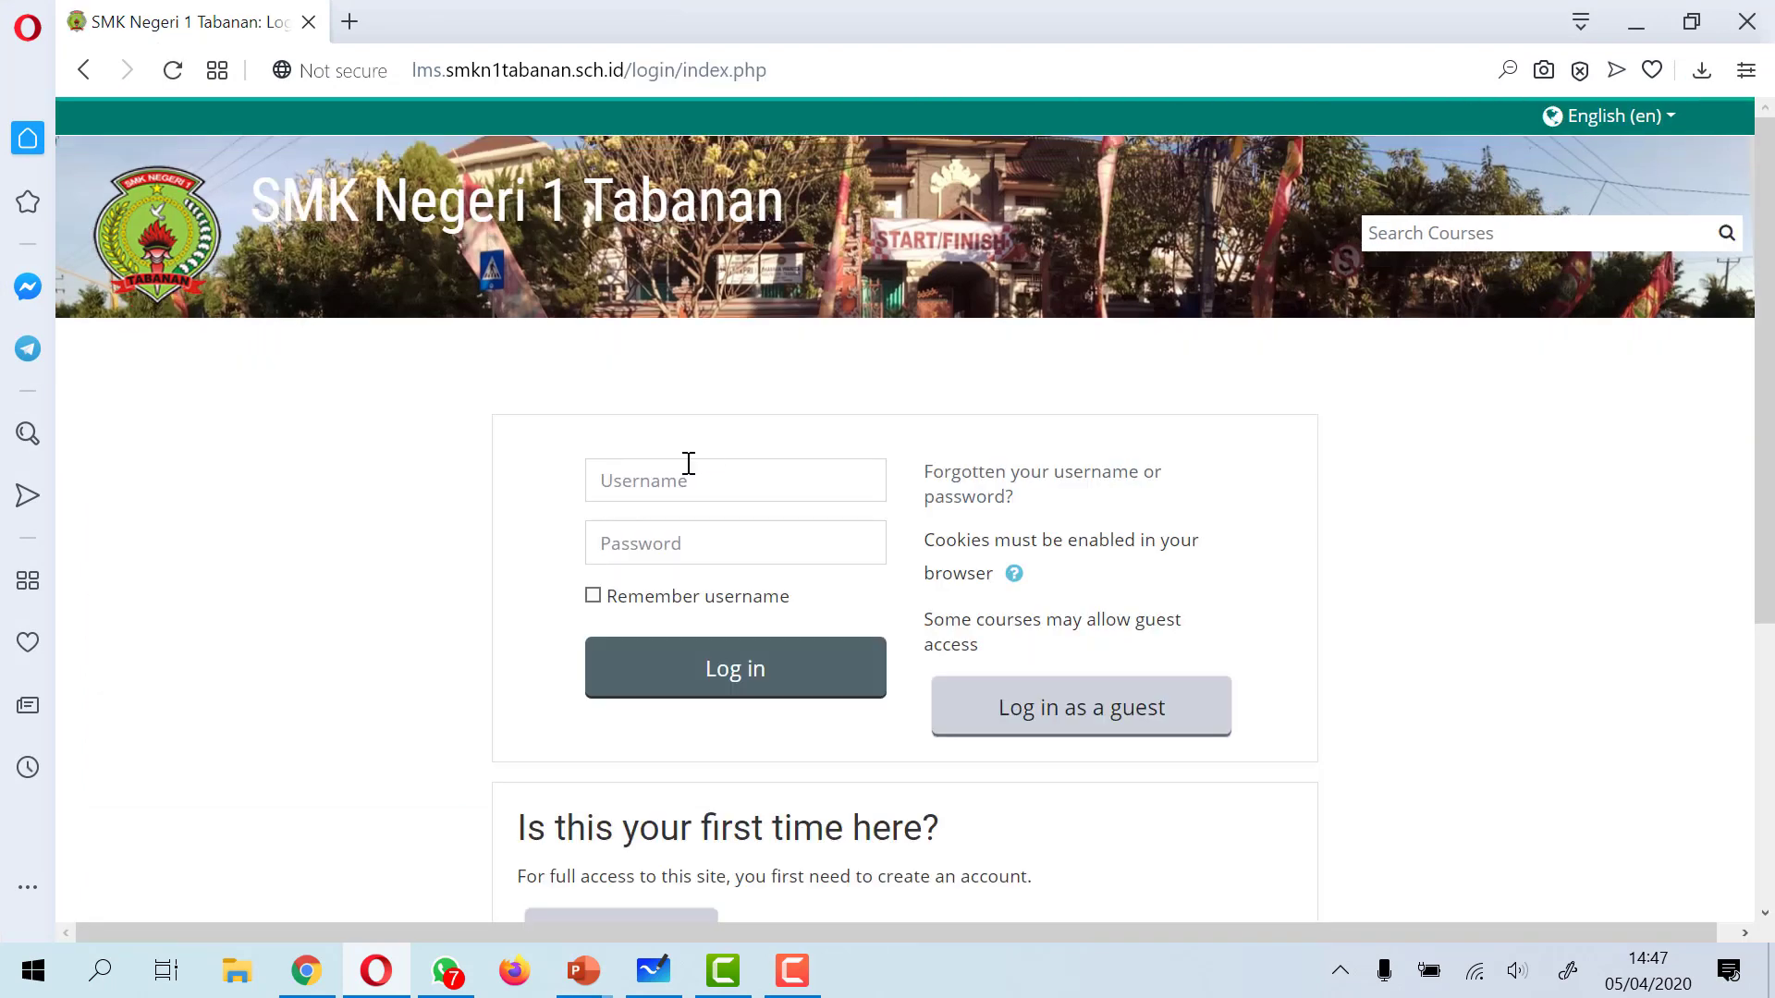
left_click(669, 493)
type("siswa1")
left_click(651, 543)
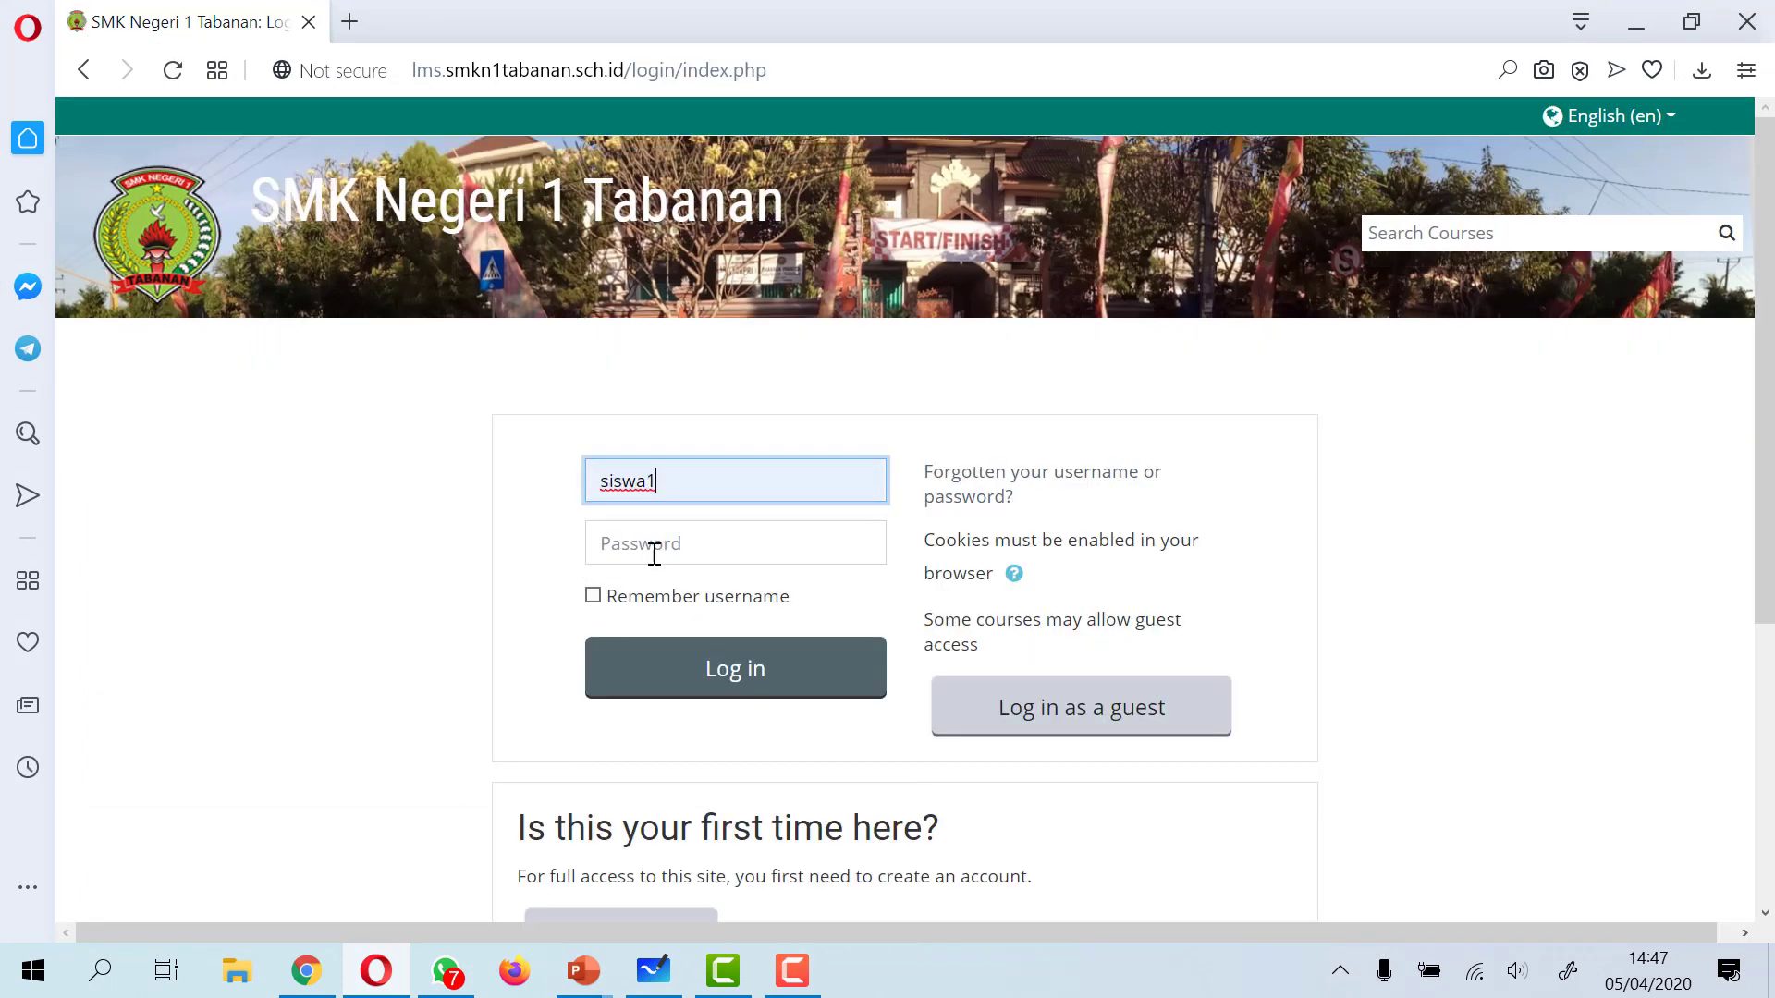
left_click(656, 550)
type("•")
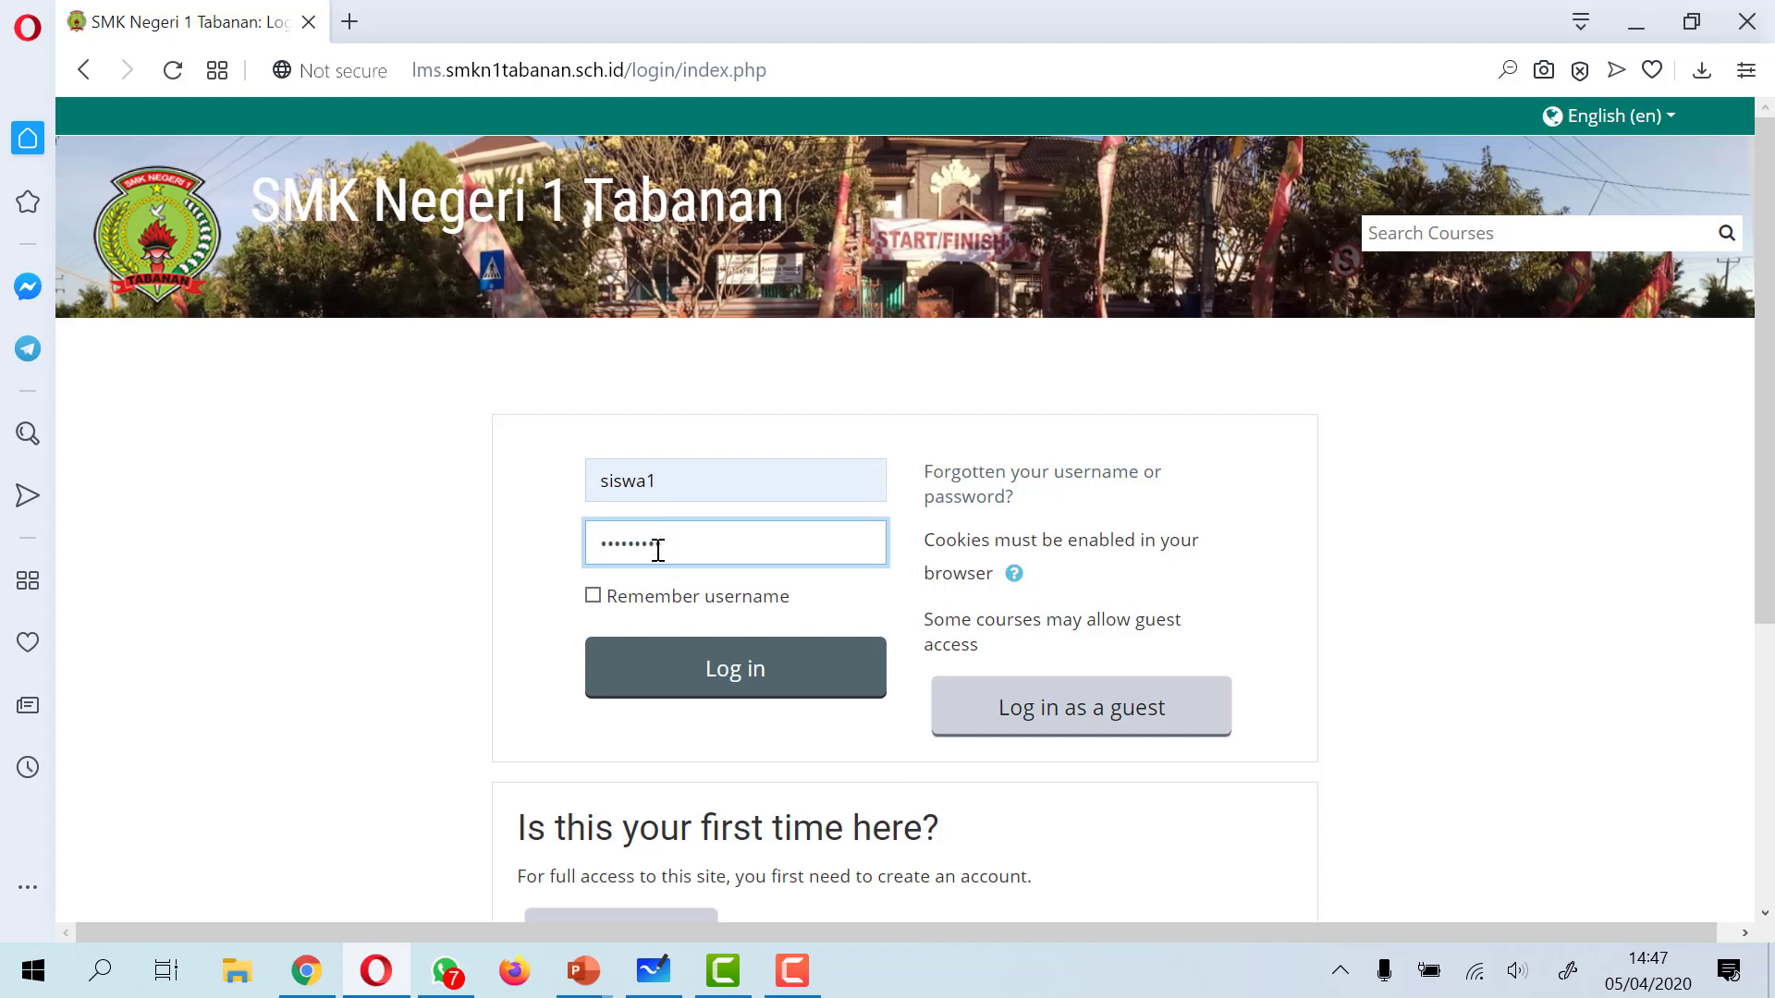
left_click(710, 688)
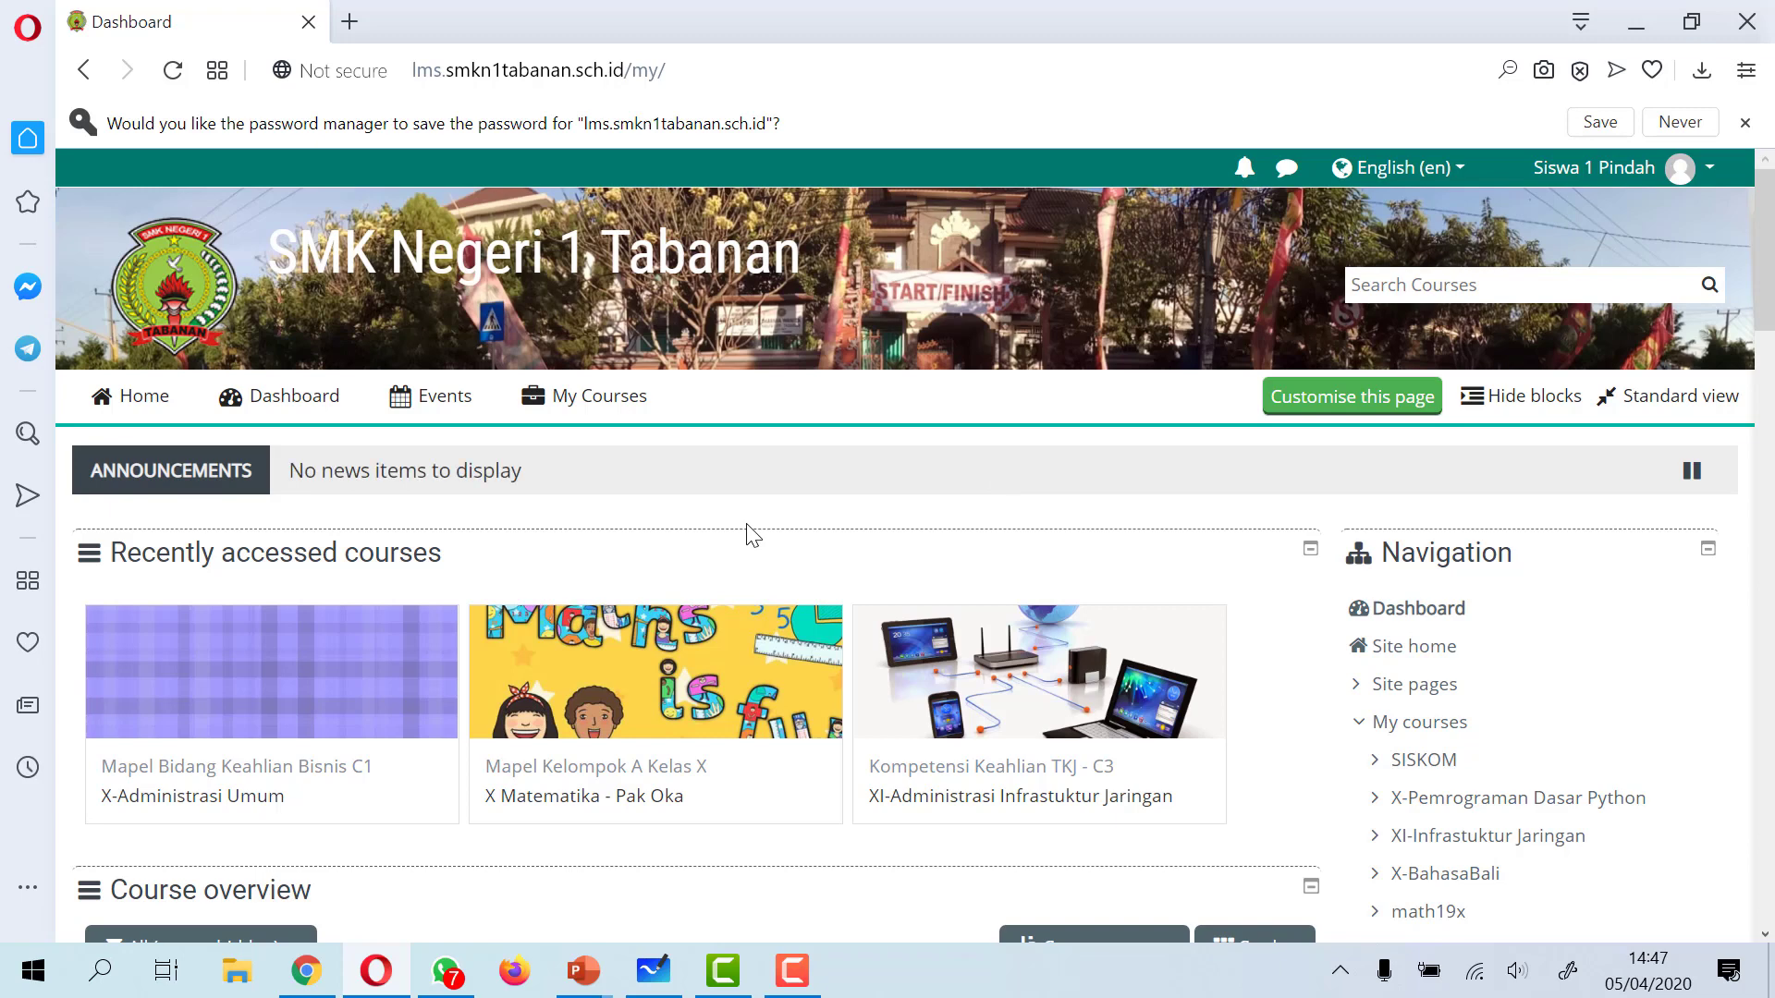
- Open the X-Administrasi Umum course as the student and examine the restrictions shown on both Tugas 1 assignments
left_click(595, 414)
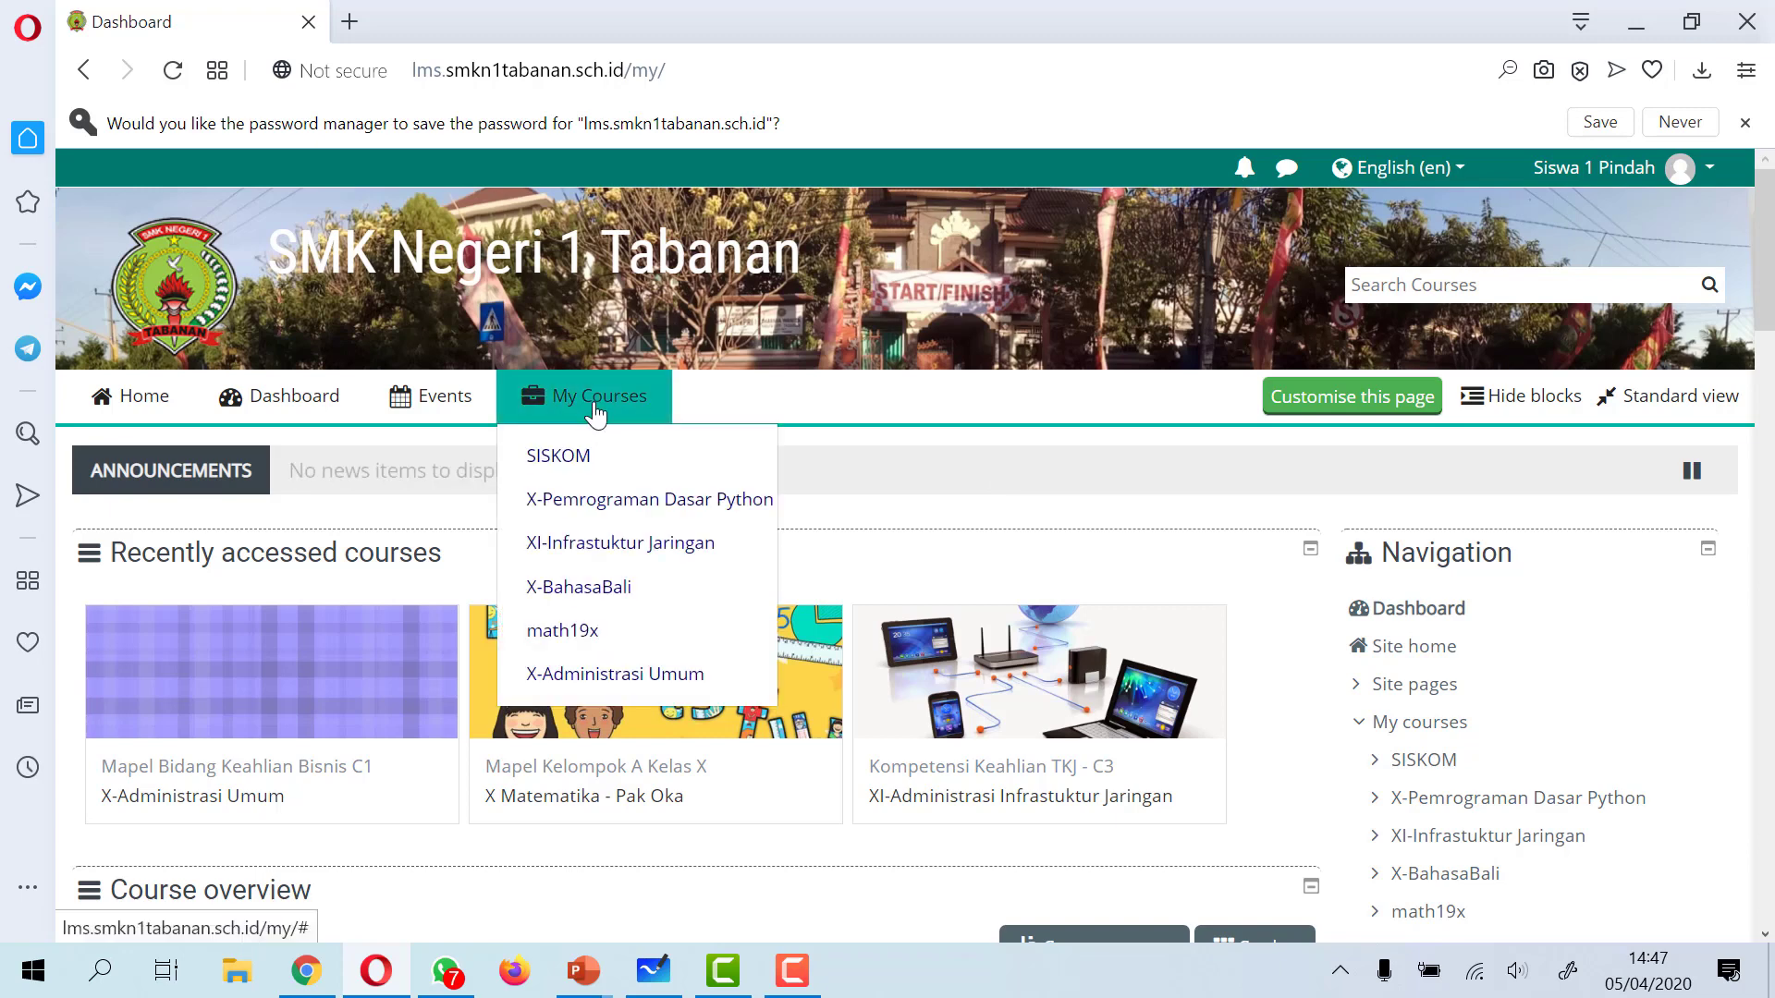
left_click(608, 675)
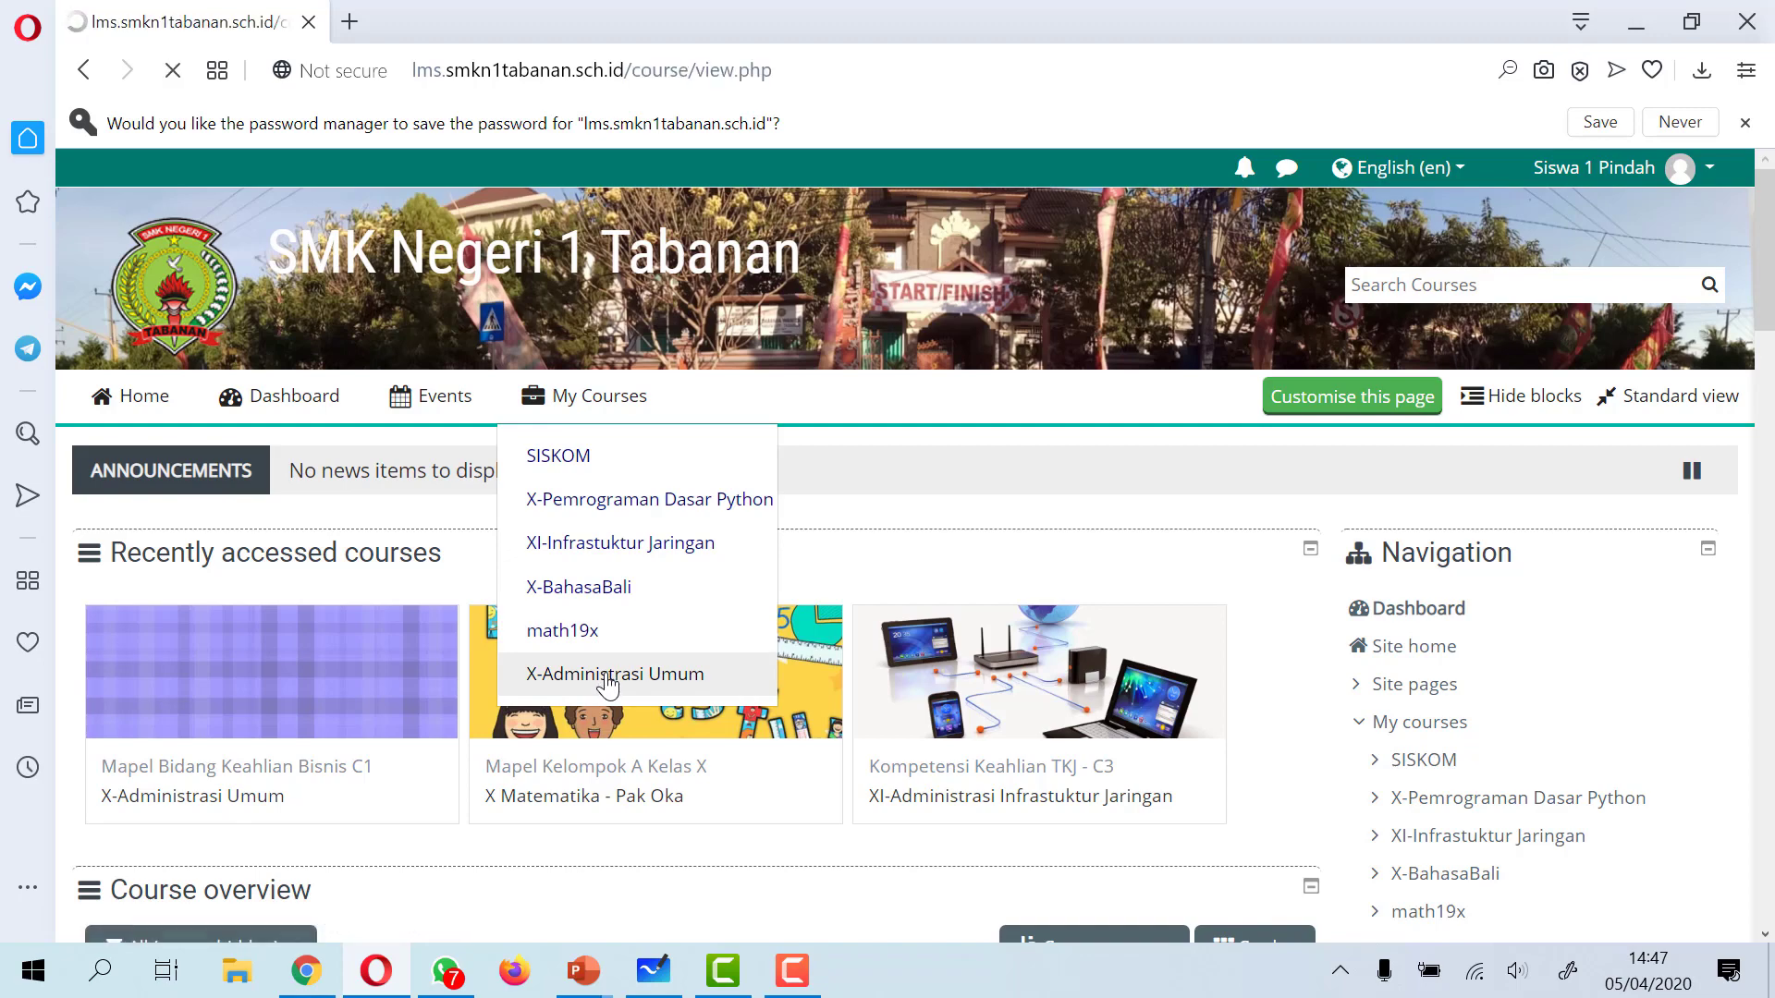
scroll(619, 637, "down", 5)
scroll(619, 444, "up", 2)
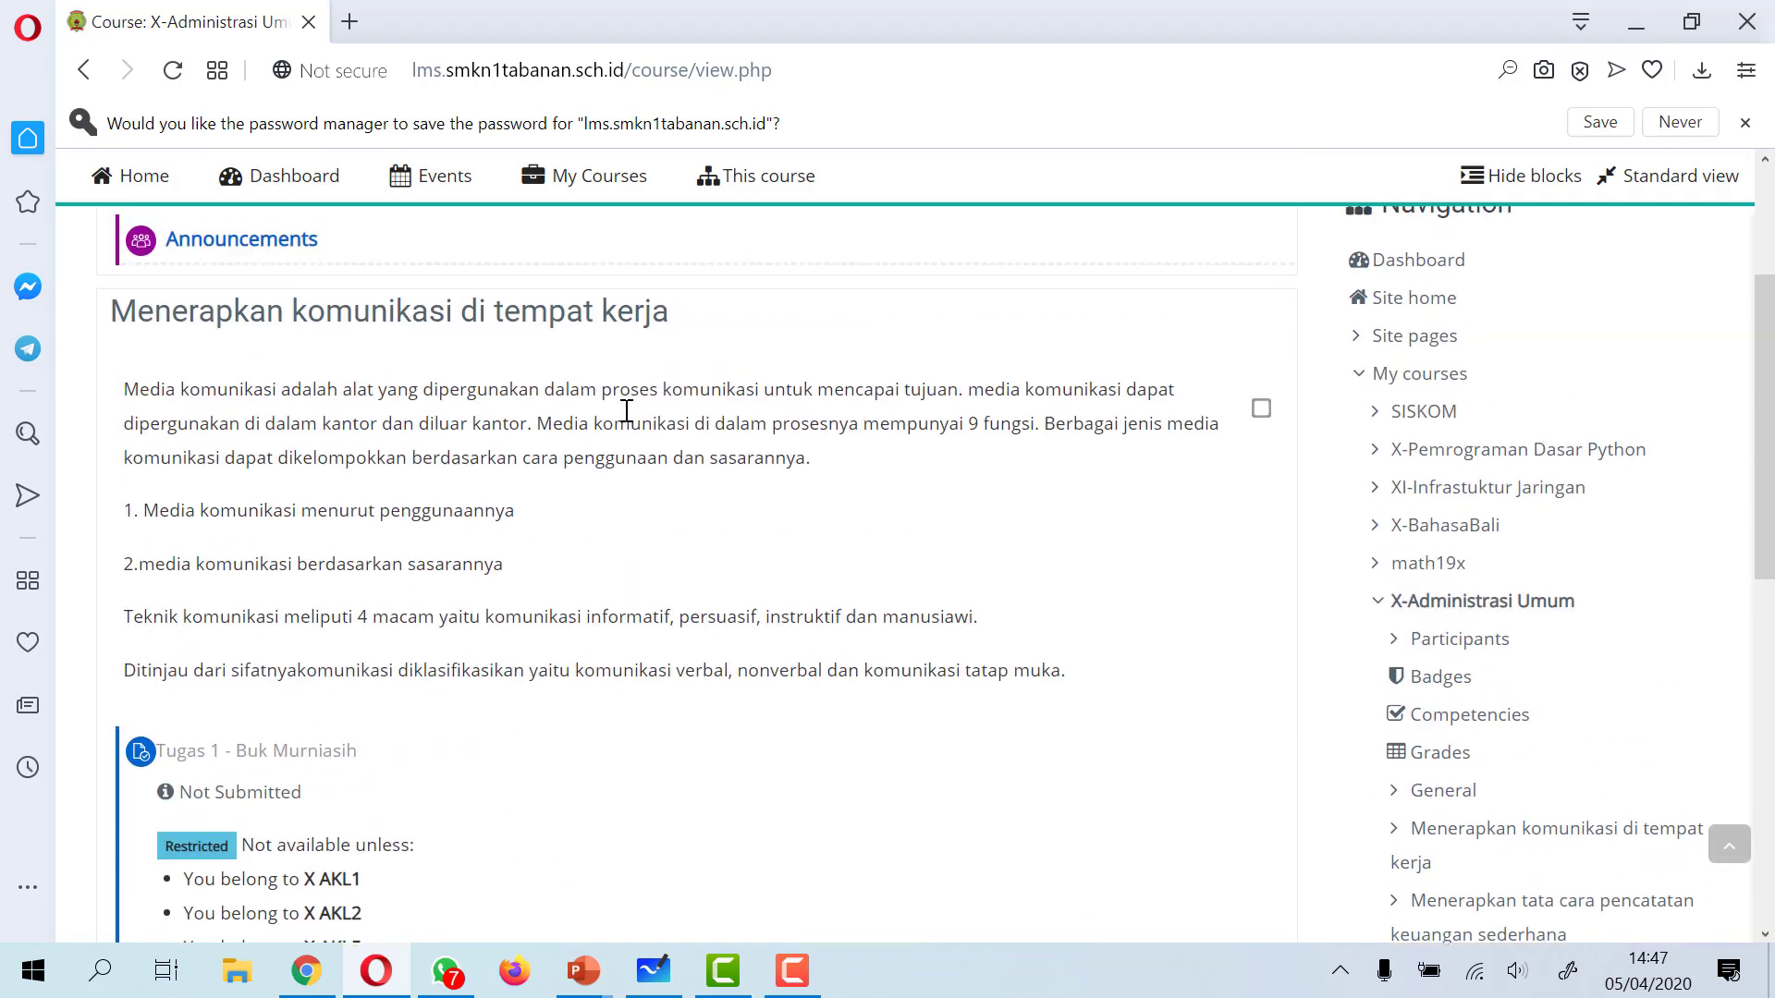
scroll(586, 425, "down", 5)
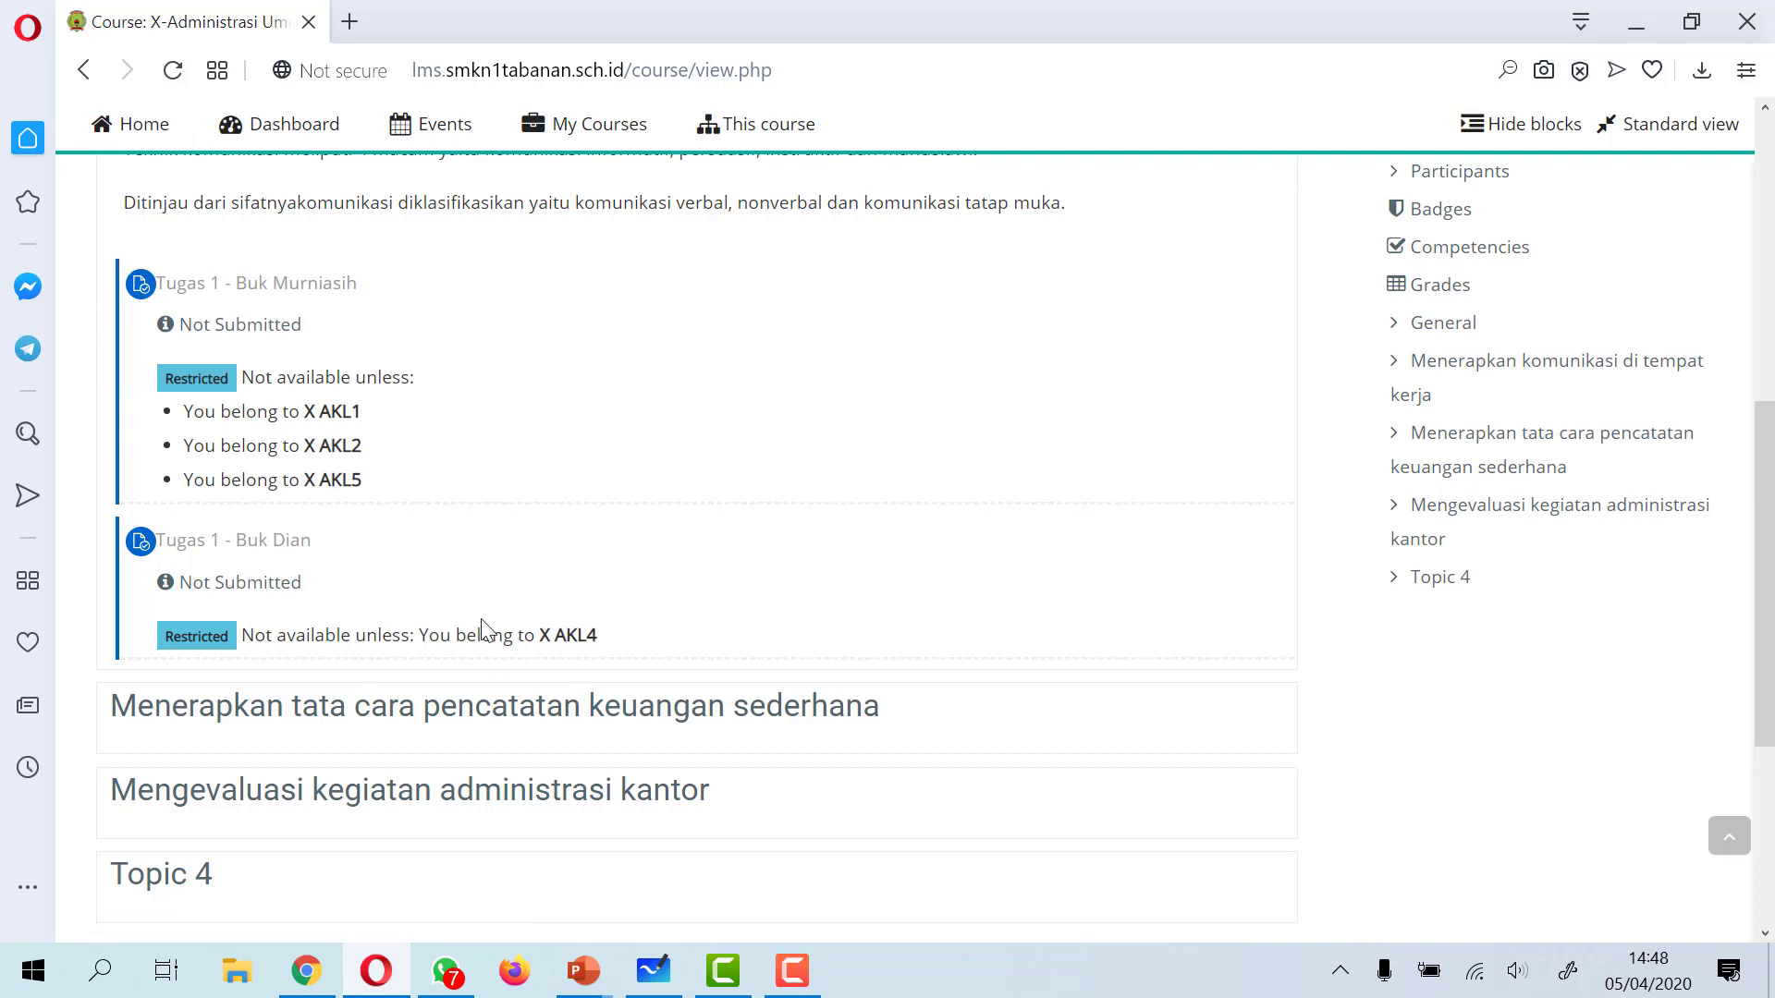
- Switch back to Chrome and open the Restrict access settings of the Tugas 1 assignment restricted to X AKL1, X AKL2 and X AKL5
left_click(310, 984)
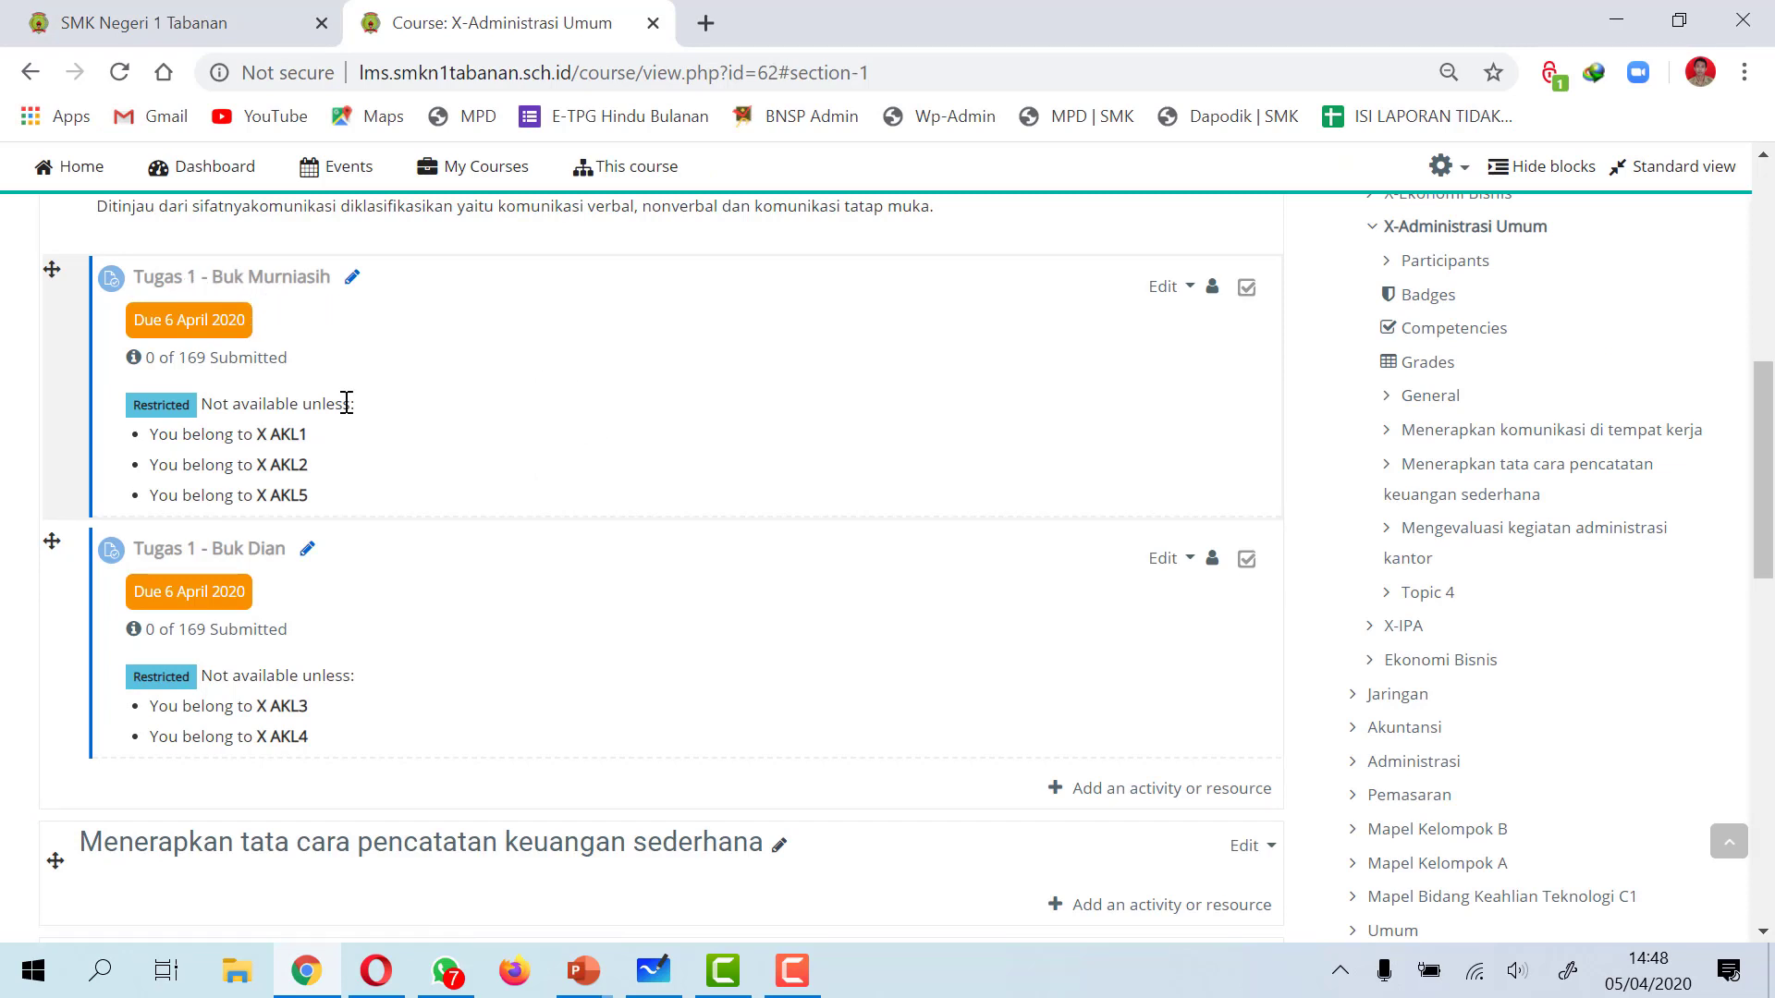
scroll(347, 403, "up", 2)
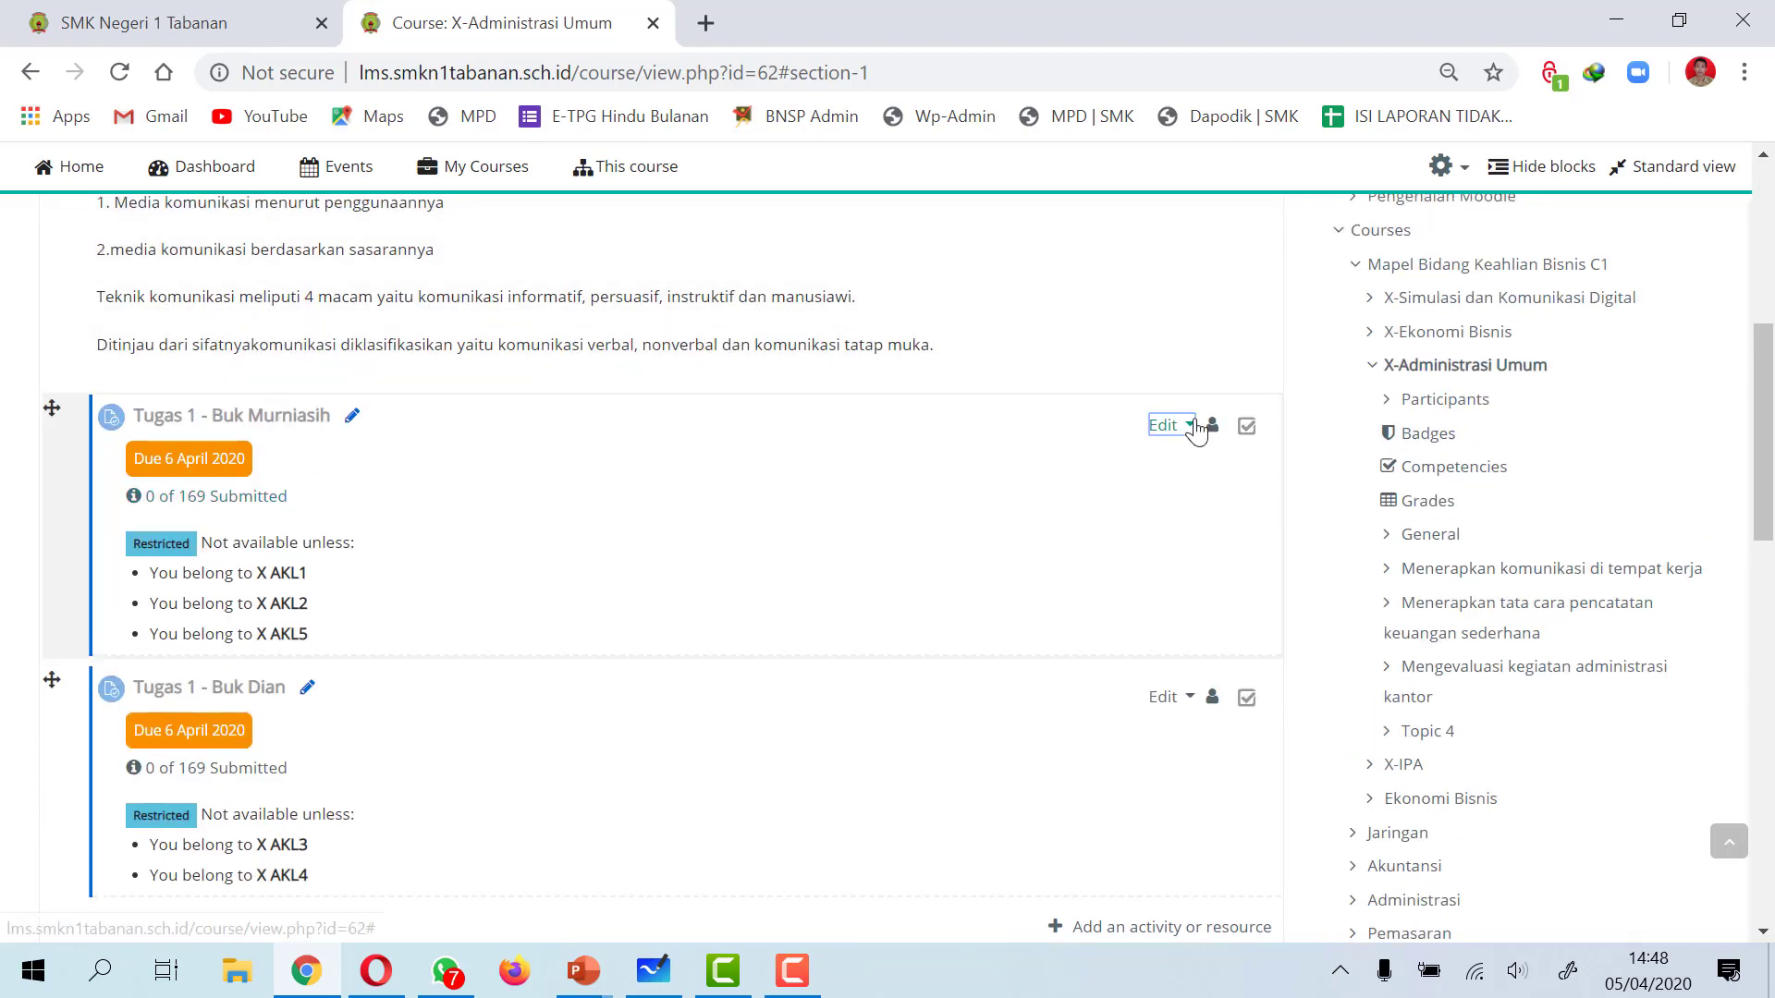
left_click(1192, 425)
left_click(1144, 463)
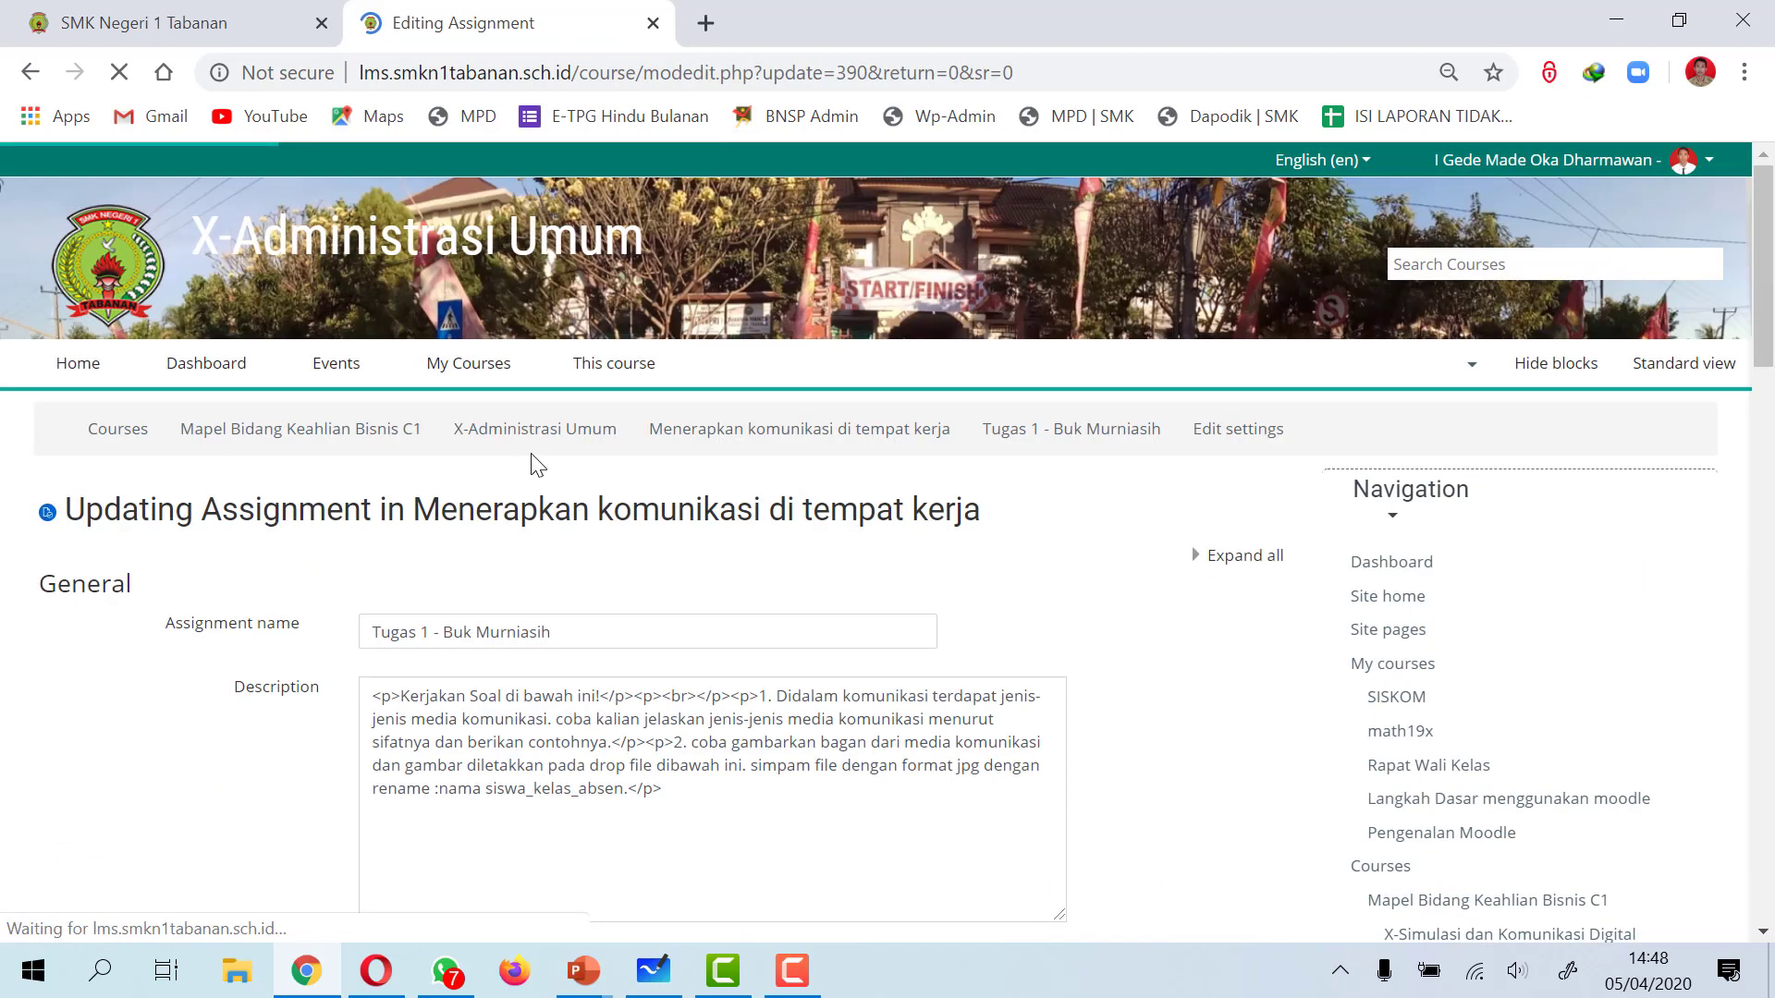
scroll(622, 496, "down", 12)
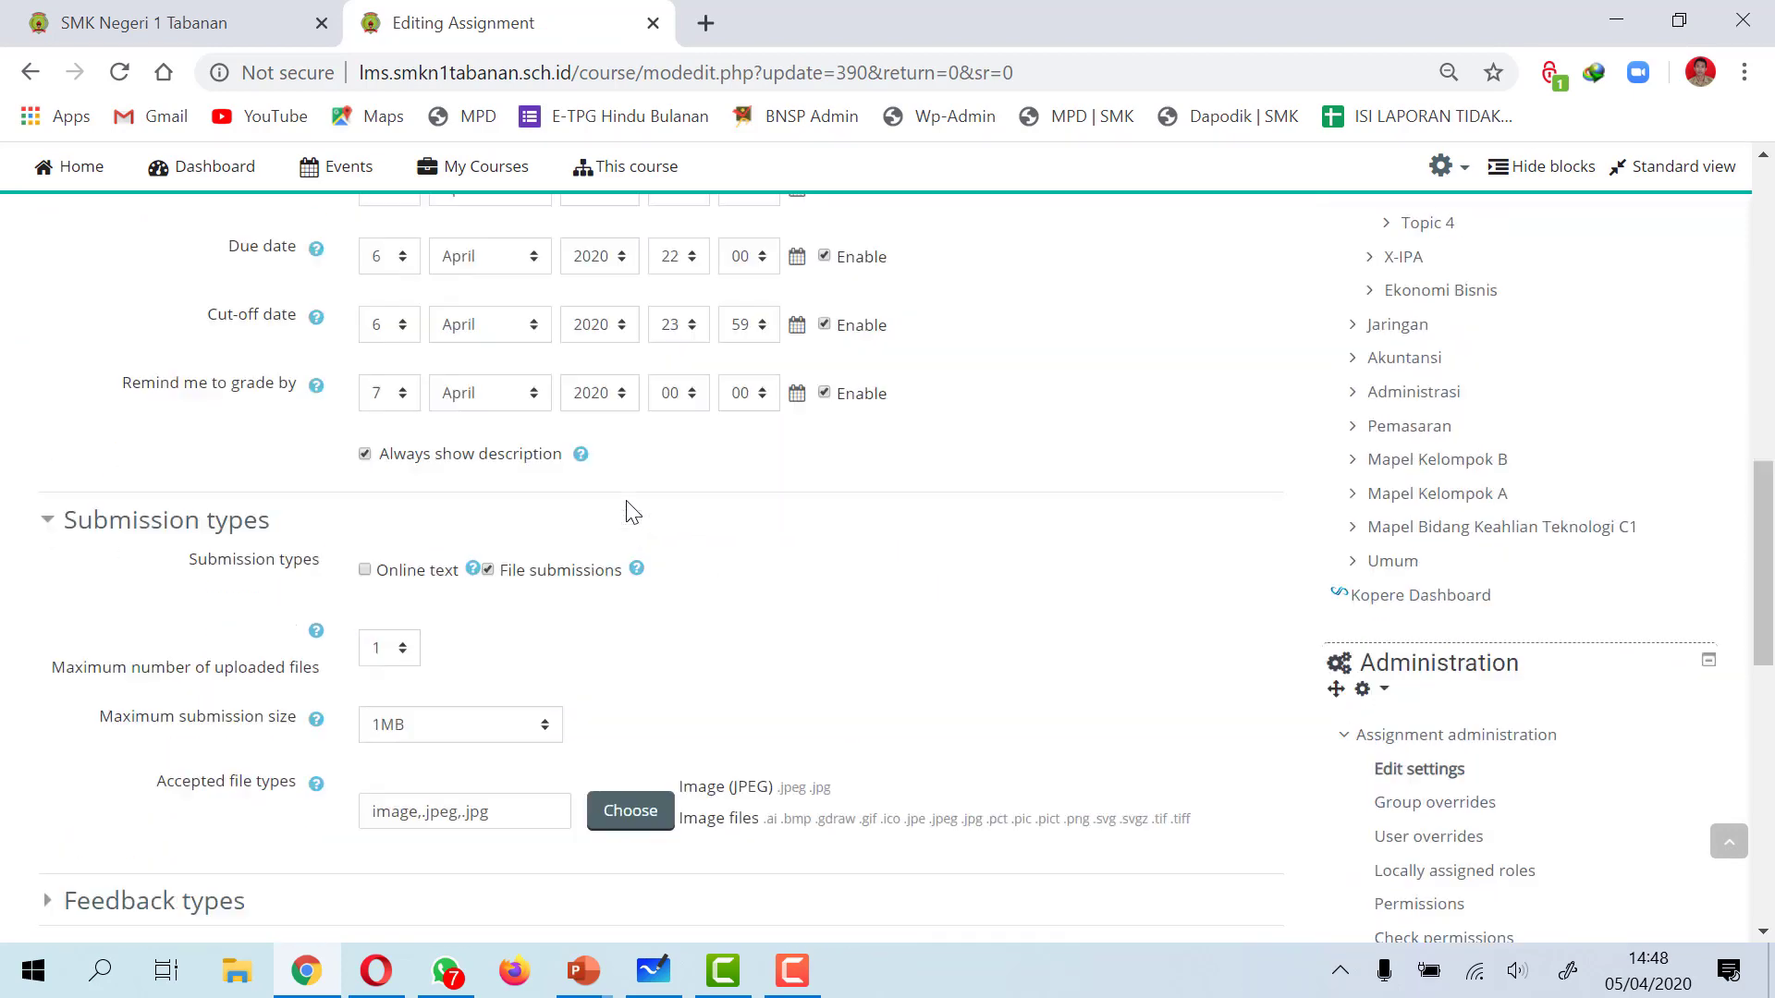
scroll(628, 511, "down", 7)
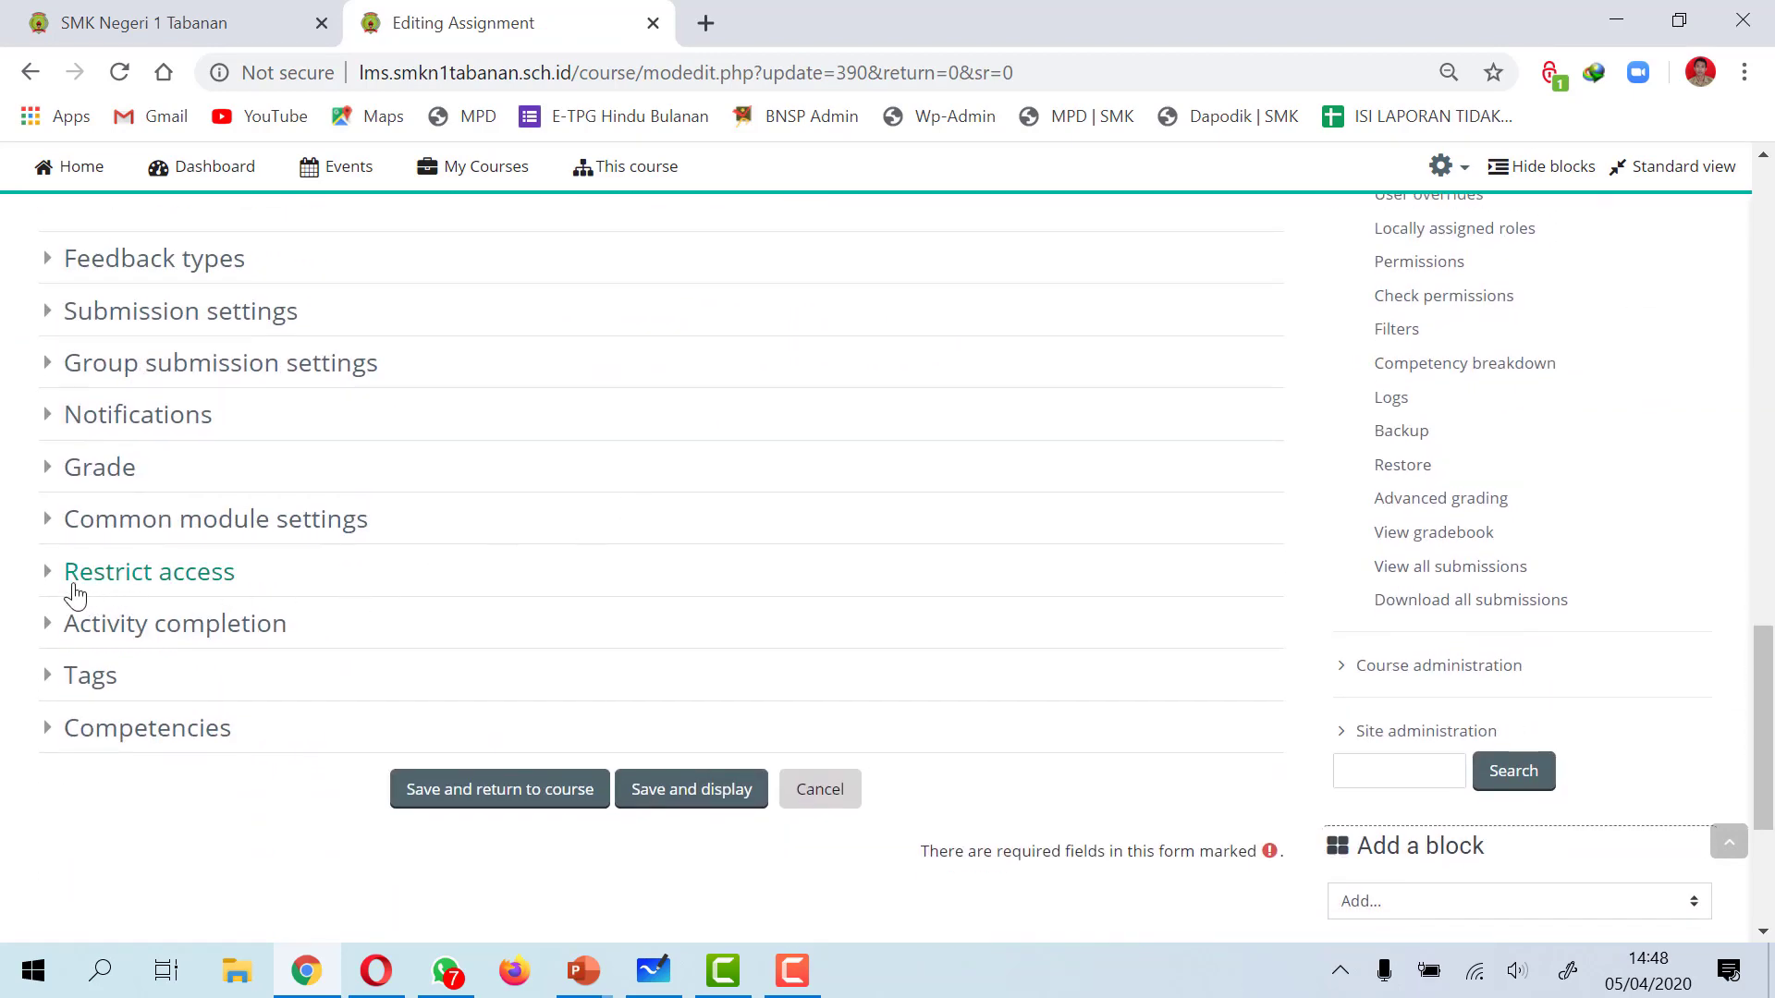
left_click(44, 575)
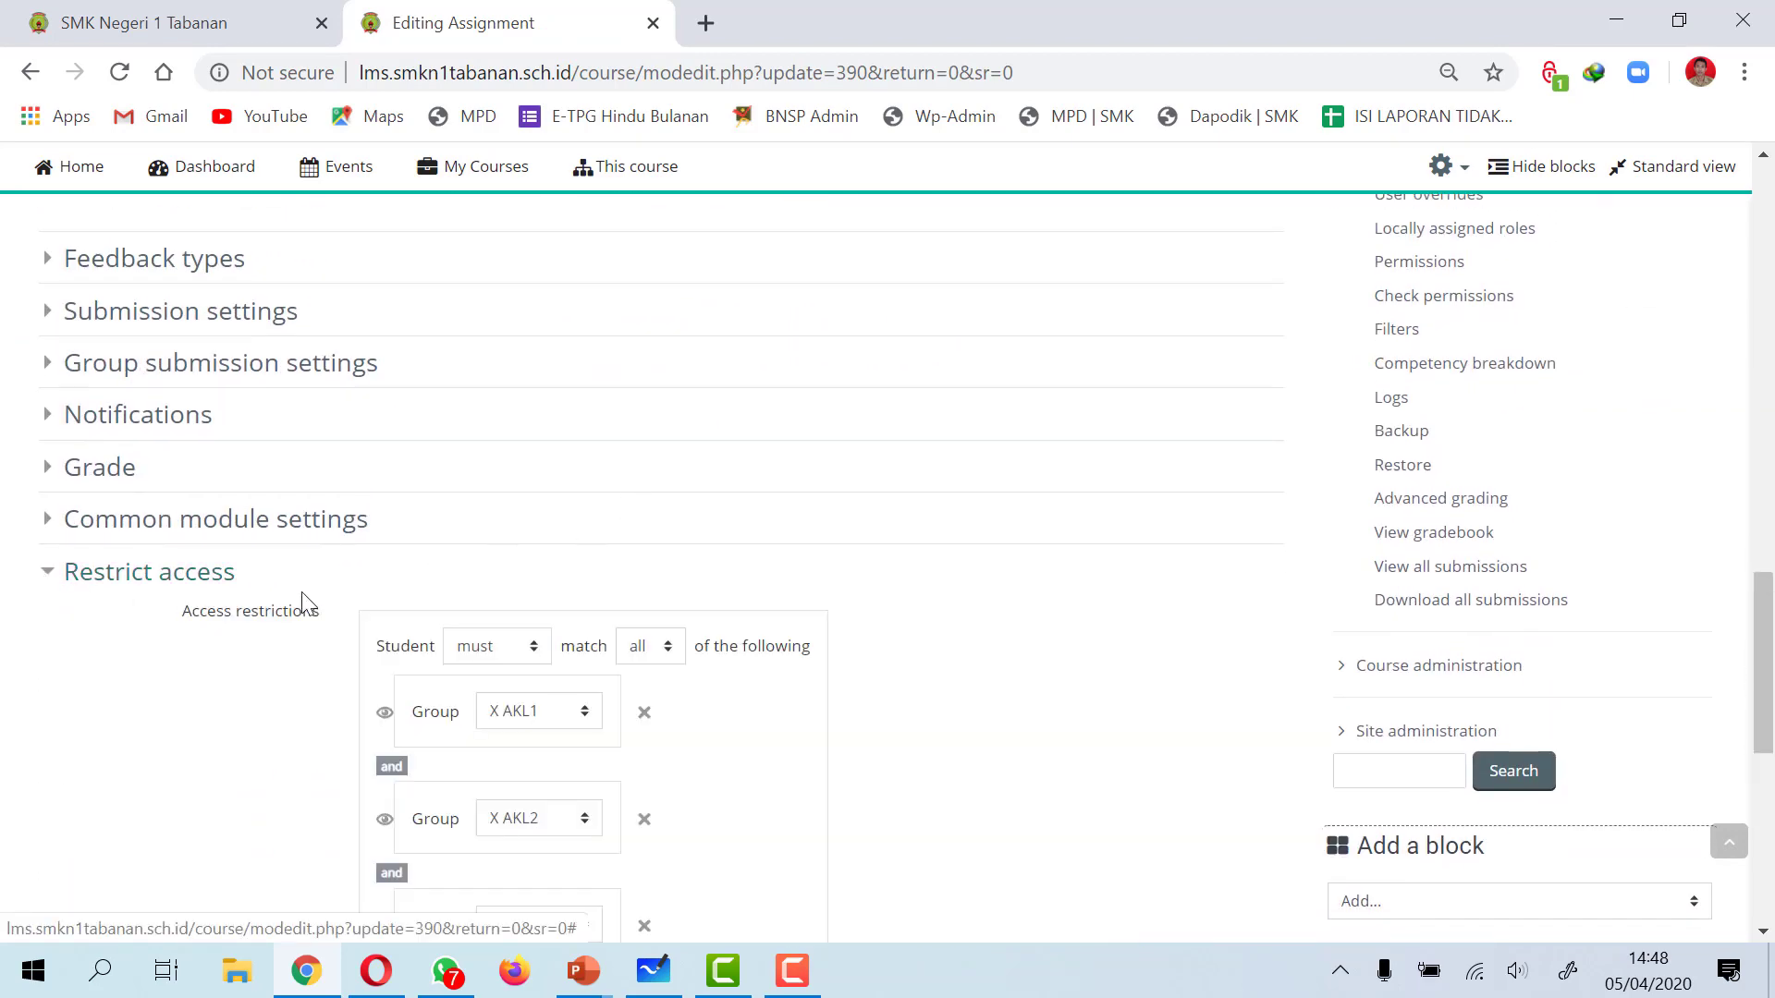
scroll(309, 598, "down", 1)
scroll(638, 574, "down", 1)
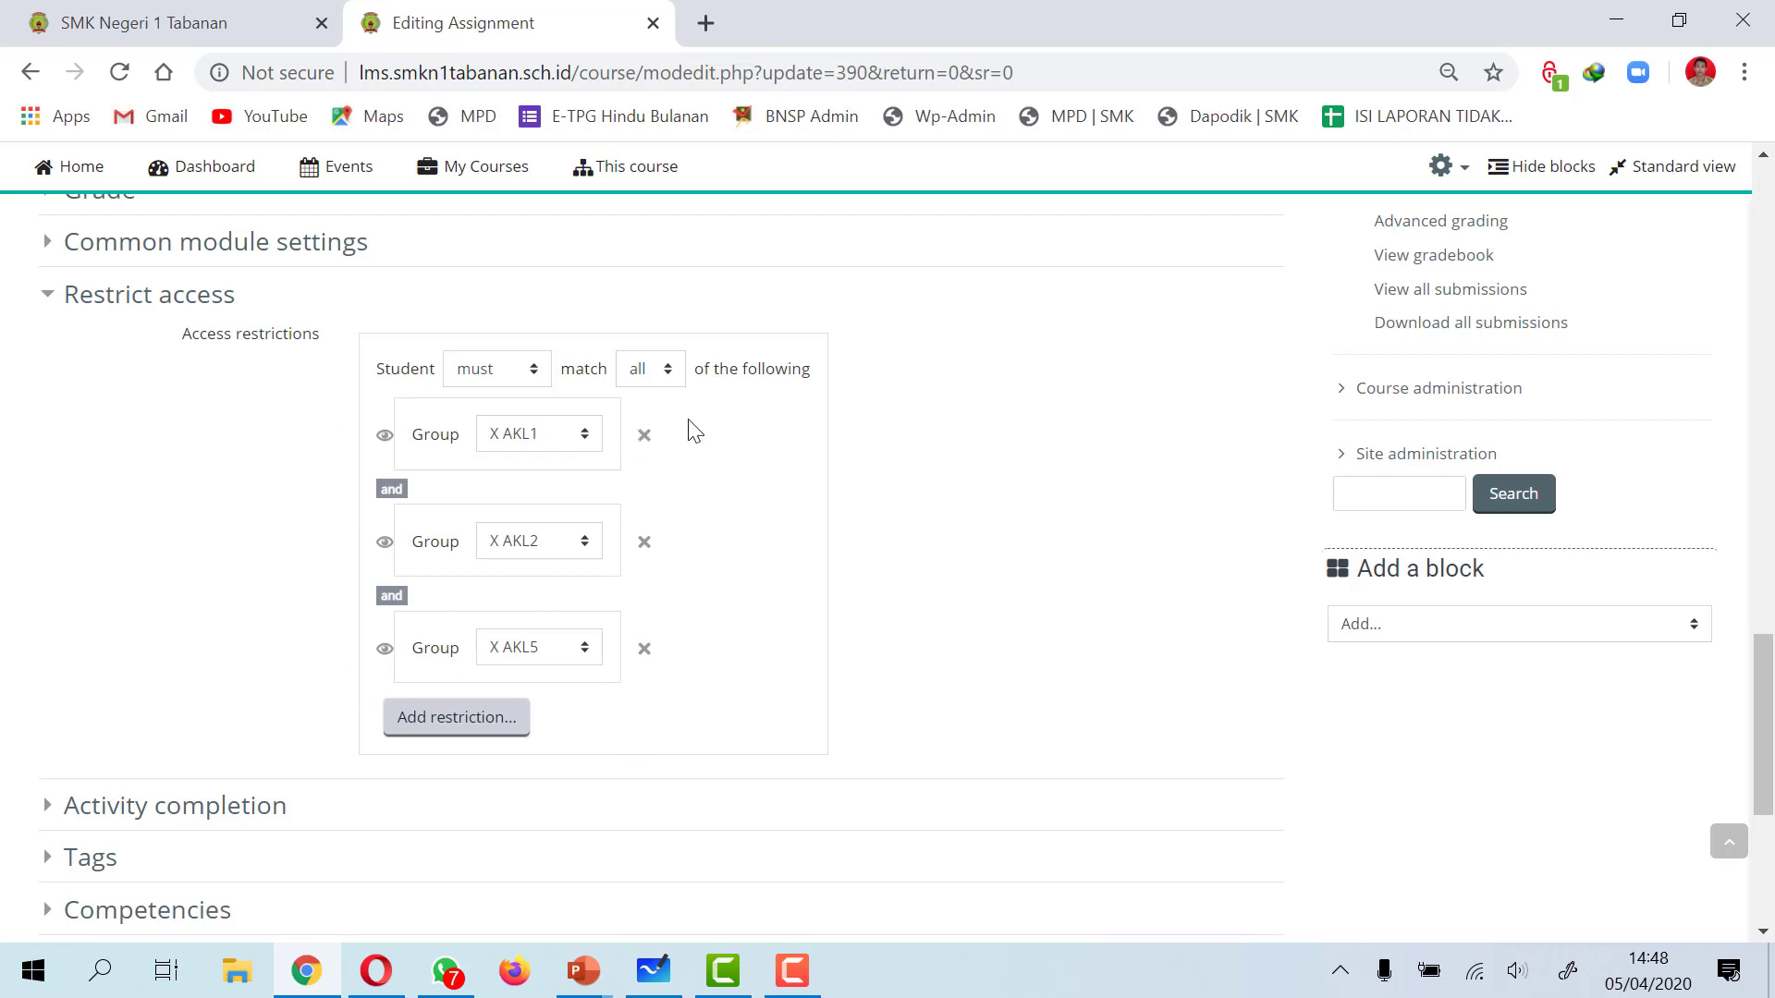
- Require students to match any of the assignment's group restrictions, then save and return to the course
left_click(668, 371)
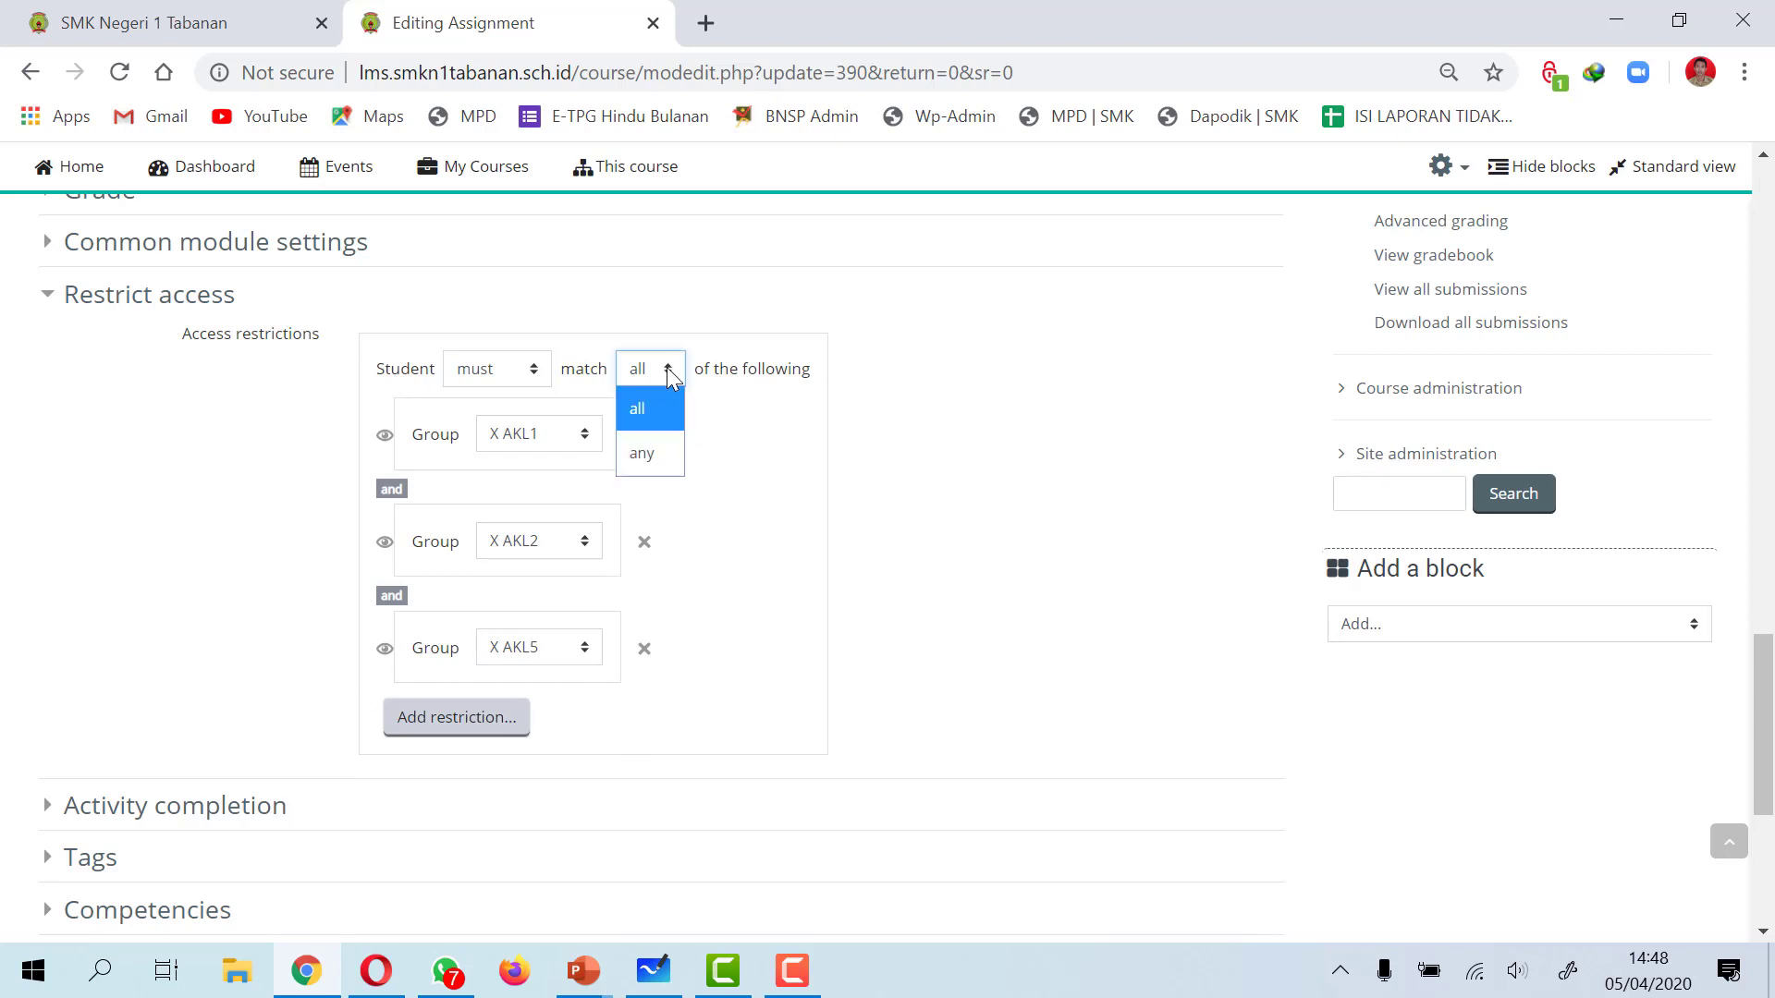
left_click(667, 459)
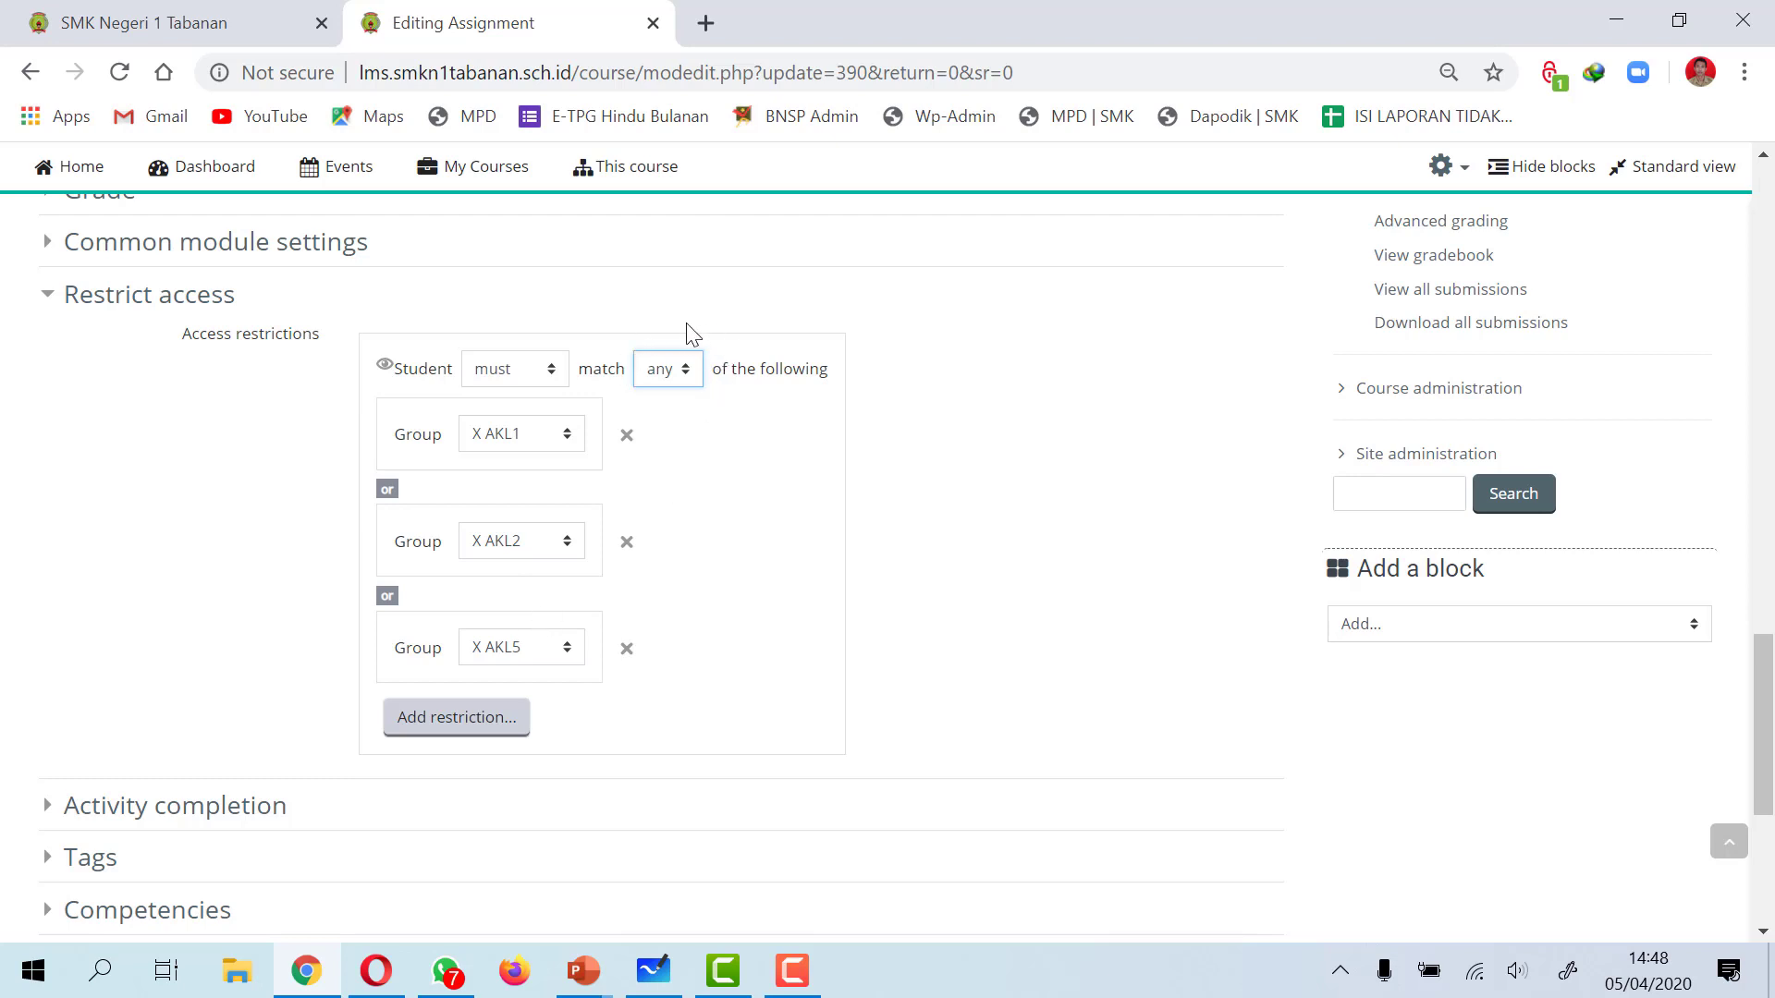
scroll(610, 568, "down", 5)
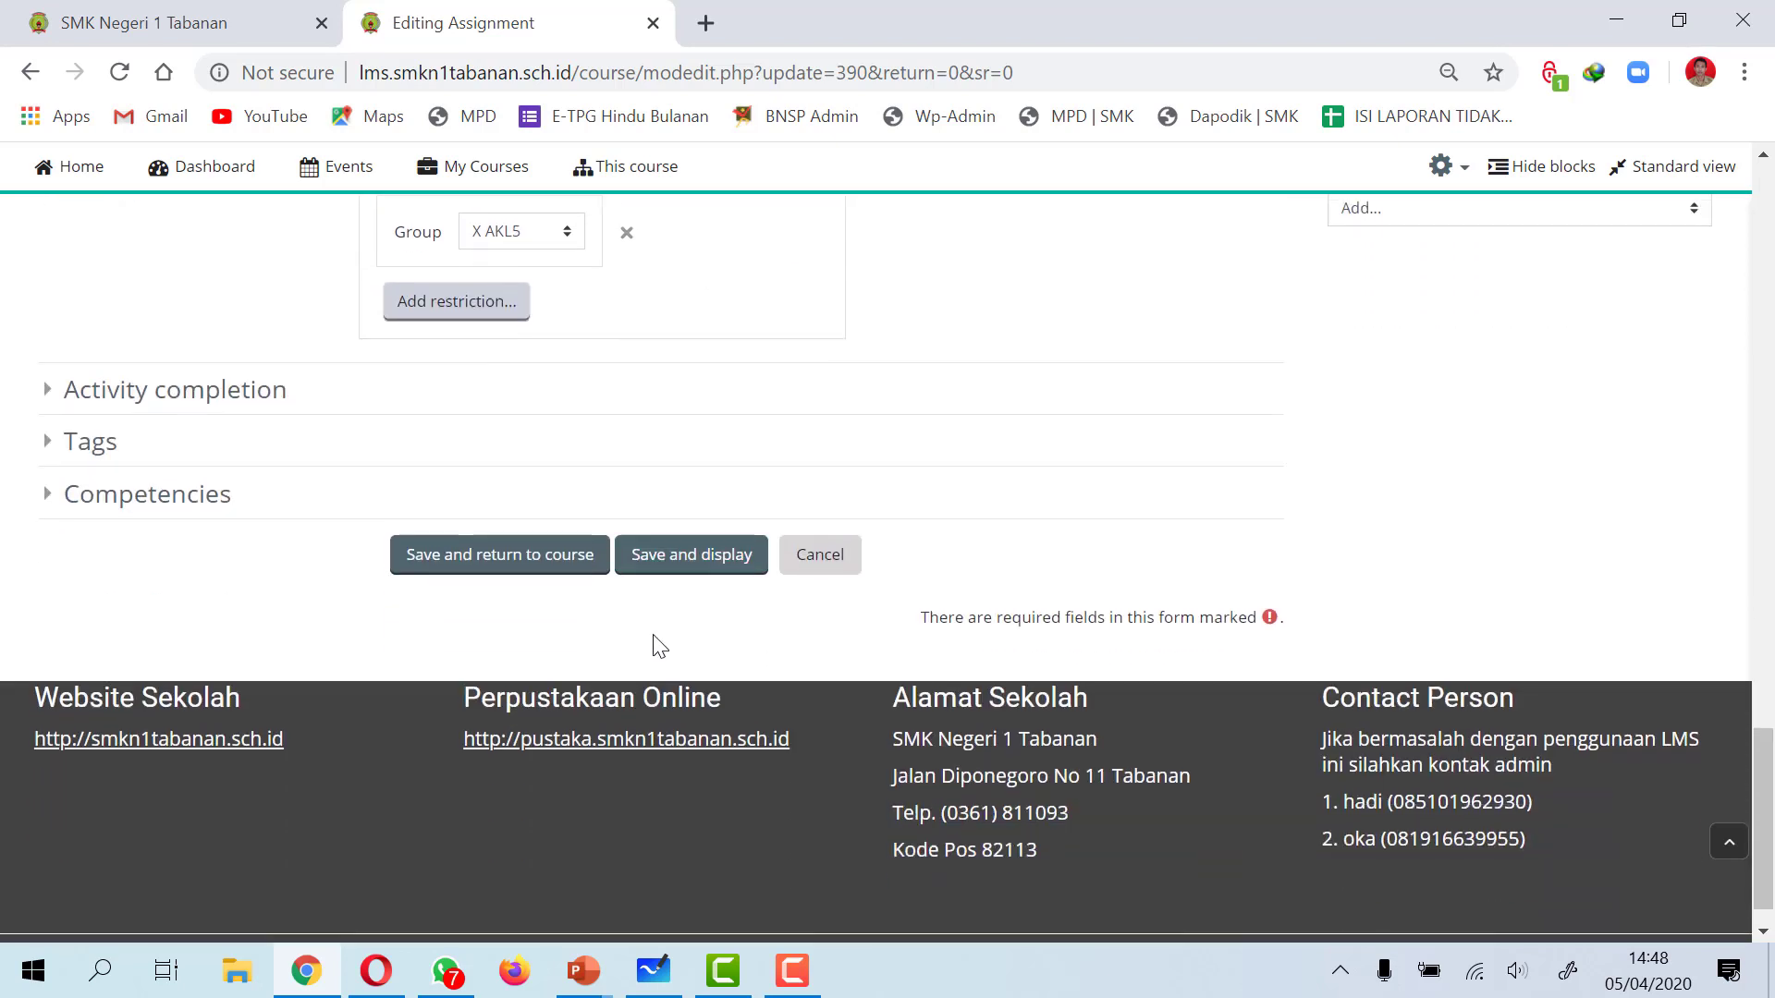
left_click(555, 568)
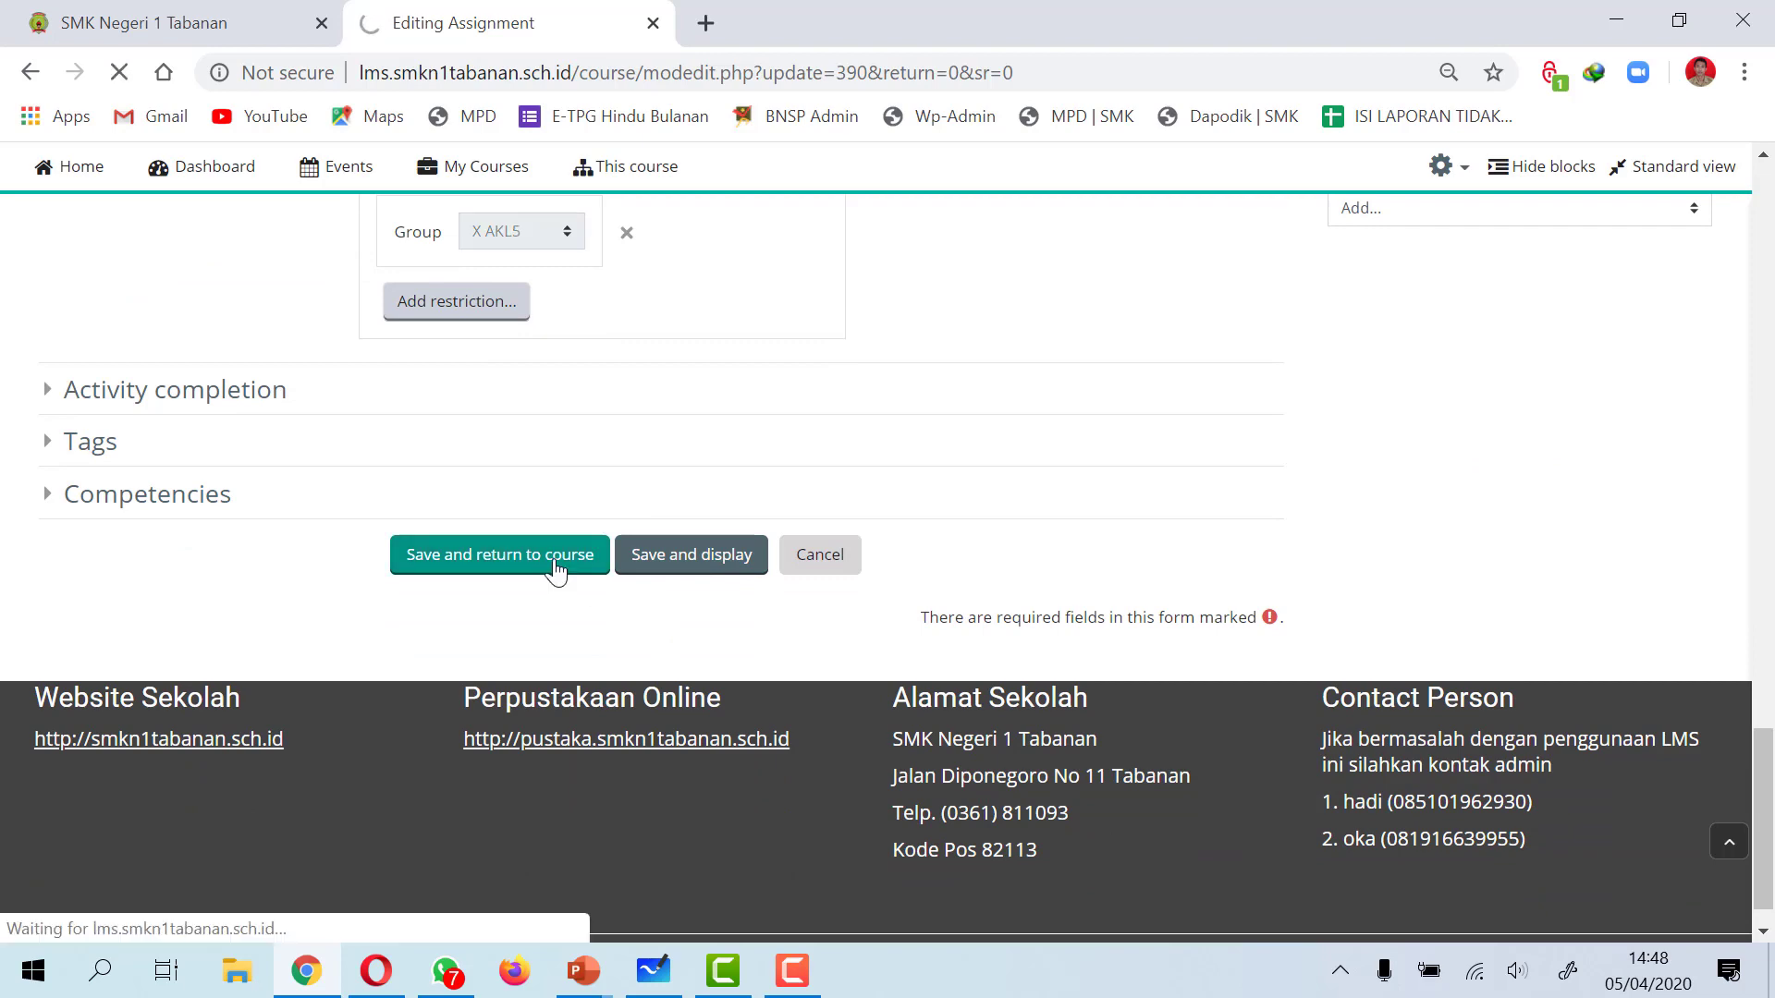
- Open the Restrict access settings of the Tugas 1 assignment limited to groups X AKL3 and X AKL4
scroll(555, 567, "down", 3)
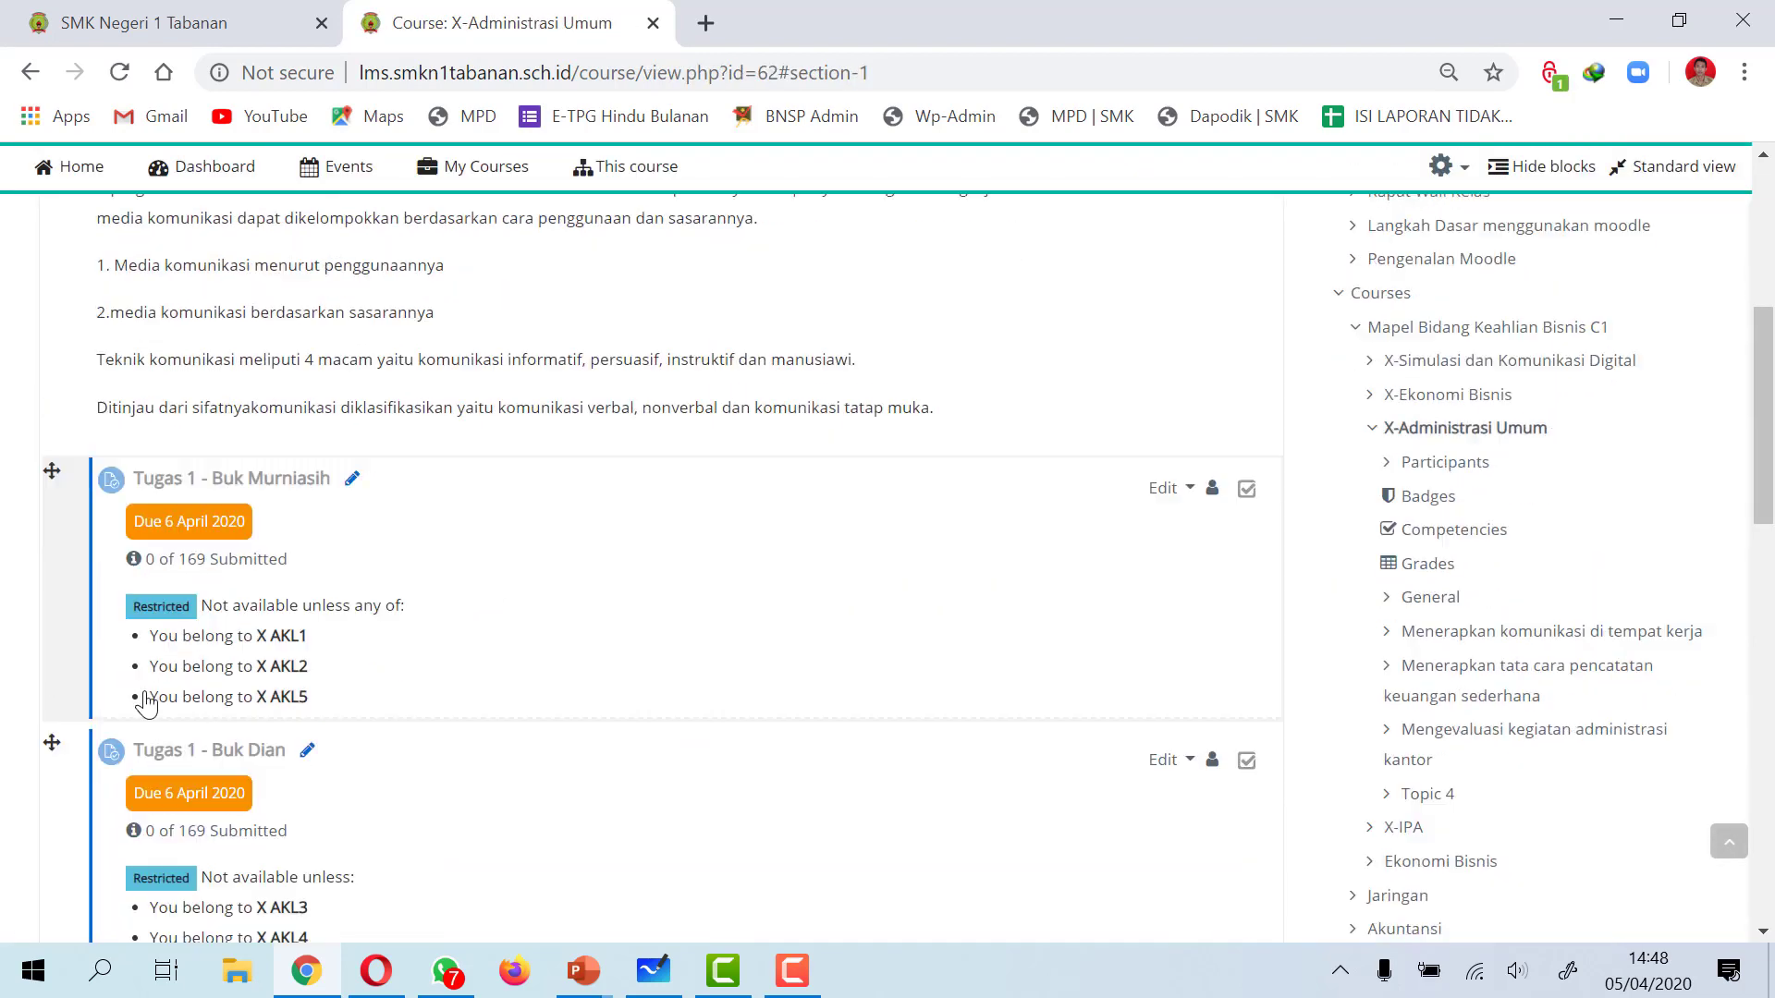
left_click(1183, 560)
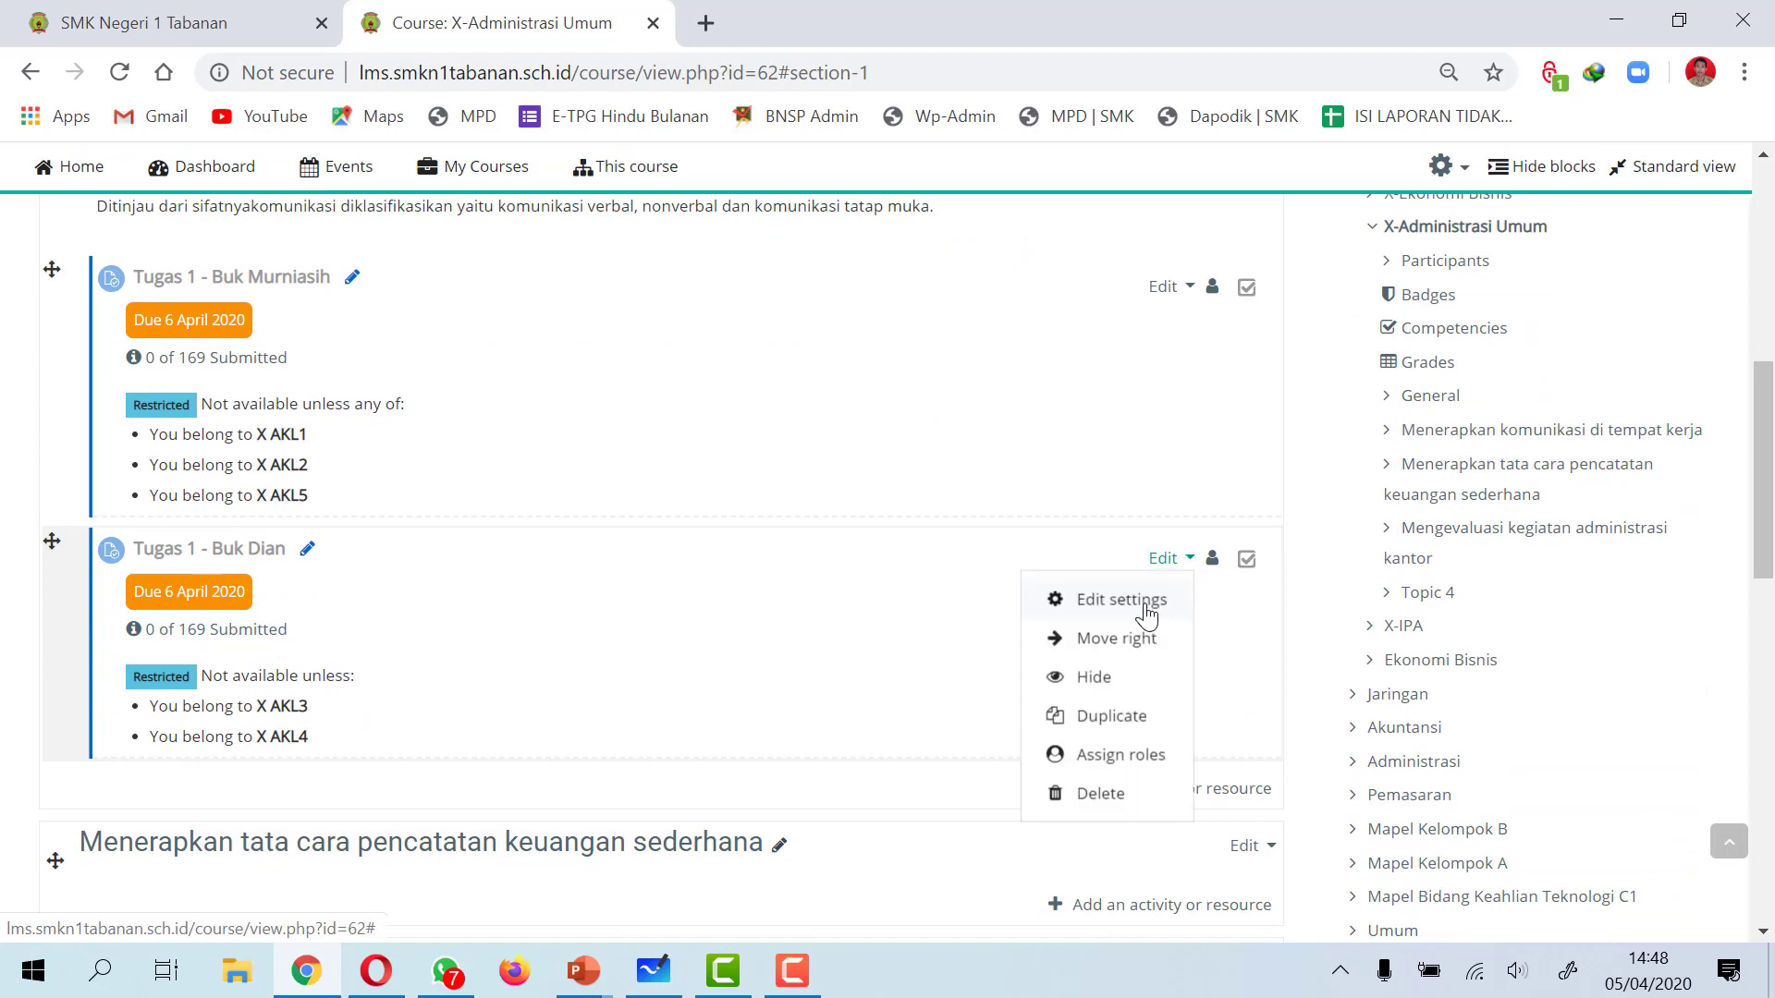
left_click(1141, 602)
scroll(536, 615, "down", 9)
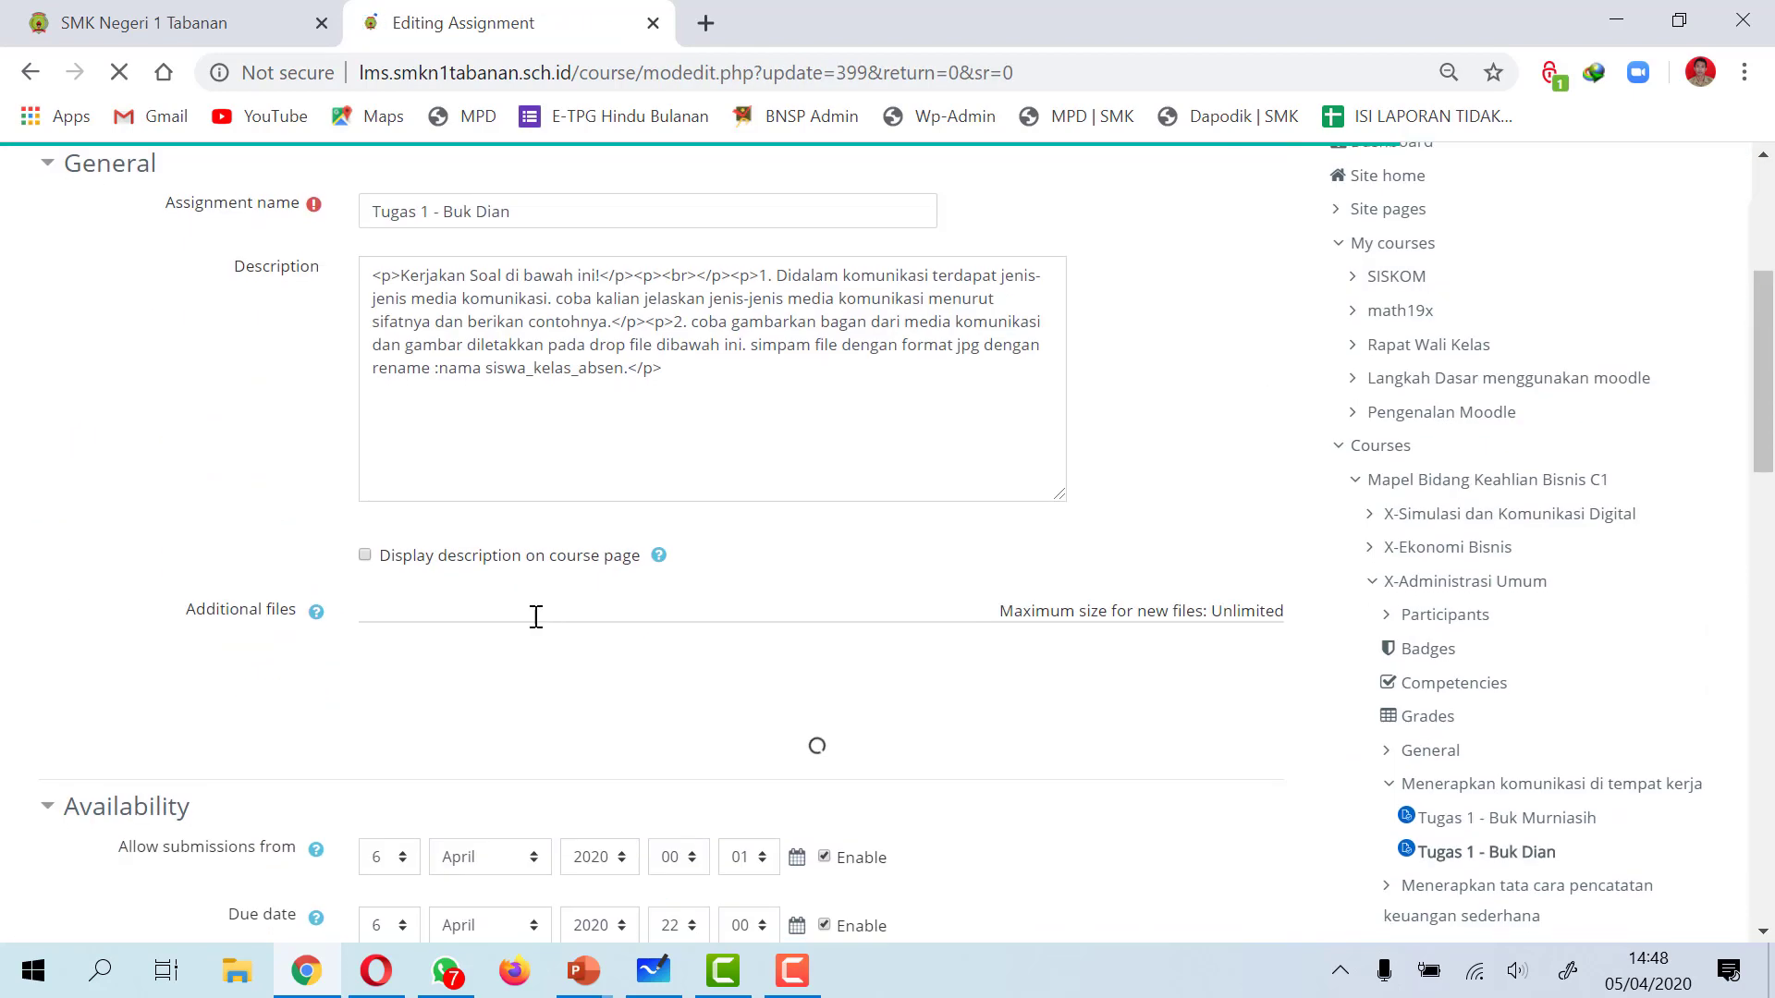
scroll(539, 636, "down", 8)
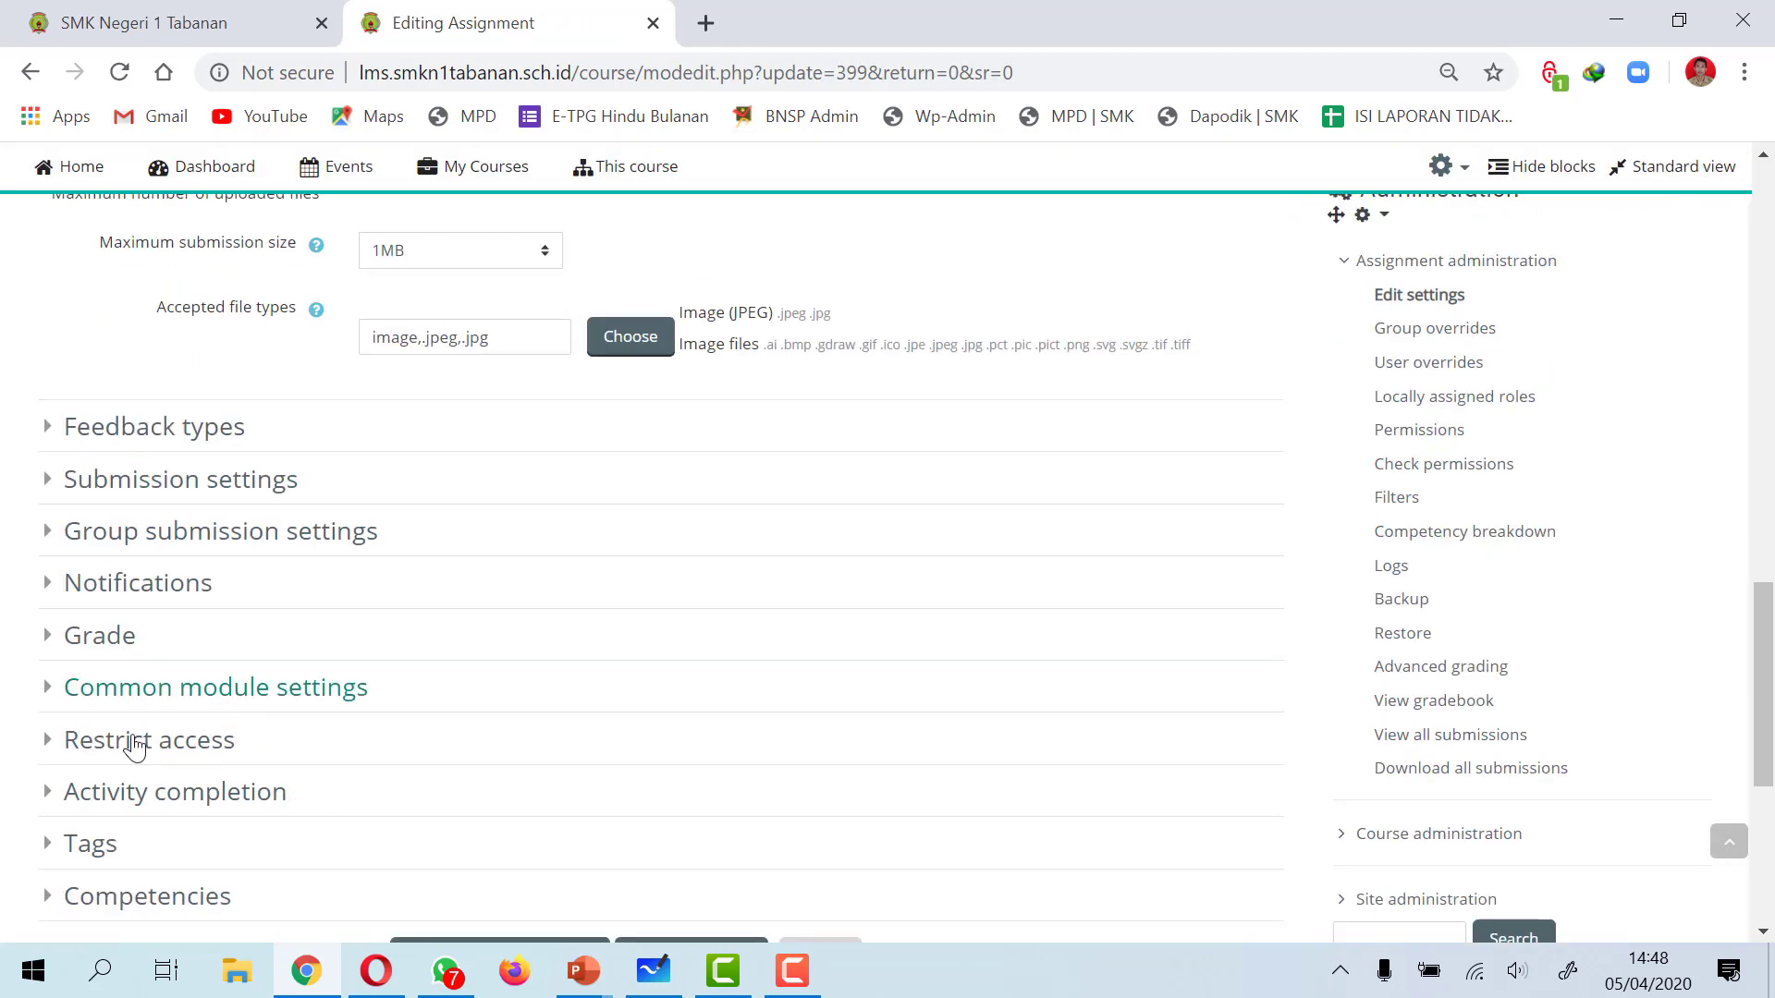
left_click(46, 747)
scroll(506, 723, "down", 3)
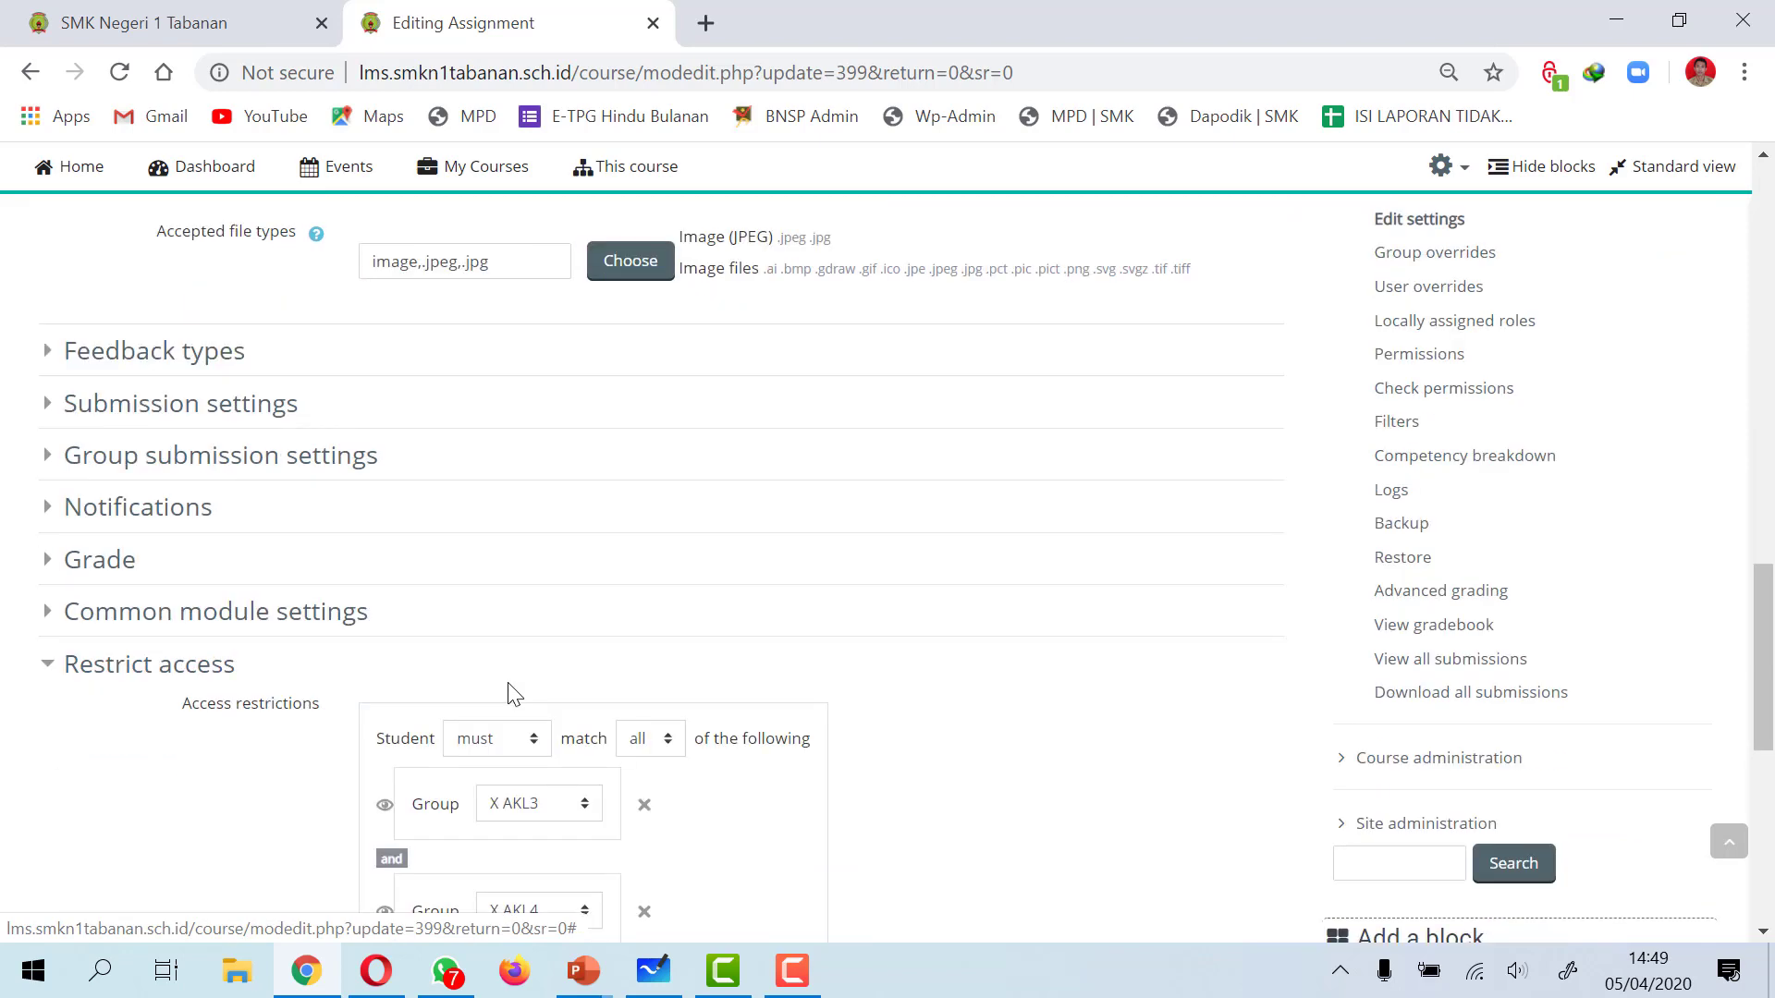
- Require students to match any of the X AKL3 and X AKL4 group restrictions, then save and return to the course
left_click(673, 548)
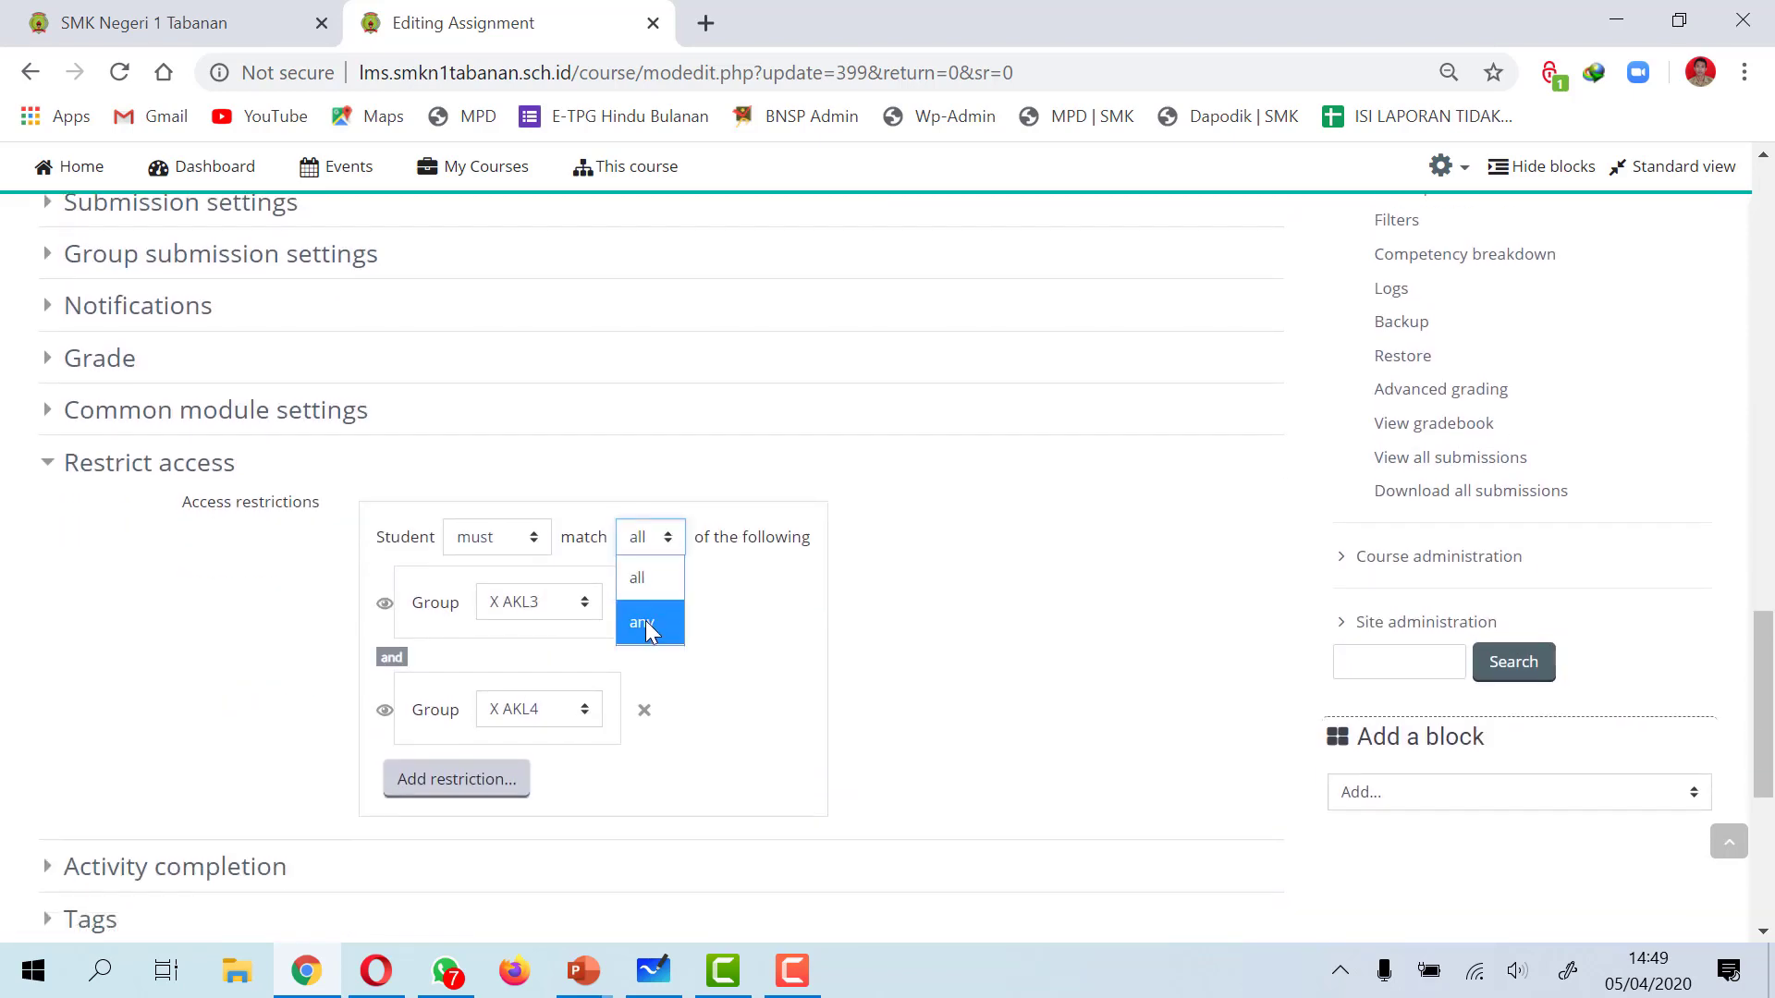
left_click(645, 619)
scroll(396, 678, "down", 3)
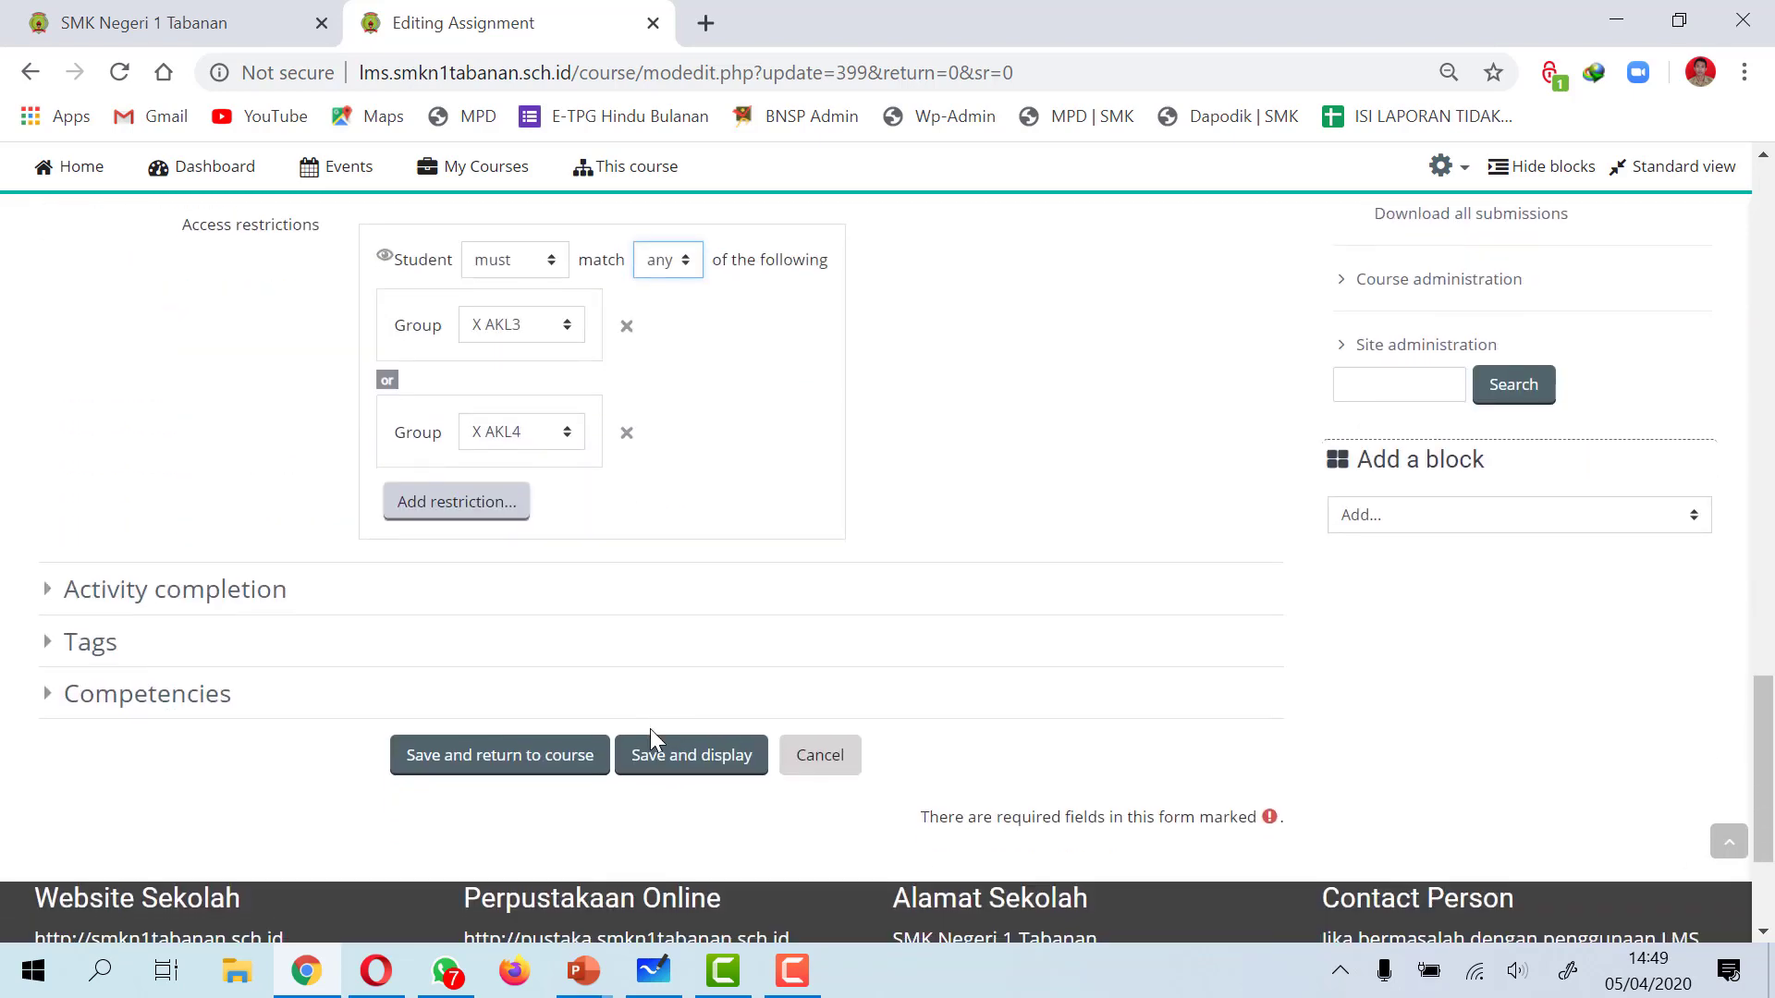
left_click(507, 765)
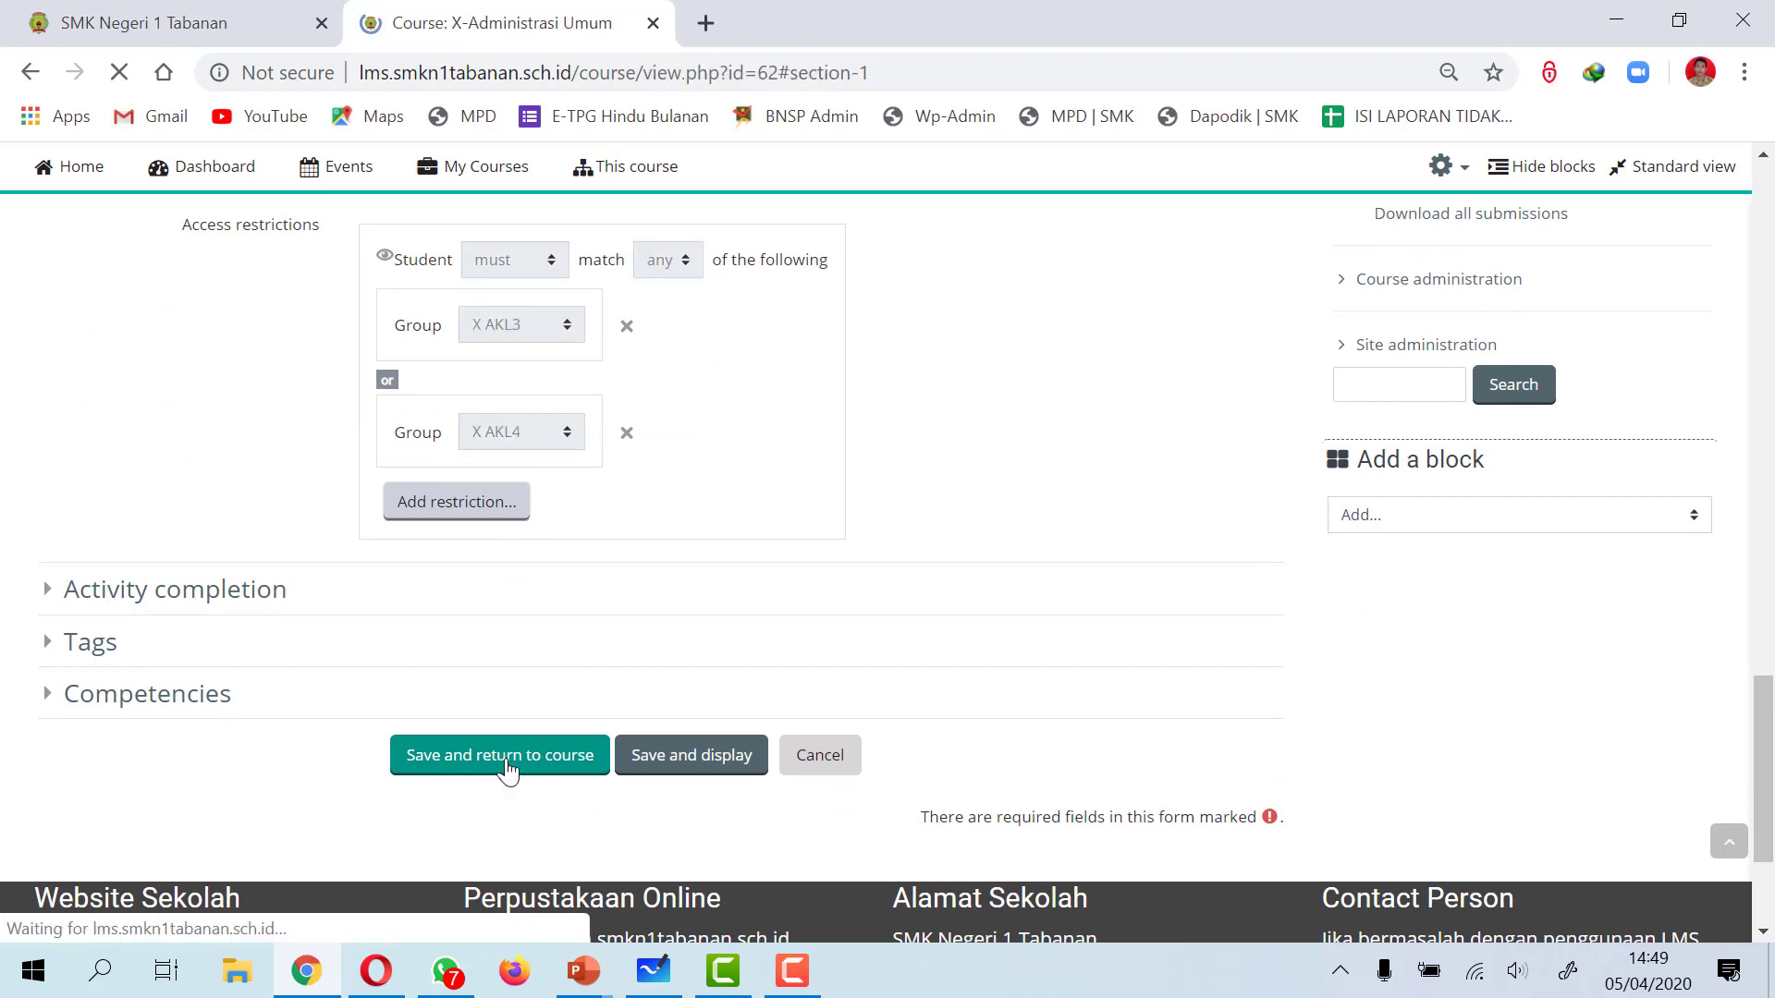
scroll(712, 554, "down", 5)
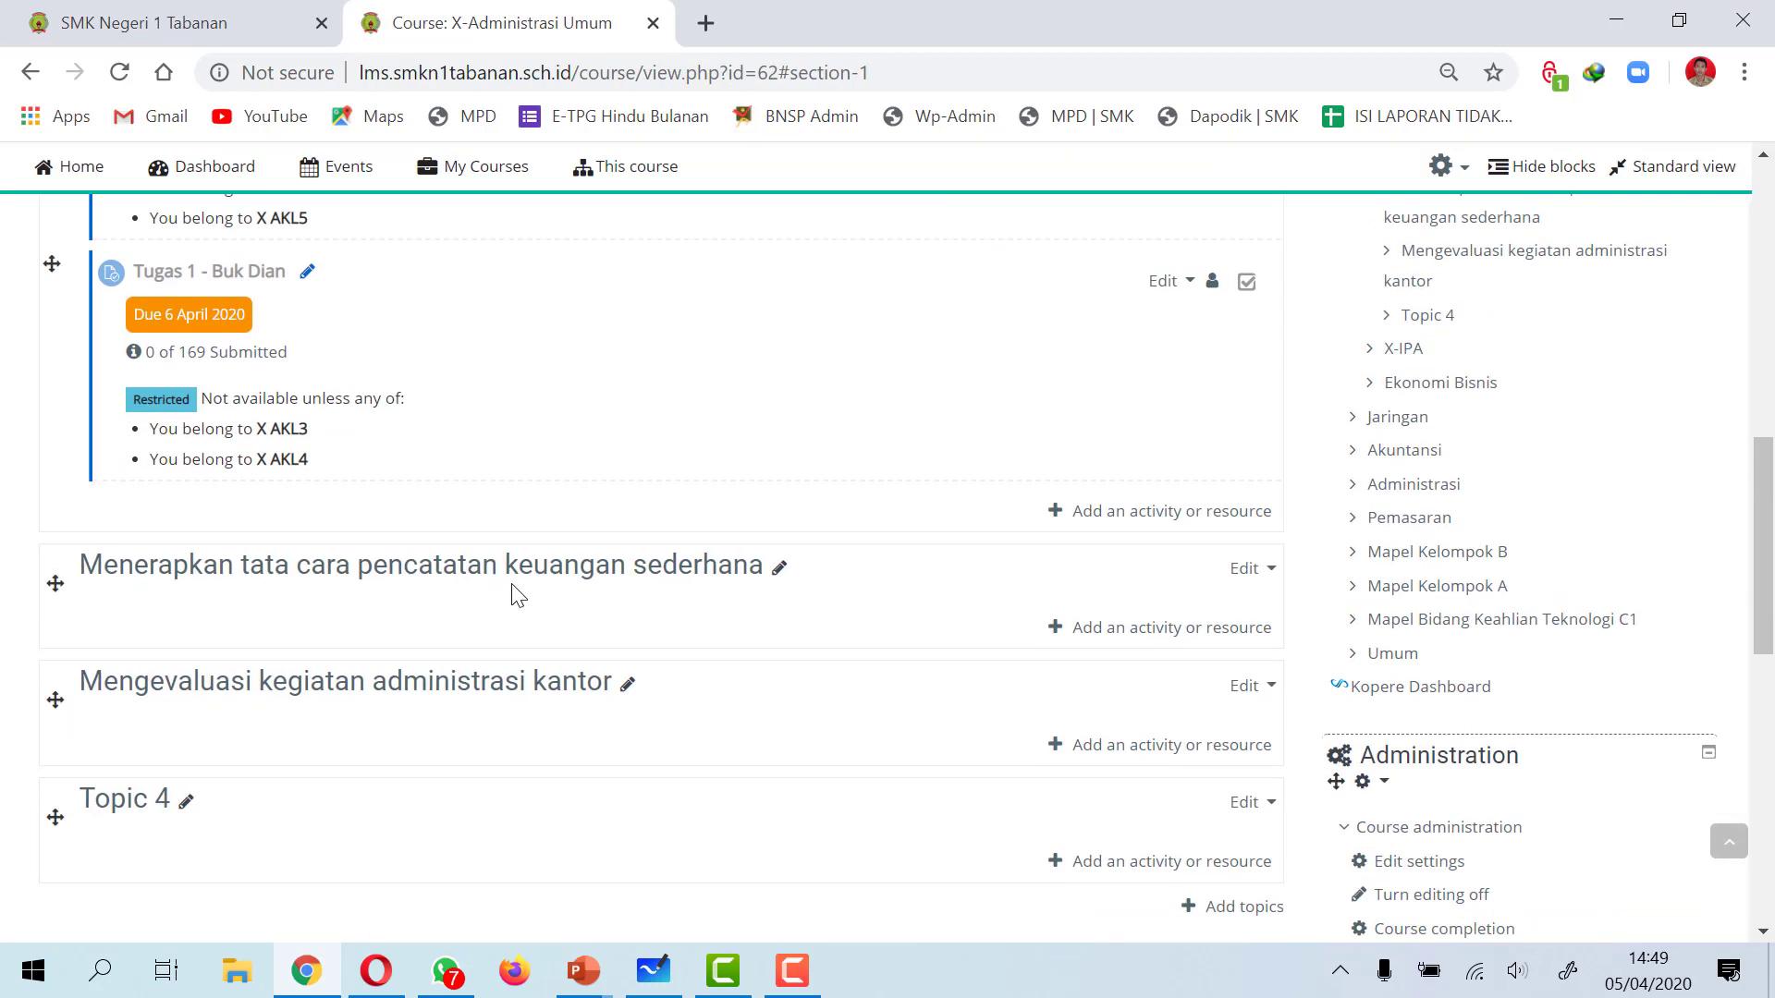
scroll(500, 633, "up", 1)
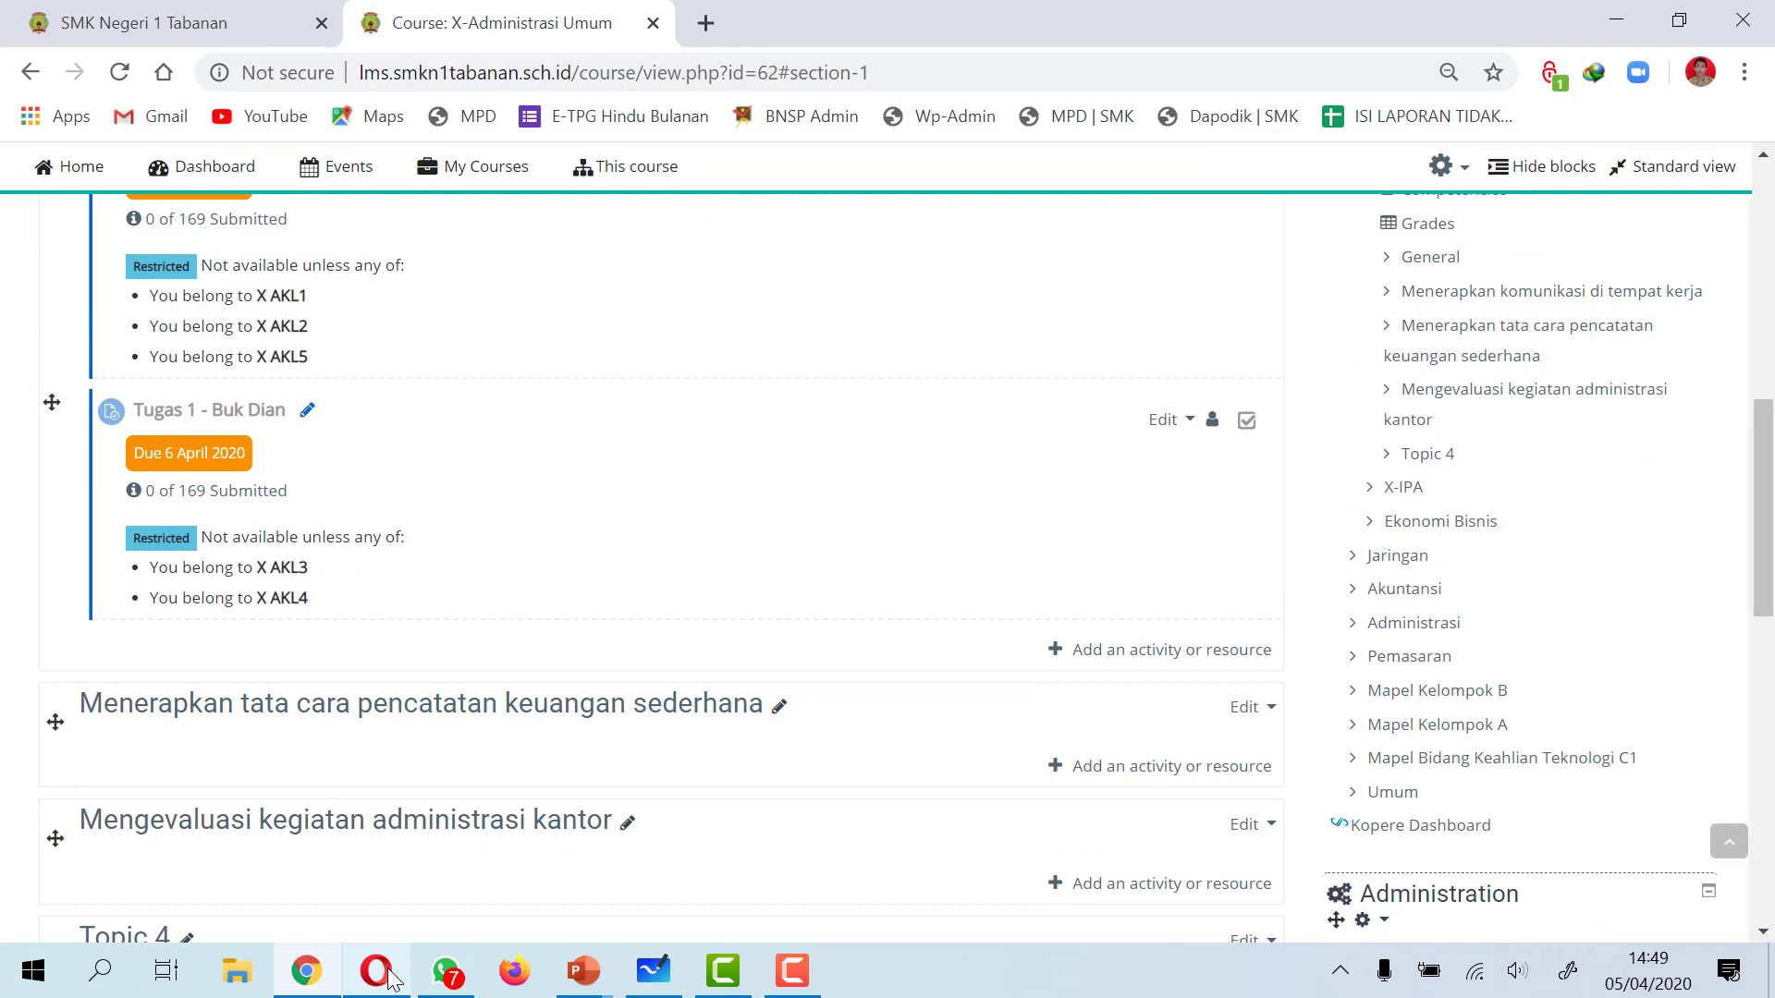
- Switch to Opera and reload the student's X-Administrasi Umum course page to check access to both Tugas 1 assignments
left_click(376, 971)
scroll(448, 595, "up", 3)
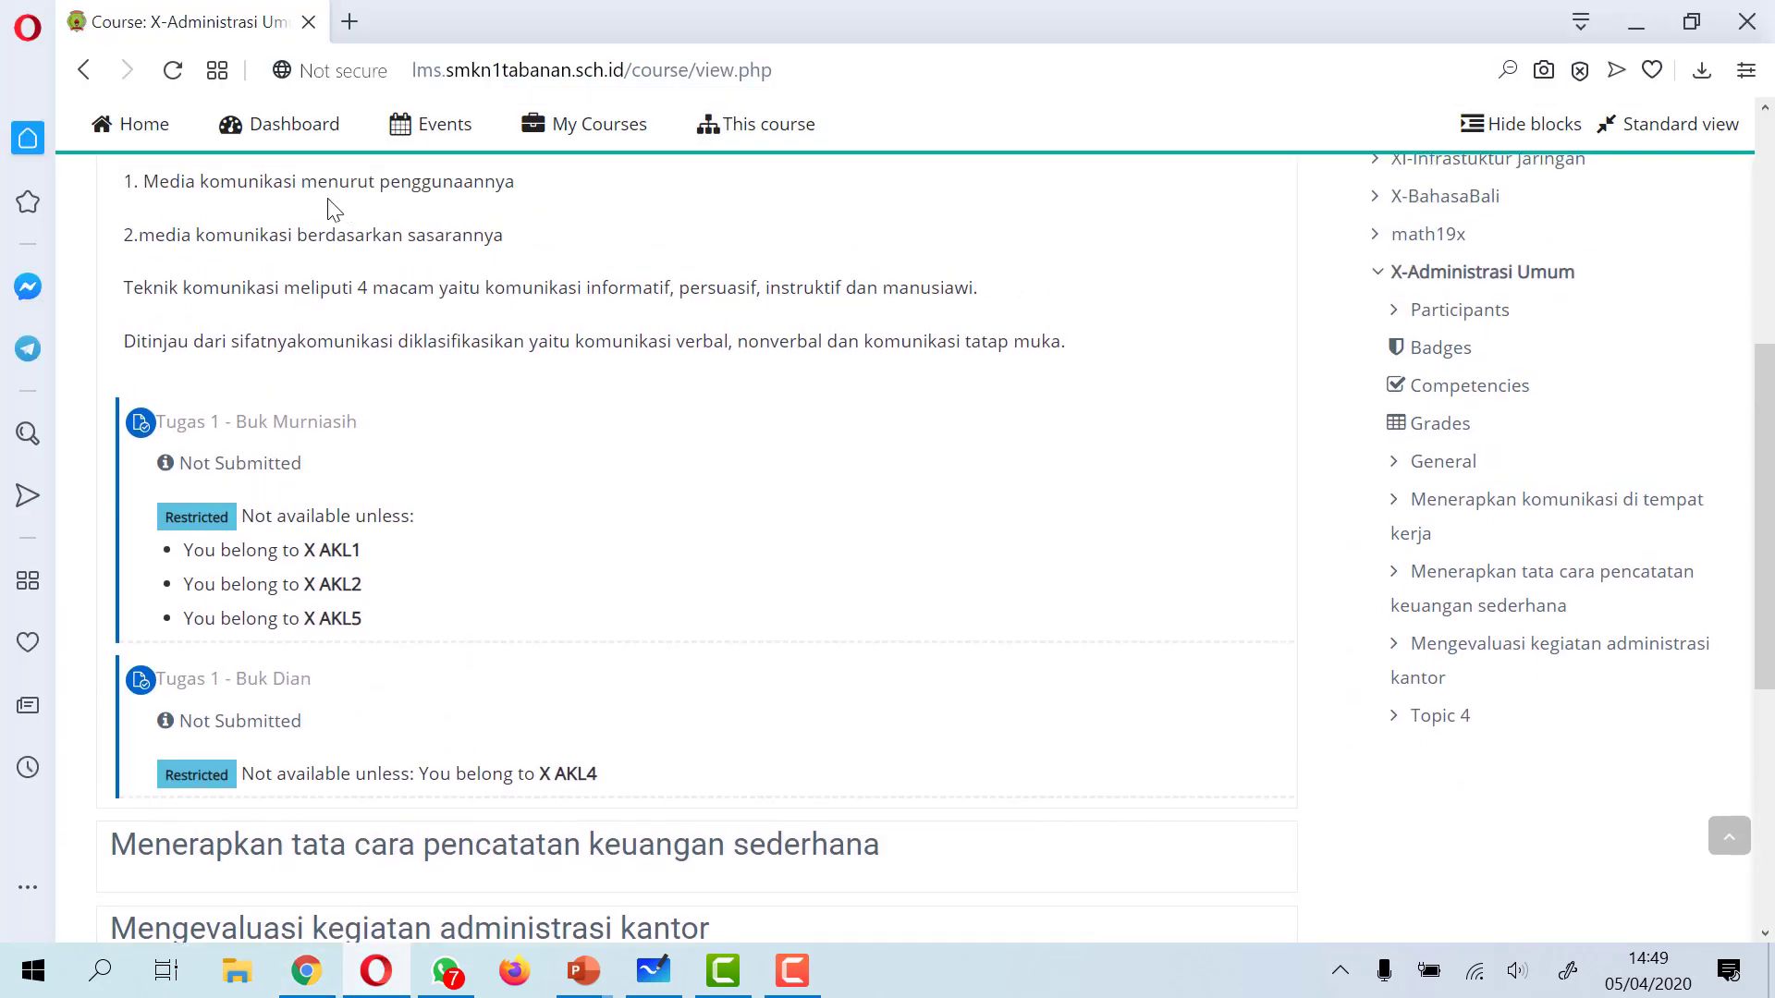
left_click(174, 72)
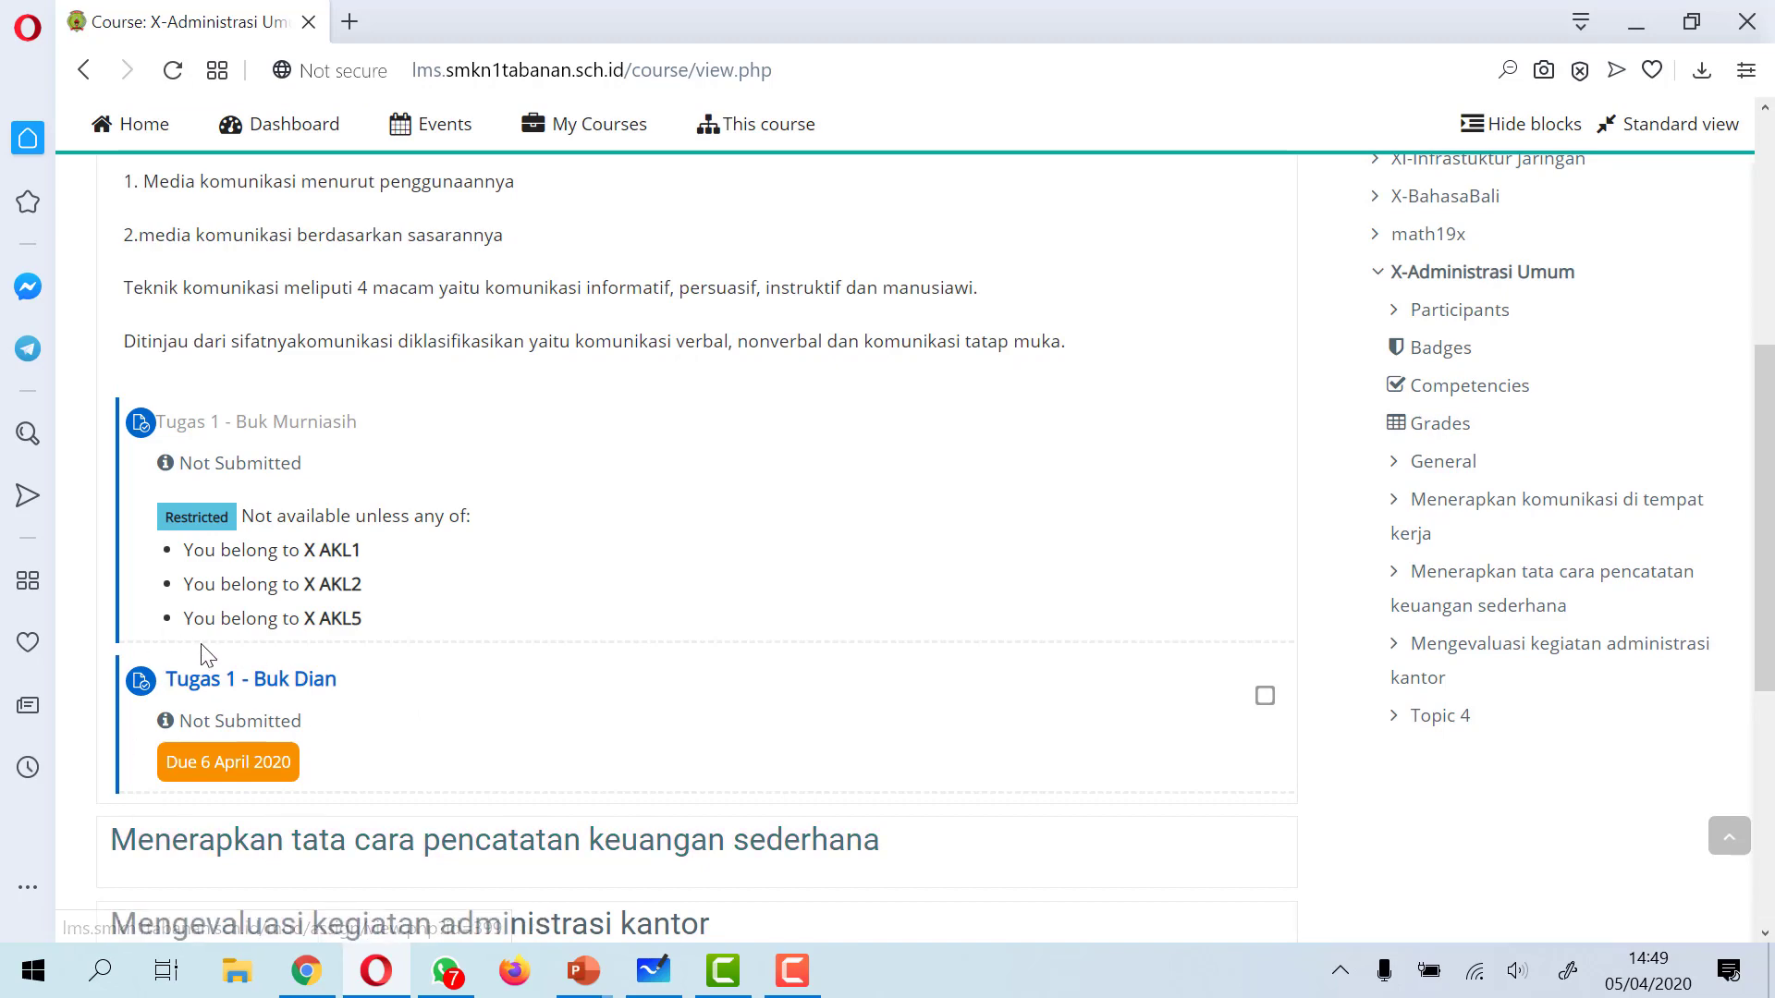
- Open the second Tugas 1 assignment as the student, review its instructions and submission status, then return to the course's assignment list
left_click(266, 688)
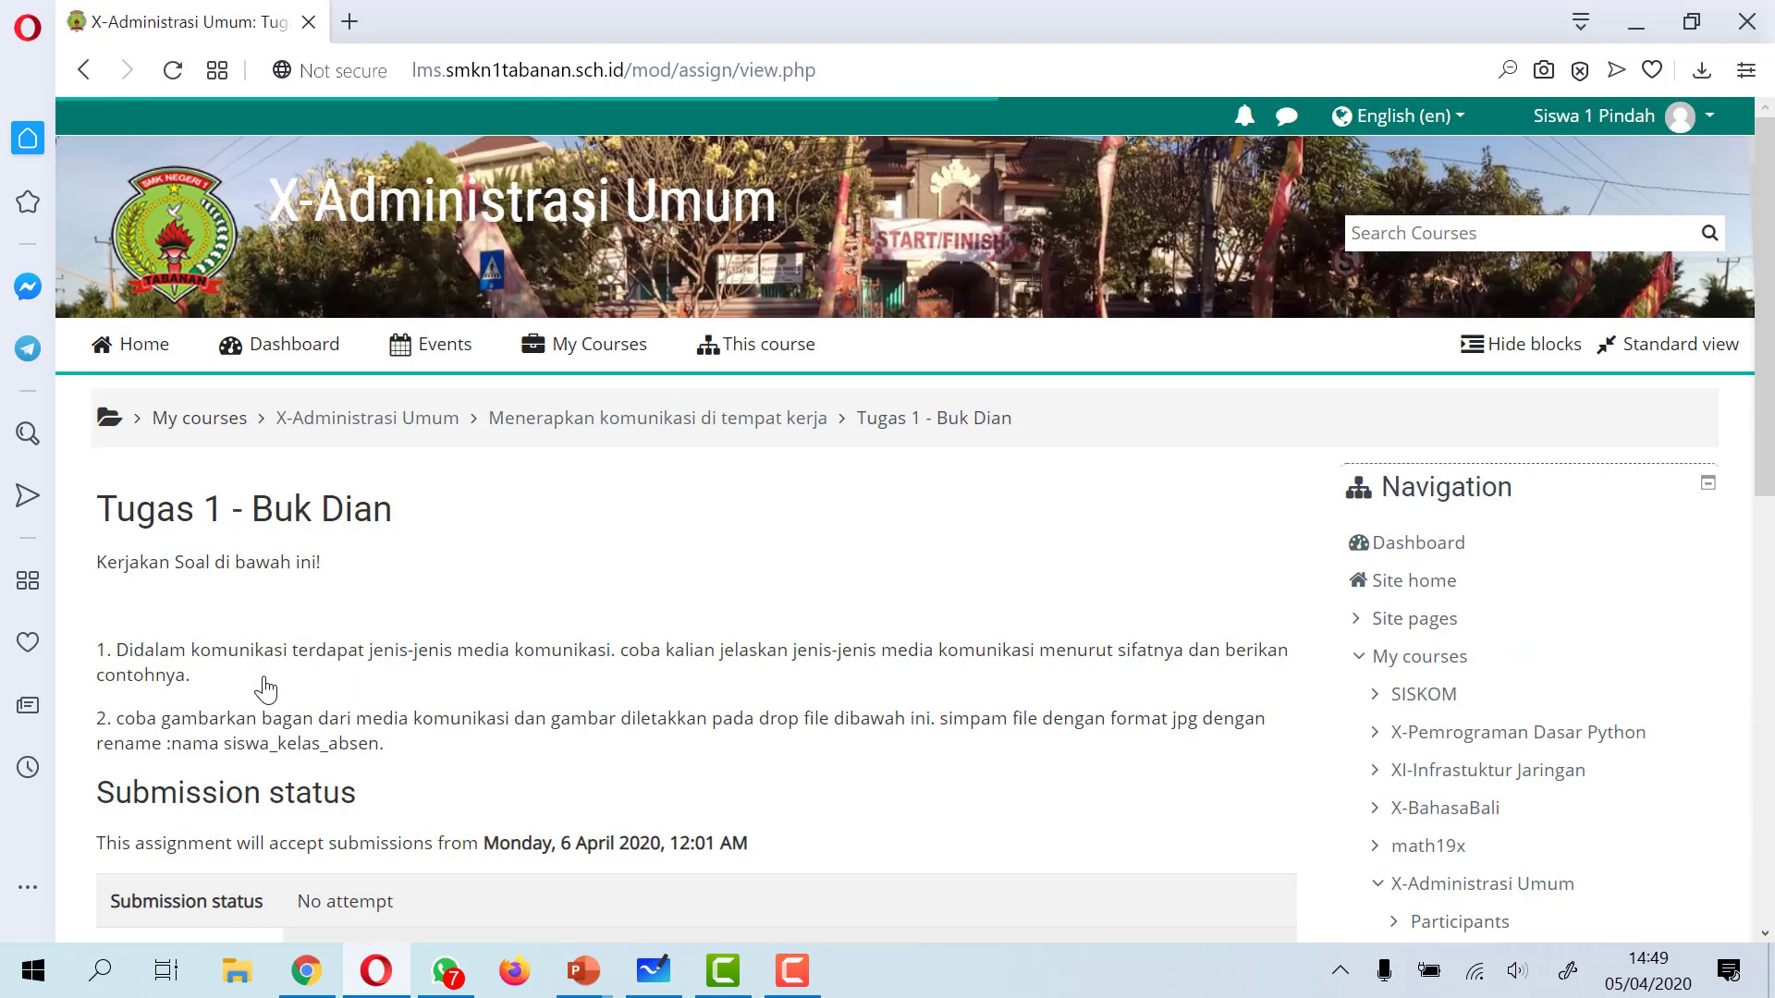
scroll(340, 351, "down", 3)
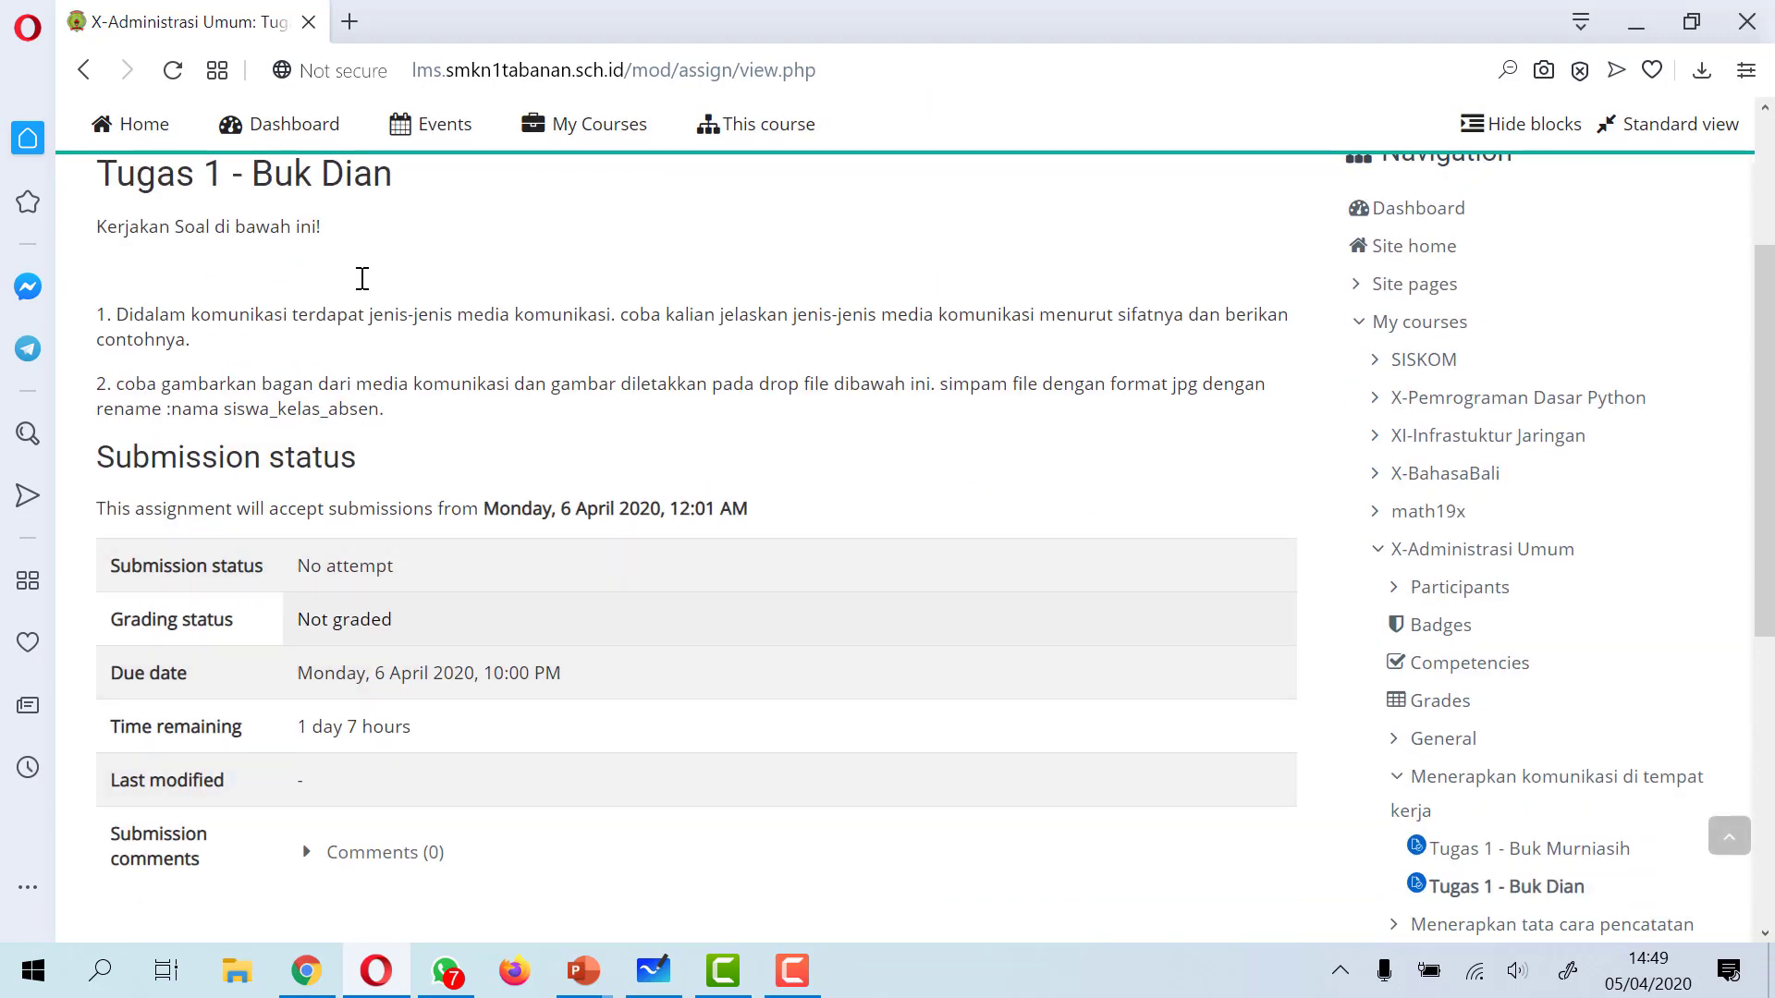
scroll(438, 276, "up", 4)
left_click(85, 74)
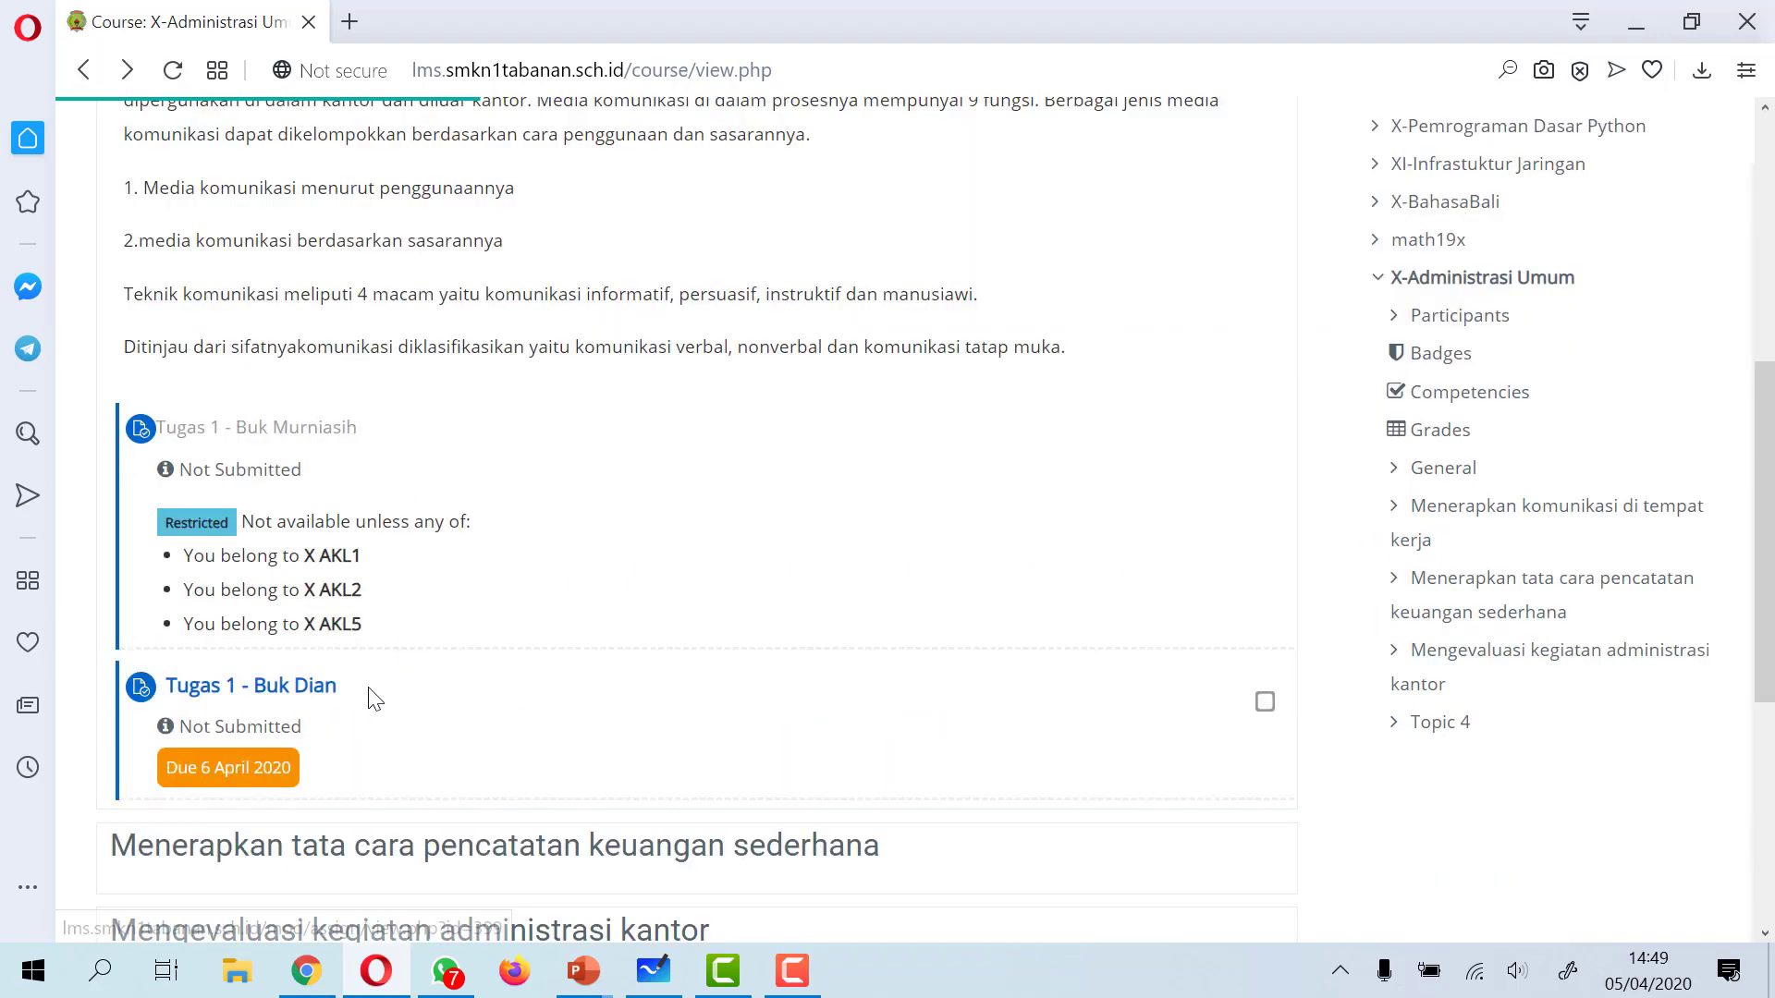
scroll(366, 638, "down", 1)
scroll(361, 619, "up", 1)
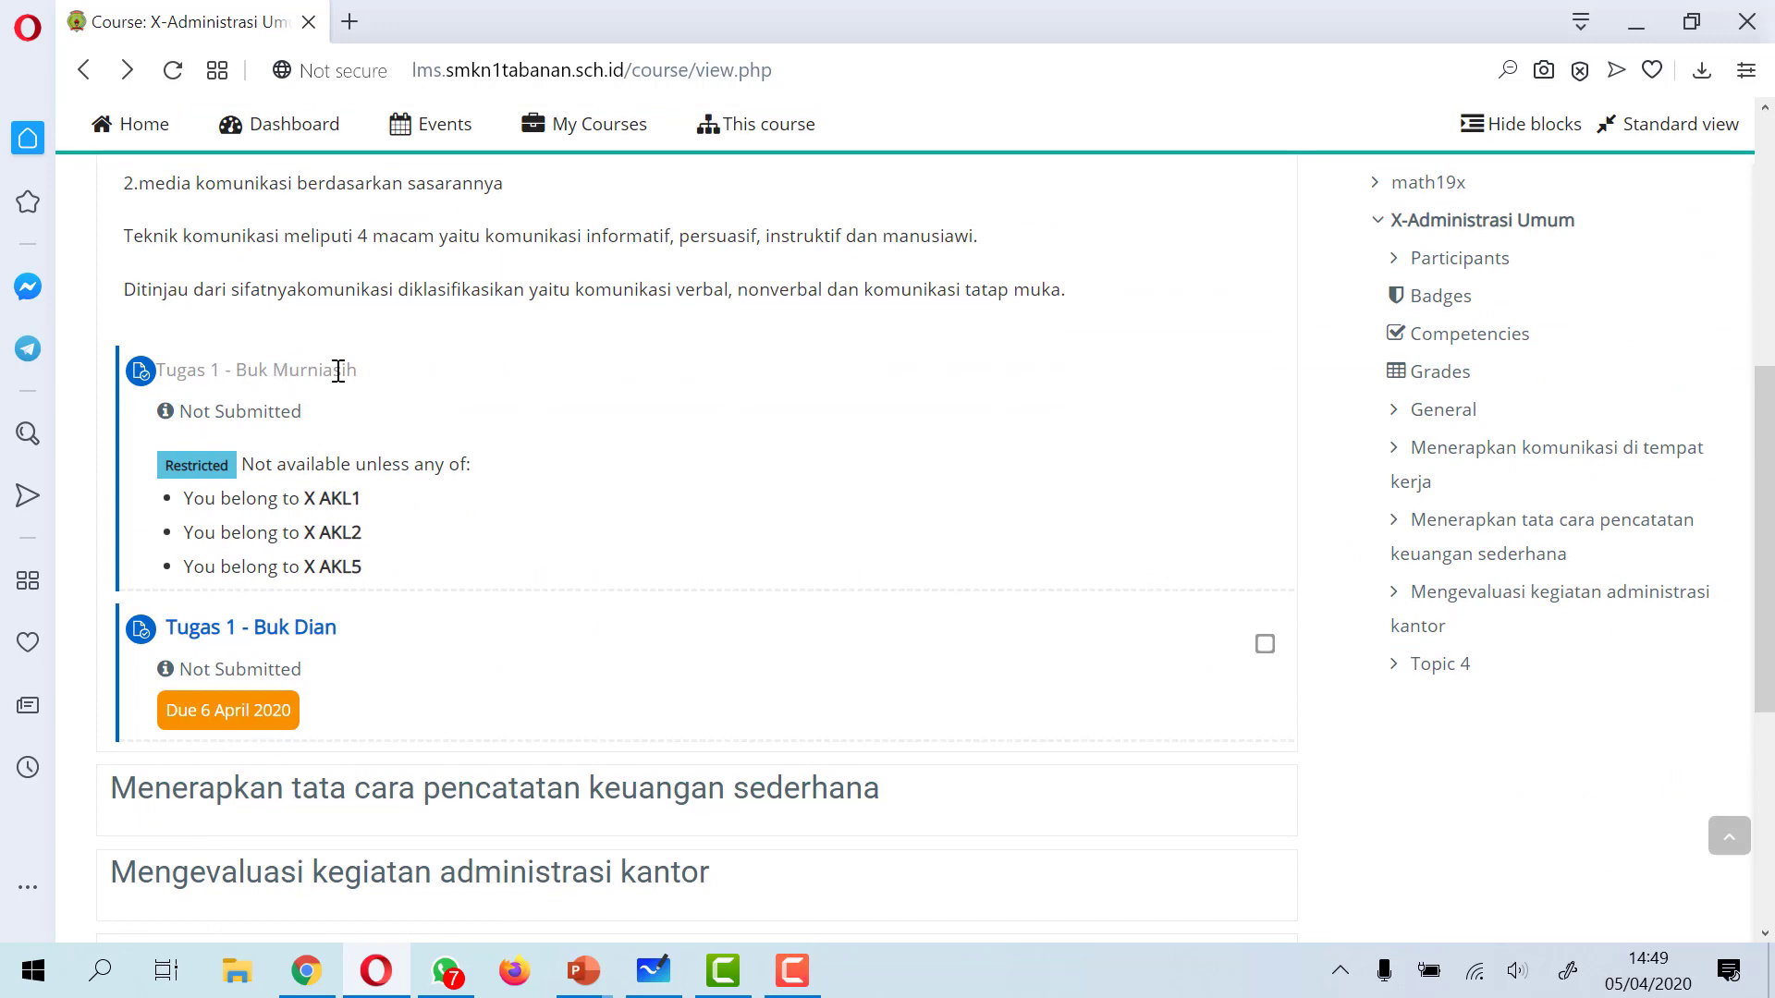
scroll(515, 408, "down", 2)
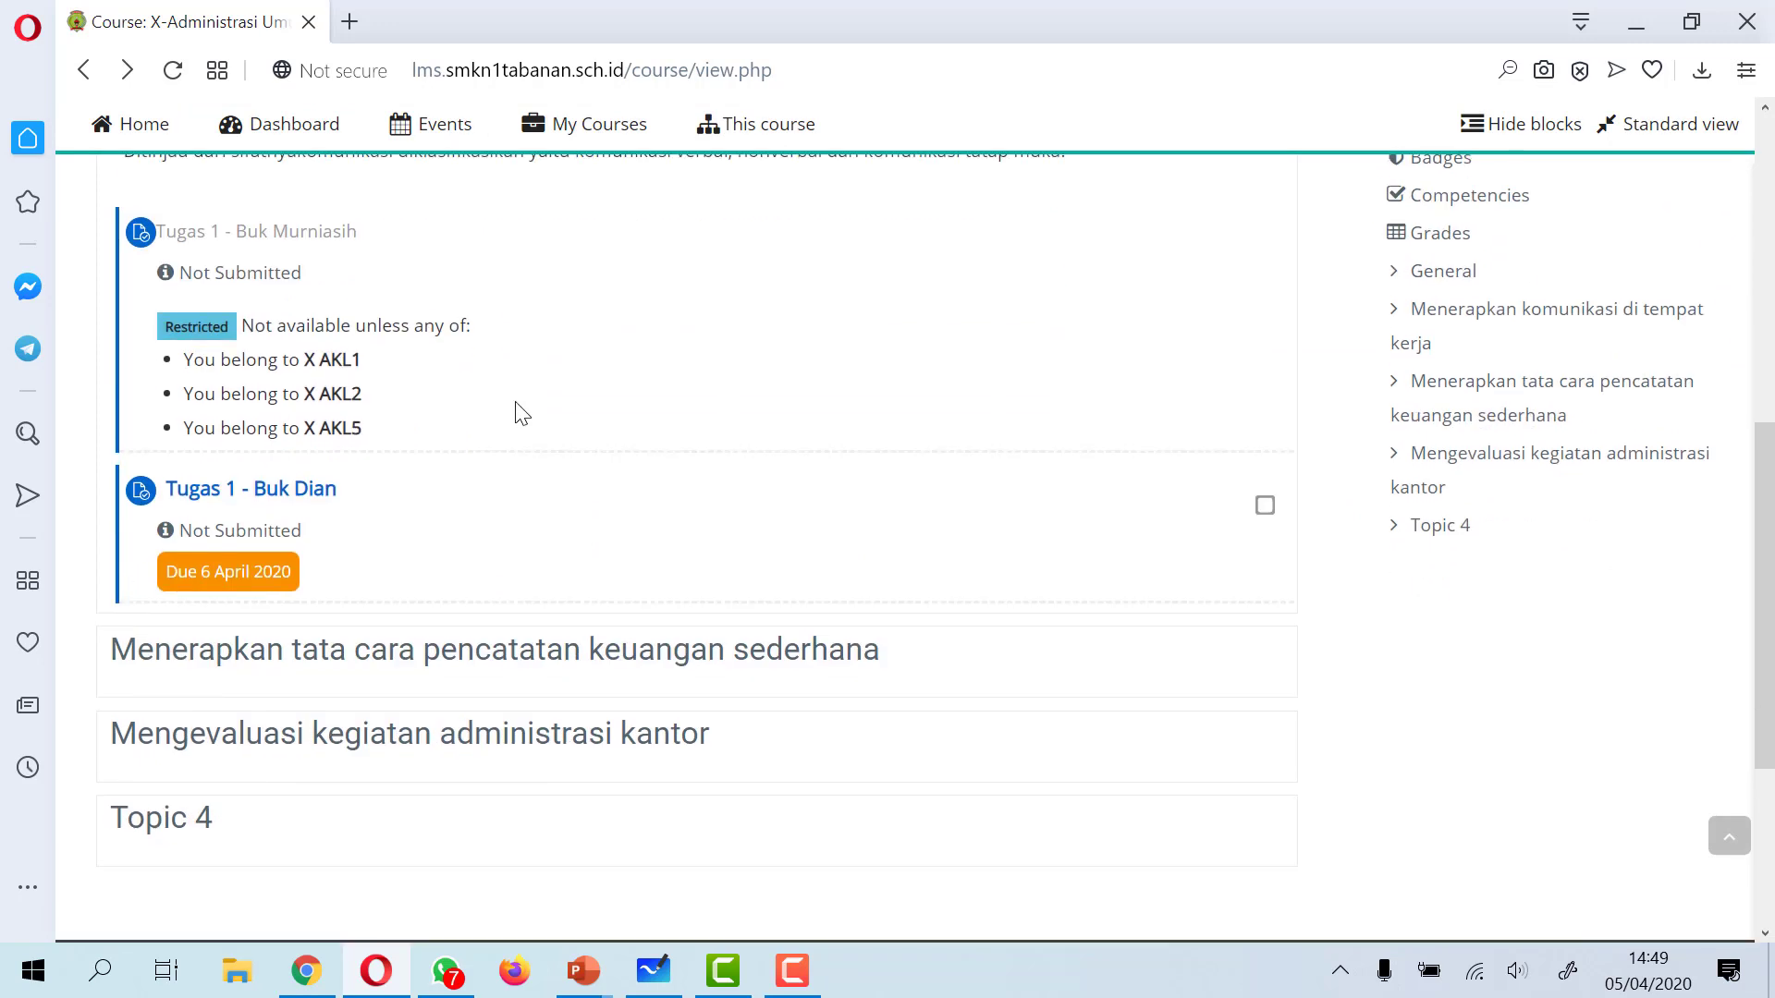